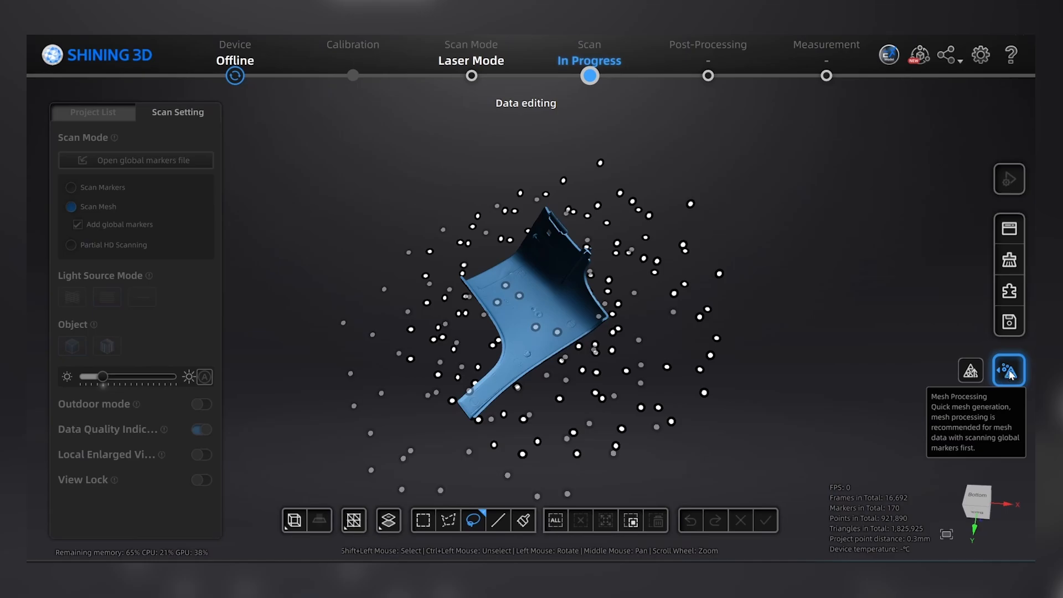
Start mesh processing of the scan, preview the optimization with the recommended parameters, and confirm it.
{"action": "left_click", "coordinate": [1009, 371]}
{"action": "left_click", "coordinate": [93, 524]}
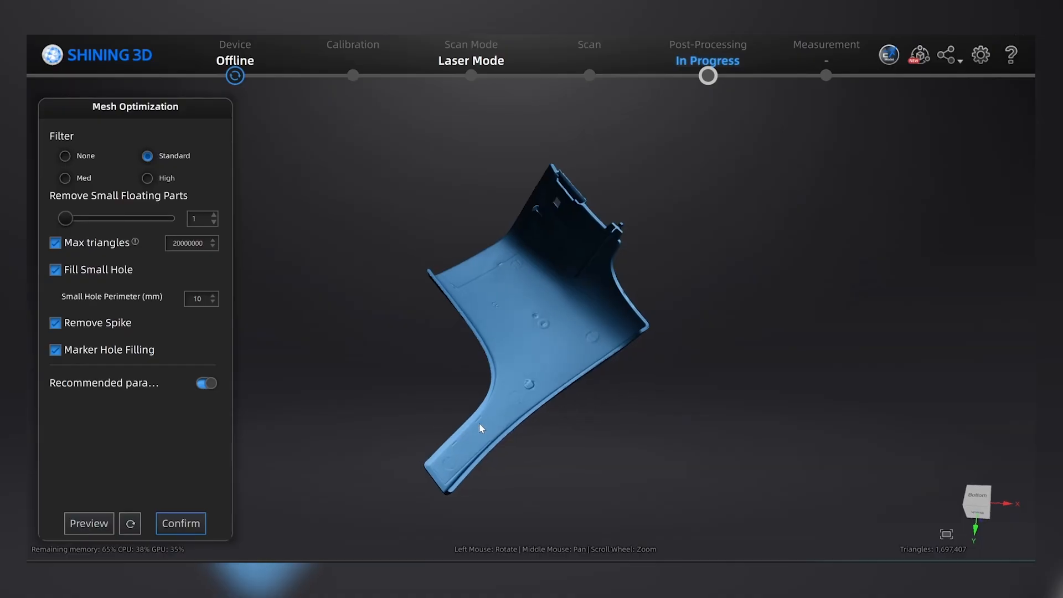
{"action": "left_click_drag", "start_coordinate": [481, 424], "coordinate": [287, 450]}
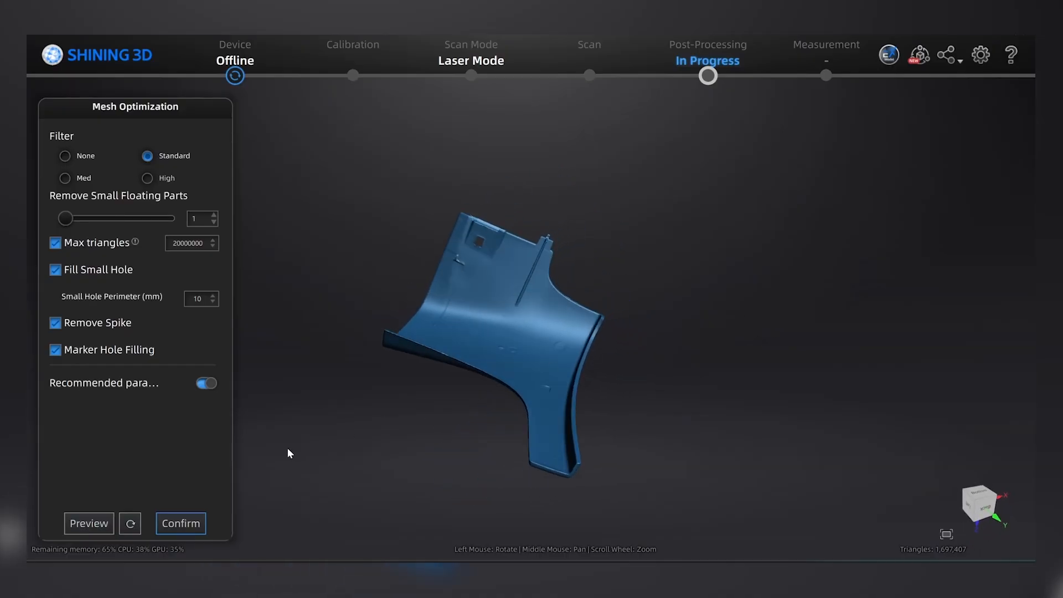
{"action": "left_click", "coordinate": [188, 526]}
Export the optimized mesh to EXModel for design.
{"action": "left_click_drag", "start_coordinate": [416, 380], "coordinate": [665, 316]}
{"action": "middle_click_drag", "start_coordinate": [516, 299], "coordinate": [654, 309]}
{"action": "left_click_drag", "start_coordinate": [654, 309], "coordinate": [489, 321]}
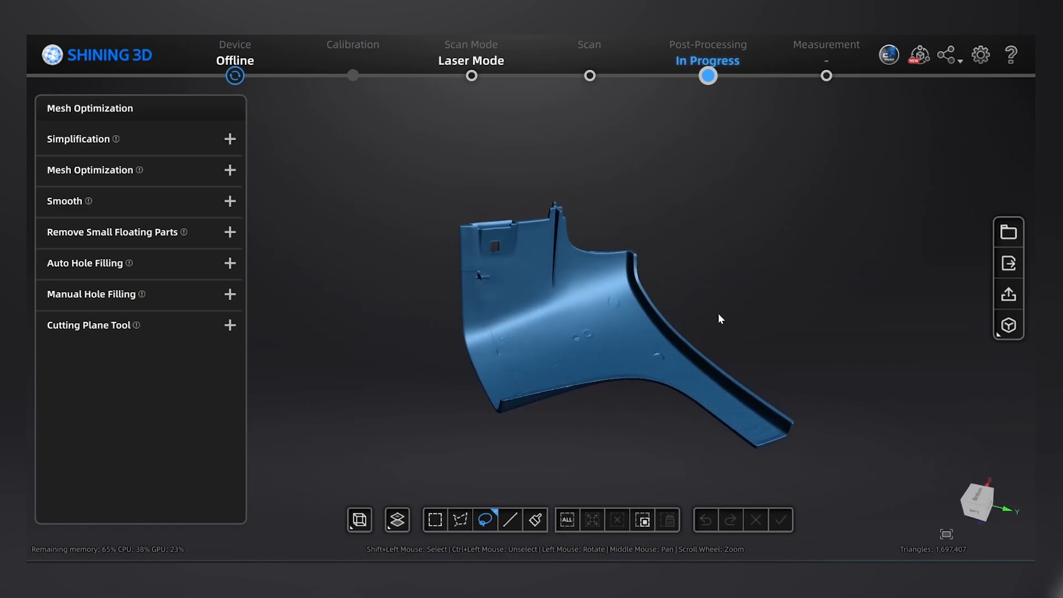
{"action": "left_click", "coordinate": [1008, 263]}
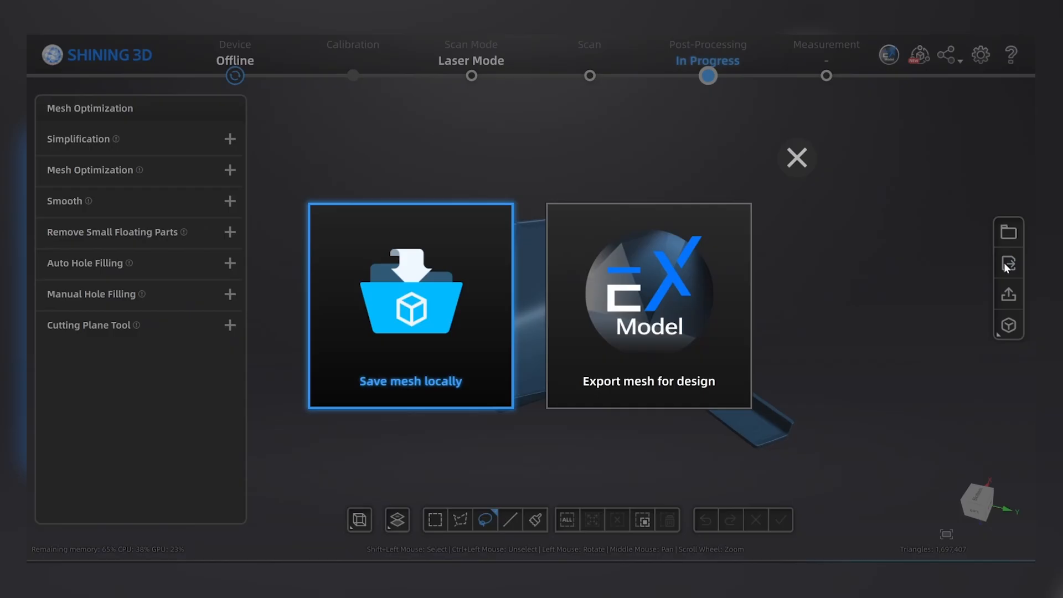
{"action": "left_click", "coordinate": [695, 328]}
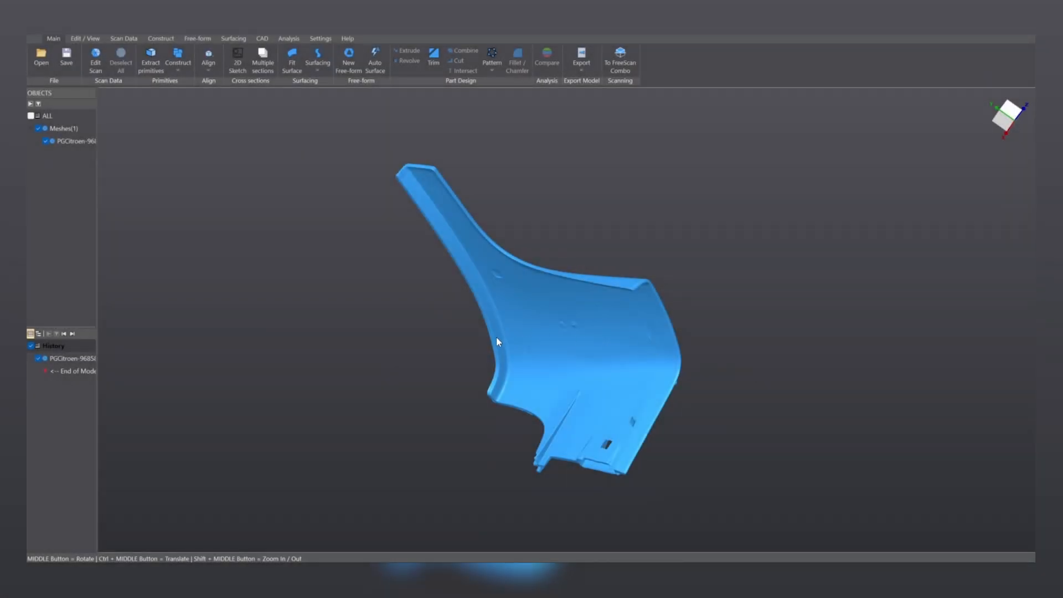
Examine the imported trim mesh from all sides, including its clips, rectangular hole, rims and inner face.
{"action": "mouse_move", "coordinate": [496, 339]}
{"action": "middle_mouse_down"}
{"action": "mouse_move", "coordinate": [598, 335]}
{"action": "mouse_move", "coordinate": [763, 282]}
{"action": "mouse_move", "coordinate": [729, 222]}
{"action": "mouse_move", "coordinate": [518, 192]}
{"action": "mouse_move", "coordinate": [287, 299]}
{"action": "mouse_move", "coordinate": [559, 310]}
{"action": "mouse_move", "coordinate": [657, 328]}
{"action": "middle_mouse_up"}
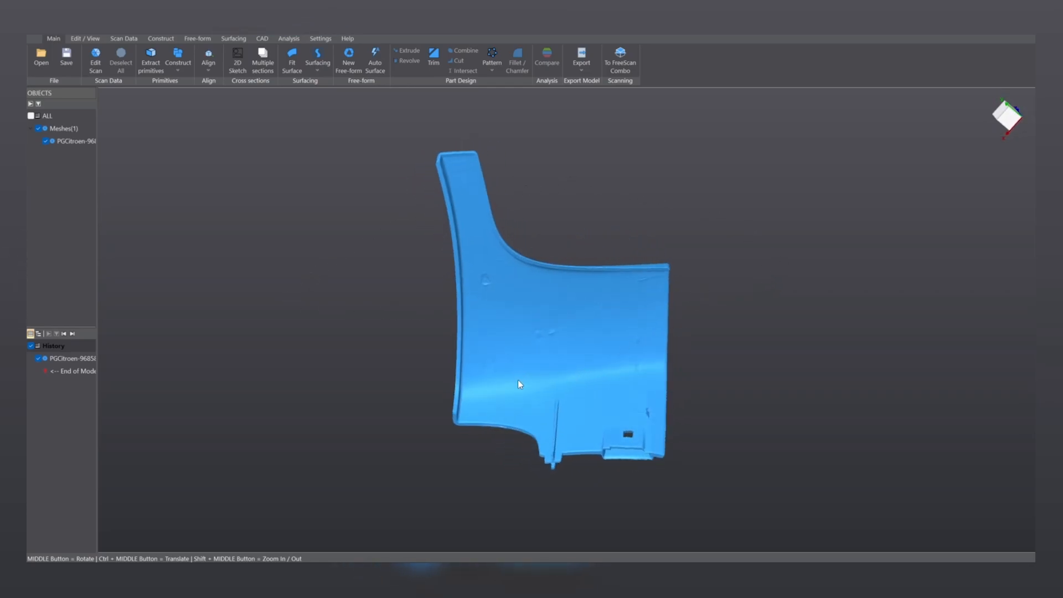
{"action": "mouse_move", "coordinate": [707, 430]}
{"action": "middle_mouse_down"}
{"action": "mouse_move", "coordinate": [582, 277]}
{"action": "mouse_move", "coordinate": [439, 148]}
{"action": "mouse_move", "coordinate": [458, 140]}
{"action": "mouse_move", "coordinate": [630, 342]}
{"action": "mouse_move", "coordinate": [681, 281]}
{"action": "mouse_move", "coordinate": [522, 444]}
{"action": "mouse_move", "coordinate": [517, 292]}
{"action": "mouse_move", "coordinate": [462, 285]}
{"action": "mouse_move", "coordinate": [702, 204]}
{"action": "mouse_move", "coordinate": [536, 278]}
{"action": "mouse_move", "coordinate": [686, 251]}
{"action": "mouse_move", "coordinate": [526, 373]}
{"action": "mouse_move", "coordinate": [880, 351]}
{"action": "mouse_move", "coordinate": [539, 329]}
{"action": "mouse_move", "coordinate": [747, 238]}
{"action": "middle_mouse_up"}
{"action": "scroll", "coordinate": [606, 181], "scroll_direction": "up", "scroll_amount": 4}
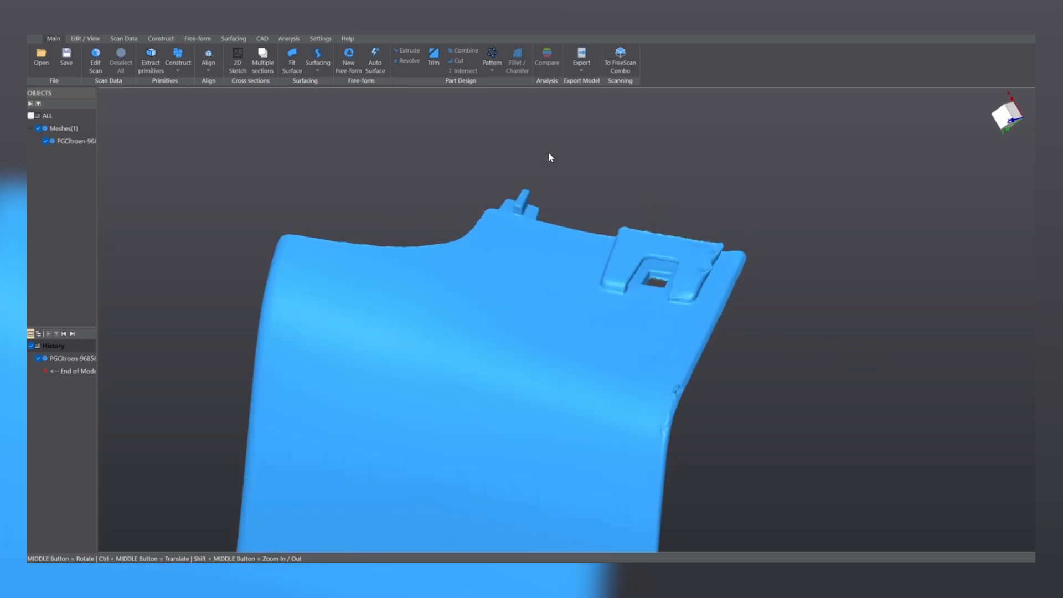
{"action": "middle_click_drag", "start_coordinate": [548, 154], "coordinate": [461, 366]}
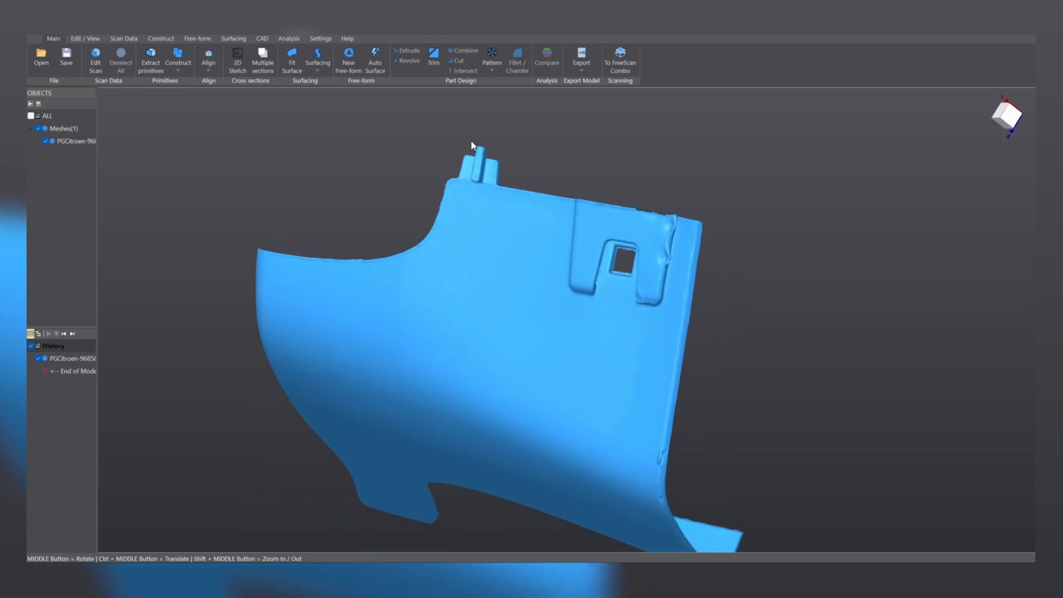
{"action": "middle_click_drag", "start_coordinate": [643, 405], "coordinate": [687, 213]}
{"action": "scroll", "coordinate": [686, 208], "scroll_direction": "down", "scroll_amount": 5}
{"action": "middle_click_drag", "start_coordinate": [570, 205], "coordinate": [615, 178]}
{"action": "middle_click_drag", "start_coordinate": [616, 178], "coordinate": [574, 250], "text": "ctrl"}
{"action": "middle_click_drag", "start_coordinate": [548, 289], "coordinate": [430, 230]}
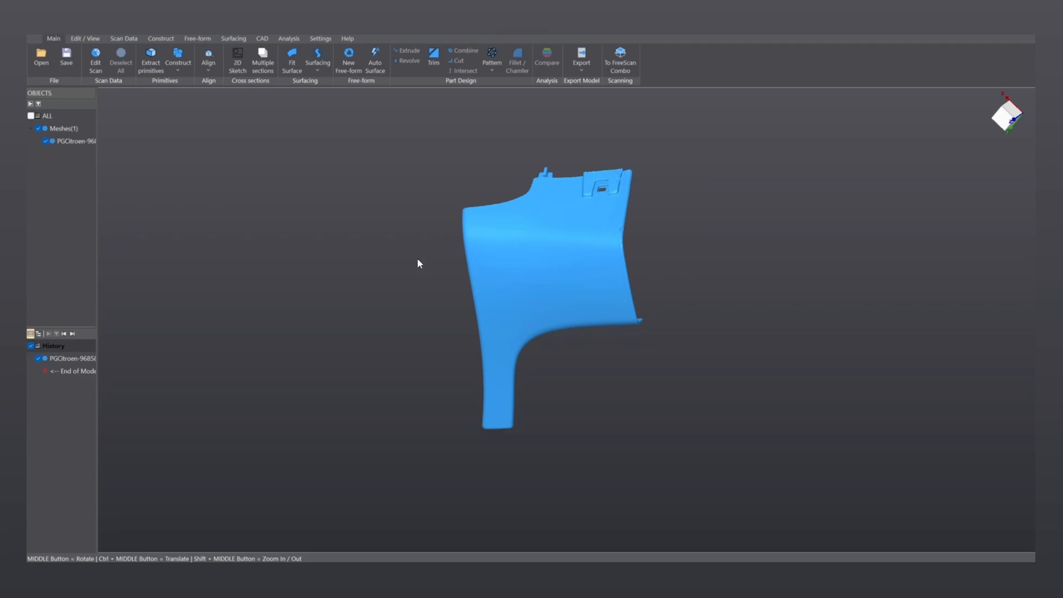
{"action": "middle_click_drag", "start_coordinate": [527, 138], "coordinate": [579, 278]}
{"action": "scroll", "coordinate": [540, 243], "scroll_direction": "up", "scroll_amount": 3}
{"action": "middle_click_drag", "start_coordinate": [540, 244], "coordinate": [463, 247]}
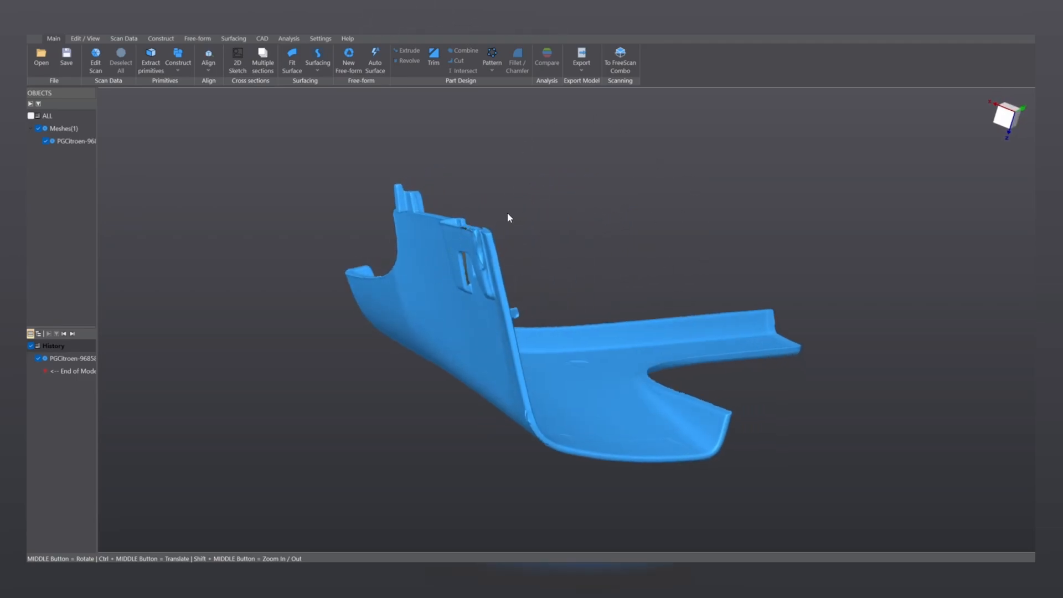
{"action": "middle_click_drag", "start_coordinate": [415, 174], "coordinate": [505, 265]}
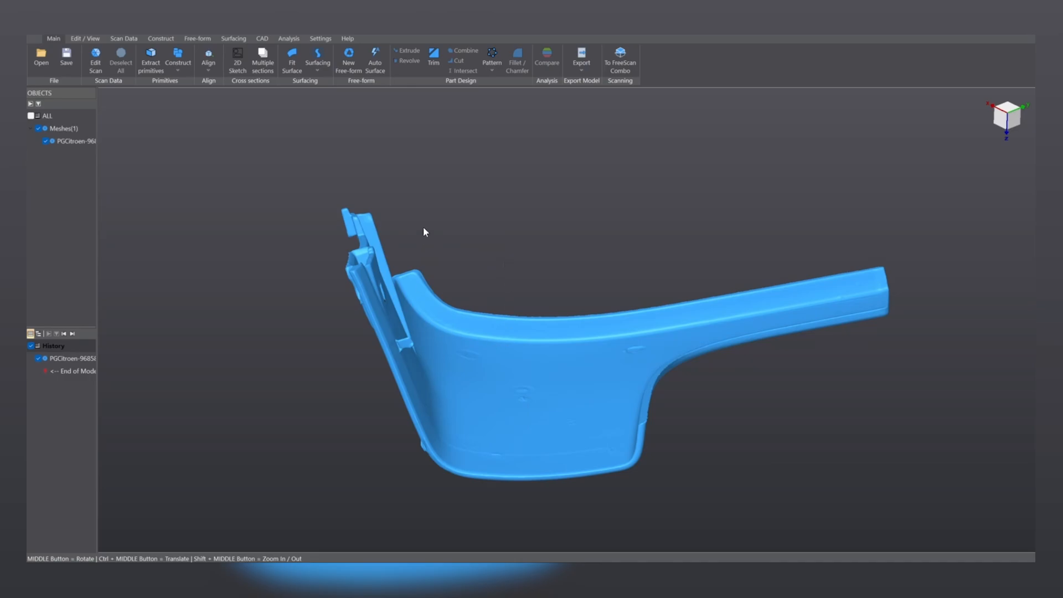
{"action": "middle_click_drag", "start_coordinate": [532, 361], "coordinate": [467, 318]}
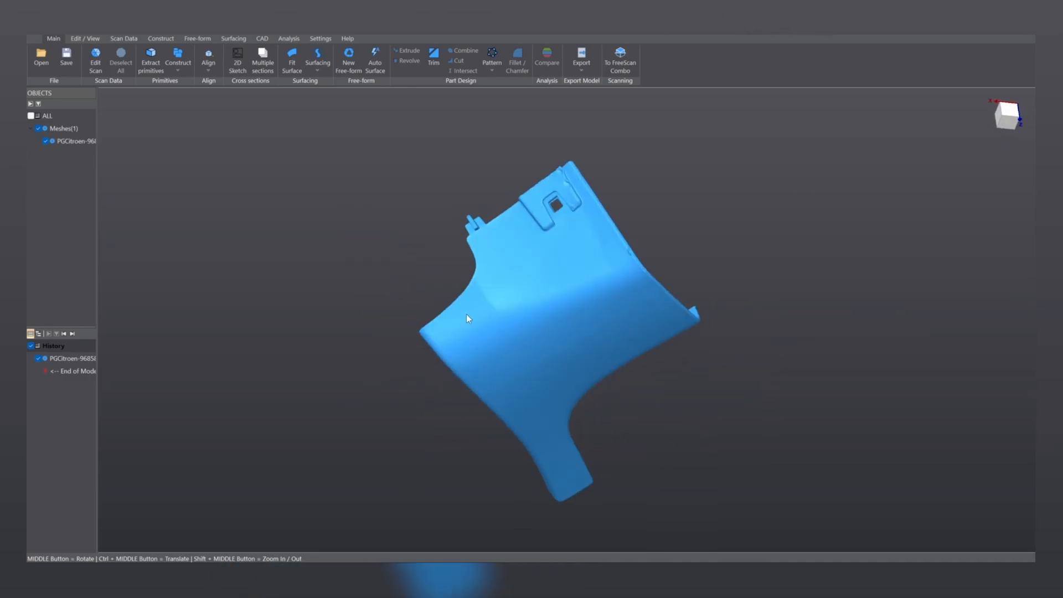
{"action": "left_click", "coordinate": [66, 55]}
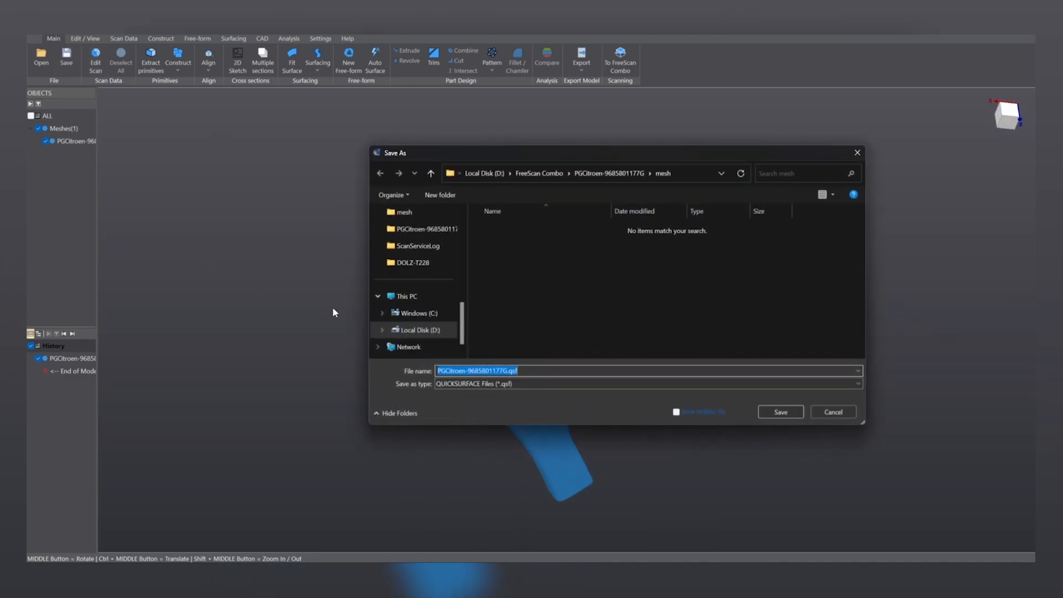
{"action": "key", "text": "Return"}
Check the mesh's orientation against the coordinate system in the standard views.
{"action": "left_click", "coordinate": [1008, 123]}
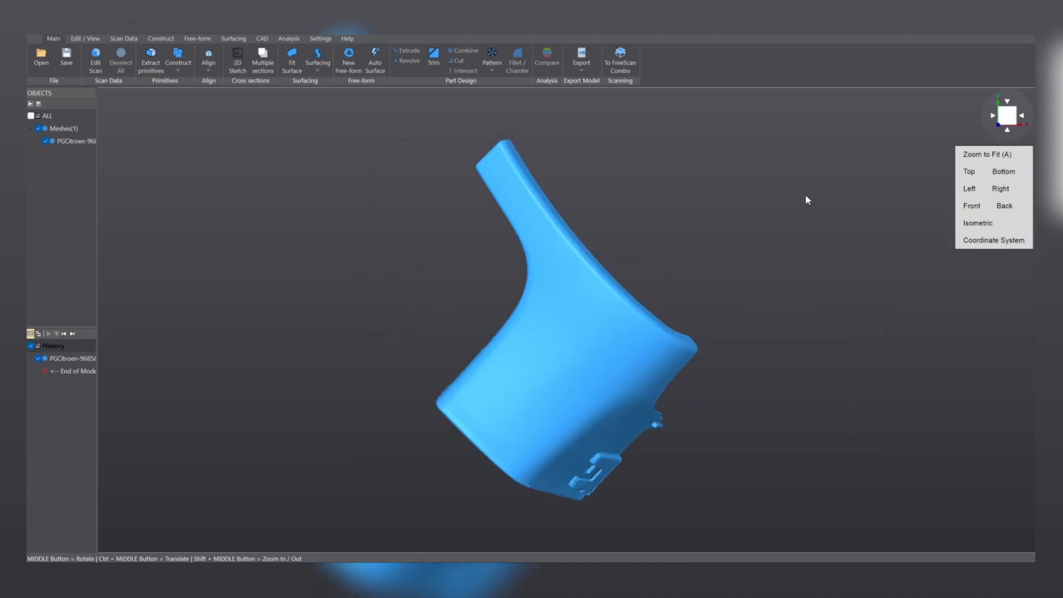
{"action": "left_click", "coordinate": [1004, 115]}
{"action": "left_click", "coordinate": [1012, 118]}
{"action": "left_click", "coordinate": [1024, 117]}
{"action": "left_click", "coordinate": [1024, 117]}
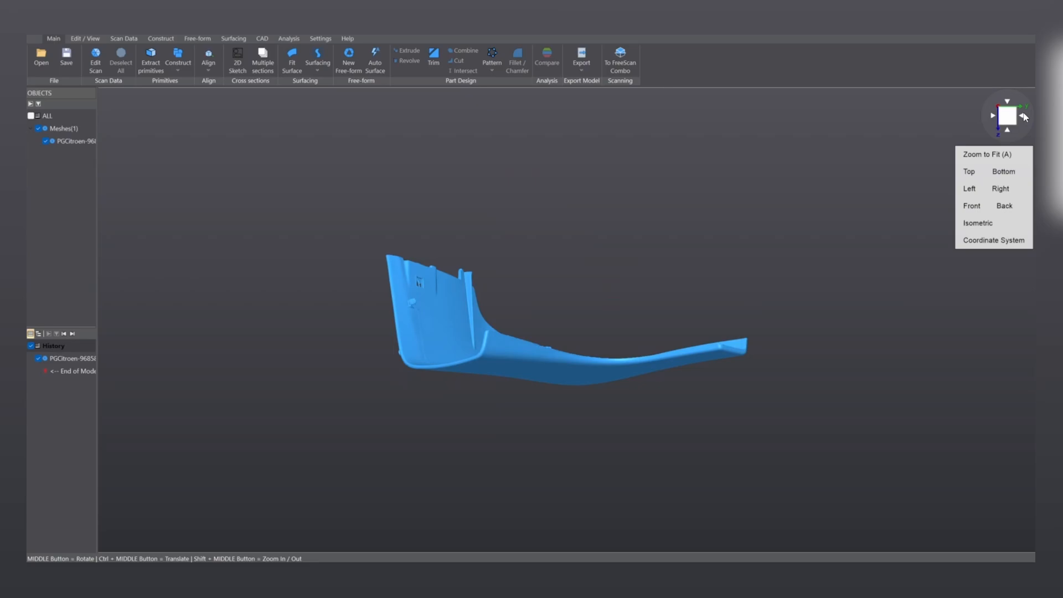
{"action": "middle_click_drag", "start_coordinate": [388, 236], "coordinate": [868, 340]}
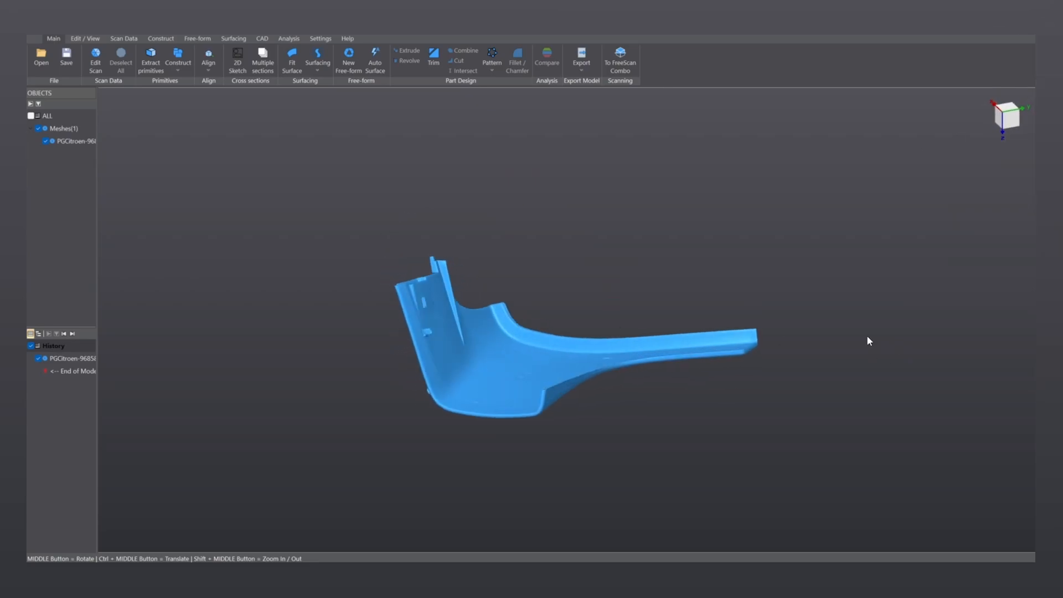
Start Extract Primitives with brush selection and mark three patches around the curved corner of the part's end rim.
{"action": "left_click", "coordinate": [154, 68]}
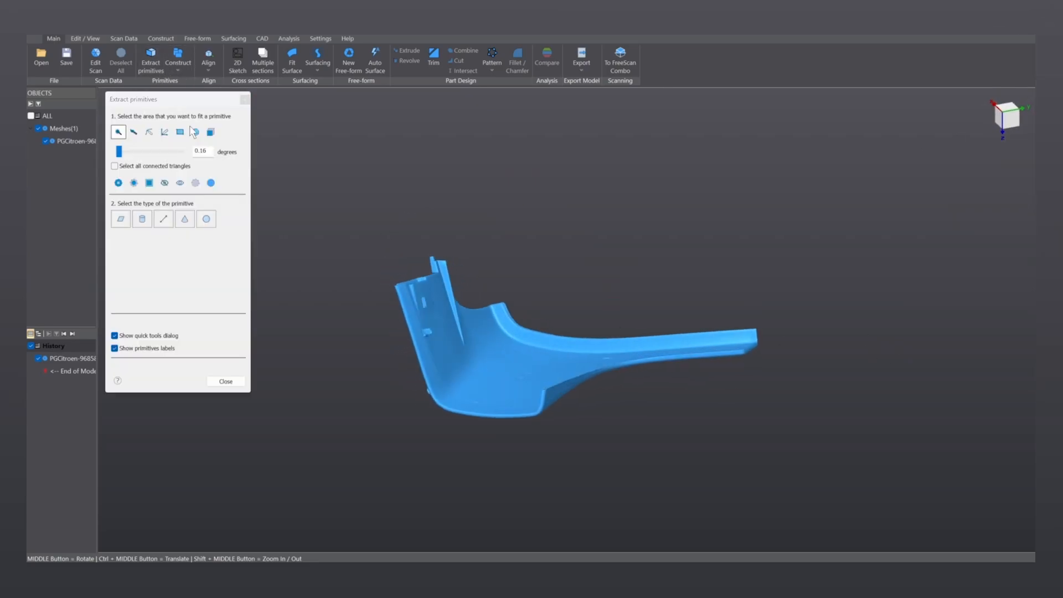
{"action": "left_click", "coordinate": [134, 131]}
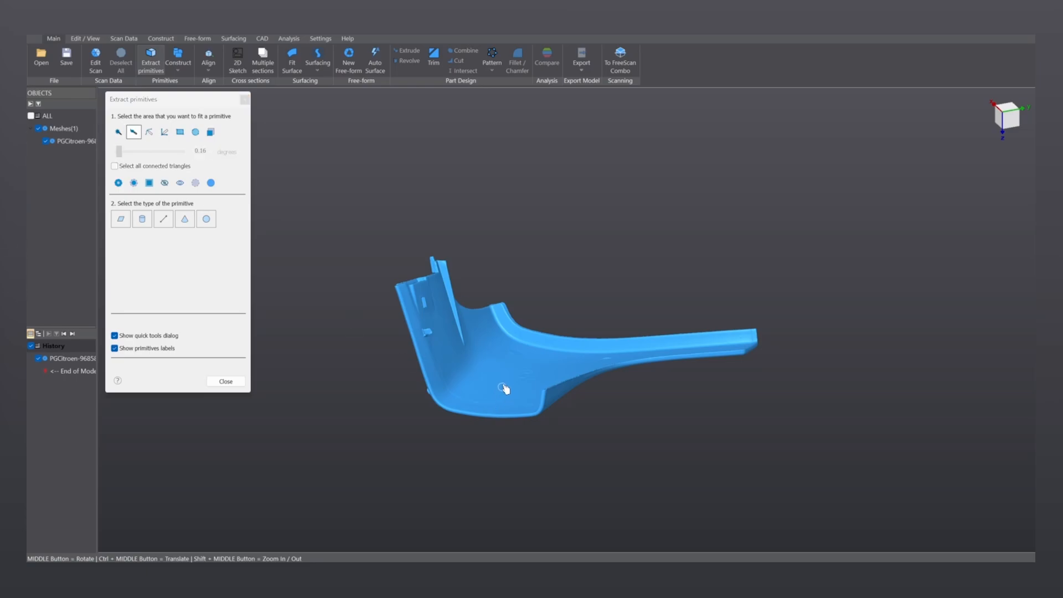
{"action": "middle_click_drag", "start_coordinate": [506, 387], "coordinate": [622, 380]}
{"action": "scroll", "coordinate": [590, 336], "scroll_direction": "up", "scroll_amount": 5}
{"action": "left_click", "coordinate": [594, 319]}
{"action": "middle_click_drag", "start_coordinate": [545, 423], "coordinate": [615, 363], "text": "ctrl"}
{"action": "left_click", "coordinate": [642, 369]}
{"action": "left_click", "coordinate": [562, 415]}
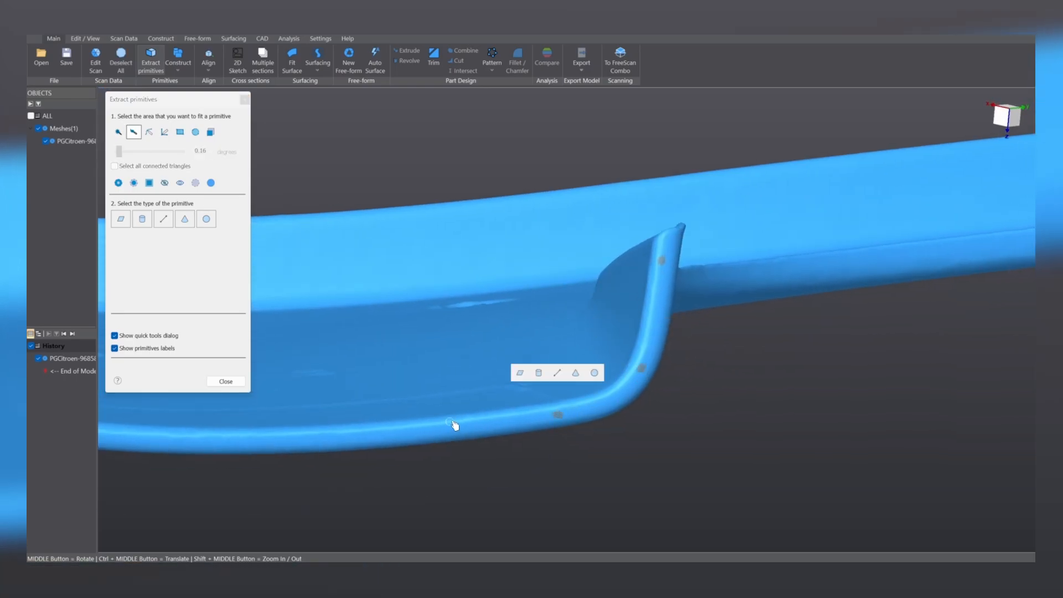
Add selection patches along the long lower stretch of the end rim up to its opposite bend.
{"action": "middle_click_drag", "start_coordinate": [456, 430], "coordinate": [681, 407], "text": "ctrl"}
{"action": "left_click", "coordinate": [666, 409]}
{"action": "middle_click_drag", "start_coordinate": [487, 460], "coordinate": [684, 475], "text": "ctrl"}
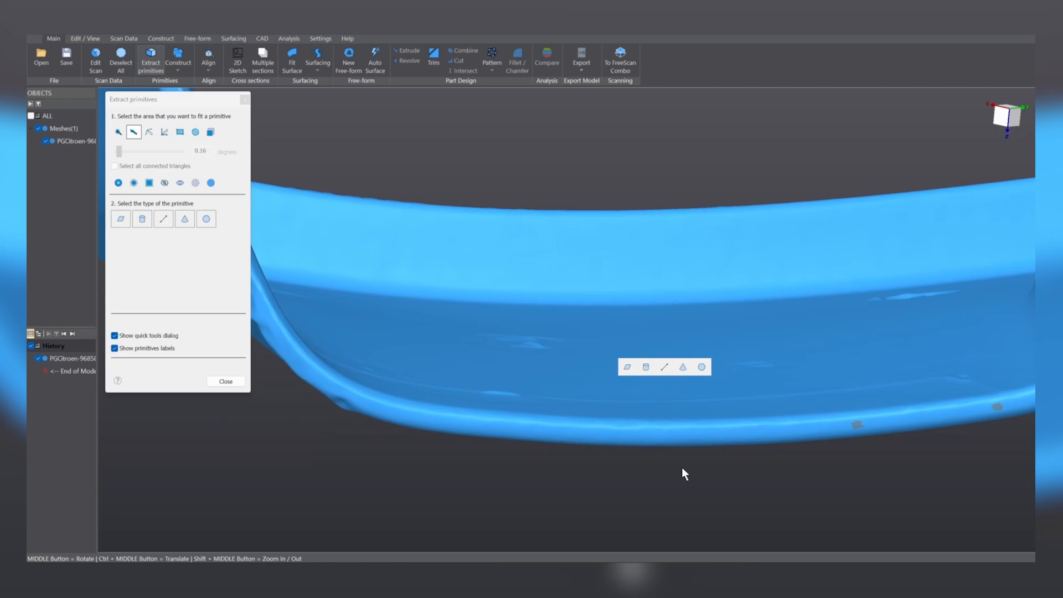
{"action": "left_click", "coordinate": [664, 432]}
{"action": "middle_click_drag", "start_coordinate": [569, 450], "coordinate": [697, 489], "text": "ctrl"}
{"action": "left_click", "coordinate": [637, 465]}
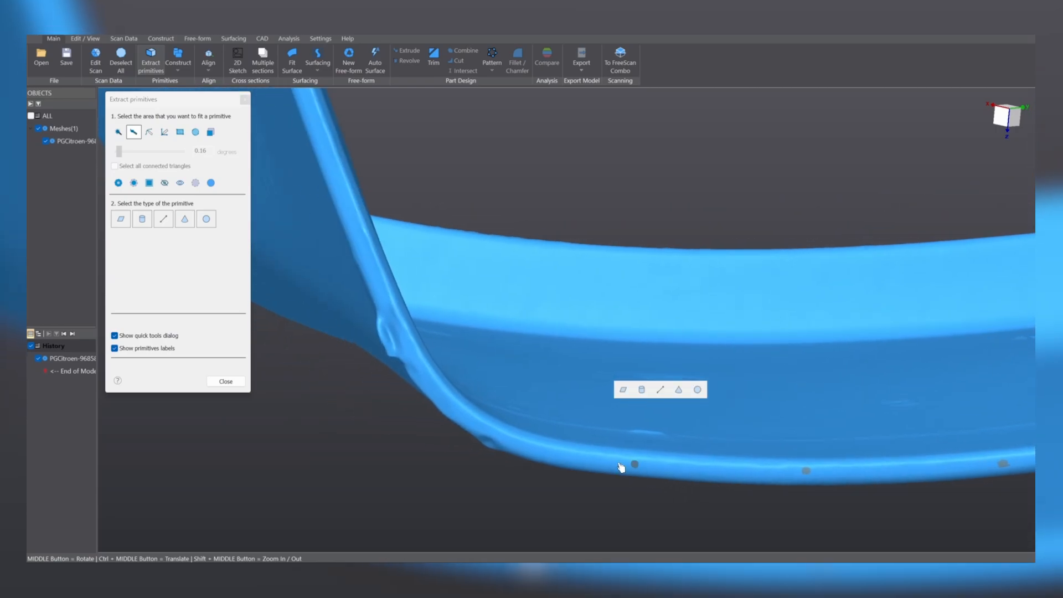
{"action": "left_click", "coordinate": [465, 422]}
Extend the selection with patches along the raised side of the end rim up to its tip.
{"action": "middle_click_drag", "start_coordinate": [435, 297], "coordinate": [462, 319], "text": "ctrl"}
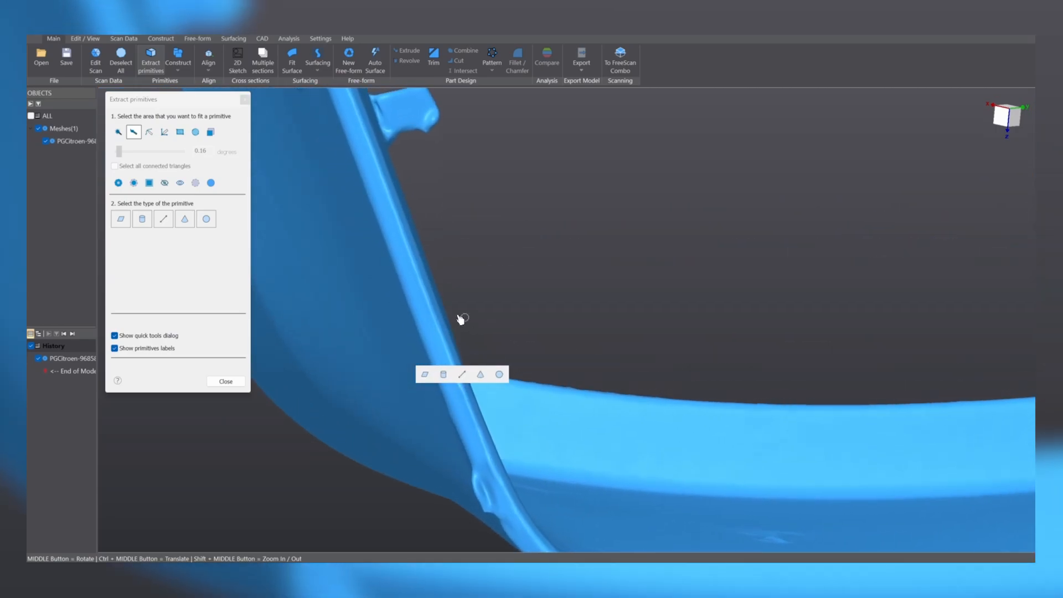
{"action": "left_click", "coordinate": [421, 304]}
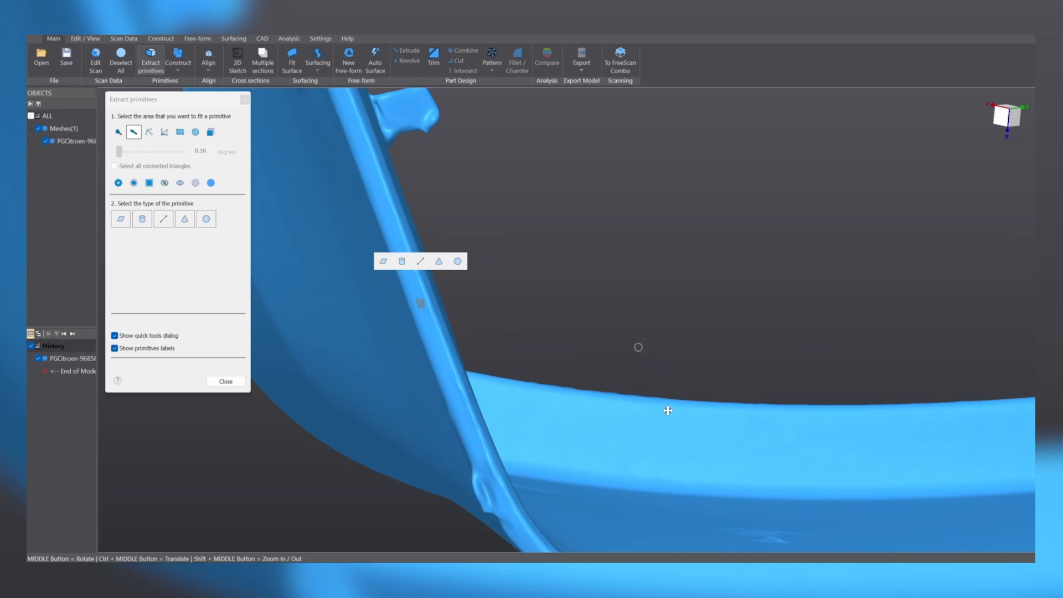
{"action": "middle_click_drag", "start_coordinate": [668, 410], "coordinate": [485, 263]}
{"action": "left_click", "coordinate": [482, 340]}
{"action": "middle_click_drag", "start_coordinate": [582, 263], "coordinate": [647, 371]}
{"action": "left_click", "coordinate": [492, 214]}
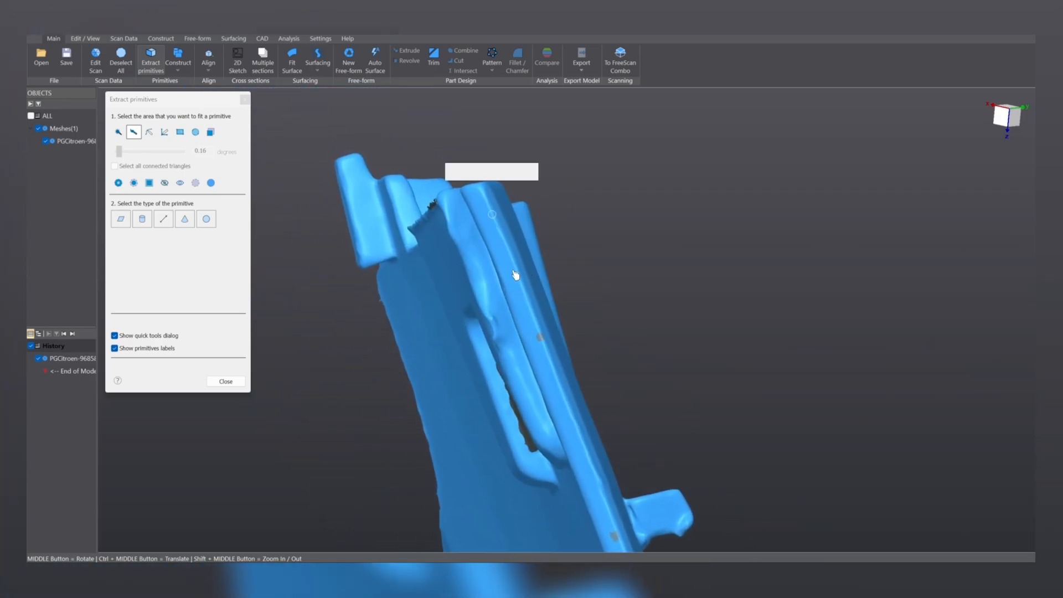
Fit an unconstrained plane to the marked rim patches and create it, keeping primitive extraction open.
{"action": "left_click", "coordinate": [455, 173]}
{"action": "scroll", "coordinate": [708, 247], "scroll_direction": "down", "scroll_amount": 5}
{"action": "middle_click_drag", "start_coordinate": [647, 223], "coordinate": [458, 405]}
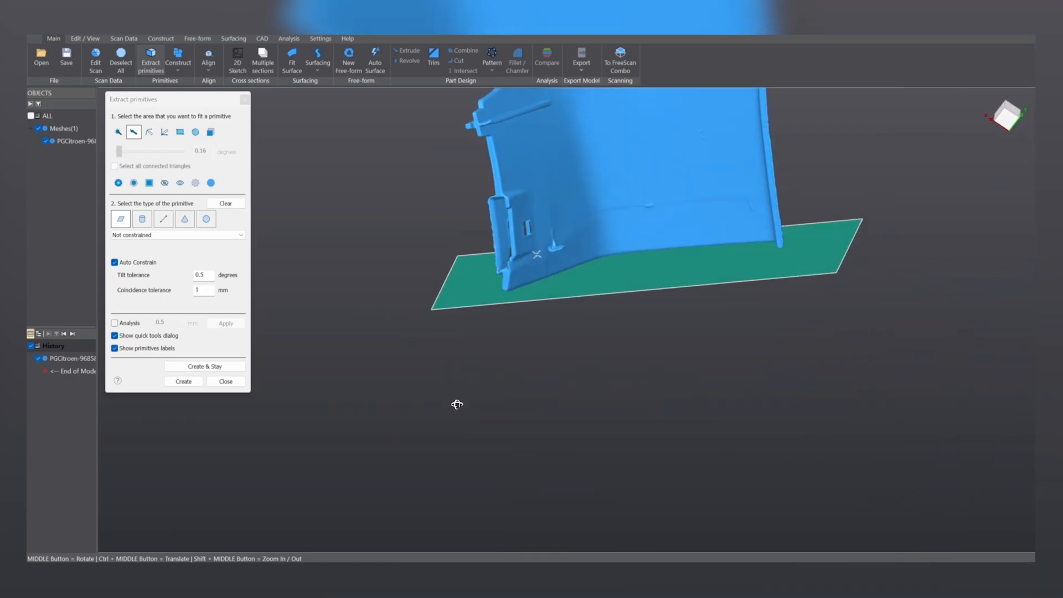
{"action": "left_click", "coordinate": [204, 366]}
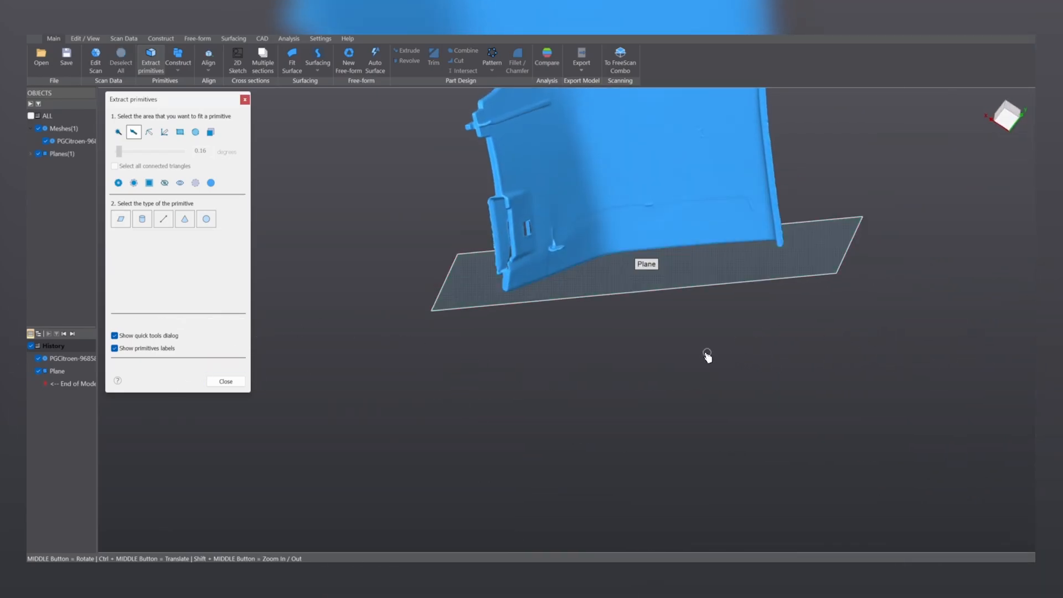
Mark five brush patches along the thin edge beside the clip recess for a second plane.
{"action": "middle_click_drag", "start_coordinate": [734, 321], "coordinate": [682, 283]}
{"action": "scroll", "coordinate": [576, 171], "scroll_direction": "up", "scroll_amount": 6}
{"action": "mouse_move", "coordinate": [576, 263]}
{"action": "middle_mouse_down", "text": "ctrl"}
{"action": "mouse_move", "coordinate": [756, 307]}
{"action": "mouse_move", "coordinate": [628, 351]}
{"action": "mouse_move", "coordinate": [511, 214]}
{"action": "middle_mouse_up", "text": "ctrl"}
{"action": "left_click", "coordinate": [506, 188]}
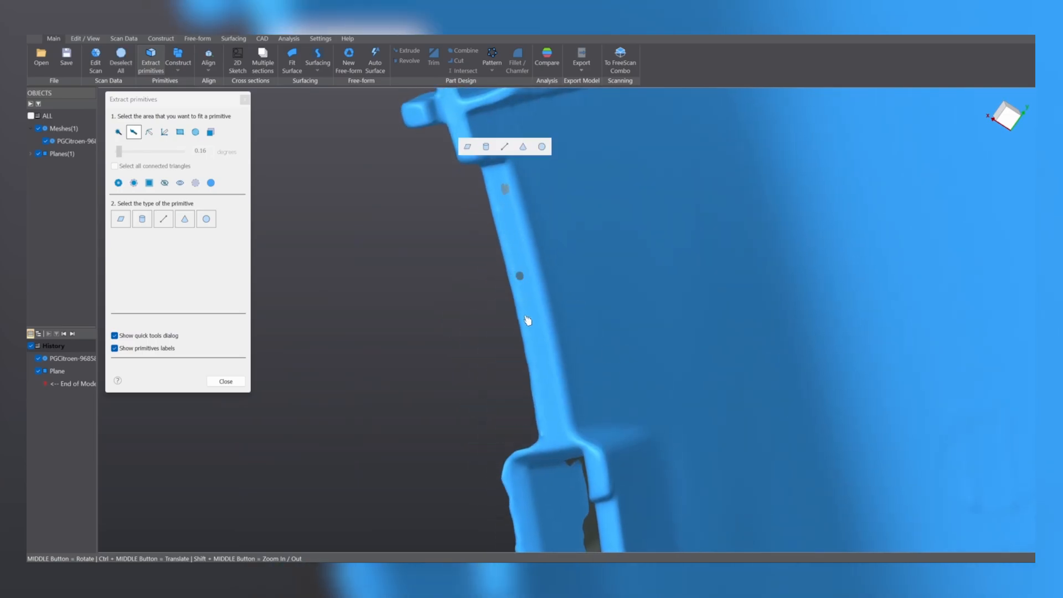
{"action": "left_click", "coordinate": [539, 351]}
{"action": "left_click", "coordinate": [548, 407]}
{"action": "left_click", "coordinate": [600, 475]}
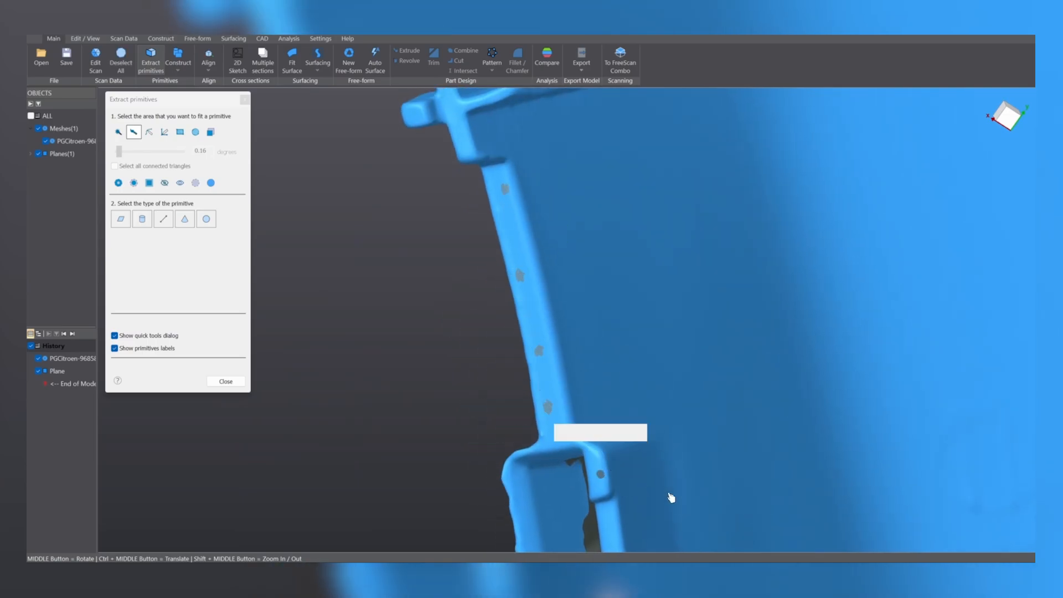
Add a patch at the edge's far corner, fit an unconstrained plane, and create it while keeping extraction open.
{"action": "middle_click_drag", "start_coordinate": [671, 498], "coordinate": [643, 416]}
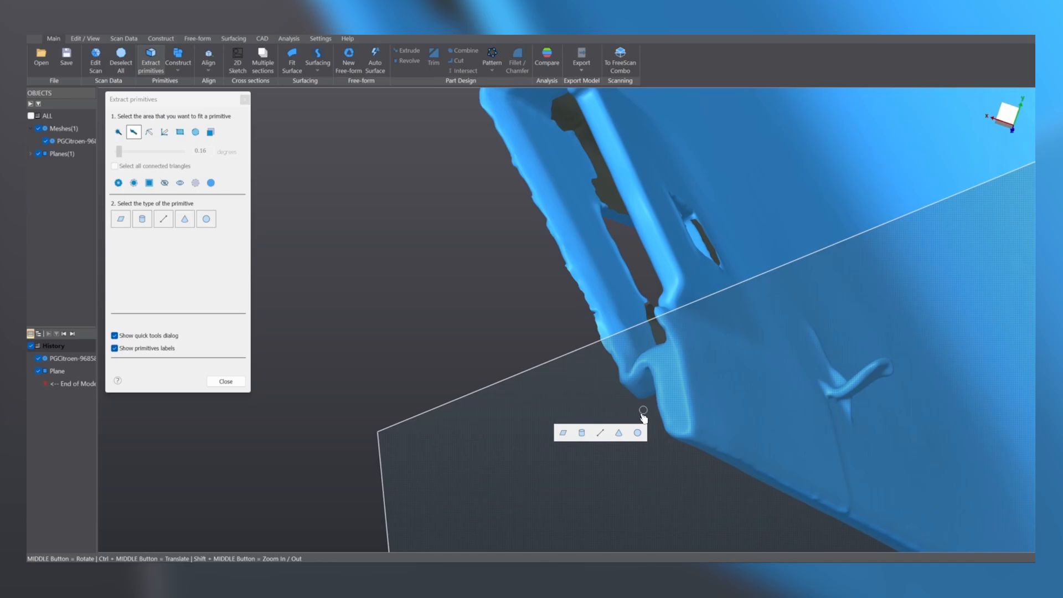
{"action": "left_click", "coordinate": [674, 371]}
{"action": "left_click", "coordinate": [631, 360]}
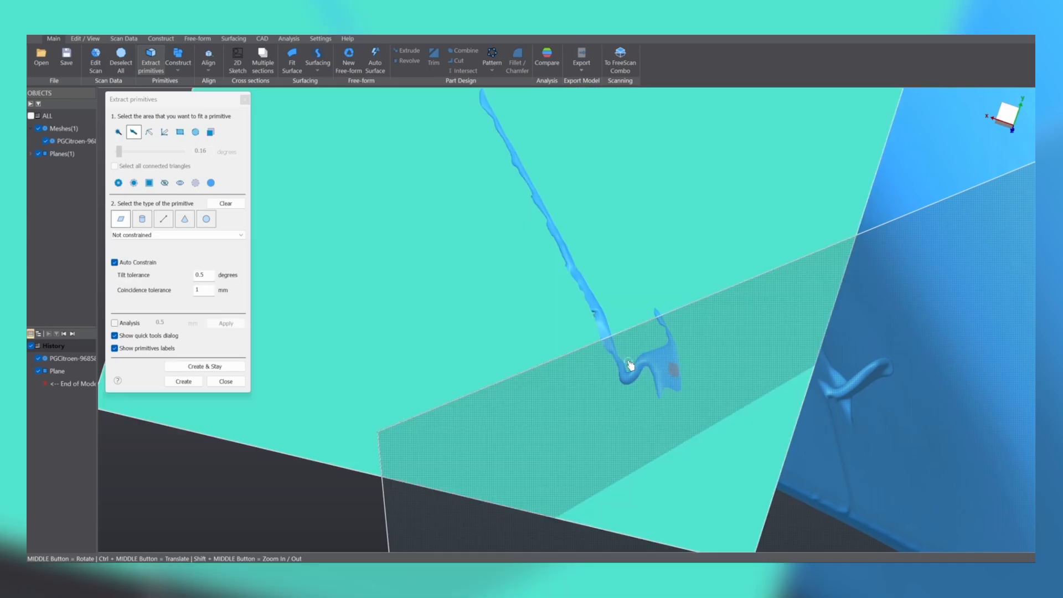
{"action": "scroll", "coordinate": [629, 363], "scroll_direction": "down", "scroll_amount": 7}
{"action": "middle_click_drag", "start_coordinate": [760, 257], "coordinate": [599, 213]}
{"action": "left_click", "coordinate": [189, 369]}
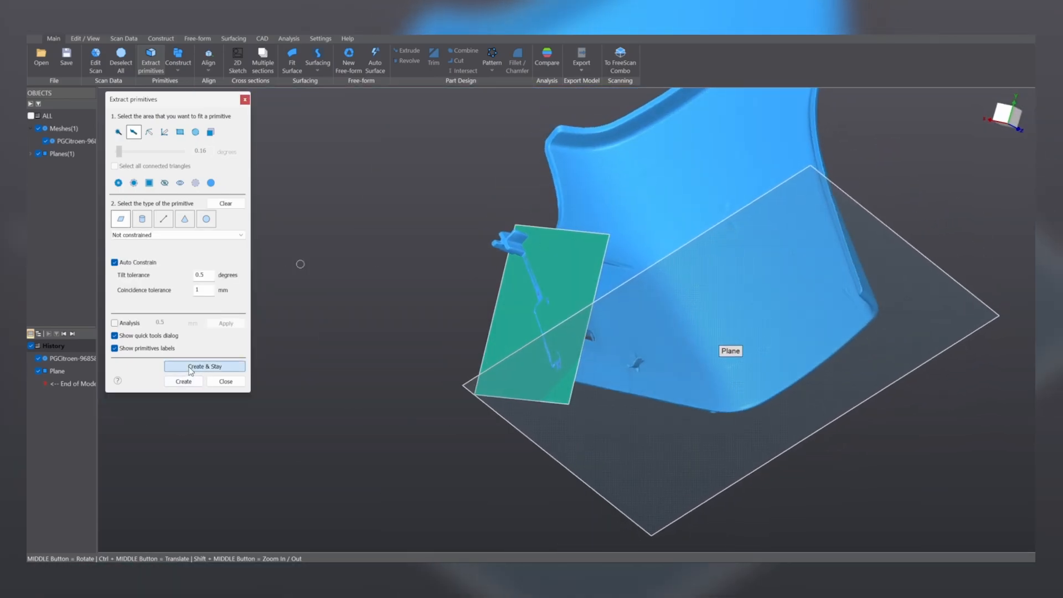
Select the flat face around the rectangular hole by a 0.16 degree tolerance, create a plane from it, and finish extraction.
{"action": "middle_click_drag", "start_coordinate": [487, 380], "coordinate": [703, 194]}
{"action": "scroll", "coordinate": [697, 157], "scroll_direction": "up", "scroll_amount": 7}
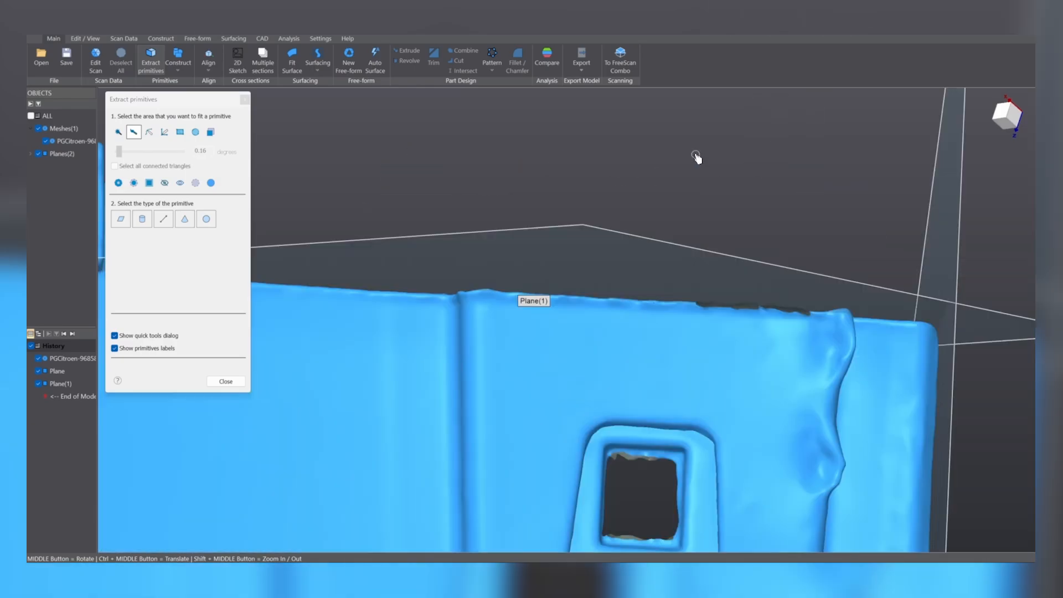
{"action": "middle_click_drag", "start_coordinate": [663, 393], "coordinate": [651, 241], "text": "ctrl"}
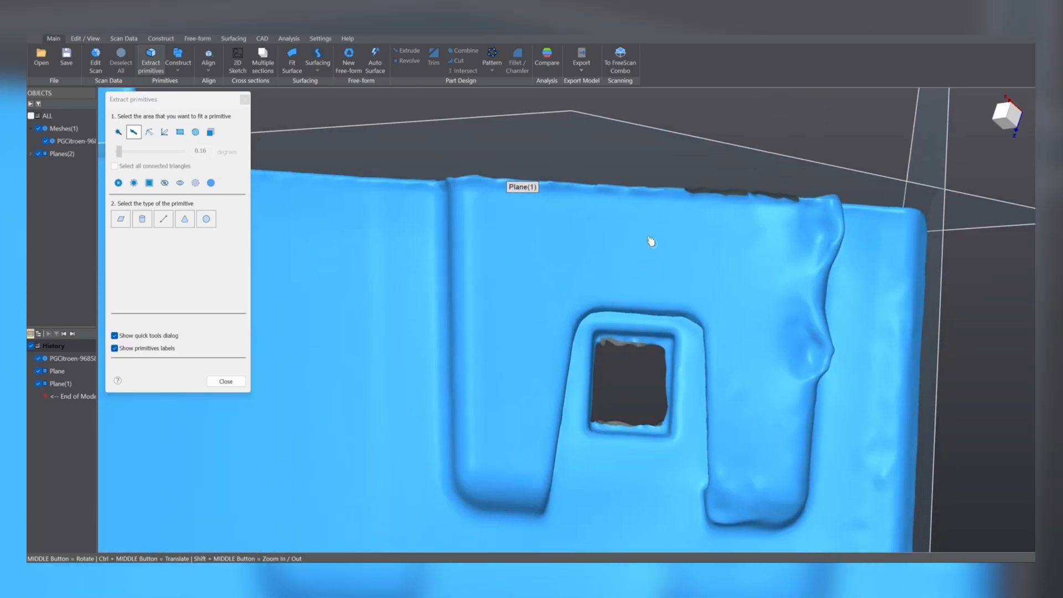
{"action": "left_click", "coordinate": [119, 132]}
{"action": "left_click", "coordinate": [517, 266]}
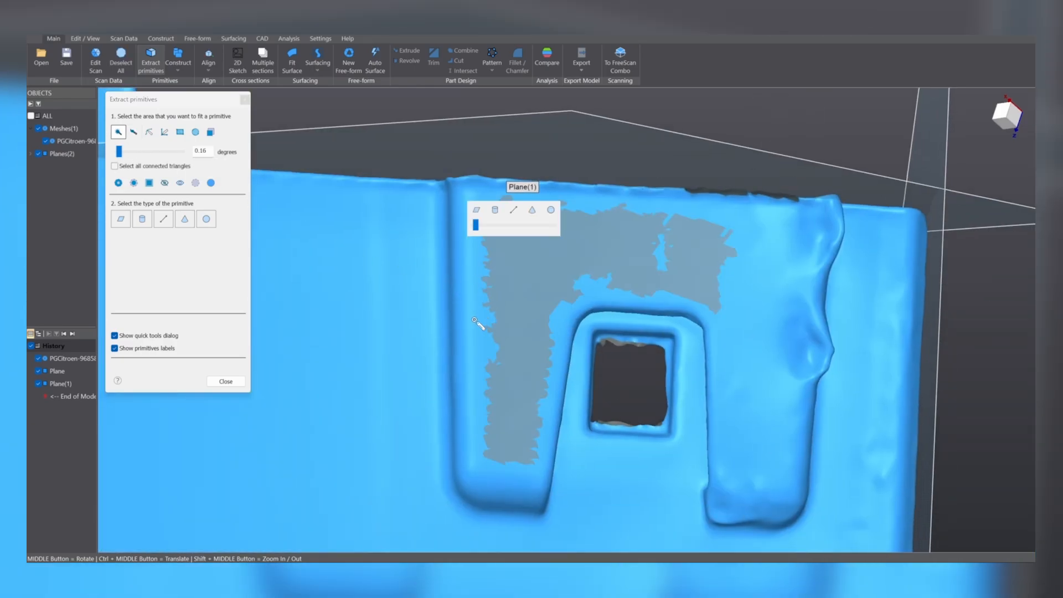
{"action": "left_click", "coordinate": [477, 209]}
{"action": "left_click", "coordinate": [183, 382]}
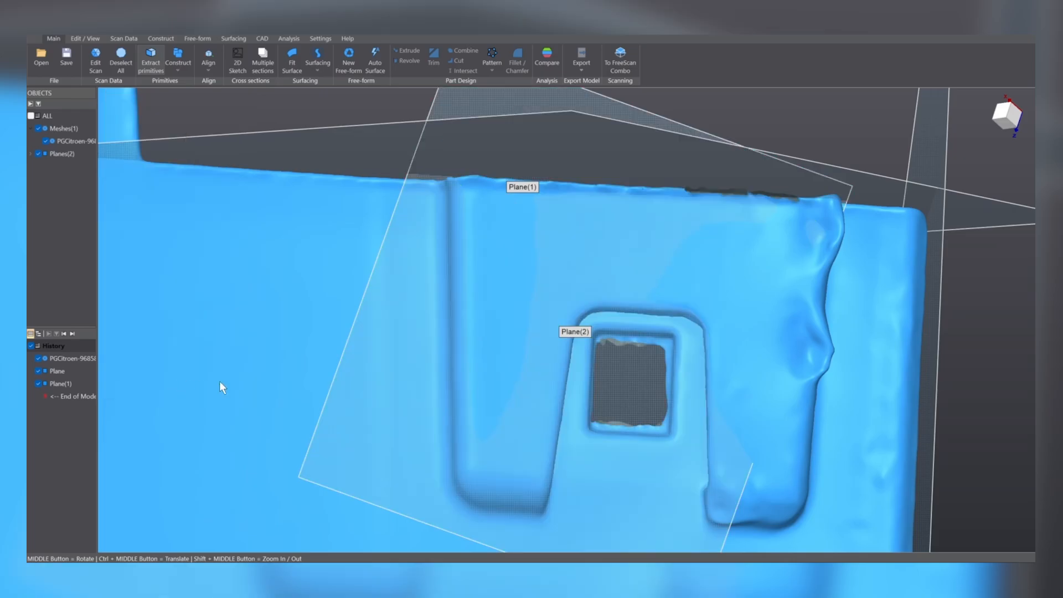
Set up an alignment by coordinate system with Plane as primary, Plane(1) as secondary and Plane(2) as tertiary feature.
{"action": "scroll", "coordinate": [736, 204], "scroll_direction": "down", "scroll_amount": 8}
{"action": "middle_click_drag", "start_coordinate": [737, 204], "coordinate": [516, 459]}
{"action": "middle_click_drag", "start_coordinate": [778, 259], "coordinate": [635, 369], "text": "ctrl"}
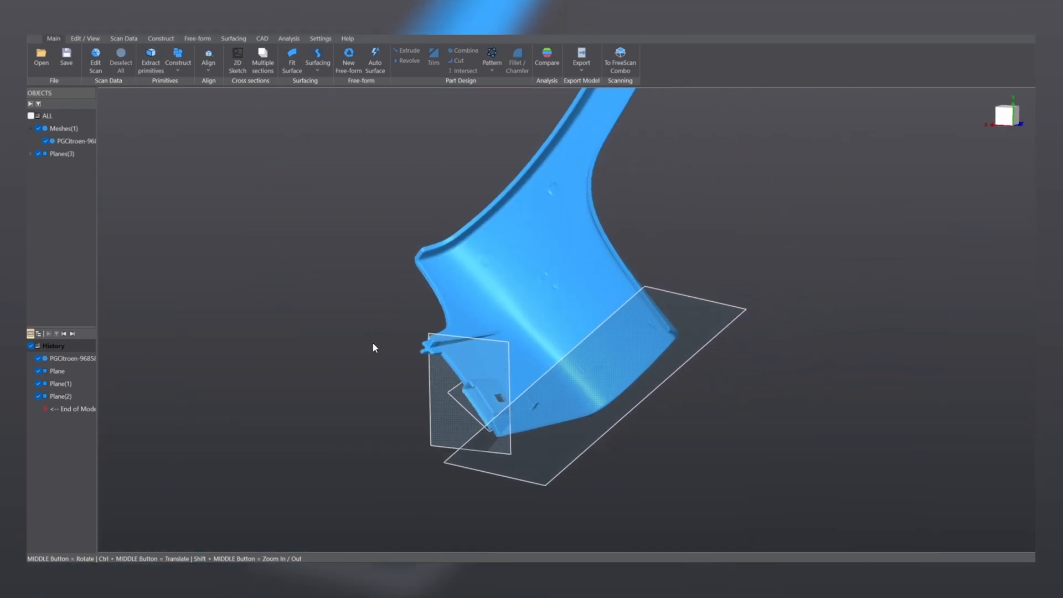
{"action": "left_click", "coordinate": [218, 62]}
{"action": "left_click", "coordinate": [232, 81]}
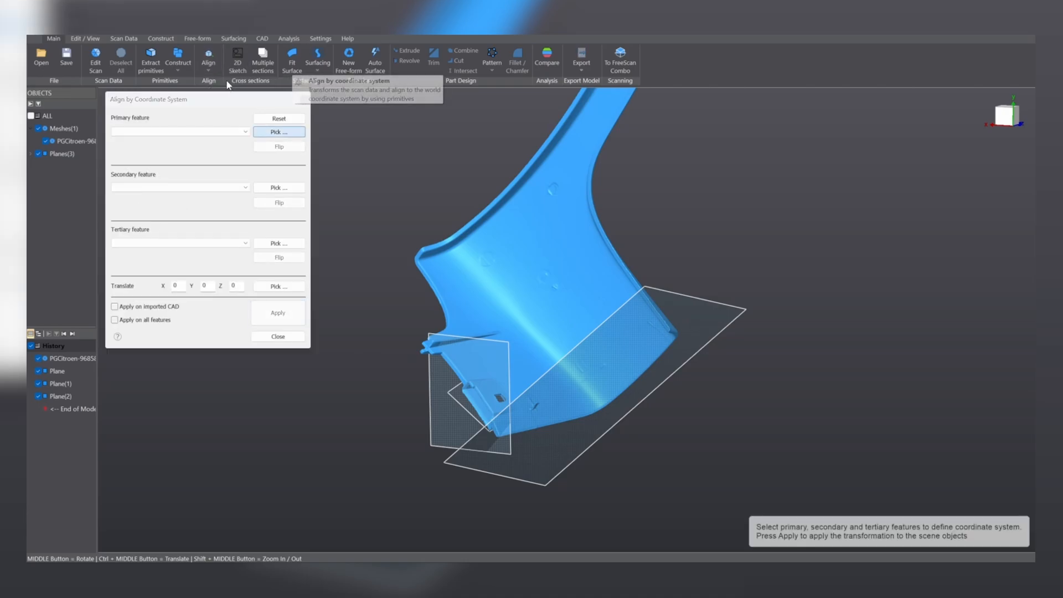
{"action": "left_click", "coordinate": [220, 131]}
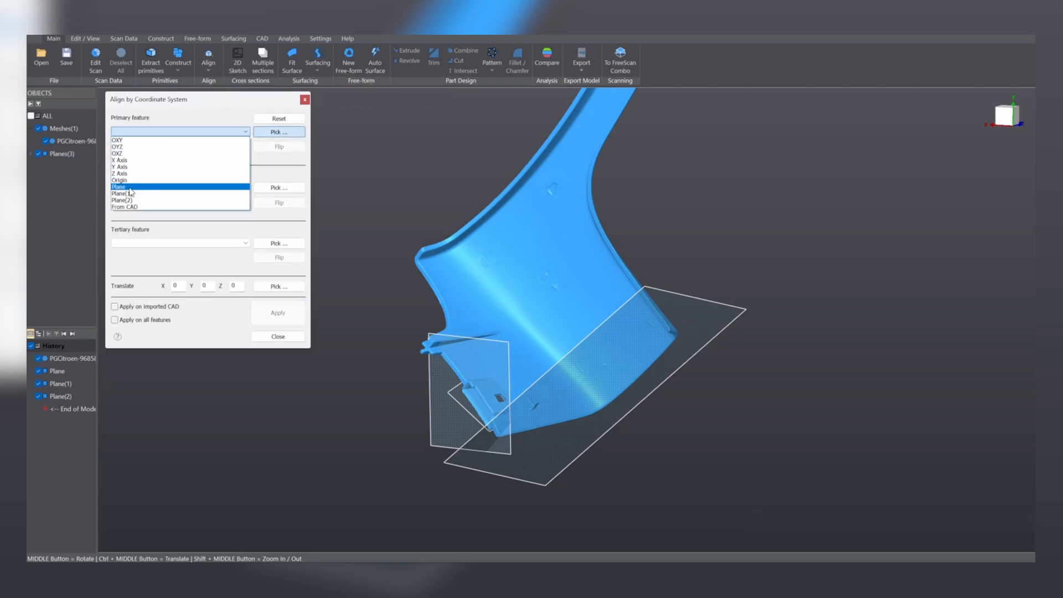
{"action": "left_click", "coordinate": [125, 187]}
{"action": "left_click", "coordinate": [128, 188]}
{"action": "left_click", "coordinate": [132, 250]}
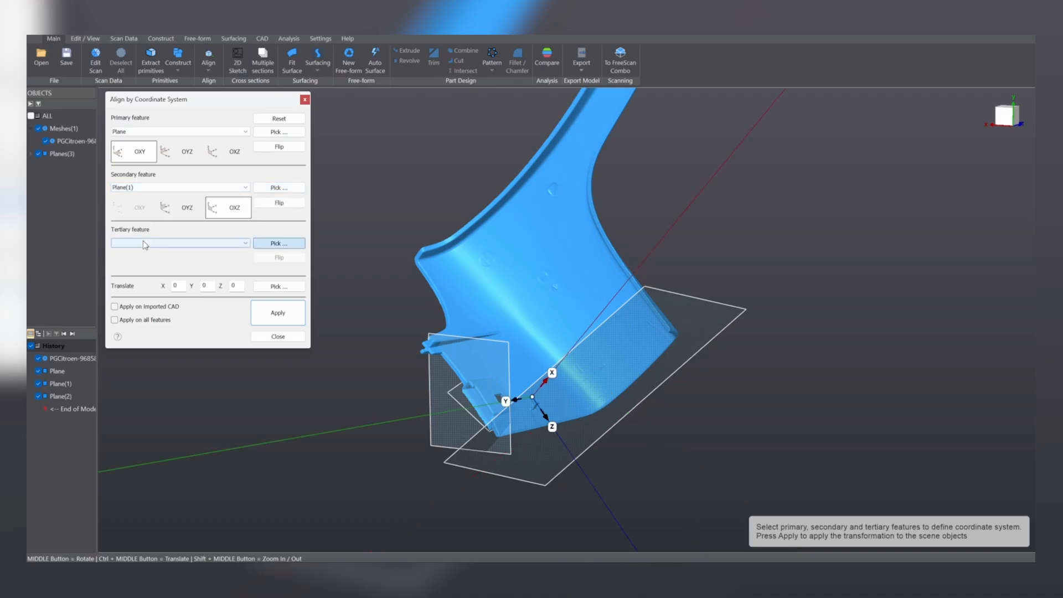
{"action": "left_click", "coordinate": [145, 242]}
{"action": "left_click", "coordinate": [137, 311]}
Assign the primary feature Plane to OYZ and flip its direction, leaving the secondary feature on OXY.
{"action": "middle_click_drag", "start_coordinate": [589, 254], "coordinate": [493, 178]}
{"action": "left_click", "coordinate": [187, 157]}
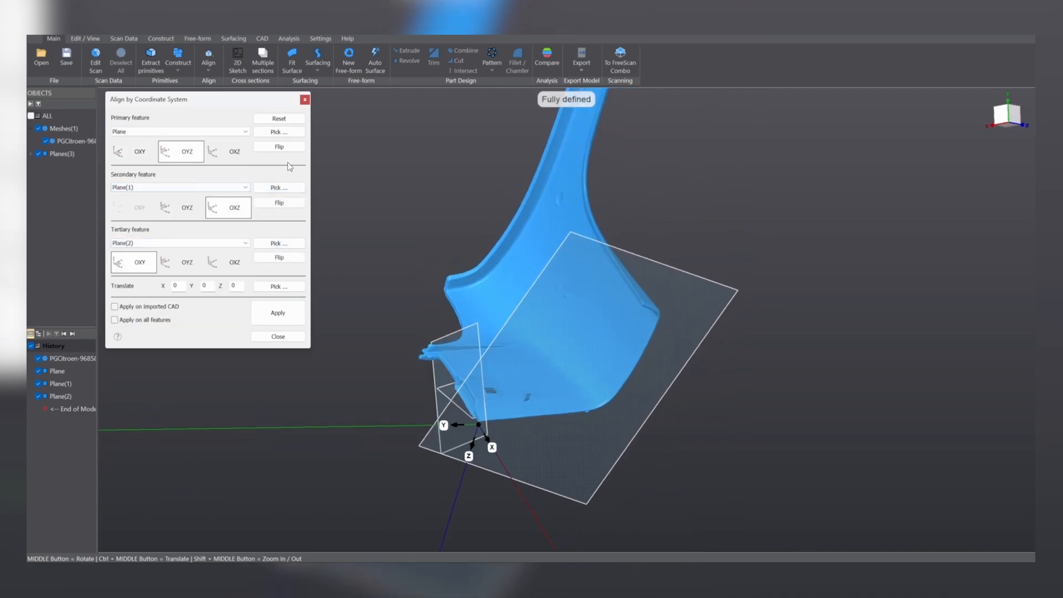
{"action": "left_click", "coordinate": [279, 147]}
{"action": "middle_click_drag", "start_coordinate": [678, 256], "coordinate": [595, 233]}
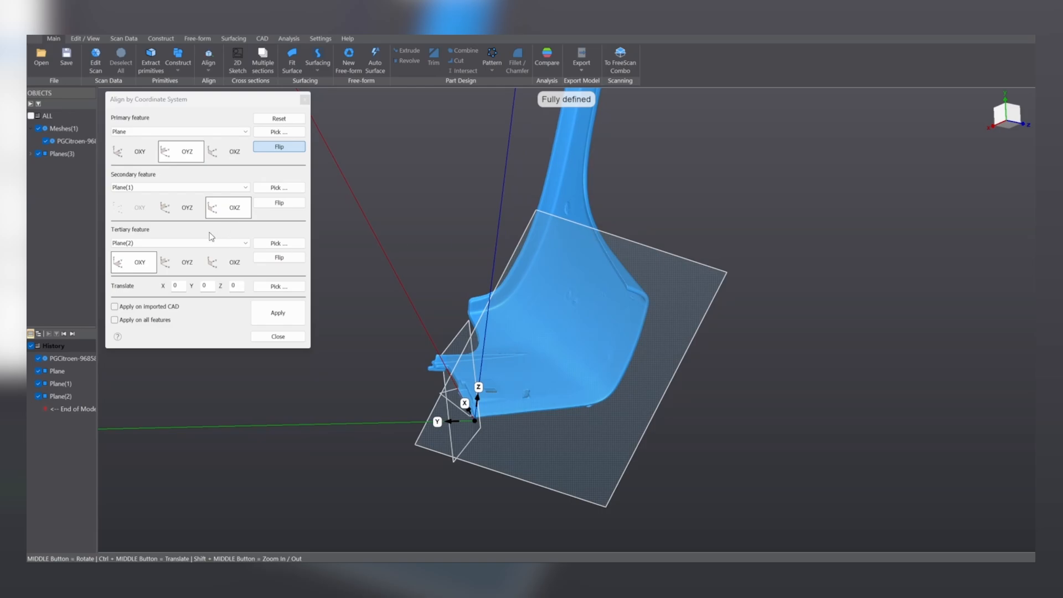
{"action": "left_click", "coordinate": [284, 205]}
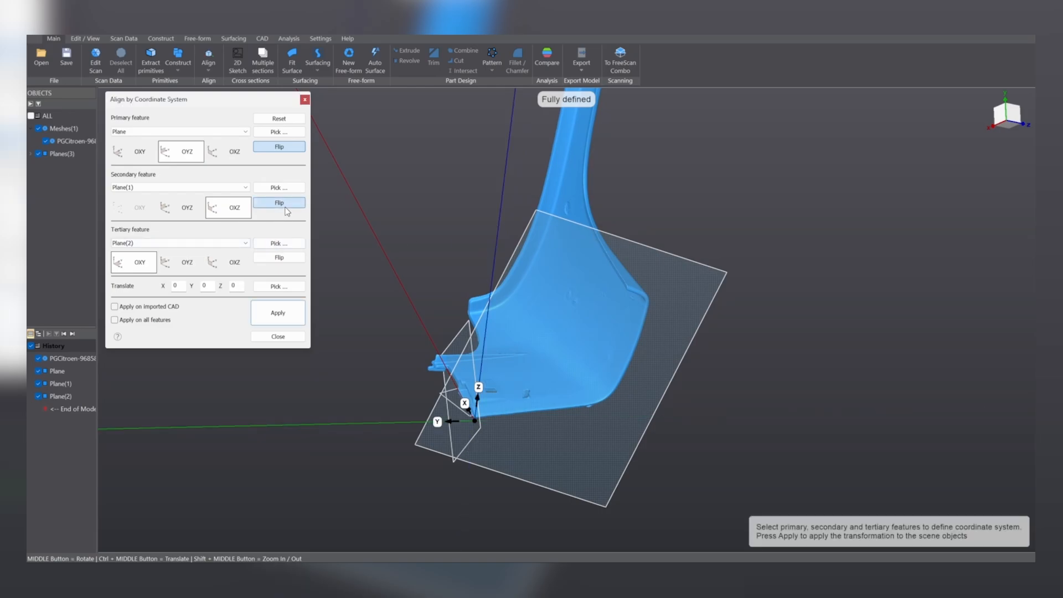
{"action": "left_click", "coordinate": [235, 151]}
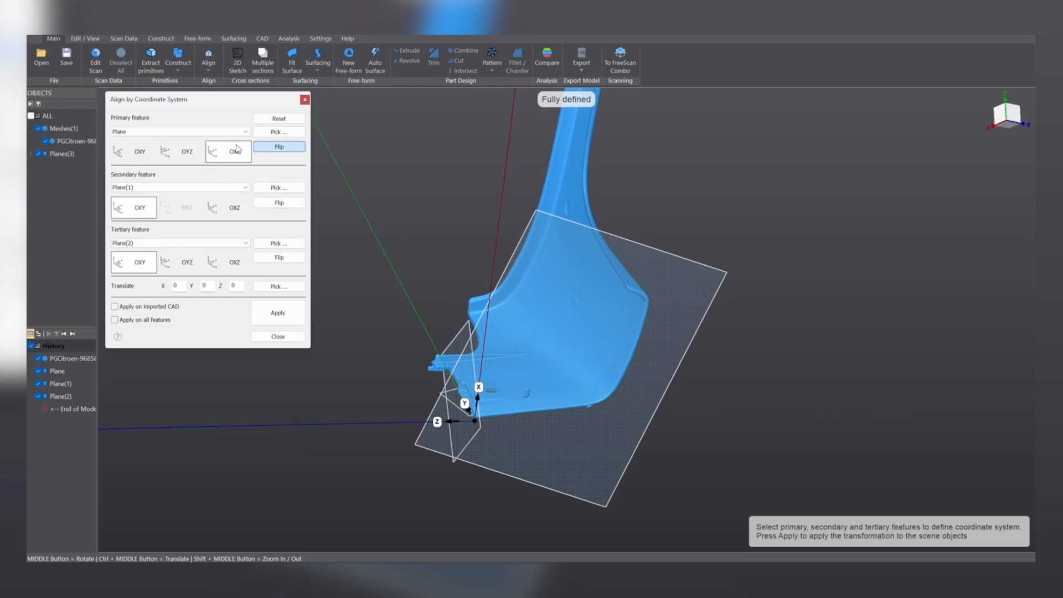
{"action": "left_click", "coordinate": [183, 154]}
{"action": "middle_click_drag", "start_coordinate": [319, 191], "coordinate": [327, 183]}
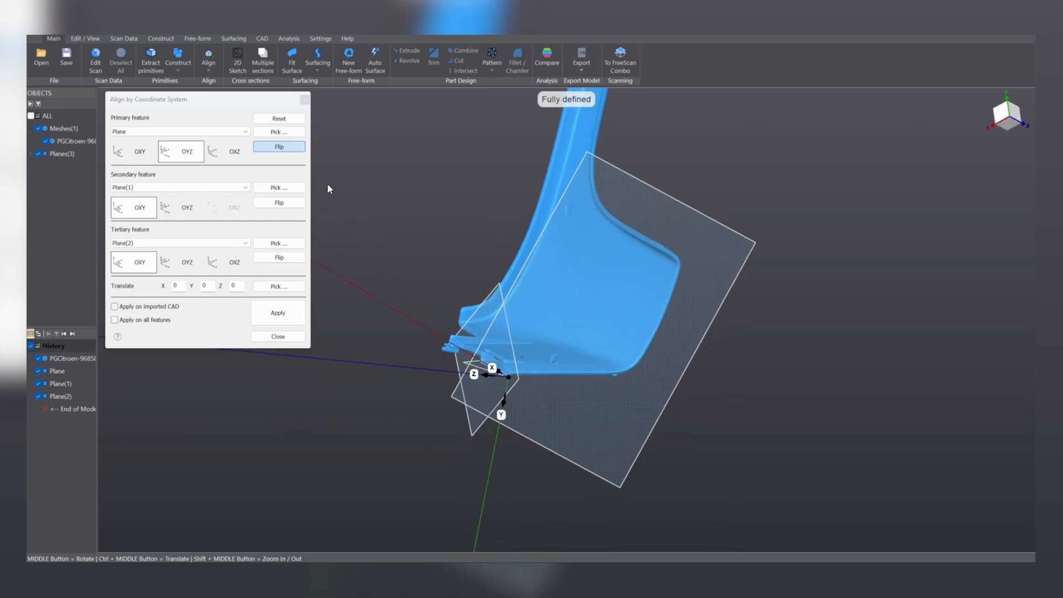
Flip the secondary feature's direction, apply the coordinate system alignment and close it.
{"action": "left_click", "coordinate": [271, 209]}
{"action": "middle_click_drag", "start_coordinate": [600, 256], "coordinate": [502, 353]}
{"action": "left_click", "coordinate": [1013, 114]}
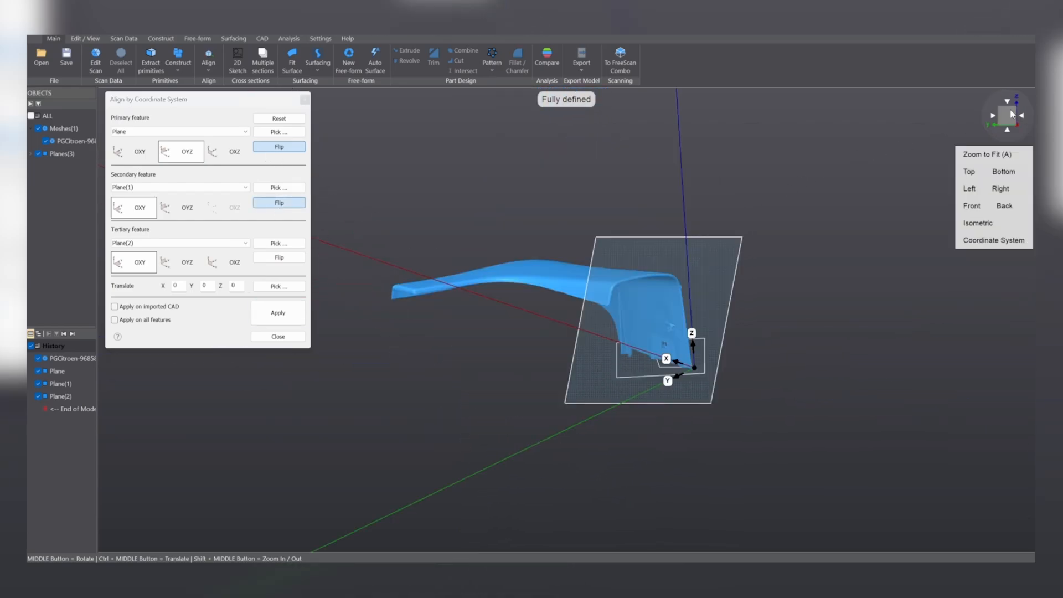
{"action": "left_click", "coordinate": [277, 313]}
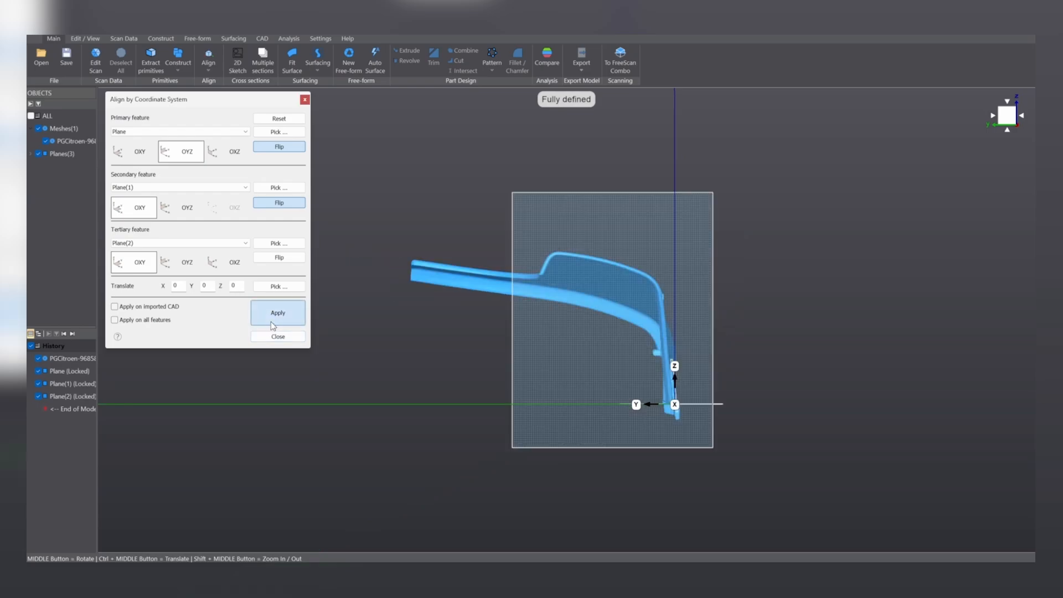
{"action": "left_click", "coordinate": [278, 336]}
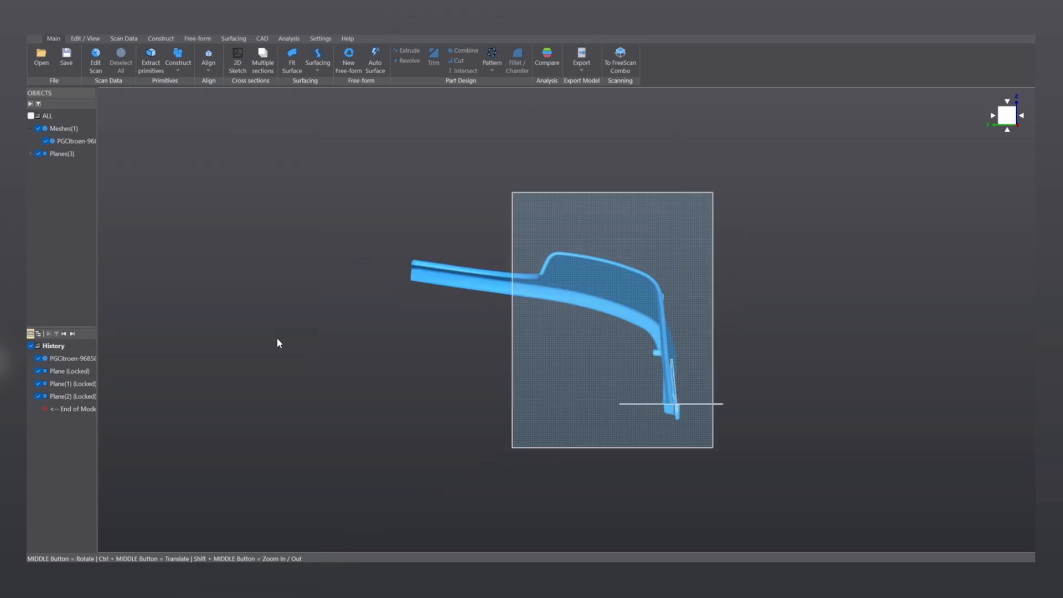
Check the aligned part from several standard views and delete the three reference planes Plane, Plane(1) and Plane(2).
{"action": "left_click", "coordinate": [1007, 131]}
{"action": "left_click", "coordinate": [1007, 131]}
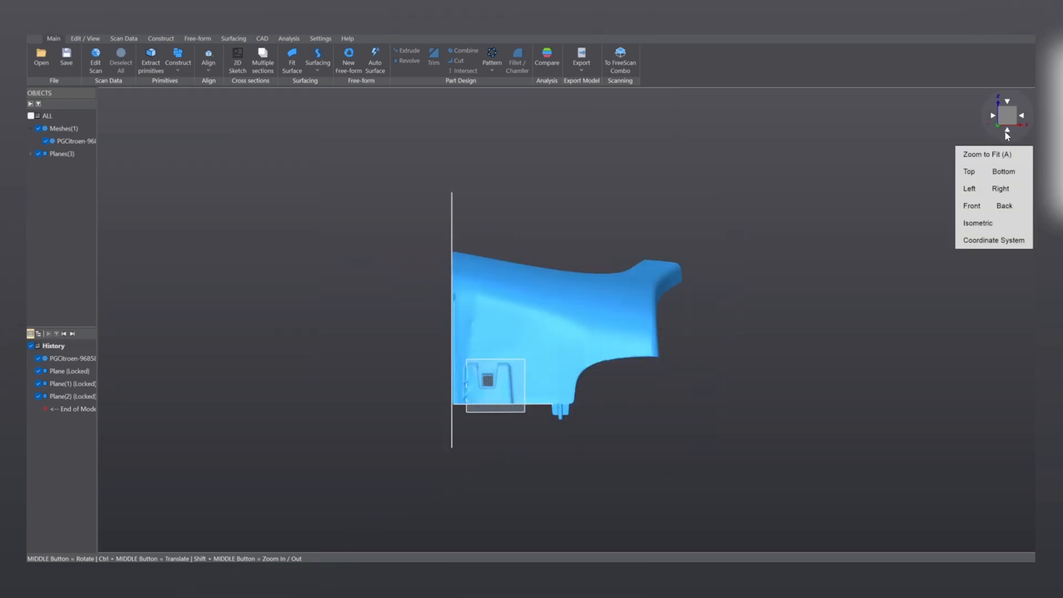
{"action": "left_click", "coordinate": [1007, 132]}
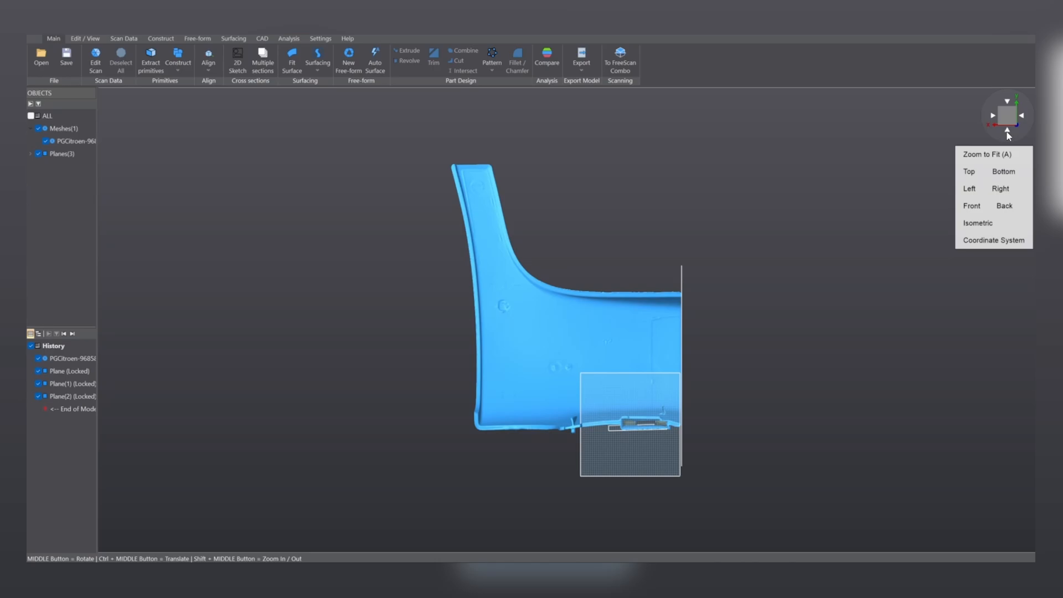
{"action": "left_click", "coordinate": [1008, 133]}
{"action": "middle_click_drag", "start_coordinate": [350, 280], "coordinate": [547, 271]}
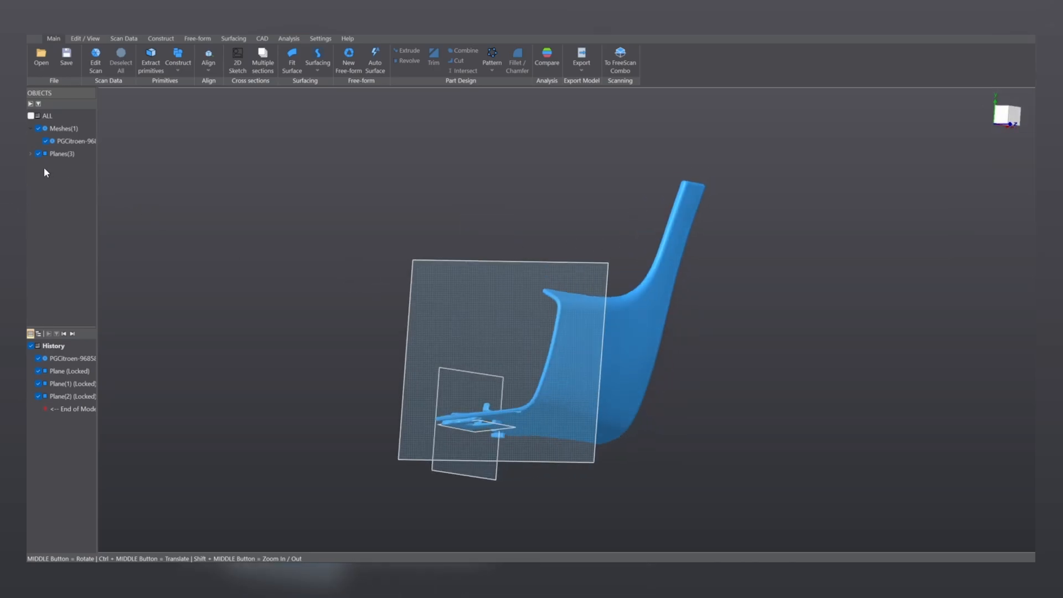
{"action": "left_click", "coordinate": [31, 154]}
{"action": "left_click_drag", "start_coordinate": [64, 165], "coordinate": [69, 189]}
{"action": "right_click", "coordinate": [69, 190]}
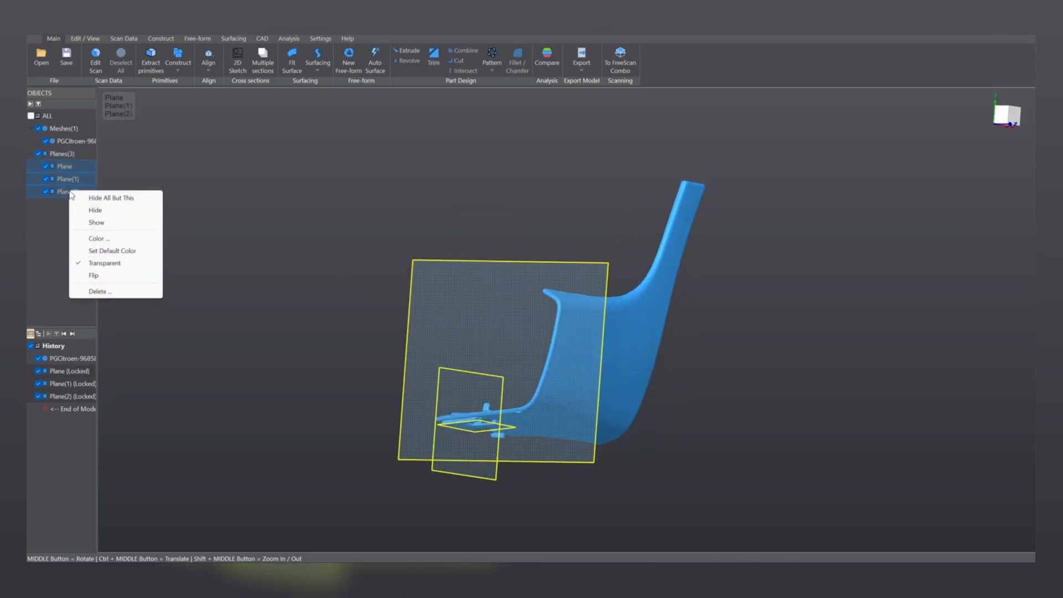
{"action": "left_click", "coordinate": [98, 291]}
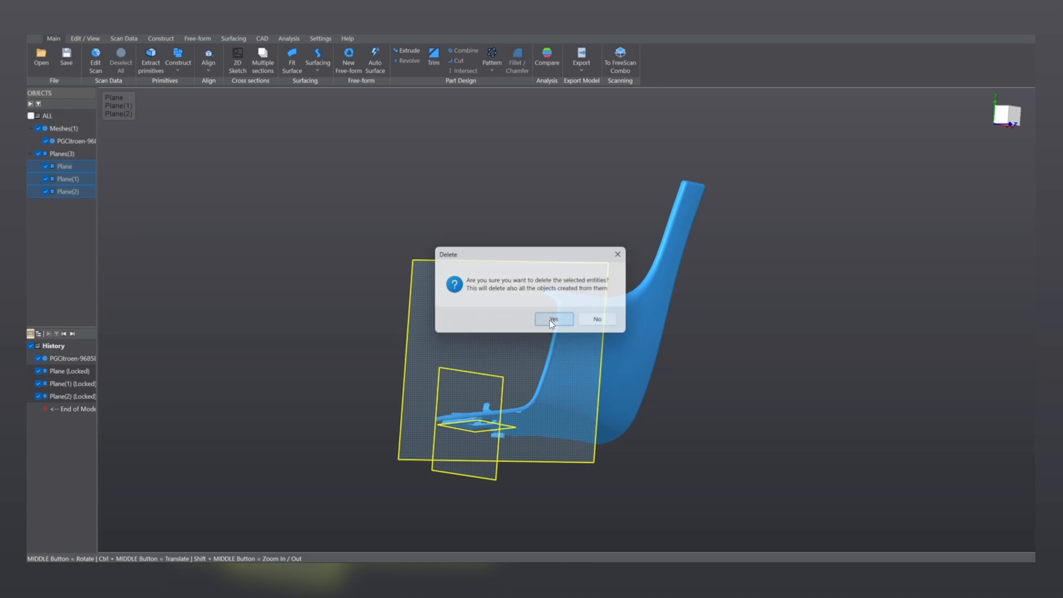
{"action": "left_click", "coordinate": [550, 316]}
Start a new free-form surface with closest-point snapping on and draw a four-point patch on the smooth outer face near the side edge.
{"action": "middle_click_drag", "start_coordinate": [415, 243], "coordinate": [534, 333]}
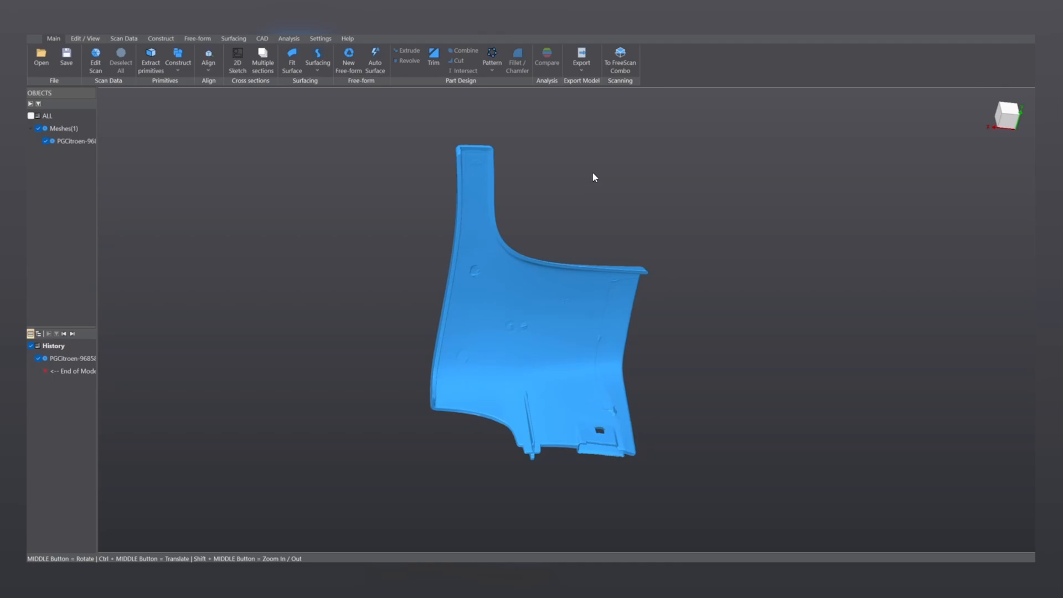
{"action": "middle_click_drag", "start_coordinate": [553, 131], "coordinate": [594, 482]}
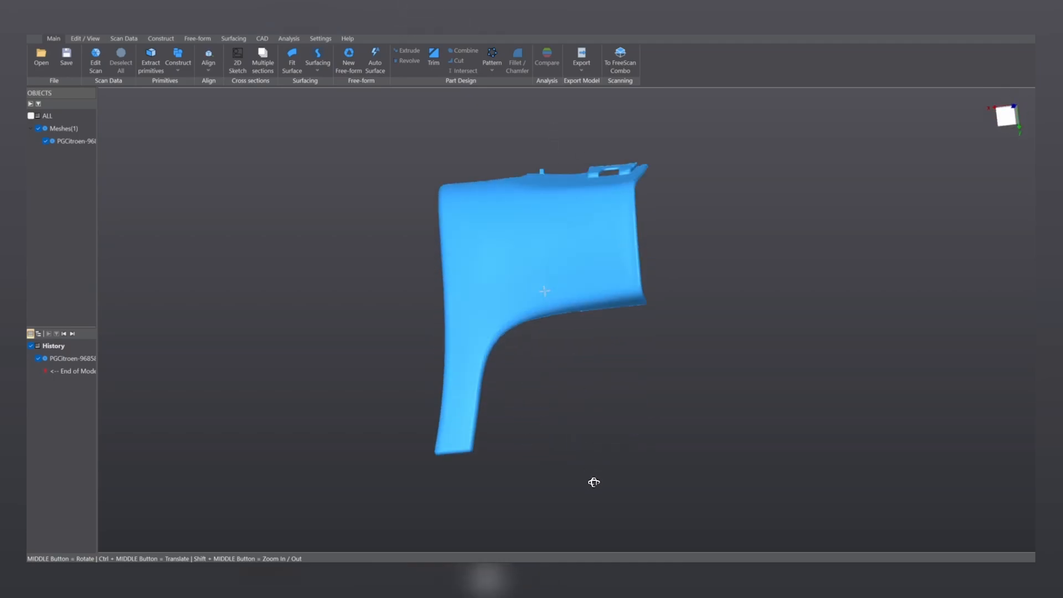
{"action": "middle_click_drag", "start_coordinate": [534, 191], "coordinate": [613, 316]}
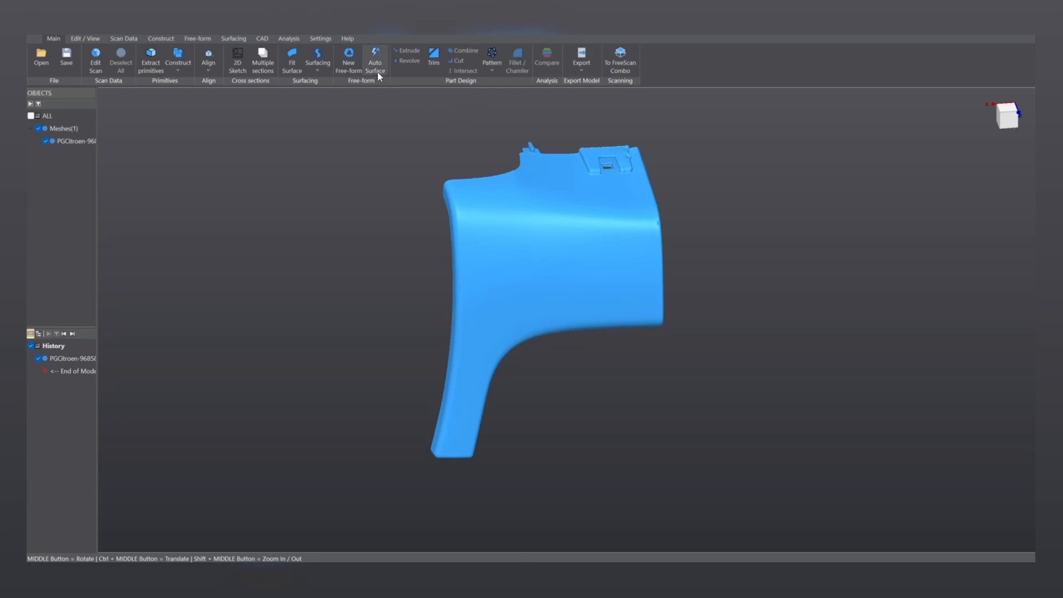
{"action": "left_click", "coordinate": [352, 55]}
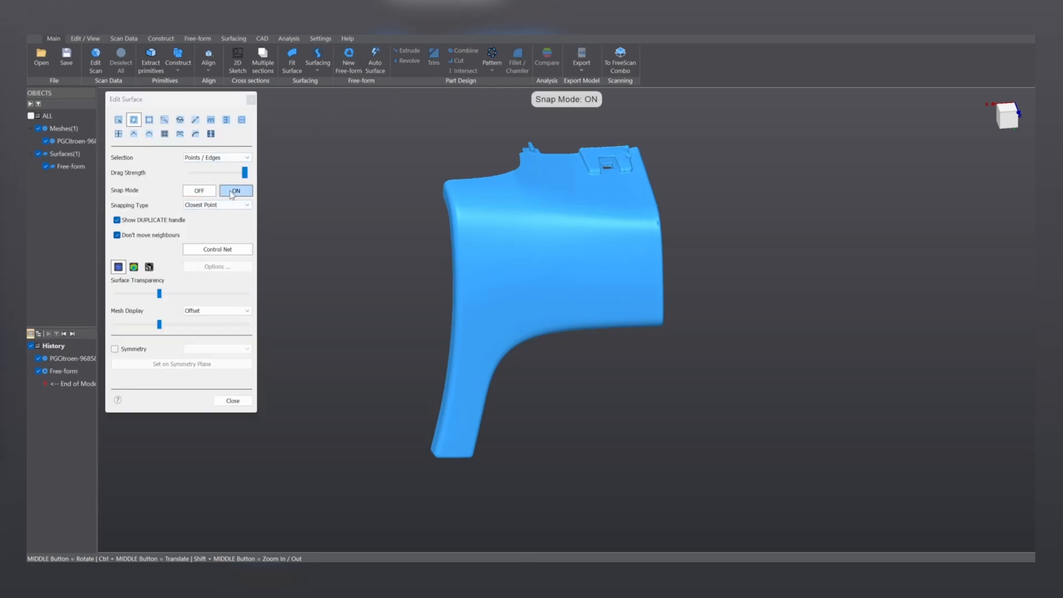
{"action": "scroll", "coordinate": [595, 239], "scroll_direction": "up", "scroll_amount": 5}
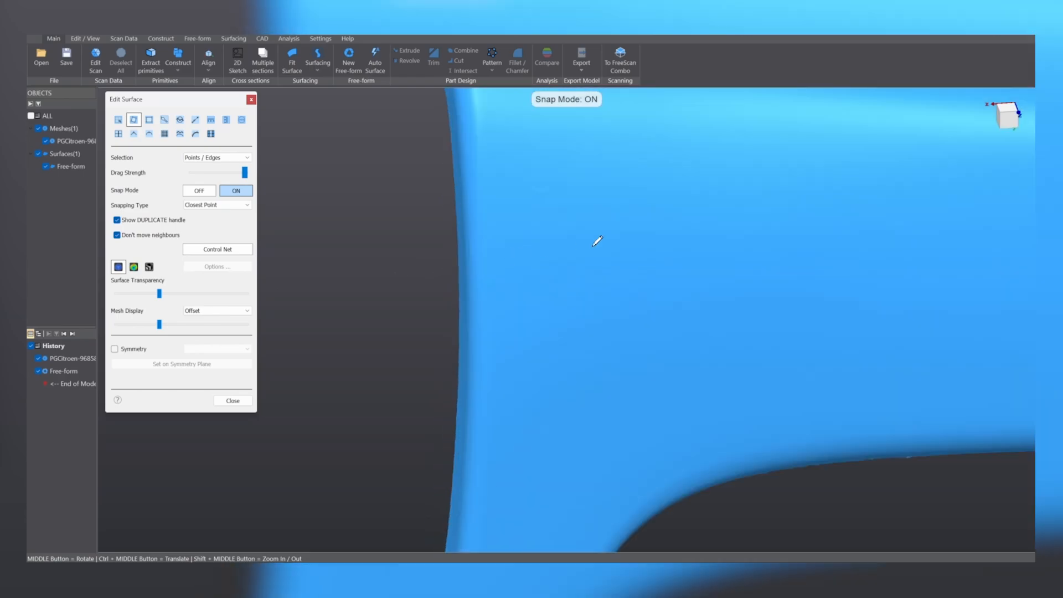
{"action": "middle_click_drag", "start_coordinate": [581, 228], "coordinate": [579, 195]}
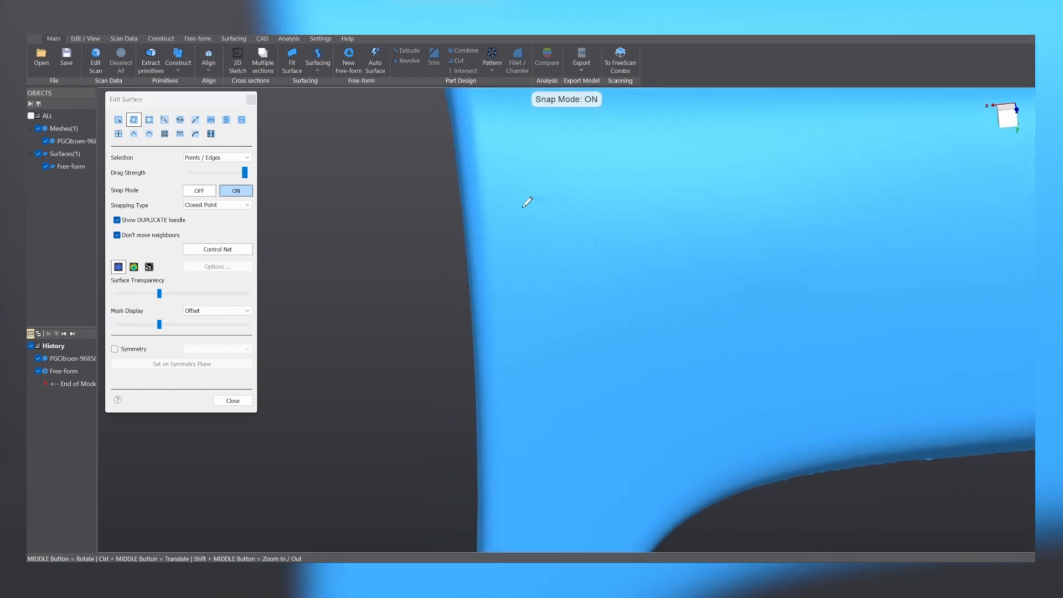
{"action": "left_click", "coordinate": [524, 322]}
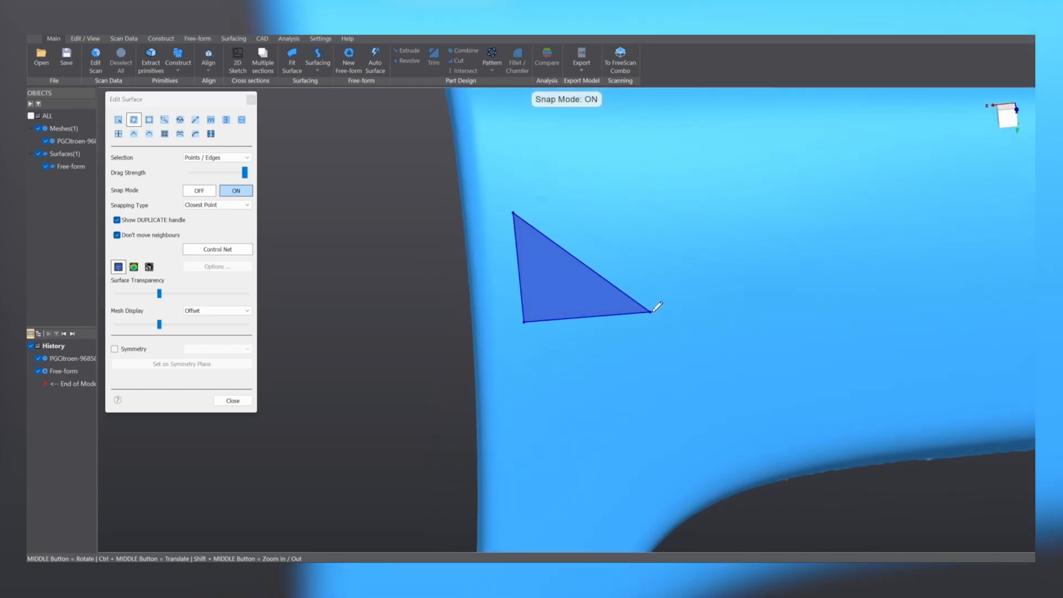
{"action": "left_click", "coordinate": [666, 305]}
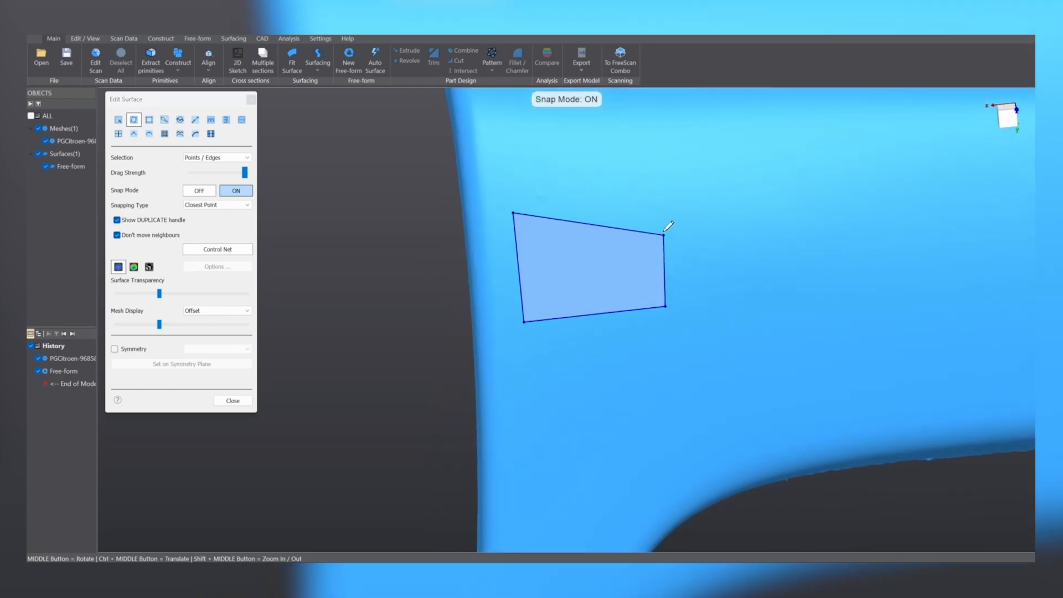
{"action": "left_click", "coordinate": [655, 202]}
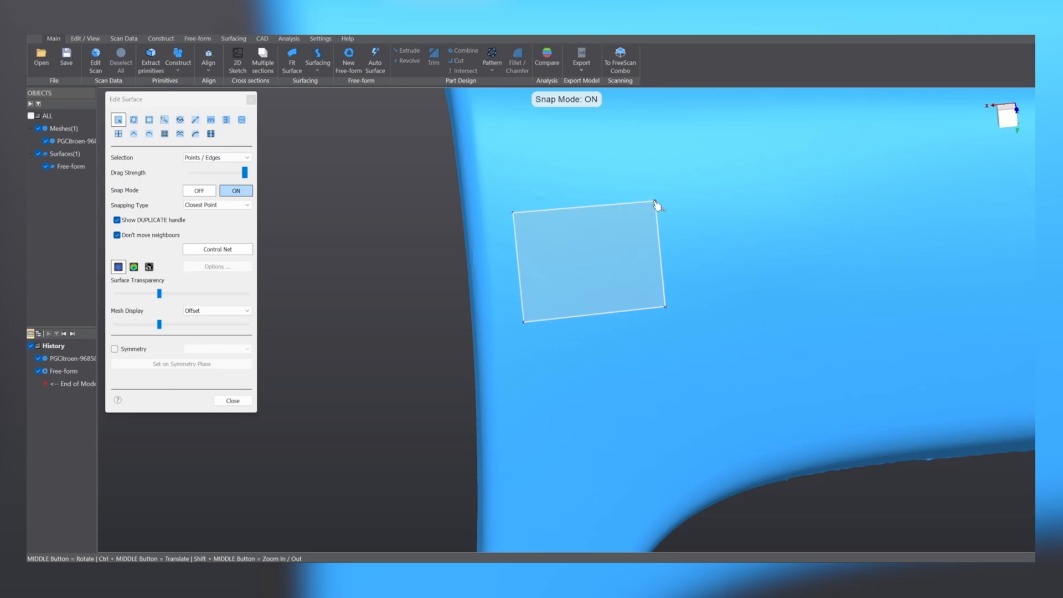
Display the deviation colour map on the free-form patch and inspect its tolerance options without changing them.
{"action": "left_click", "coordinate": [133, 268]}
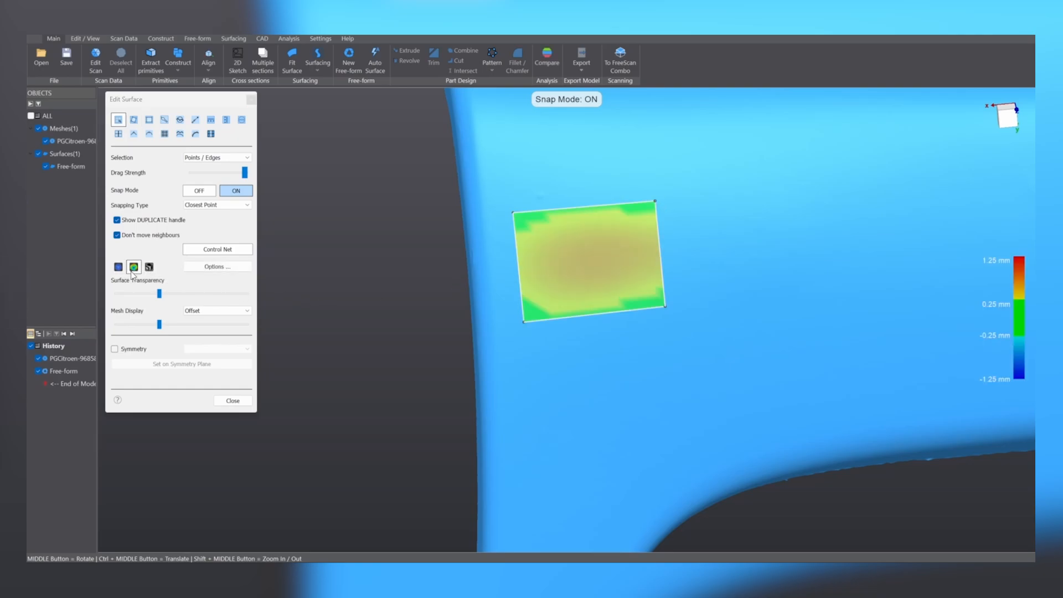
{"action": "left_click", "coordinate": [205, 267]}
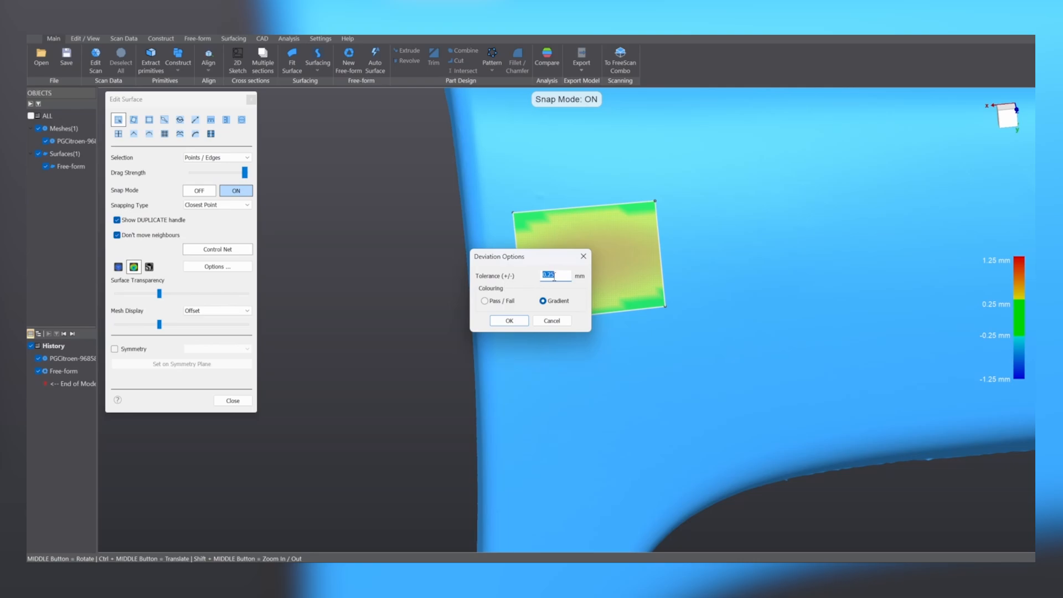
{"action": "left_click", "coordinate": [554, 321]}
Shorten the patch by moving its lower edge up, and extend it across the face into a strip of three patches.
{"action": "scroll", "coordinate": [556, 318], "scroll_direction": "down", "scroll_amount": 5}
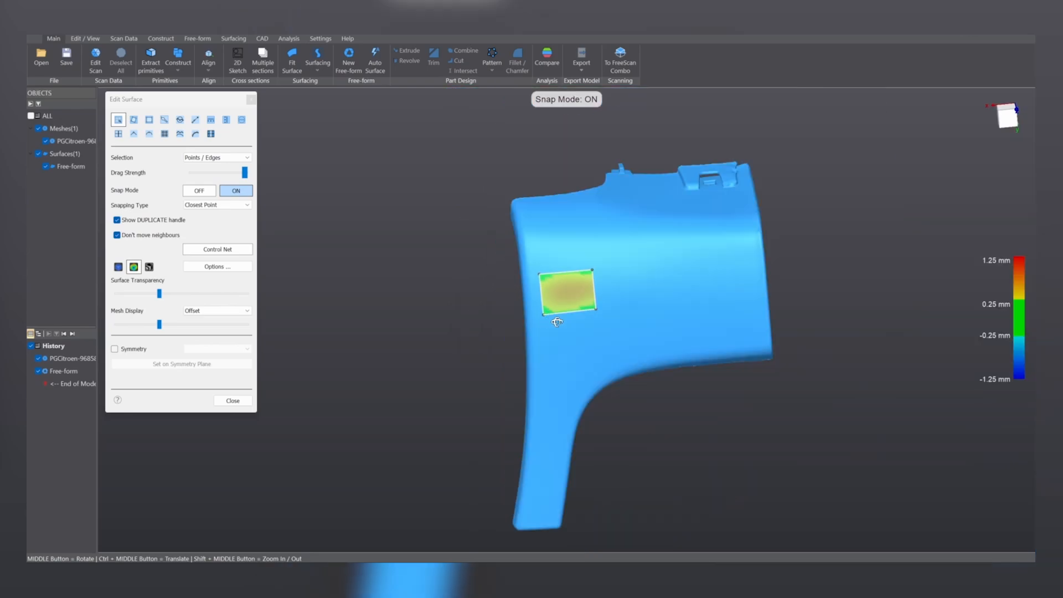
{"action": "middle_click_drag", "start_coordinate": [556, 320], "coordinate": [622, 288]}
{"action": "scroll", "coordinate": [657, 211], "scroll_direction": "up", "scroll_amount": 3}
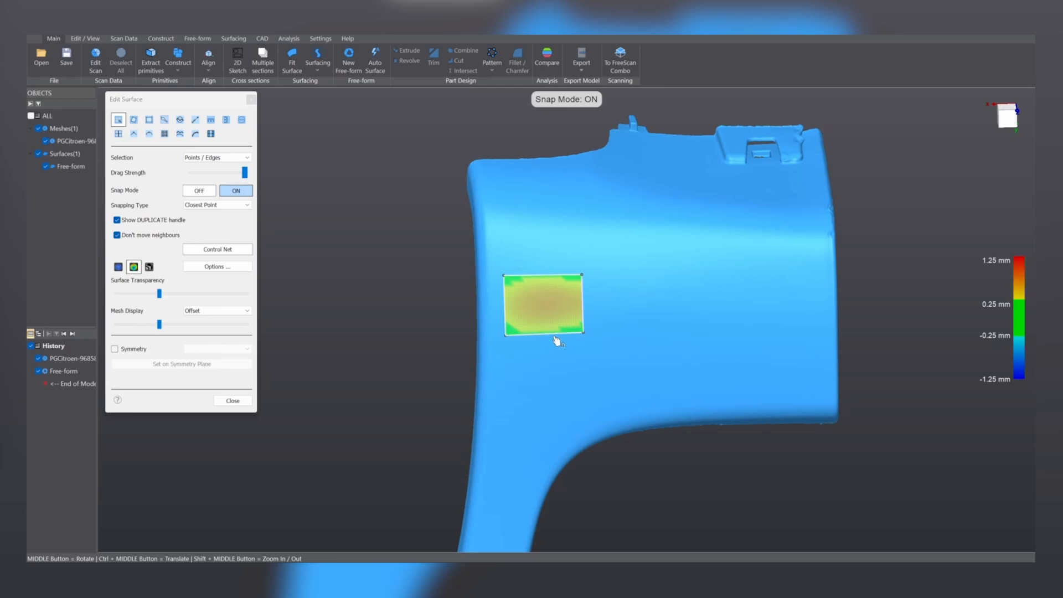
{"action": "left_click_drag", "start_coordinate": [560, 335], "coordinate": [560, 327]}
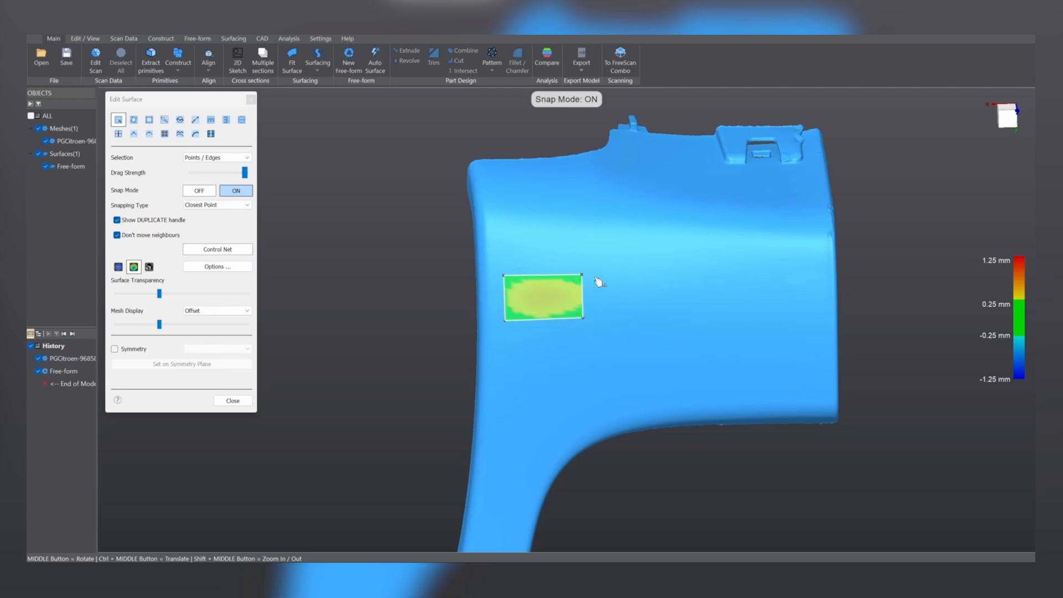
{"action": "left_click_drag", "start_coordinate": [567, 275], "coordinate": [824, 301]}
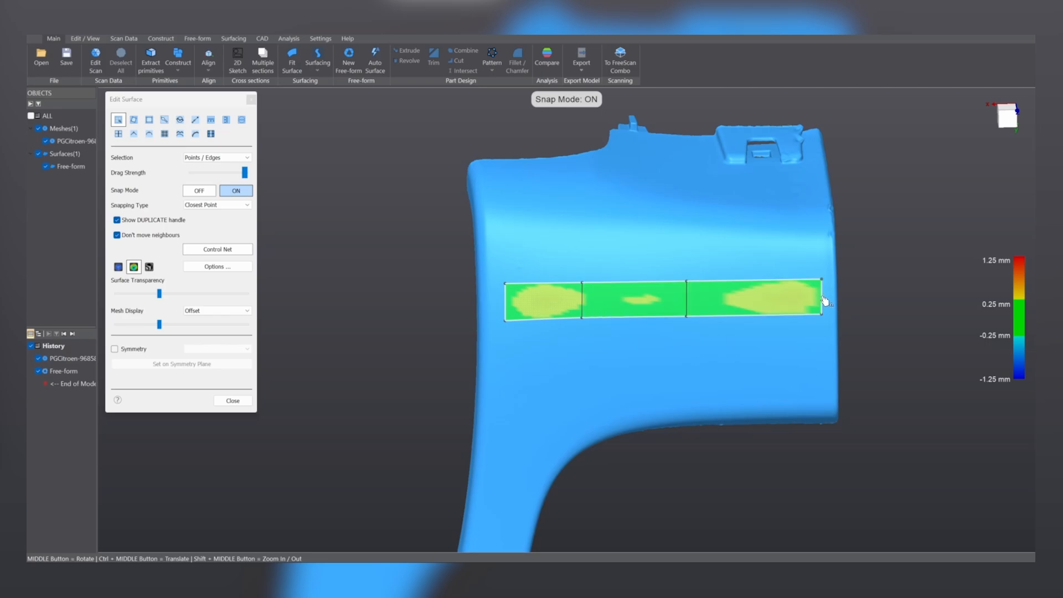
Duplicate the strip's whole lower edge downward to add a second row of three patches.
{"action": "middle_click_drag", "start_coordinate": [762, 370], "coordinate": [678, 333]}
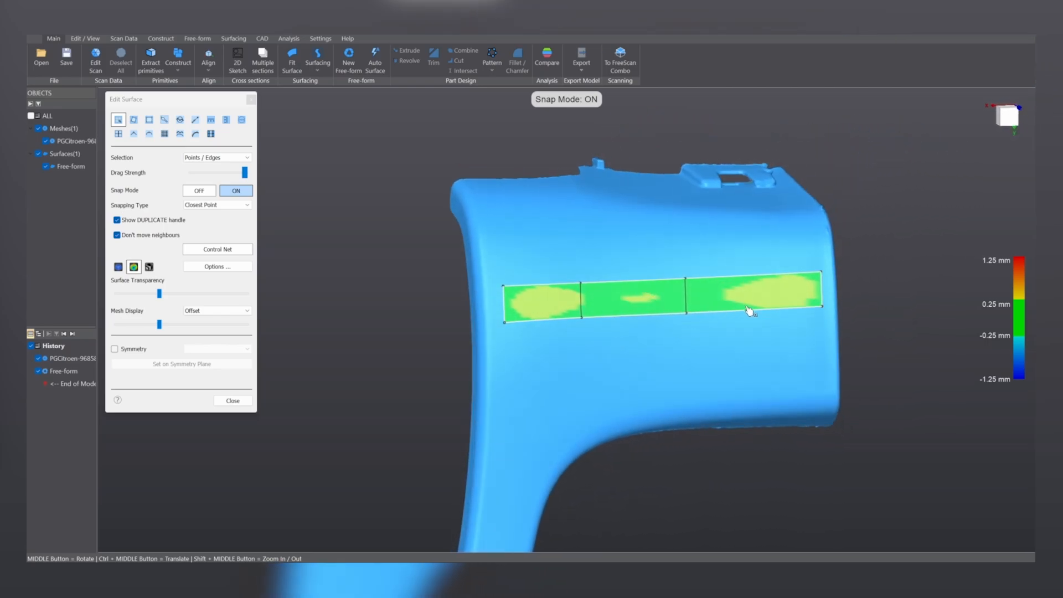
{"action": "left_click", "coordinate": [562, 325]}
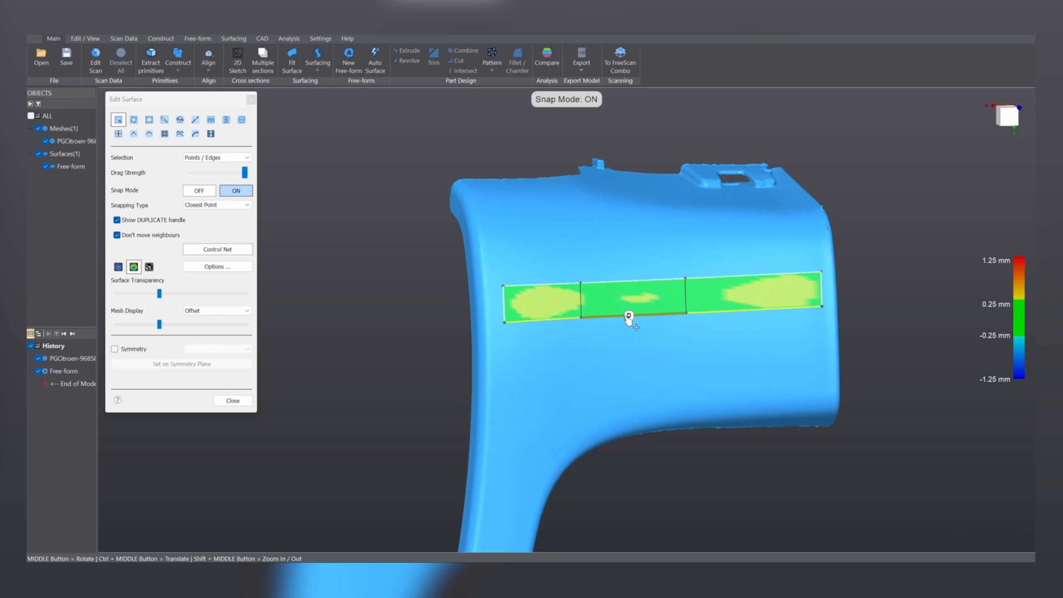
{"action": "left_click_drag", "start_coordinate": [629, 317], "coordinate": [629, 348]}
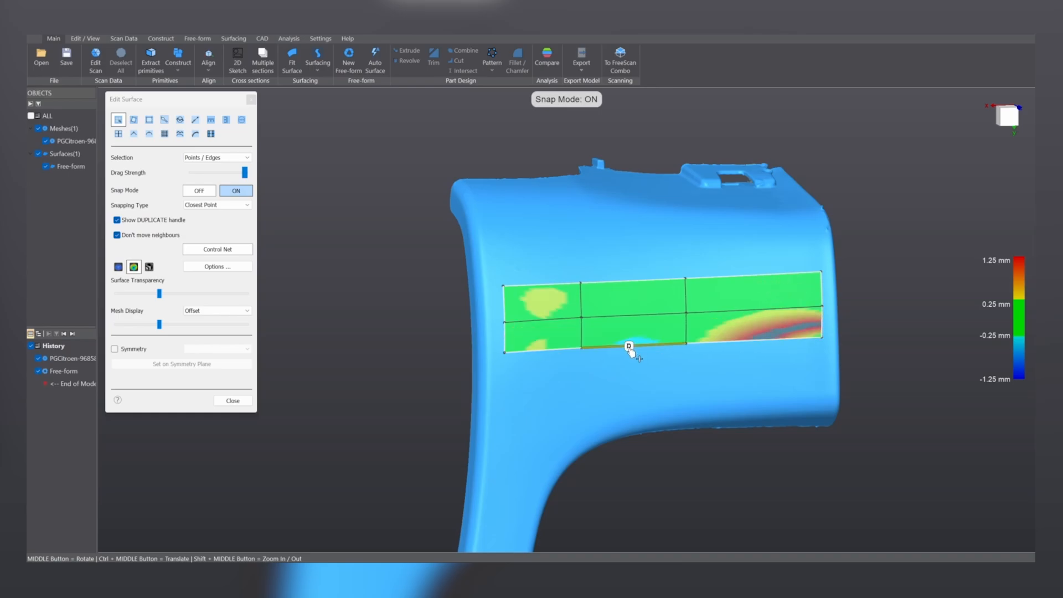
Move the second row's lower corner point slightly inward, away from the part's rounded side edge, onto the smooth face.
{"action": "mouse_move", "coordinate": [773, 367]}
{"action": "middle_mouse_down"}
{"action": "mouse_move", "coordinate": [472, 337]}
{"action": "mouse_move", "coordinate": [496, 373]}
{"action": "mouse_move", "coordinate": [774, 359]}
{"action": "middle_mouse_up"}
{"action": "scroll", "coordinate": [773, 358], "scroll_direction": "up", "scroll_amount": 5}
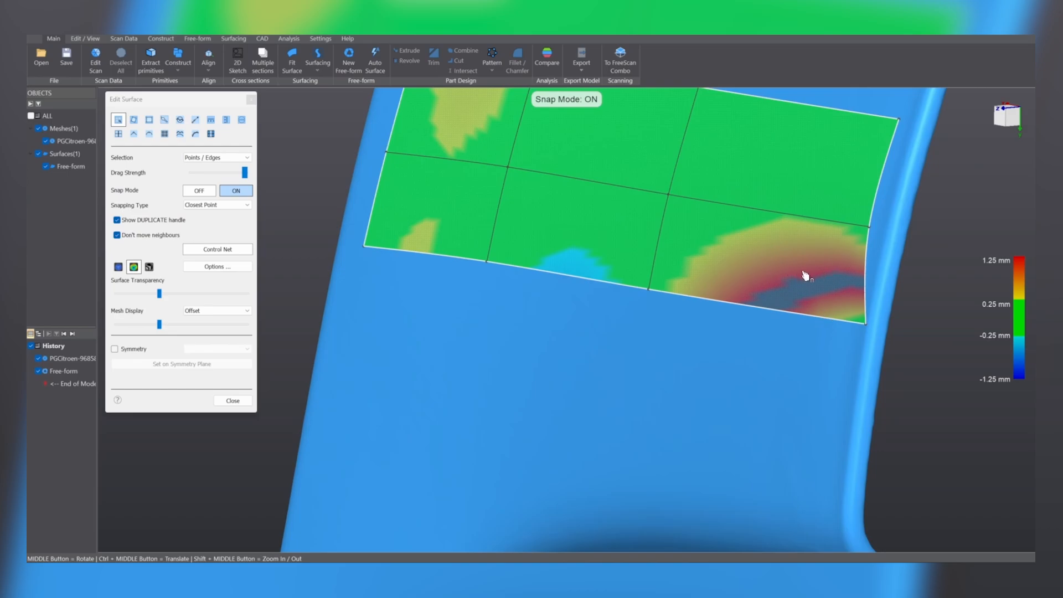
{"action": "middle_click_drag", "start_coordinate": [790, 349], "coordinate": [885, 395]}
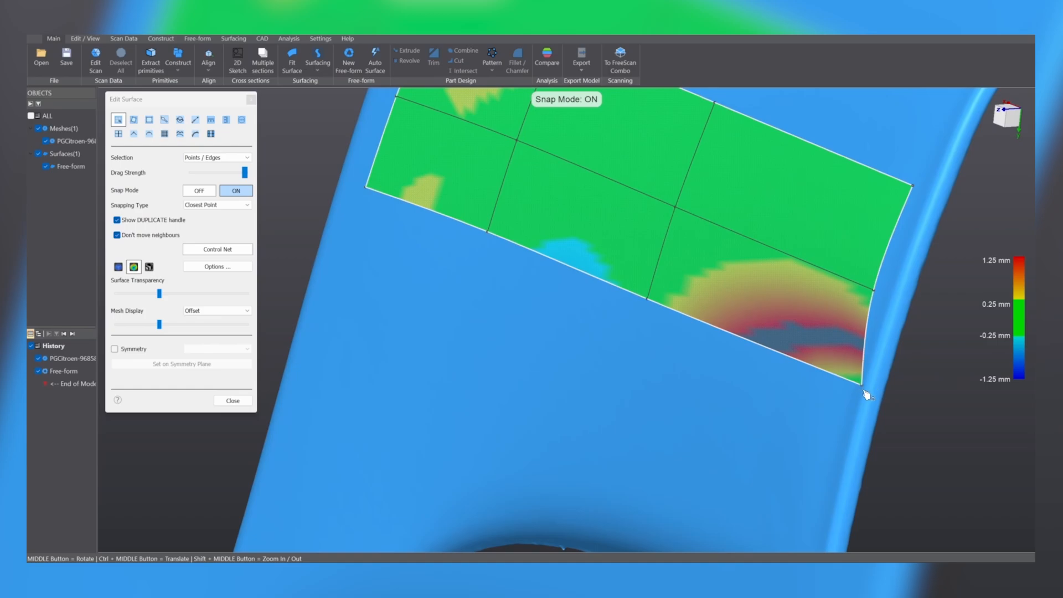
{"action": "mouse_move", "coordinate": [866, 394]}
{"action": "left_mouse_down"}
{"action": "mouse_move", "coordinate": [851, 376]}
{"action": "mouse_move", "coordinate": [847, 387]}
{"action": "left_mouse_up"}
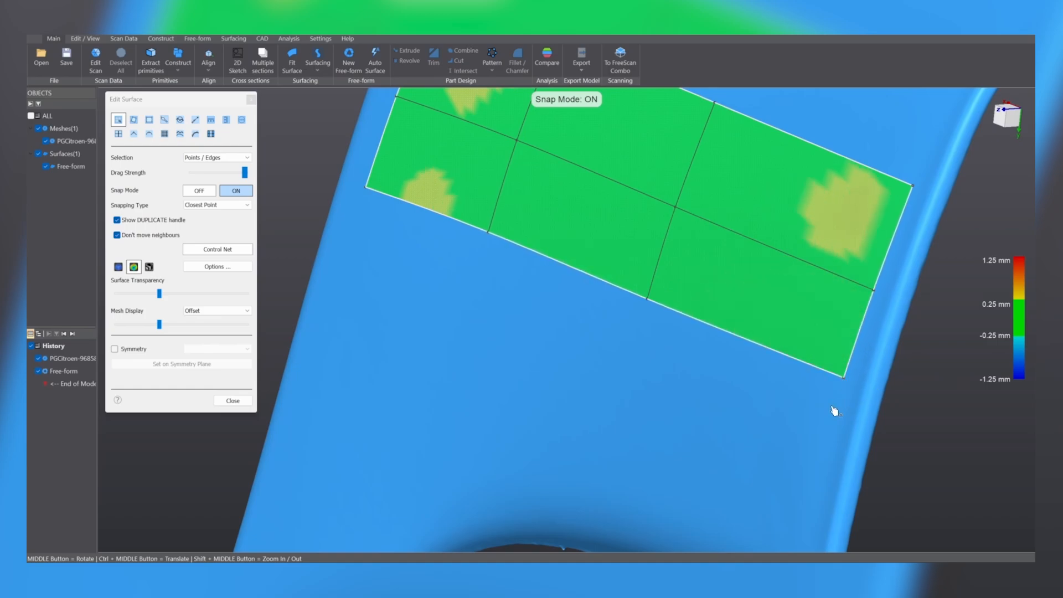
Duplicate the whole lower edge downward twice to add a third and a fourth row of three patches.
{"action": "middle_click_drag", "start_coordinate": [835, 411], "coordinate": [757, 395]}
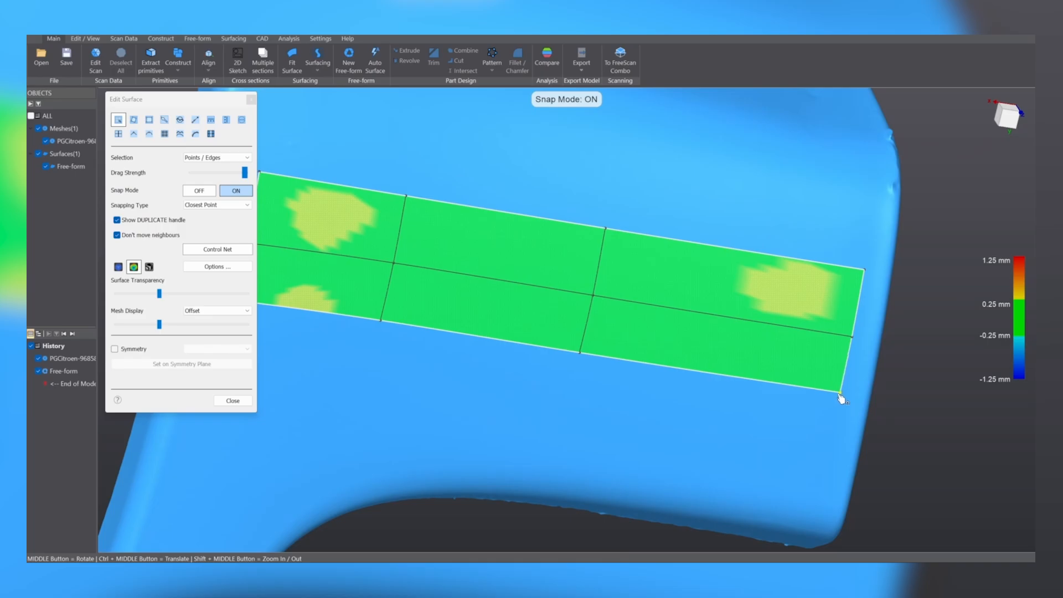
{"action": "middle_click_drag", "start_coordinate": [824, 406], "coordinate": [741, 293]}
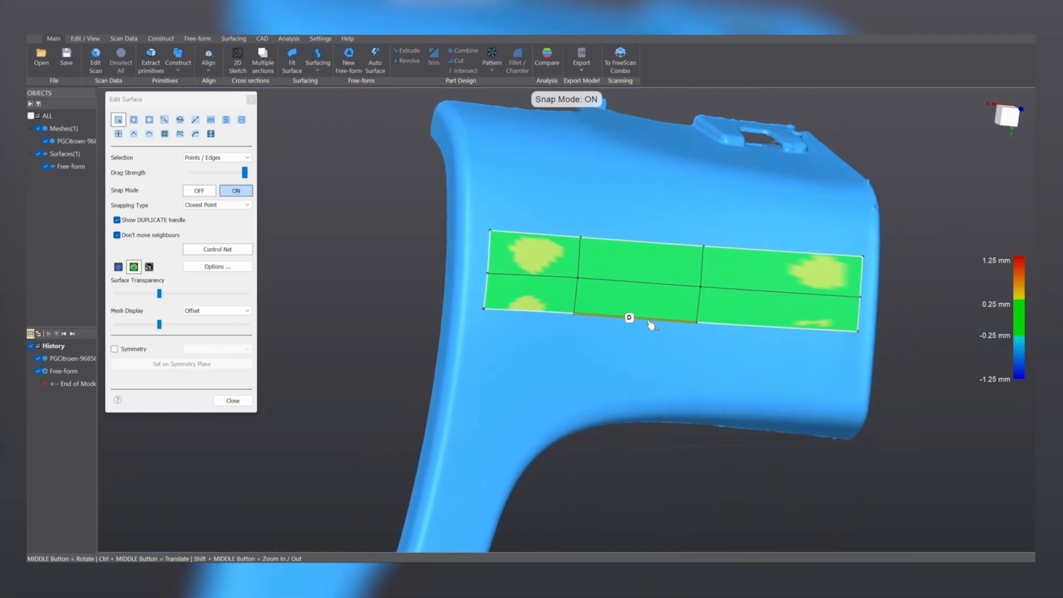
{"action": "left_click_drag", "start_coordinate": [631, 319], "coordinate": [627, 362]}
{"action": "middle_click_drag", "start_coordinate": [720, 382], "coordinate": [750, 370]}
{"action": "mouse_move", "coordinate": [745, 372]}
{"action": "left_mouse_down"}
{"action": "mouse_move", "coordinate": [743, 357]}
{"action": "mouse_move", "coordinate": [750, 368]}
{"action": "mouse_move", "coordinate": [757, 360]}
{"action": "left_mouse_up"}
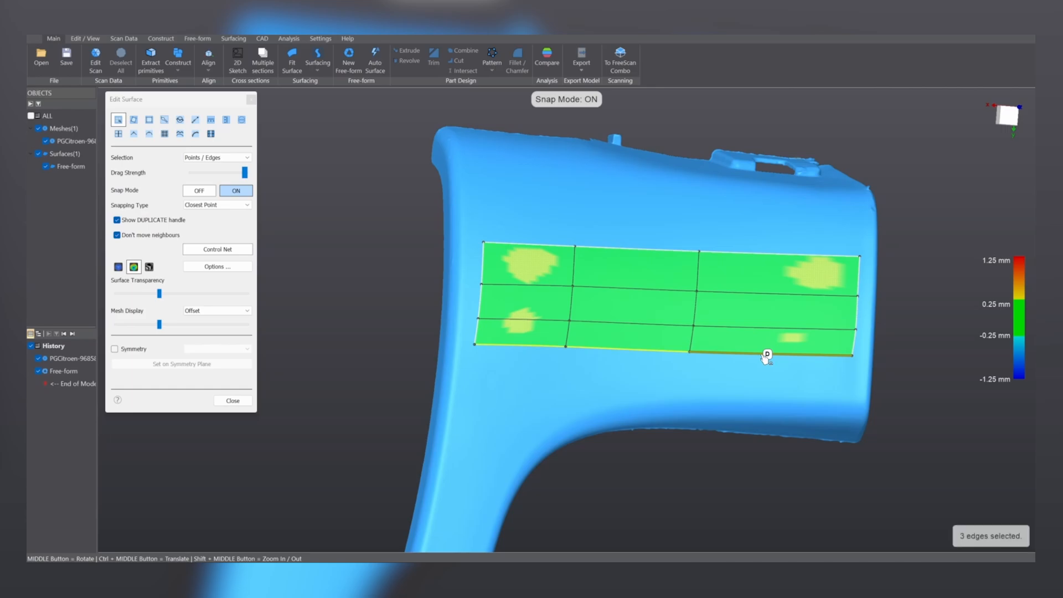
{"action": "left_click_drag", "start_coordinate": [759, 357], "coordinate": [763, 385]}
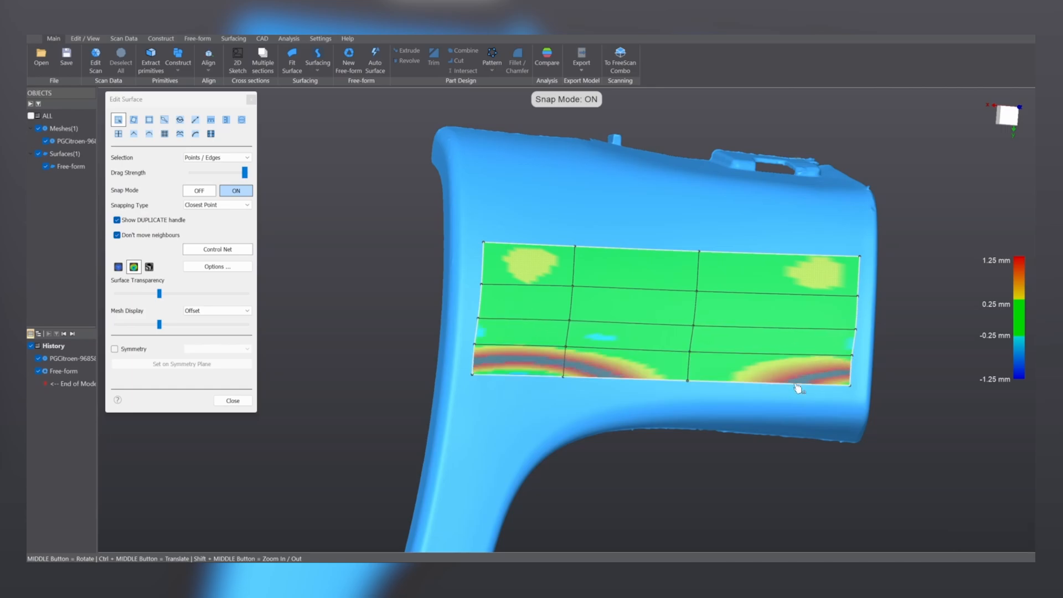
Nudge the bottom row's corner and inner points so that each snaps onto the mesh.
{"action": "middle_click_drag", "start_coordinate": [854, 376], "coordinate": [760, 394]}
{"action": "scroll", "coordinate": [843, 402], "scroll_direction": "up", "scroll_amount": 3}
{"action": "left_click_drag", "start_coordinate": [881, 383], "coordinate": [878, 382]}
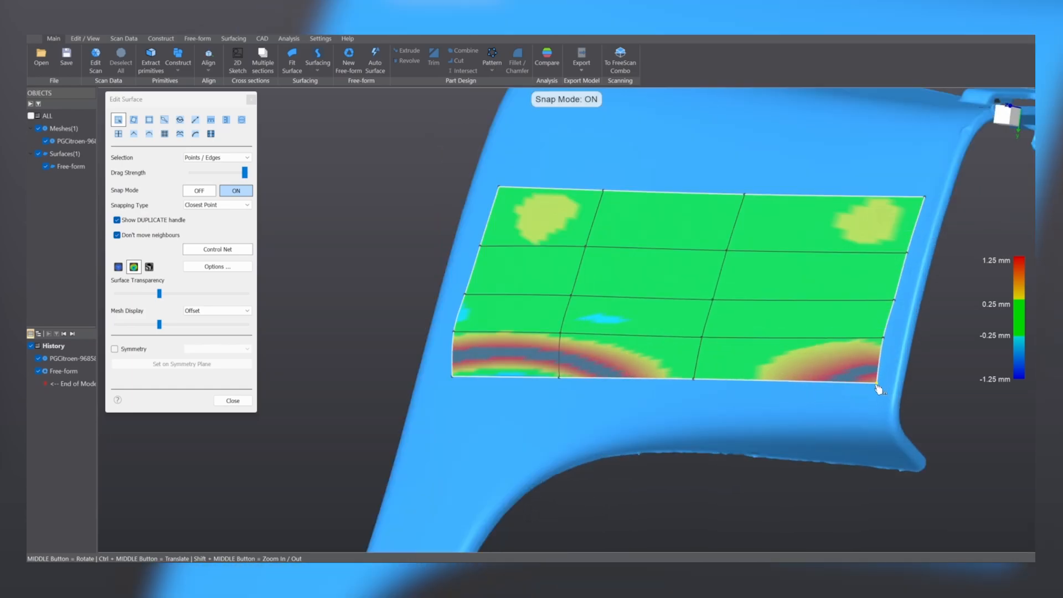
{"action": "middle_click_drag", "start_coordinate": [834, 424], "coordinate": [722, 383]}
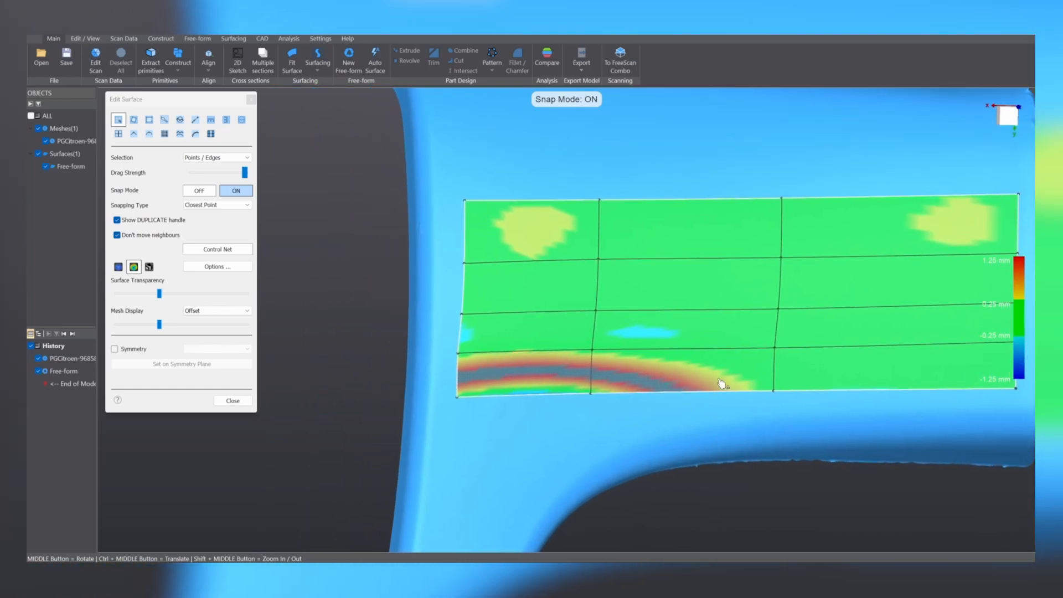
{"action": "left_click_drag", "start_coordinate": [594, 394], "coordinate": [590, 393]}
{"action": "left_click_drag", "start_coordinate": [774, 391], "coordinate": [774, 391]}
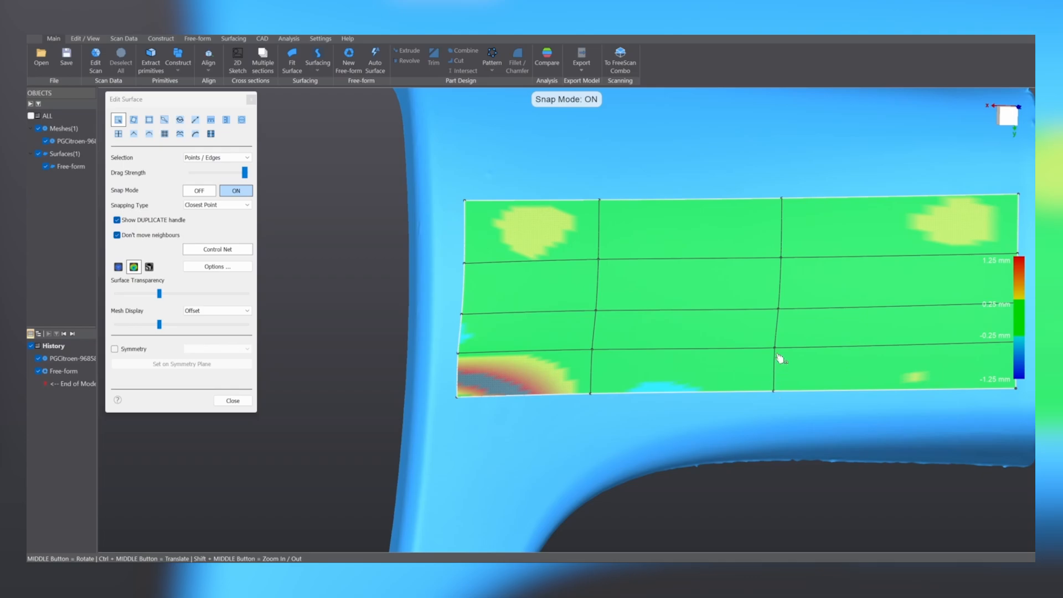
{"action": "left_click_drag", "start_coordinate": [775, 349], "coordinate": [779, 349]}
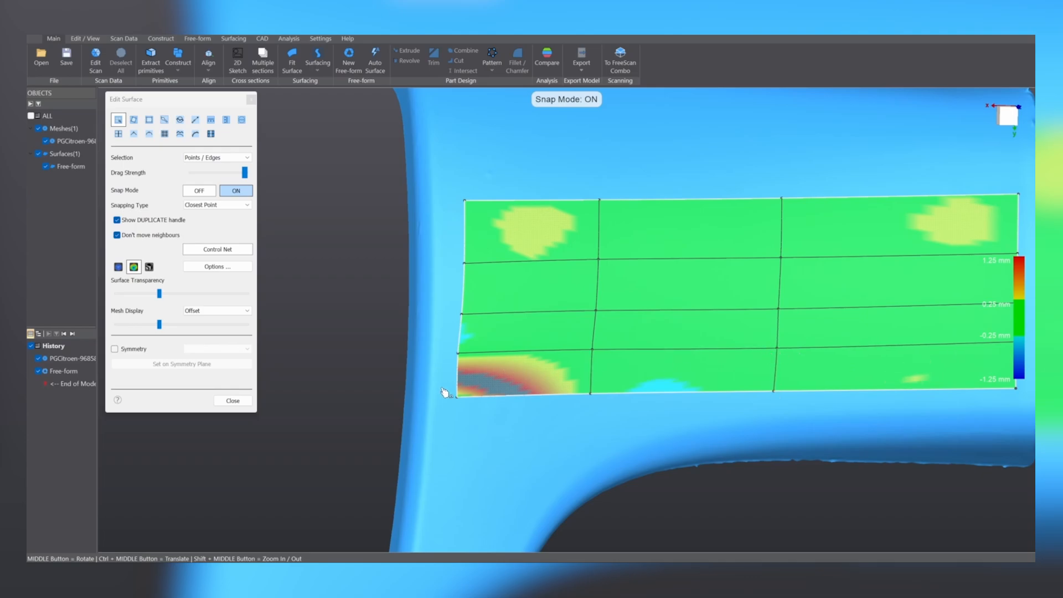
{"action": "left_click_drag", "start_coordinate": [458, 398], "coordinate": [455, 397]}
{"action": "scroll", "coordinate": [522, 388], "scroll_direction": "down", "scroll_amount": 5}
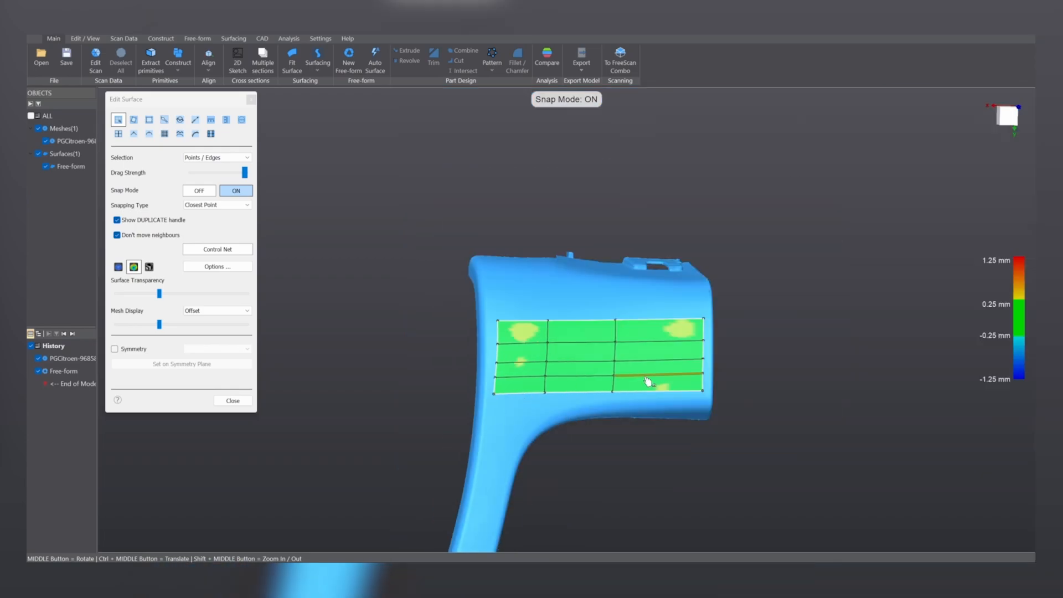
Duplicate the strip's whole upper edge a short way upward to add a row of three patches above the first.
{"action": "middle_click_drag", "start_coordinate": [648, 382], "coordinate": [598, 424], "text": "ctrl"}
{"action": "middle_click_drag", "start_coordinate": [518, 330], "coordinate": [586, 460]}
{"action": "scroll", "coordinate": [539, 414], "scroll_direction": "up", "scroll_amount": 8}
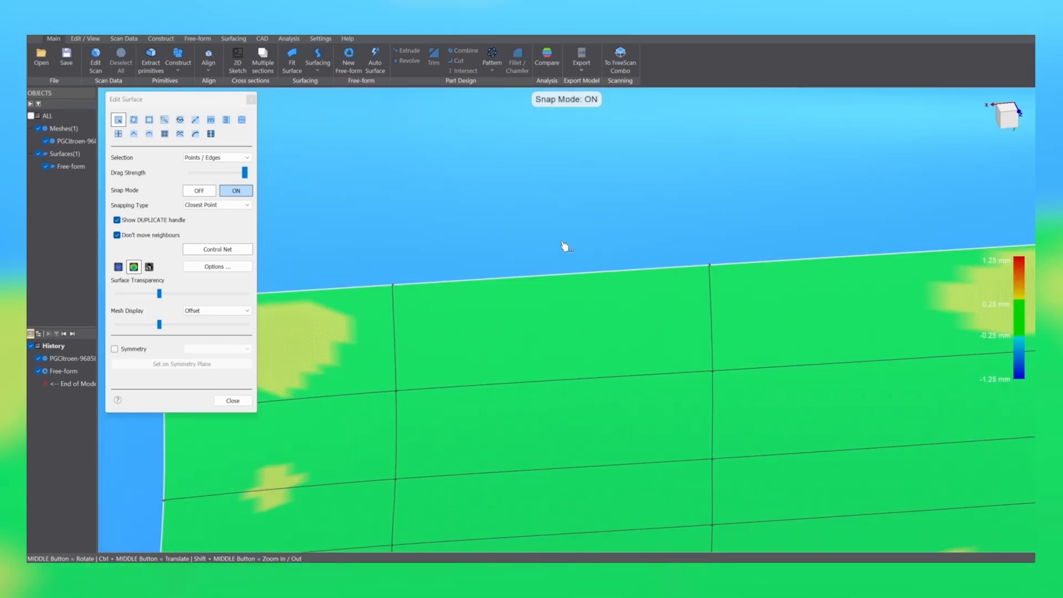
{"action": "scroll", "coordinate": [563, 248], "scroll_direction": "down", "scroll_amount": 8}
{"action": "middle_click_drag", "start_coordinate": [572, 266], "coordinate": [577, 328], "text": "ctrl"}
{"action": "middle_click_drag", "start_coordinate": [578, 328], "coordinate": [566, 286]}
{"action": "scroll", "coordinate": [568, 310], "scroll_direction": "up", "scroll_amount": 4}
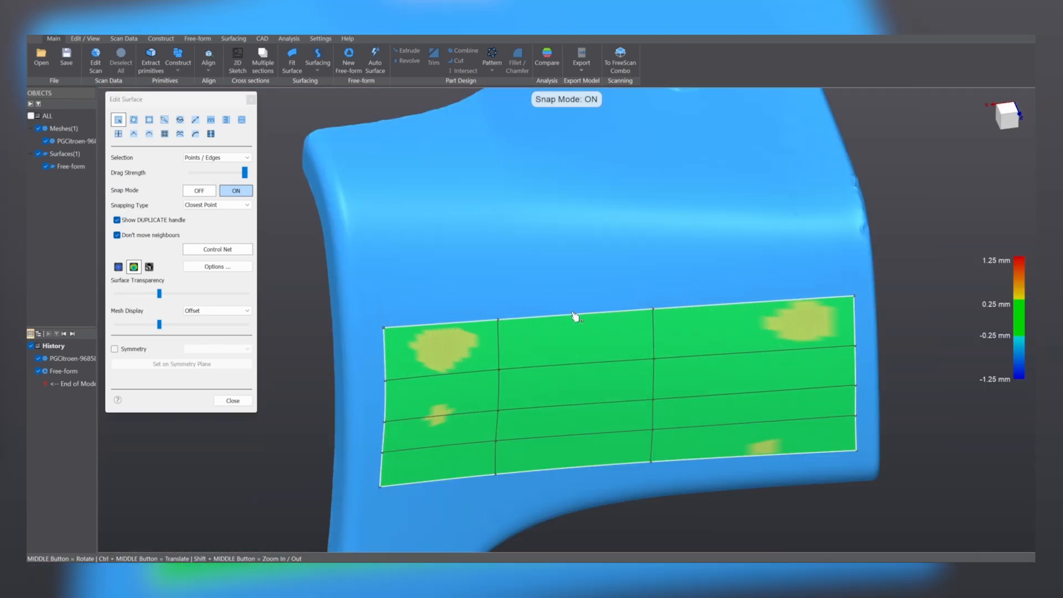
{"action": "left_click", "coordinate": [570, 314]}
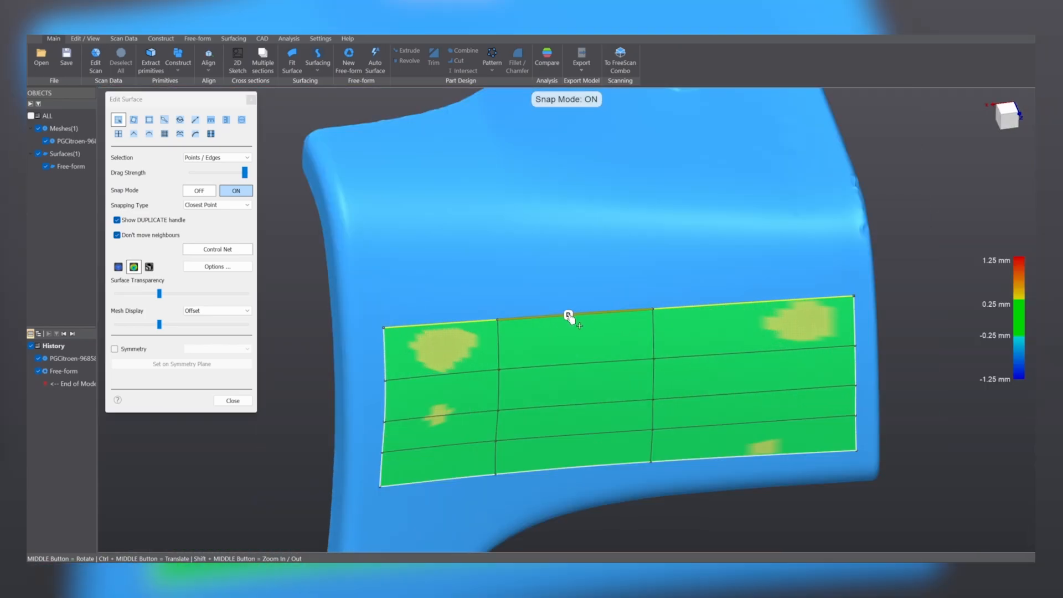
{"action": "left_click_drag", "start_coordinate": [570, 315], "coordinate": [571, 294]}
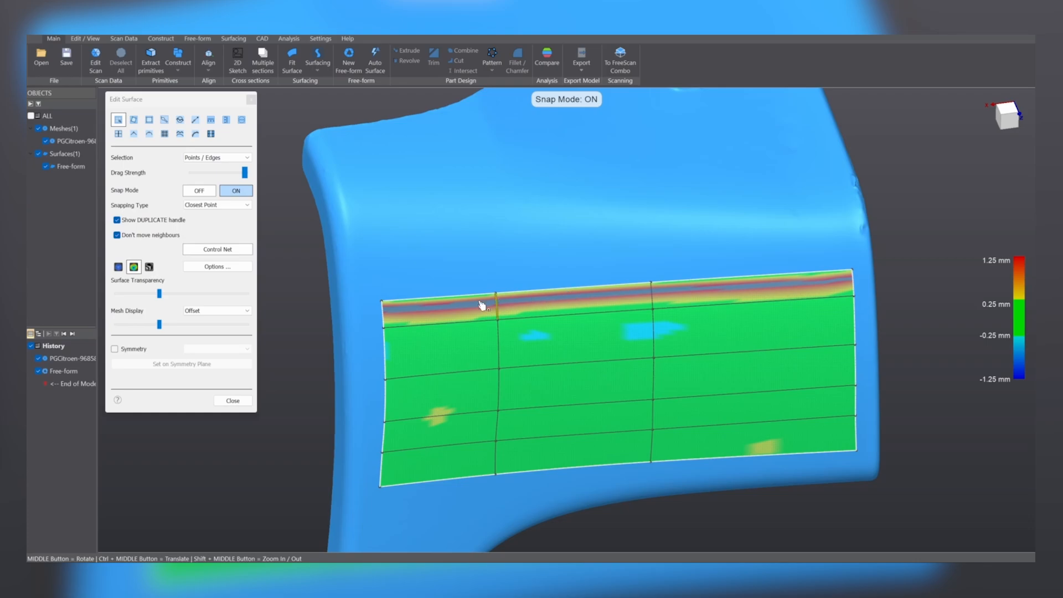
Re-snap all four points of the new upper edge onto the mesh, one after another.
{"action": "left_click", "coordinate": [383, 303]}
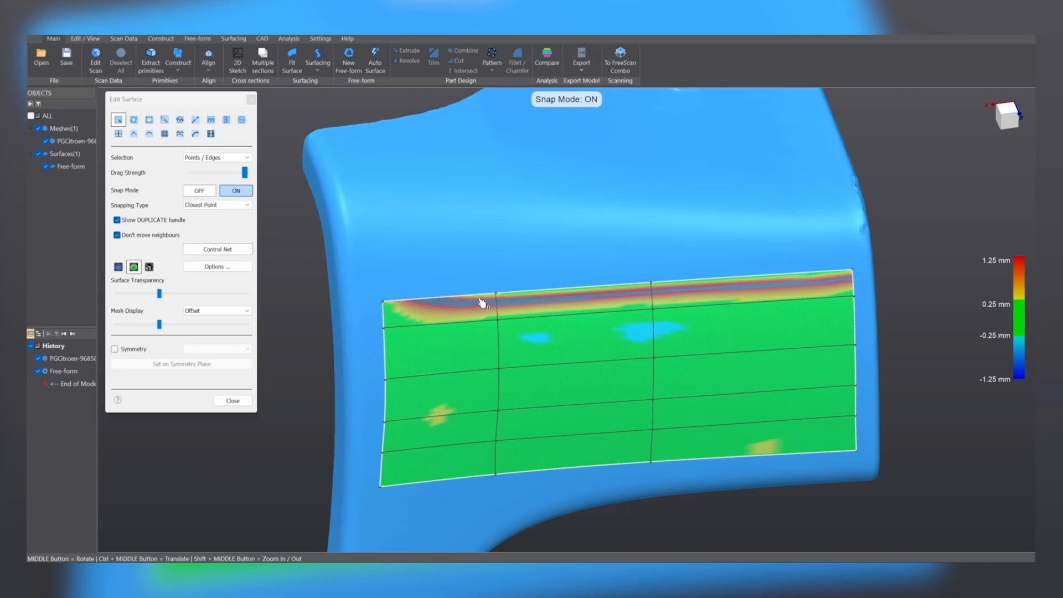
{"action": "left_click", "coordinate": [496, 294]}
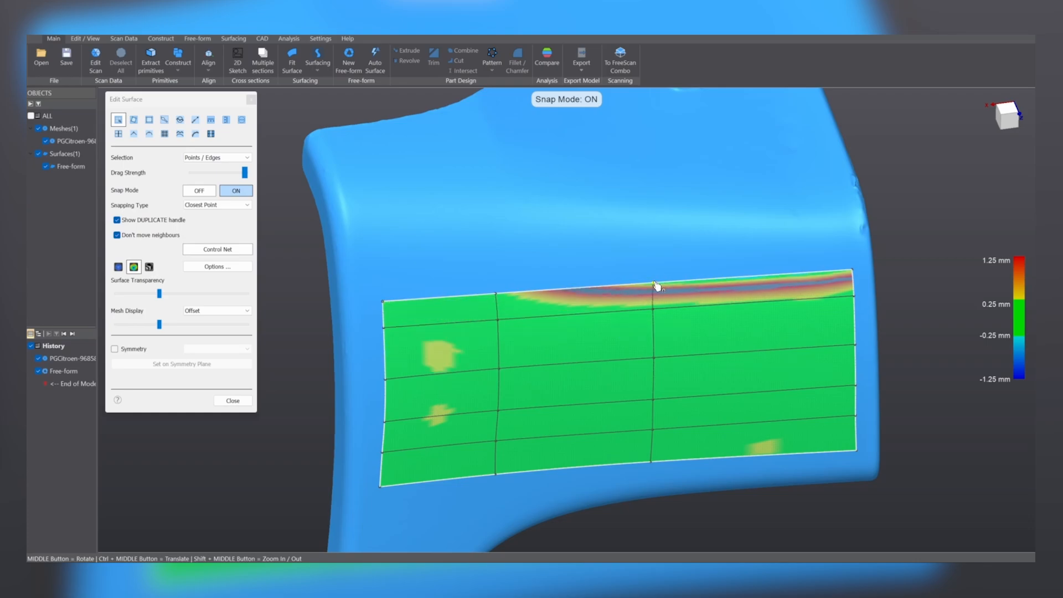
{"action": "left_click", "coordinate": [653, 283]}
{"action": "left_click", "coordinate": [853, 272]}
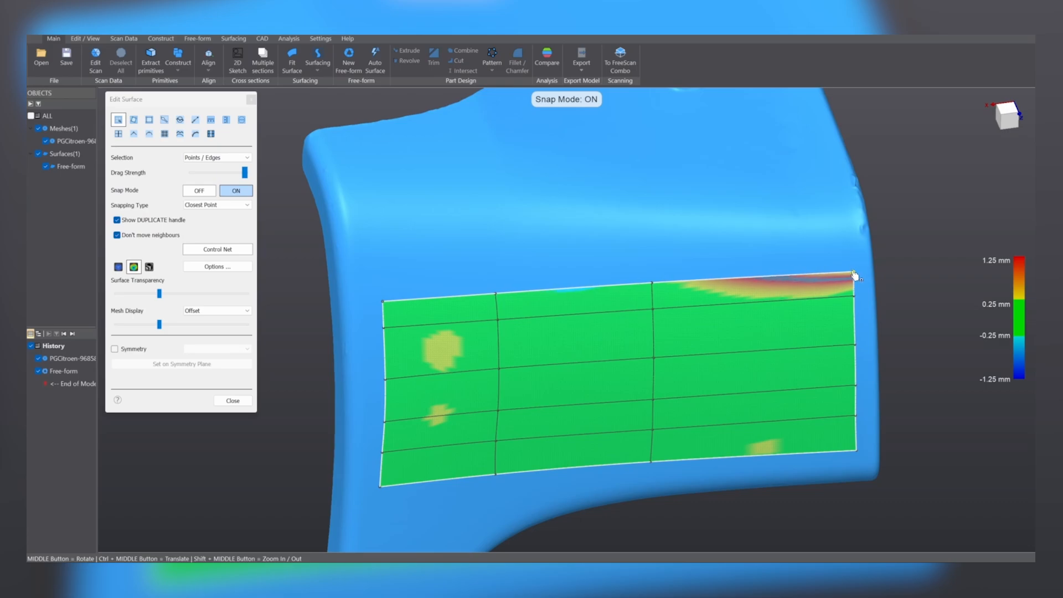
Add a second row above the original strip by duplicating the upper edge, and re-snap its two corner points.
{"action": "left_click", "coordinate": [749, 277]}
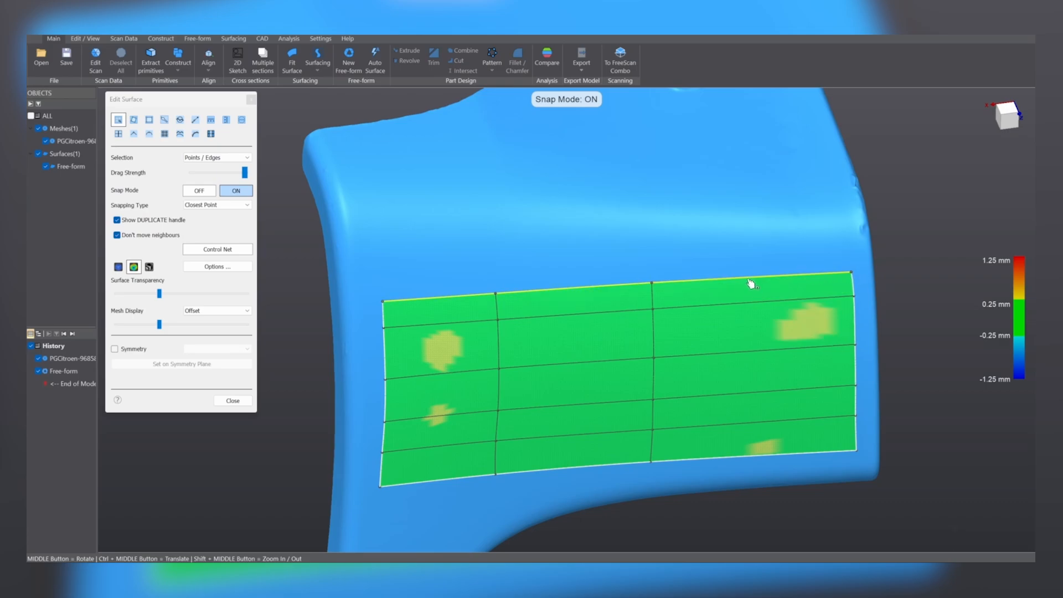
{"action": "left_click_drag", "start_coordinate": [748, 278], "coordinate": [745, 252]}
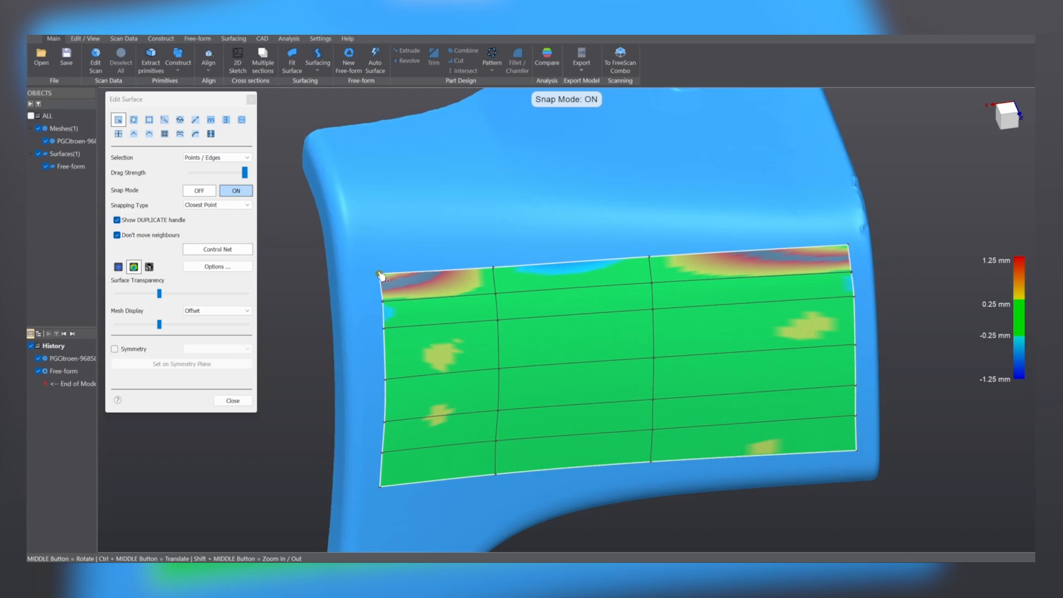
{"action": "left_click_drag", "start_coordinate": [378, 274], "coordinate": [379, 275]}
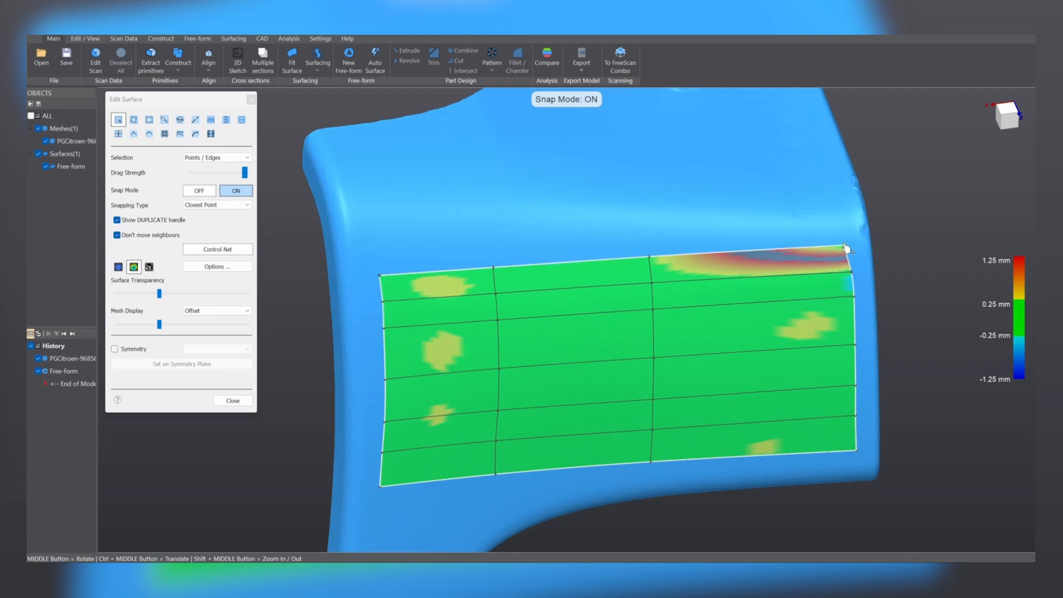
{"action": "left_click_drag", "start_coordinate": [851, 248], "coordinate": [850, 247]}
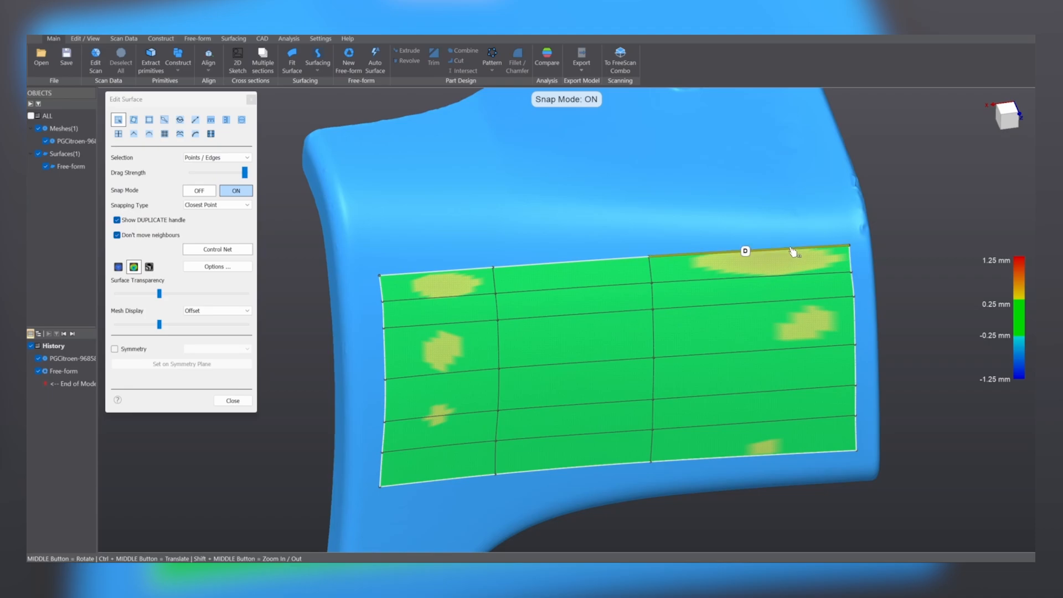
Duplicate the whole upper edge upward twice more, adding two narrow rows towards the bend in the face.
{"action": "left_click", "coordinate": [763, 255]}
{"action": "left_click", "coordinate": [747, 248]}
{"action": "left_click_drag", "start_coordinate": [749, 254], "coordinate": [745, 231]}
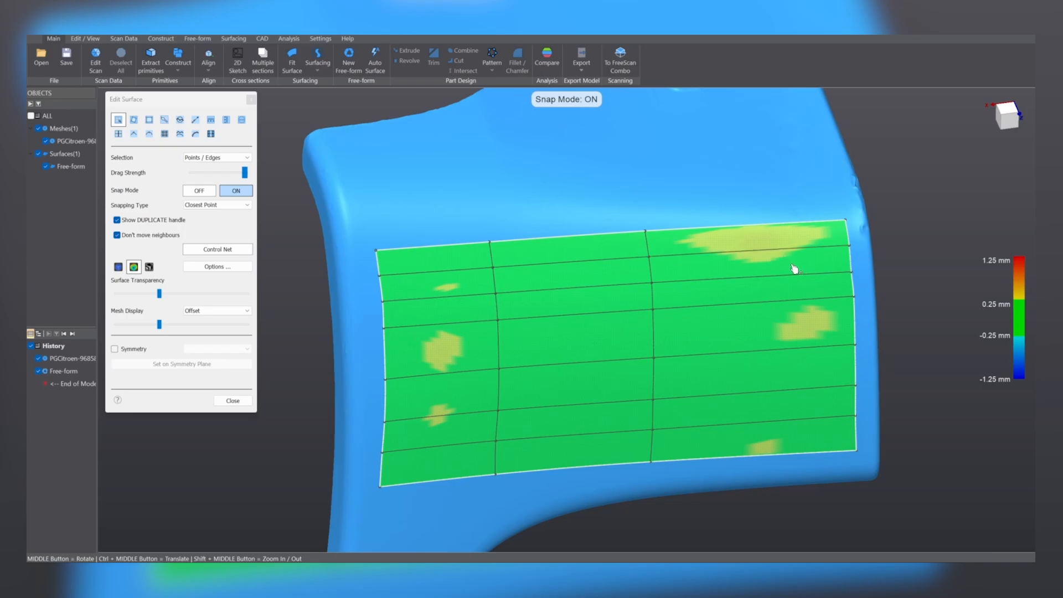
{"action": "middle_click_drag", "start_coordinate": [796, 269], "coordinate": [693, 310]}
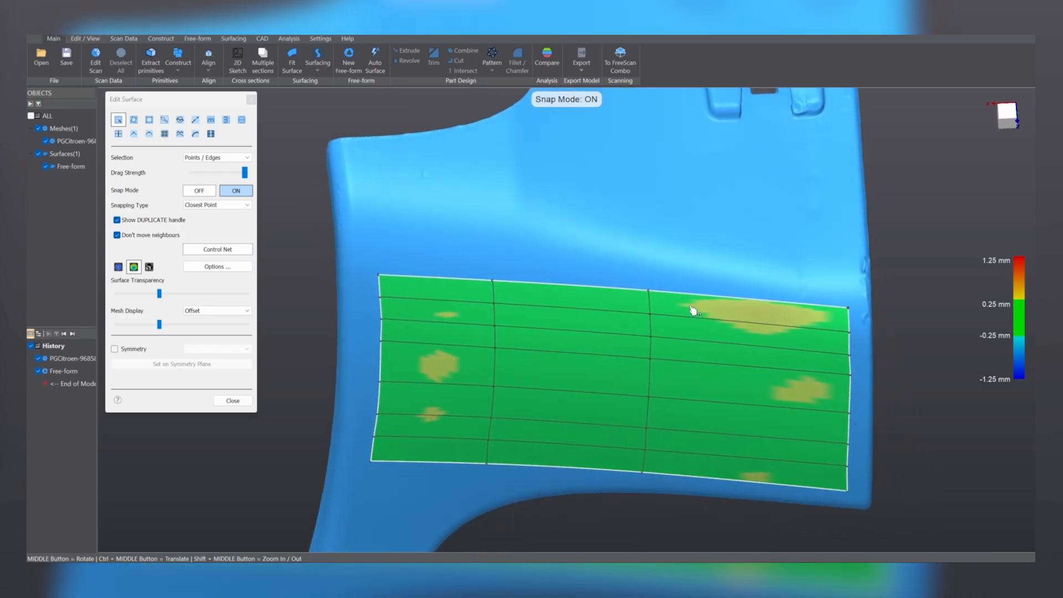
{"action": "left_click", "coordinate": [696, 297]}
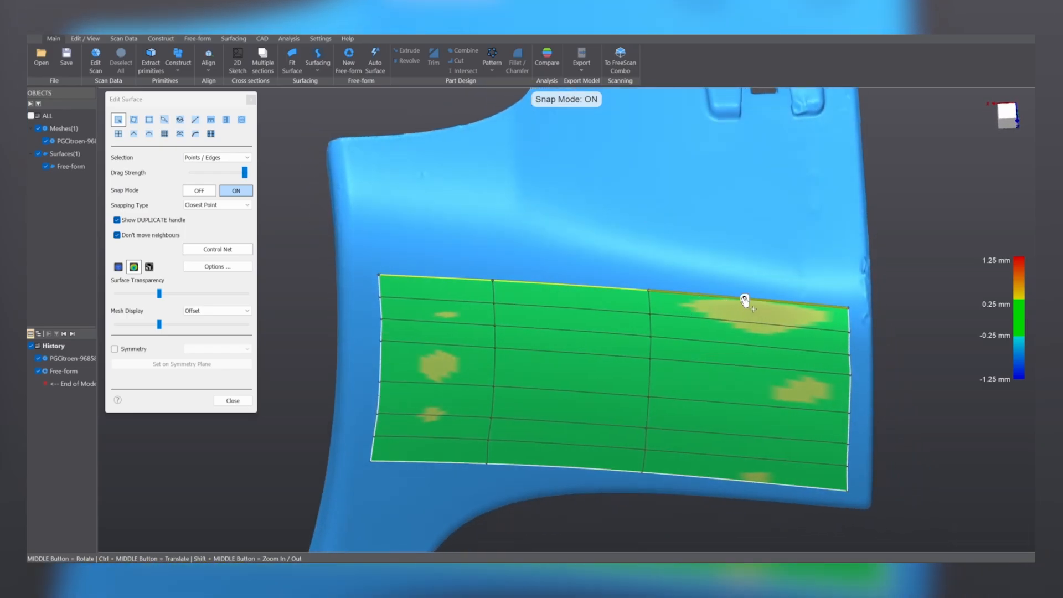
{"action": "left_click_drag", "start_coordinate": [745, 299], "coordinate": [744, 277]}
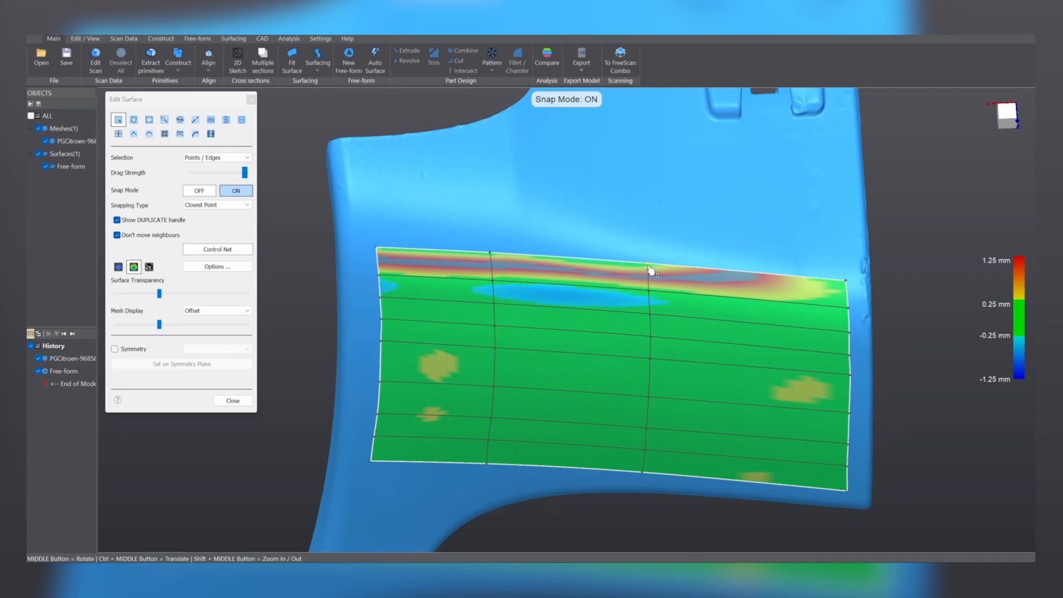
Re-snap the upper edge's inner points and outer corner onto the mesh, and duplicate that edge upward for another row.
{"action": "left_click_drag", "start_coordinate": [651, 270], "coordinate": [650, 270]}
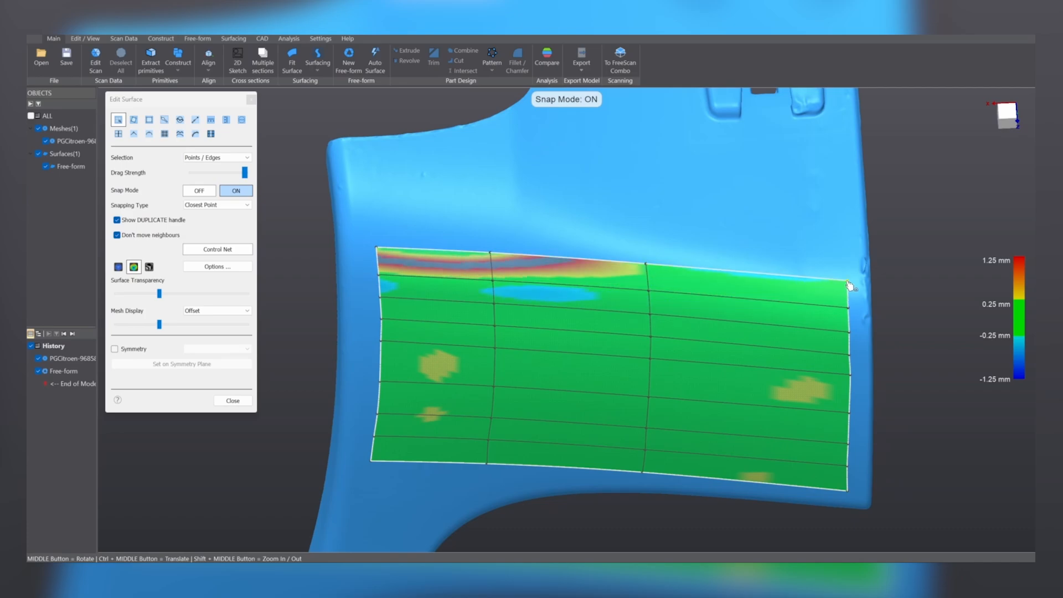
{"action": "left_click_drag", "start_coordinate": [491, 254], "coordinate": [493, 254]}
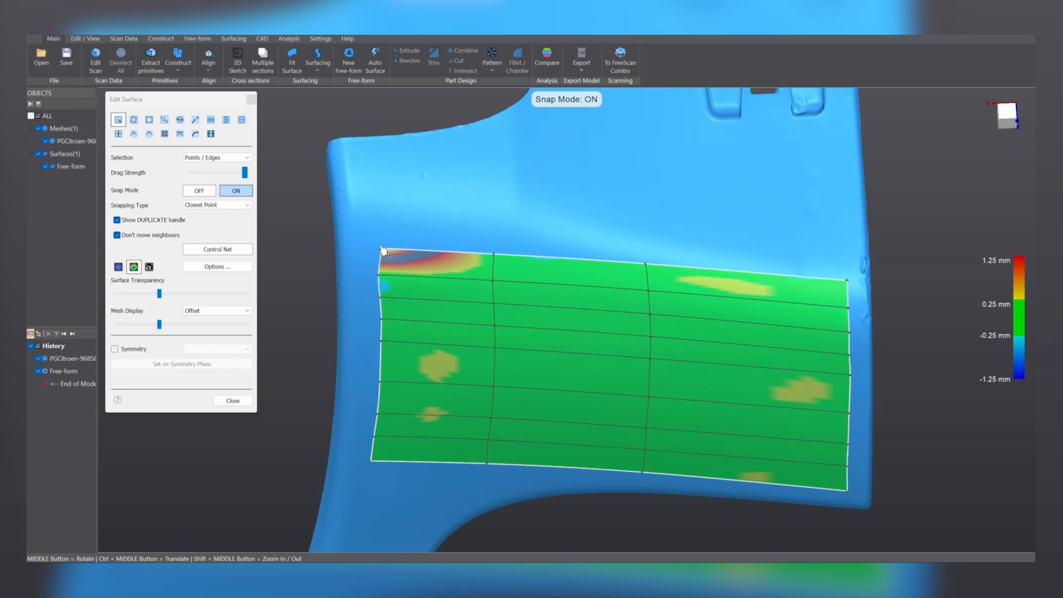
{"action": "left_click_drag", "start_coordinate": [381, 248], "coordinate": [436, 229]}
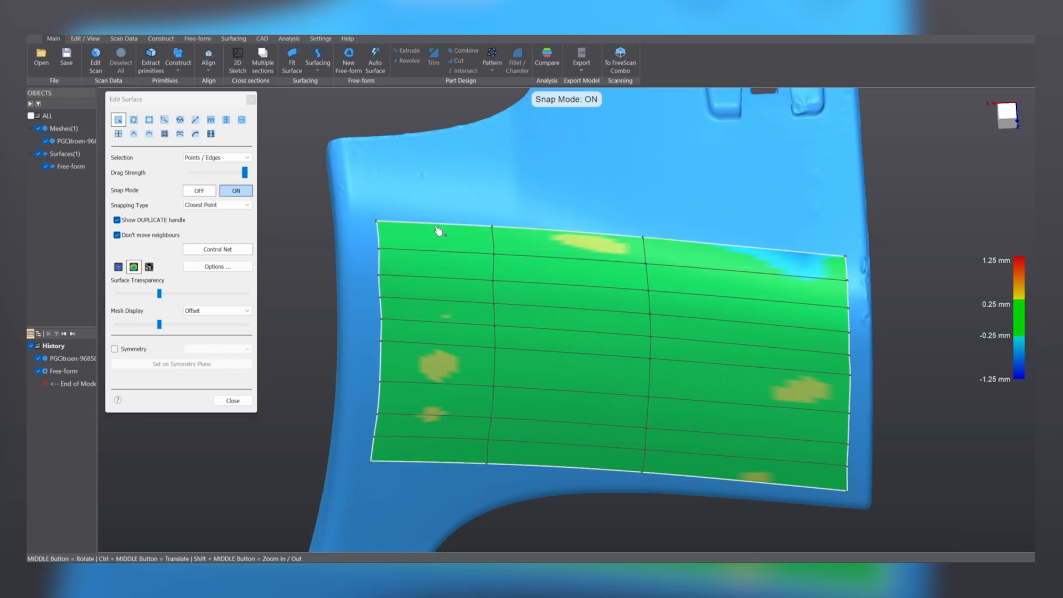
Duplicate the upper edge across the bend as one more row, and move the new edge slightly further up.
{"action": "middle_click_drag", "start_coordinate": [548, 221], "coordinate": [553, 139]}
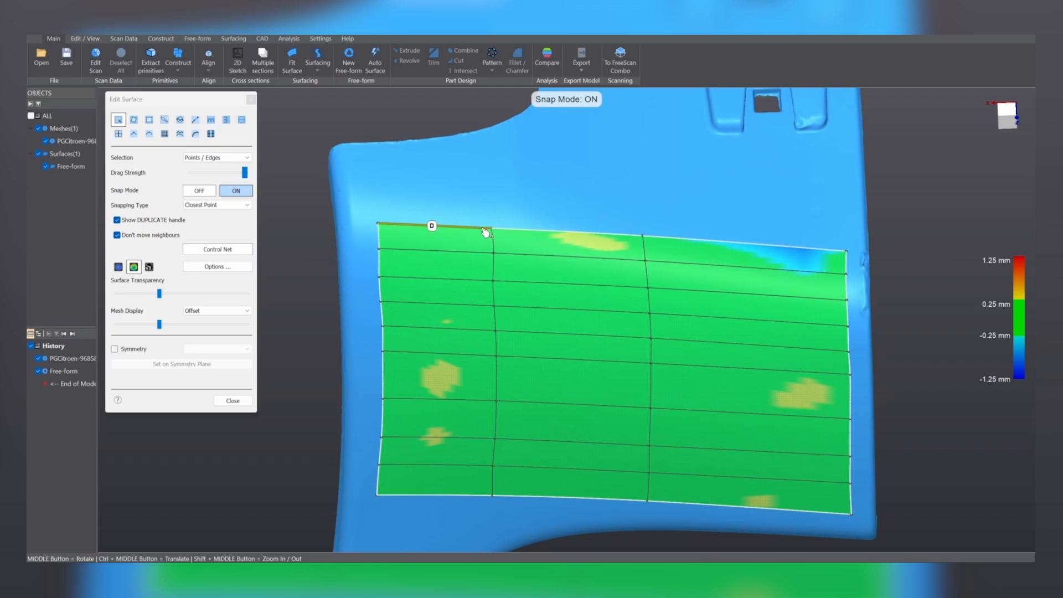
{"action": "middle_click_drag", "start_coordinate": [442, 232], "coordinate": [467, 252]}
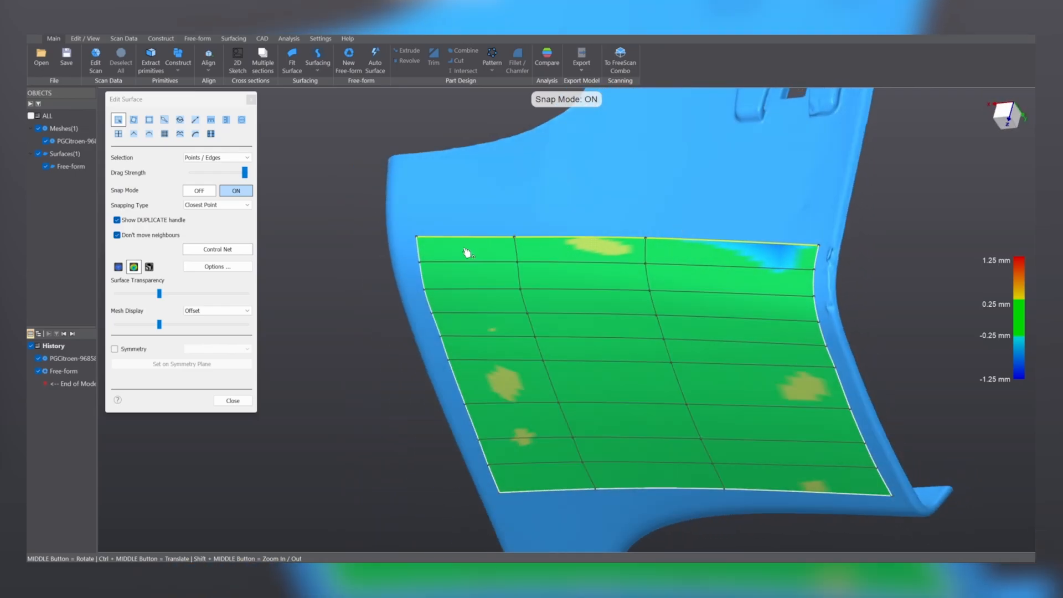
{"action": "left_click_drag", "start_coordinate": [463, 238], "coordinate": [465, 209]}
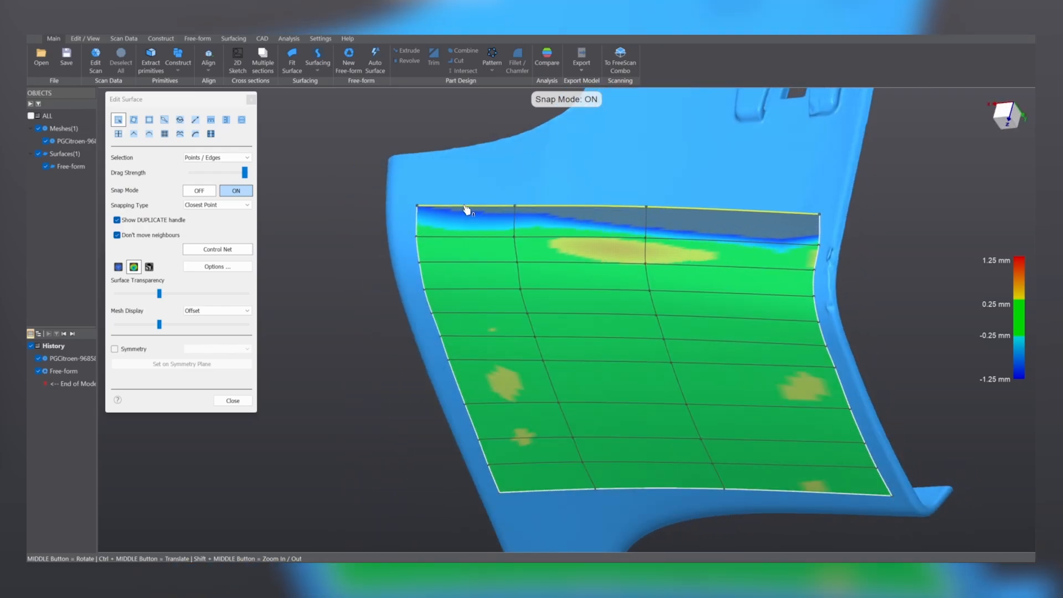
{"action": "middle_click_drag", "start_coordinate": [501, 280], "coordinate": [616, 284]}
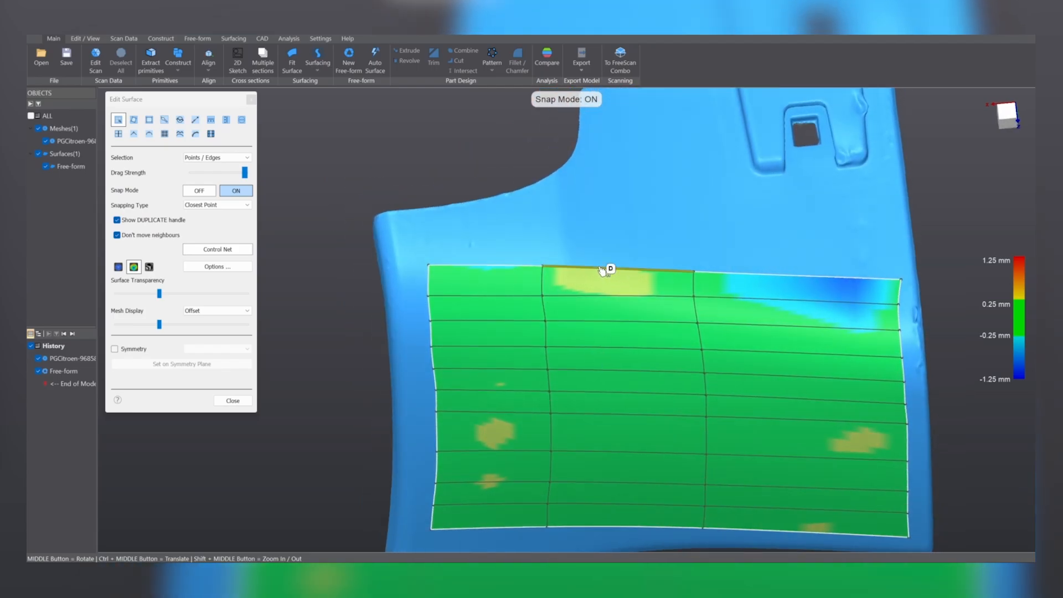
{"action": "left_click", "coordinate": [610, 268]}
{"action": "left_click_drag", "start_coordinate": [610, 268], "coordinate": [605, 257]}
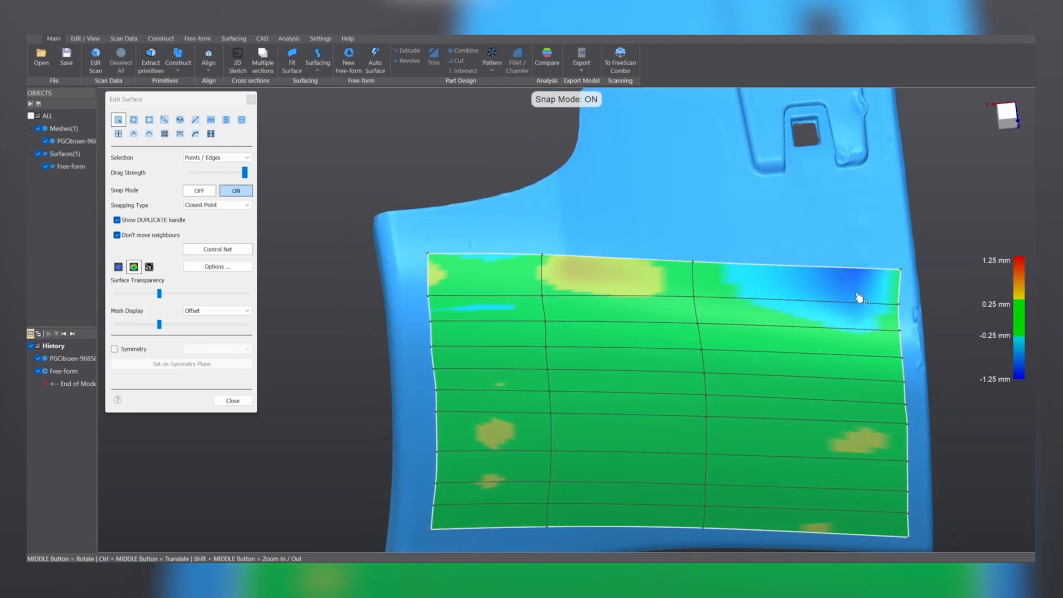
Select the surface's whole upper edge and duplicate it upward as another row above the bend.
{"action": "middle_click_drag", "start_coordinate": [900, 277], "coordinate": [574, 285]}
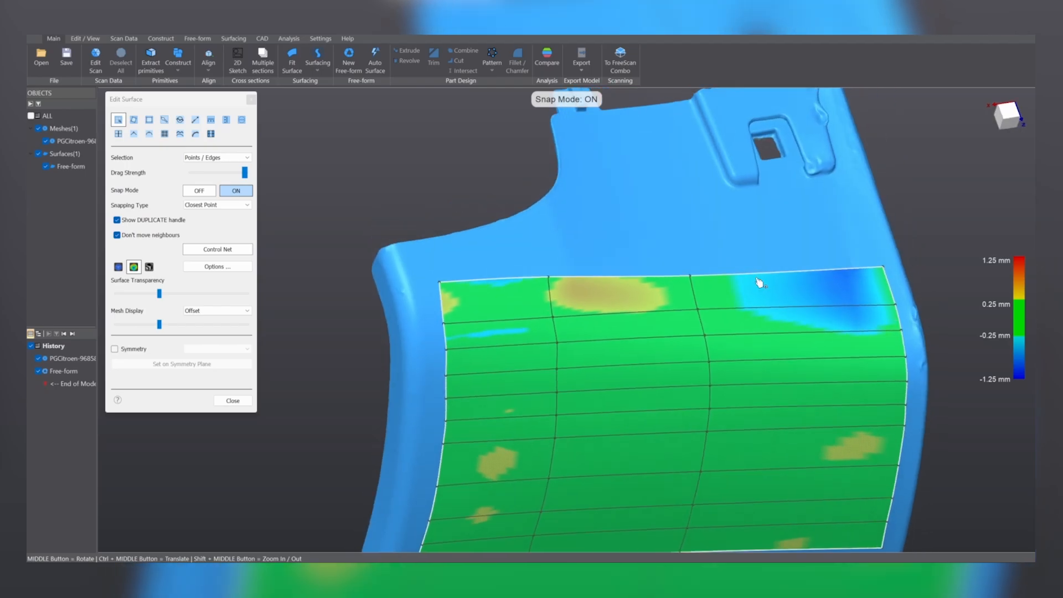
{"action": "left_click", "coordinate": [571, 280]}
{"action": "key", "text": "Escape"}
{"action": "left_click", "coordinate": [605, 277]}
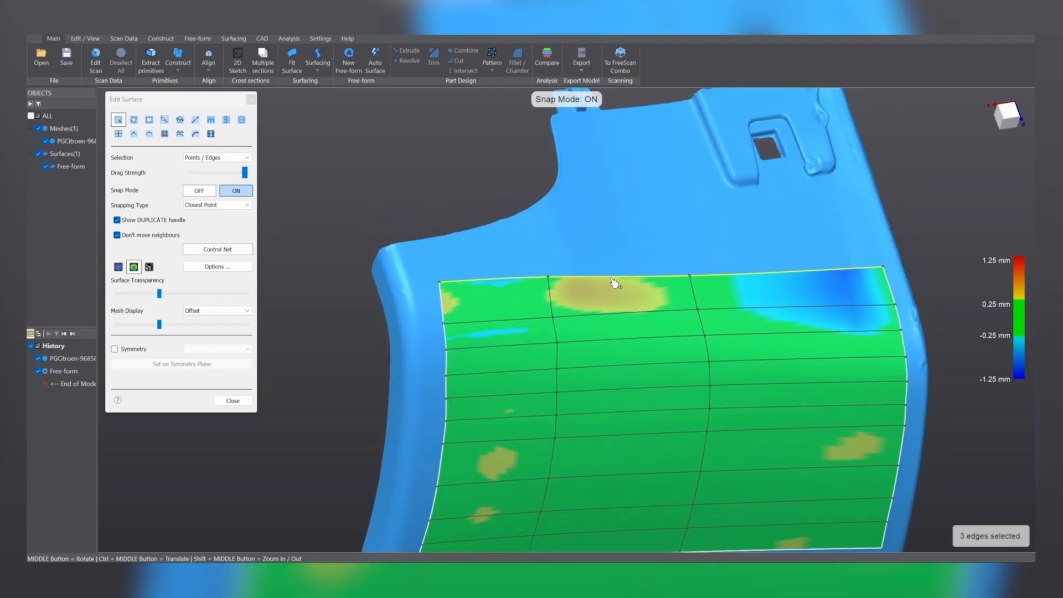
{"action": "left_click_drag", "start_coordinate": [606, 277], "coordinate": [602, 246]}
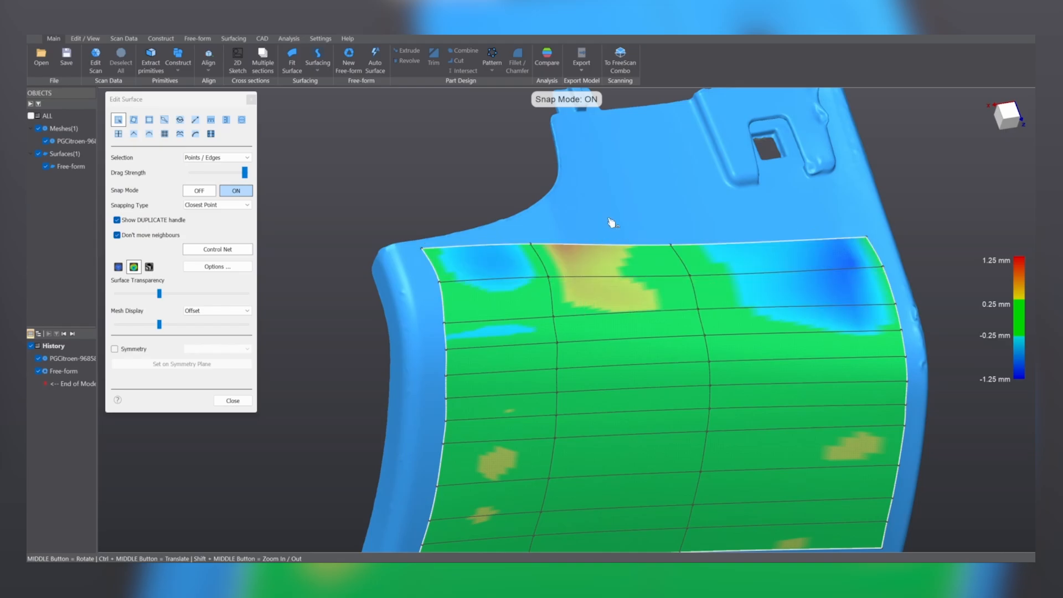
Re-snap the new upper edge's two inner points and its outer corner on the notch side onto the mesh.
{"action": "mouse_move", "coordinate": [606, 218]}
{"action": "middle_mouse_down"}
{"action": "mouse_move", "coordinate": [593, 247]}
{"action": "mouse_move", "coordinate": [602, 281]}
{"action": "middle_mouse_up"}
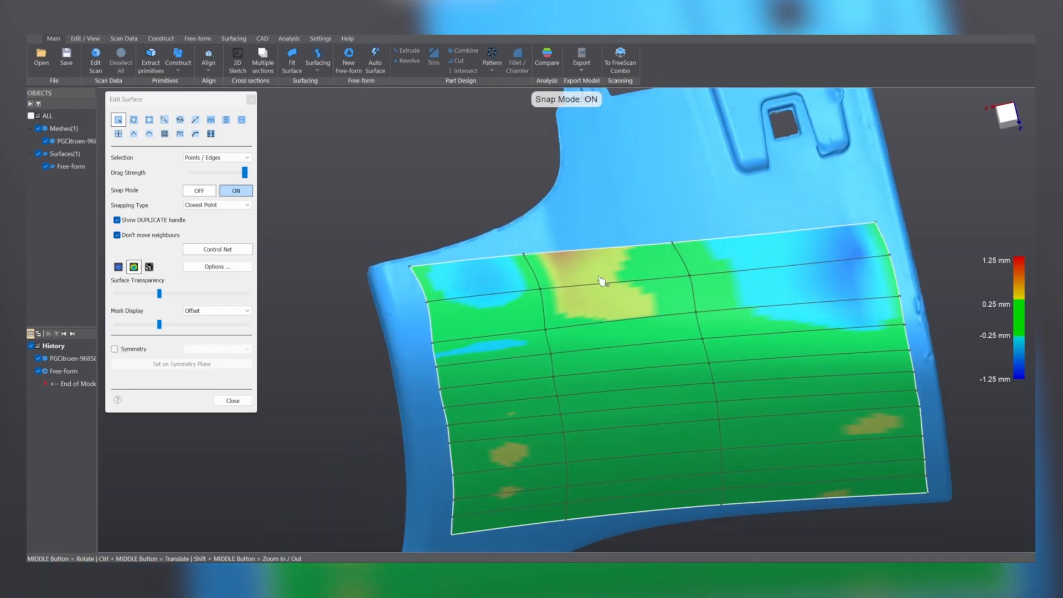
{"action": "left_click_drag", "start_coordinate": [524, 253], "coordinate": [536, 254]}
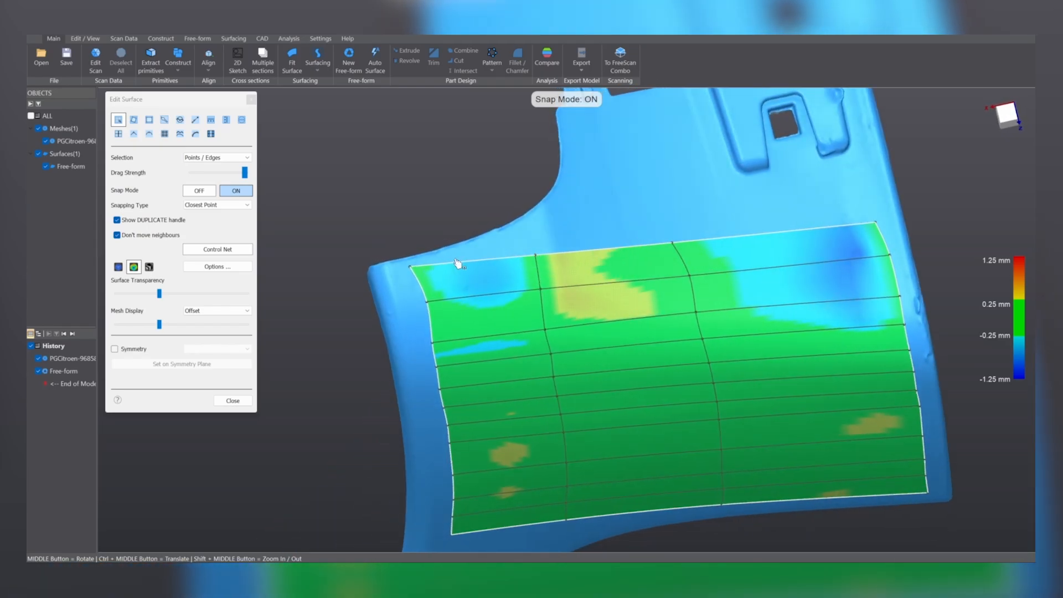
{"action": "left_click_drag", "start_coordinate": [410, 266], "coordinate": [422, 277]}
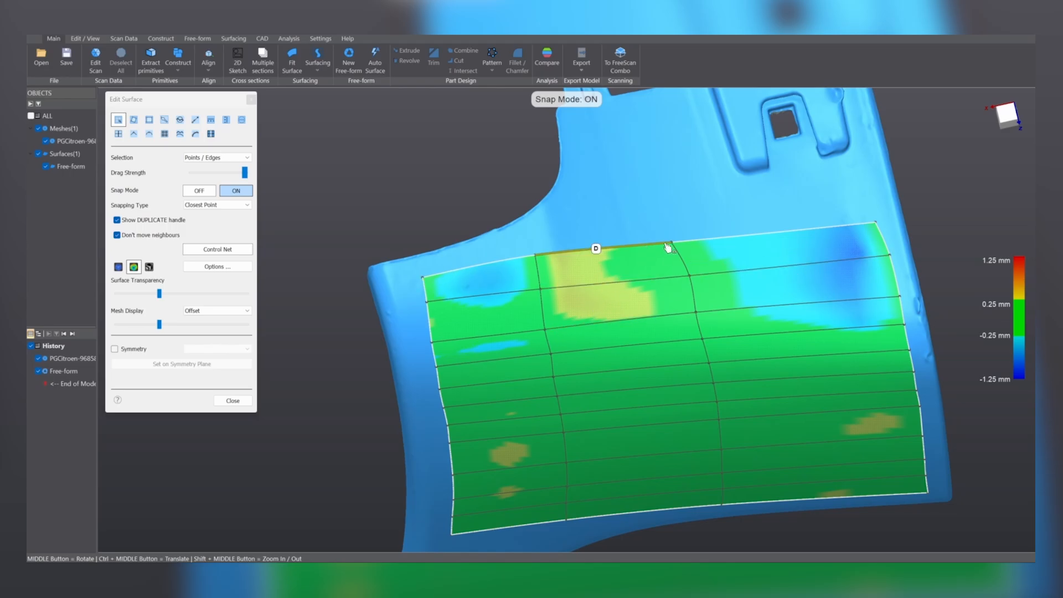
{"action": "left_click_drag", "start_coordinate": [672, 242], "coordinate": [683, 243]}
{"action": "middle_click_drag", "start_coordinate": [719, 370], "coordinate": [659, 333]}
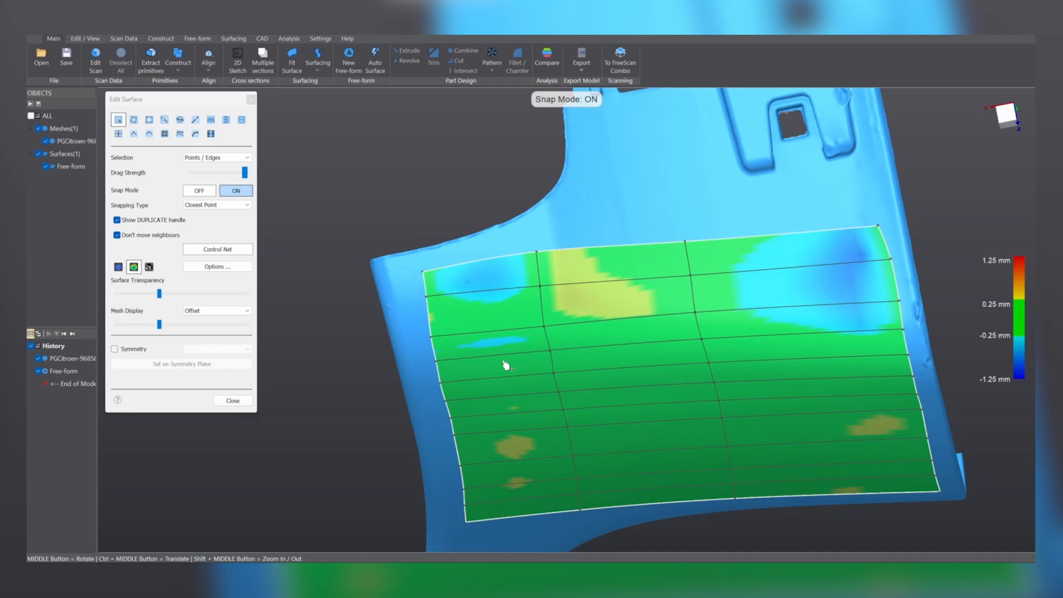
Split the middle column with a new grid line and shift that line towards the notch side of the face.
{"action": "middle_click_drag", "start_coordinate": [506, 363], "coordinate": [465, 458]}
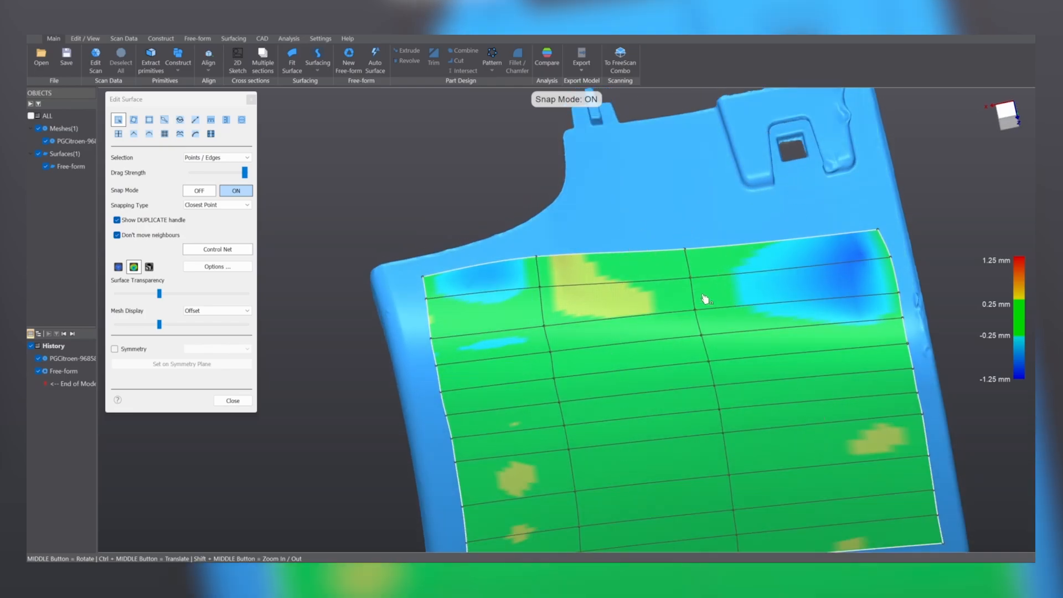
{"action": "left_click", "coordinate": [647, 254]}
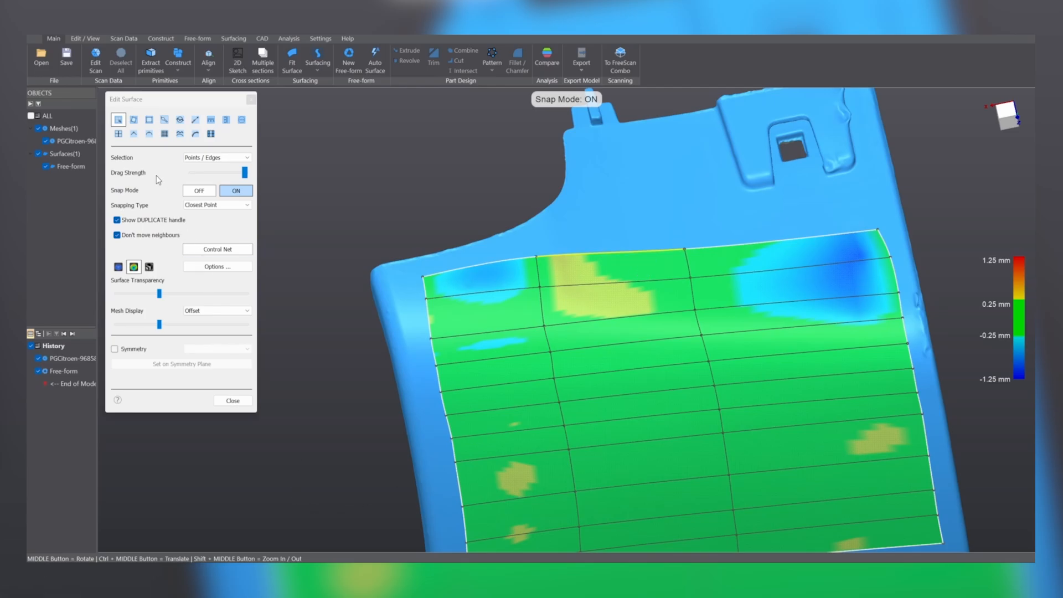
{"action": "left_click", "coordinate": [118, 134]}
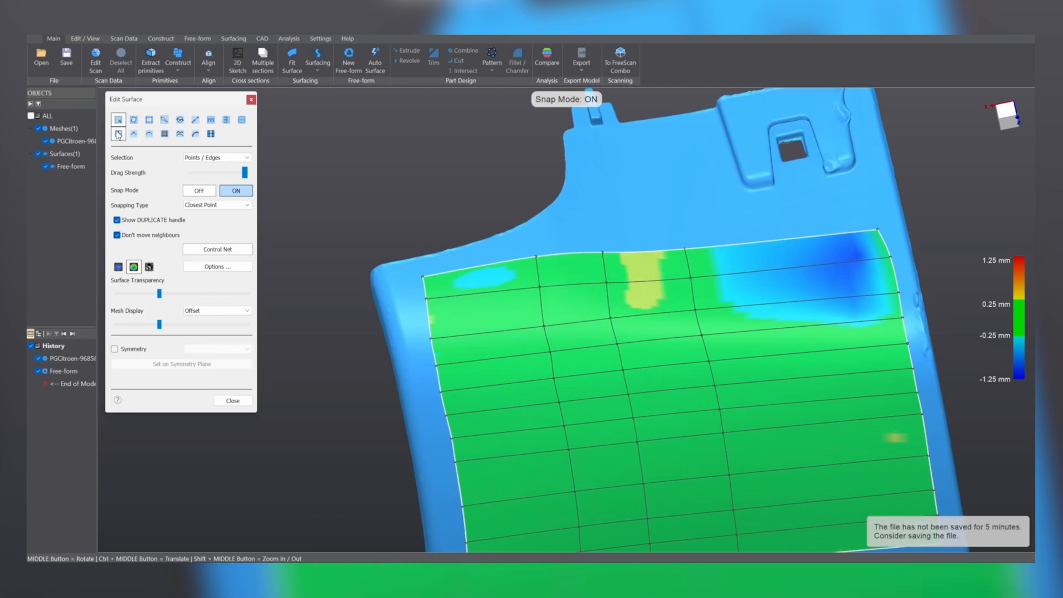
{"action": "left_click", "coordinate": [609, 287]}
{"action": "middle_click_drag", "start_coordinate": [609, 287], "coordinate": [612, 266]}
{"action": "left_click", "coordinate": [608, 267]}
{"action": "left_click_drag", "start_coordinate": [609, 268], "coordinate": [584, 272]}
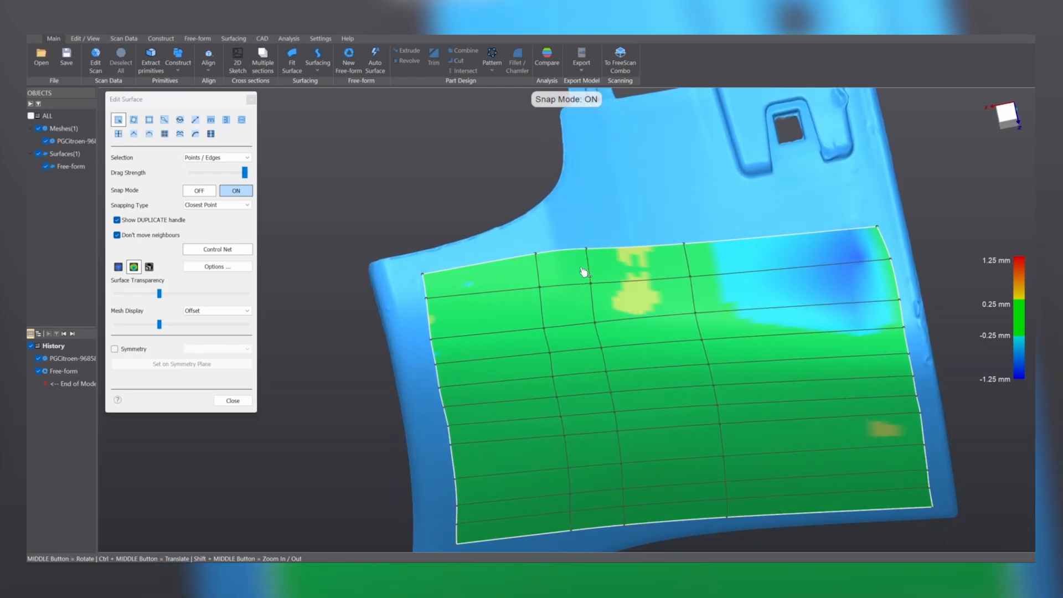
Shift the neighbouring grid line towards the new one, split the wide remaining column, and move the added line towards the outer edge.
{"action": "middle_click_drag", "start_coordinate": [580, 260], "coordinate": [689, 254]}
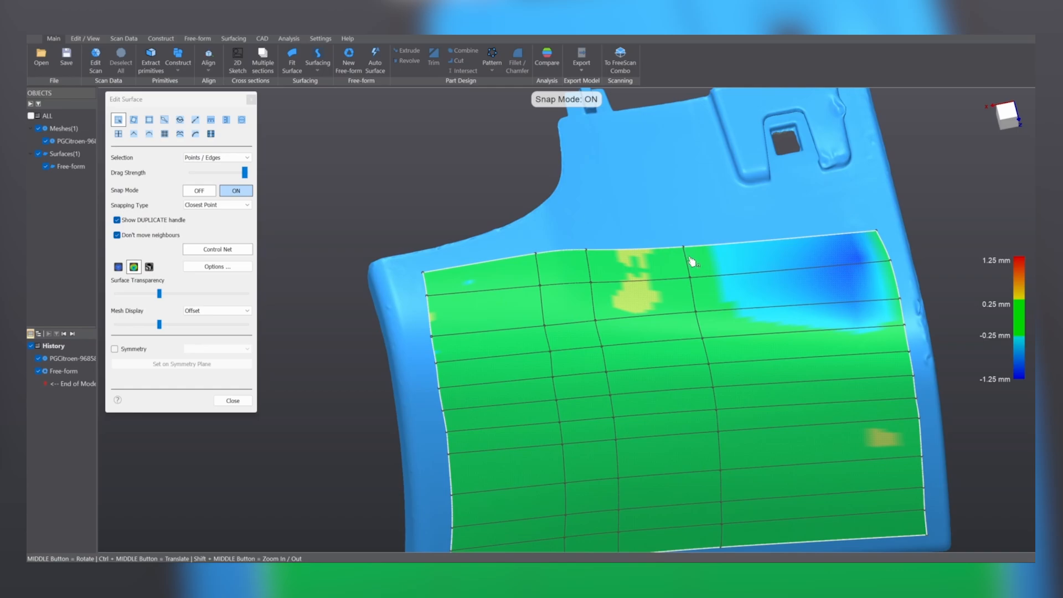
{"action": "left_click", "coordinate": [690, 262]}
{"action": "left_click_drag", "start_coordinate": [689, 262], "coordinate": [648, 252]}
{"action": "left_click", "coordinate": [694, 246]}
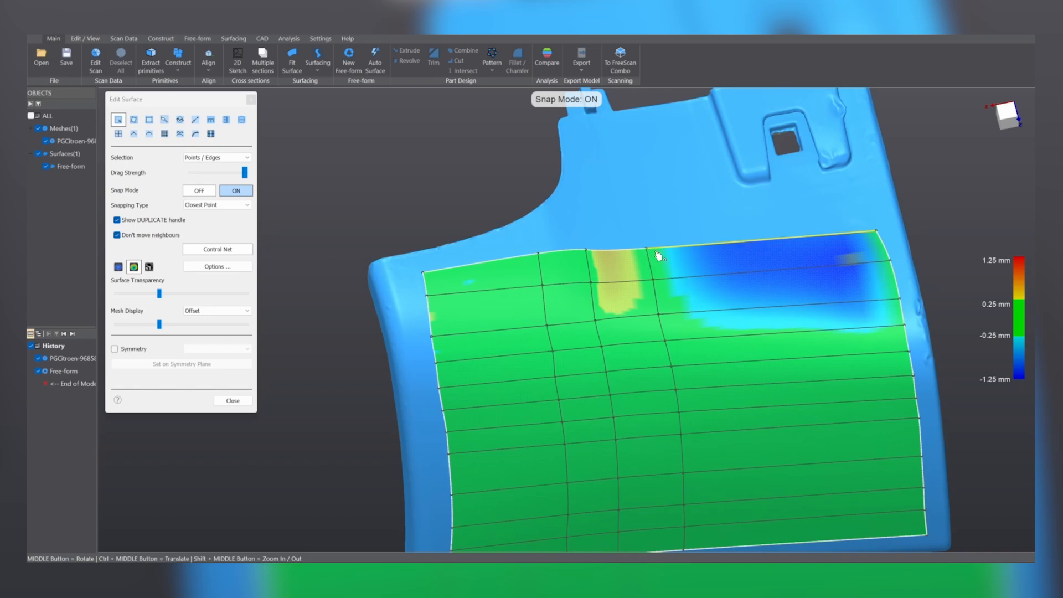
{"action": "left_click", "coordinate": [120, 134]}
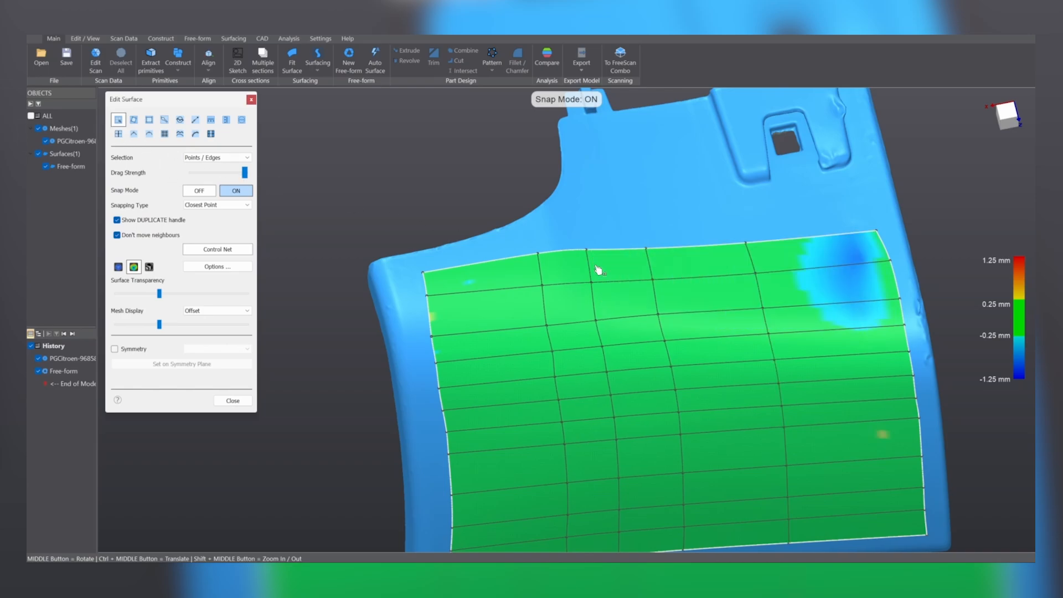
{"action": "left_click", "coordinate": [753, 263]}
{"action": "left_click_drag", "start_coordinate": [755, 261], "coordinate": [833, 252]}
Extend the surface's whole upper edge well past the end of the mesh, beyond the clip area.
{"action": "middle_click_drag", "start_coordinate": [697, 327], "coordinate": [1030, 332]}
{"action": "scroll", "coordinate": [875, 396], "scroll_direction": "down", "scroll_amount": 5}
{"action": "middle_click_drag", "start_coordinate": [875, 396], "coordinate": [649, 252]}
{"action": "scroll", "coordinate": [649, 252], "scroll_direction": "up", "scroll_amount": 4}
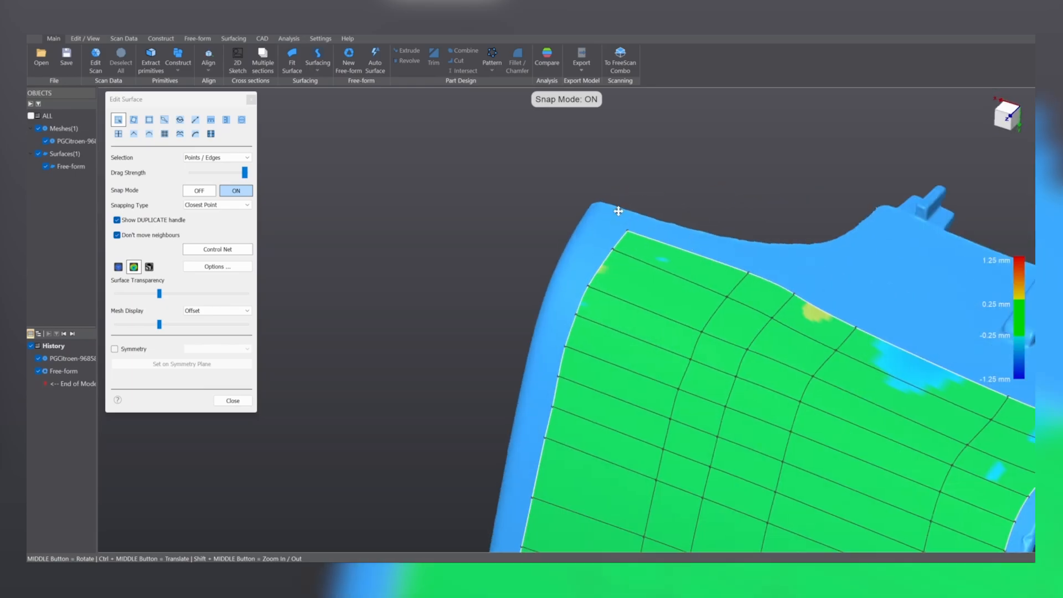
{"action": "scroll", "coordinate": [628, 280], "scroll_direction": "down", "scroll_amount": 2}
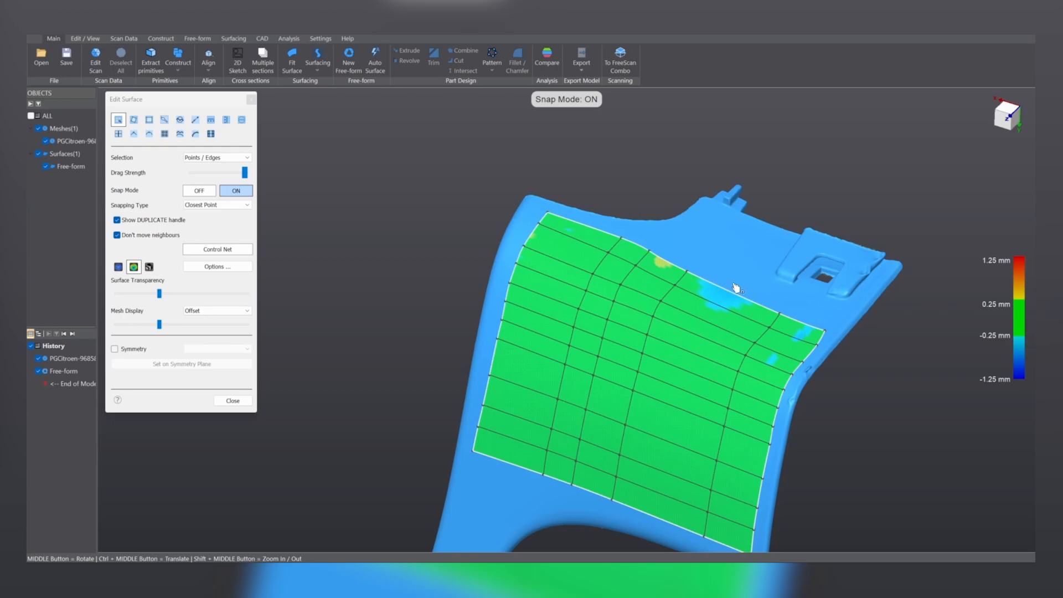
{"action": "left_click", "coordinate": [197, 126]}
{"action": "left_click_drag", "start_coordinate": [701, 283], "coordinate": [836, 145]}
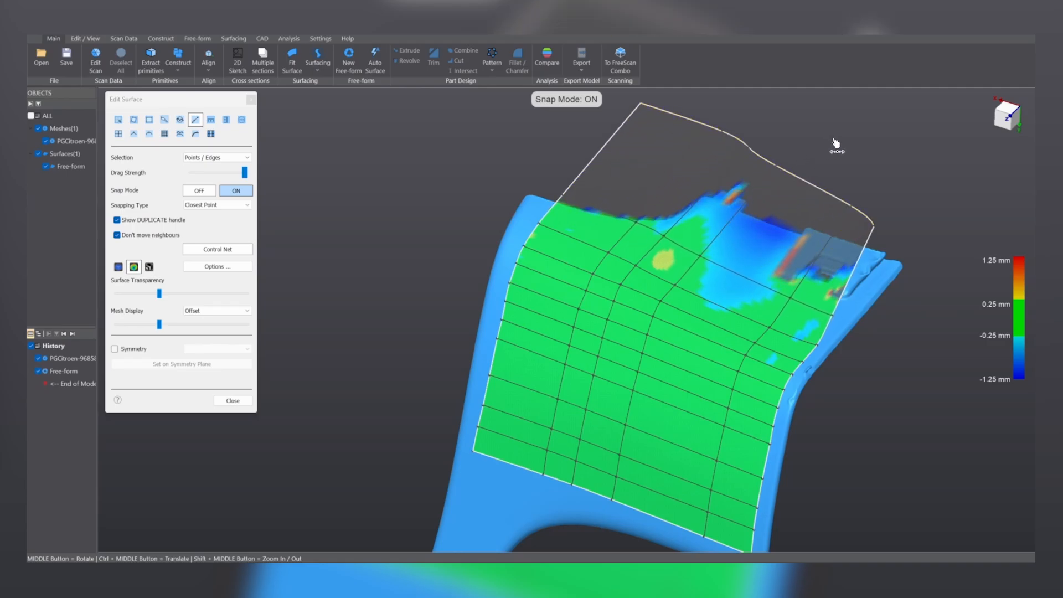
Re-snap the inner points of the grid row at the base of the extension to even out its fit on the mesh.
{"action": "middle_click_drag", "start_coordinate": [923, 235], "coordinate": [774, 328]}
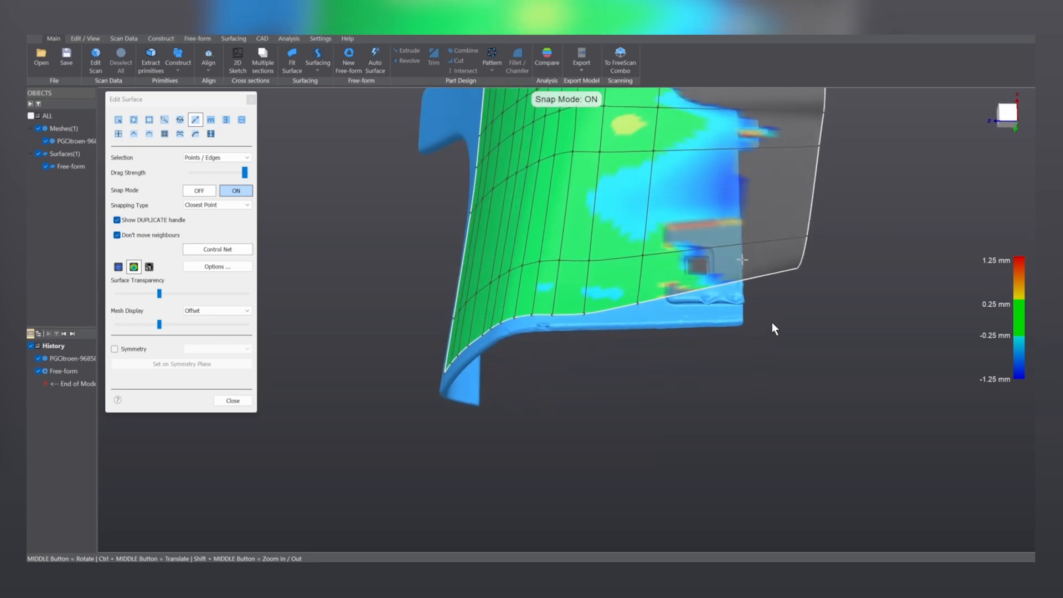
{"action": "middle_click_drag", "start_coordinate": [667, 111], "coordinate": [671, 170], "text": "ctrl"}
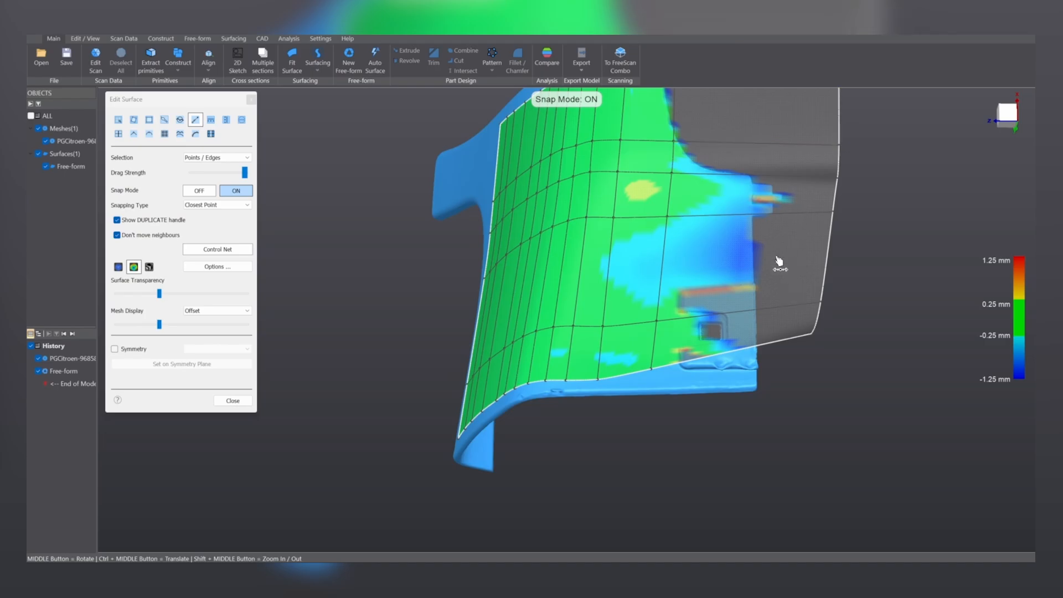
{"action": "middle_click_drag", "start_coordinate": [560, 253], "coordinate": [693, 296]}
{"action": "scroll", "coordinate": [664, 287], "scroll_direction": "up", "scroll_amount": 3}
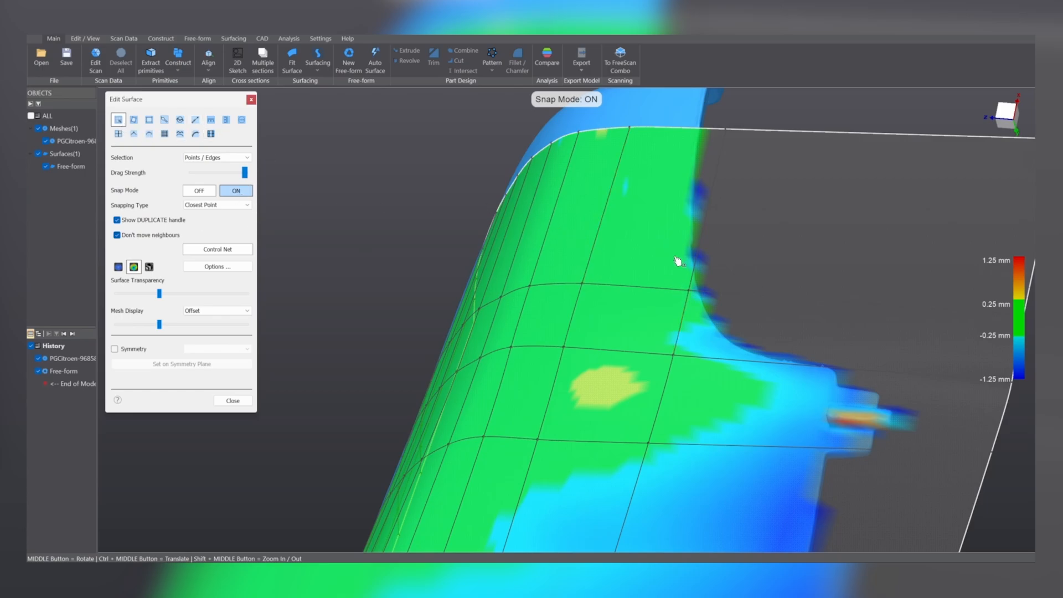
{"action": "left_click_drag", "start_coordinate": [692, 295], "coordinate": [677, 361]}
{"action": "scroll", "coordinate": [690, 360], "scroll_direction": "down", "scroll_amount": 5}
{"action": "middle_click_drag", "start_coordinate": [691, 361], "coordinate": [747, 305], "text": "ctrl"}
{"action": "scroll", "coordinate": [748, 305], "scroll_direction": "down", "scroll_amount": 1}
{"action": "scroll", "coordinate": [733, 285], "scroll_direction": "up", "scroll_amount": 4}
{"action": "left_click_drag", "start_coordinate": [724, 284], "coordinate": [728, 286]}
{"action": "middle_click_drag", "start_coordinate": [697, 454], "coordinate": [712, 354], "text": "ctrl"}
{"action": "left_click_drag", "start_coordinate": [722, 335], "coordinate": [722, 341]}
{"action": "left_click_drag", "start_coordinate": [707, 397], "coordinate": [707, 406]}
{"action": "middle_click_drag", "start_coordinate": [707, 406], "coordinate": [519, 320]}
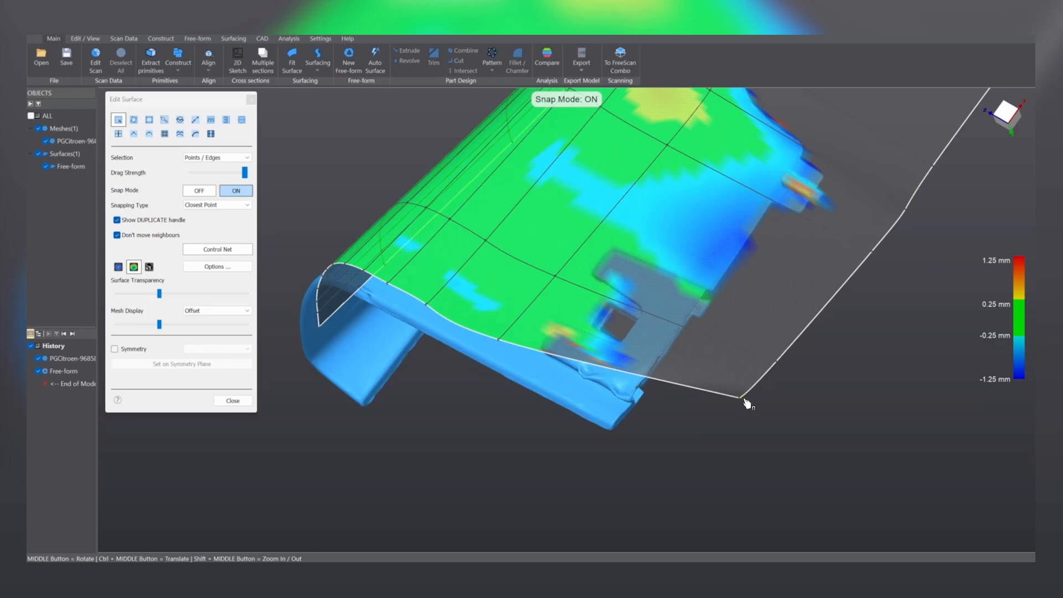
Turn snapping off, select the extended border's corner point, and set the manipulator to Local.
{"action": "middle_click_drag", "start_coordinate": [768, 392], "coordinate": [247, 191]}
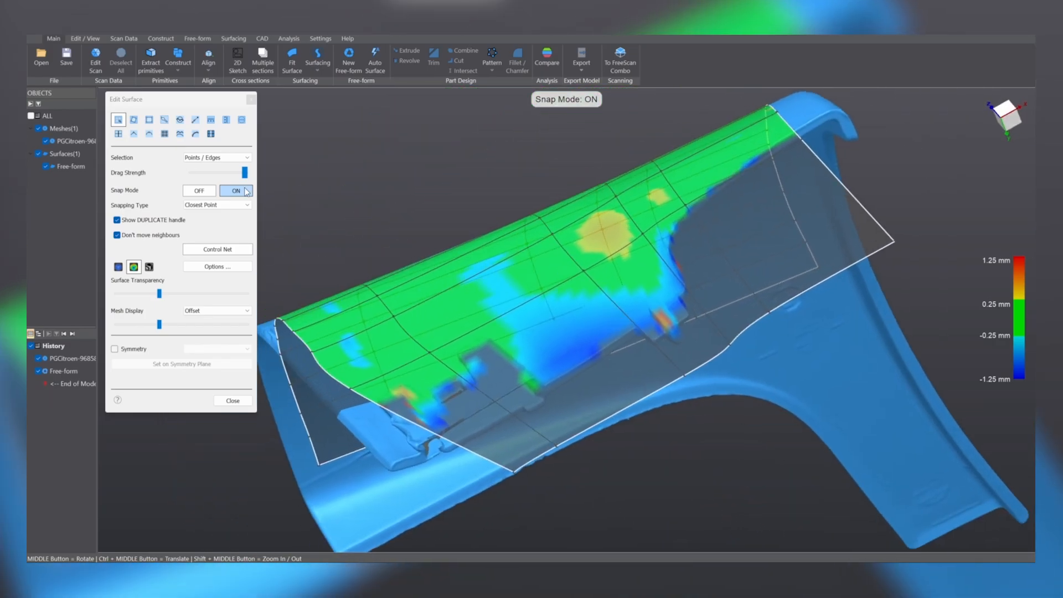
{"action": "left_click", "coordinate": [198, 190]}
{"action": "middle_click_drag", "start_coordinate": [445, 413], "coordinate": [573, 301], "text": "ctrl"}
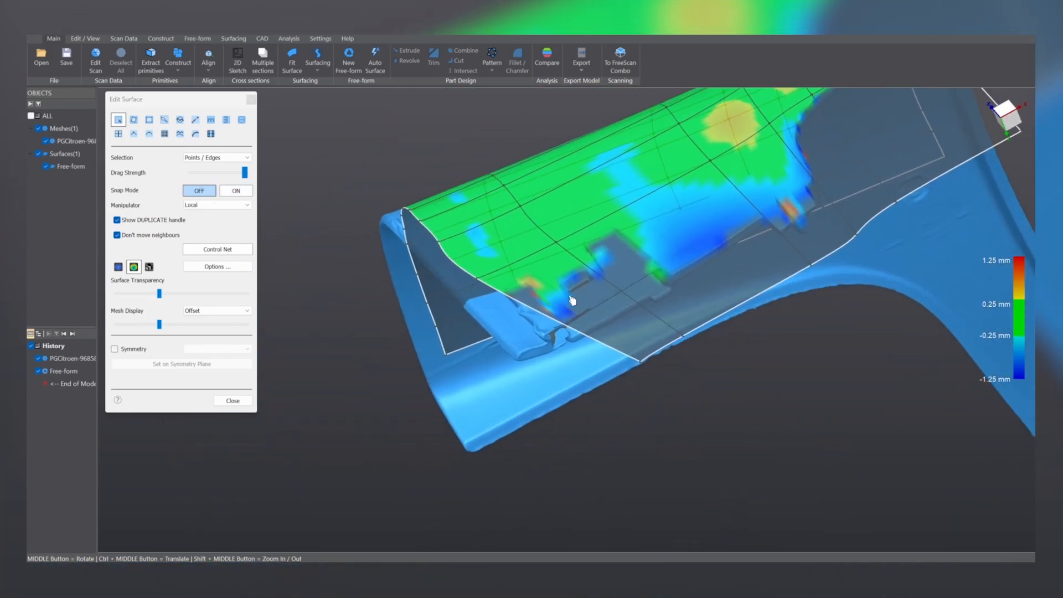
{"action": "left_click", "coordinate": [642, 364]}
{"action": "middle_click_drag", "start_coordinate": [366, 256], "coordinate": [550, 367]}
{"action": "left_click", "coordinate": [220, 208]}
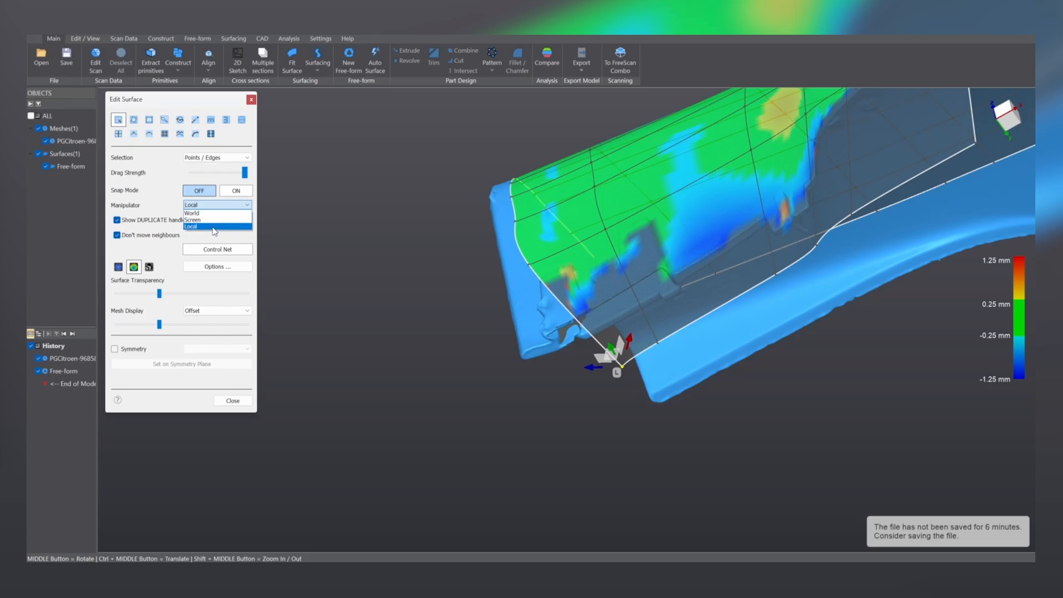
{"action": "left_click", "coordinate": [214, 227]}
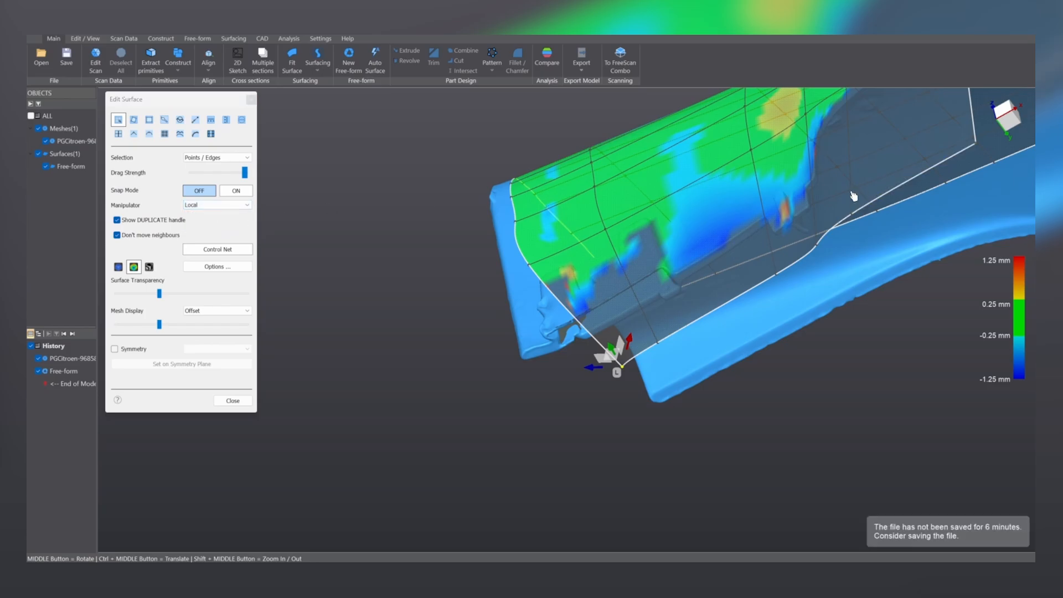
Nudge a middle segment and an inner point of the extended border with the local manipulator to bring the surface closer to the mesh.
{"action": "mouse_move", "coordinate": [720, 177]}
{"action": "middle_mouse_down"}
{"action": "mouse_move", "coordinate": [673, 163]}
{"action": "mouse_move", "coordinate": [571, 193]}
{"action": "mouse_move", "coordinate": [736, 223]}
{"action": "middle_mouse_up"}
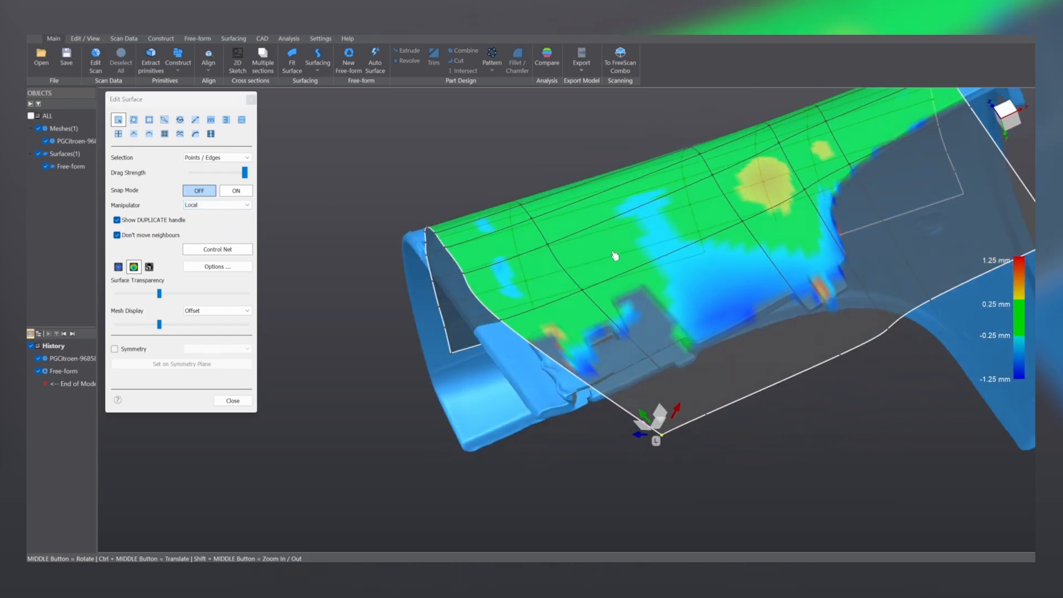
{"action": "middle_click_drag", "start_coordinate": [615, 256], "coordinate": [728, 261]}
{"action": "left_click", "coordinate": [621, 317]}
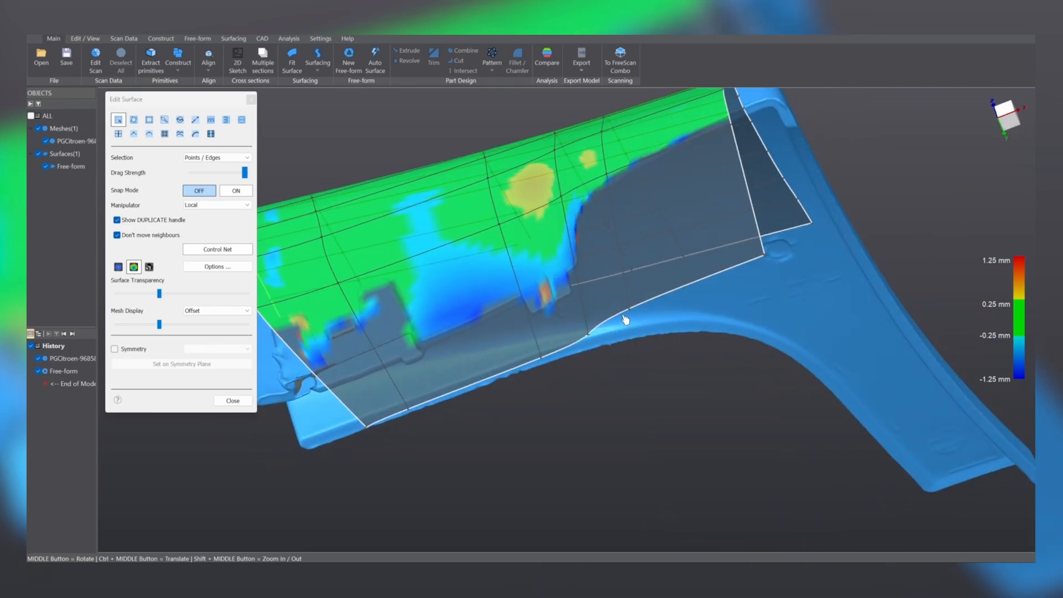
{"action": "left_click", "coordinate": [626, 315]}
{"action": "left_click_drag", "start_coordinate": [591, 303], "coordinate": [598, 308]}
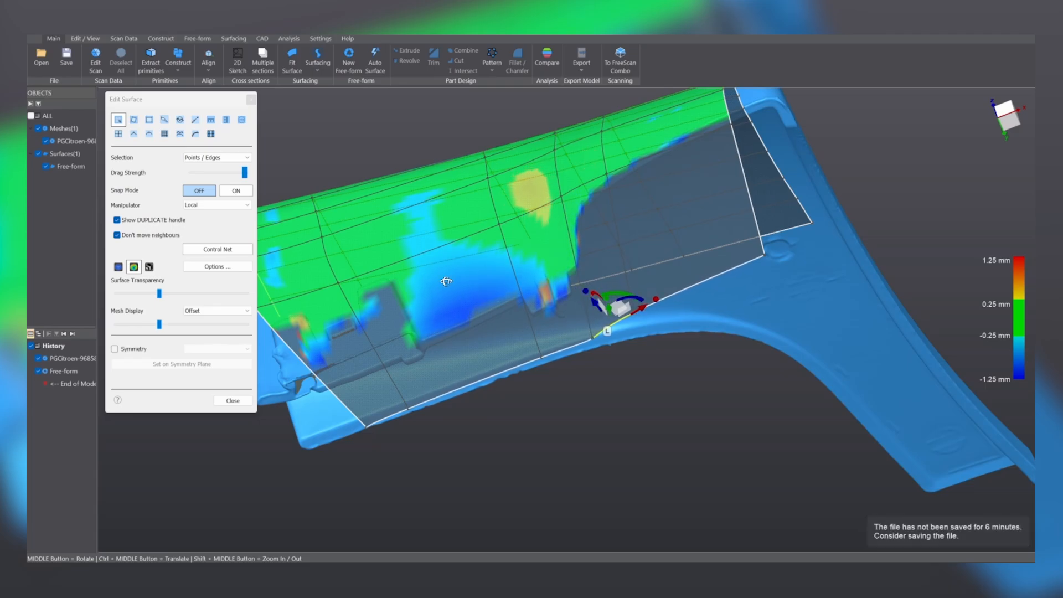
{"action": "middle_click_drag", "start_coordinate": [446, 281], "coordinate": [573, 298]}
{"action": "left_click", "coordinate": [627, 305]}
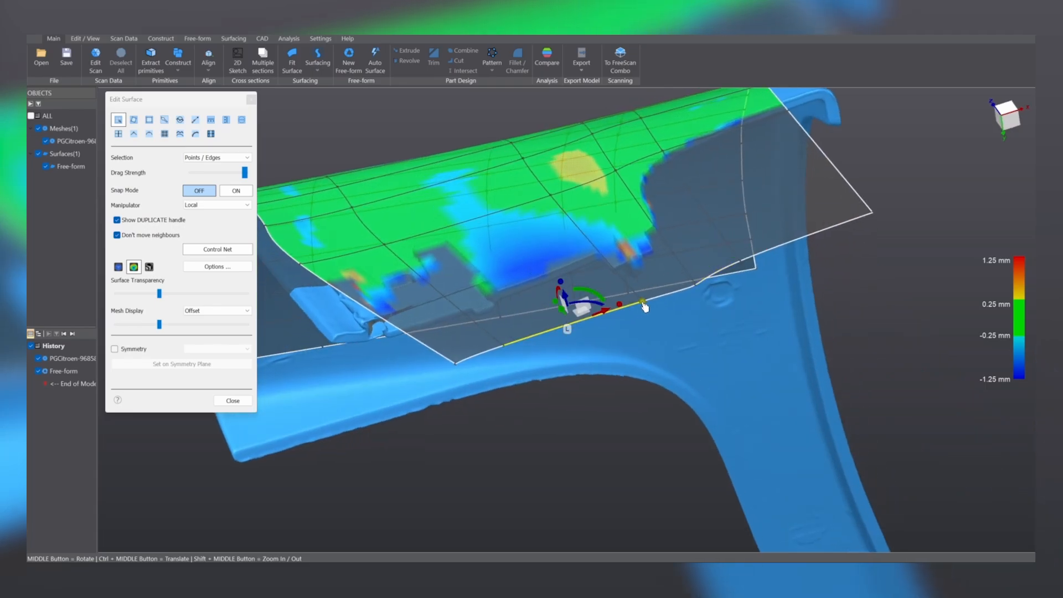
{"action": "left_click", "coordinate": [644, 305]}
{"action": "left_click_drag", "start_coordinate": [639, 281], "coordinate": [639, 284]}
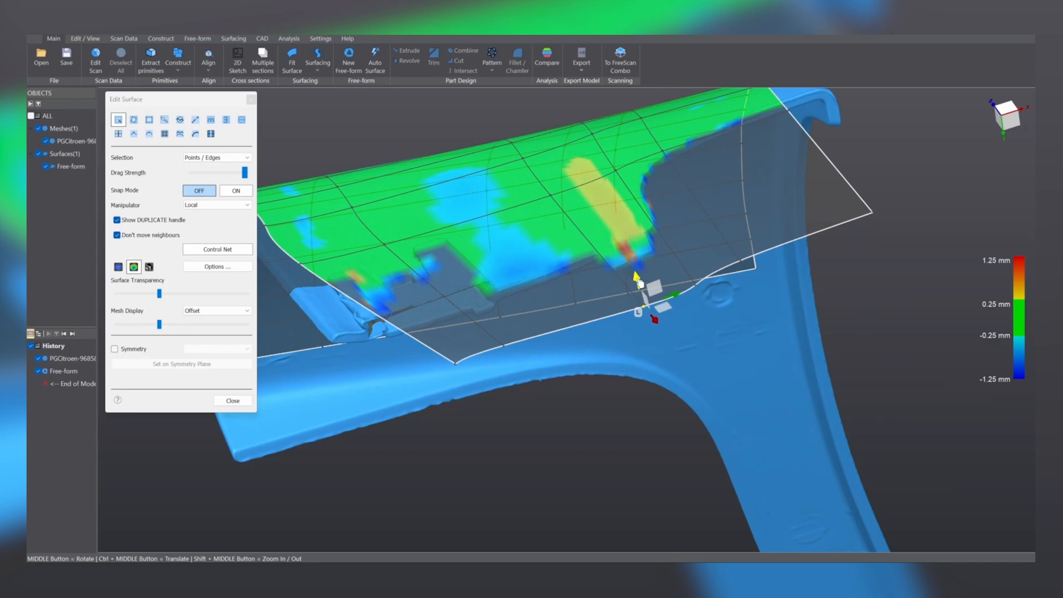
Move the extended border's corner on the clip side and its adjacent point to fit the surface to the mesh there.
{"action": "left_click", "coordinate": [504, 348]}
{"action": "left_click_drag", "start_coordinate": [497, 330], "coordinate": [464, 422]}
{"action": "left_click", "coordinate": [456, 365]}
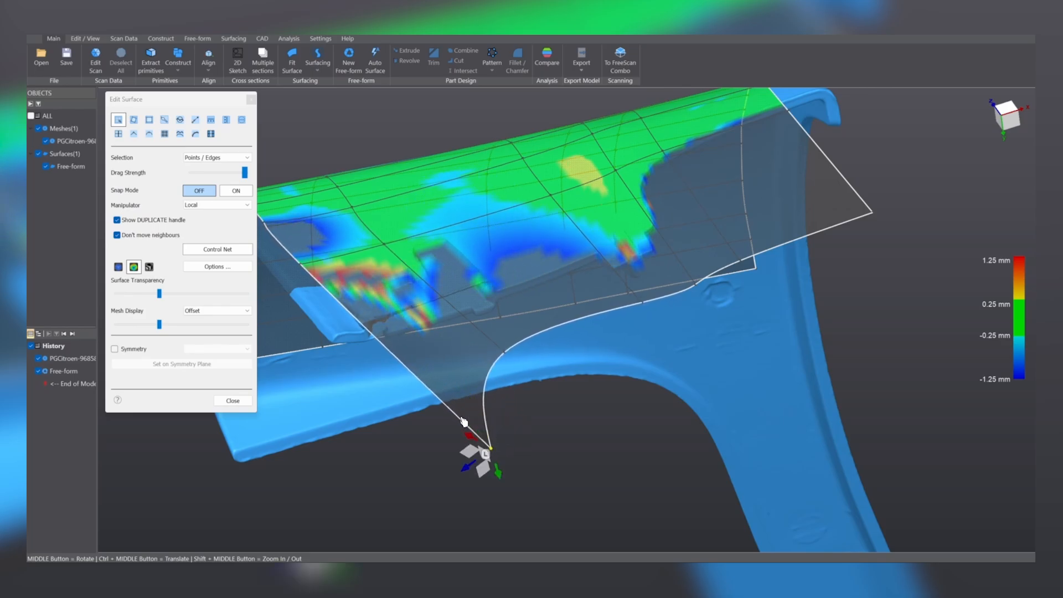
{"action": "middle_click_drag", "start_coordinate": [464, 422], "coordinate": [672, 376]}
{"action": "left_click_drag", "start_coordinate": [677, 374], "coordinate": [680, 354]}
{"action": "middle_click_drag", "start_coordinate": [680, 354], "coordinate": [681, 452]}
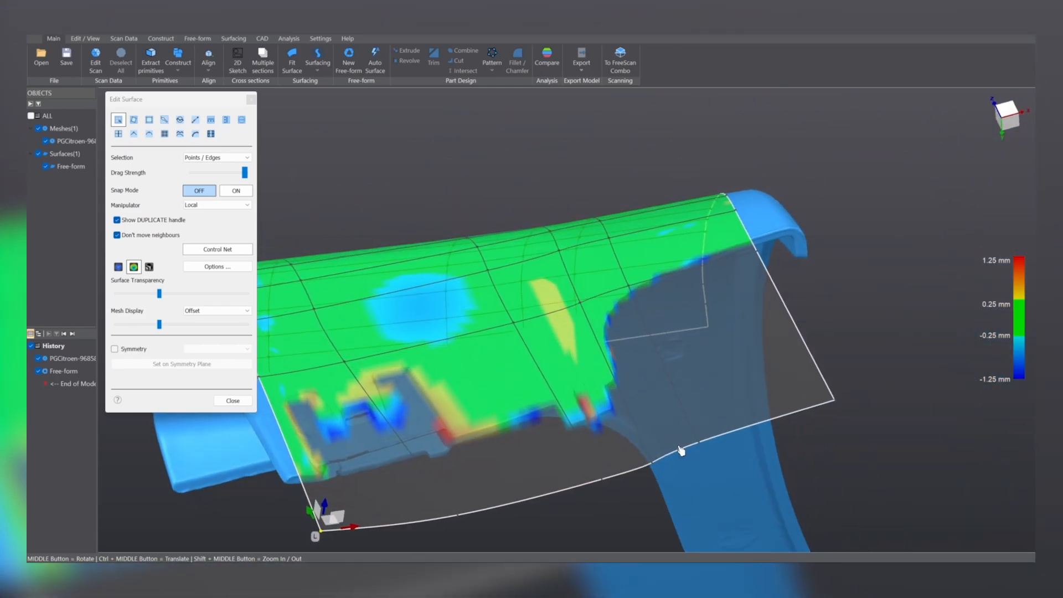
Nudge the extended border's middle point and its far corner with the local manipulator to bring the surface closer to the mesh.
{"action": "left_click", "coordinate": [699, 443]}
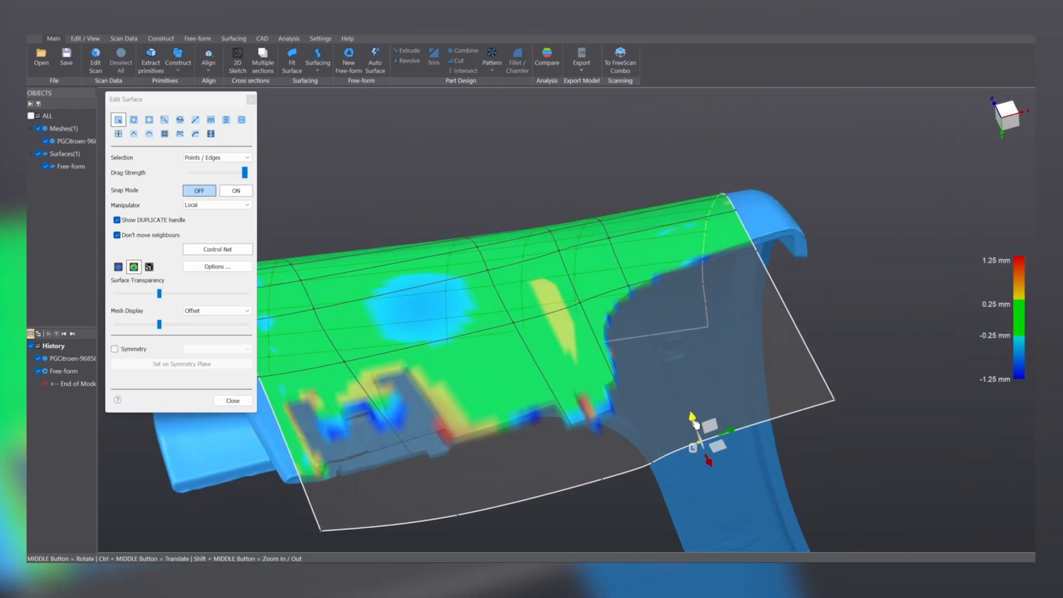
{"action": "left_click_drag", "start_coordinate": [696, 424], "coordinate": [697, 428]}
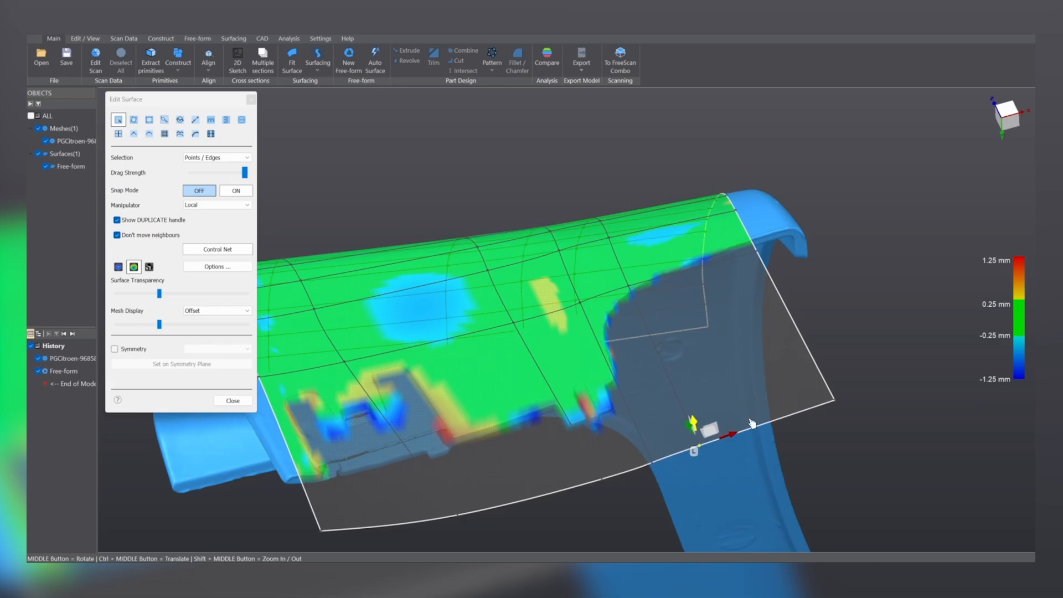
{"action": "left_click", "coordinate": [837, 401]}
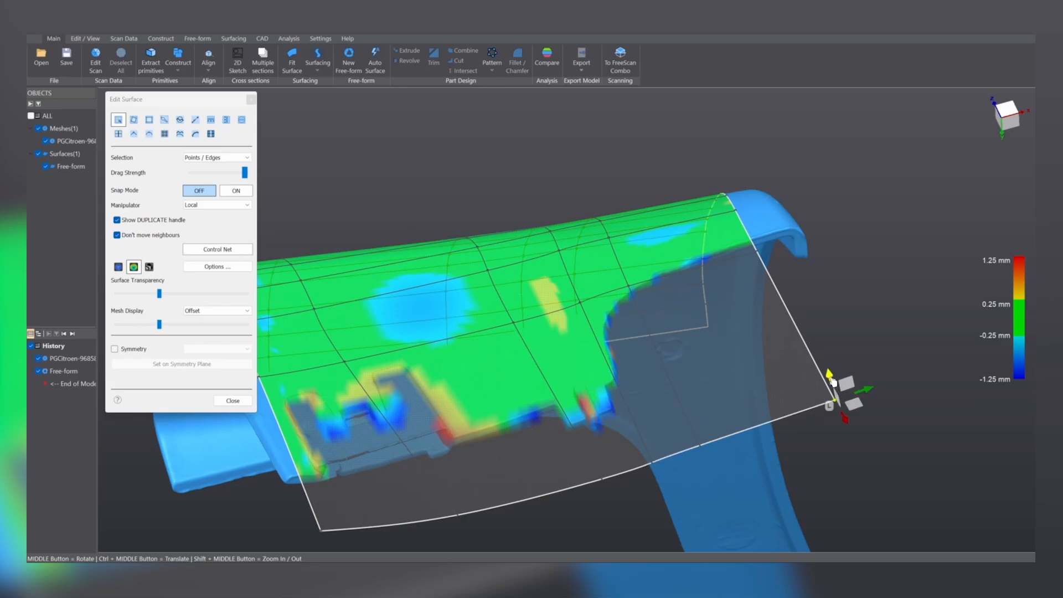
{"action": "left_click_drag", "start_coordinate": [834, 382], "coordinate": [834, 380]}
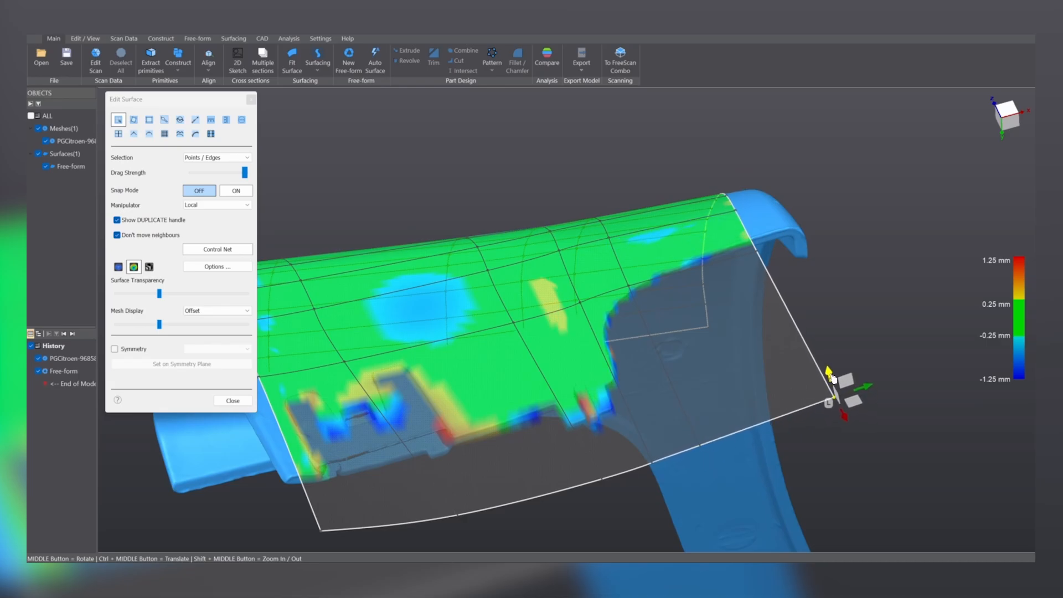
Move the grid segment crossing the low spot in the middle of the side face along its normal to fit the mesh better.
{"action": "middle_click_drag", "start_coordinate": [831, 380], "coordinate": [756, 273]}
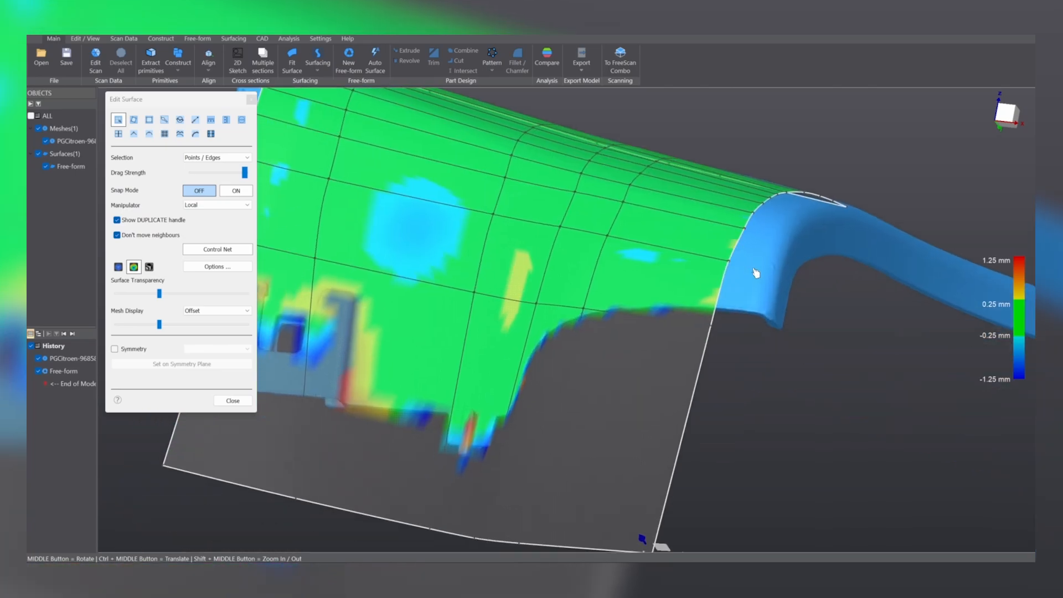
{"action": "scroll", "coordinate": [737, 274], "scroll_direction": "down", "scroll_amount": 3}
{"action": "middle_click_drag", "start_coordinate": [463, 374], "coordinate": [521, 321]}
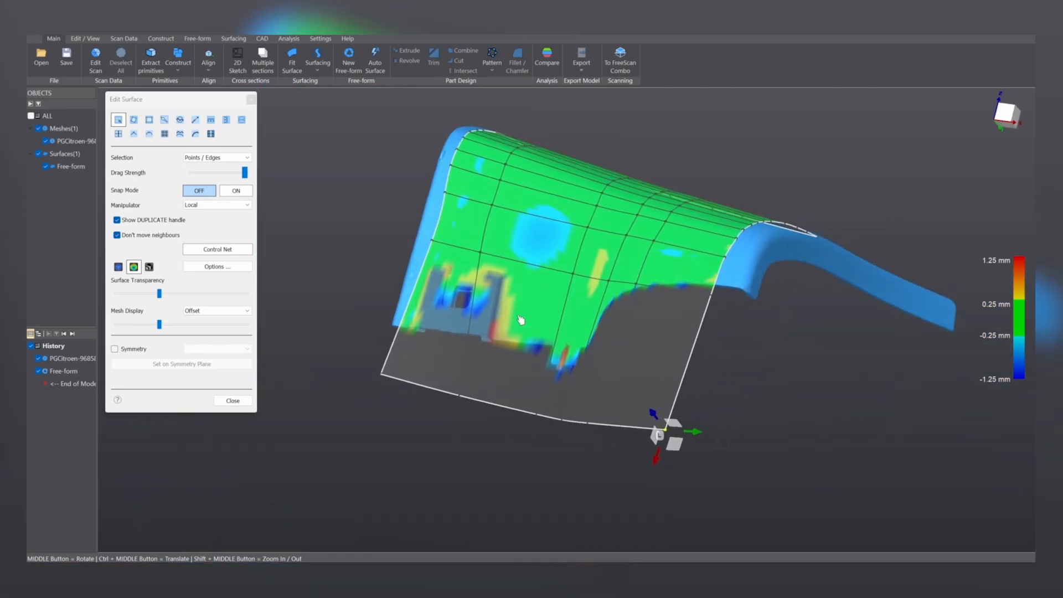
{"action": "left_click", "coordinate": [510, 262]}
{"action": "left_click", "coordinate": [518, 255]}
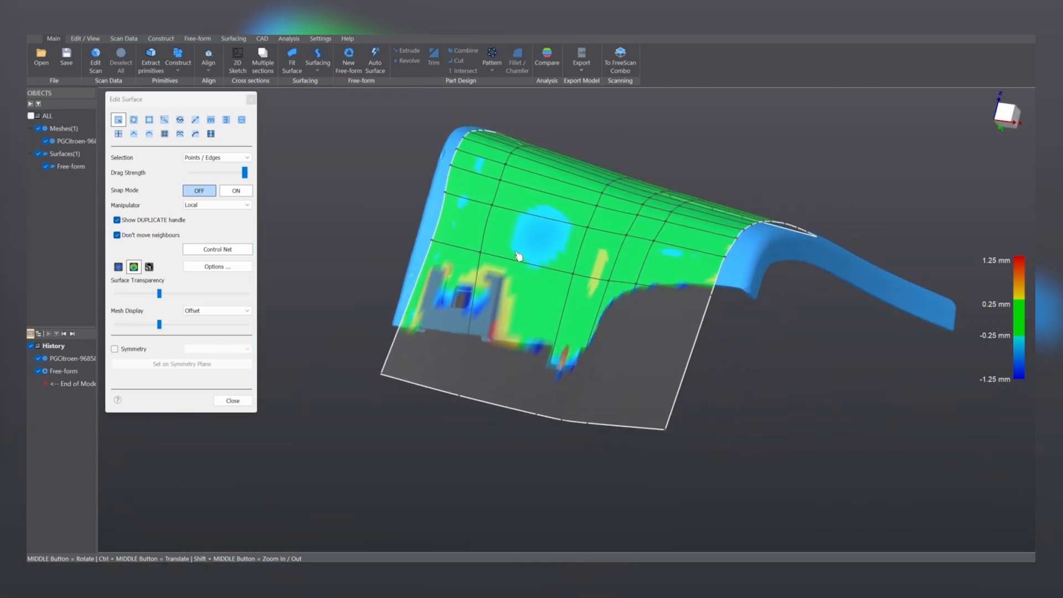
{"action": "left_click", "coordinate": [529, 218]}
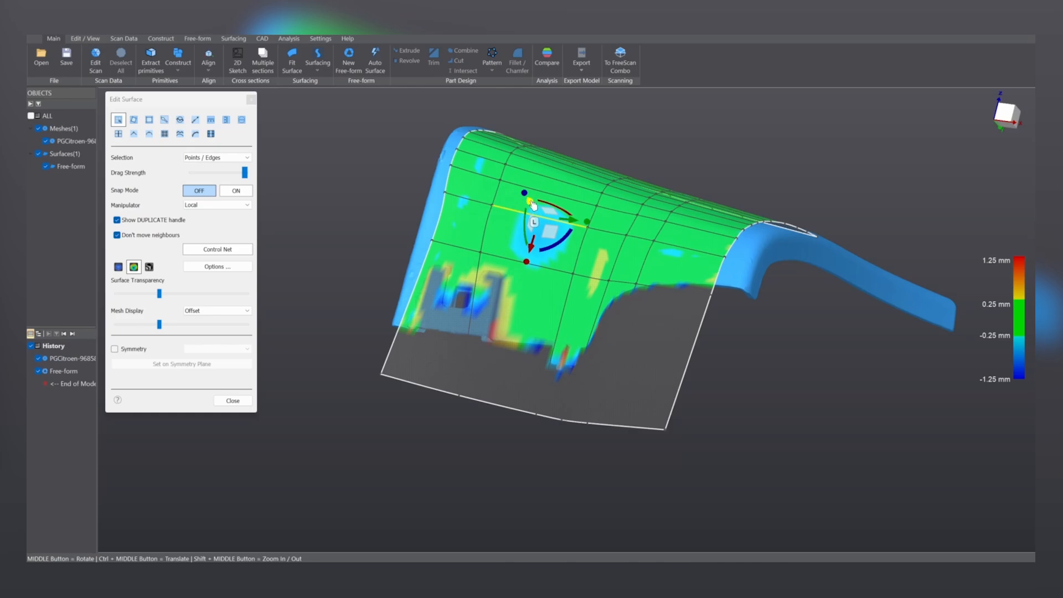
{"action": "left_click_drag", "start_coordinate": [531, 201], "coordinate": [529, 202]}
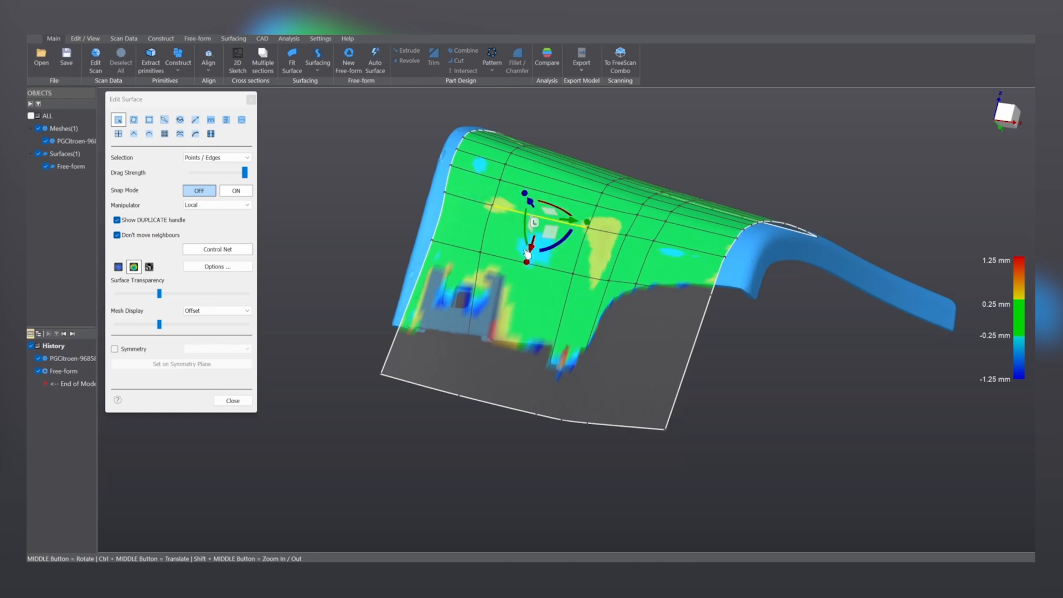
Extend the surface's opposite border outward past the end of the narrow leg, using the edge segment beside the leg.
{"action": "middle_click_drag", "start_coordinate": [748, 361], "coordinate": [590, 314]}
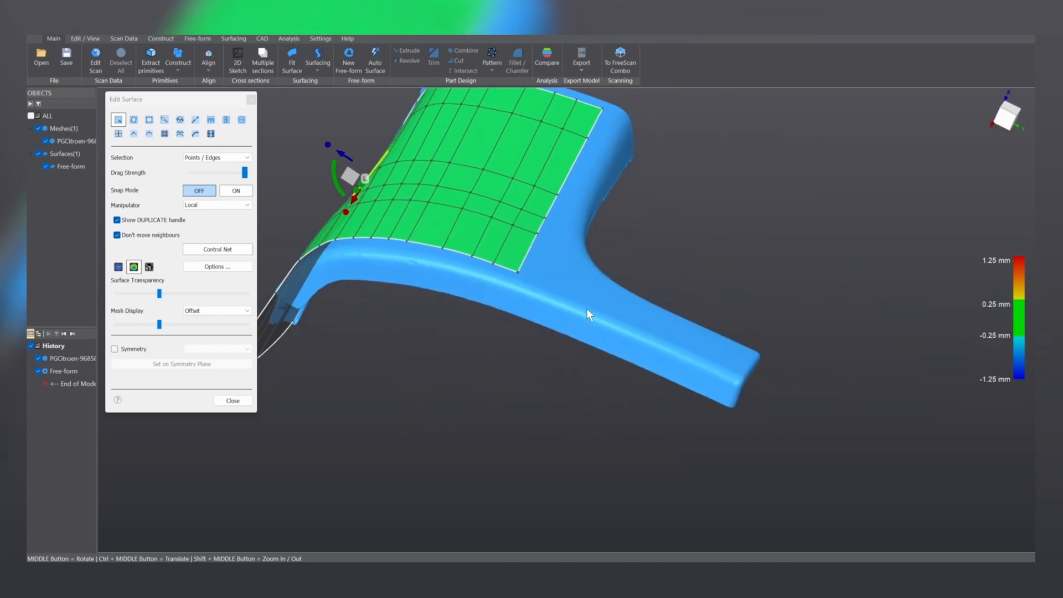
{"action": "middle_click_drag", "start_coordinate": [738, 309], "coordinate": [530, 171]}
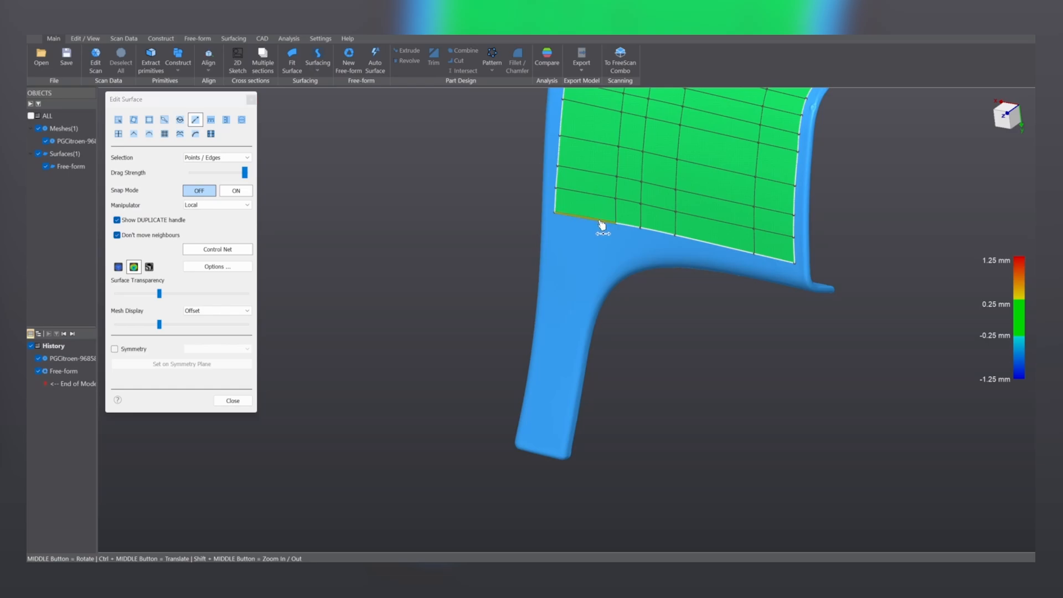
{"action": "left_click_drag", "start_coordinate": [602, 225], "coordinate": [551, 553]}
{"action": "middle_click_drag", "start_coordinate": [501, 398], "coordinate": [435, 325], "text": "ctrl"}
{"action": "key", "text": "Escape"}
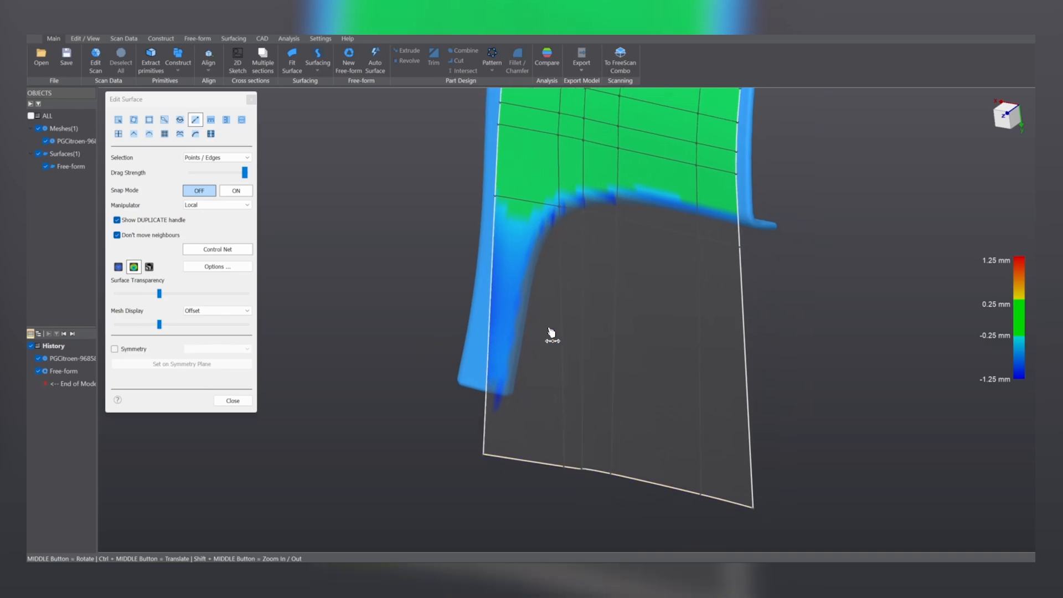
Select the leg extension's side edge, insert a new grid row across it, and turn the deviation map back on.
{"action": "middle_click_drag", "start_coordinate": [551, 333], "coordinate": [817, 255]}
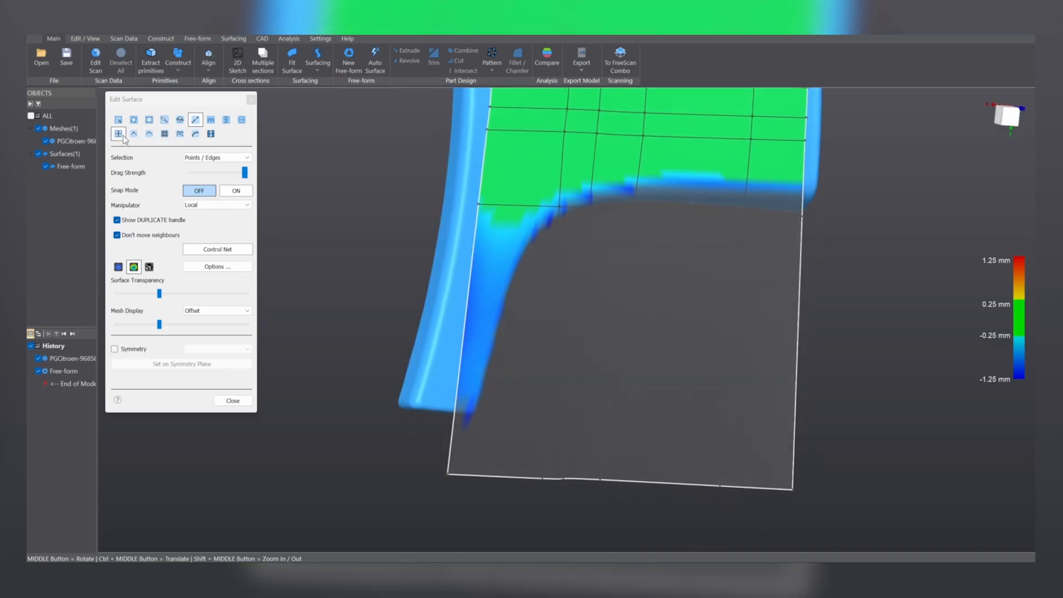
{"action": "left_click", "coordinate": [471, 299]}
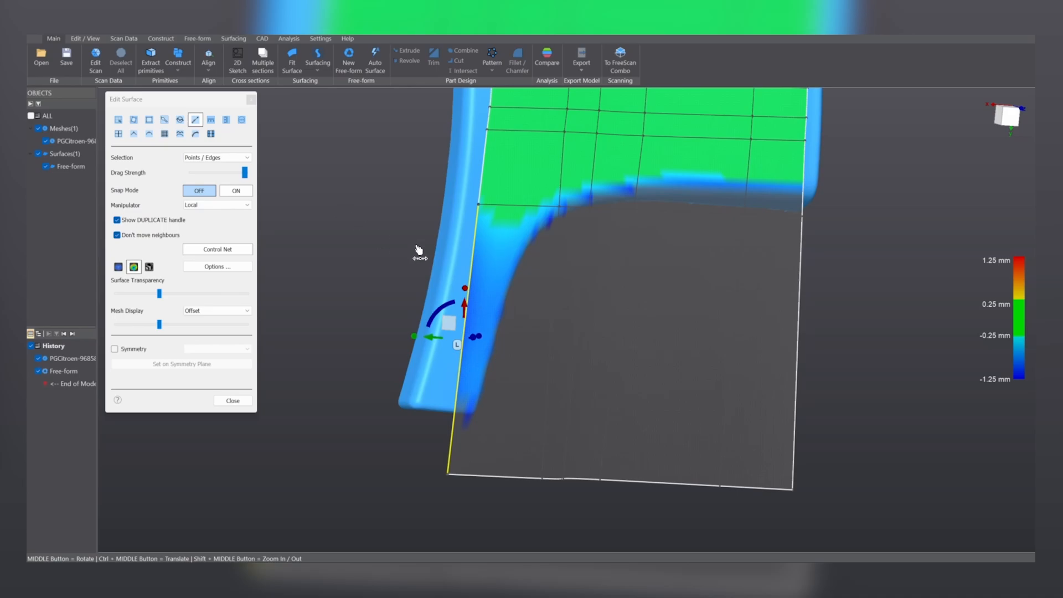
{"action": "key", "text": "Escape"}
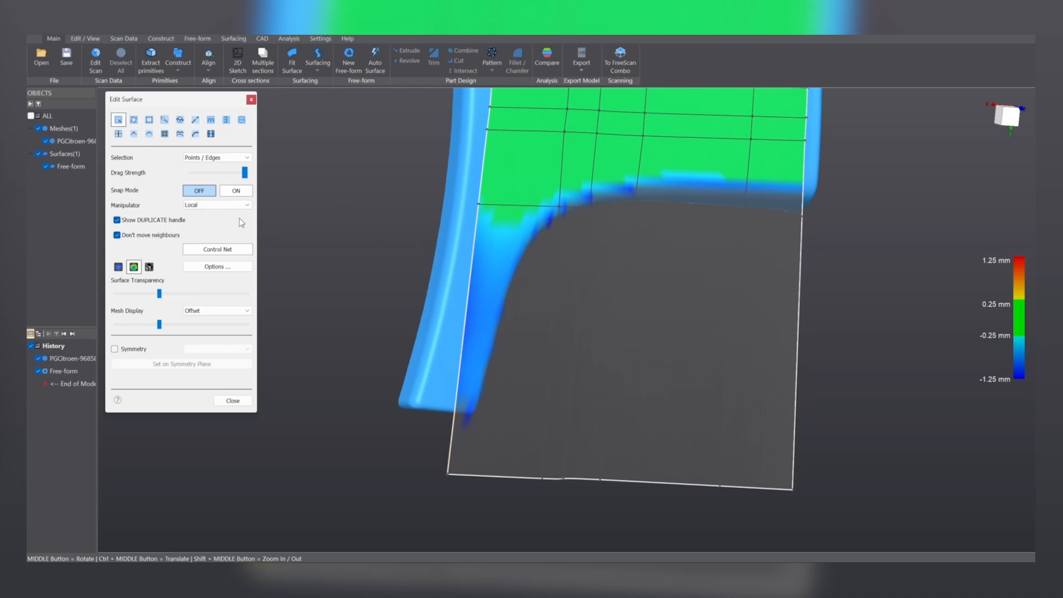
{"action": "left_click", "coordinate": [474, 276]}
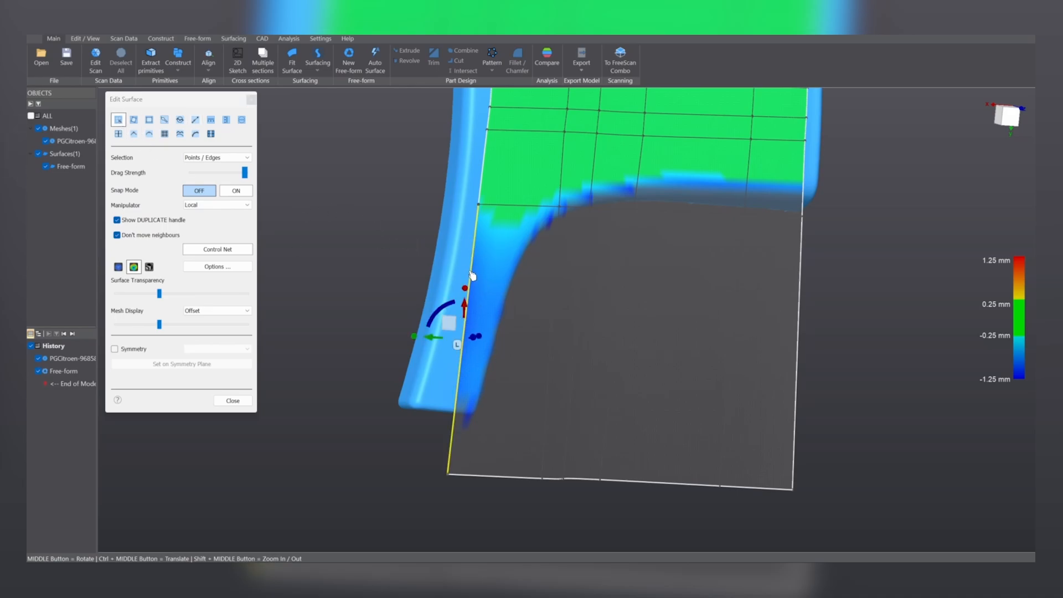
{"action": "left_click", "coordinate": [119, 135]}
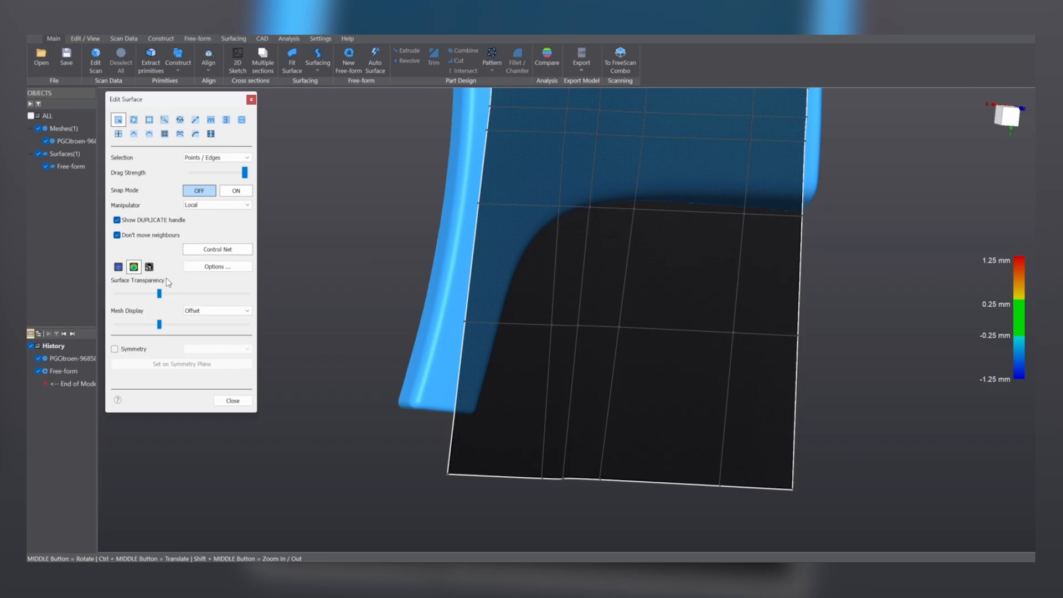
{"action": "left_click", "coordinate": [133, 267]}
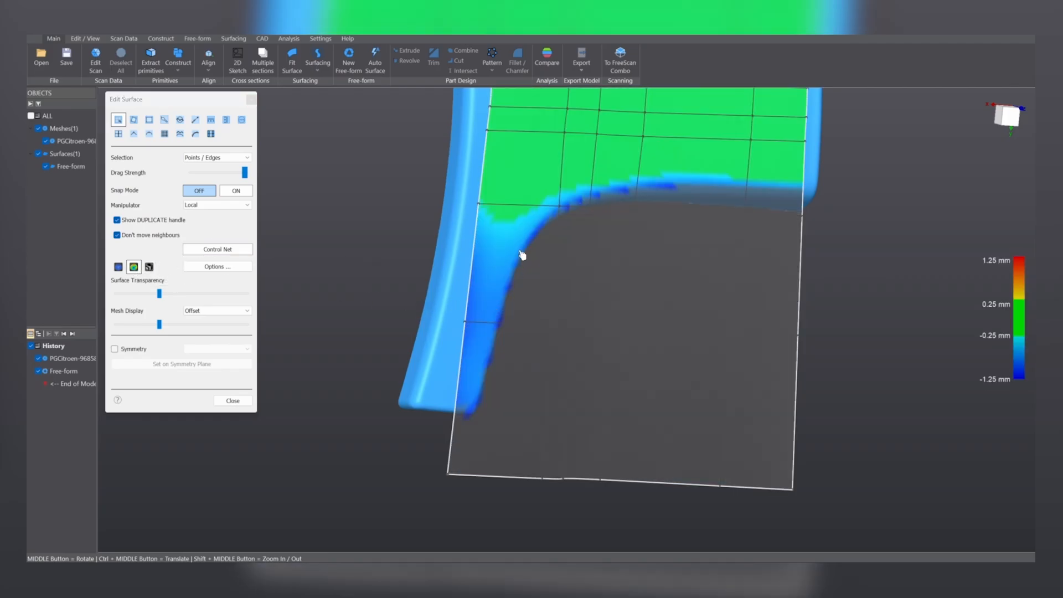
Turn snapping on and snap the outer and inner points of the leg's two upper grid rows onto the mesh.
{"action": "left_click", "coordinate": [242, 191]}
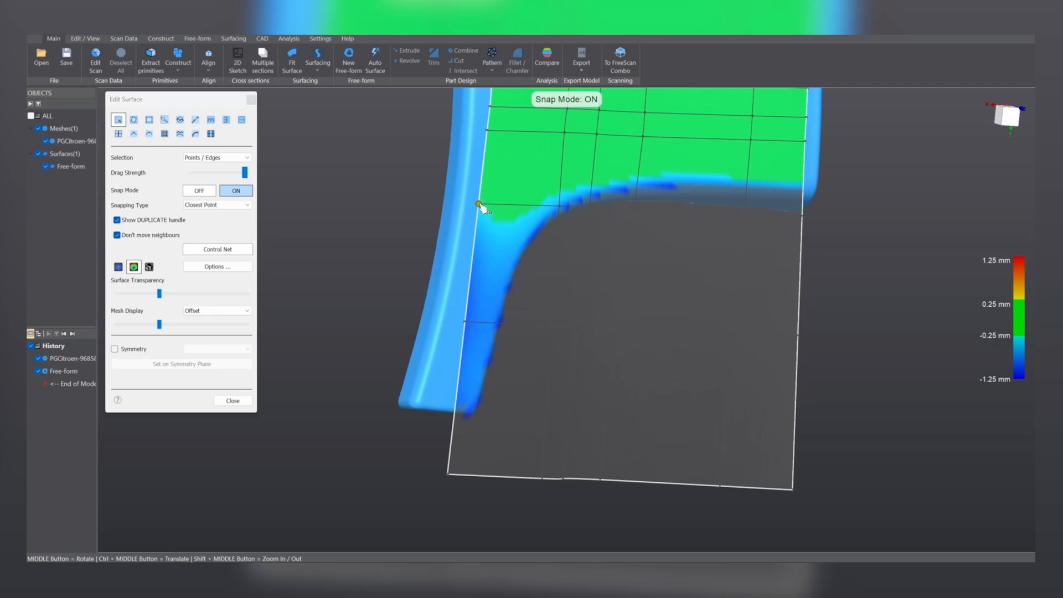
{"action": "left_click_drag", "start_coordinate": [480, 205], "coordinate": [477, 206]}
{"action": "left_click_drag", "start_coordinate": [560, 213], "coordinate": [547, 214]}
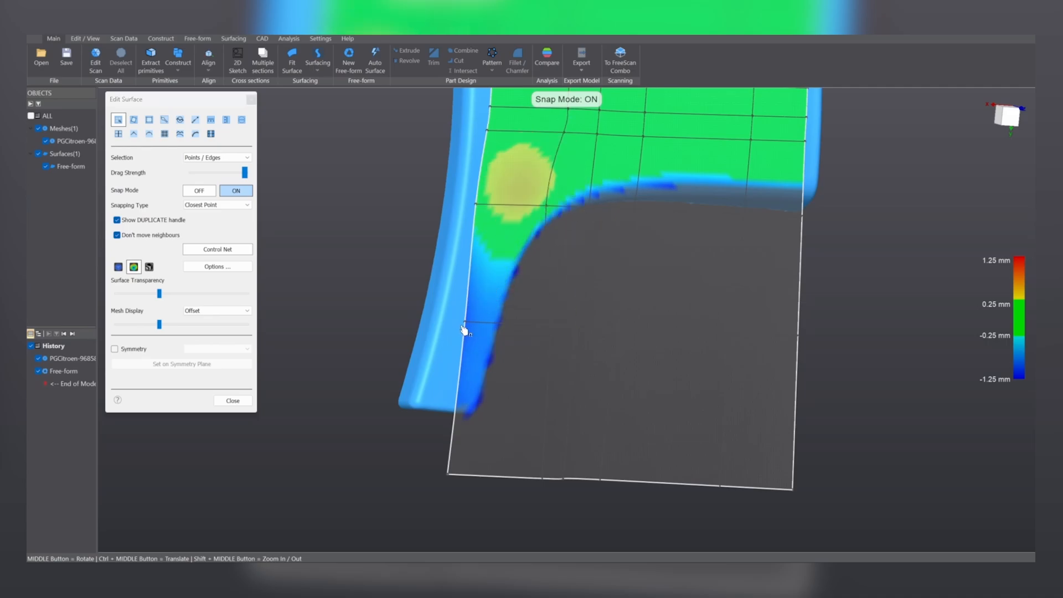
{"action": "left_click_drag", "start_coordinate": [464, 328], "coordinate": [452, 330]}
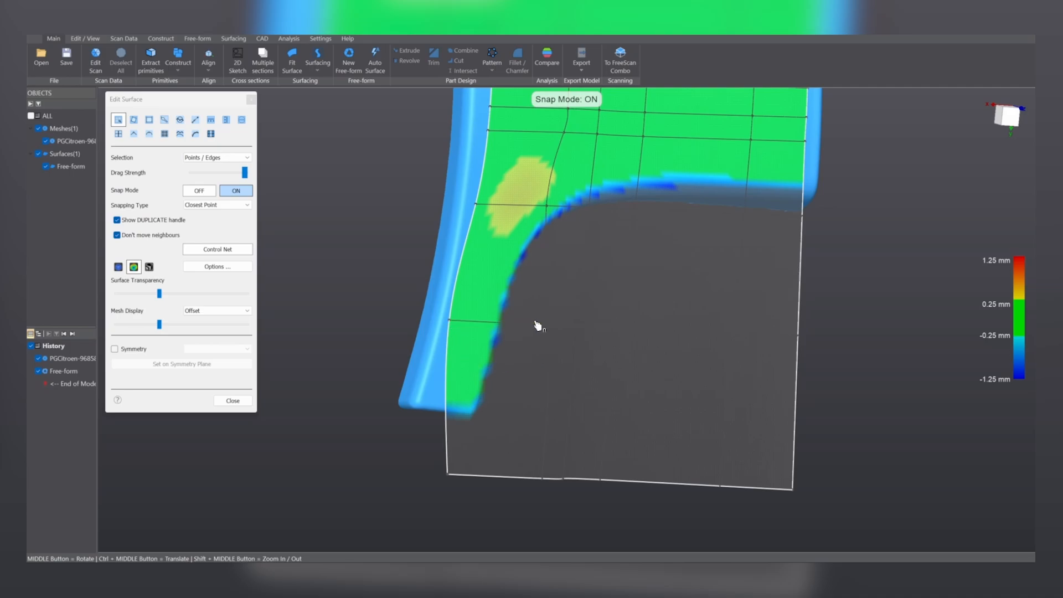
{"action": "left_click_drag", "start_coordinate": [551, 327], "coordinate": [491, 323]}
{"action": "middle_click_drag", "start_coordinate": [643, 297], "coordinate": [671, 198]}
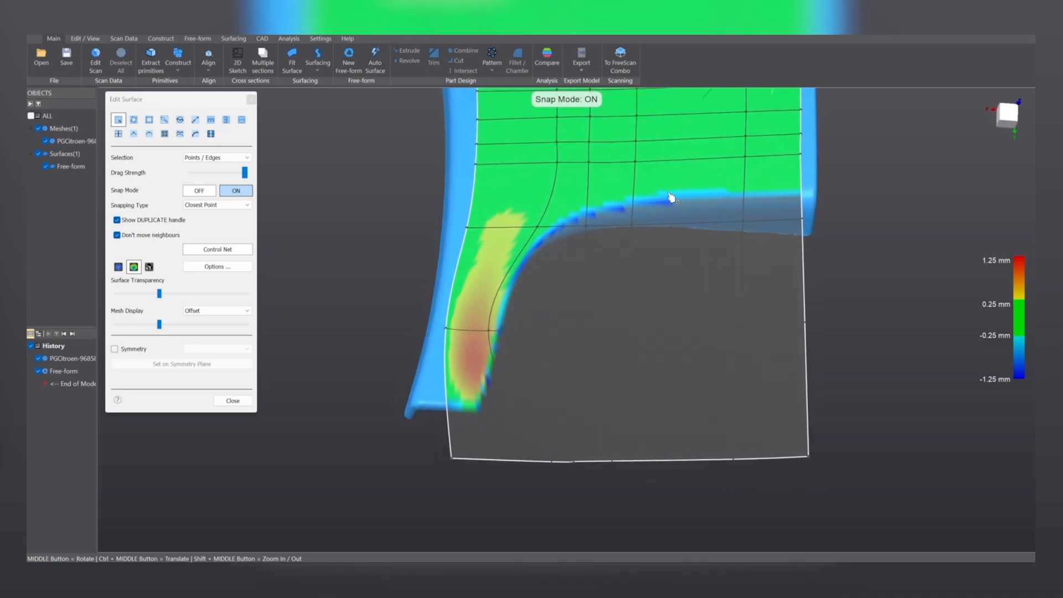
Turn snapping off, select the extension's entire end border, and shift it sideways in line with the leg.
{"action": "middle_click_drag", "start_coordinate": [619, 377], "coordinate": [576, 277]}
{"action": "left_click", "coordinate": [207, 191]}
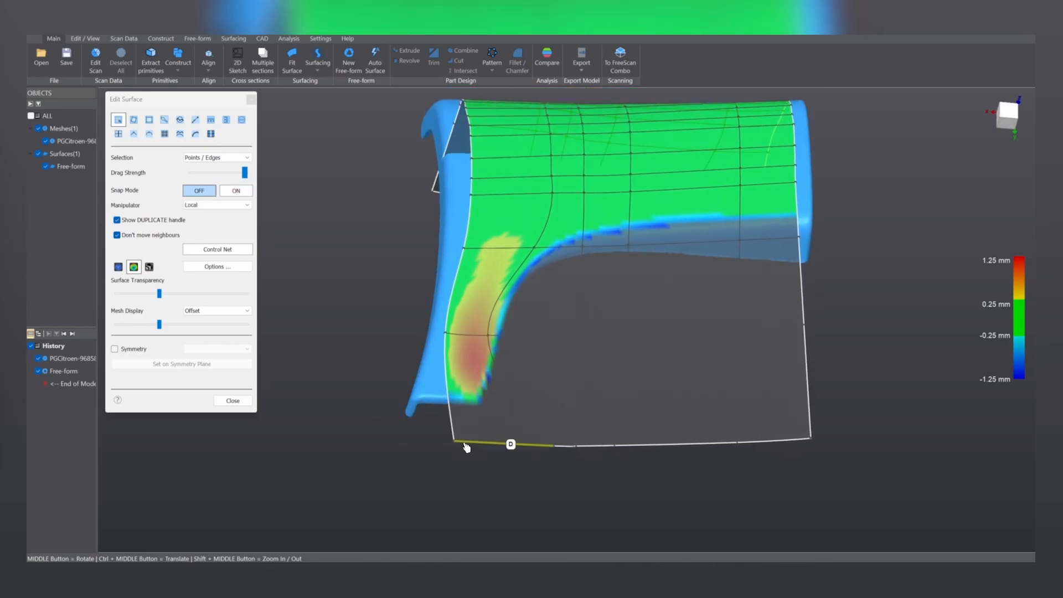
{"action": "left_click", "coordinate": [466, 447]}
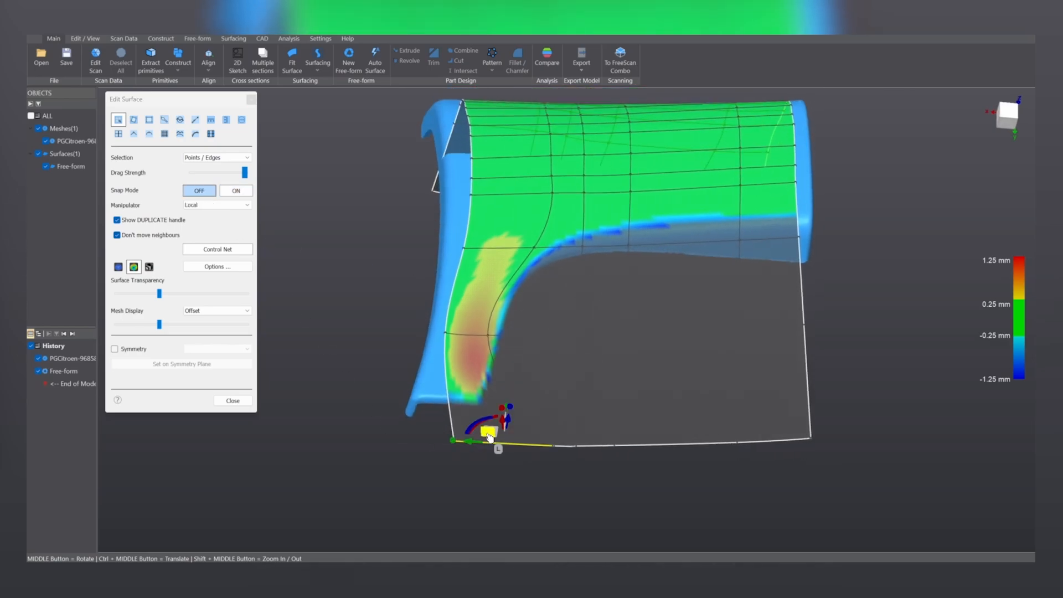
{"action": "double_click", "coordinate": [543, 448]}
{"action": "left_click_drag", "start_coordinate": [608, 442], "coordinate": [568, 463]}
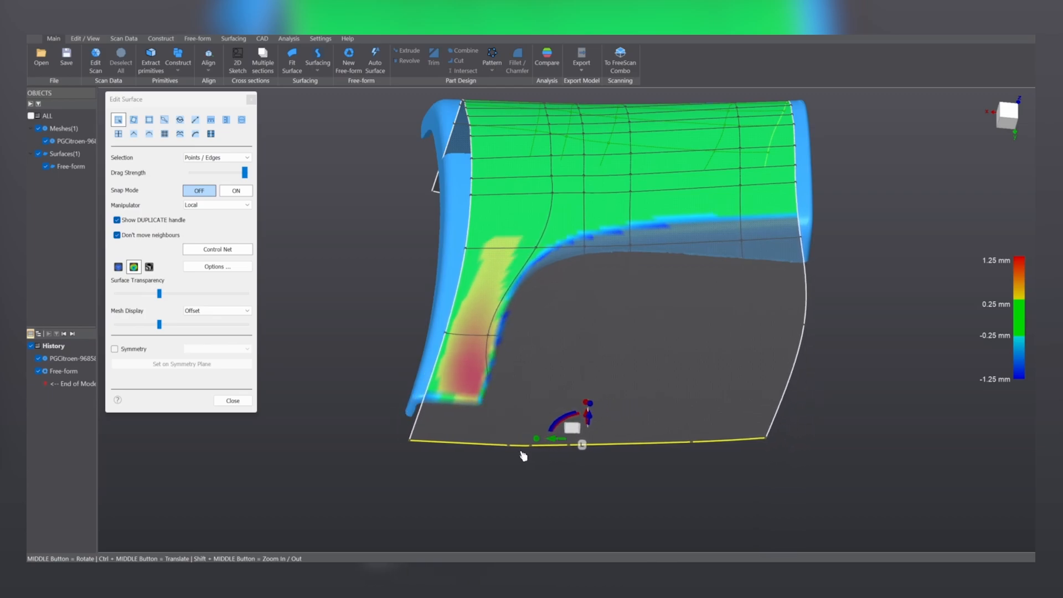
{"action": "left_click", "coordinate": [480, 463]}
Slide the end border's second point toward the leg, and with snapping on re-snap the inner point at the leg's base.
{"action": "middle_click_drag", "start_coordinate": [480, 463], "coordinate": [523, 492]}
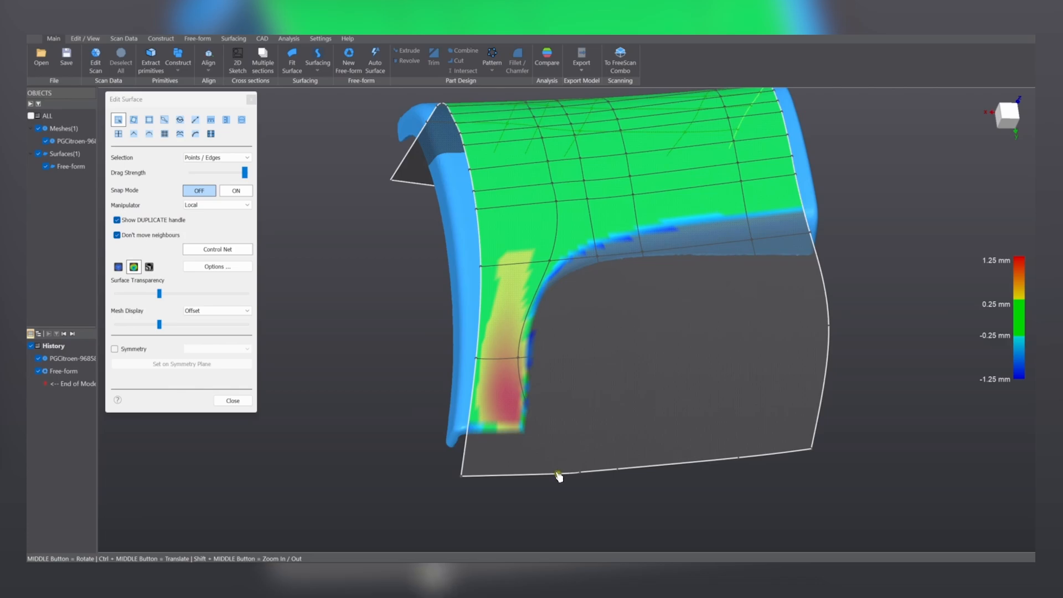
{"action": "left_click_drag", "start_coordinate": [559, 476], "coordinate": [474, 487]}
{"action": "middle_click_drag", "start_coordinate": [607, 344], "coordinate": [559, 263]}
{"action": "left_click", "coordinate": [556, 256]}
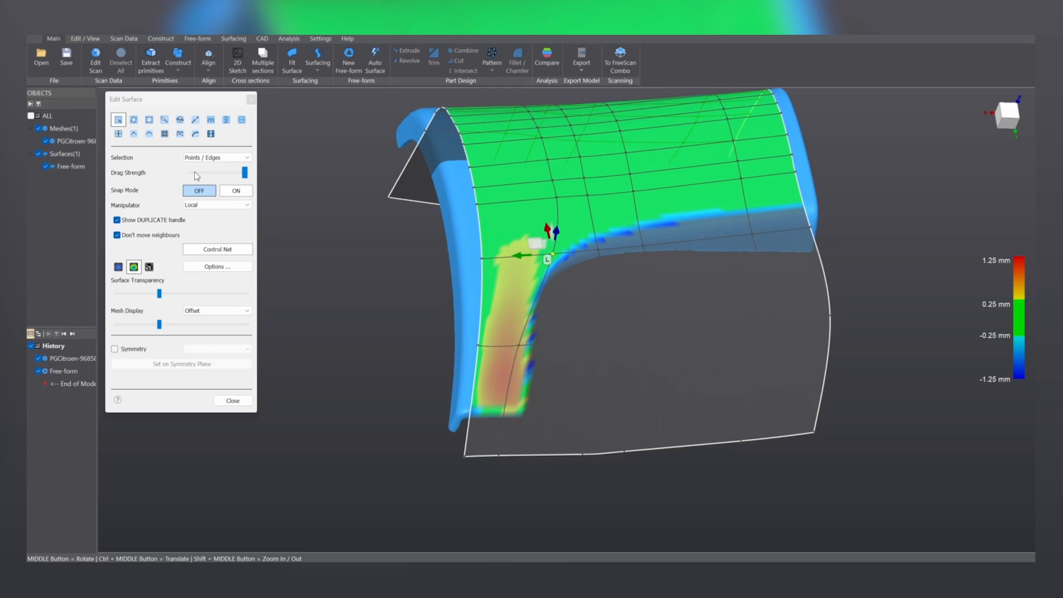
{"action": "left_click", "coordinate": [237, 191]}
{"action": "left_click_drag", "start_coordinate": [553, 255], "coordinate": [549, 257]}
{"action": "middle_click_drag", "start_coordinate": [551, 324], "coordinate": [505, 317]}
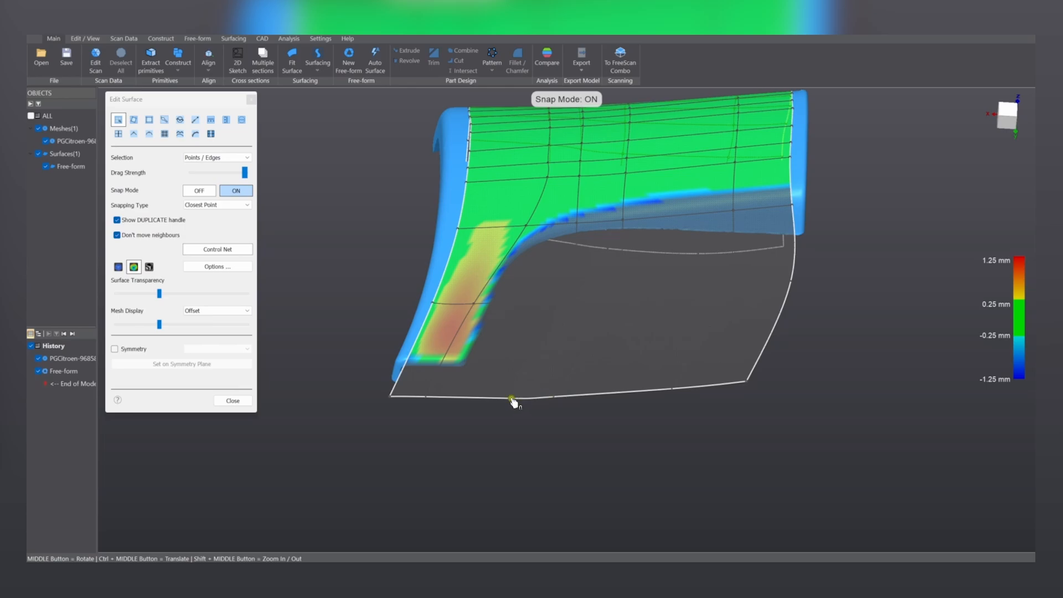
Turn snapping off and reposition the end border's next point and two inner points of the leg's middle row to even out the grid.
{"action": "left_click", "coordinate": [208, 191]}
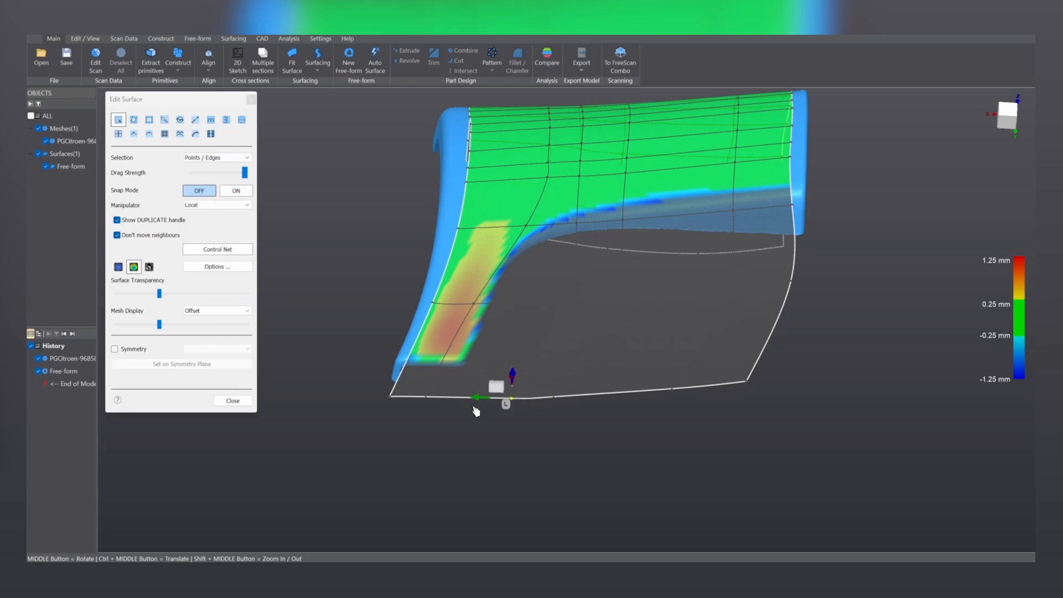
{"action": "left_click_drag", "start_coordinate": [481, 401], "coordinate": [466, 401]}
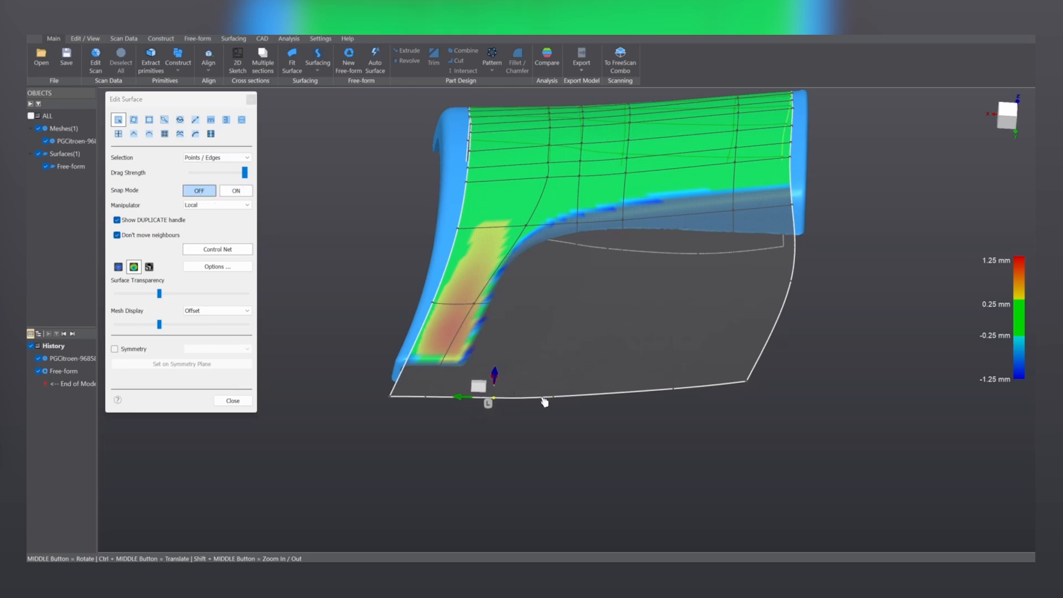
{"action": "middle_click_drag", "start_coordinate": [544, 403], "coordinate": [576, 426]}
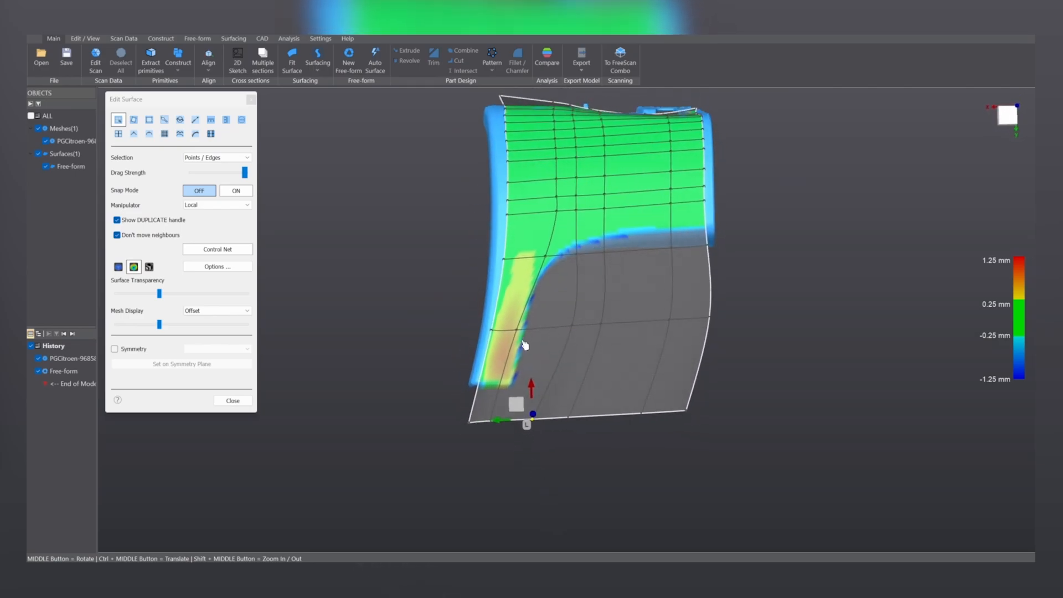
{"action": "left_click", "coordinate": [572, 327]}
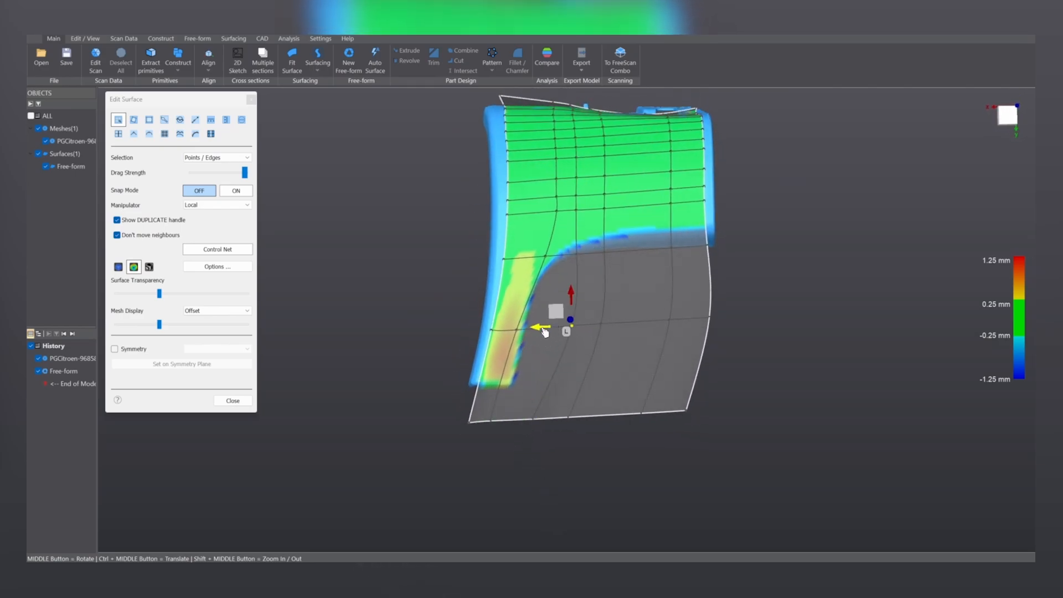
{"action": "mouse_move", "coordinate": [544, 331]}
{"action": "left_mouse_down"}
{"action": "mouse_move", "coordinate": [525, 330]}
{"action": "mouse_move", "coordinate": [562, 331]}
{"action": "left_mouse_up"}
{"action": "left_click", "coordinate": [601, 327]}
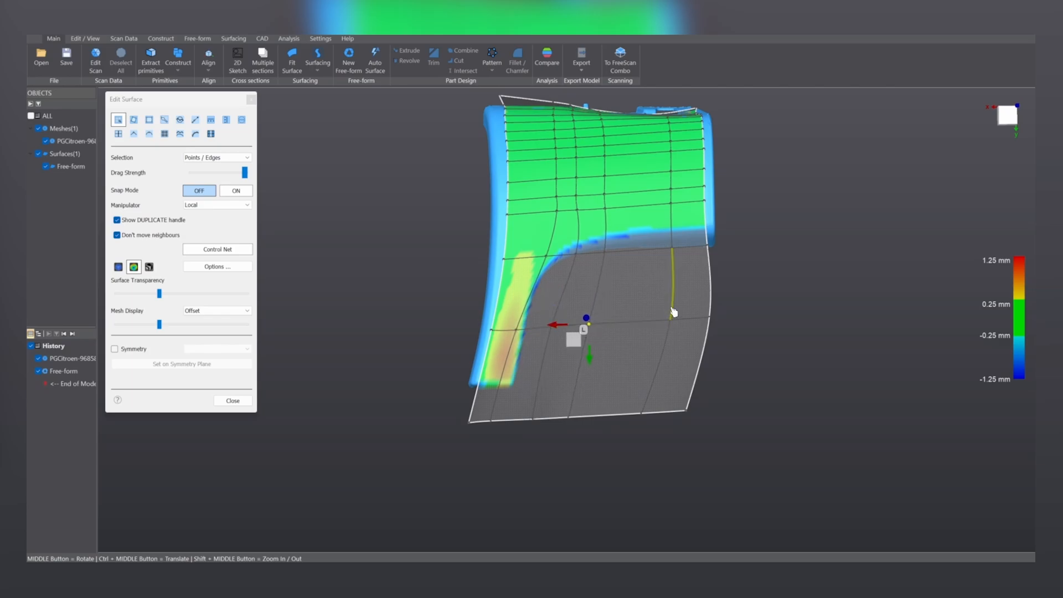
Select the end border's segment at the leg tip and nudge it along its normal to improve the fit.
{"action": "middle_click_drag", "start_coordinate": [526, 343], "coordinate": [502, 364]}
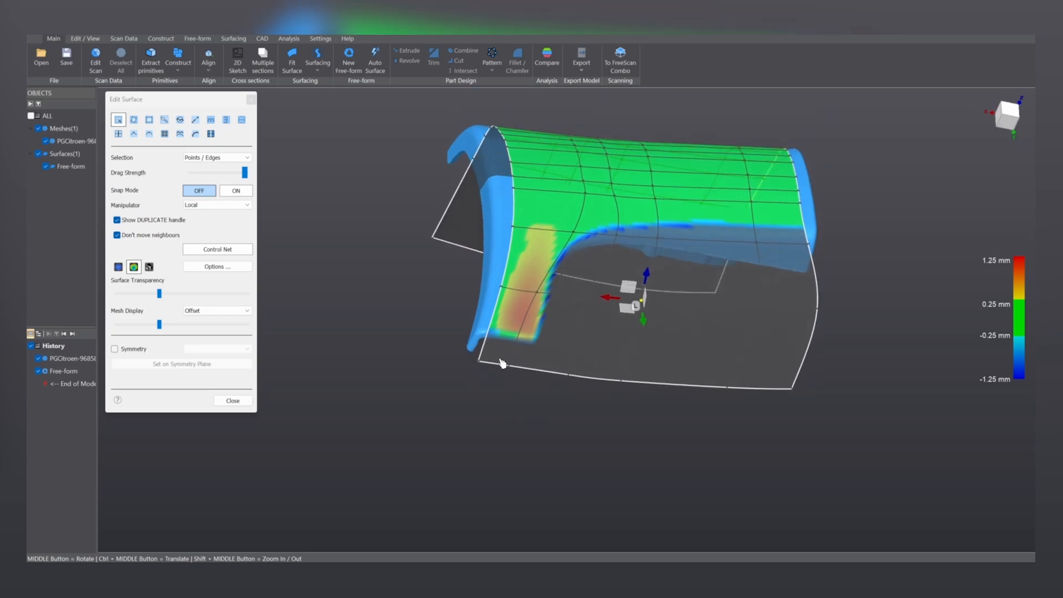
{"action": "left_click", "coordinate": [493, 364]}
{"action": "left_click_drag", "start_coordinate": [502, 341], "coordinate": [504, 343]}
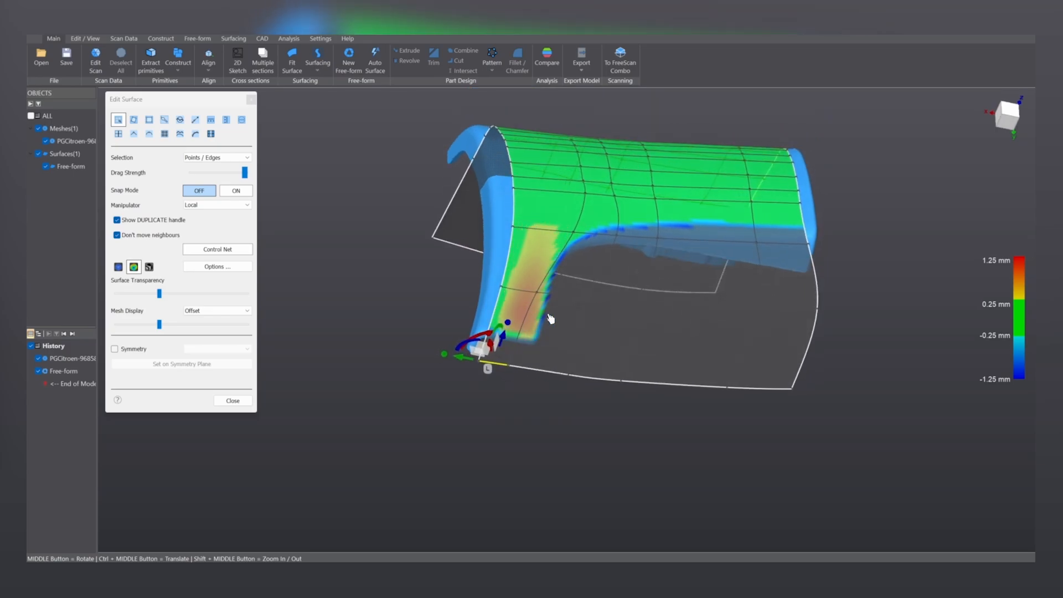
Raise the end border's segment at the leg tip slightly further along its normal.
{"action": "middle_click_drag", "start_coordinate": [550, 319], "coordinate": [506, 311]}
{"action": "left_click", "coordinate": [507, 305]}
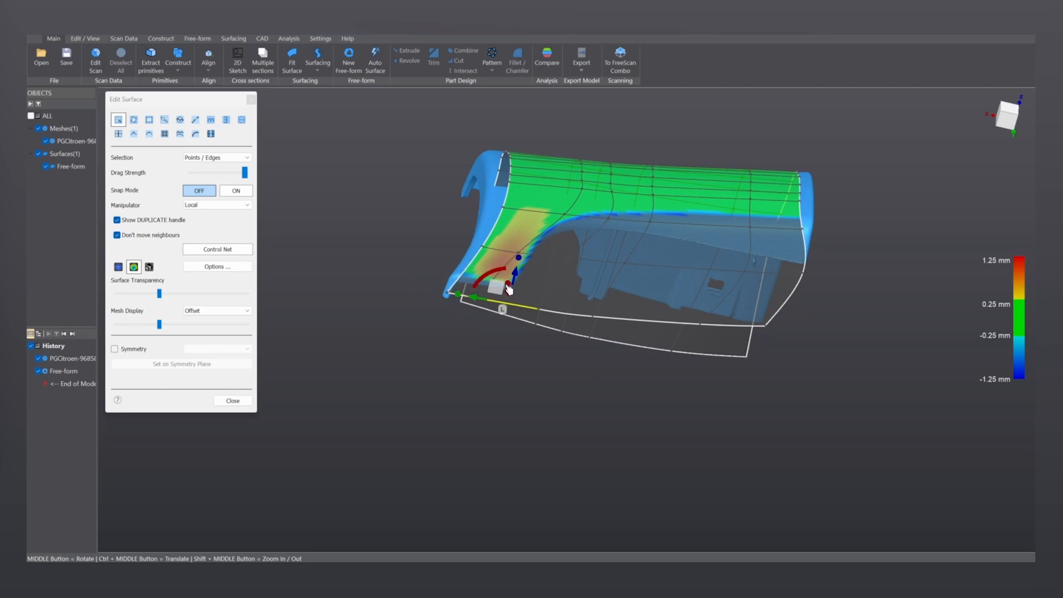
{"action": "left_click_drag", "start_coordinate": [515, 282], "coordinate": [516, 280]}
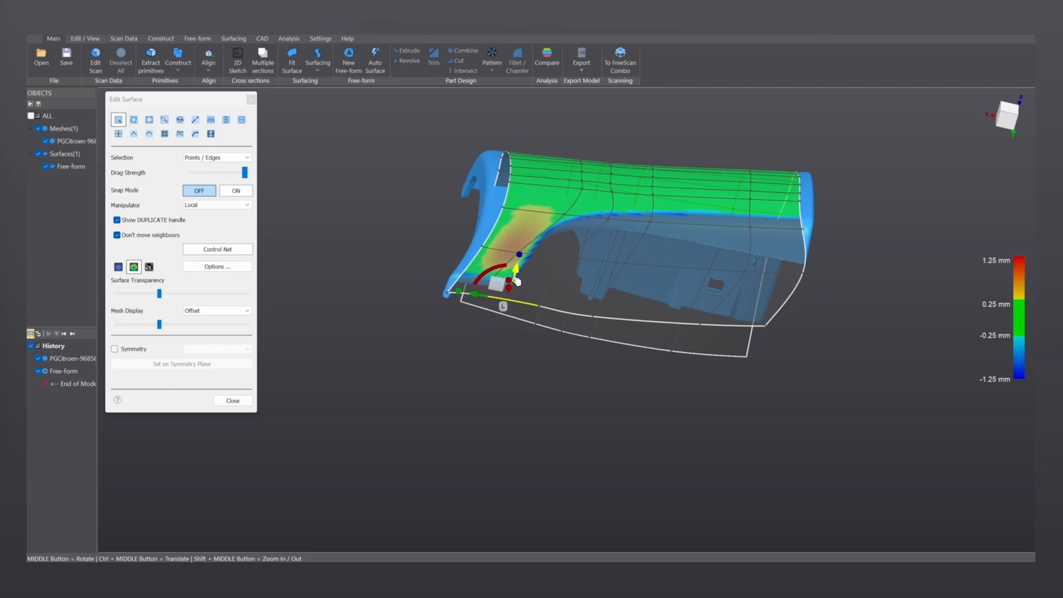
Lower the middle row's point beside the leg and its inner point on the leg along their normals.
{"action": "scroll", "coordinate": [559, 322], "scroll_direction": "up", "scroll_amount": 5}
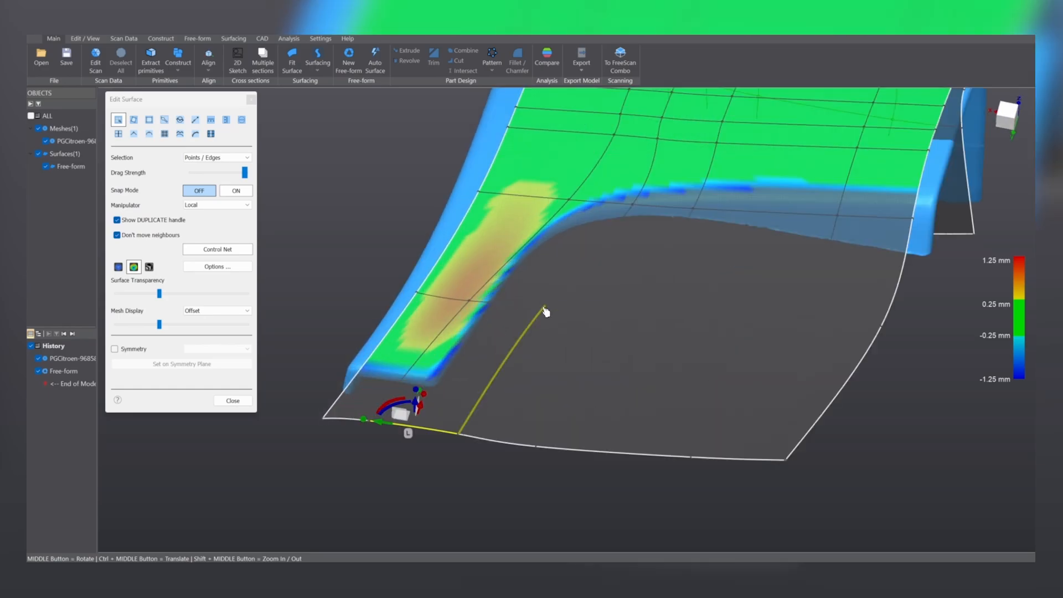
{"action": "left_click", "coordinate": [549, 293]}
{"action": "left_click_drag", "start_coordinate": [546, 285], "coordinate": [549, 295]}
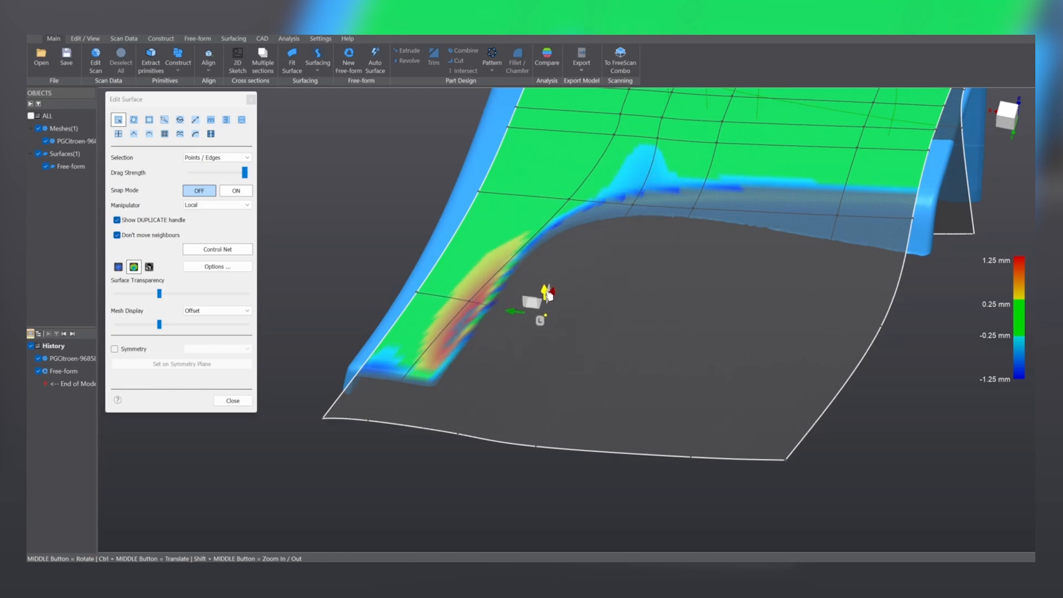
{"action": "left_click", "coordinate": [470, 303]}
{"action": "left_click_drag", "start_coordinate": [473, 280], "coordinate": [477, 282]}
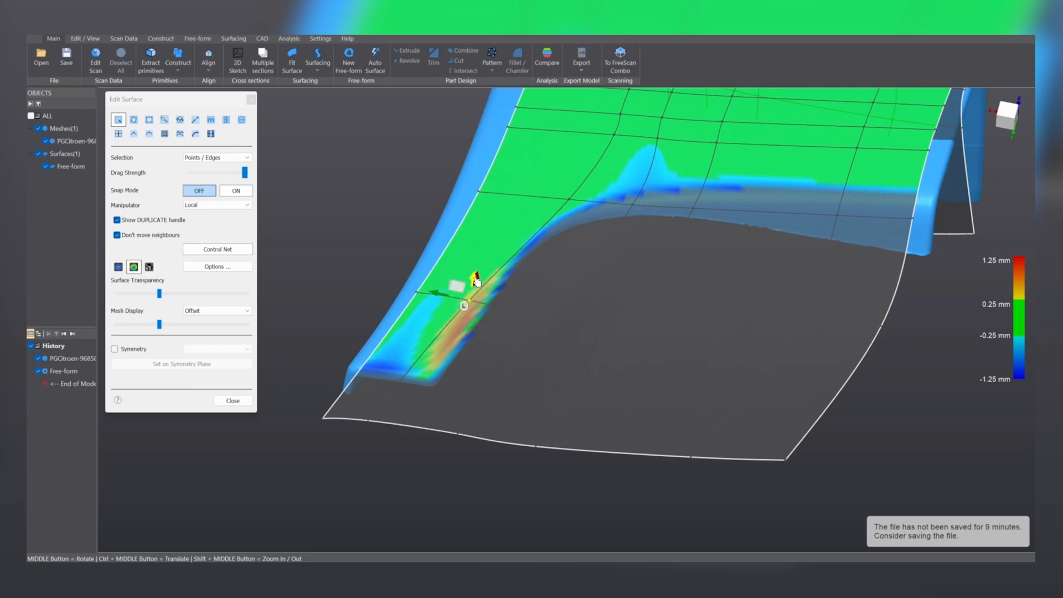
Adjust the end border's corner, second and third points near the leg tip along their normals to improve the fit.
{"action": "left_click", "coordinate": [325, 420]}
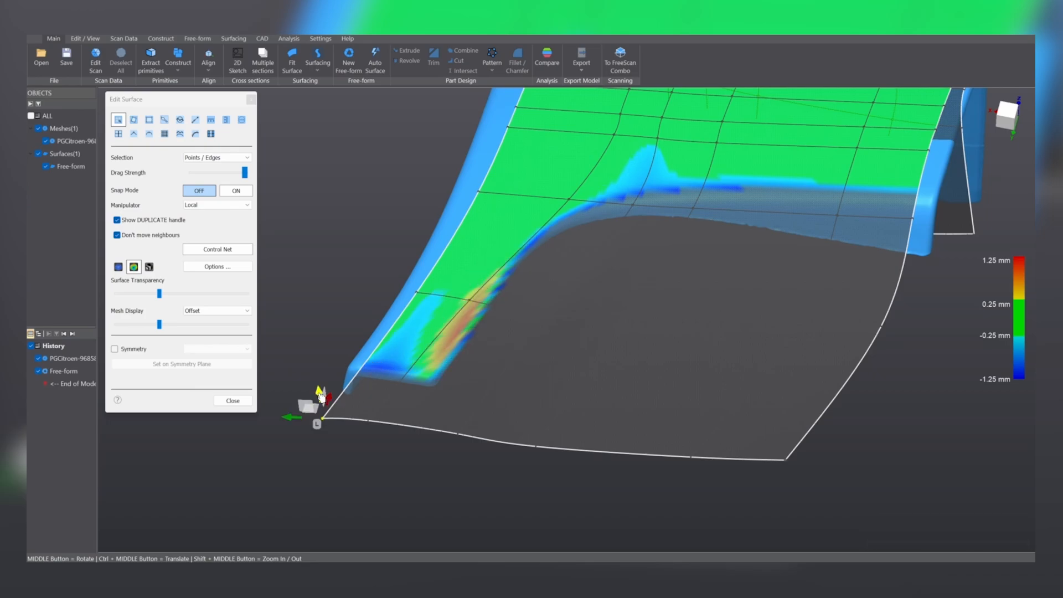
{"action": "mouse_move", "coordinate": [320, 395]}
{"action": "left_mouse_down"}
{"action": "mouse_move", "coordinate": [318, 385]}
{"action": "mouse_move", "coordinate": [328, 402]}
{"action": "left_mouse_up"}
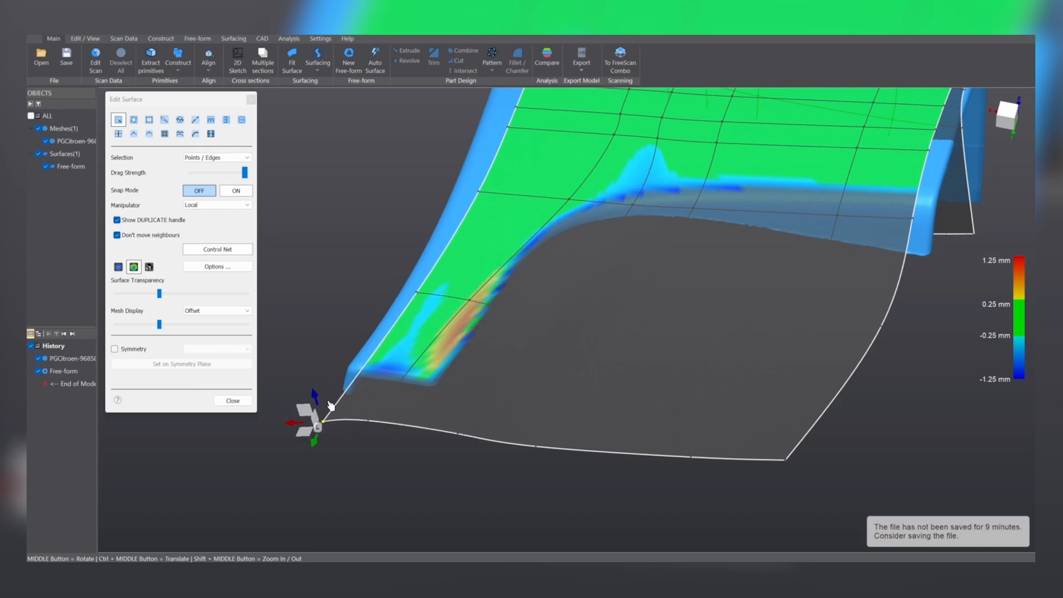
{"action": "left_click", "coordinate": [370, 422]}
{"action": "left_click_drag", "start_coordinate": [372, 403], "coordinate": [376, 403]}
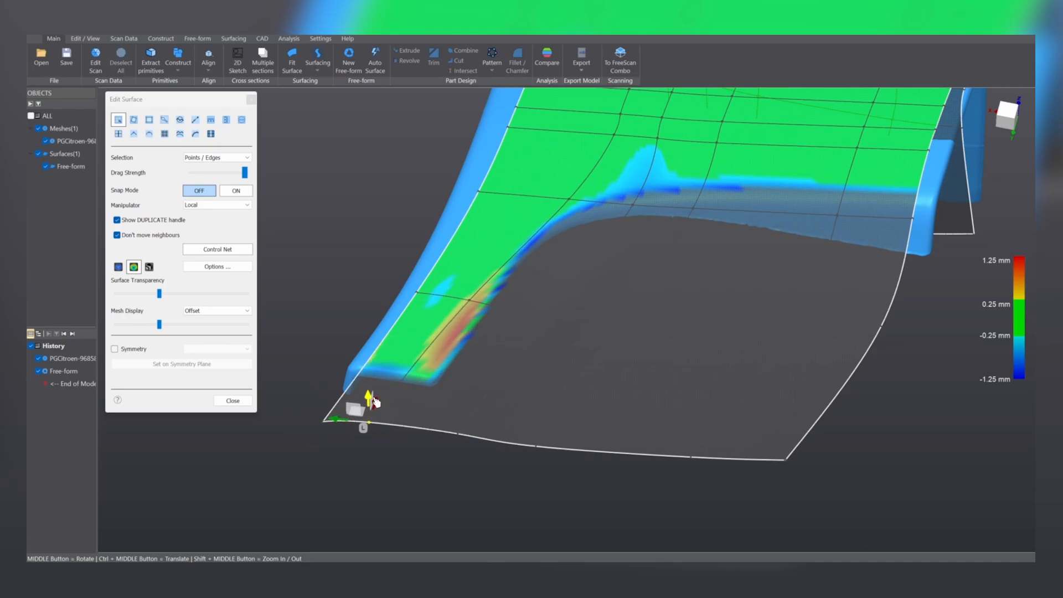
{"action": "left_click", "coordinate": [459, 434]}
{"action": "left_click_drag", "start_coordinate": [463, 415], "coordinate": [465, 408]}
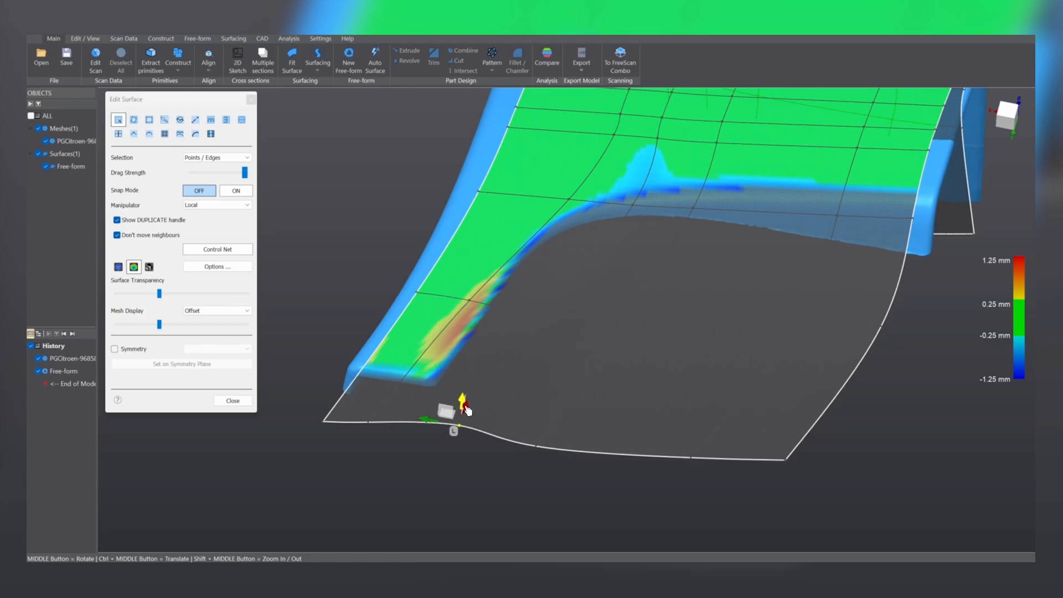
Raise the middle row's point beside the leg, the end border's corner point and the inner leg point along their normals.
{"action": "middle_click_drag", "start_coordinate": [466, 412], "coordinate": [541, 339]}
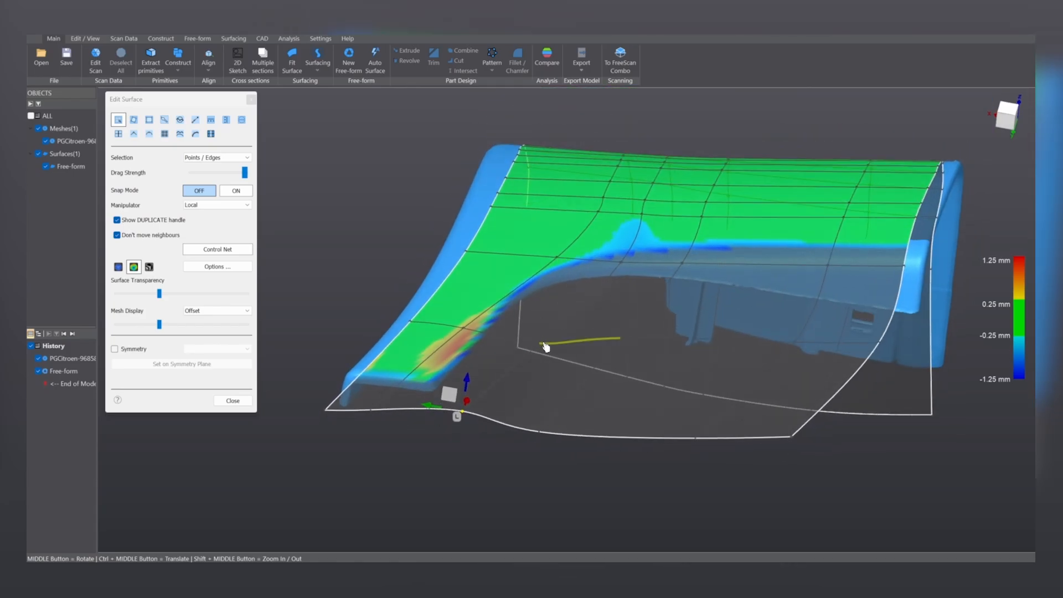
{"action": "left_click", "coordinate": [545, 345]}
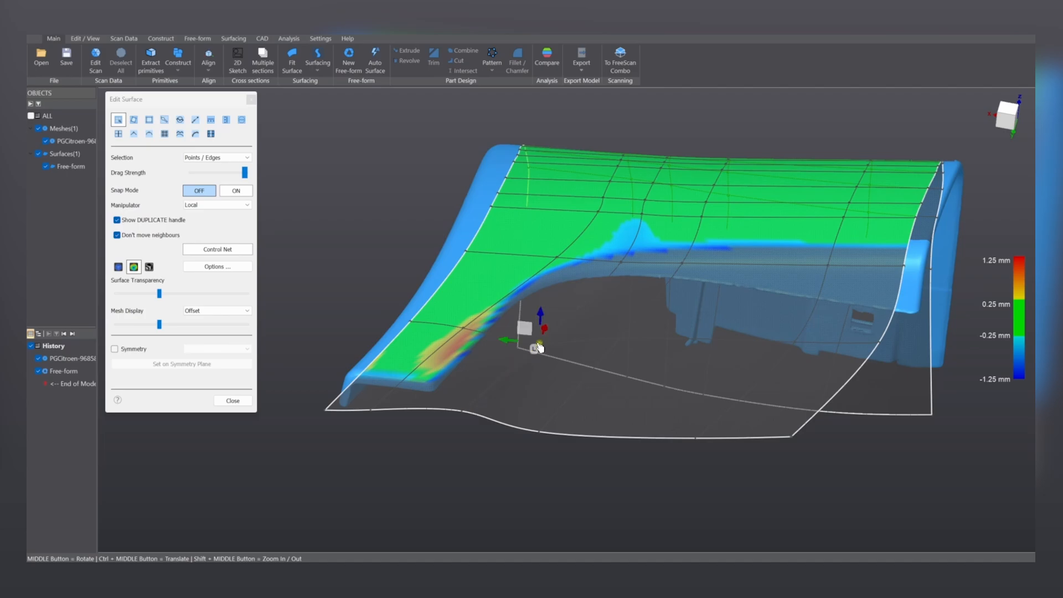
{"action": "left_click_drag", "start_coordinate": [542, 323], "coordinate": [542, 314]}
{"action": "left_click", "coordinate": [325, 409]}
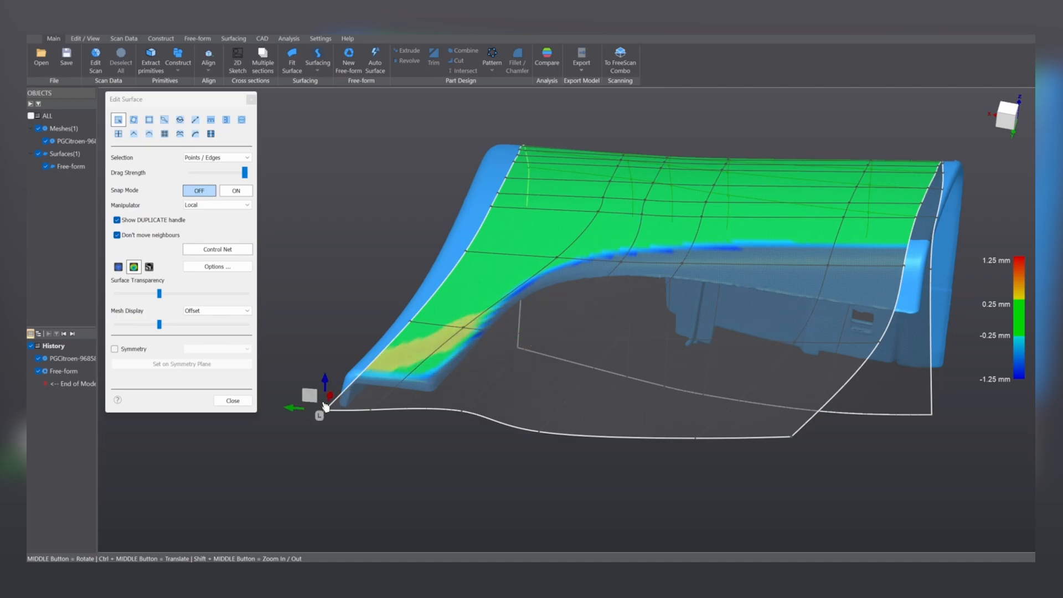
{"action": "left_click_drag", "start_coordinate": [328, 390], "coordinate": [329, 389]}
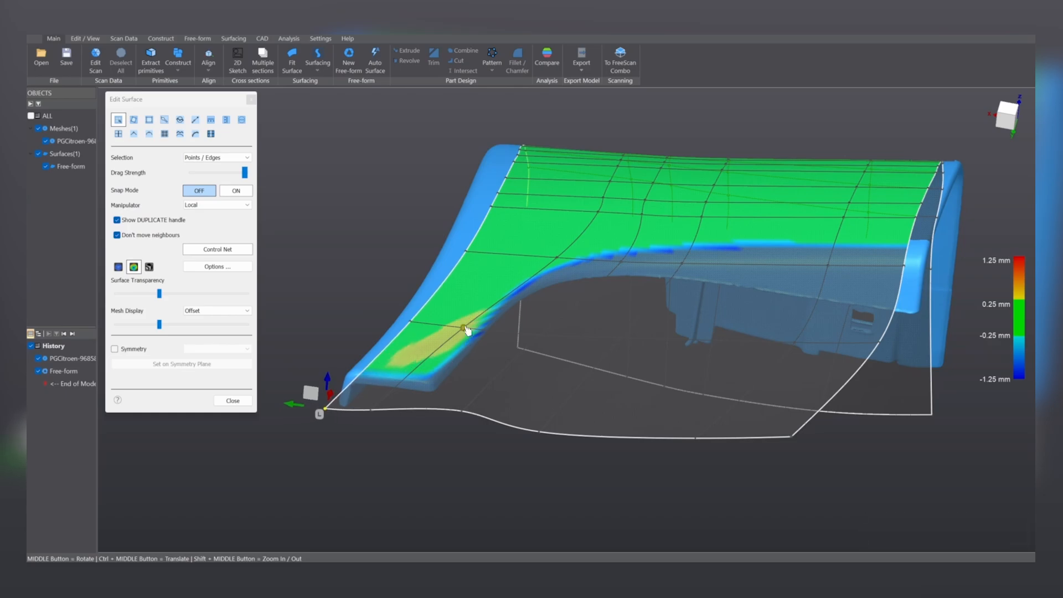
{"action": "left_click", "coordinate": [466, 326]}
{"action": "left_click_drag", "start_coordinate": [469, 304], "coordinate": [468, 303]}
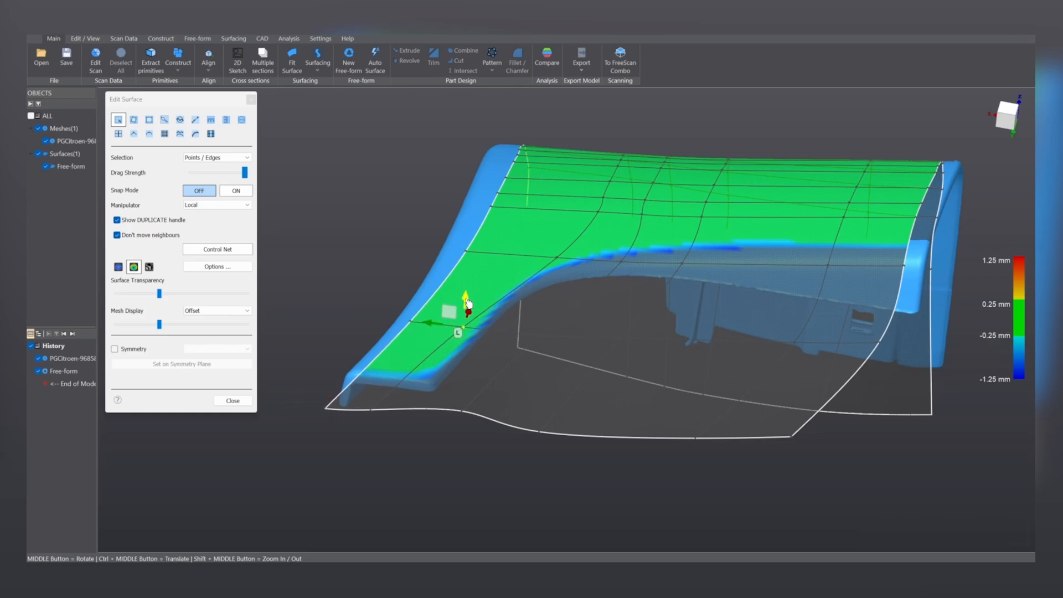
Examine the surface's flow with zebra stripes, and switch back to the deviation colour map.
{"action": "middle_click_drag", "start_coordinate": [381, 253], "coordinate": [850, 273]}
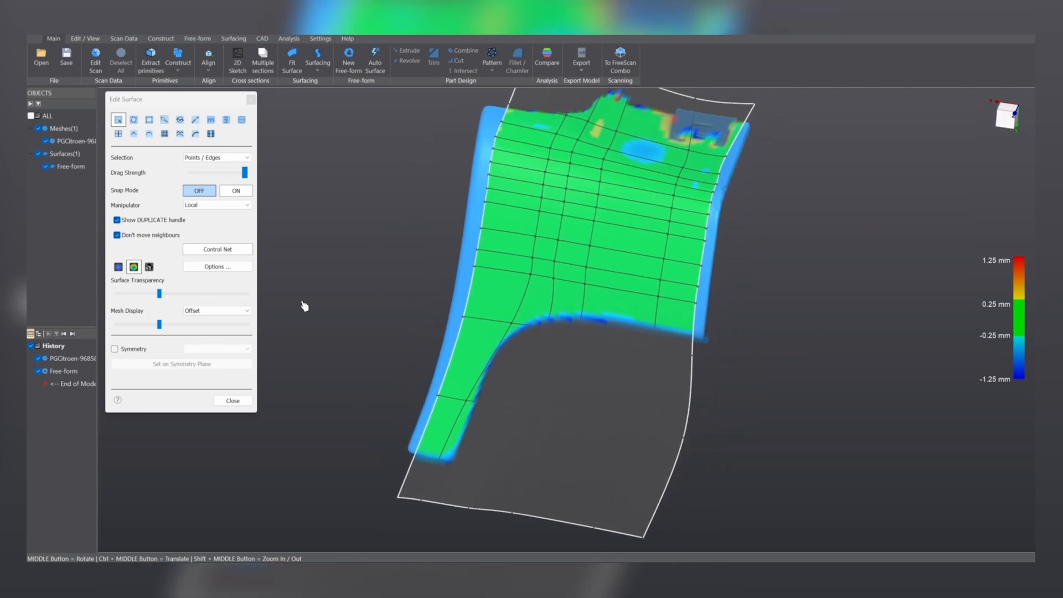
{"action": "scroll", "coordinate": [651, 346], "scroll_direction": "down", "scroll_amount": 2}
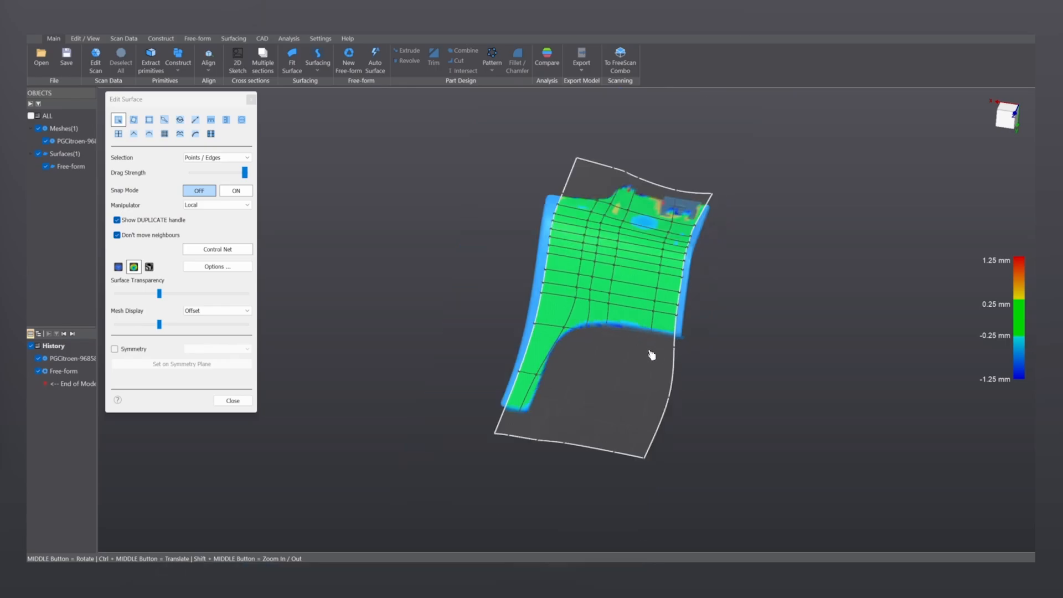
{"action": "scroll", "coordinate": [614, 391], "scroll_direction": "down", "scroll_amount": 2}
{"action": "left_click", "coordinate": [149, 267]}
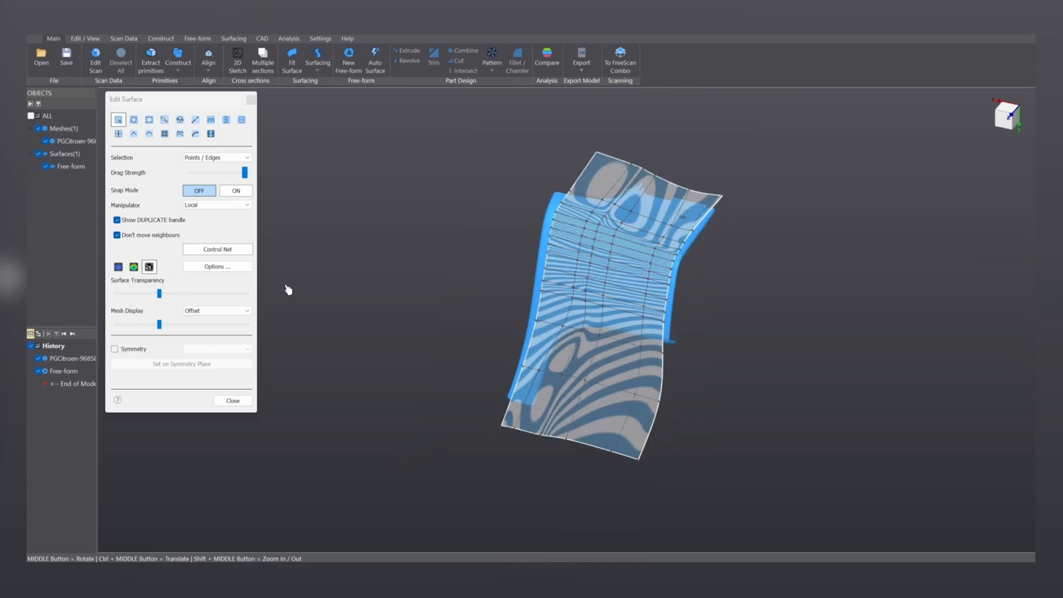
{"action": "middle_click_drag", "start_coordinate": [743, 301], "coordinate": [774, 267]}
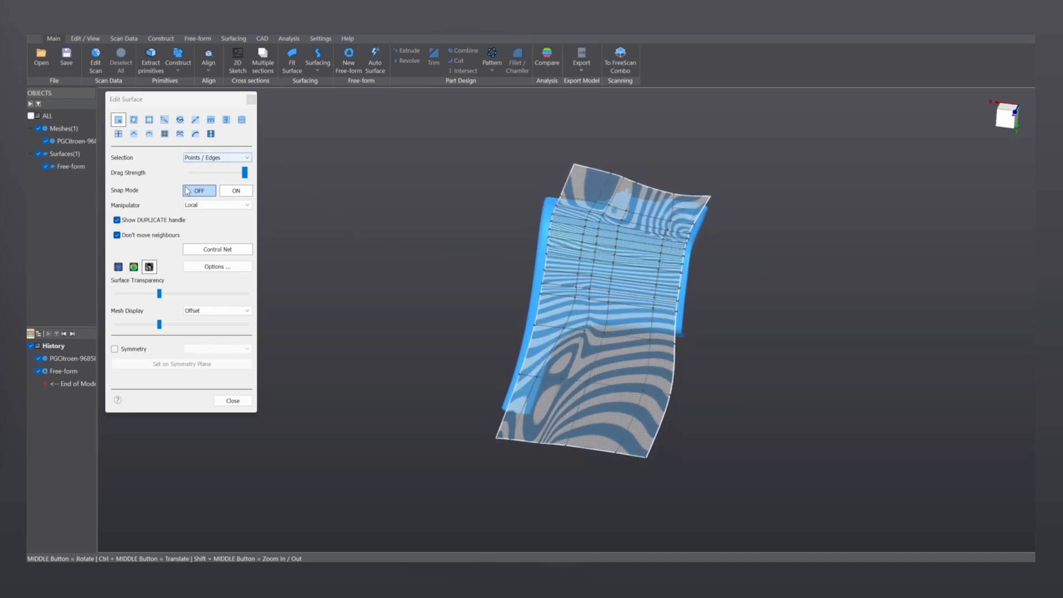
{"action": "left_click", "coordinate": [138, 269]}
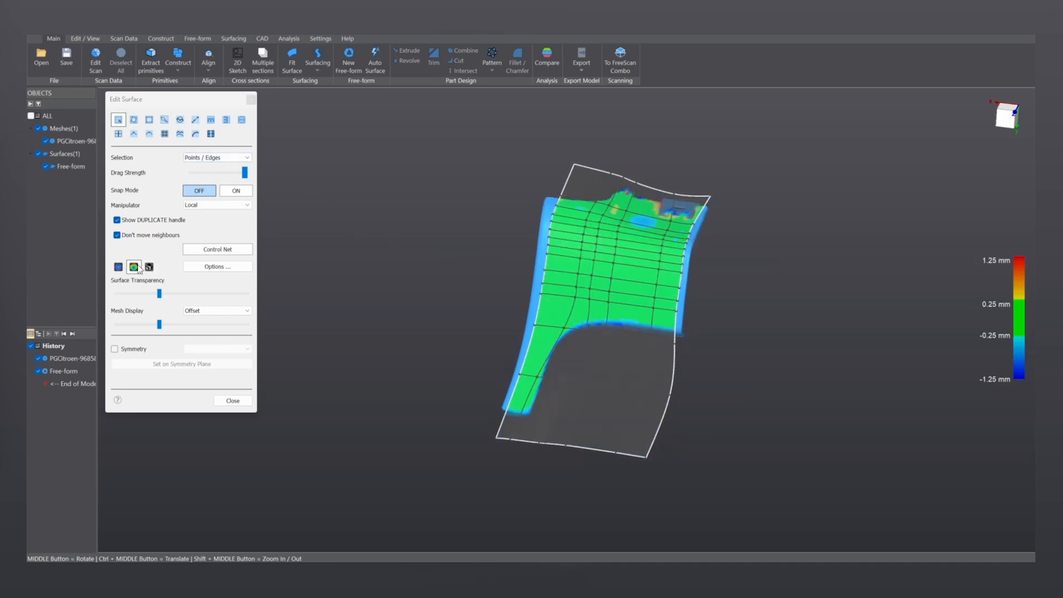
Apply smoothing to the whole free-form surface twice.
{"action": "left_click", "coordinate": [176, 134]}
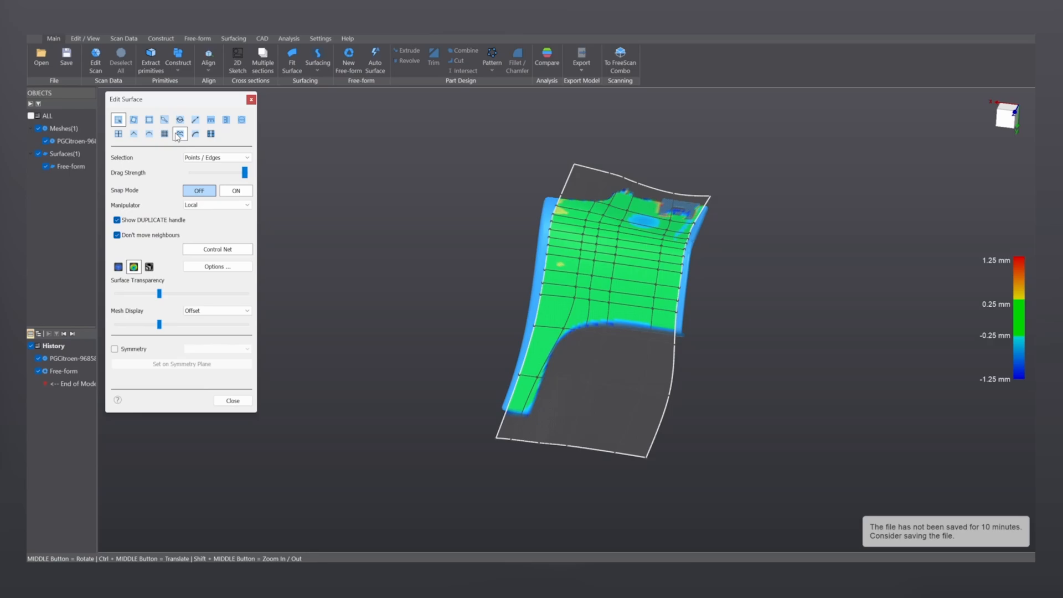
{"action": "left_click", "coordinate": [175, 133]}
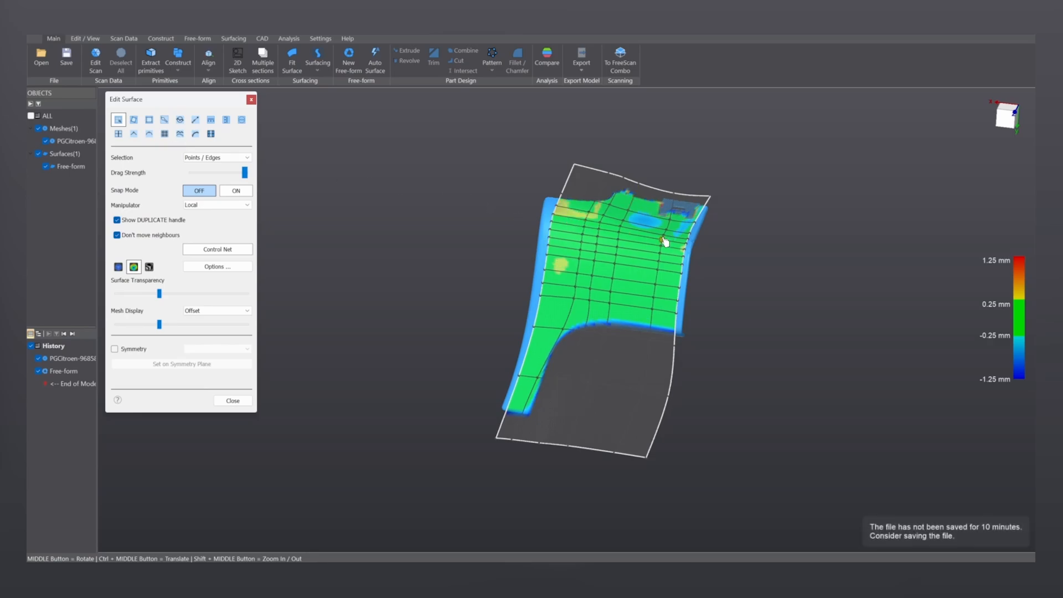
{"action": "middle_click_drag", "start_coordinate": [665, 241], "coordinate": [623, 243]}
{"action": "scroll", "coordinate": [619, 183], "scroll_direction": "up", "scroll_amount": 3}
{"action": "middle_click_drag", "start_coordinate": [520, 235], "coordinate": [554, 243]}
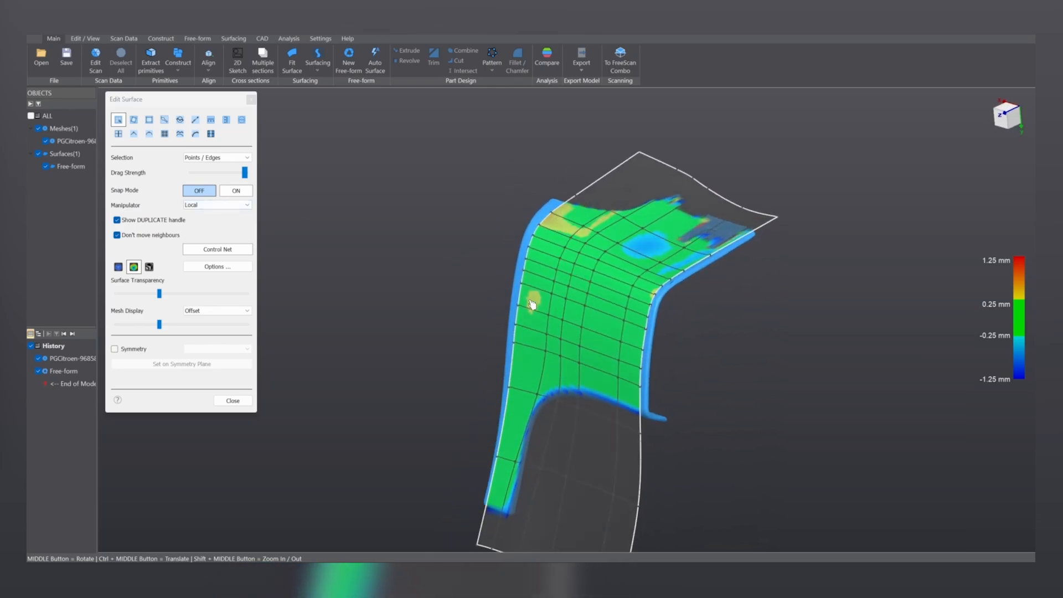
Recheck the smoothed surface with zebra stripes, and return to the deviation colour map.
{"action": "left_click", "coordinate": [149, 267]}
{"action": "middle_click_drag", "start_coordinate": [368, 325], "coordinate": [409, 348]}
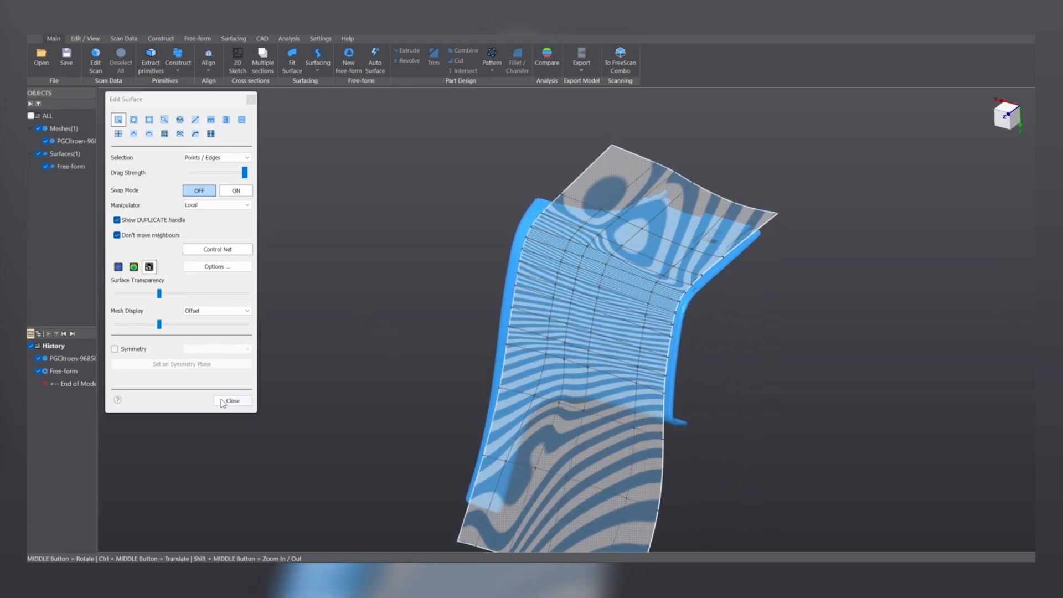
{"action": "left_click", "coordinate": [135, 268]}
{"action": "middle_click_drag", "start_coordinate": [482, 316], "coordinate": [453, 240]}
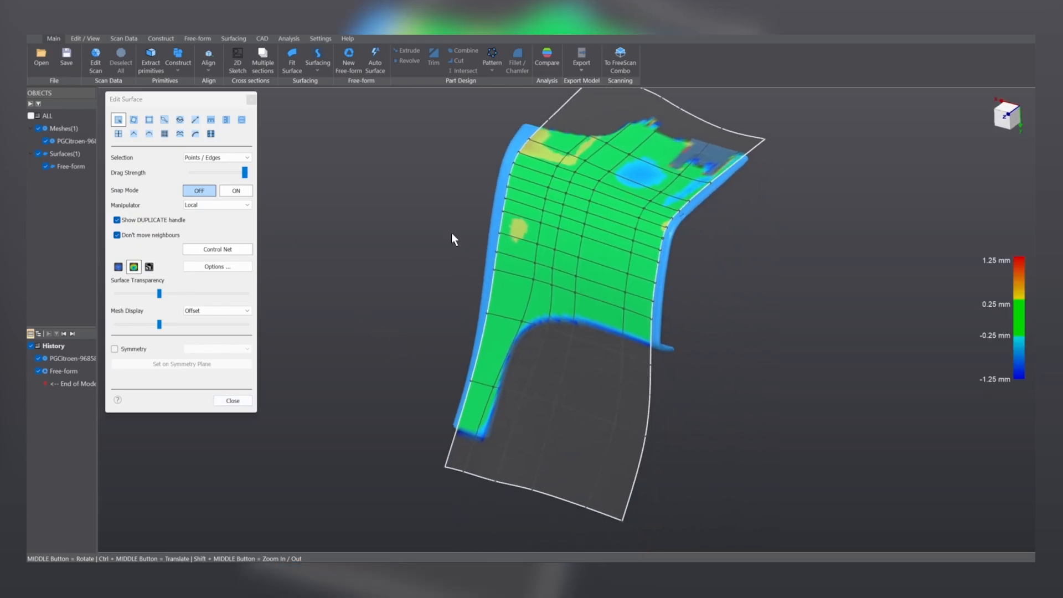
Extend the surface's two long side borders outward beyond the scan mesh and finish editing the surface.
{"action": "left_click", "coordinate": [196, 120]}
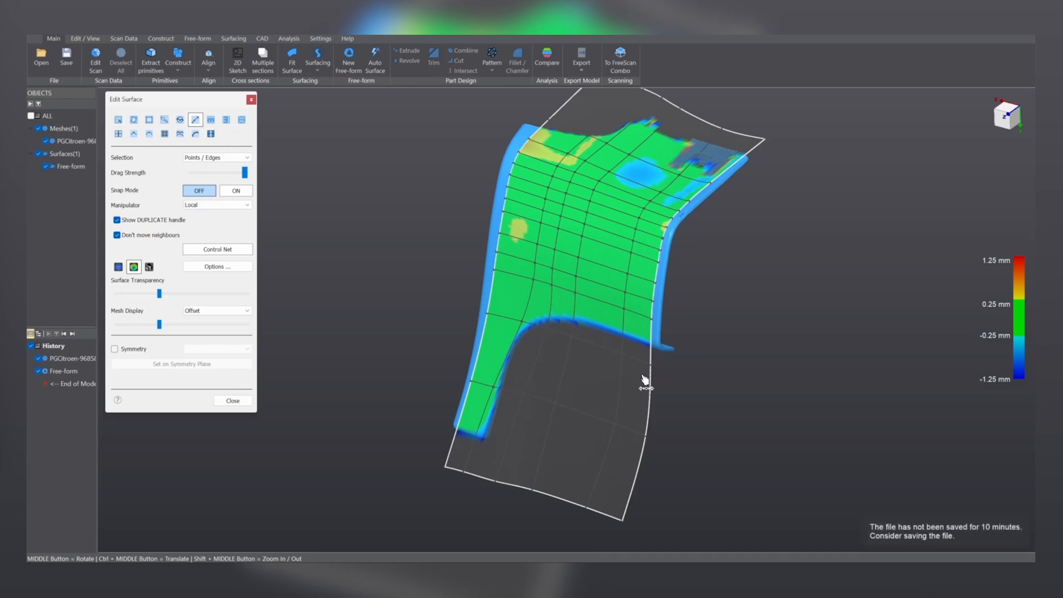
{"action": "mouse_move", "coordinate": [655, 386]}
{"action": "left_mouse_down"}
{"action": "mouse_move", "coordinate": [683, 406]}
{"action": "mouse_move", "coordinate": [667, 396]}
{"action": "left_mouse_up"}
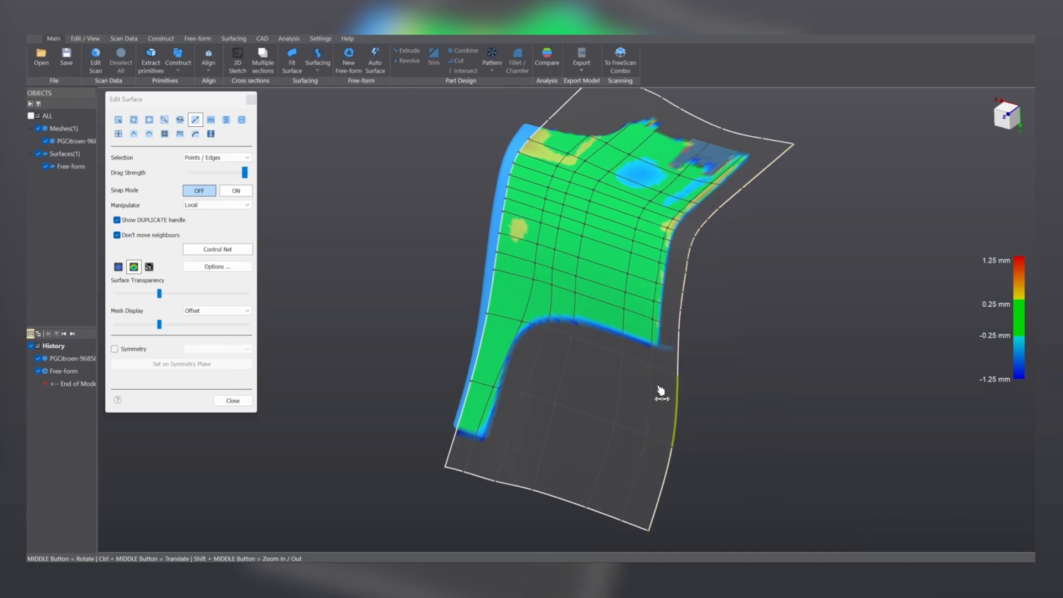
{"action": "left_click_drag", "start_coordinate": [482, 344], "coordinate": [440, 323]}
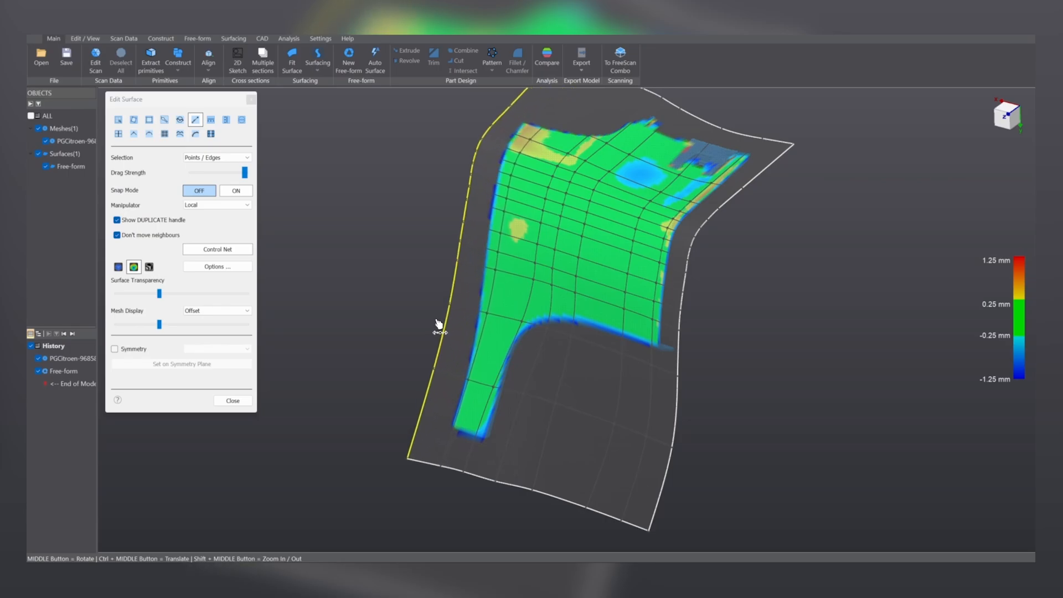
{"action": "middle_click_drag", "start_coordinate": [554, 381], "coordinate": [562, 346]}
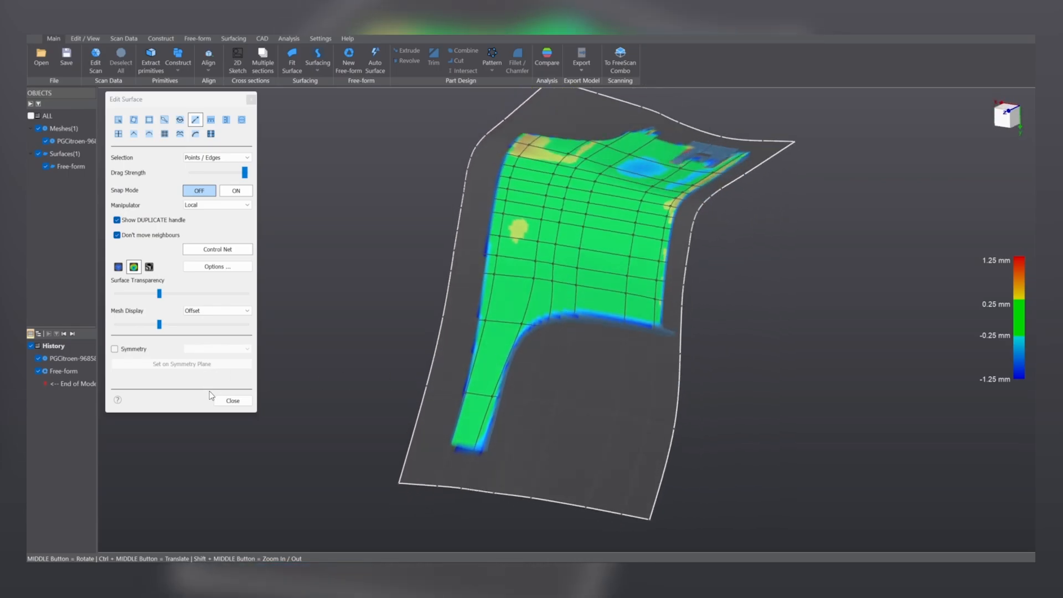
{"action": "left_click", "coordinate": [232, 401]}
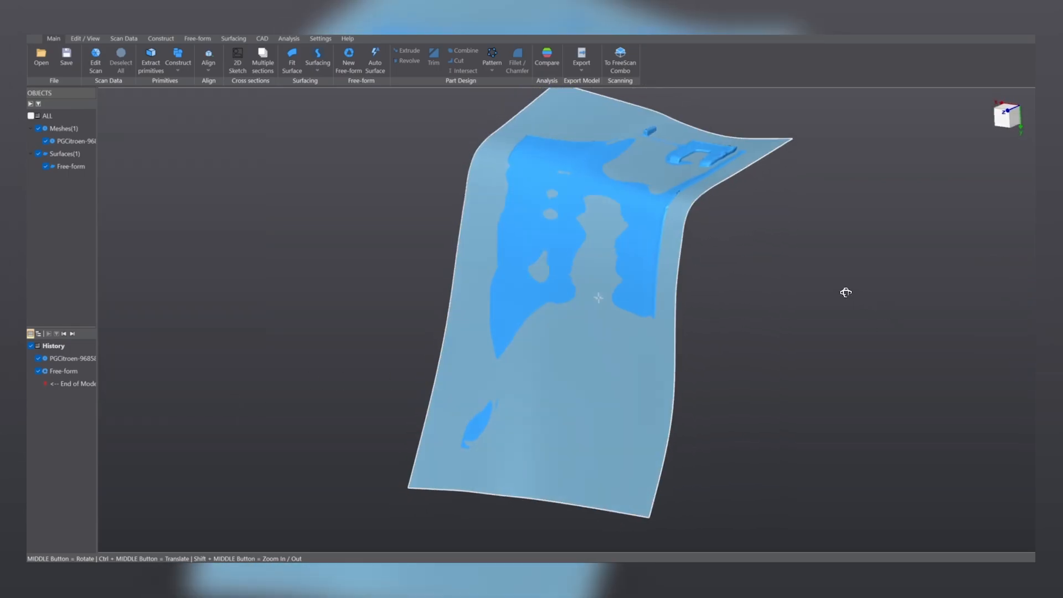
Inspect the finished outer-face surface against the scan mesh, and hide that surface.
{"action": "middle_click_drag", "start_coordinate": [842, 292], "coordinate": [758, 390]}
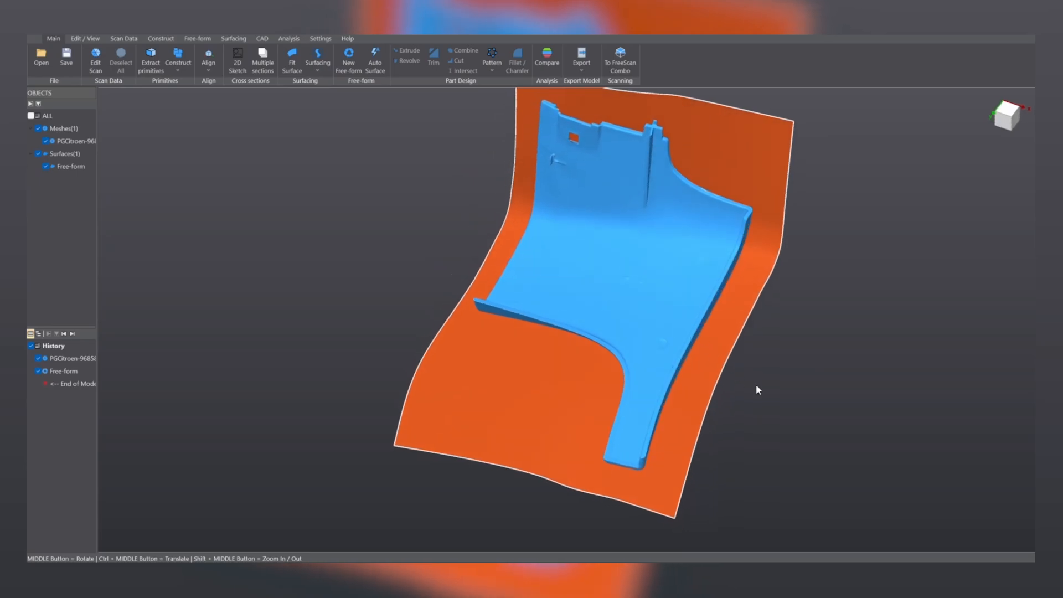
{"action": "middle_click_drag", "start_coordinate": [551, 458], "coordinate": [906, 353]}
{"action": "middle_click_drag", "start_coordinate": [557, 375], "coordinate": [531, 437]}
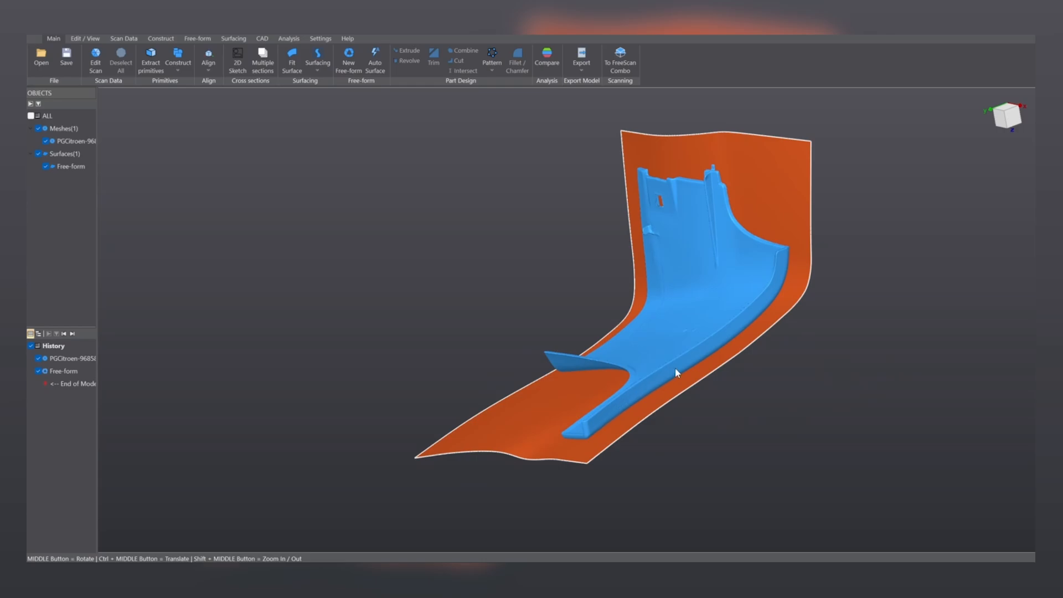
{"action": "middle_click_drag", "start_coordinate": [712, 293], "coordinate": [499, 381]}
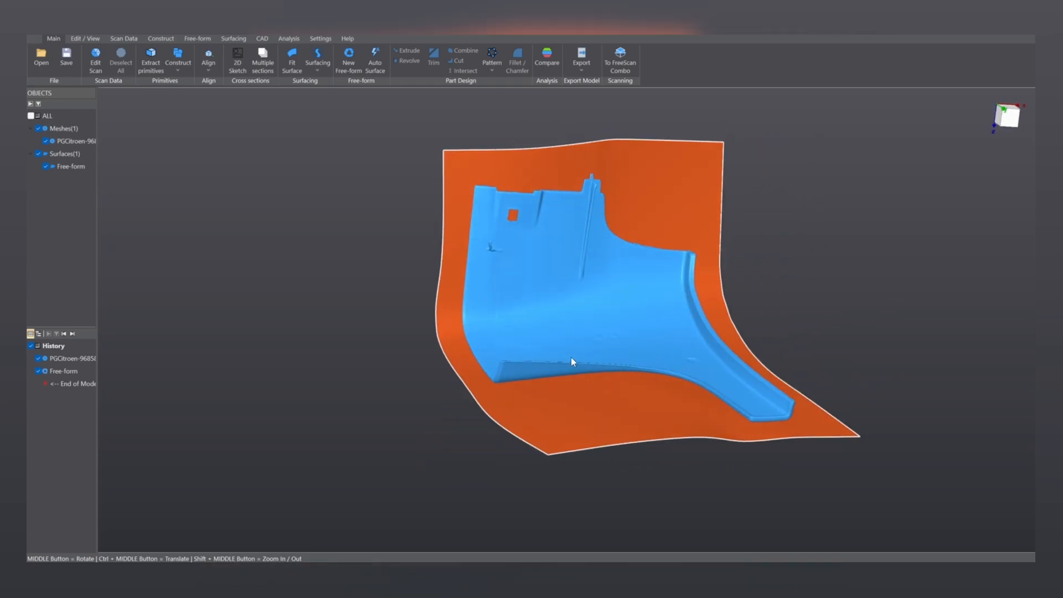
{"action": "left_click", "coordinate": [45, 166]}
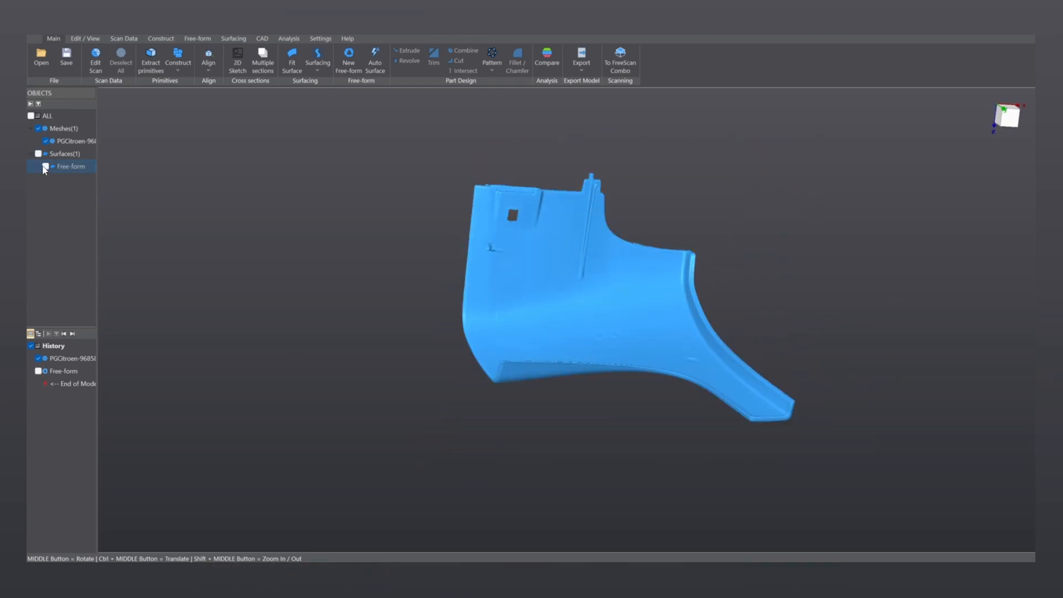
{"action": "middle_click_drag", "start_coordinate": [421, 261], "coordinate": [394, 128]}
Start a new free-form surface with Snap Mode on, place a four-corner patch at the narrow end of the side wall, and show deviation colours.
{"action": "left_click", "coordinate": [348, 63]}
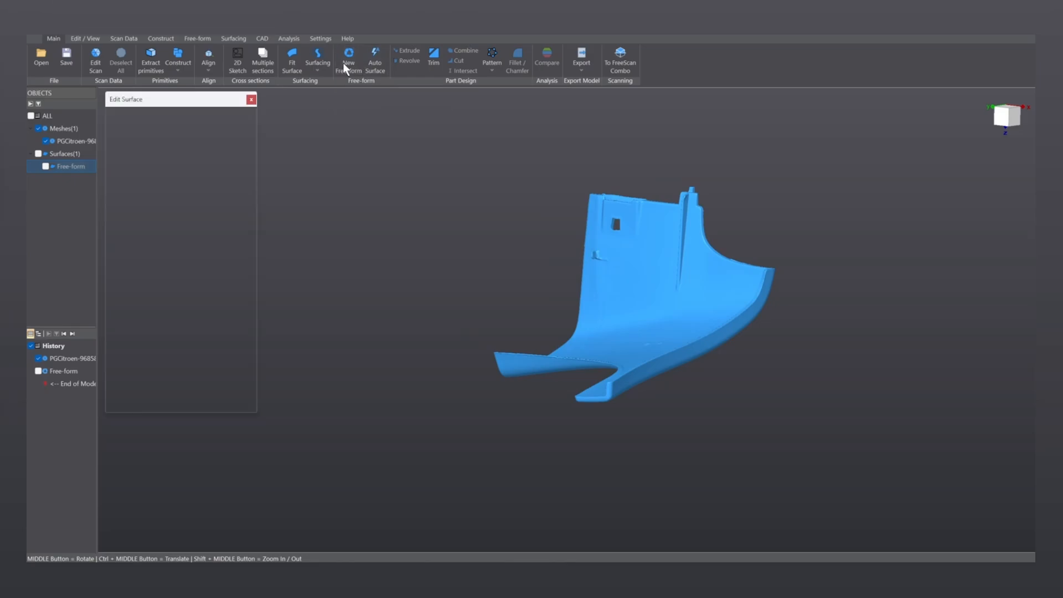
{"action": "scroll", "coordinate": [601, 407], "scroll_direction": "up", "scroll_amount": 5}
{"action": "middle_click_drag", "start_coordinate": [345, 270], "coordinate": [581, 273], "text": "ctrl"}
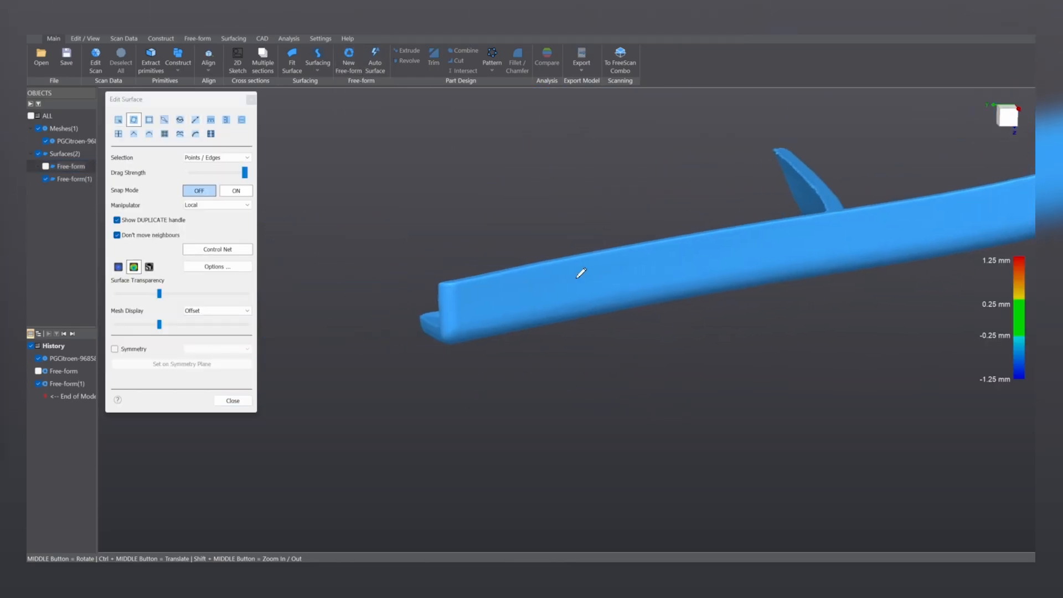
{"action": "scroll", "coordinate": [431, 281], "scroll_direction": "up", "scroll_amount": 2}
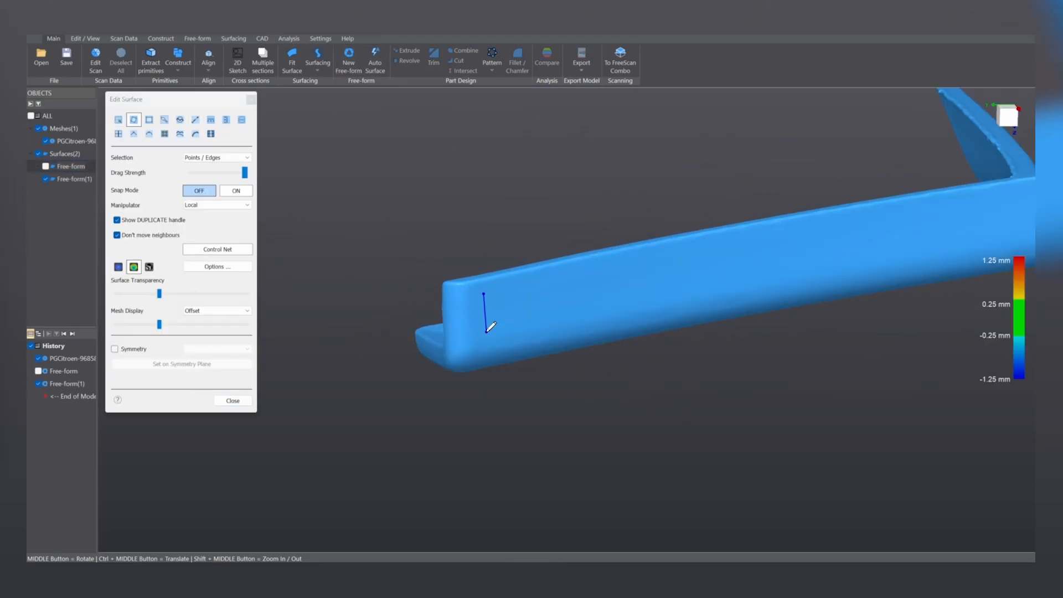
{"action": "left_click", "coordinate": [237, 190]}
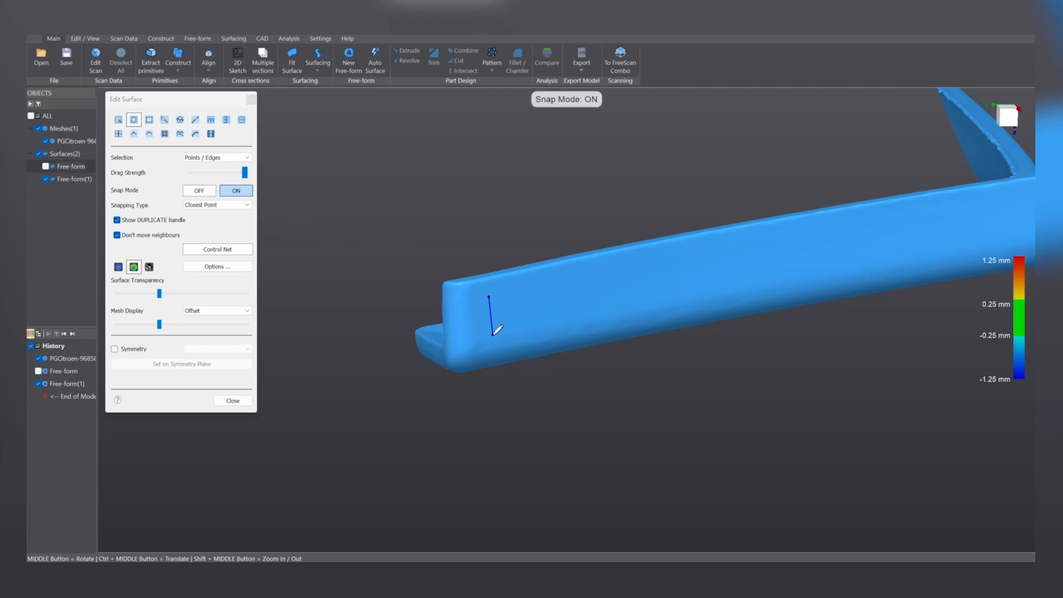
{"action": "left_click", "coordinate": [651, 301]}
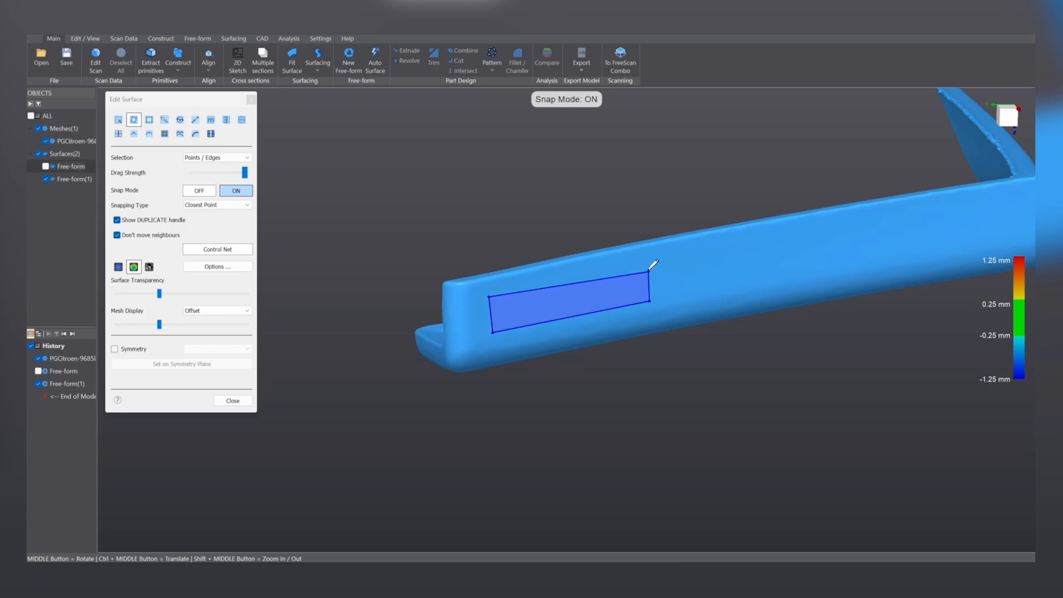
{"action": "left_click", "coordinate": [648, 265]}
{"action": "left_click", "coordinate": [139, 270]}
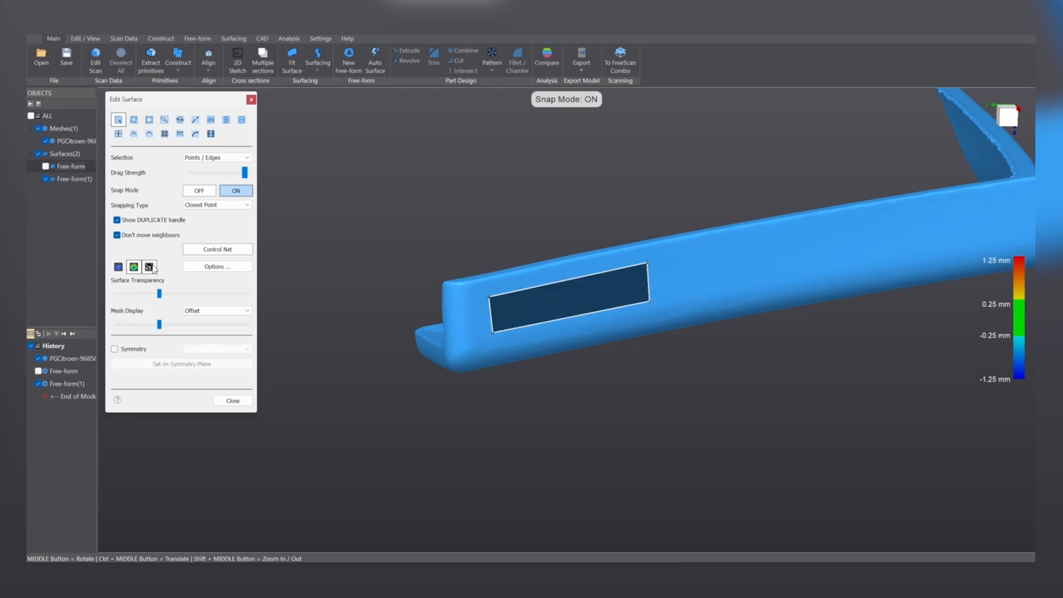
Extend the patch segment by segment along the side wall, following its curve up to the far end.
{"action": "middle_click_drag", "start_coordinate": [694, 304], "coordinate": [403, 377]}
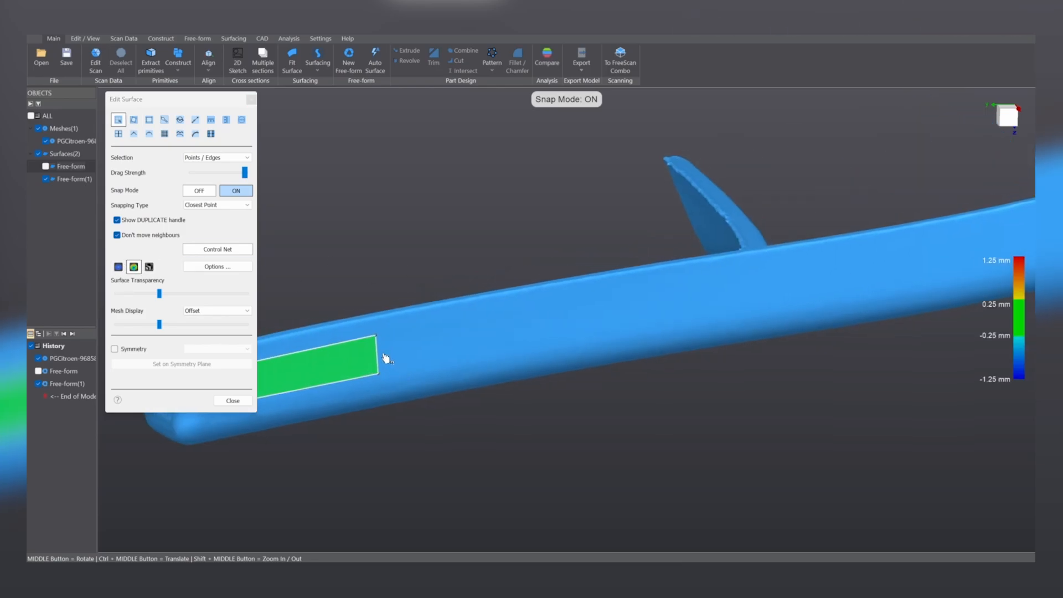
{"action": "left_click_drag", "start_coordinate": [378, 355], "coordinate": [622, 308]}
{"action": "middle_click_drag", "start_coordinate": [623, 308], "coordinate": [381, 351]}
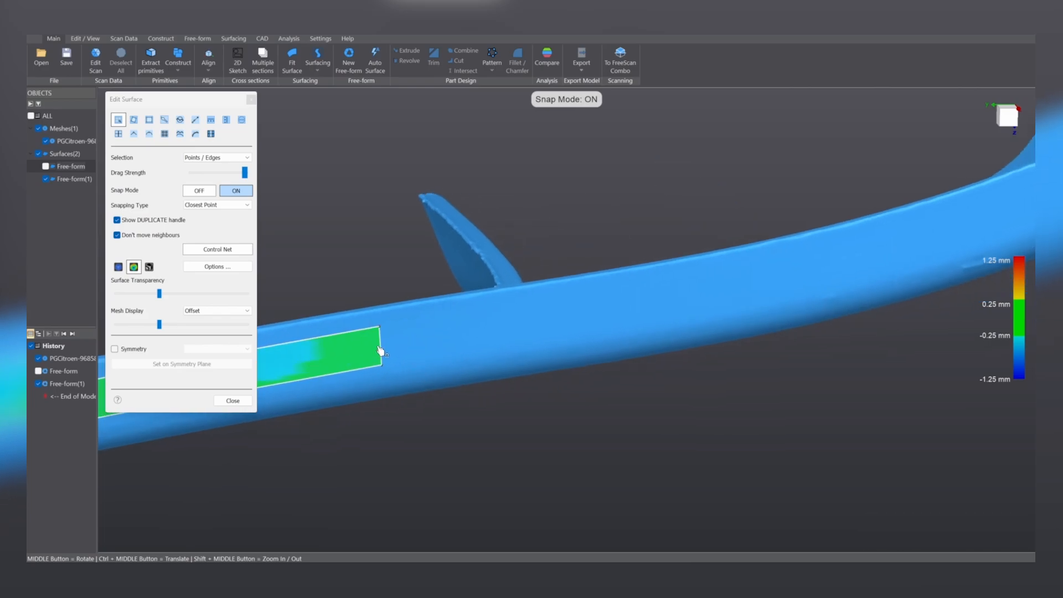
{"action": "left_click_drag", "start_coordinate": [386, 355], "coordinate": [691, 299]}
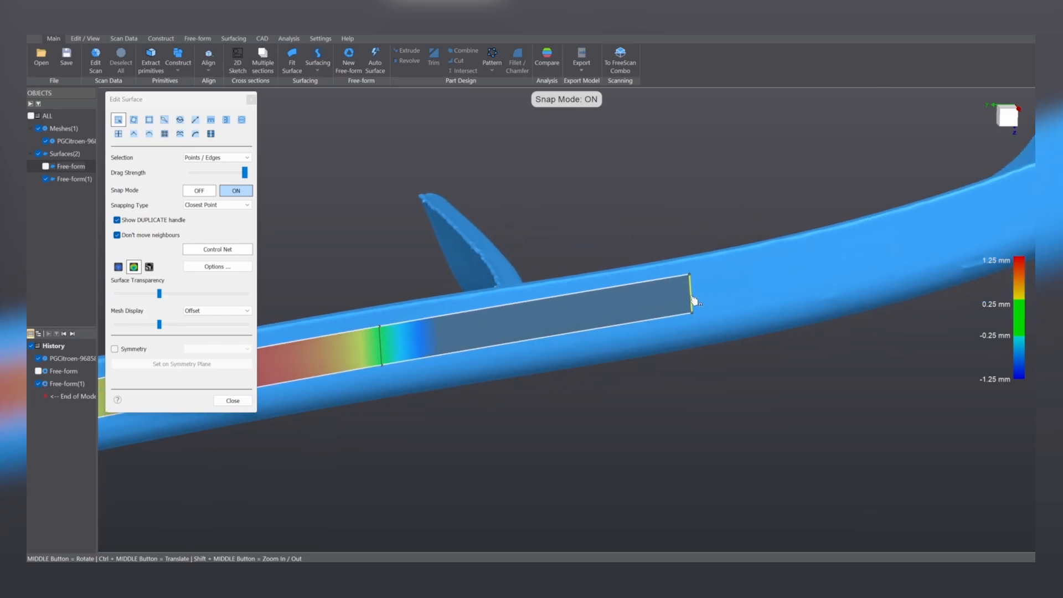
{"action": "middle_click_drag", "start_coordinate": [690, 300], "coordinate": [428, 354]}
{"action": "left_click_drag", "start_coordinate": [412, 349], "coordinate": [902, 202]}
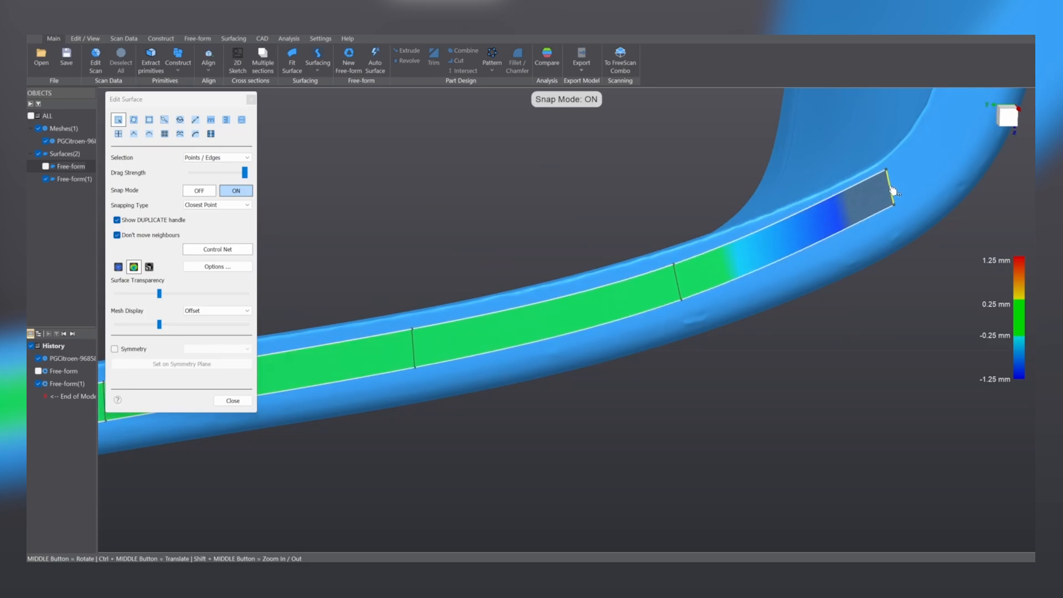
{"action": "middle_click_drag", "start_coordinate": [903, 202], "coordinate": [659, 370]}
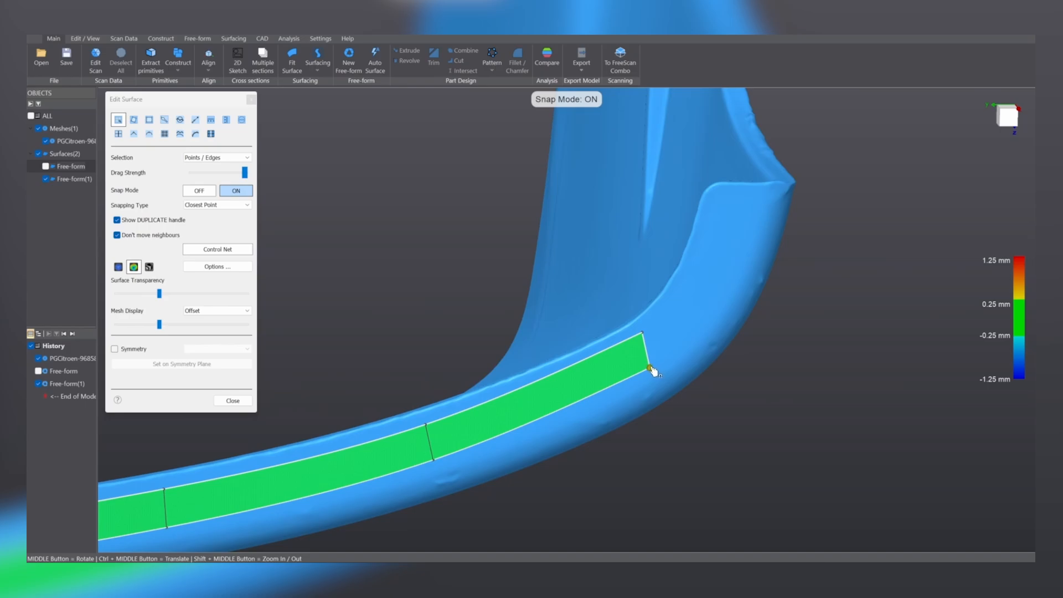
{"action": "left_click_drag", "start_coordinate": [650, 368], "coordinate": [746, 231]}
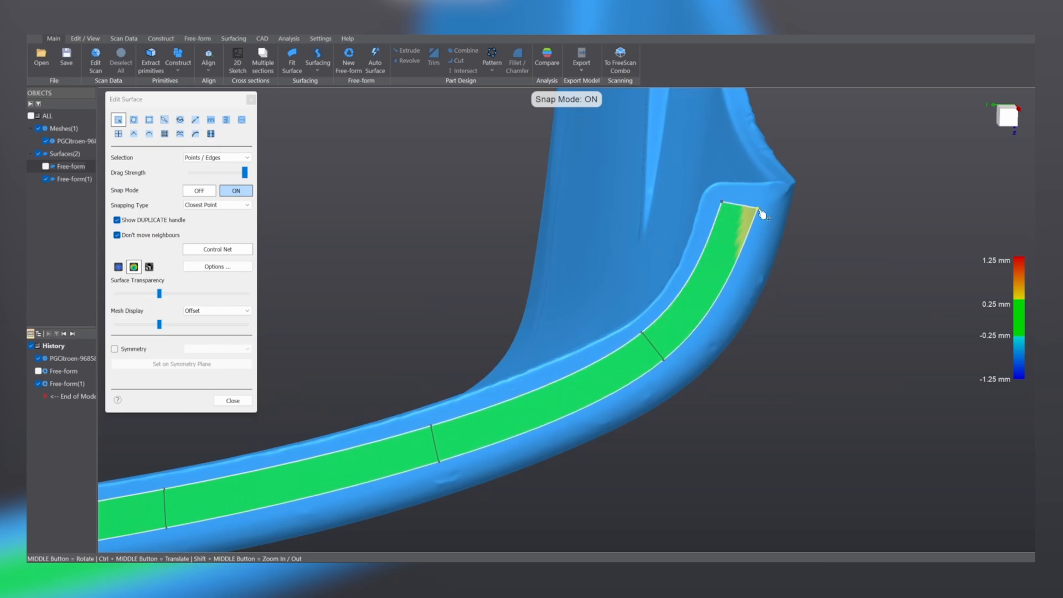
Smooth the side-wall strip, check its flow with zebra stripes, and finish editing the surface.
{"action": "scroll", "coordinate": [681, 339], "scroll_direction": "down", "scroll_amount": 3}
{"action": "middle_click_drag", "start_coordinate": [682, 339], "coordinate": [599, 305]}
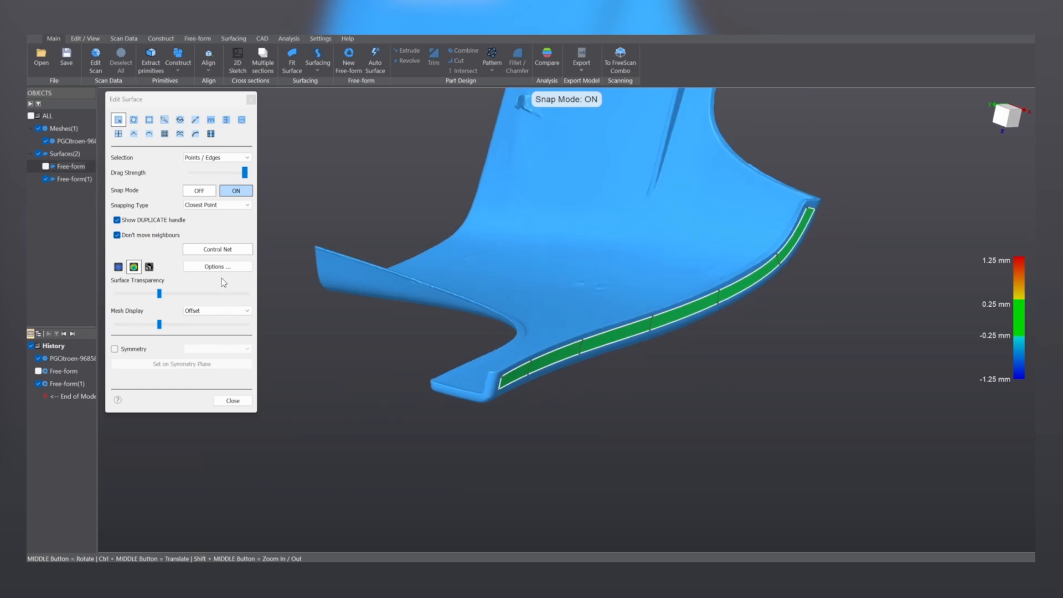
{"action": "left_click", "coordinate": [181, 135]}
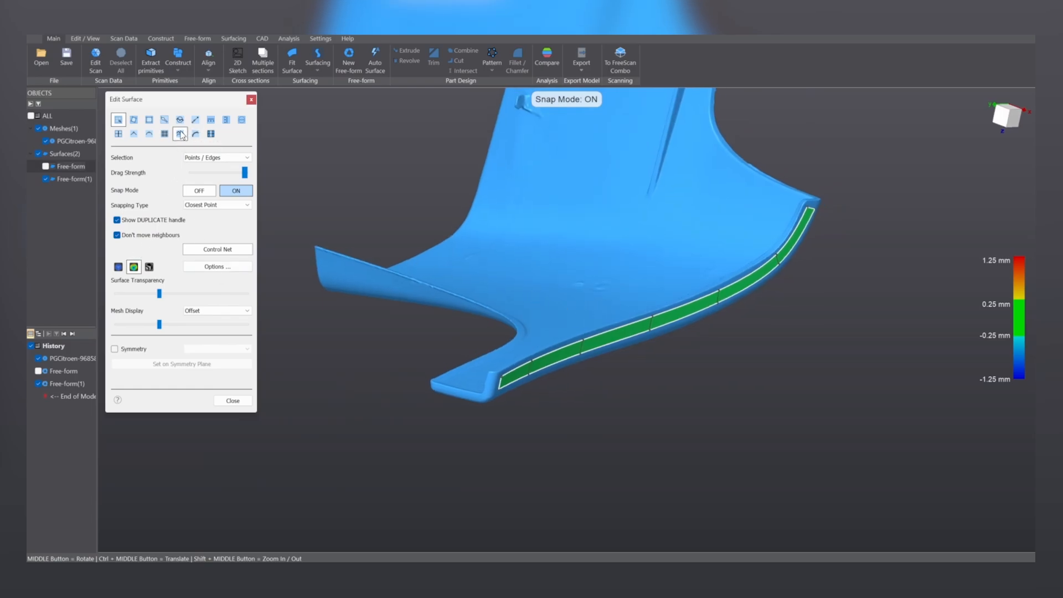
{"action": "left_click", "coordinate": [149, 268]}
{"action": "middle_click_drag", "start_coordinate": [610, 402], "coordinate": [577, 408]}
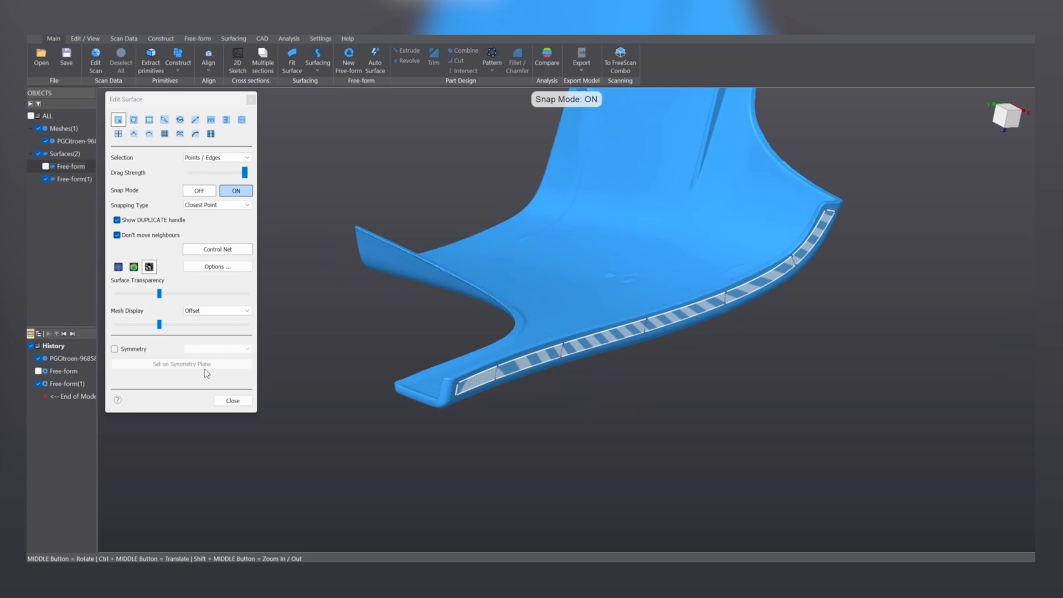
{"action": "left_click", "coordinate": [226, 400]}
{"action": "middle_click_drag", "start_coordinate": [347, 409], "coordinate": [554, 391]}
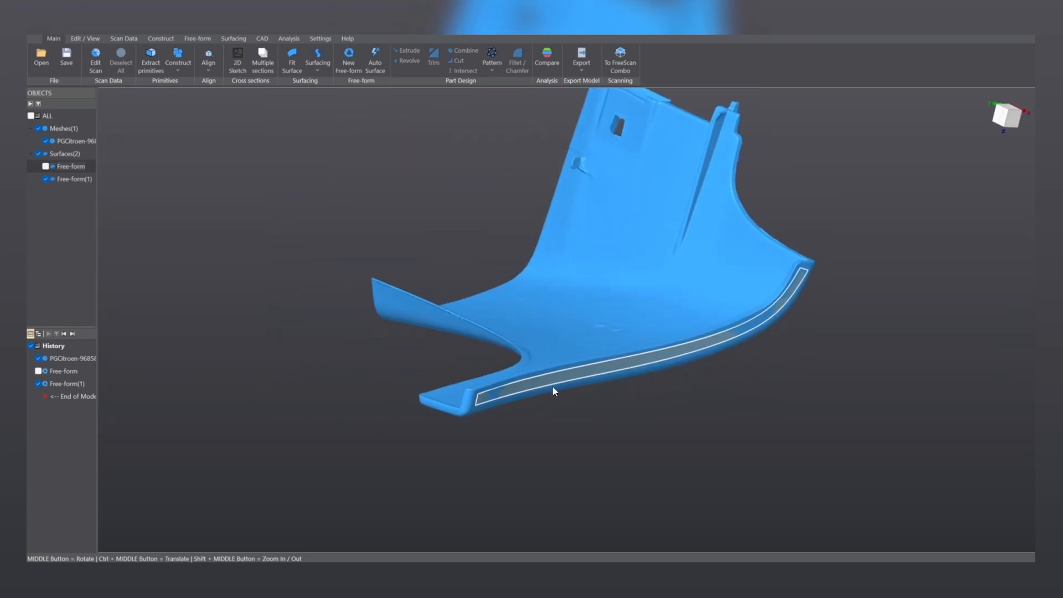
Reopen the side-wall strip with deviation colours, extend its two long and two short borders beyond the scan mesh, and finish editing.
{"action": "double_click", "coordinate": [553, 390]}
{"action": "left_click", "coordinate": [195, 120]}
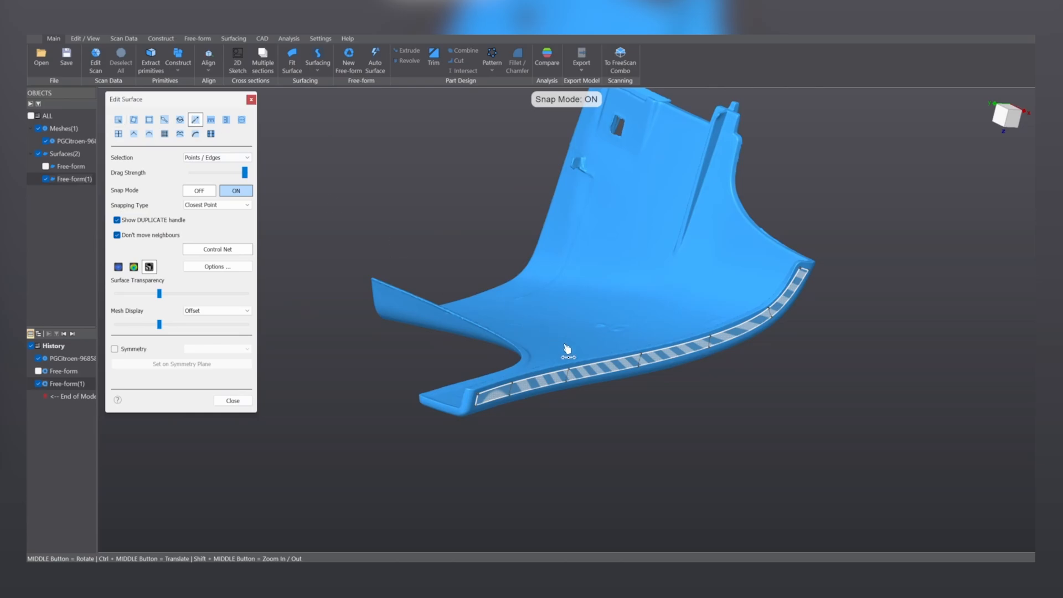
{"action": "left_click", "coordinate": [133, 268]}
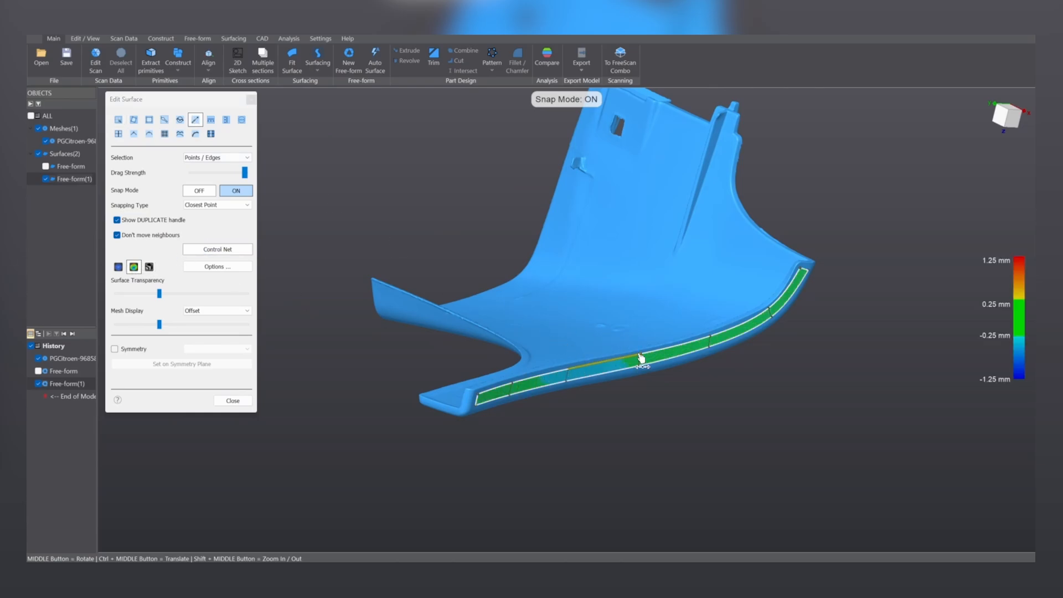
{"action": "left_click_drag", "start_coordinate": [627, 361], "coordinate": [621, 342]}
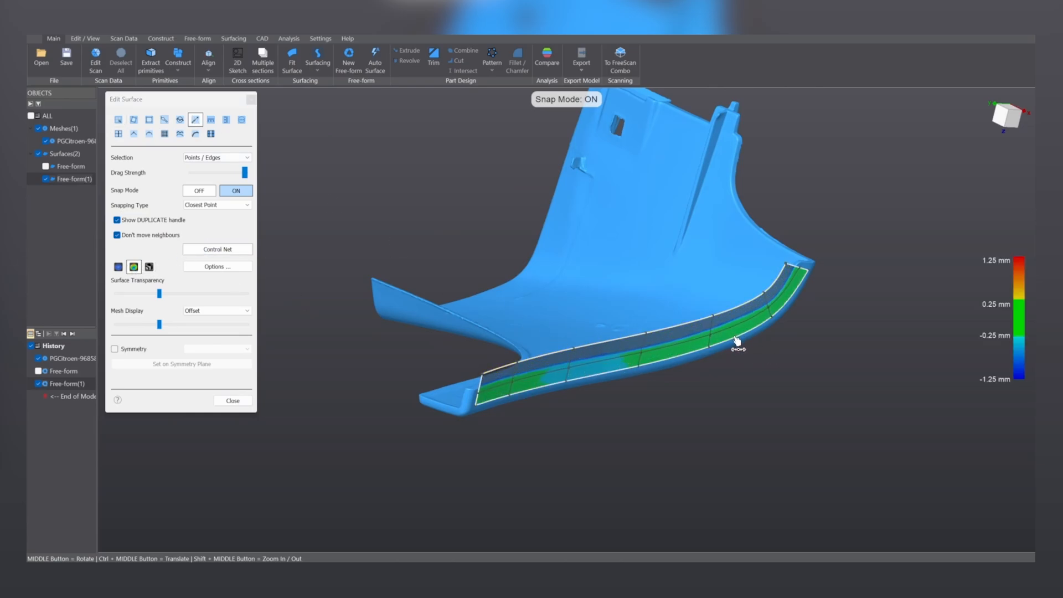
{"action": "left_click_drag", "start_coordinate": [737, 341], "coordinate": [745, 368]}
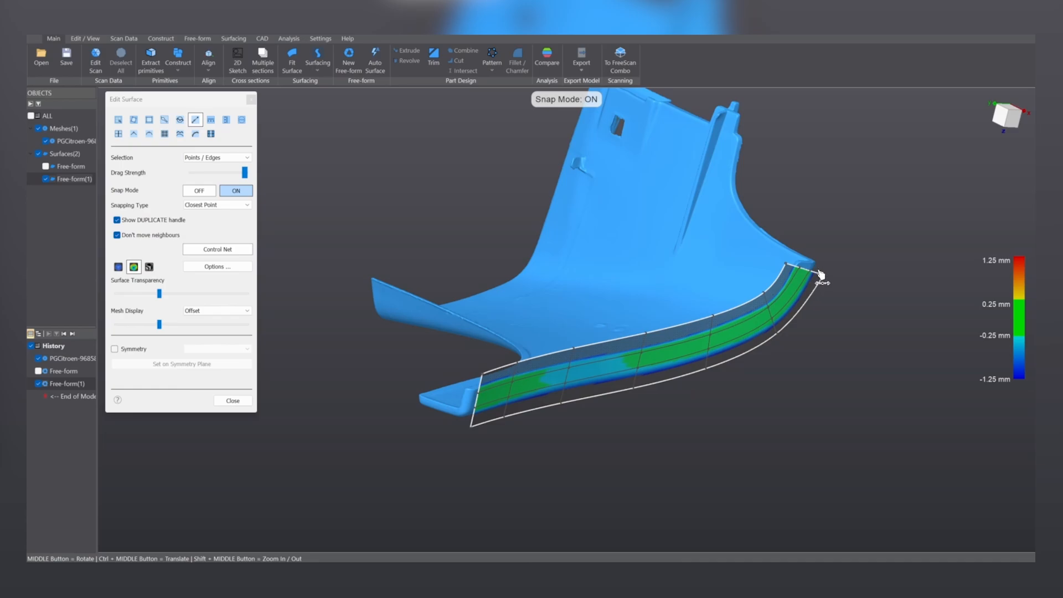
{"action": "left_click_drag", "start_coordinate": [823, 273], "coordinate": [836, 249]}
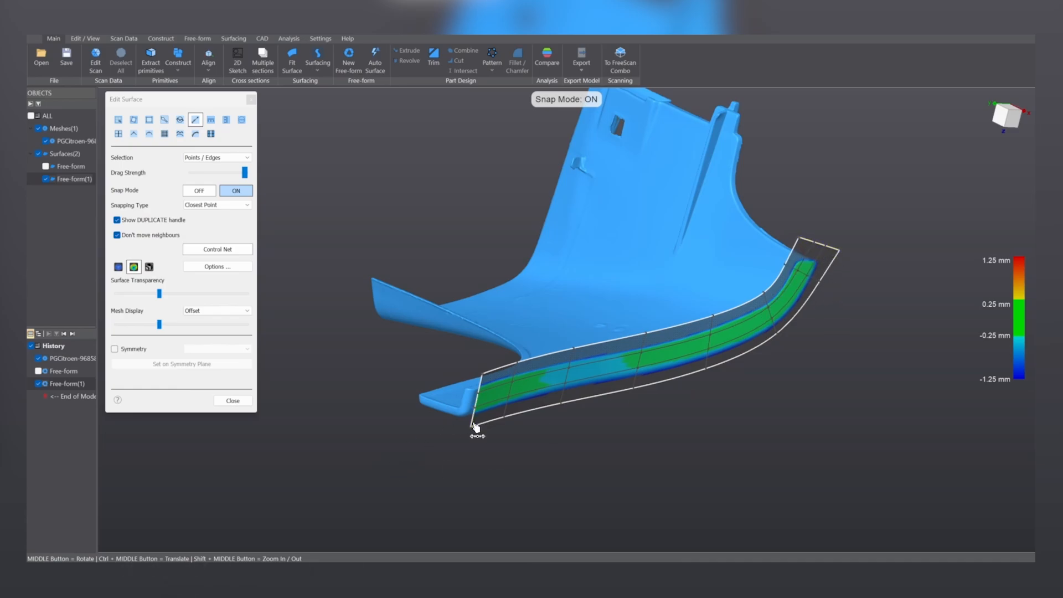
{"action": "left_click_drag", "start_coordinate": [476, 425], "coordinate": [428, 438]}
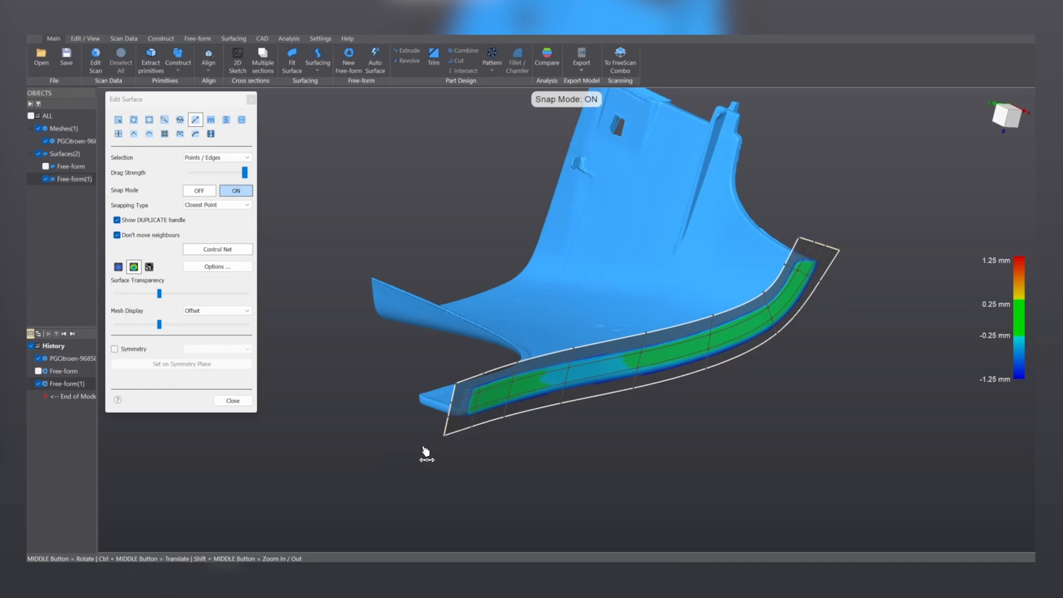
{"action": "left_click", "coordinate": [233, 400]}
Hide the side-wall surface and place a new four-corner free-form patch at the wide end of the opposite flange, with deviation colours shown.
{"action": "middle_click_drag", "start_coordinate": [368, 505], "coordinate": [658, 434]}
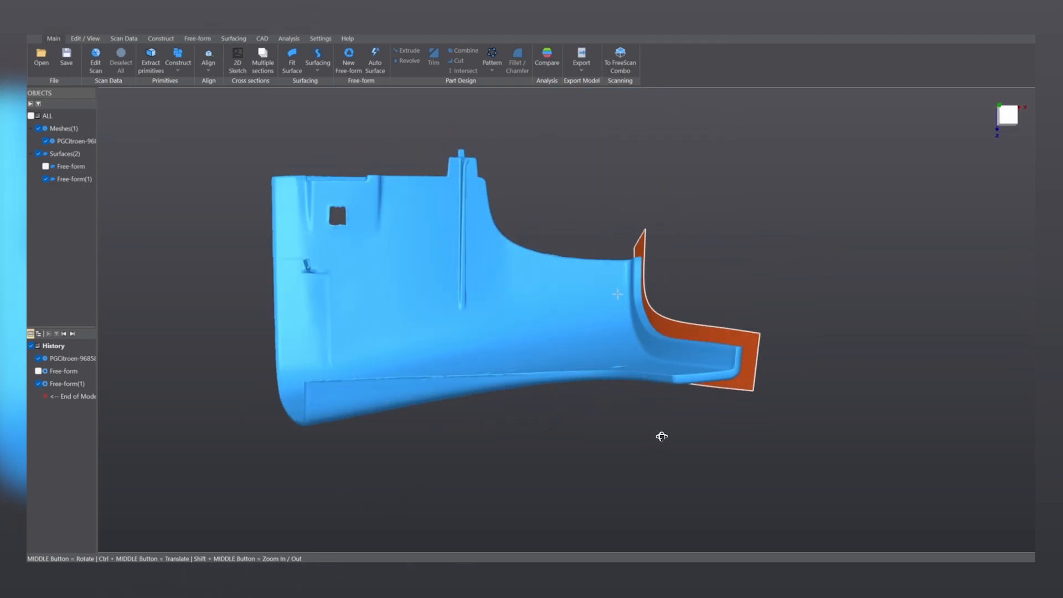
{"action": "left_click", "coordinate": [44, 178]}
{"action": "left_click", "coordinate": [352, 63]}
{"action": "scroll", "coordinate": [299, 459], "scroll_direction": "up", "scroll_amount": 5}
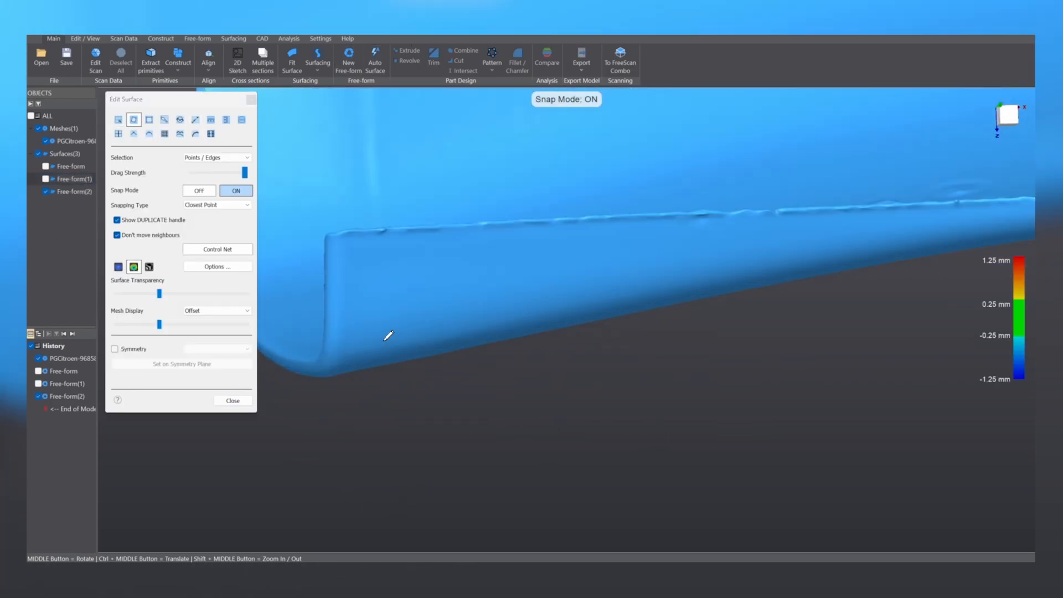
{"action": "left_click", "coordinate": [357, 256]}
{"action": "left_click", "coordinate": [359, 331]}
{"action": "left_click", "coordinate": [503, 299]}
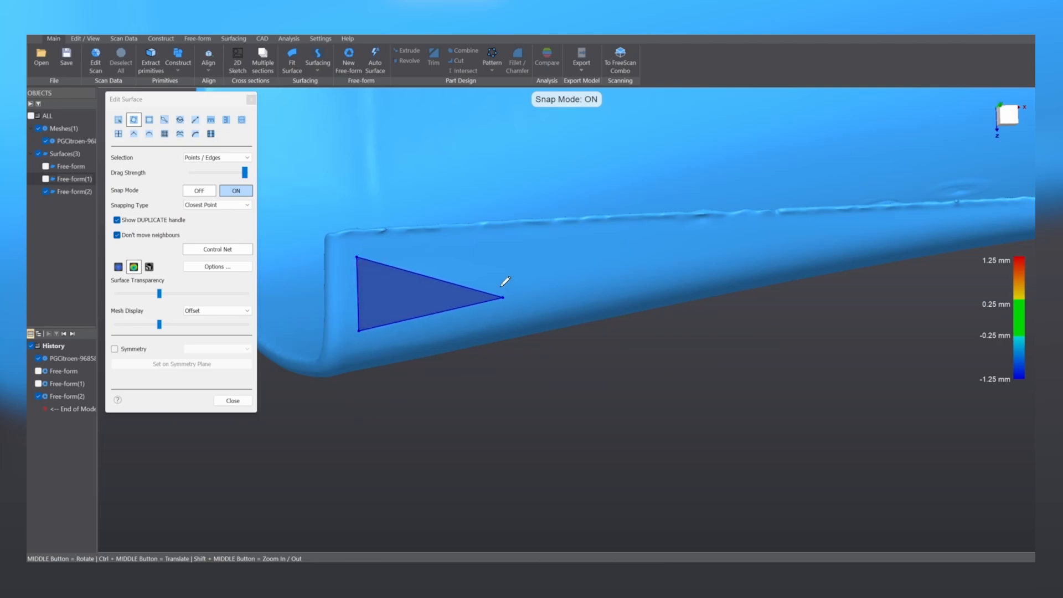
{"action": "left_click", "coordinate": [504, 245]}
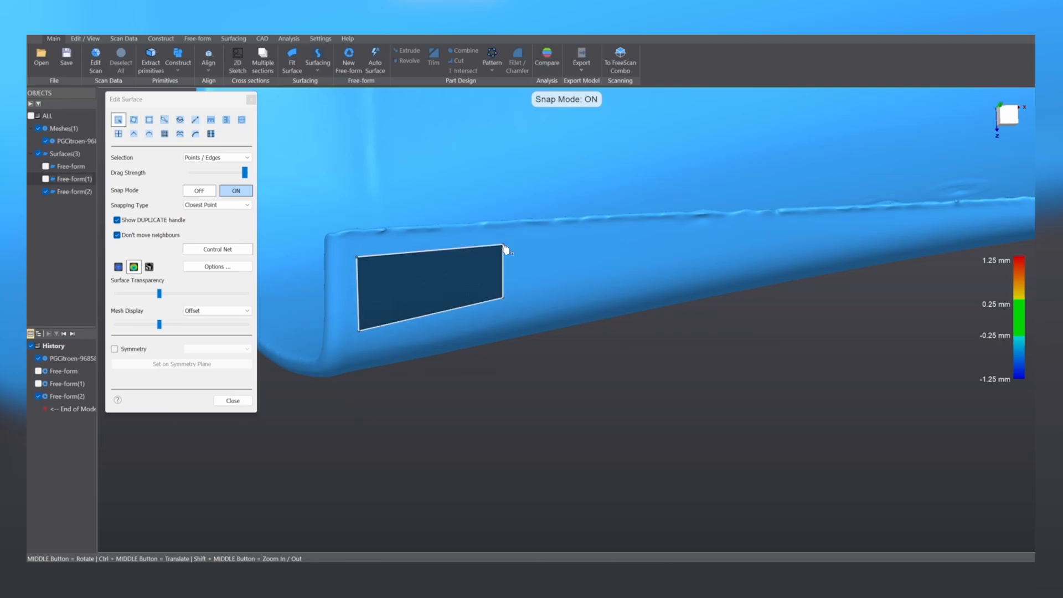
{"action": "left_click", "coordinate": [133, 267]}
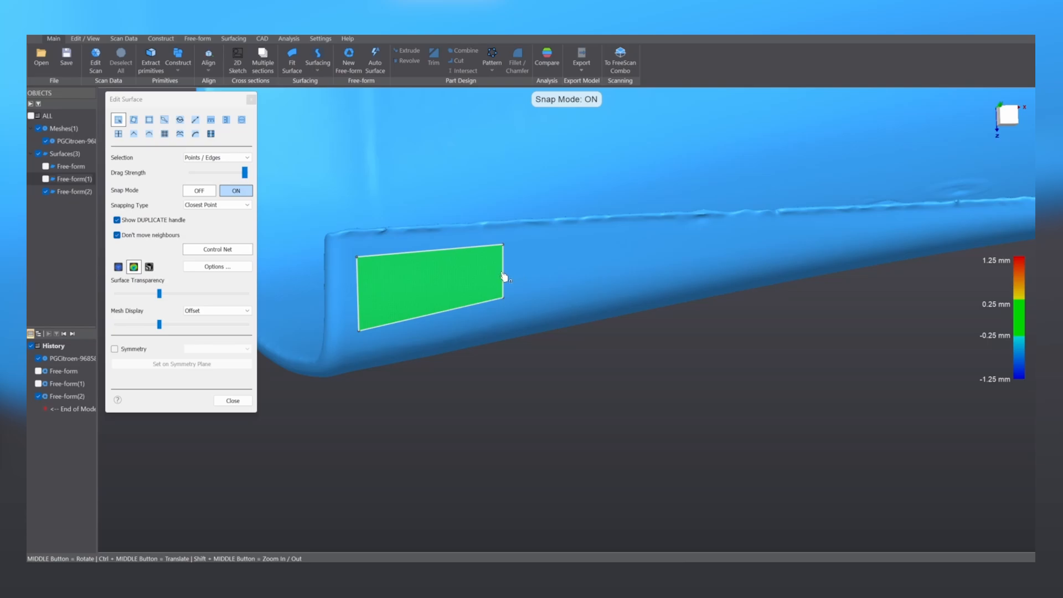
Extend the free-form patch segment by segment along the flange, following its curve to the narrow end near the corner.
{"action": "left_click_drag", "start_coordinate": [503, 276], "coordinate": [716, 256]}
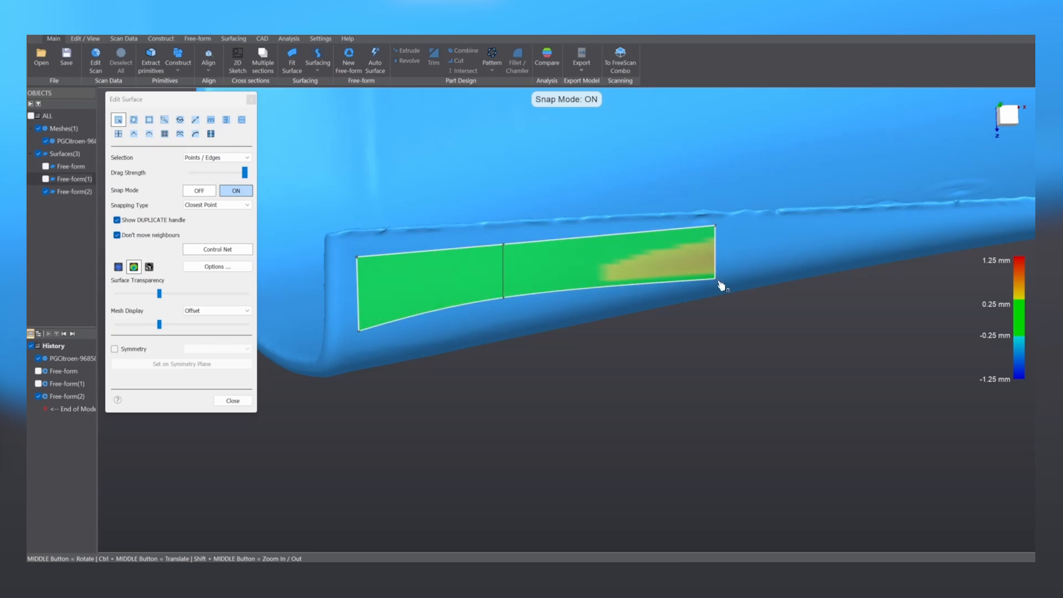
{"action": "middle_click_drag", "start_coordinate": [743, 273], "coordinate": [310, 387], "text": "ctrl"}
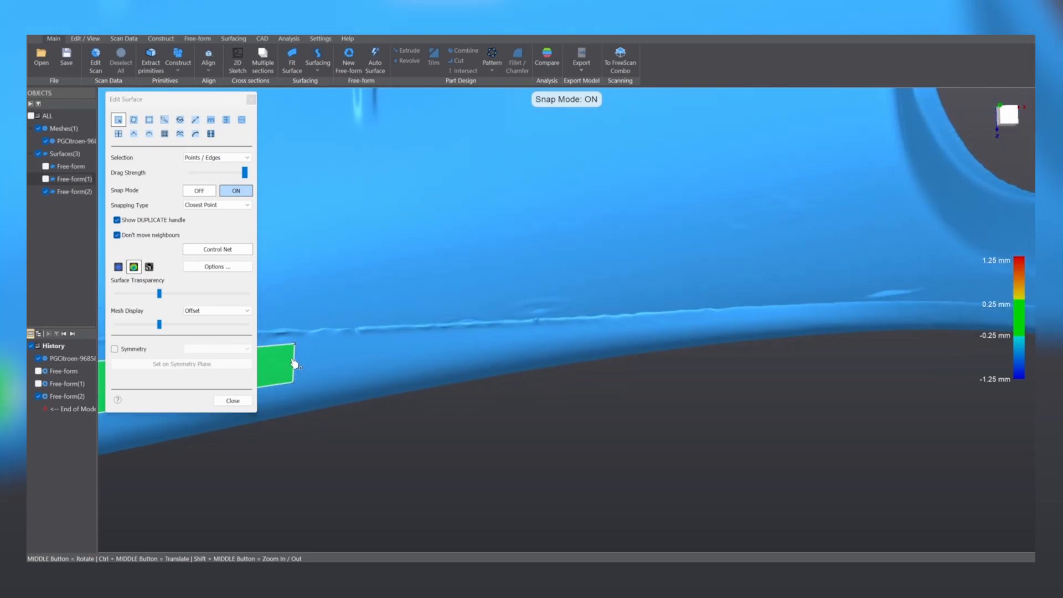
{"action": "left_click_drag", "start_coordinate": [298, 368], "coordinate": [590, 342]}
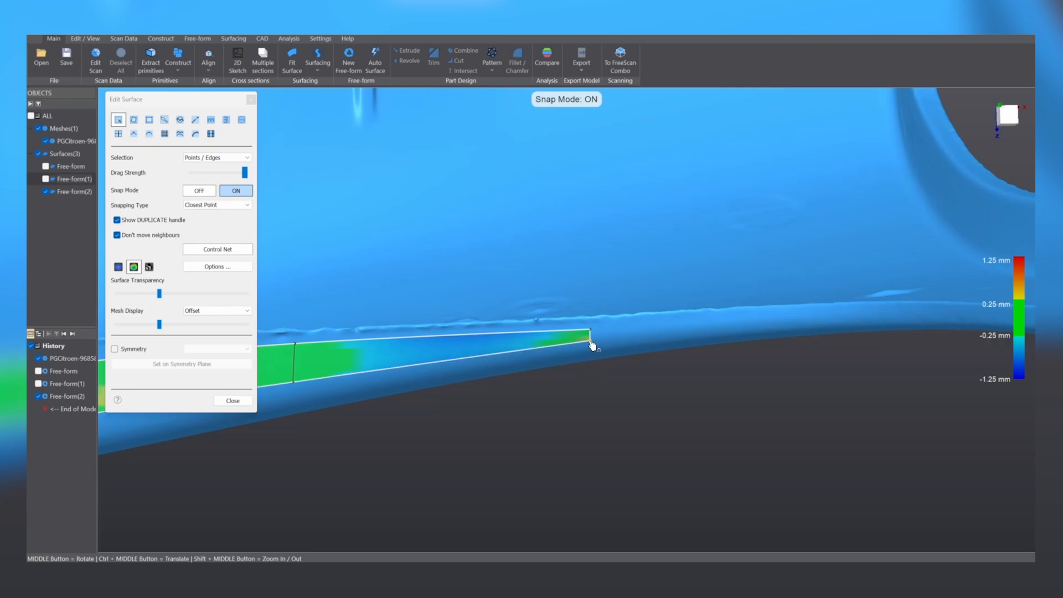
{"action": "middle_click_drag", "start_coordinate": [567, 360], "coordinate": [483, 362], "text": "ctrl"}
{"action": "scroll", "coordinate": [502, 353], "scroll_direction": "up", "scroll_amount": 4}
{"action": "left_click_drag", "start_coordinate": [519, 308], "coordinate": [953, 267]}
{"action": "middle_click_drag", "start_coordinate": [830, 330], "coordinate": [344, 410], "text": "ctrl"}
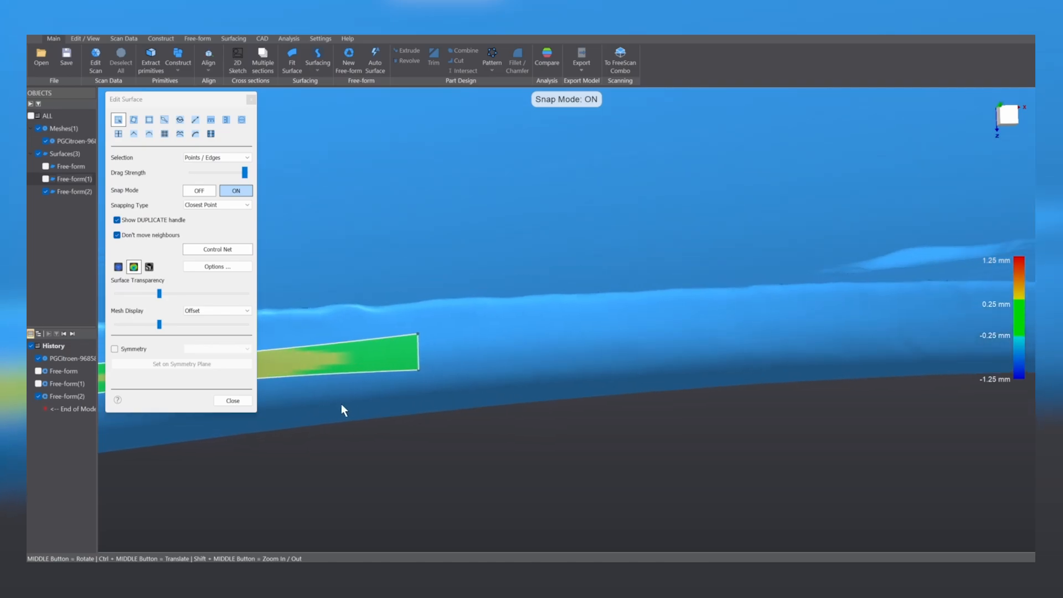
{"action": "left_click_drag", "start_coordinate": [420, 353], "coordinate": [881, 317]}
{"action": "middle_click_drag", "start_coordinate": [790, 351], "coordinate": [382, 391], "text": "ctrl"}
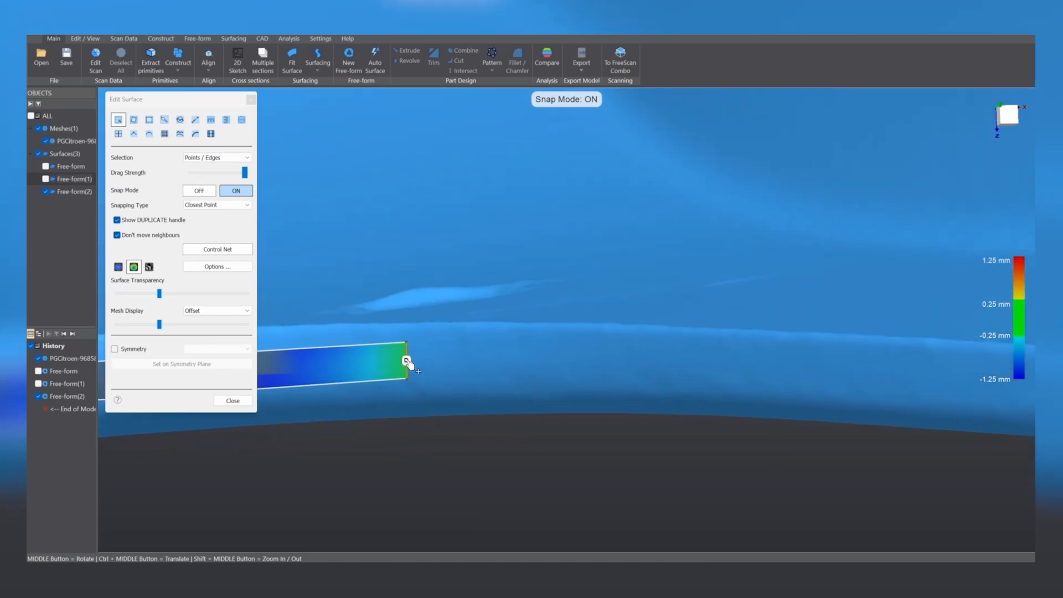
{"action": "left_click_drag", "start_coordinate": [407, 363], "coordinate": [814, 382]}
{"action": "middle_click_drag", "start_coordinate": [814, 382], "coordinate": [489, 308], "text": "ctrl"}
{"action": "left_click_drag", "start_coordinate": [484, 301], "coordinate": [724, 327]}
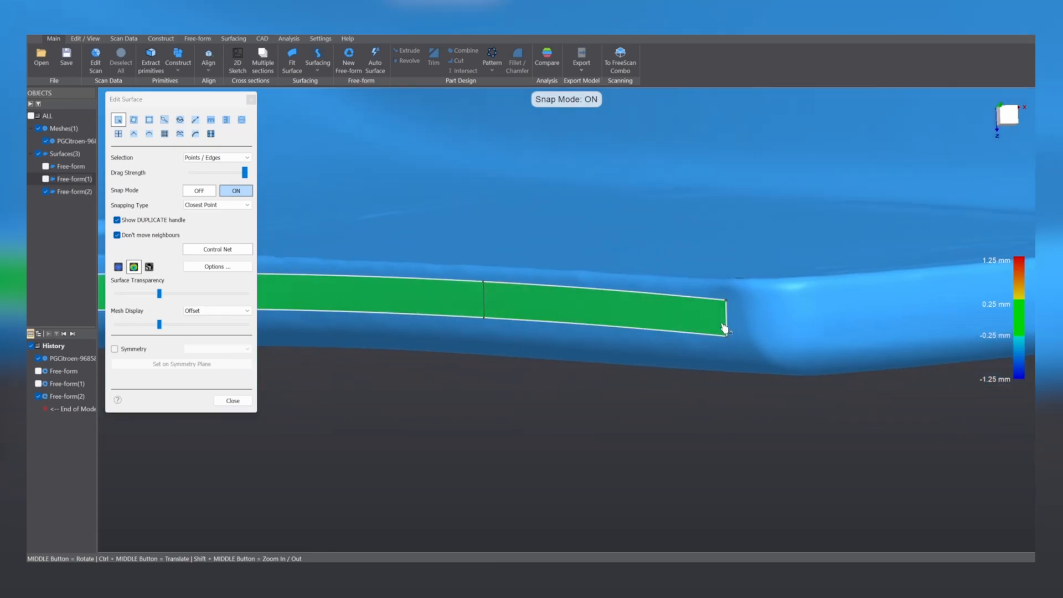
Split the strongly deviating middle segment of the flange strip with a new cross division and align that division to the mesh.
{"action": "scroll", "coordinate": [685, 360], "scroll_direction": "down", "scroll_amount": 5}
{"action": "scroll", "coordinate": [534, 375], "scroll_direction": "up", "scroll_amount": 6}
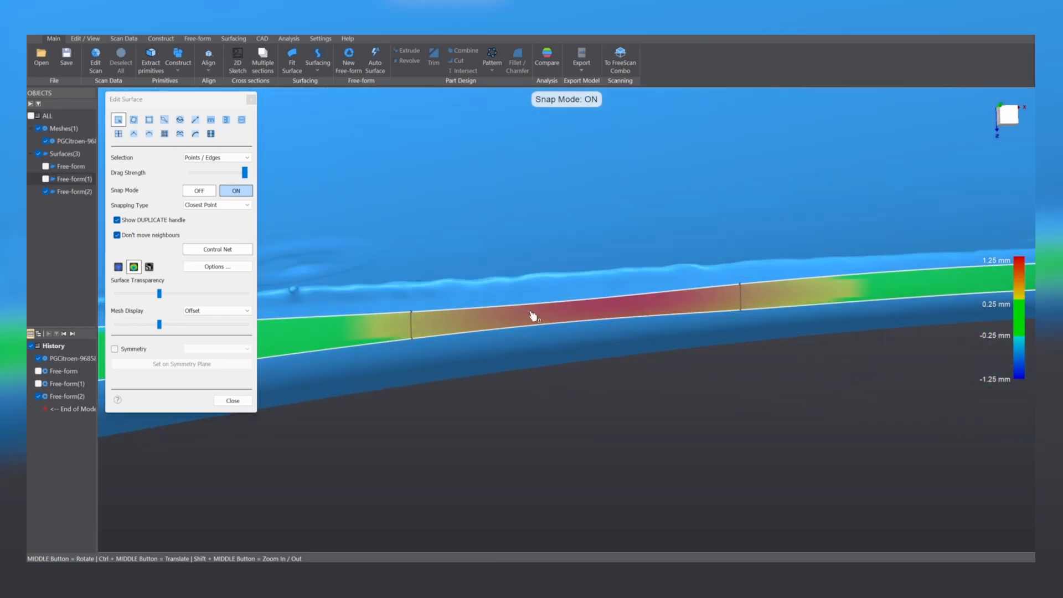
{"action": "left_click", "coordinate": [541, 305]}
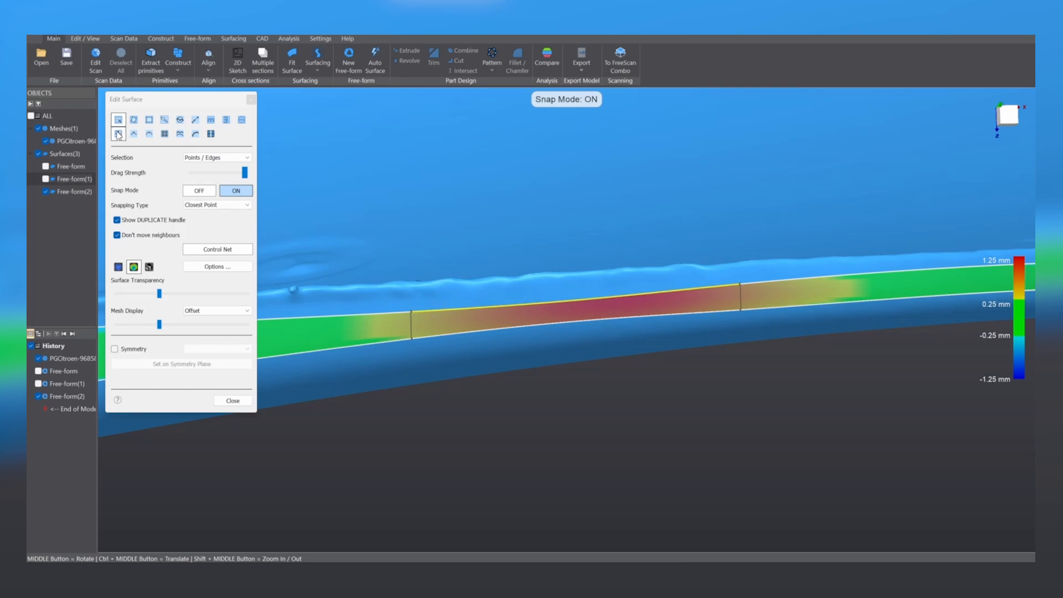
{"action": "left_click", "coordinate": [118, 134]}
{"action": "left_click_drag", "start_coordinate": [609, 278], "coordinate": [606, 321]}
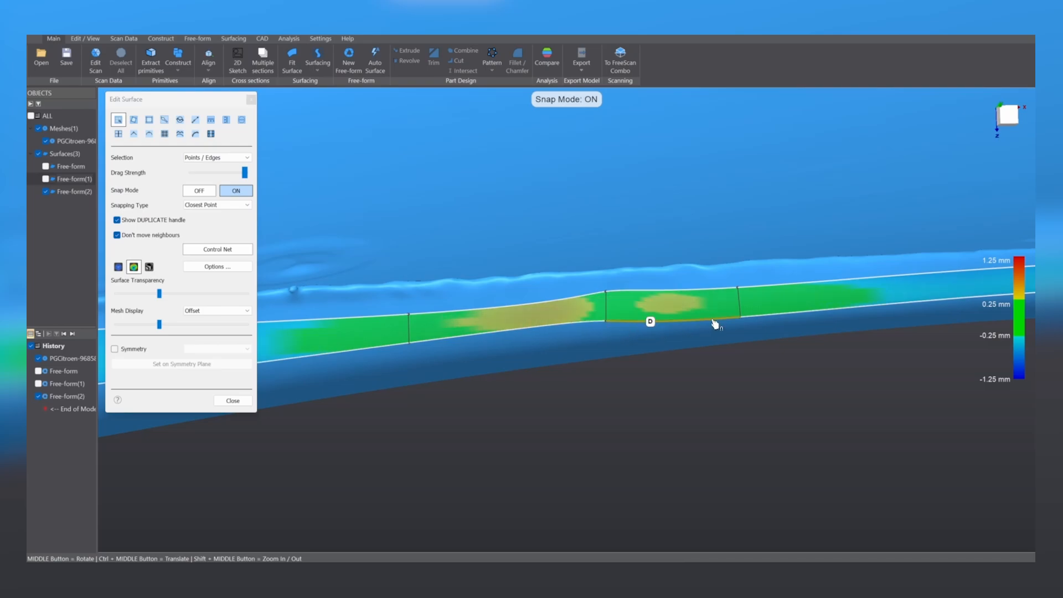
Slide the neighbouring cross divisions along the flange strip to space the segments more evenly.
{"action": "scroll", "coordinate": [714, 321], "scroll_direction": "down", "scroll_amount": 4}
{"action": "left_click_drag", "start_coordinate": [723, 314], "coordinate": [759, 309]}
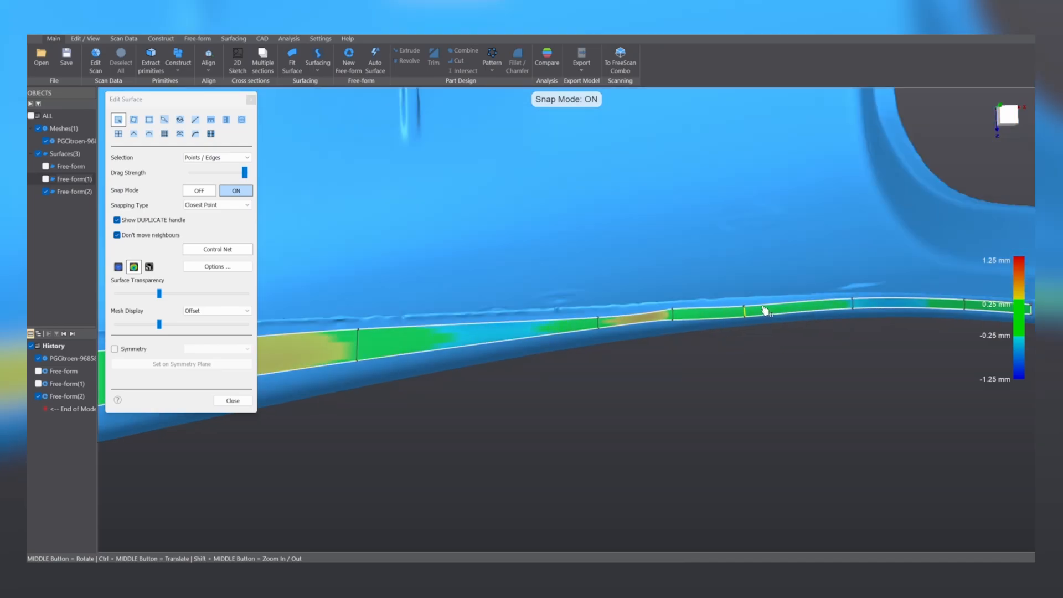
{"action": "scroll", "coordinate": [603, 331], "scroll_direction": "up", "scroll_amount": 2}
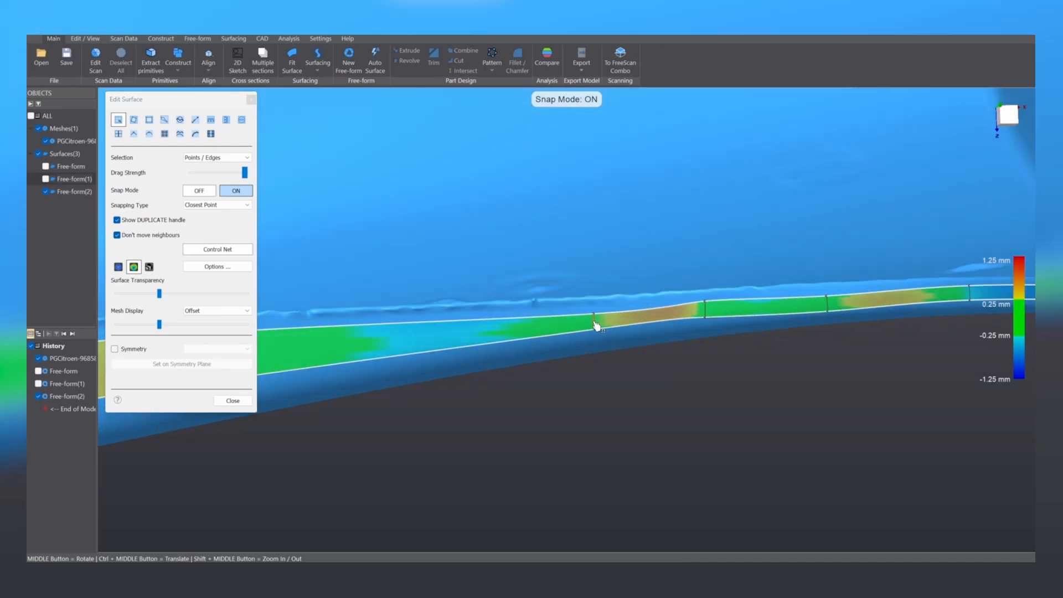
{"action": "left_click_drag", "start_coordinate": [595, 322], "coordinate": [400, 359]}
{"action": "scroll", "coordinate": [483, 361], "scroll_direction": "down", "scroll_amount": 5}
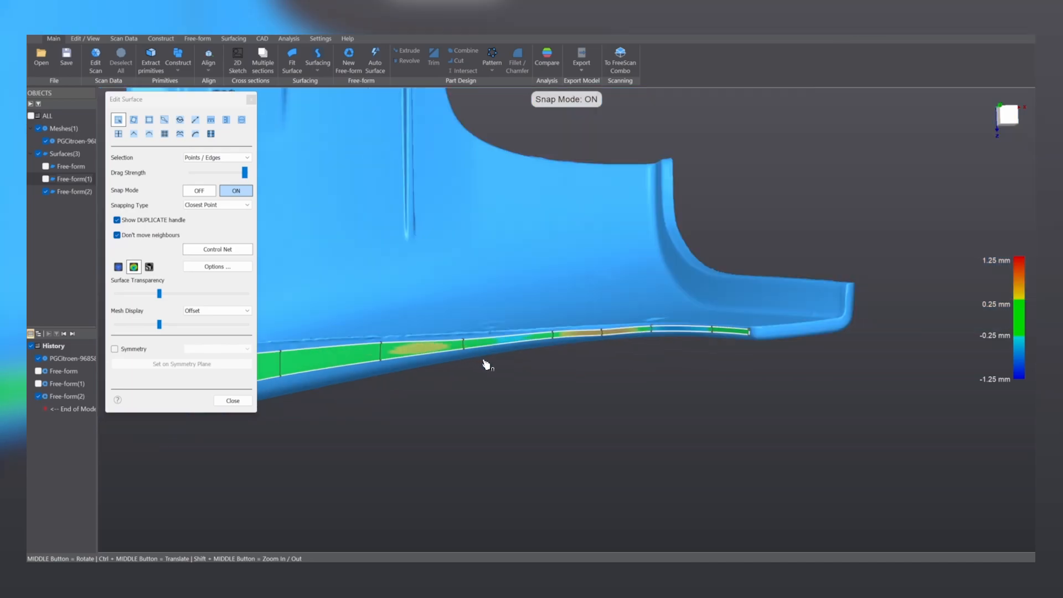
Adjust the corner points of the middle cross divisions so the strip's long borders follow the flange curve with less deviation.
{"action": "scroll", "coordinate": [484, 363], "scroll_direction": "up", "scroll_amount": 4}
{"action": "left_click_drag", "start_coordinate": [639, 305], "coordinate": [632, 284]}
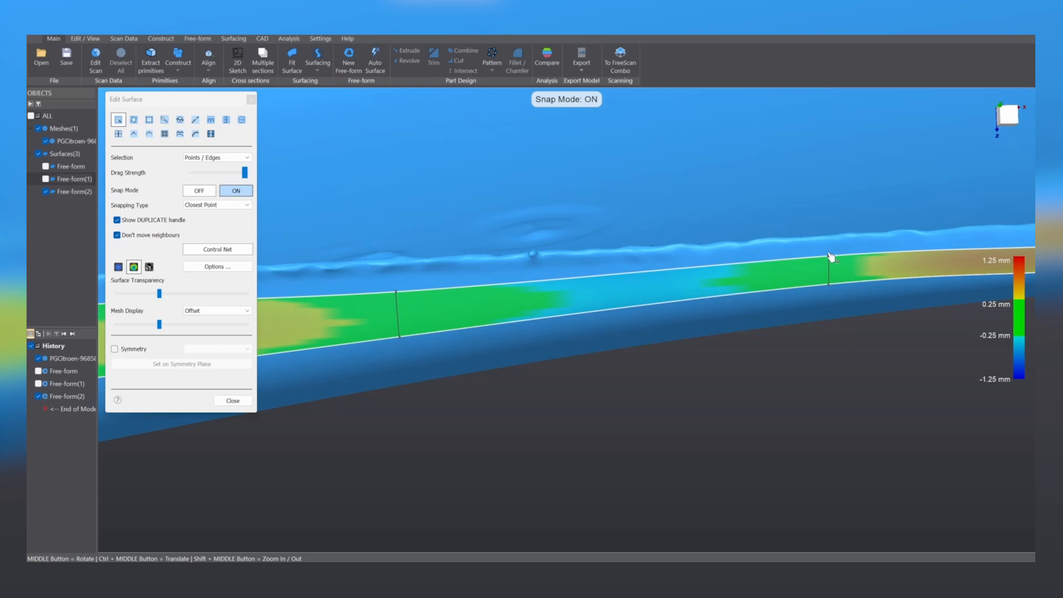
{"action": "left_click_drag", "start_coordinate": [831, 259], "coordinate": [819, 287]}
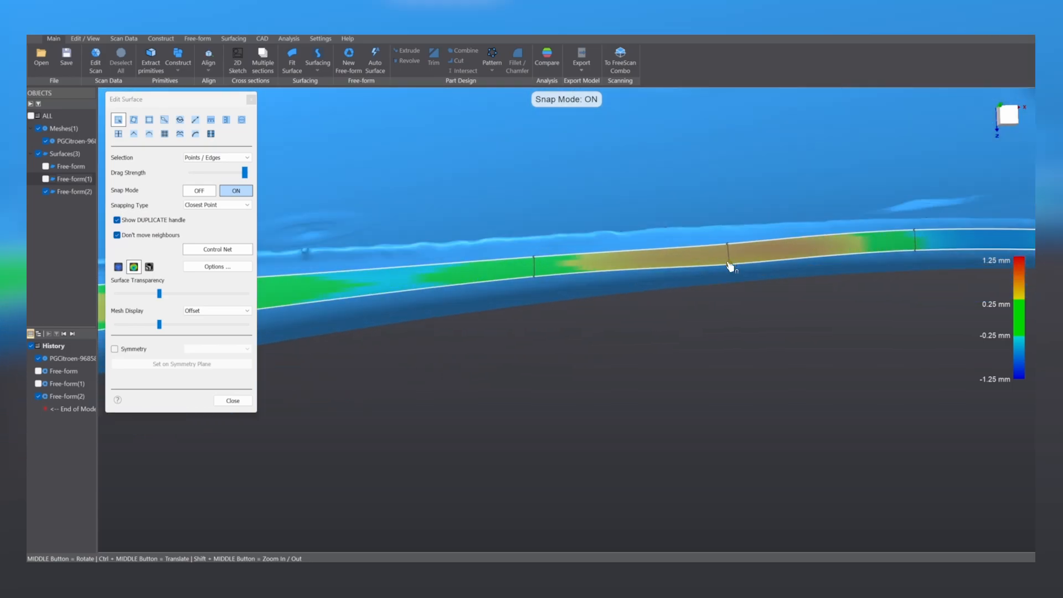
{"action": "left_click_drag", "start_coordinate": [731, 268], "coordinate": [734, 266]}
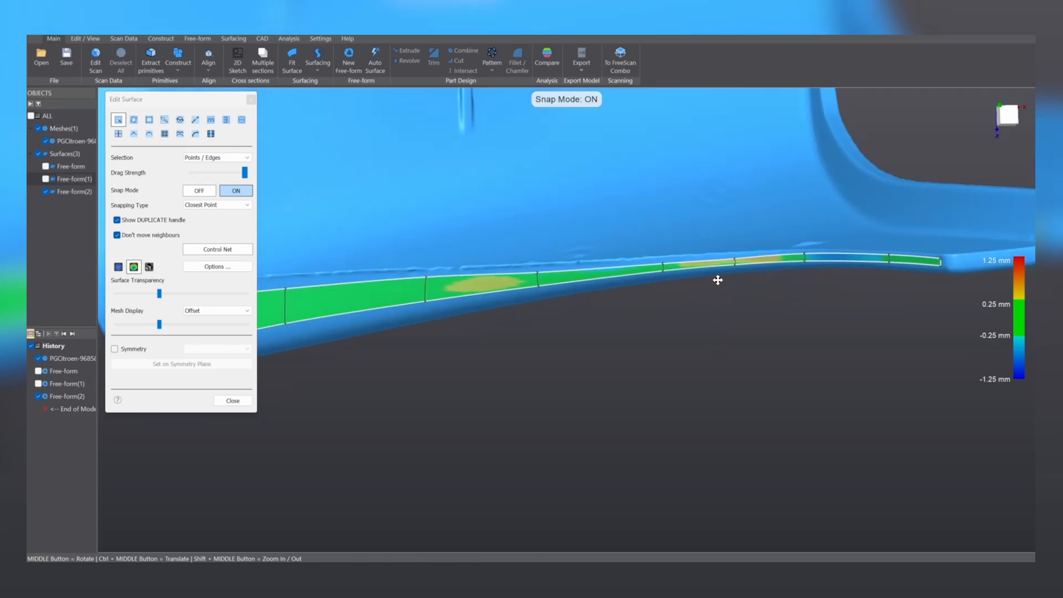
{"action": "left_click_drag", "start_coordinate": [638, 268], "coordinate": [636, 277]}
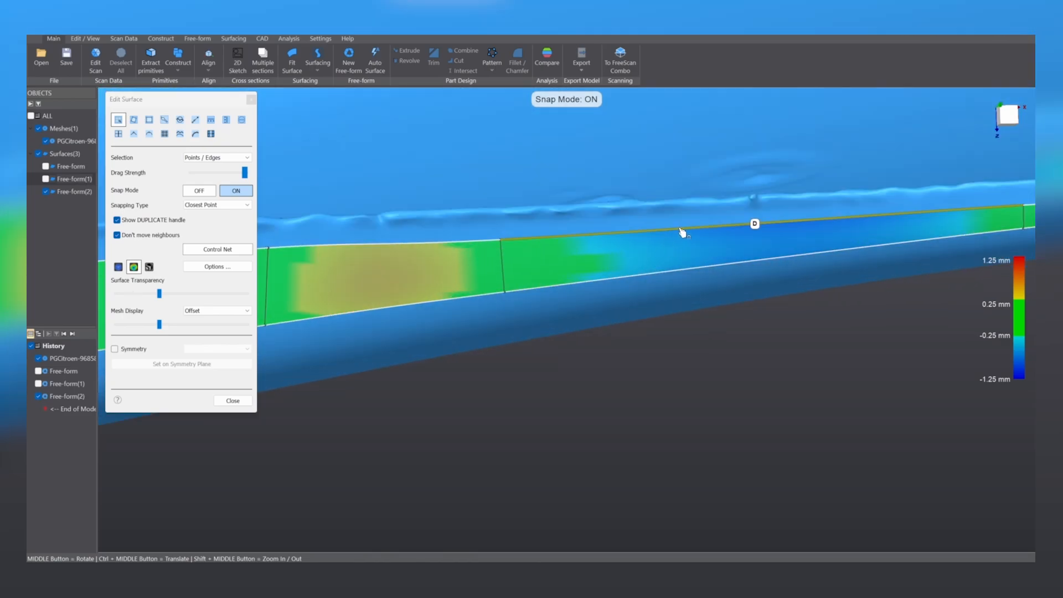
Split the long deviating segment once more and shift the cross divisions toward the narrow end until the strip fits the mesh.
{"action": "left_click", "coordinate": [683, 232]}
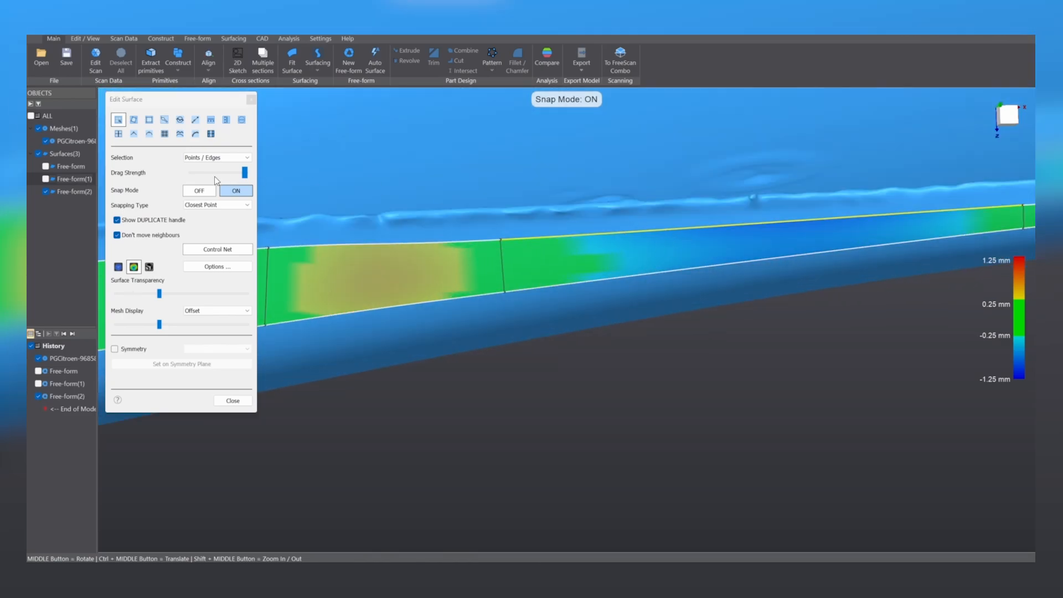
{"action": "left_click", "coordinate": [118, 134]}
{"action": "scroll", "coordinate": [814, 296], "scroll_direction": "down", "scroll_amount": 5}
{"action": "middle_click_drag", "start_coordinate": [819, 299], "coordinate": [603, 344]}
{"action": "scroll", "coordinate": [537, 338], "scroll_direction": "up", "scroll_amount": 5}
{"action": "middle_click_drag", "start_coordinate": [524, 333], "coordinate": [441, 284]}
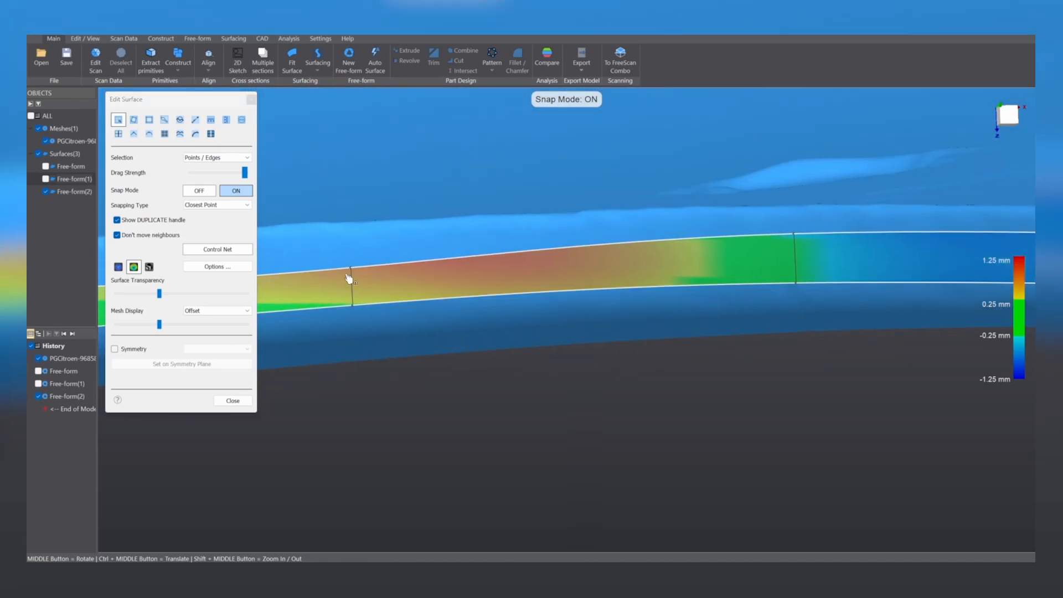
{"action": "left_click_drag", "start_coordinate": [353, 271], "coordinate": [311, 285]}
{"action": "scroll", "coordinate": [461, 305], "scroll_direction": "down", "scroll_amount": 5}
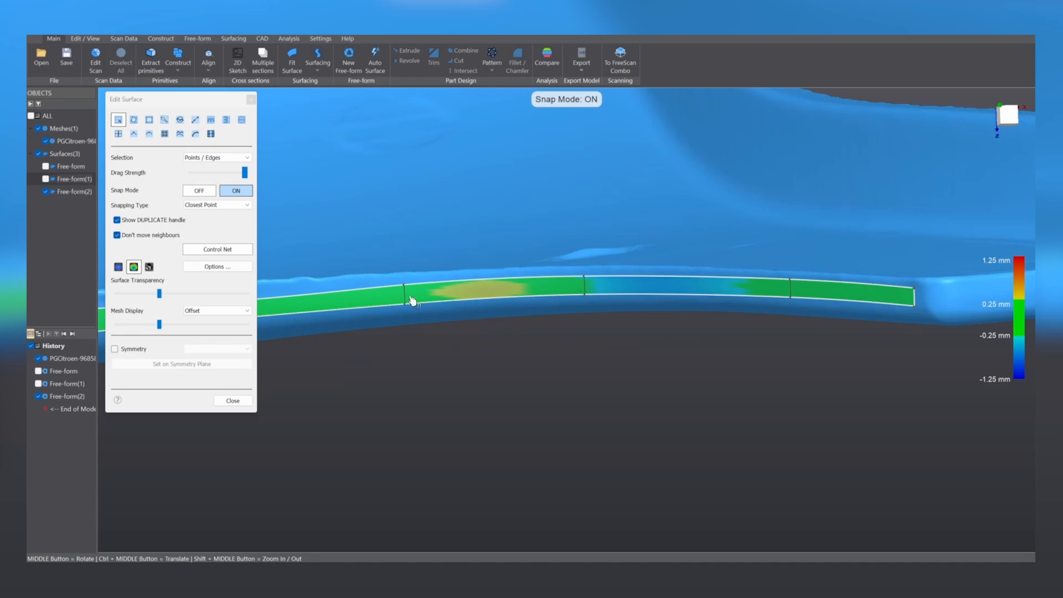
{"action": "left_click_drag", "start_coordinate": [406, 294], "coordinate": [383, 293]}
{"action": "mouse_move", "coordinate": [586, 287]}
{"action": "left_mouse_down"}
{"action": "mouse_move", "coordinate": [563, 284]}
{"action": "mouse_move", "coordinate": [591, 288]}
{"action": "left_mouse_up"}
{"action": "scroll", "coordinate": [538, 327], "scroll_direction": "down", "scroll_amount": 5}
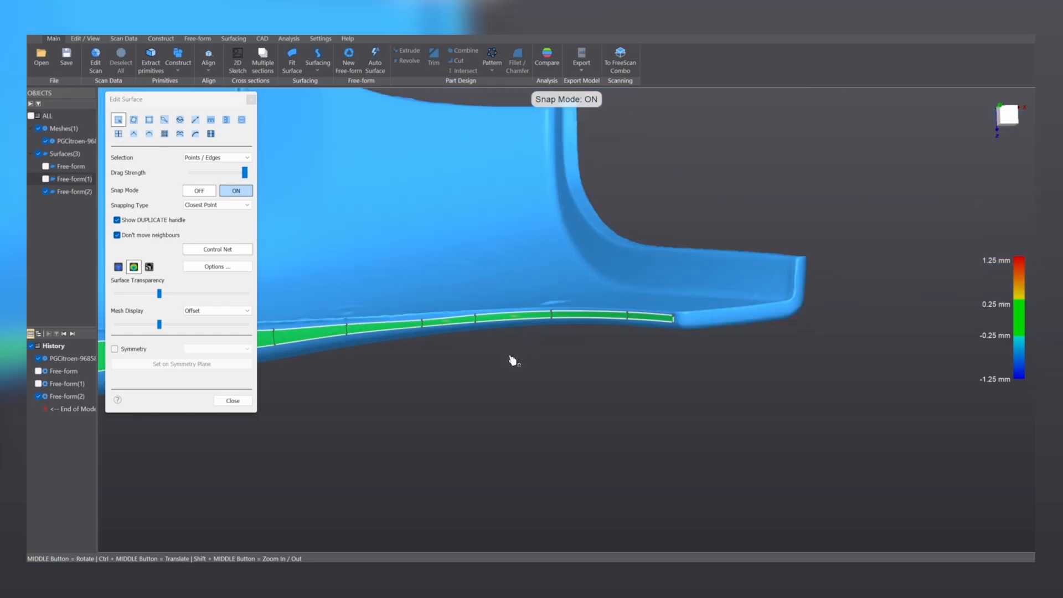
Smooth the flange strip, check its flow with zebra stripes, and finish editing the surface.
{"action": "middle_click_drag", "start_coordinate": [454, 368], "coordinate": [772, 316], "text": "ctrl"}
{"action": "scroll", "coordinate": [720, 275], "scroll_direction": "up", "scroll_amount": 5}
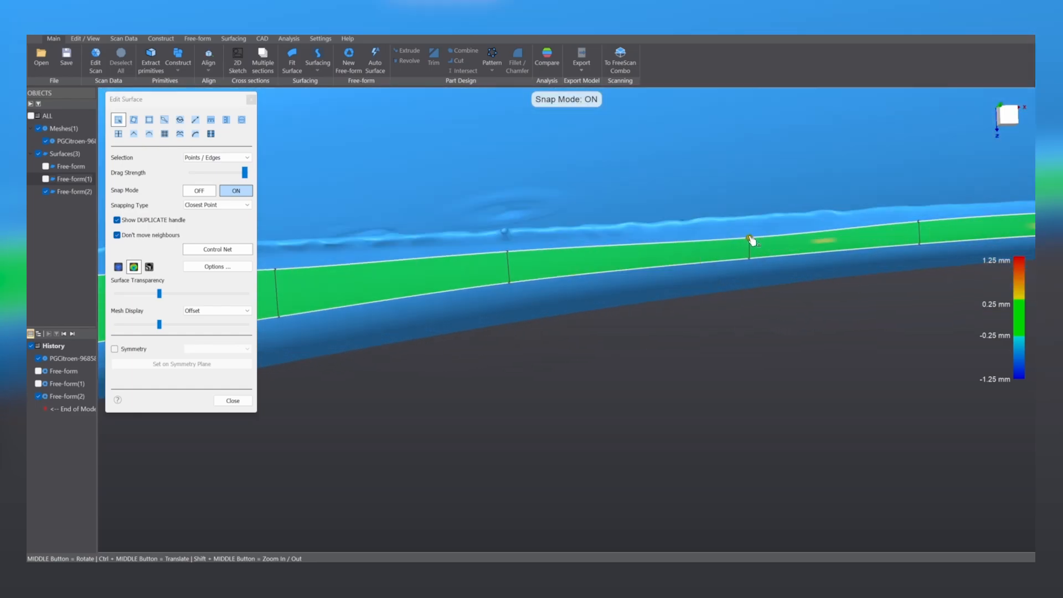
{"action": "scroll", "coordinate": [746, 242], "scroll_direction": "down", "scroll_amount": 5}
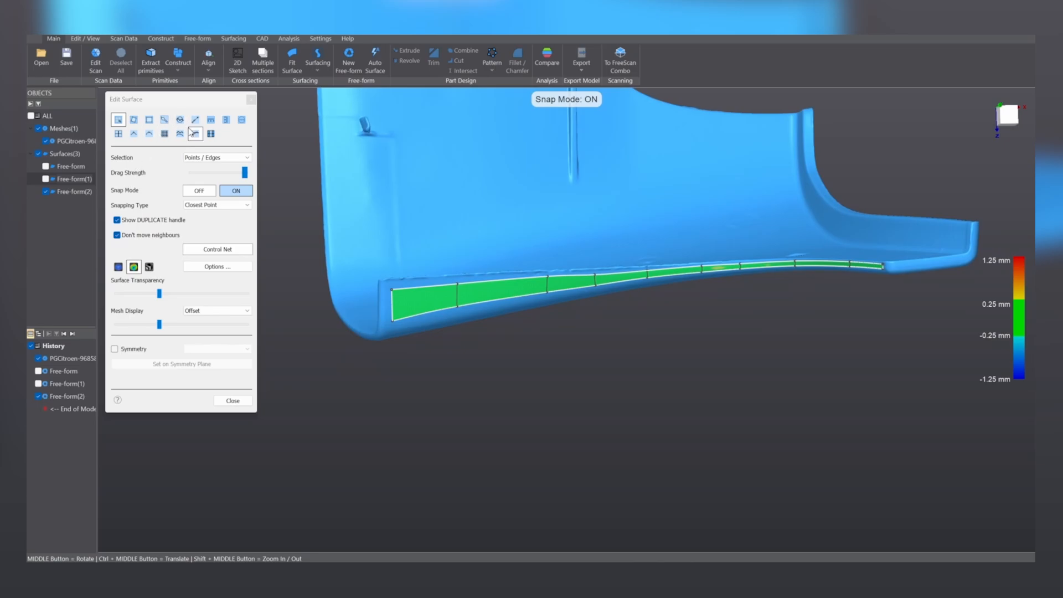
{"action": "left_click", "coordinate": [183, 131]}
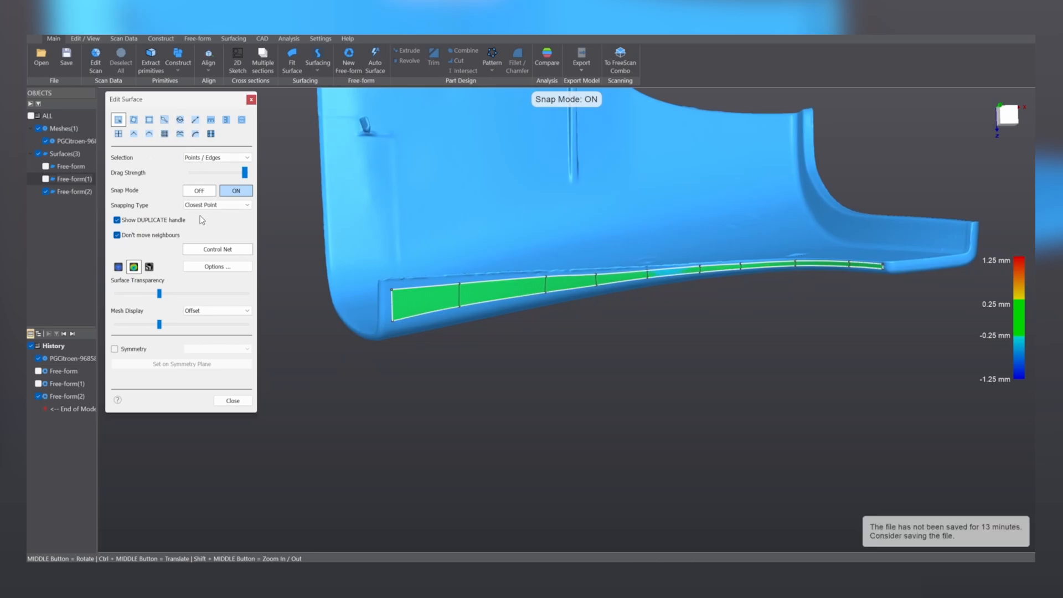
{"action": "left_click", "coordinate": [151, 266]}
{"action": "middle_click_drag", "start_coordinate": [499, 355], "coordinate": [380, 331]}
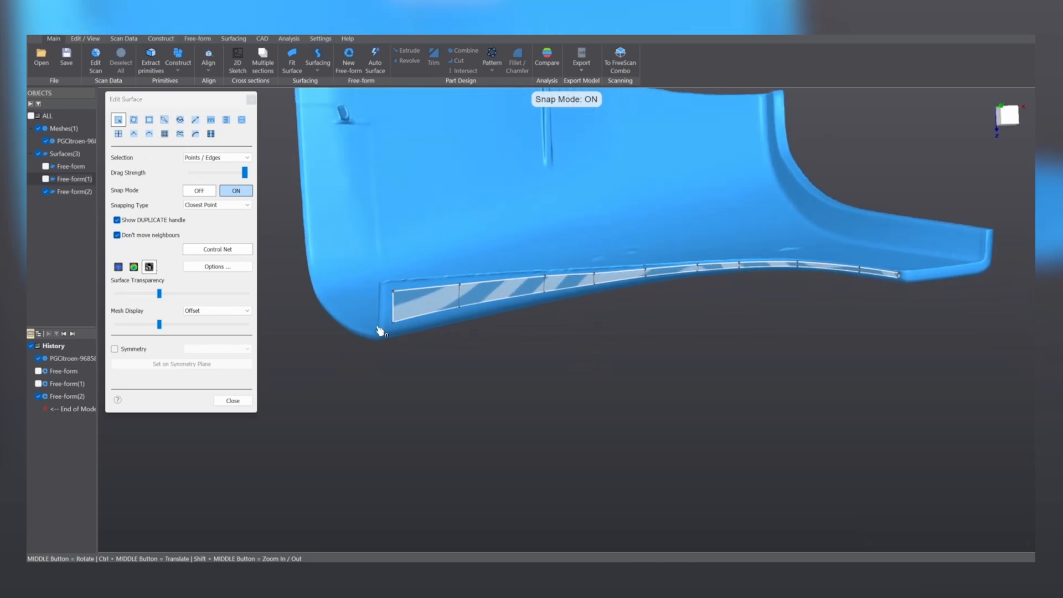
{"action": "left_click", "coordinate": [223, 405]}
Reopen the flange strip, extend its two long and two short borders beyond the mesh, check the deviation colours, and finish editing.
{"action": "double_click", "coordinate": [415, 303]}
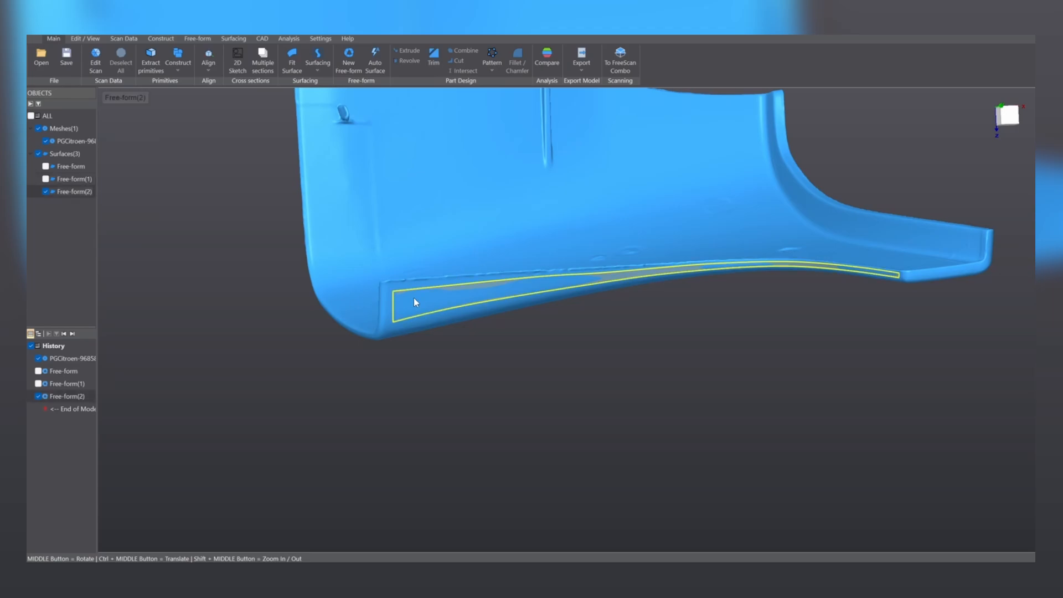
{"action": "left_click", "coordinate": [195, 119]}
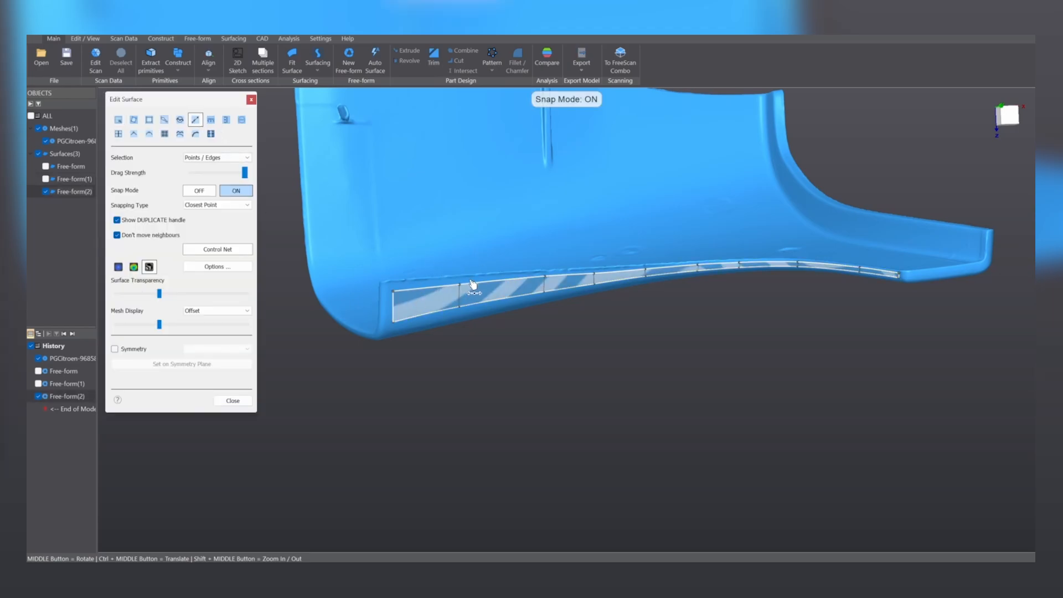
{"action": "left_click_drag", "start_coordinate": [472, 285], "coordinate": [479, 264]}
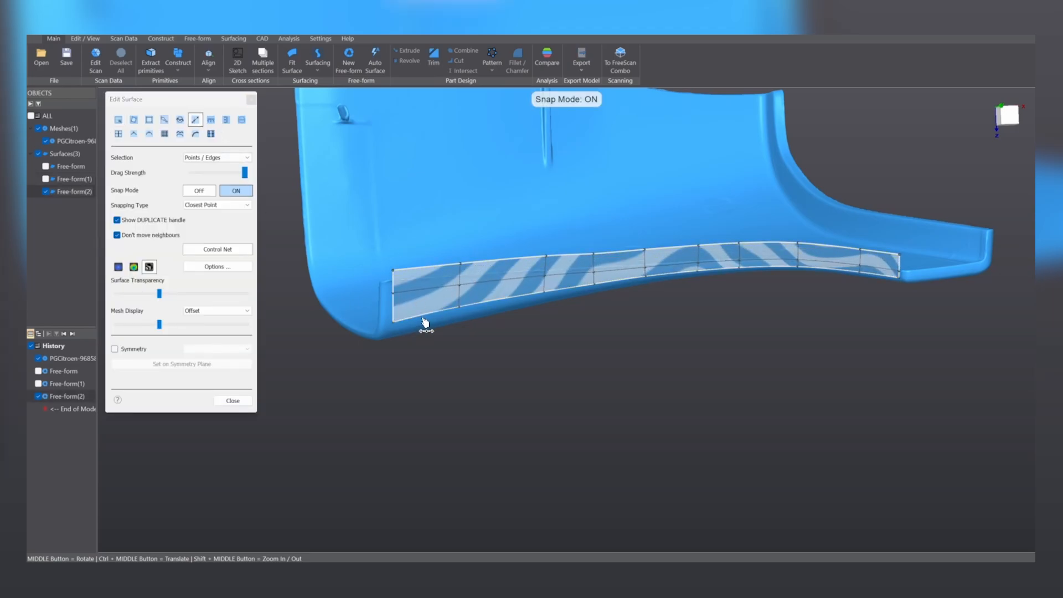
{"action": "left_click_drag", "start_coordinate": [425, 322], "coordinate": [427, 359]}
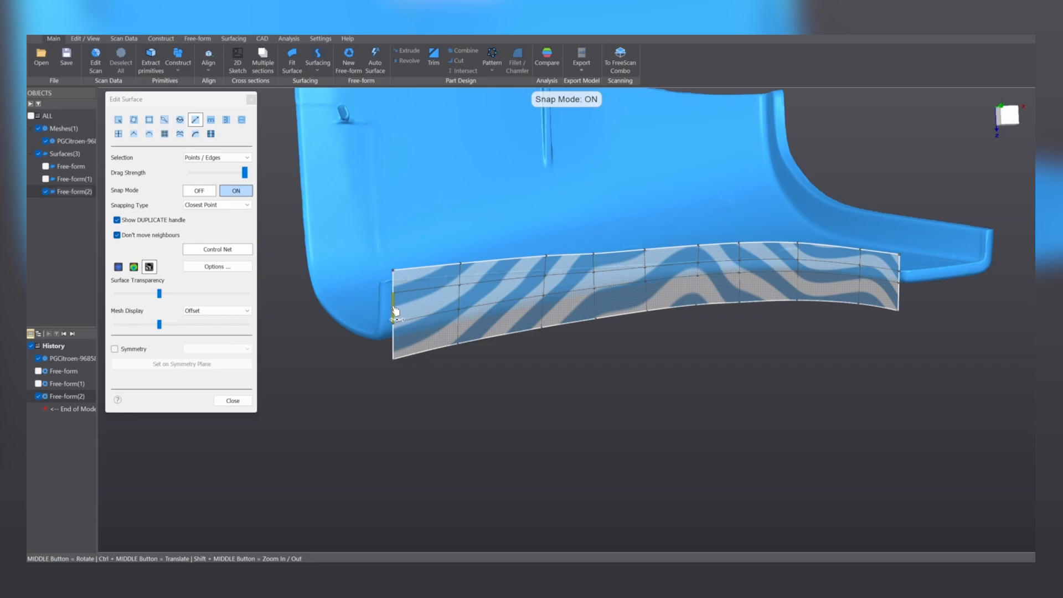
{"action": "left_click_drag", "start_coordinate": [396, 313], "coordinate": [347, 314]}
{"action": "left_click_drag", "start_coordinate": [899, 295], "coordinate": [941, 304]}
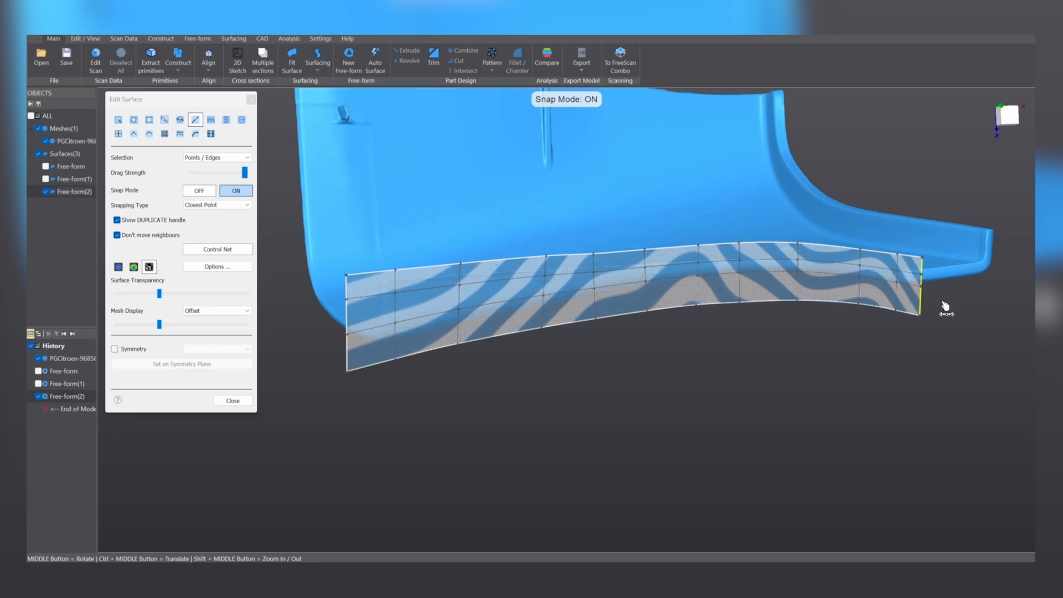
{"action": "left_click", "coordinate": [134, 267]}
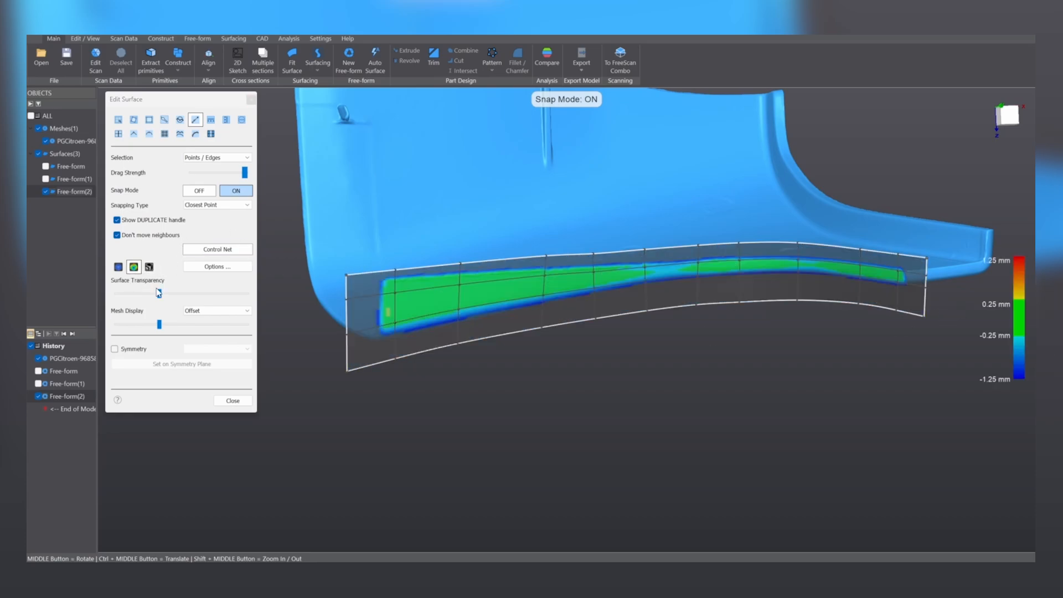
{"action": "left_click", "coordinate": [233, 400]}
Show the side-wall and outer-face surfaces again and examine how all three surfaces meet around the scan mesh.
{"action": "scroll", "coordinate": [532, 230], "scroll_direction": "down", "scroll_amount": 5}
{"action": "middle_click_drag", "start_coordinate": [532, 230], "coordinate": [572, 339]}
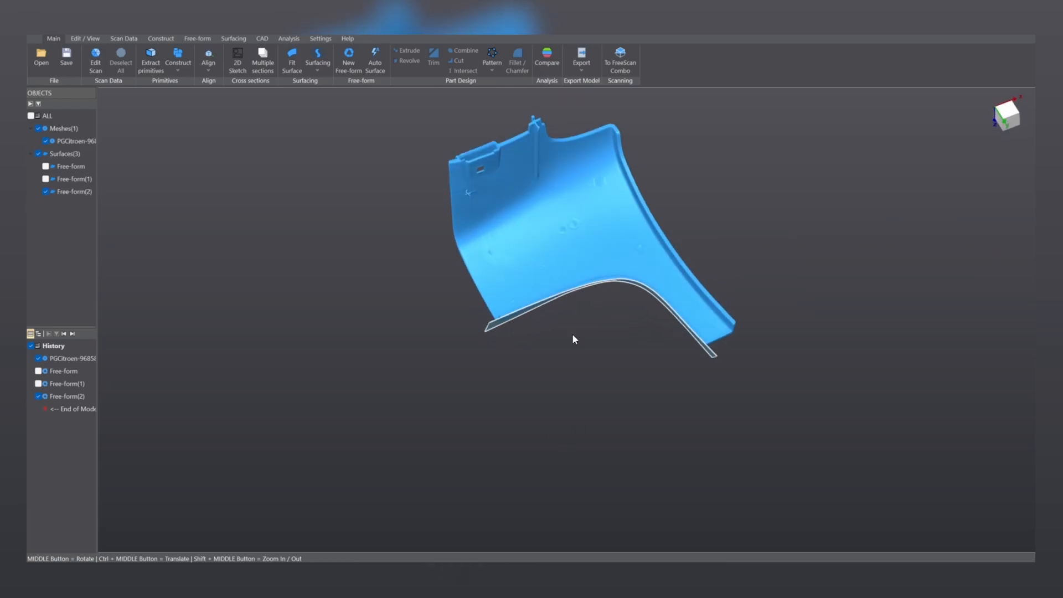
{"action": "left_click", "coordinate": [46, 179]}
{"action": "left_click", "coordinate": [46, 166]}
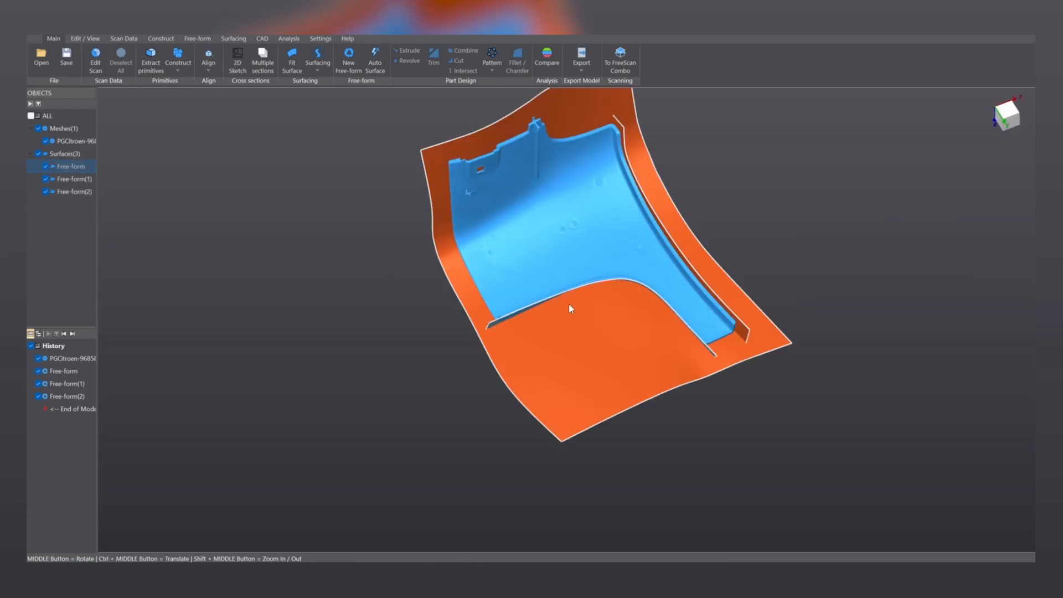
{"action": "middle_click_drag", "start_coordinate": [571, 232], "coordinate": [599, 195]}
{"action": "scroll", "coordinate": [417, 313], "scroll_direction": "up", "scroll_amount": 3}
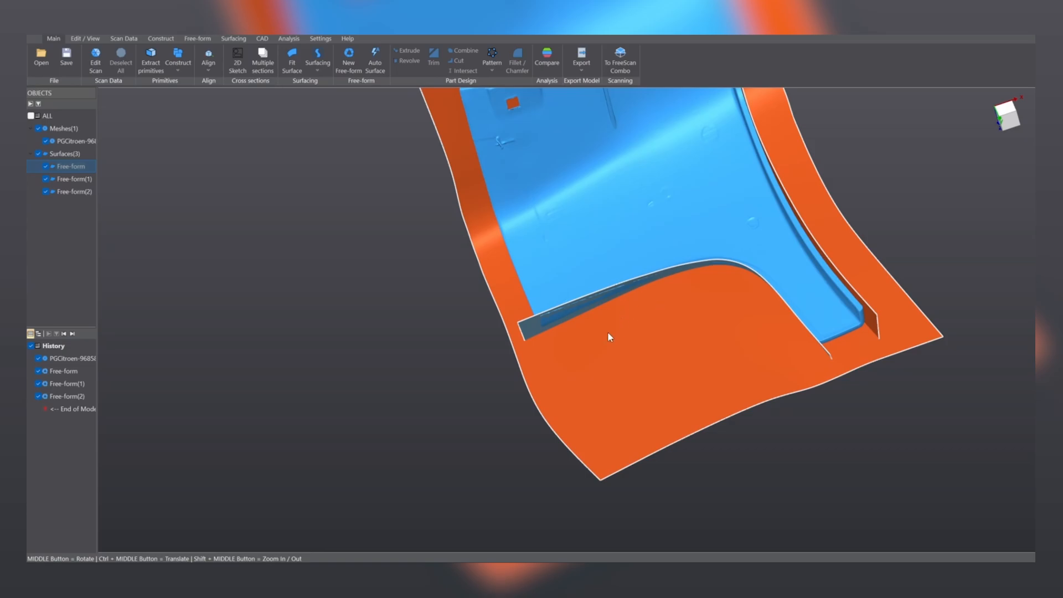
{"action": "scroll", "coordinate": [609, 337], "scroll_direction": "down", "scroll_amount": 3}
{"action": "middle_click_drag", "start_coordinate": [615, 343], "coordinate": [493, 426]}
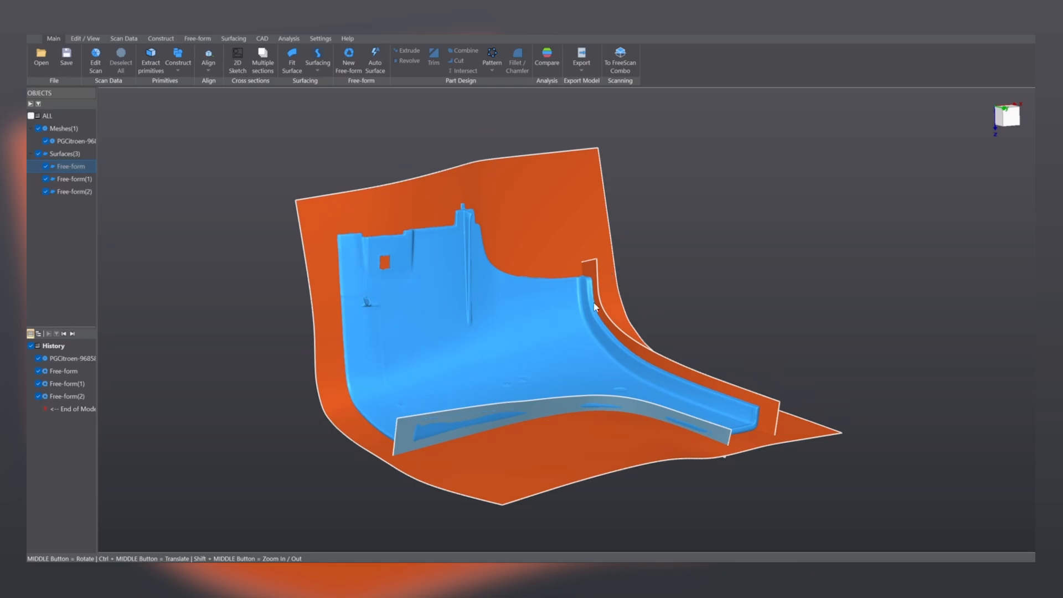
{"action": "mouse_move", "coordinate": [595, 308]}
{"action": "middle_mouse_down"}
{"action": "mouse_move", "coordinate": [548, 333]}
{"action": "mouse_move", "coordinate": [466, 437]}
{"action": "mouse_move", "coordinate": [480, 331]}
{"action": "mouse_move", "coordinate": [446, 390]}
{"action": "middle_mouse_up"}
{"action": "scroll", "coordinate": [474, 355], "scroll_direction": "up", "scroll_amount": 3}
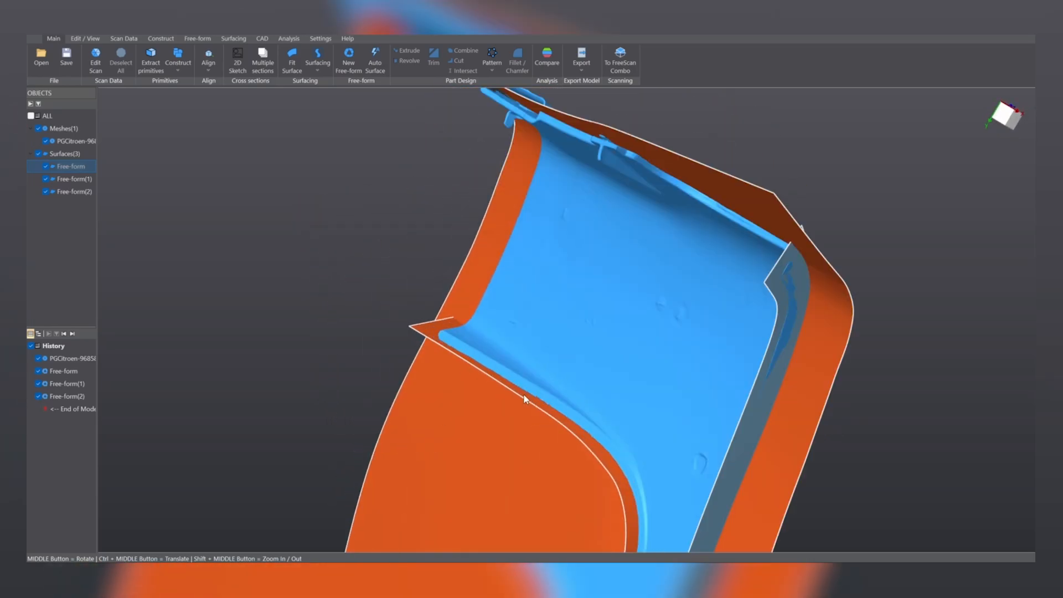
Convert the outer-face free-form surface into a sewed surface.
{"action": "middle_click_drag", "start_coordinate": [519, 402], "coordinate": [542, 301]}
{"action": "scroll", "coordinate": [504, 379], "scroll_direction": "down", "scroll_amount": 5}
{"action": "middle_click_drag", "start_coordinate": [699, 288], "coordinate": [397, 404]}
{"action": "scroll", "coordinate": [505, 390], "scroll_direction": "up", "scroll_amount": 5}
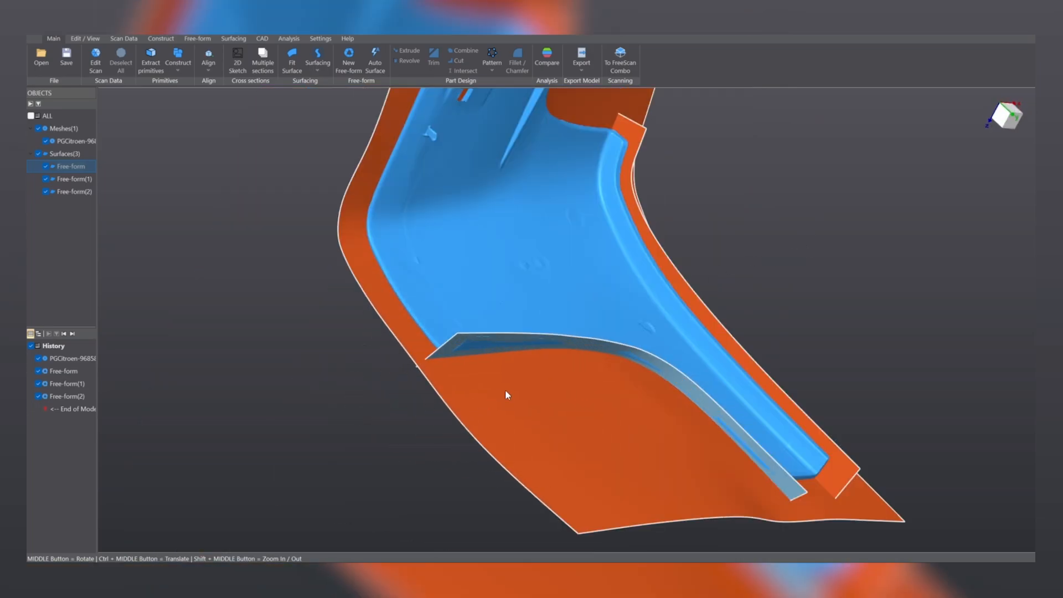
{"action": "left_click", "coordinate": [505, 394]}
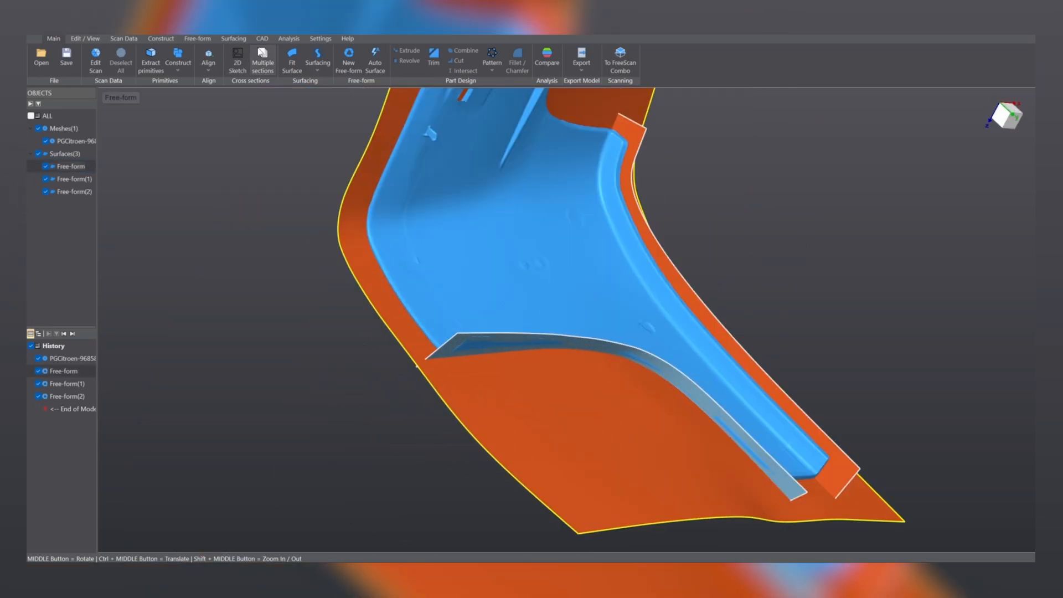
{"action": "left_click", "coordinate": [231, 37]}
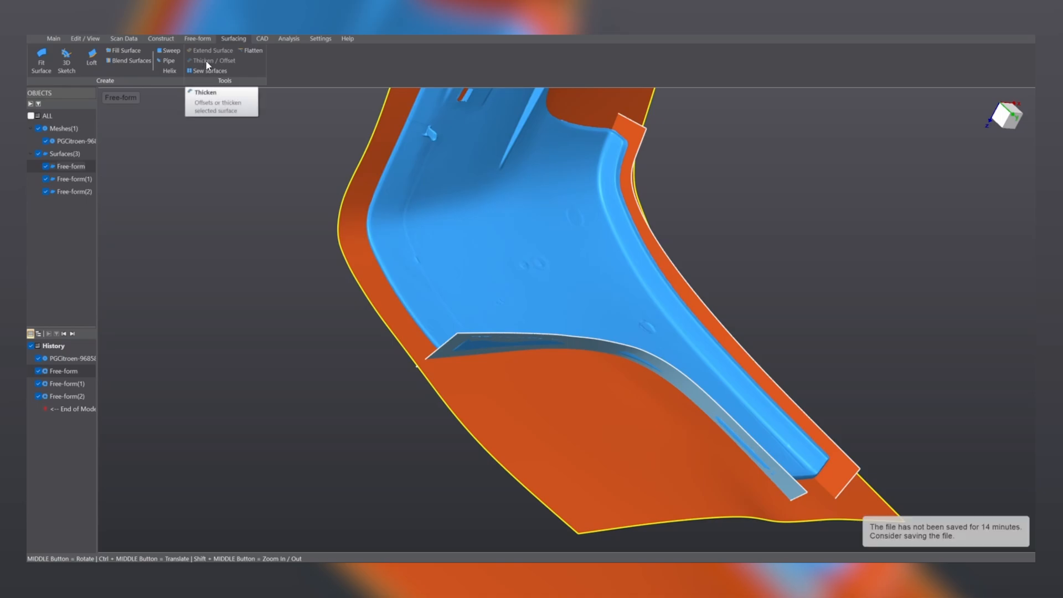
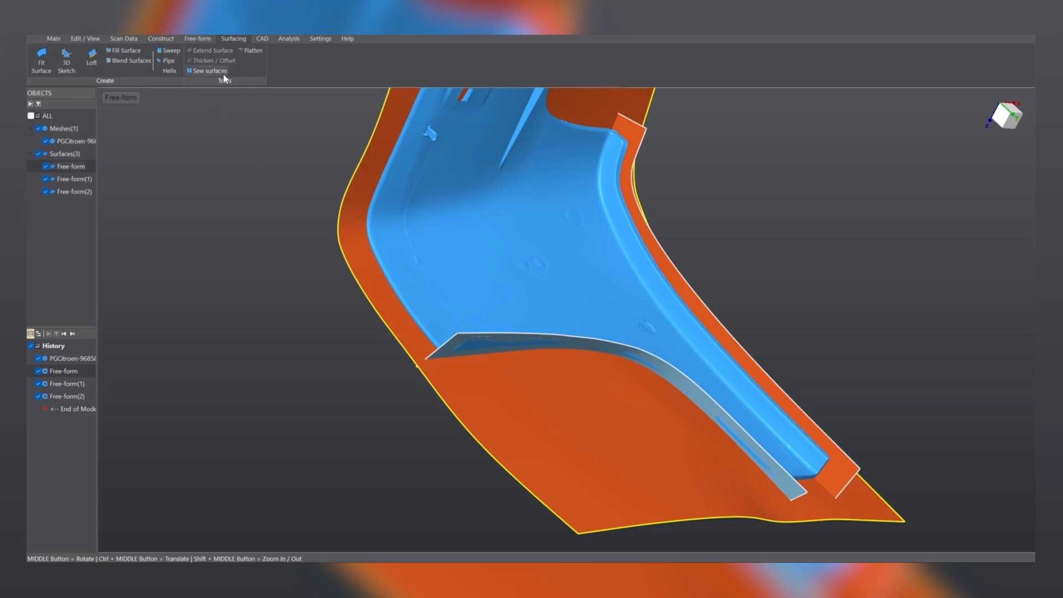
{"action": "left_click", "coordinate": [216, 69]}
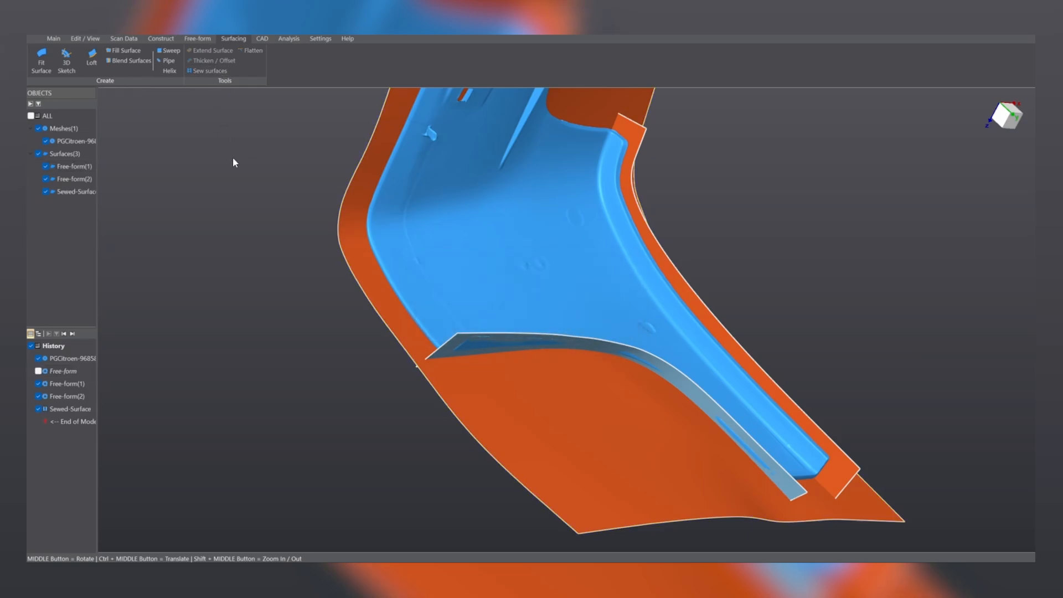
Start a Thicken / Offset on the sewed outer face and preview depths of 2 mm and 3 mm.
{"action": "left_click", "coordinate": [213, 61]}
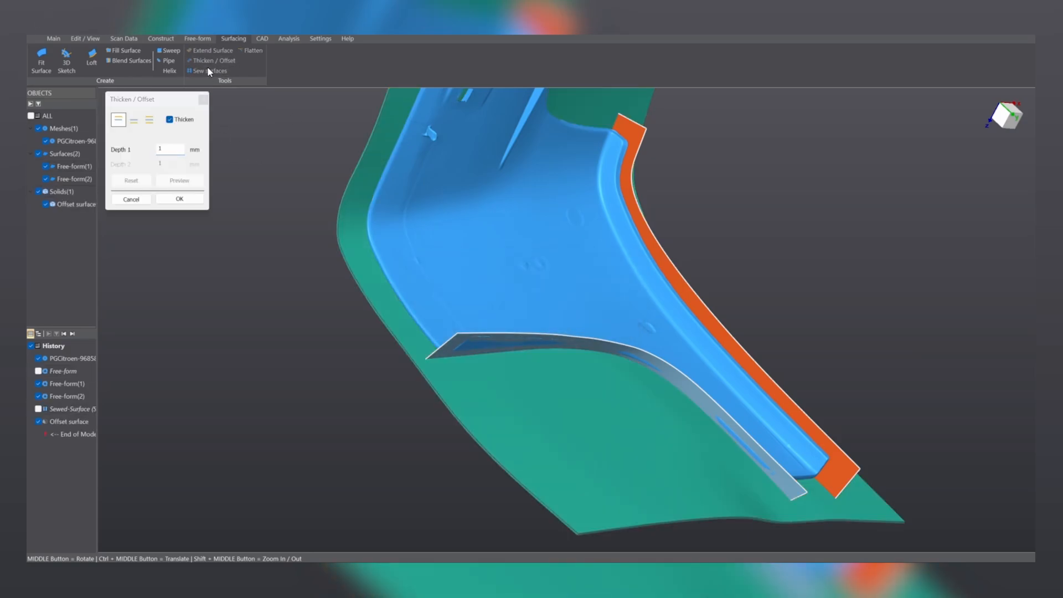
{"action": "double_click", "coordinate": [165, 149]}
{"action": "type", "text": "2"}
{"action": "left_click", "coordinate": [174, 181]}
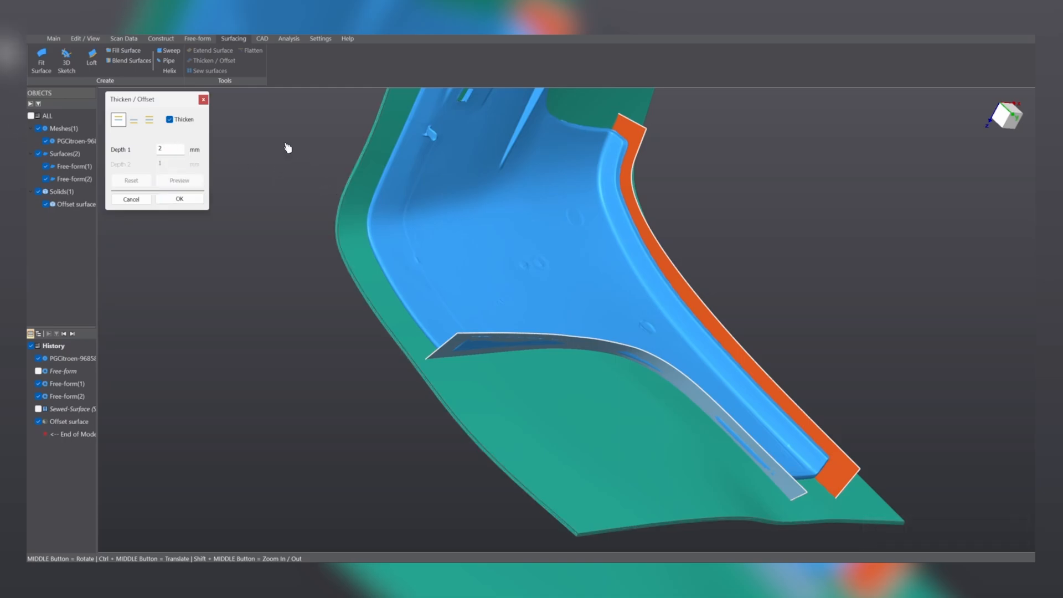
{"action": "scroll", "coordinate": [327, 197], "scroll_direction": "up", "scroll_amount": 2}
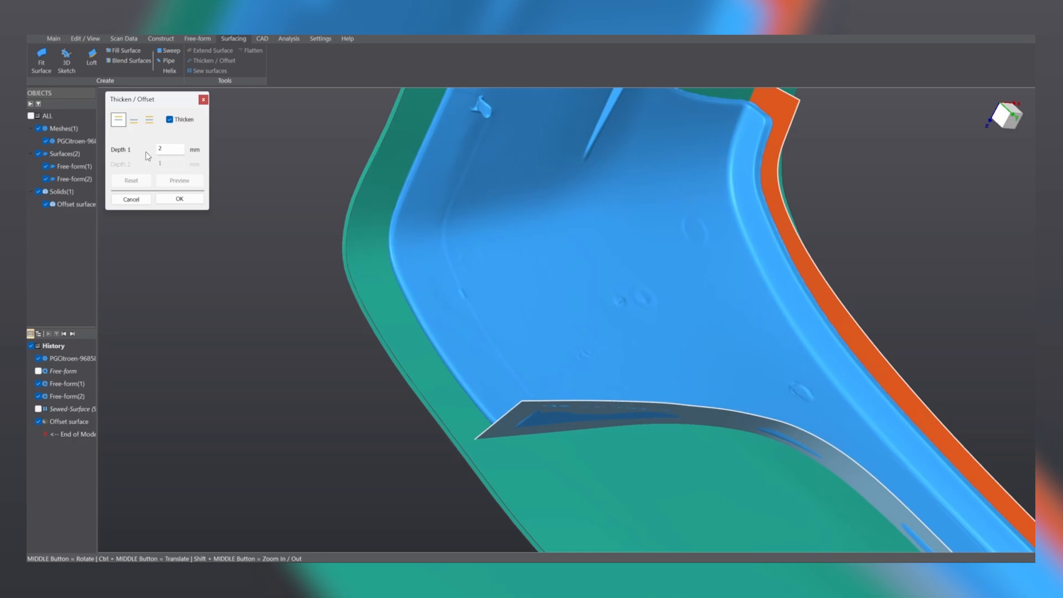
{"action": "type", "text": "3"}
{"action": "left_click", "coordinate": [180, 180]}
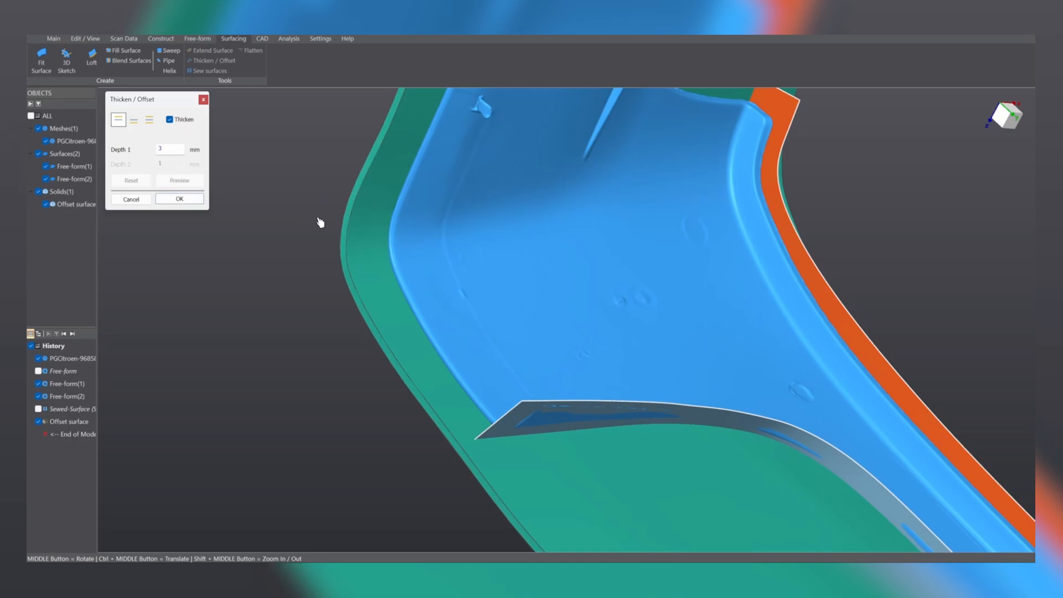
Switch the outer-face offset to the opposite side and preview depths of 3.5 mm and finally 3.25 mm against the mesh.
{"action": "left_click", "coordinate": [137, 119]}
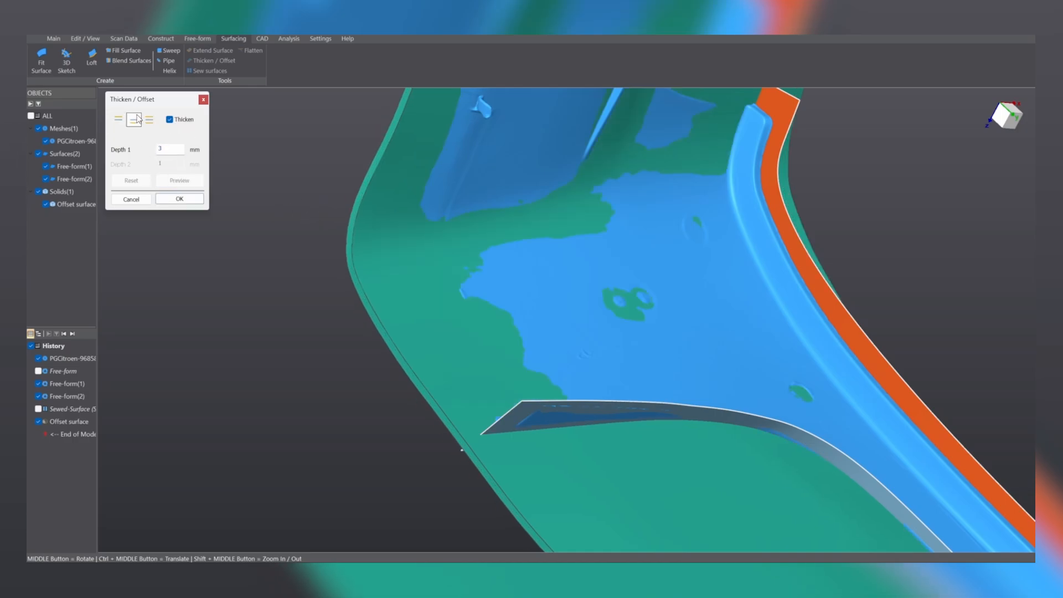
{"action": "middle_click_drag", "start_coordinate": [474, 255], "coordinate": [404, 340], "text": "ctrl"}
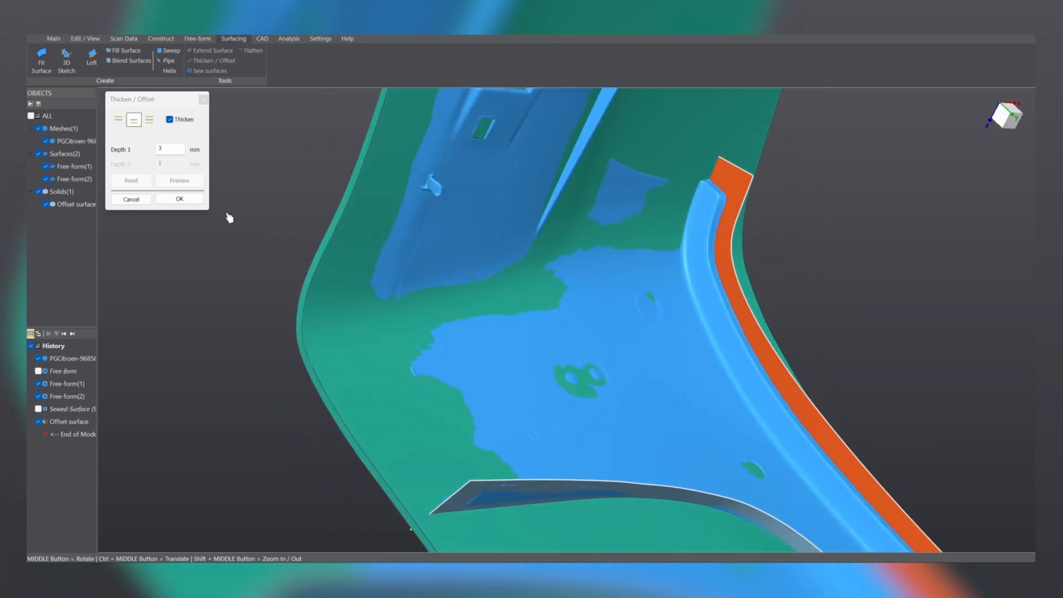
{"action": "left_click", "coordinate": [173, 150]}
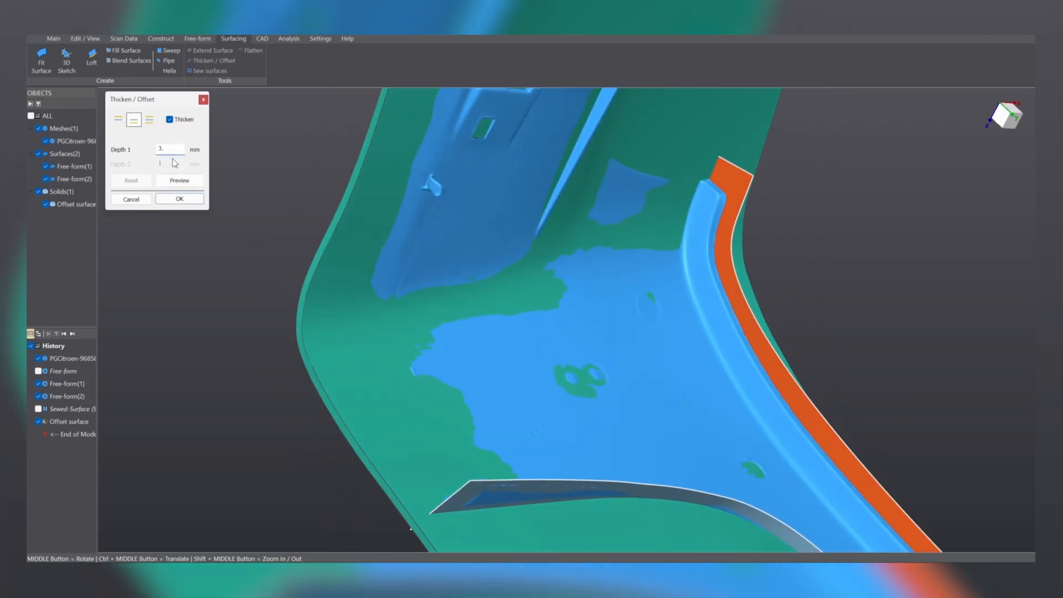
{"action": "type", "text": "5"}
{"action": "left_click", "coordinate": [180, 181]}
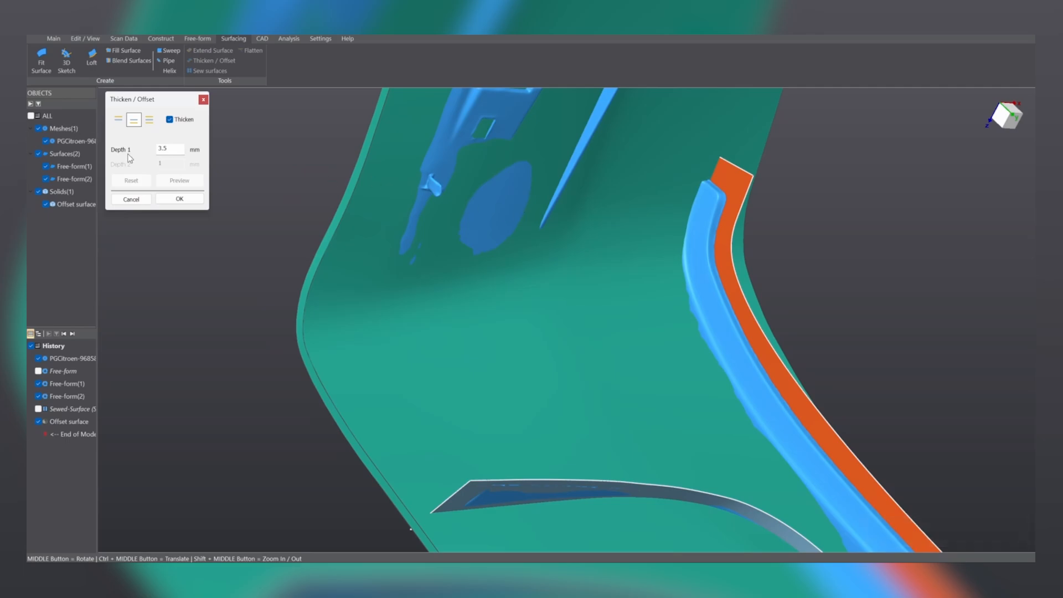
{"action": "key", "text": "BackSpace"}
{"action": "type", "text": "25"}
{"action": "left_click", "coordinate": [195, 180]}
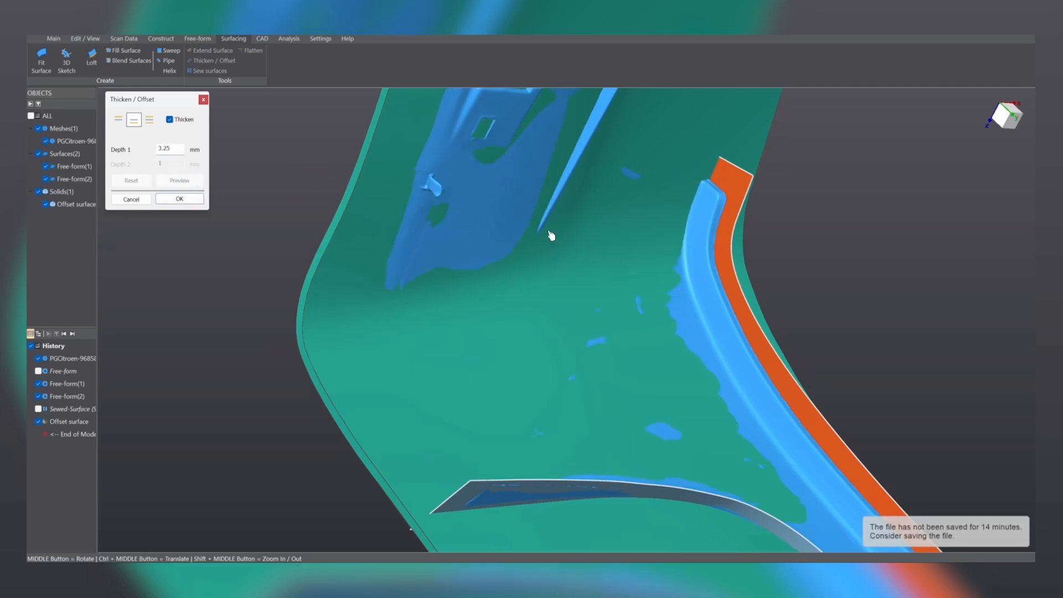
Turn off thickening and create the outer-face offset as a separate surface, keeping the original.
{"action": "middle_click_drag", "start_coordinate": [551, 235], "coordinate": [477, 368]}
{"action": "scroll", "coordinate": [275, 128], "scroll_direction": "up", "scroll_amount": 5}
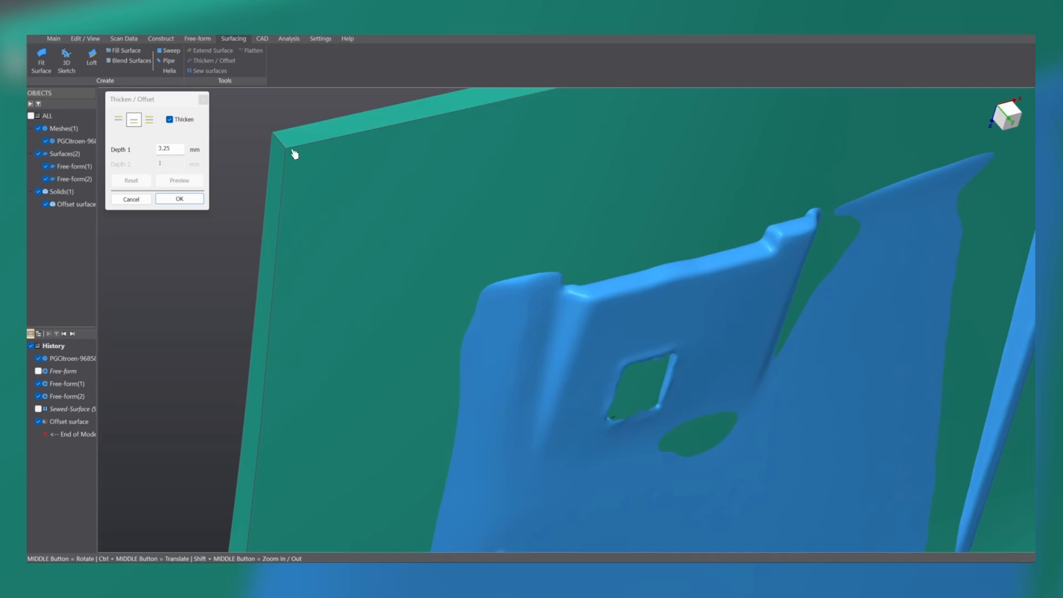
{"action": "left_click", "coordinate": [176, 120]}
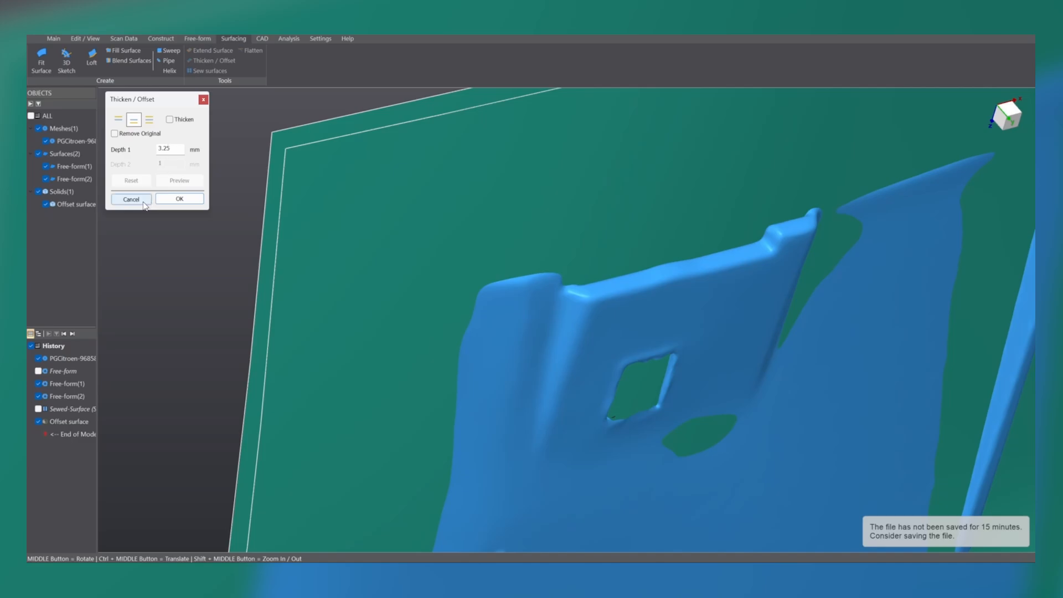
{"action": "left_click", "coordinate": [180, 199]}
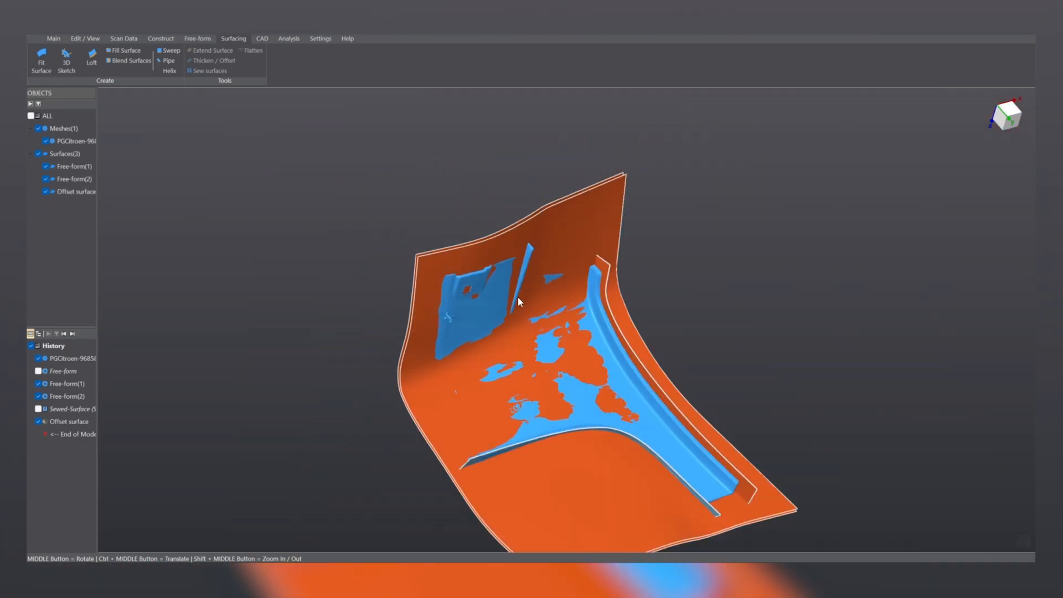
Convert the side-wall free-form surface into a sewed surface and select it.
{"action": "middle_click_drag", "start_coordinate": [518, 301], "coordinate": [592, 370]}
{"action": "scroll", "coordinate": [465, 256], "scroll_direction": "up", "scroll_amount": 3}
{"action": "middle_click_drag", "start_coordinate": [568, 266], "coordinate": [586, 281]}
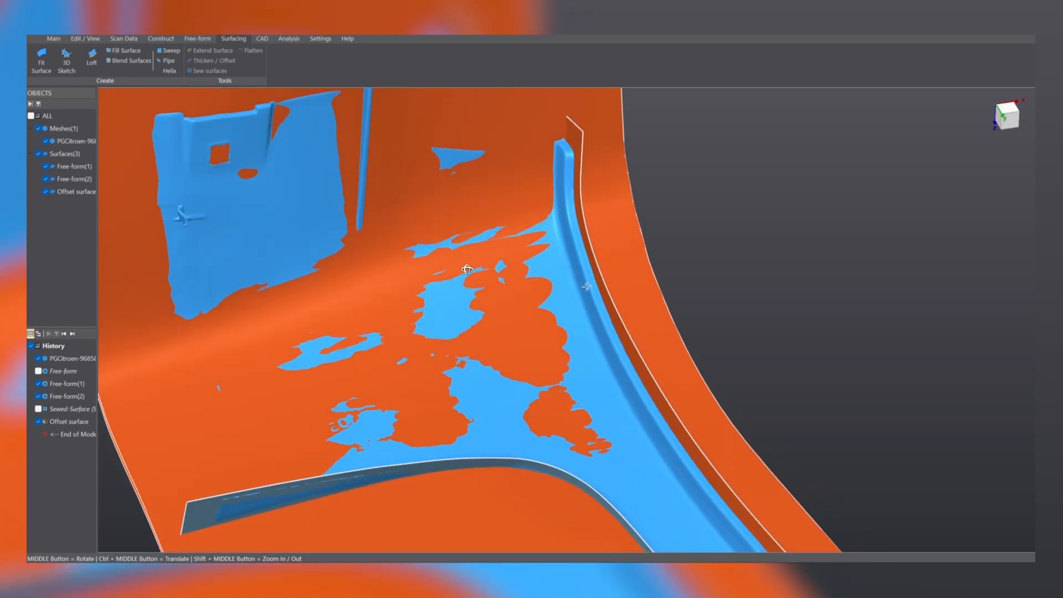
{"action": "middle_click_drag", "start_coordinate": [508, 268], "coordinate": [403, 179], "text": "ctrl"}
{"action": "middle_click_drag", "start_coordinate": [537, 348], "coordinate": [603, 400]}
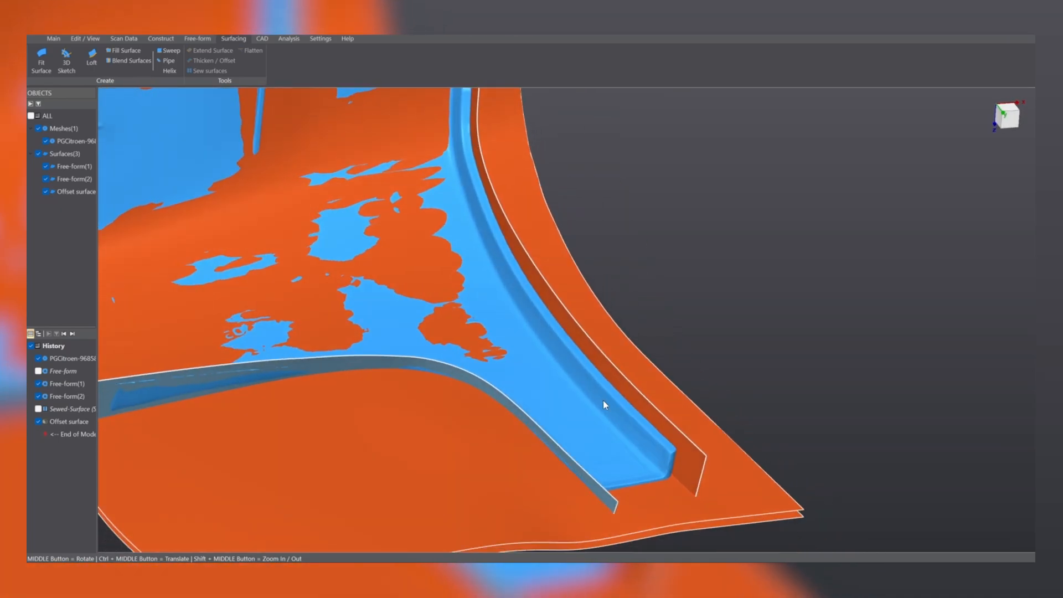
{"action": "left_click", "coordinate": [684, 466]}
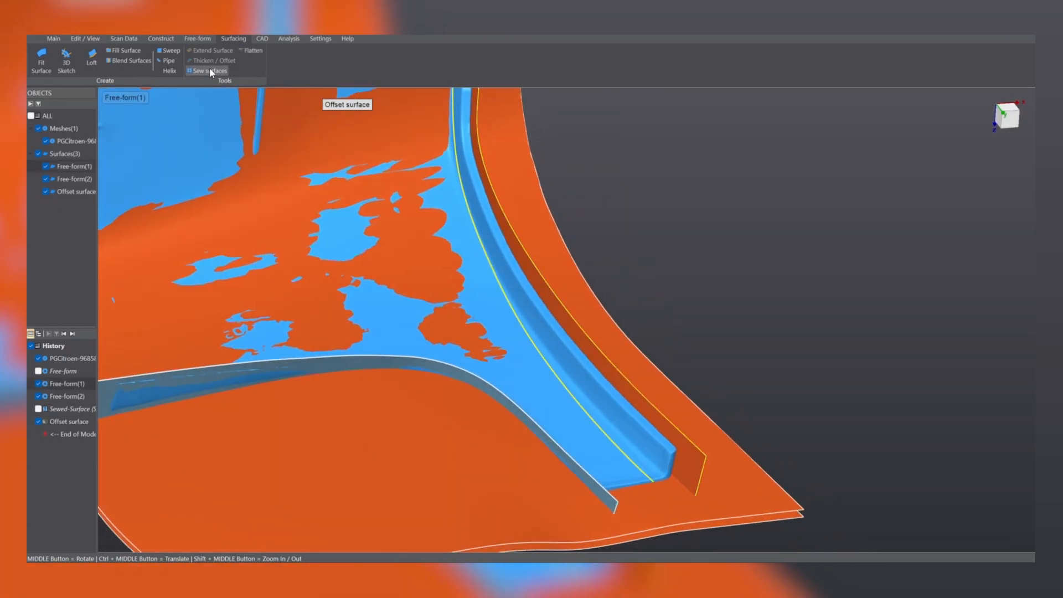
{"action": "left_click", "coordinate": [210, 70]}
{"action": "left_click", "coordinate": [681, 463]}
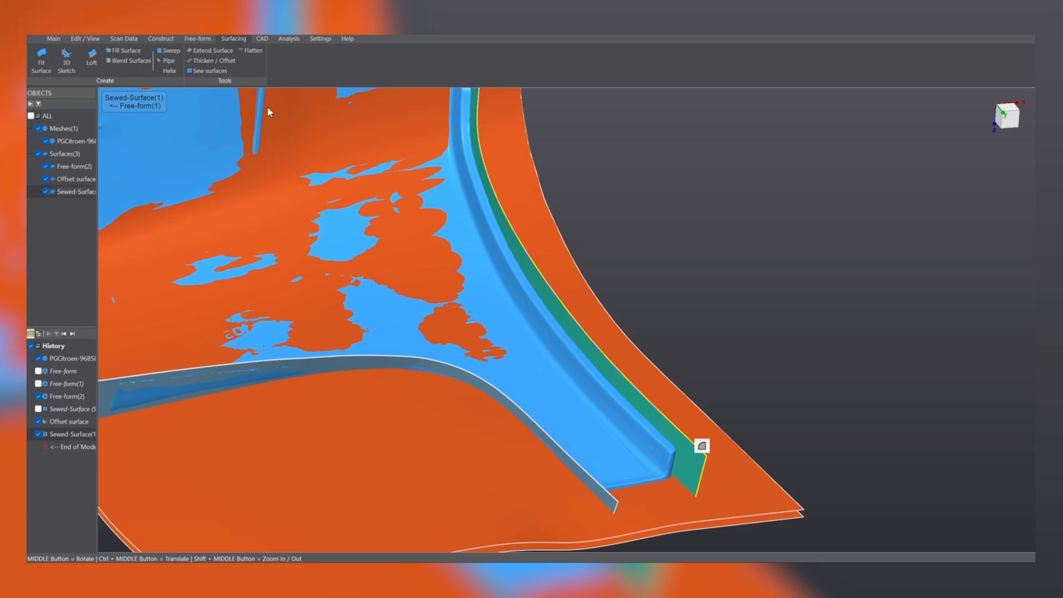
Preview a 3.25 mm offset of the side wall toward the mesh's inner side, with thickening off.
{"action": "left_click", "coordinate": [213, 61]}
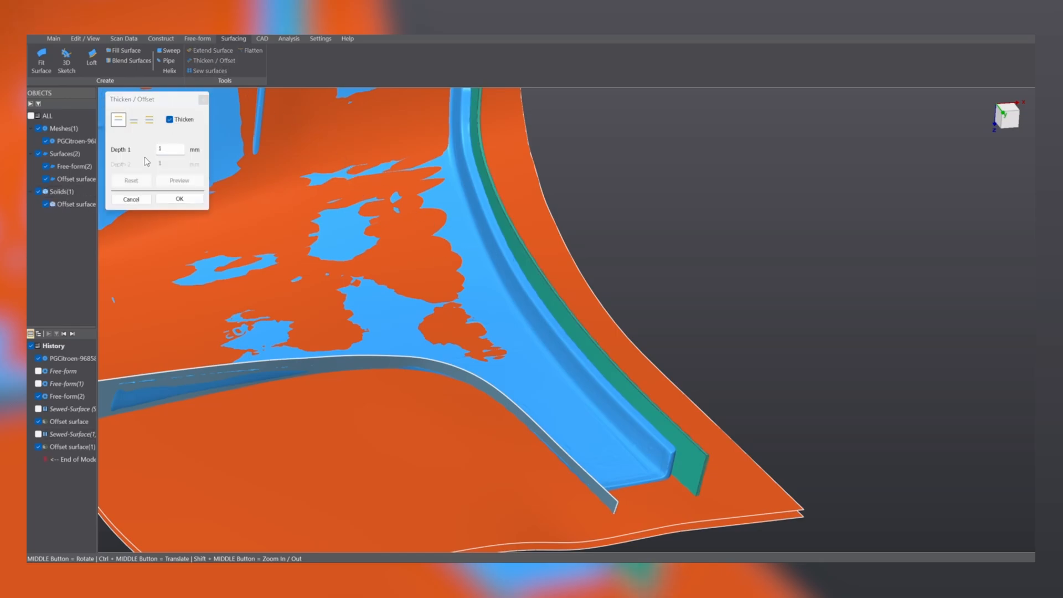
{"action": "left_click", "coordinate": [134, 120]}
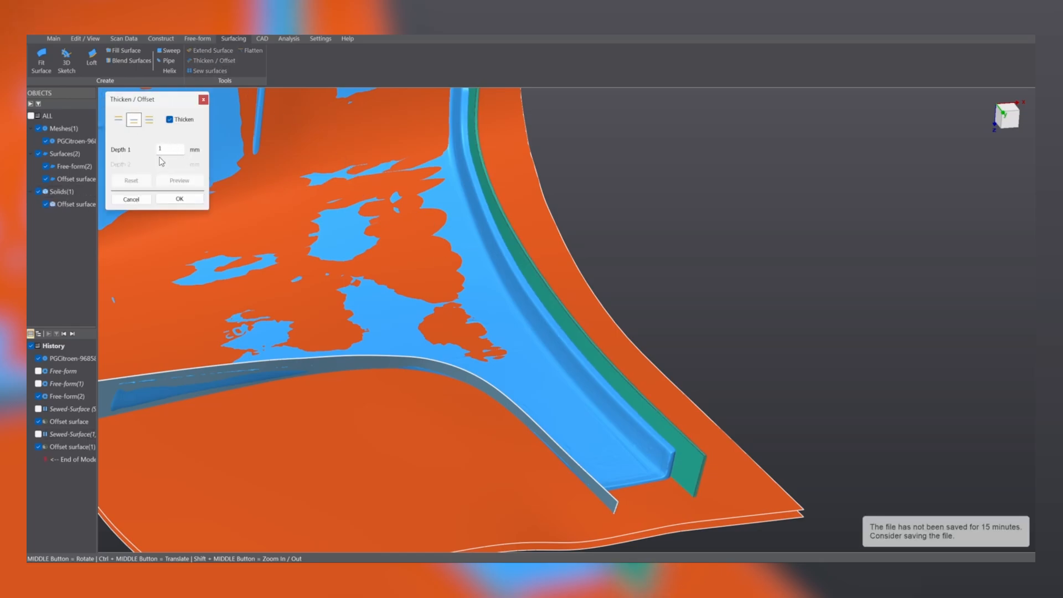
{"action": "left_click_drag", "start_coordinate": [164, 149], "coordinate": [150, 144]}
{"action": "left_click", "coordinate": [170, 120]}
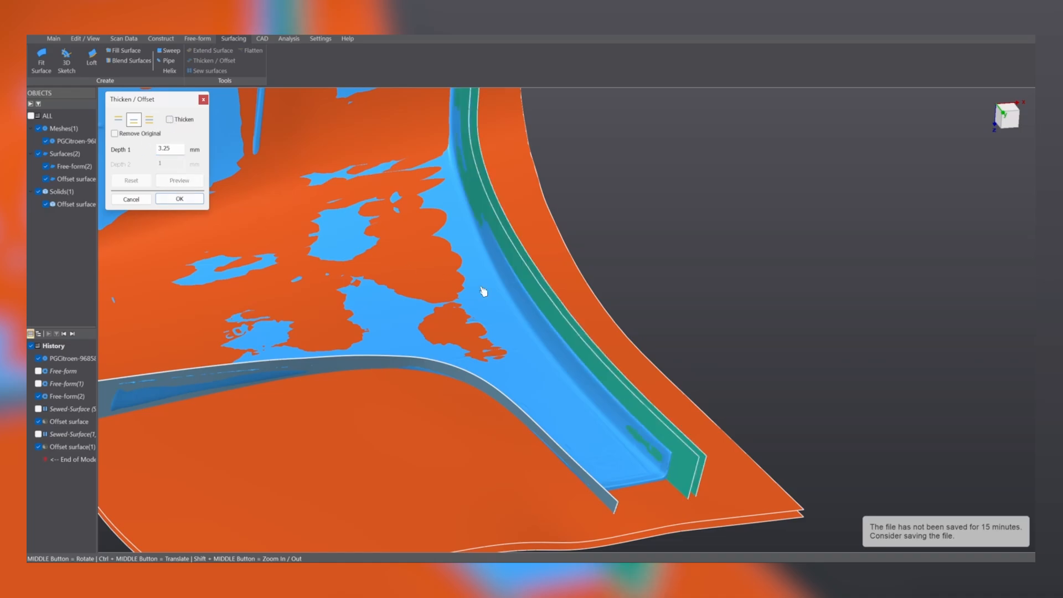
Set the side-wall offset depth to 3.5 mm and create the offset surface, keeping the original.
{"action": "middle_click_drag", "start_coordinate": [636, 434], "coordinate": [331, 242]}
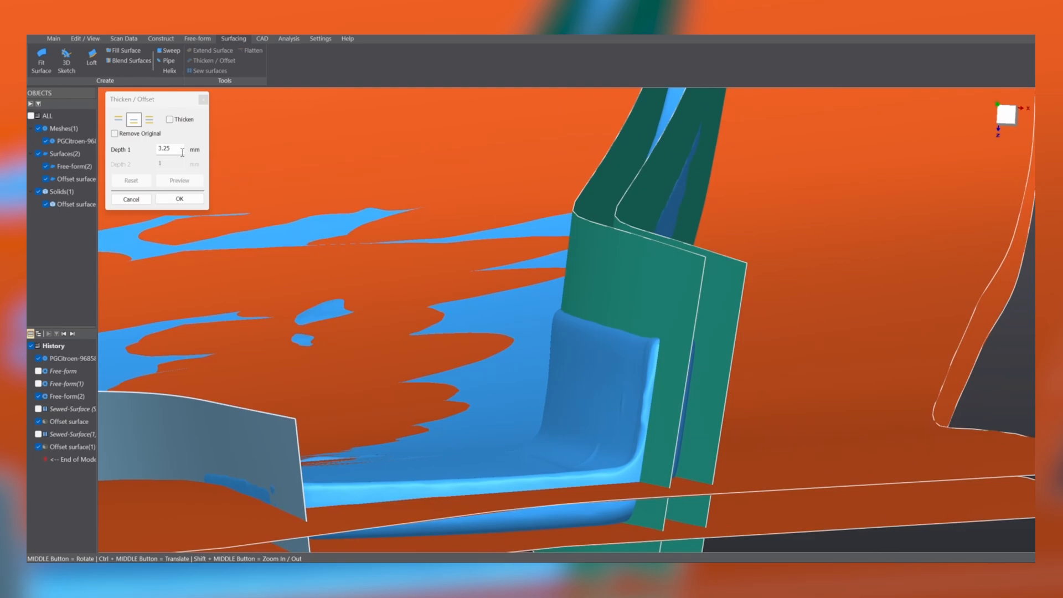
{"action": "left_click", "coordinate": [165, 148]}
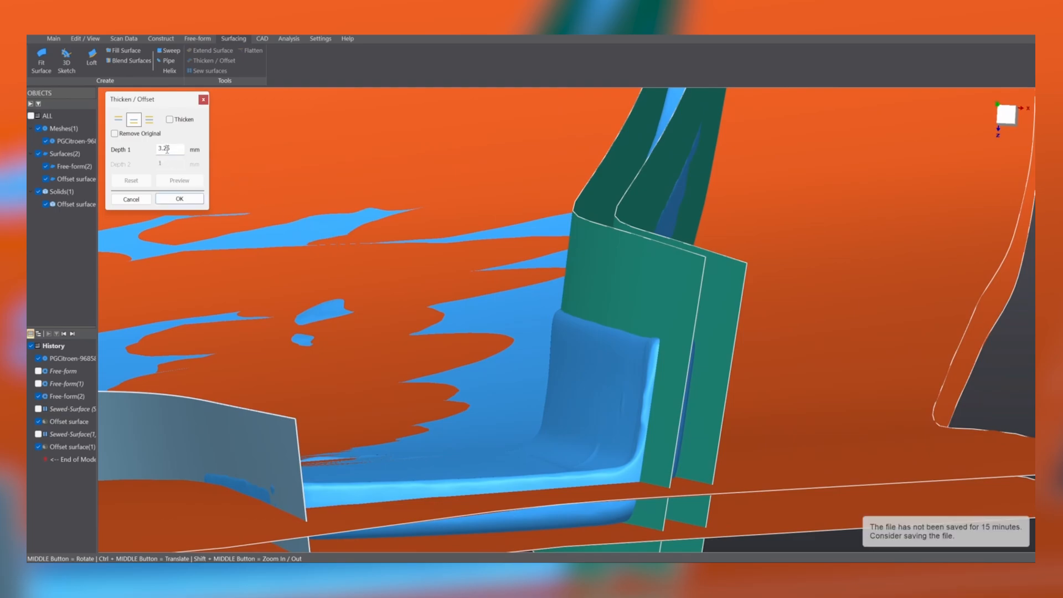
{"action": "middle_click_drag", "start_coordinate": [470, 300], "coordinate": [455, 335]}
{"action": "scroll", "coordinate": [455, 335], "scroll_direction": "down", "scroll_amount": 5}
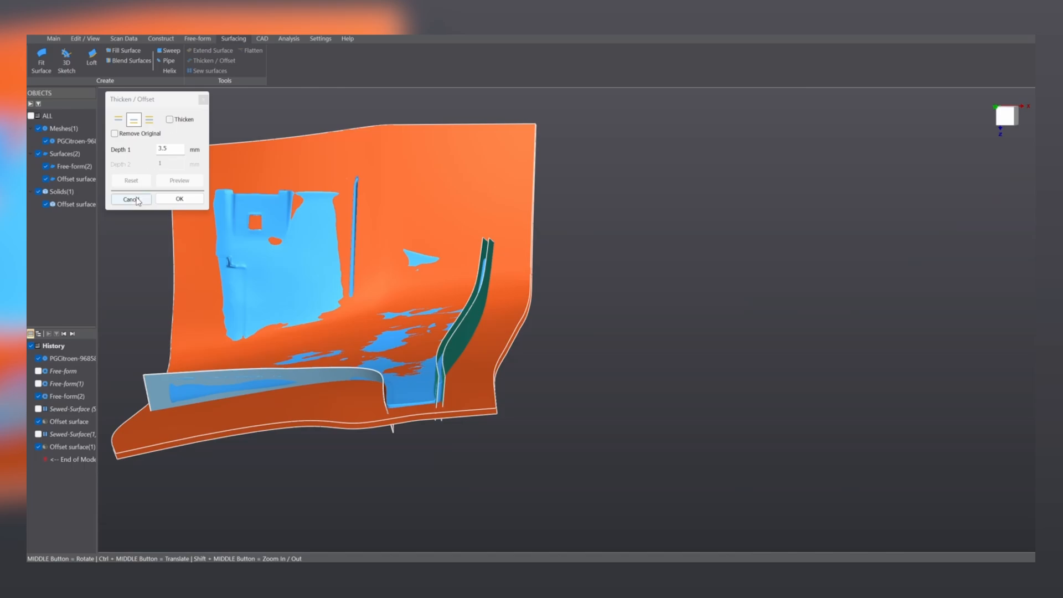
{"action": "left_click", "coordinate": [180, 199]}
Convert the opposite flange strip's free-form surface into a sewed surface.
{"action": "middle_click_drag", "start_coordinate": [314, 364], "coordinate": [477, 395]}
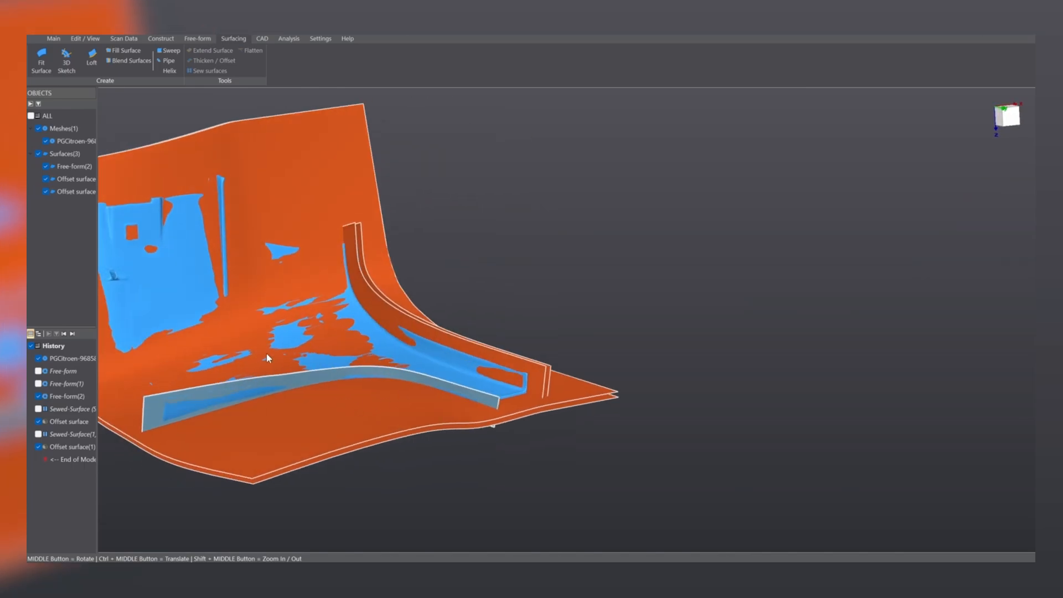
{"action": "middle_click_drag", "start_coordinate": [229, 422], "coordinate": [682, 441], "text": "ctrl"}
{"action": "scroll", "coordinate": [619, 444], "scroll_direction": "up", "scroll_amount": 5}
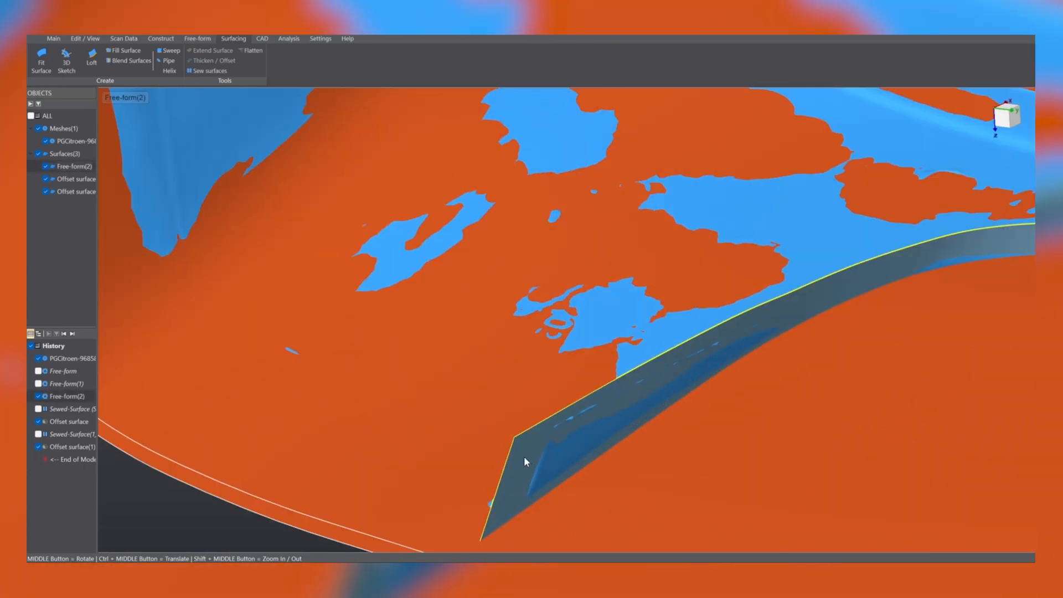
{"action": "left_click", "coordinate": [191, 71]}
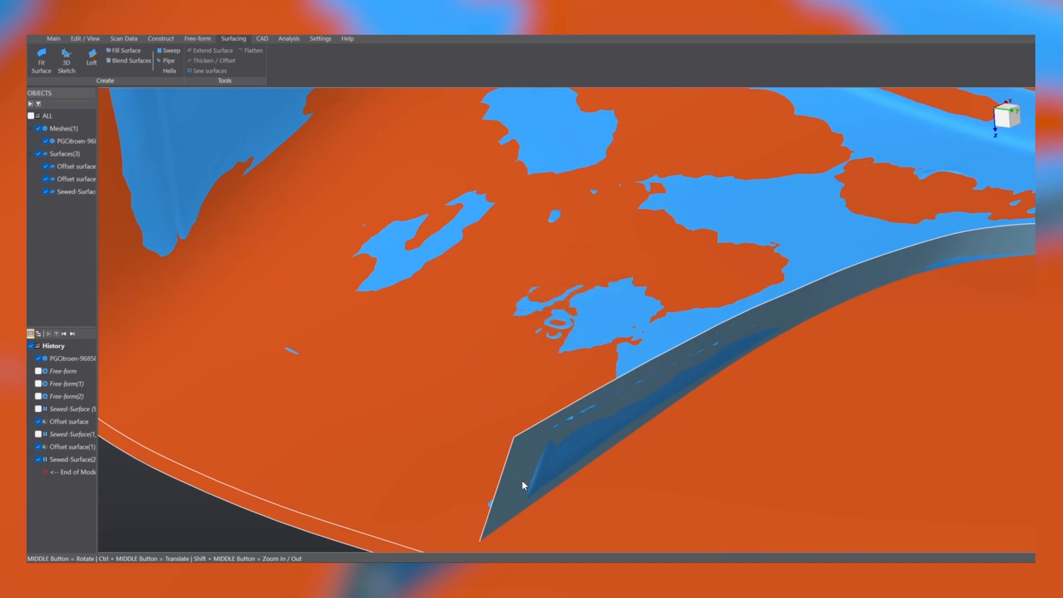
Offset the flange strip 3.25 mm to the opposite side as a separate surface, with thickening off and the original kept.
{"action": "left_click", "coordinate": [210, 61]}
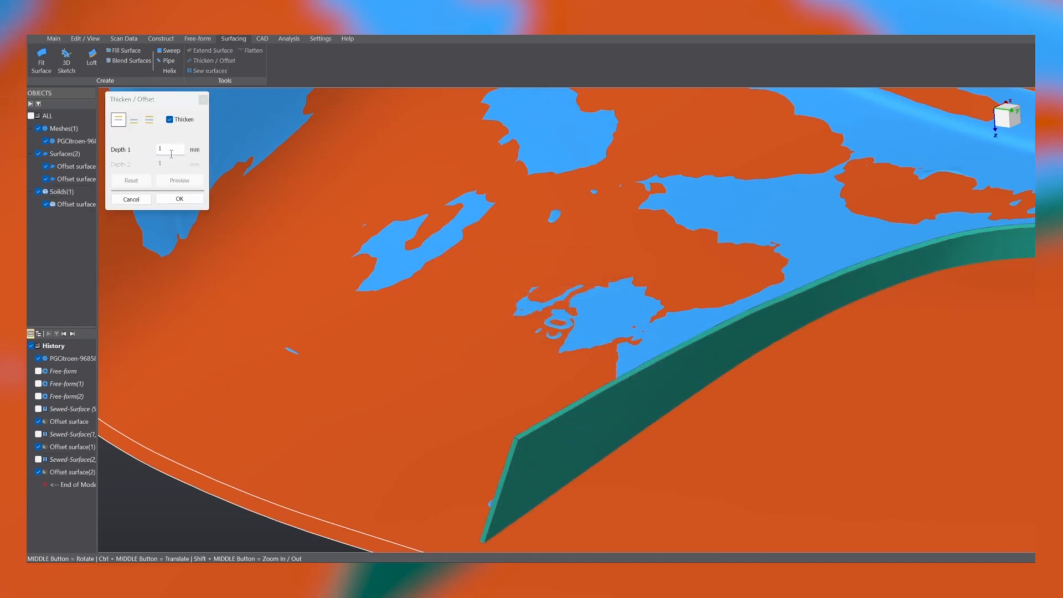
{"action": "type", "text": "3.25"}
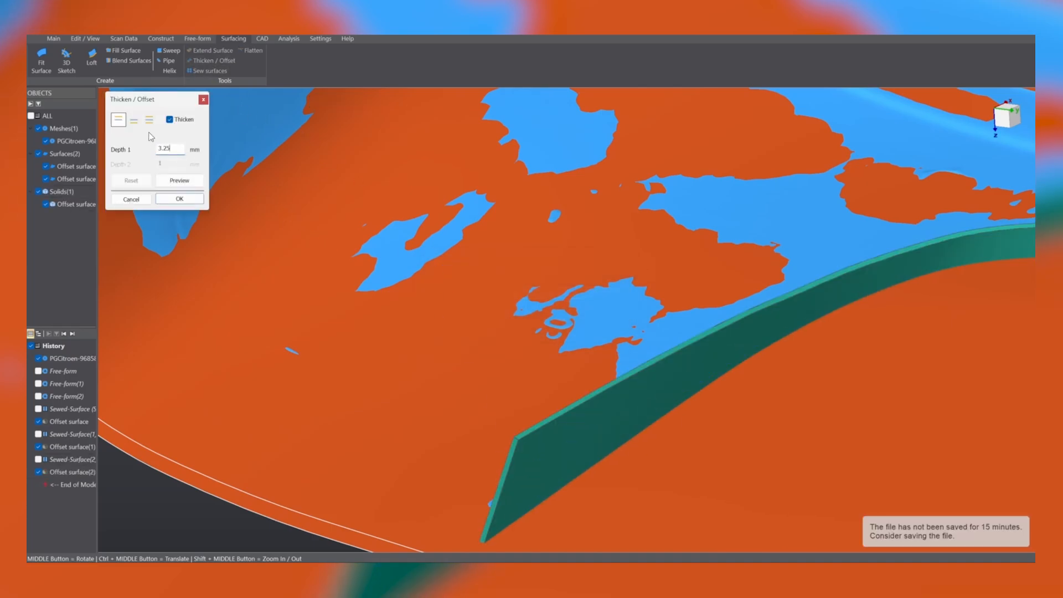
{"action": "left_click", "coordinate": [134, 121]}
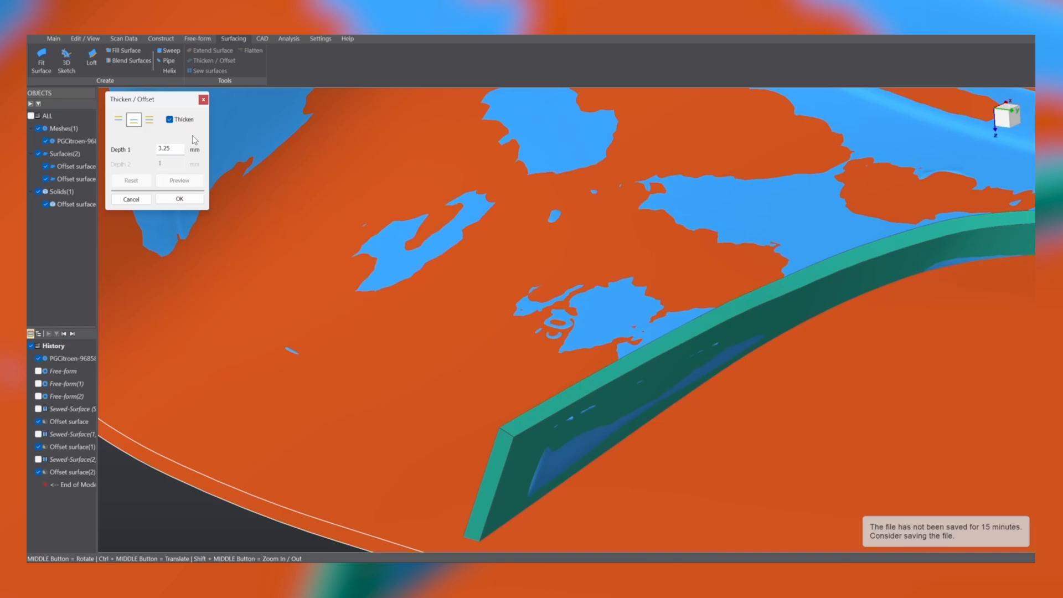
{"action": "left_click", "coordinate": [170, 120]}
{"action": "scroll", "coordinate": [453, 460], "scroll_direction": "down", "scroll_amount": 3}
{"action": "middle_click_drag", "start_coordinate": [453, 457], "coordinate": [572, 418]}
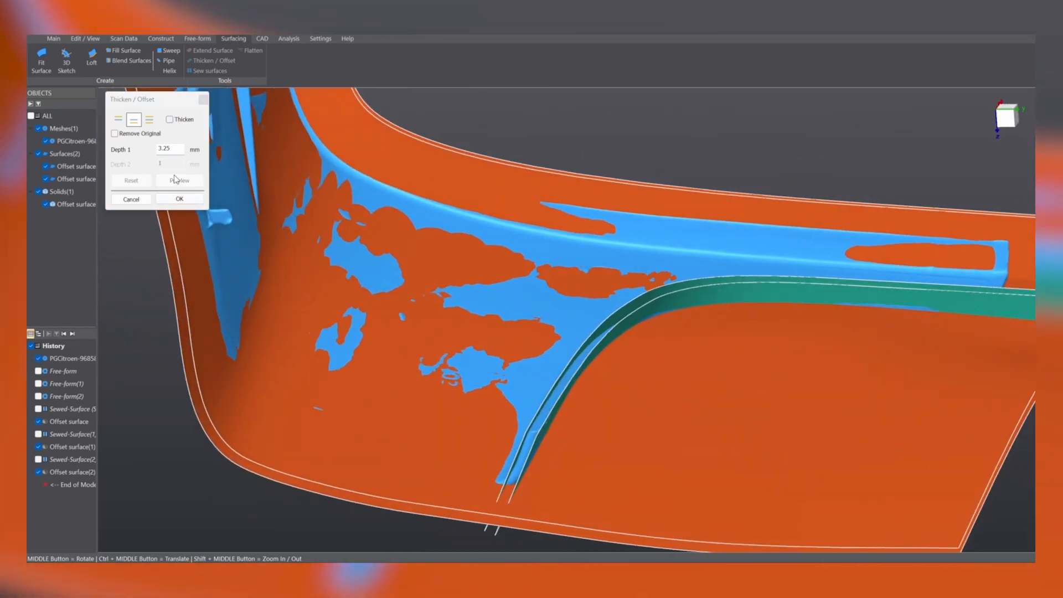
{"action": "left_click", "coordinate": [180, 199]}
{"action": "middle_click_drag", "start_coordinate": [643, 318], "coordinate": [533, 364]}
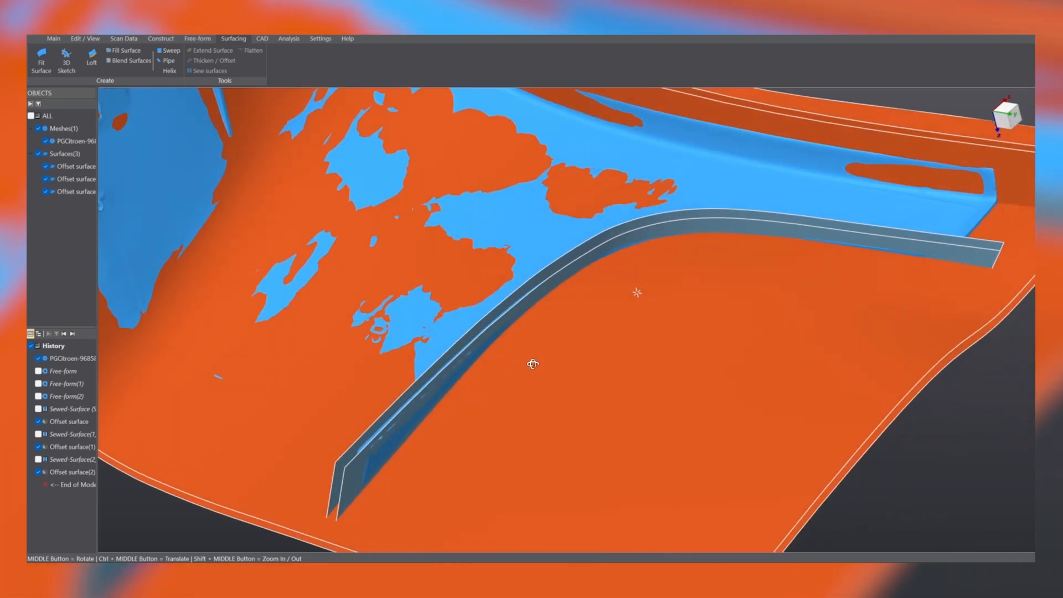
Examine the three offset surfaces against the scan mesh, checking how the side wall and flange strip meet the outer face.
{"action": "scroll", "coordinate": [565, 312], "scroll_direction": "down", "scroll_amount": 3}
{"action": "middle_click_drag", "start_coordinate": [593, 321], "coordinate": [560, 294]}
{"action": "scroll", "coordinate": [773, 230], "scroll_direction": "down", "scroll_amount": 3}
{"action": "middle_click_drag", "start_coordinate": [764, 235], "coordinate": [814, 172]}
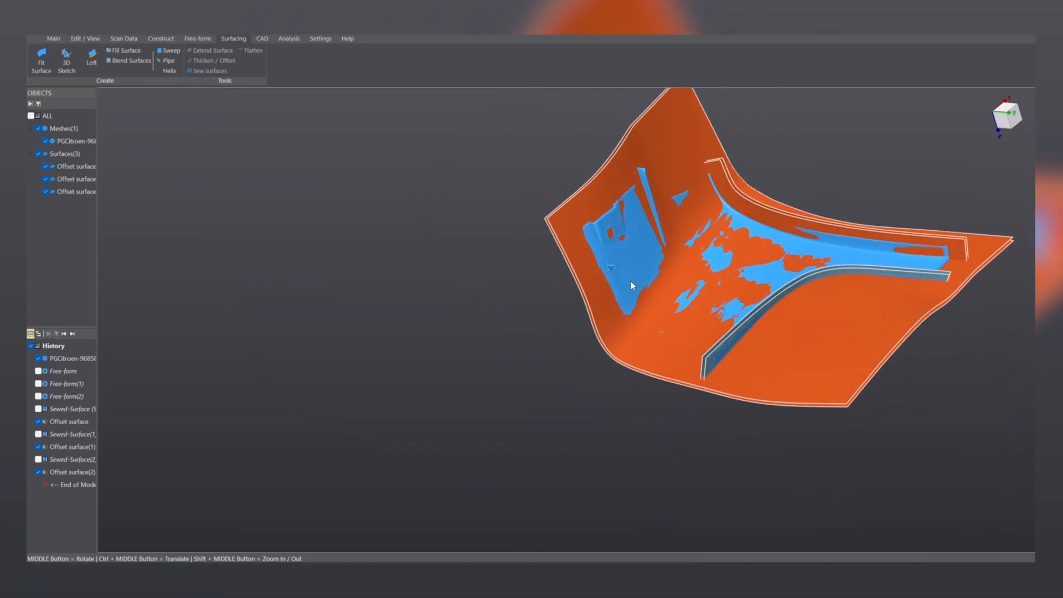
{"action": "middle_click_drag", "start_coordinate": [631, 282], "coordinate": [769, 210]}
{"action": "middle_click_drag", "start_coordinate": [865, 343], "coordinate": [717, 388]}
{"action": "scroll", "coordinate": [841, 307], "scroll_direction": "up", "scroll_amount": 5}
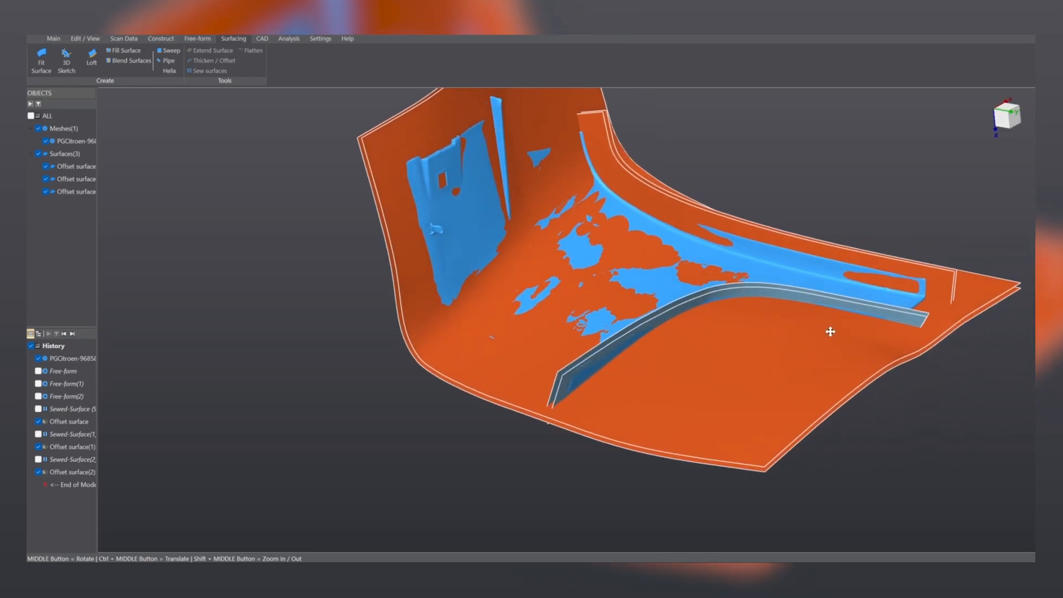
{"action": "middle_click_drag", "start_coordinate": [830, 331], "coordinate": [866, 366]}
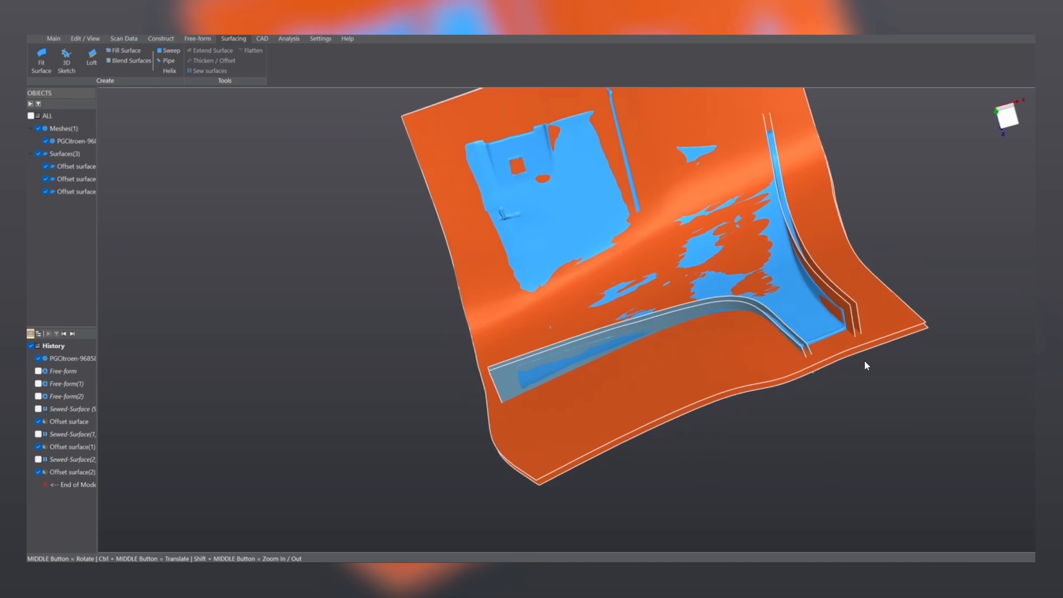
{"action": "scroll", "coordinate": [840, 339], "scroll_direction": "up", "scroll_amount": 3}
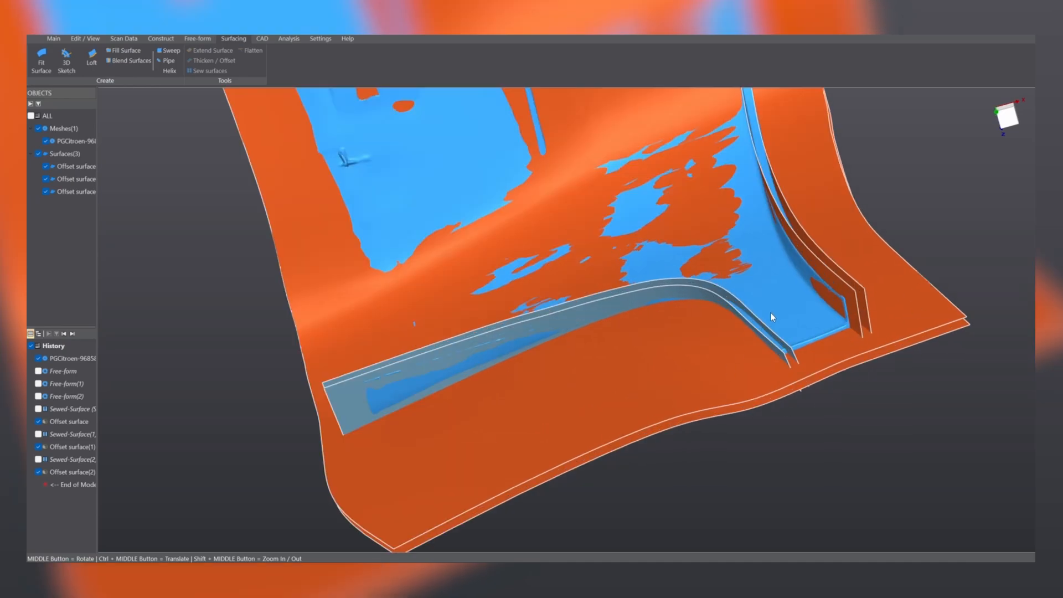
{"action": "scroll", "coordinate": [771, 313], "scroll_direction": "down", "scroll_amount": 4}
{"action": "middle_click_drag", "start_coordinate": [510, 301], "coordinate": [674, 277]}
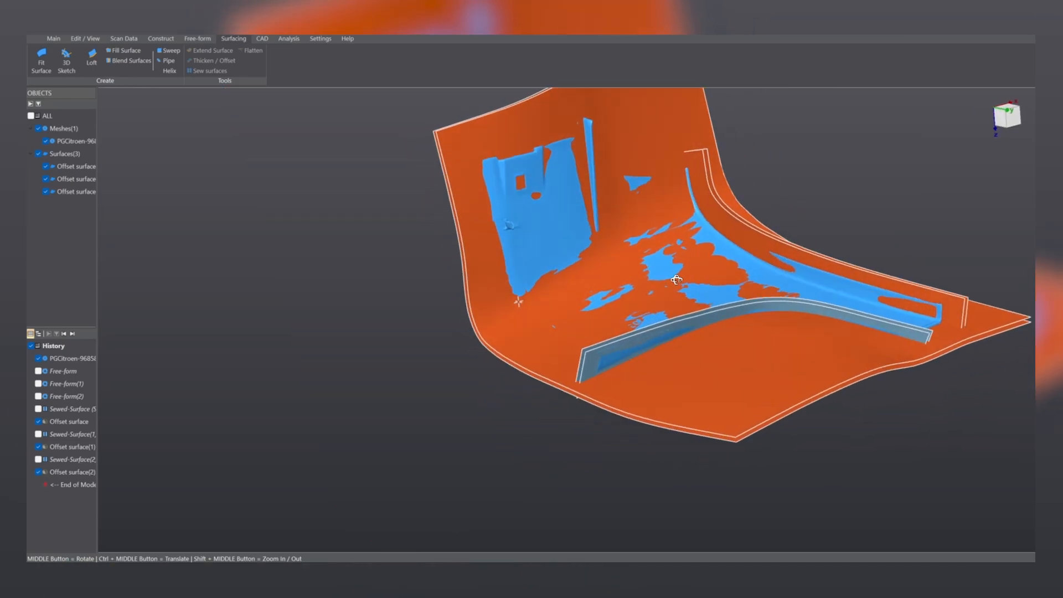
{"action": "middle_click_drag", "start_coordinate": [556, 314], "coordinate": [521, 327]}
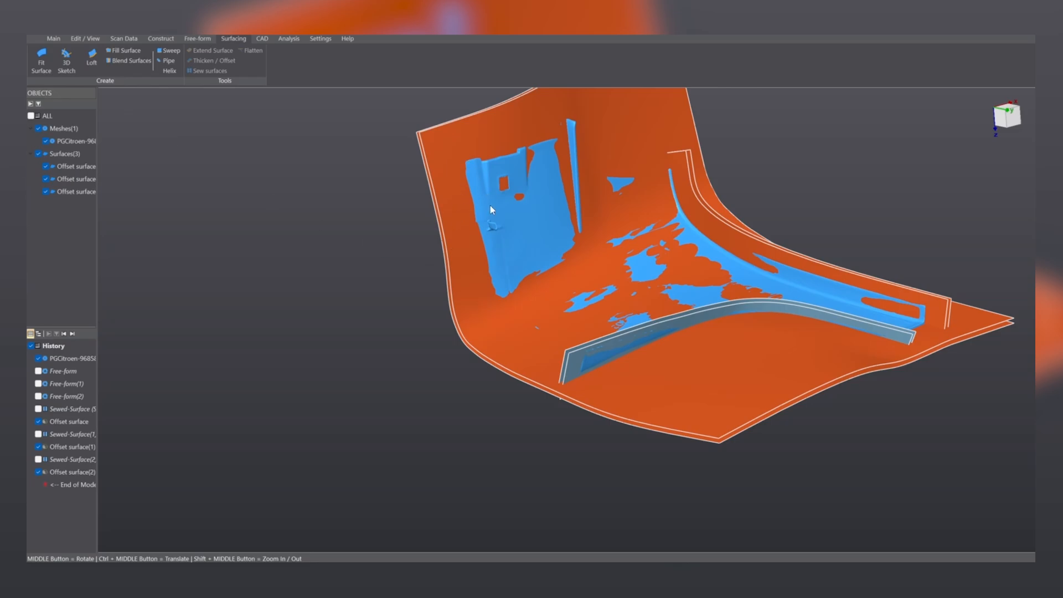
Hide the three offset surfaces so only the scan mesh remains visible.
{"action": "left_click", "coordinate": [45, 166]}
{"action": "left_click", "coordinate": [45, 179]}
{"action": "left_click", "coordinate": [45, 191]}
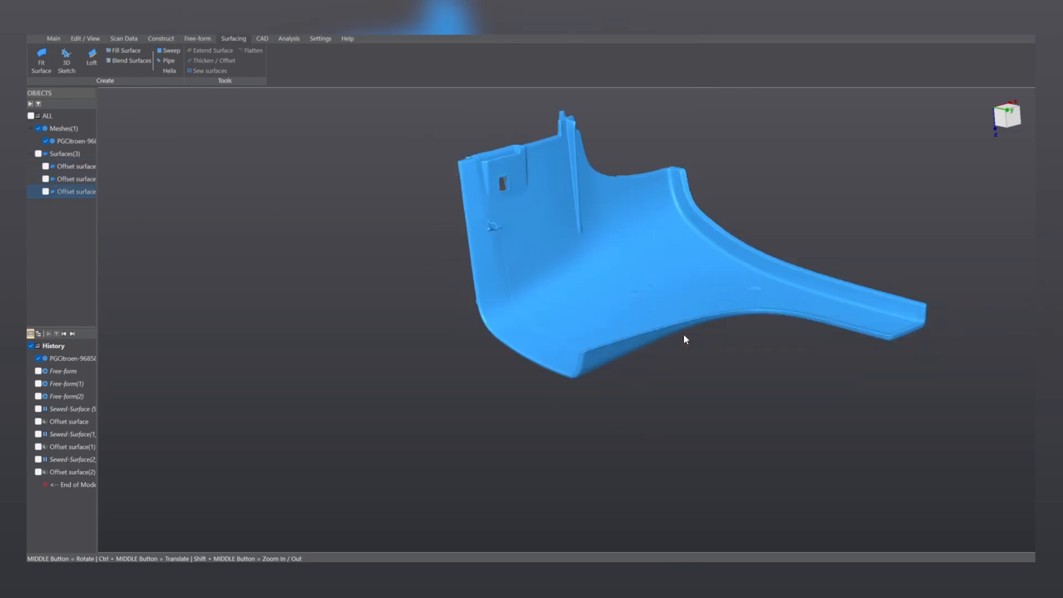
{"action": "middle_click_drag", "start_coordinate": [683, 333], "coordinate": [456, 215]}
{"action": "middle_click_drag", "start_coordinate": [479, 264], "coordinate": [538, 96]}
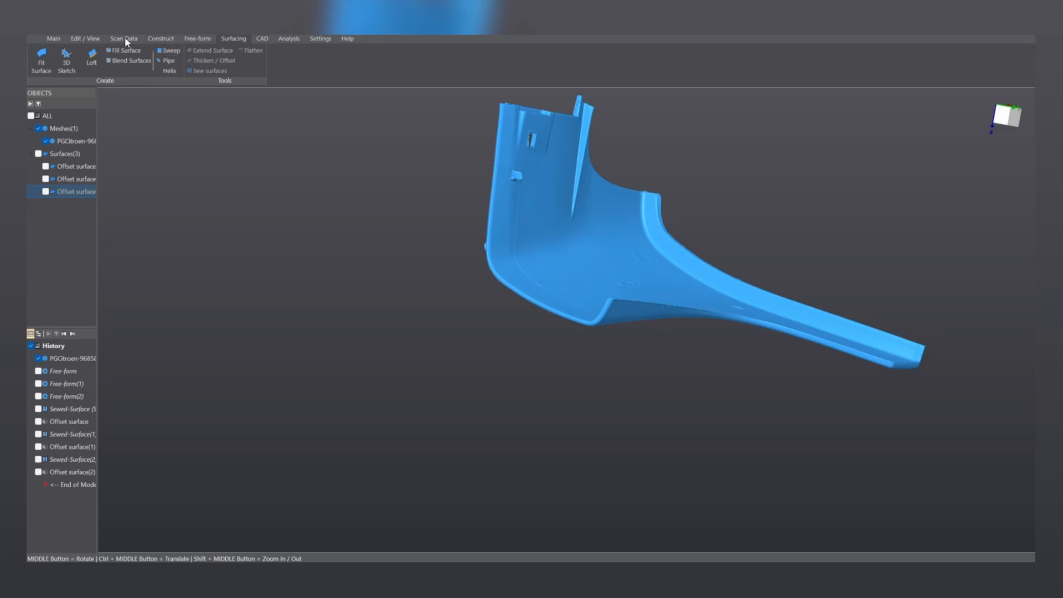
Construct a reference plane with normal 1, 0, 0 and zero offset from the origin.
{"action": "left_click", "coordinate": [52, 39]}
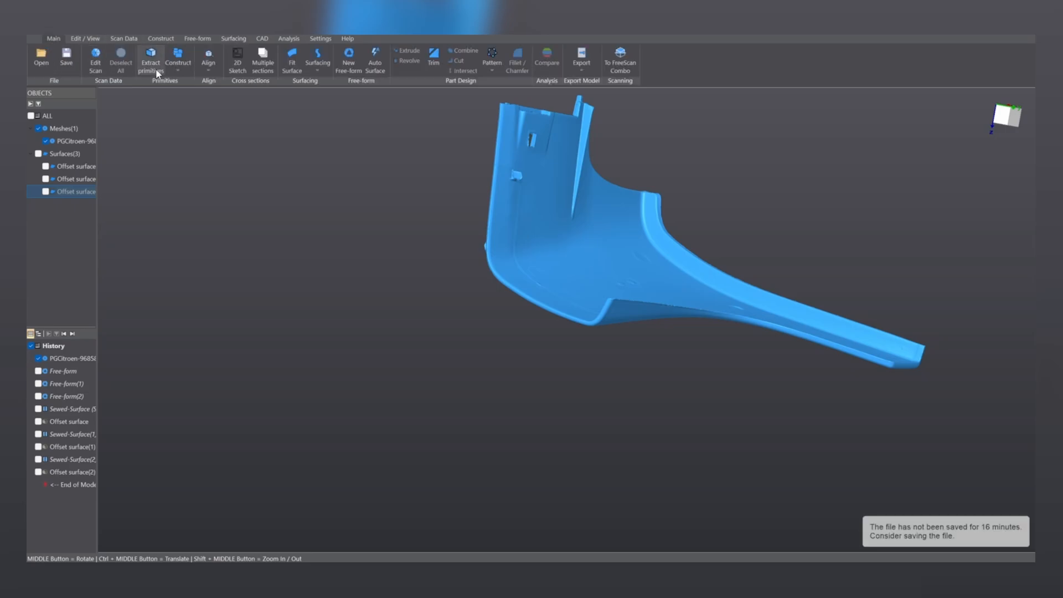
{"action": "left_click", "coordinate": [180, 67]}
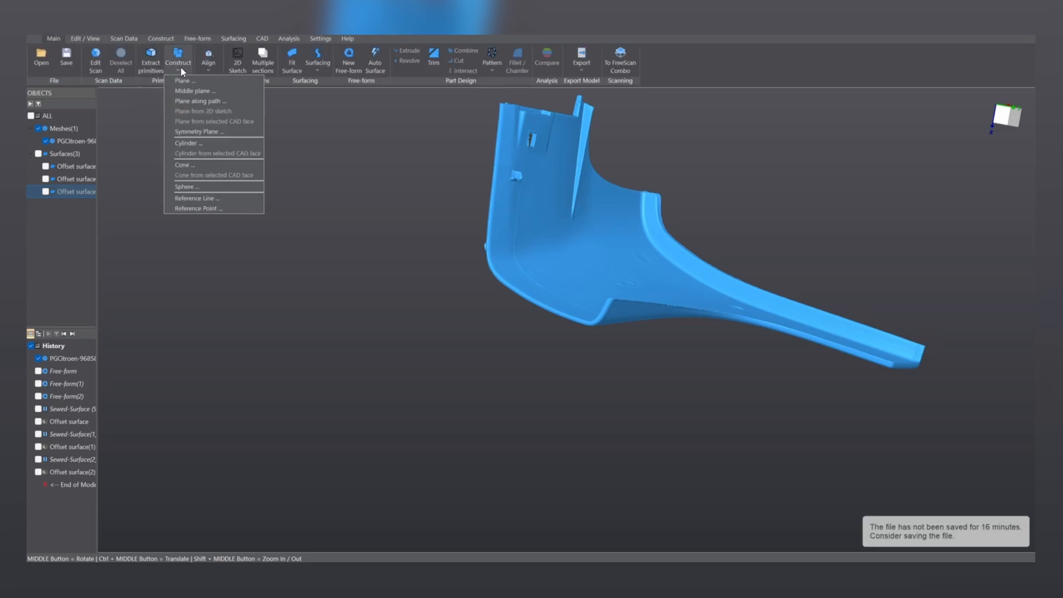
{"action": "left_click", "coordinate": [195, 87]}
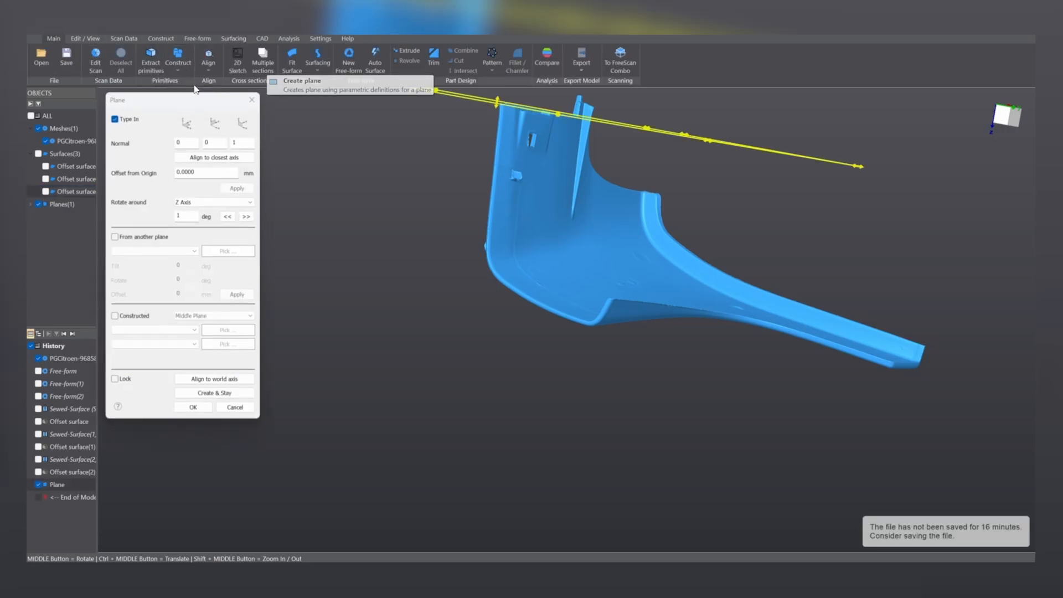
{"action": "left_click", "coordinate": [215, 123]}
{"action": "middle_click_drag", "start_coordinate": [774, 250], "coordinate": [625, 271]}
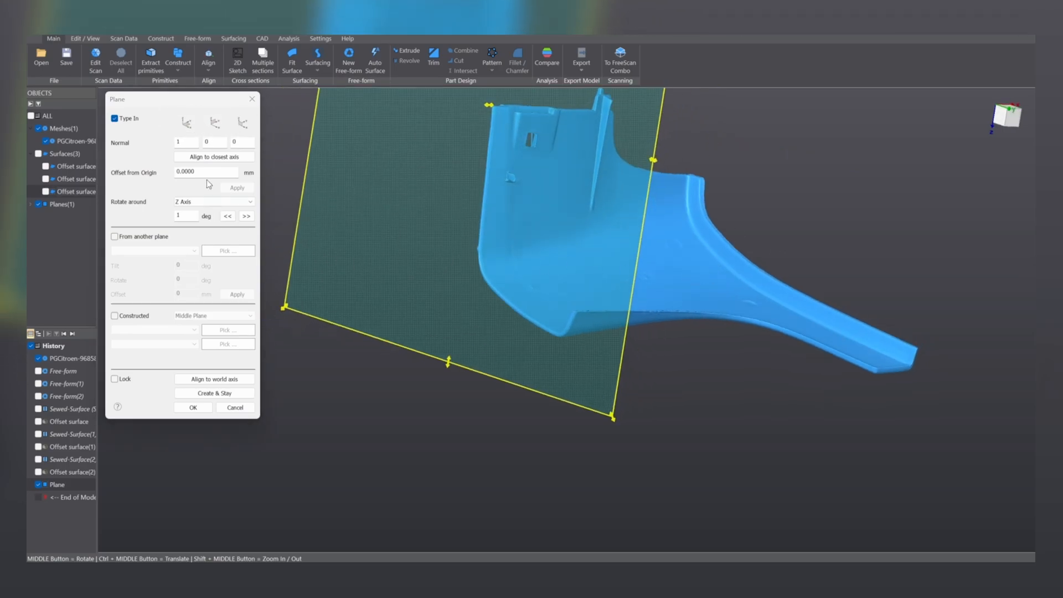
{"action": "left_click", "coordinate": [189, 411]}
Resize the new reference plane's boundary so that it extends past the whole scanned part.
{"action": "middle_click_drag", "start_coordinate": [397, 387], "coordinate": [548, 334]}
{"action": "left_click", "coordinate": [573, 270]}
{"action": "scroll", "coordinate": [576, 232], "scroll_direction": "down", "scroll_amount": 5}
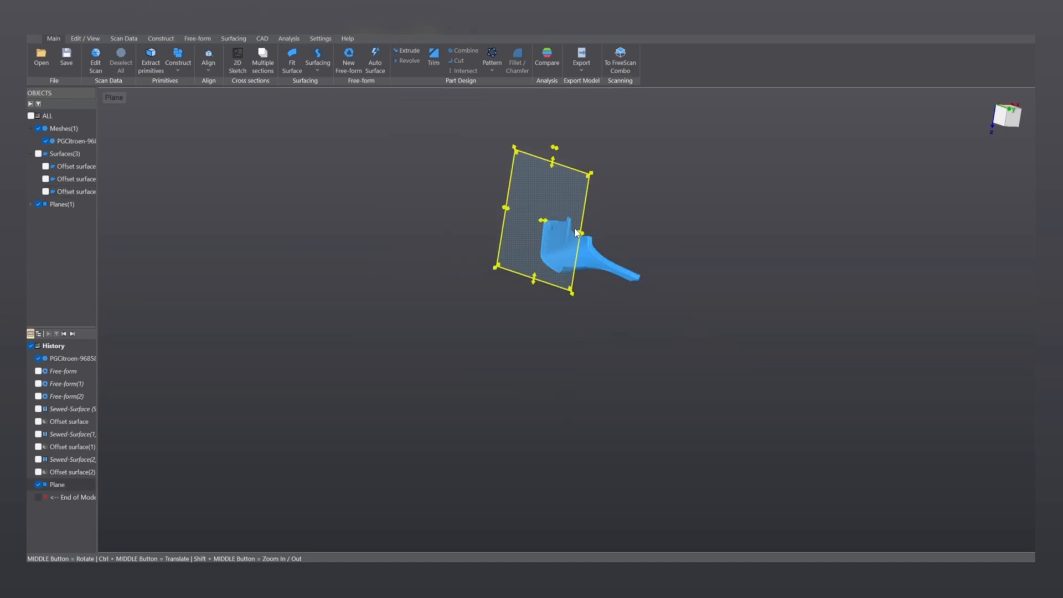
{"action": "left_click_drag", "start_coordinate": [552, 161], "coordinate": [671, 305]}
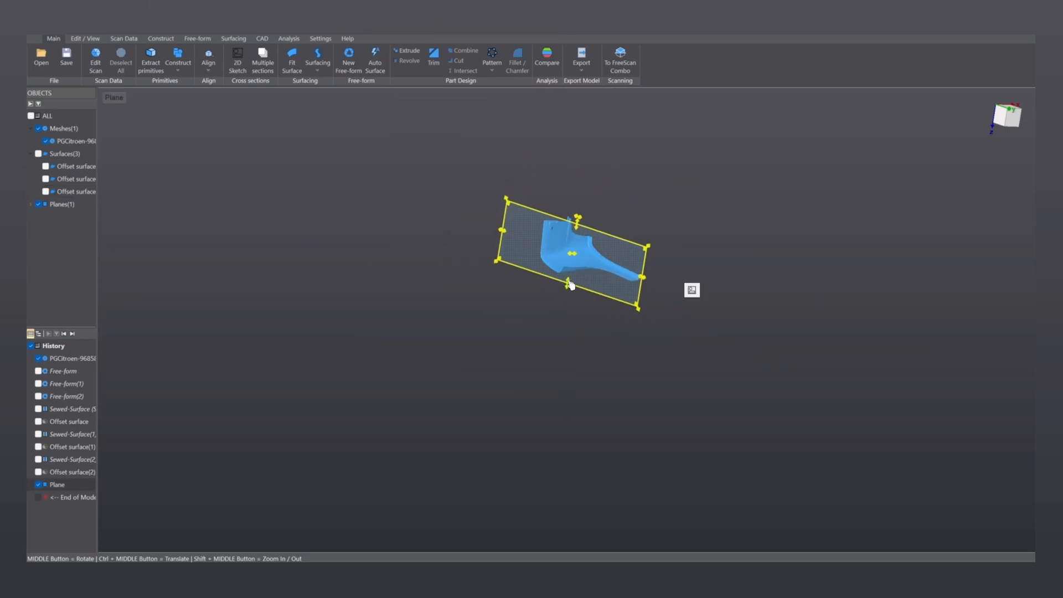
{"action": "scroll", "coordinate": [523, 200], "scroll_direction": "up", "scroll_amount": 4}
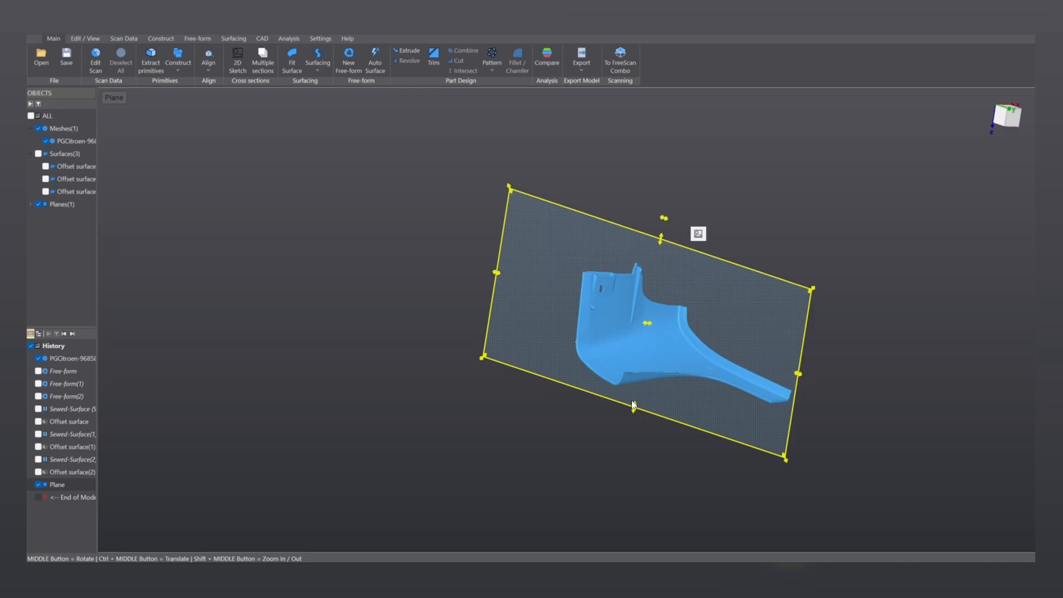
{"action": "middle_click_drag", "start_coordinate": [634, 421], "coordinate": [472, 425]}
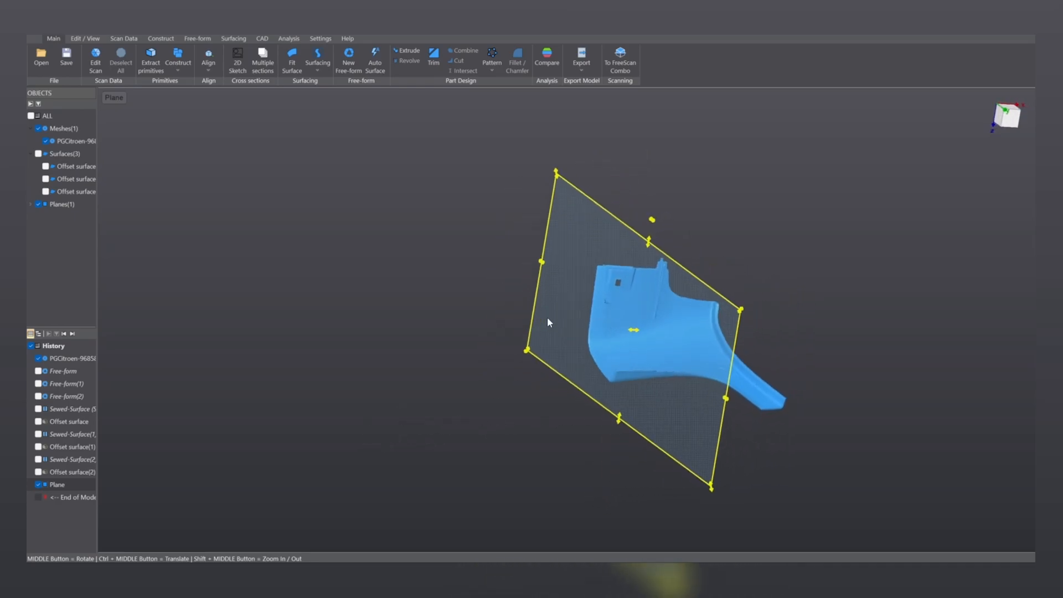
Temporarily show the three offset surfaces to examine them against the reference plane and the flange's rim, then hide them.
{"action": "left_click", "coordinate": [46, 167]}
{"action": "left_click", "coordinate": [46, 179]}
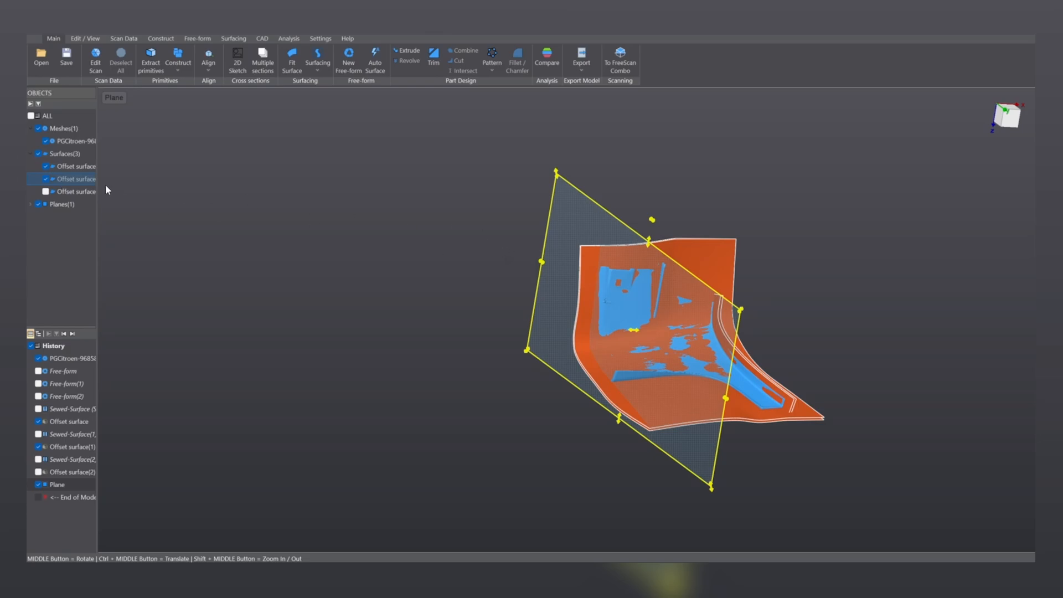
{"action": "left_click", "coordinate": [46, 192]}
{"action": "middle_click_drag", "start_coordinate": [321, 238], "coordinate": [267, 238]}
{"action": "middle_click_drag", "start_coordinate": [773, 395], "coordinate": [750, 404]}
{"action": "scroll", "coordinate": [750, 403], "scroll_direction": "up", "scroll_amount": 4}
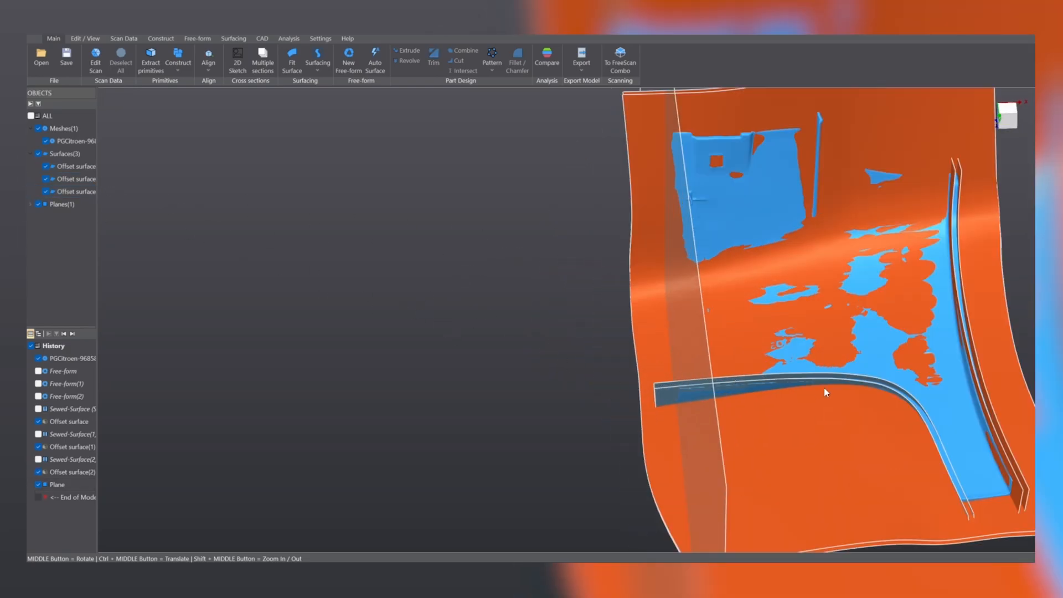
{"action": "middle_click_drag", "start_coordinate": [755, 366], "coordinate": [664, 392], "text": "ctrl"}
{"action": "scroll", "coordinate": [676, 335], "scroll_direction": "up", "scroll_amount": 3}
{"action": "middle_click_drag", "start_coordinate": [644, 285], "coordinate": [614, 314], "text": "ctrl"}
{"action": "middle_click_drag", "start_coordinate": [802, 286], "coordinate": [809, 221], "text": "ctrl"}
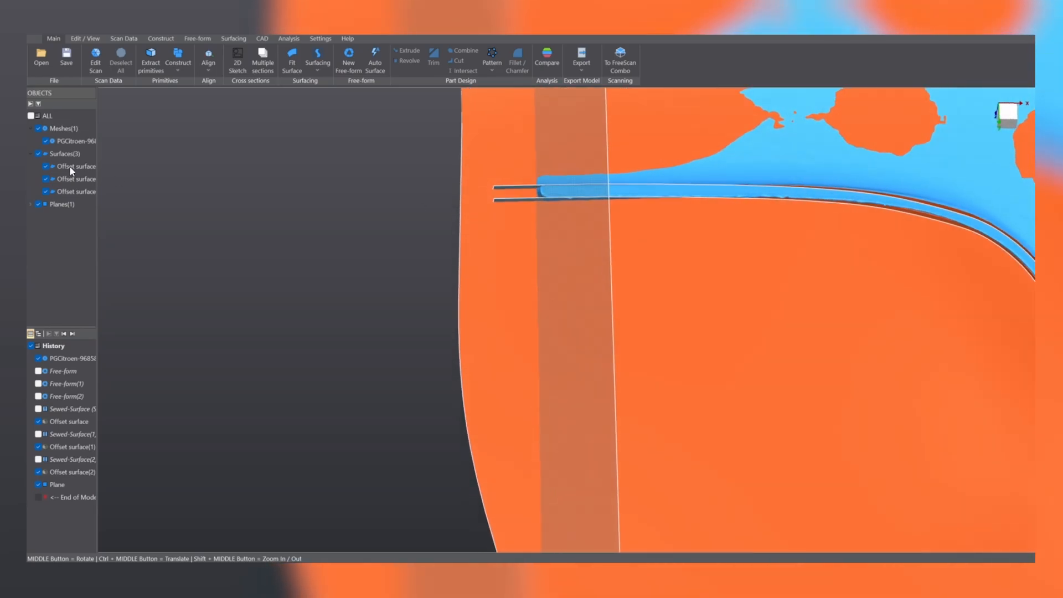
{"action": "left_click", "coordinate": [38, 153]}
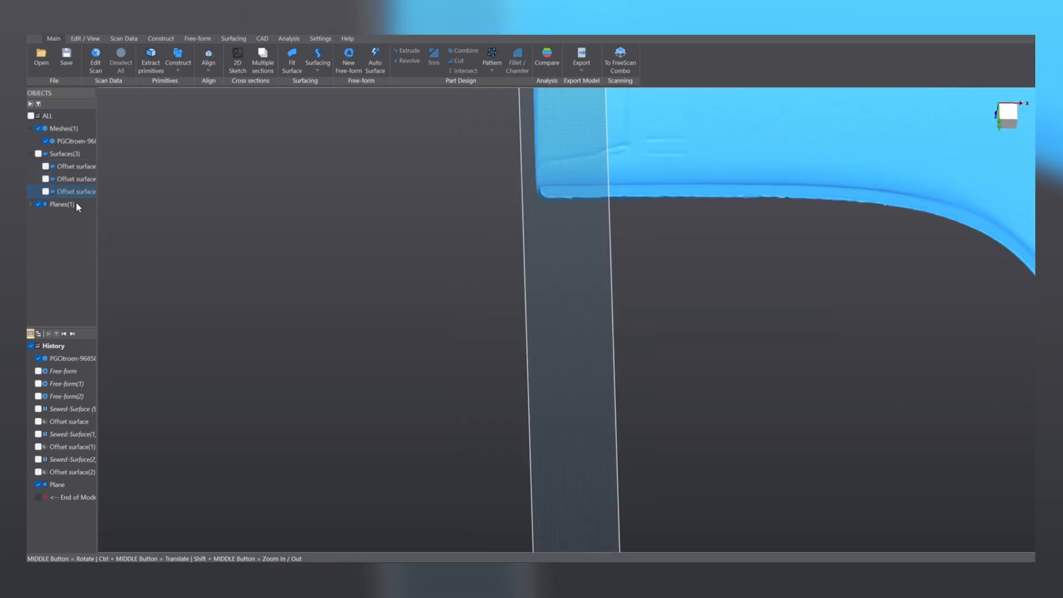
Start extracting a primitive and brush-select small mesh patches along the flange rim's straight run and into its curve.
{"action": "left_click", "coordinate": [160, 62]}
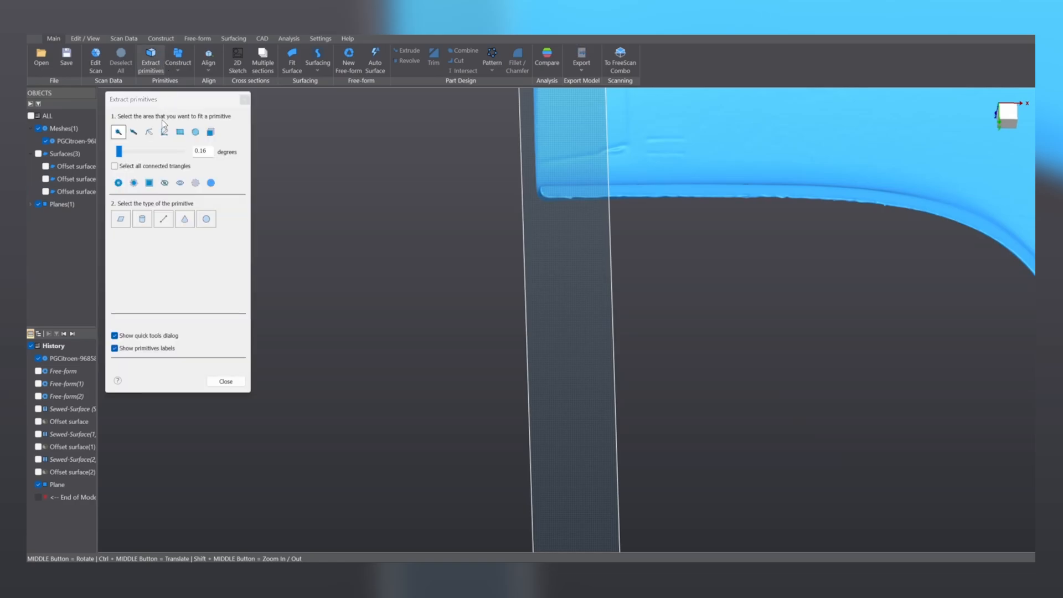
{"action": "left_click", "coordinate": [134, 132]}
{"action": "scroll", "coordinate": [498, 214], "scroll_direction": "up", "scroll_amount": 5}
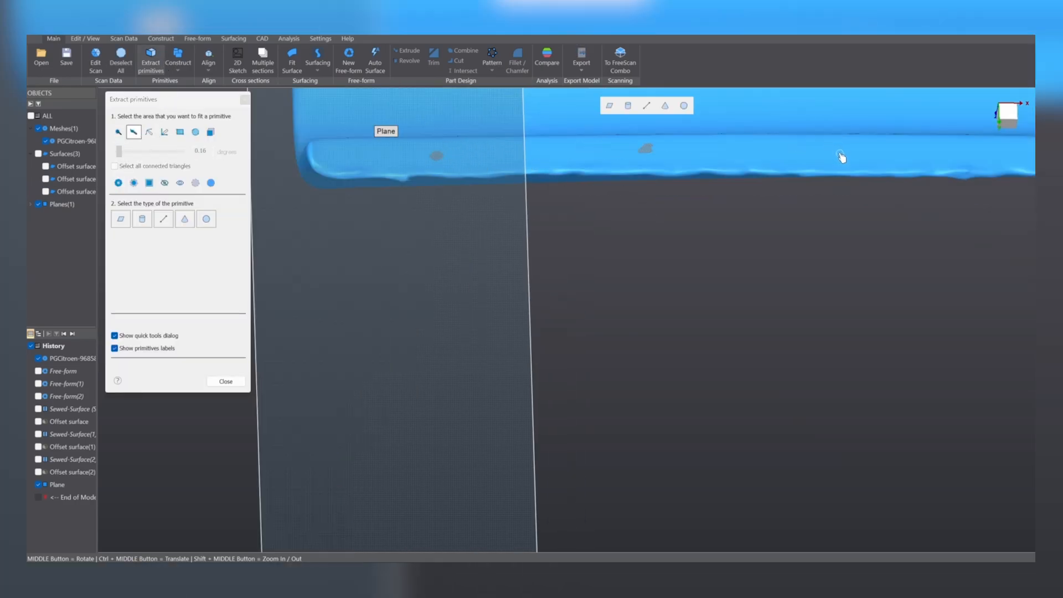
{"action": "middle_click_drag", "start_coordinate": [840, 157], "coordinate": [493, 226], "text": "ctrl"}
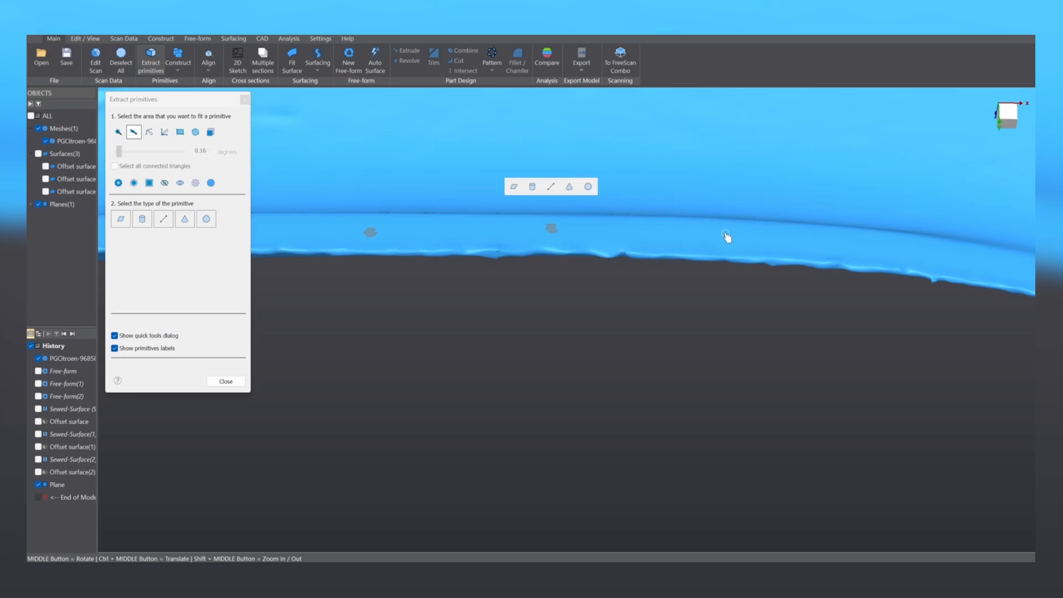
{"action": "middle_click_drag", "start_coordinate": [867, 252], "coordinate": [441, 209]}
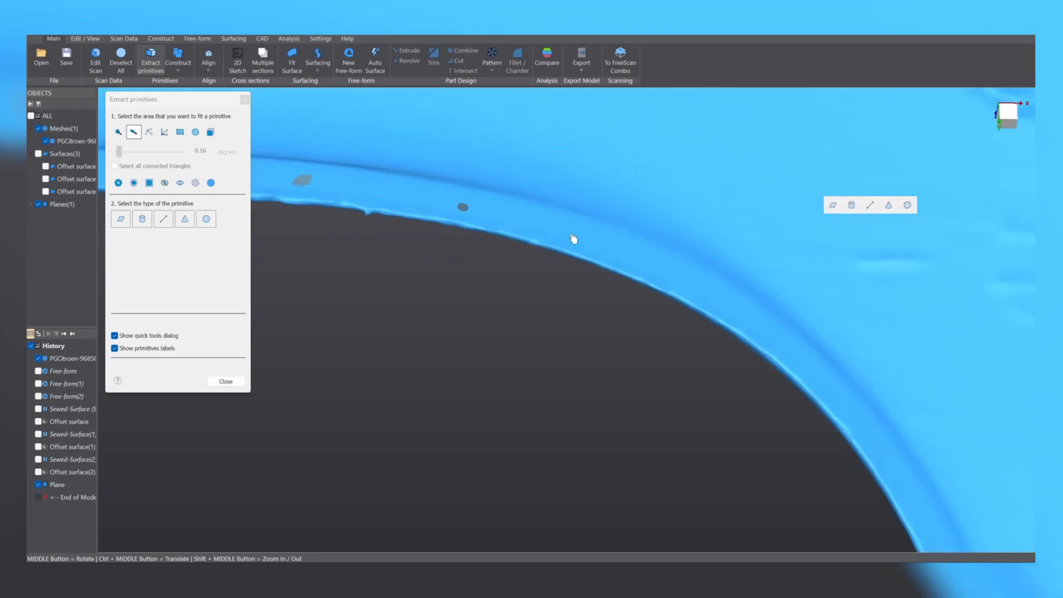
{"action": "left_click", "coordinate": [610, 242]}
{"action": "middle_click_drag", "start_coordinate": [706, 245], "coordinate": [576, 133], "text": "ctrl"}
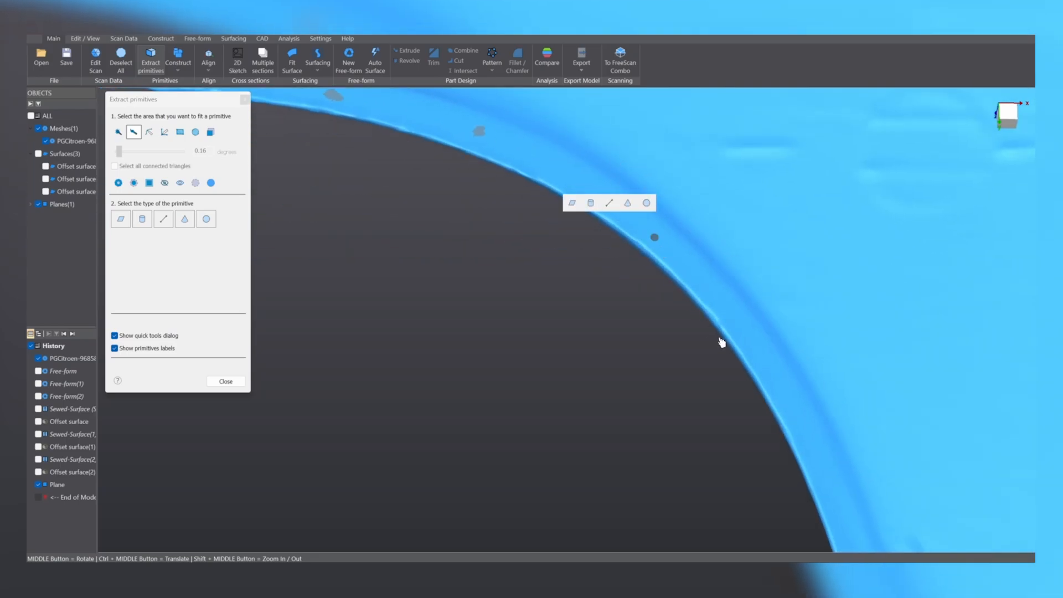
Add more small patches around the rest of the curved flange rim, down to the end of the narrow arm.
{"action": "middle_click_drag", "start_coordinate": [722, 342], "coordinate": [680, 201], "text": "ctrl"}
{"action": "left_click", "coordinate": [769, 323]}
{"action": "middle_click_drag", "start_coordinate": [809, 432], "coordinate": [806, 309], "text": "ctrl"}
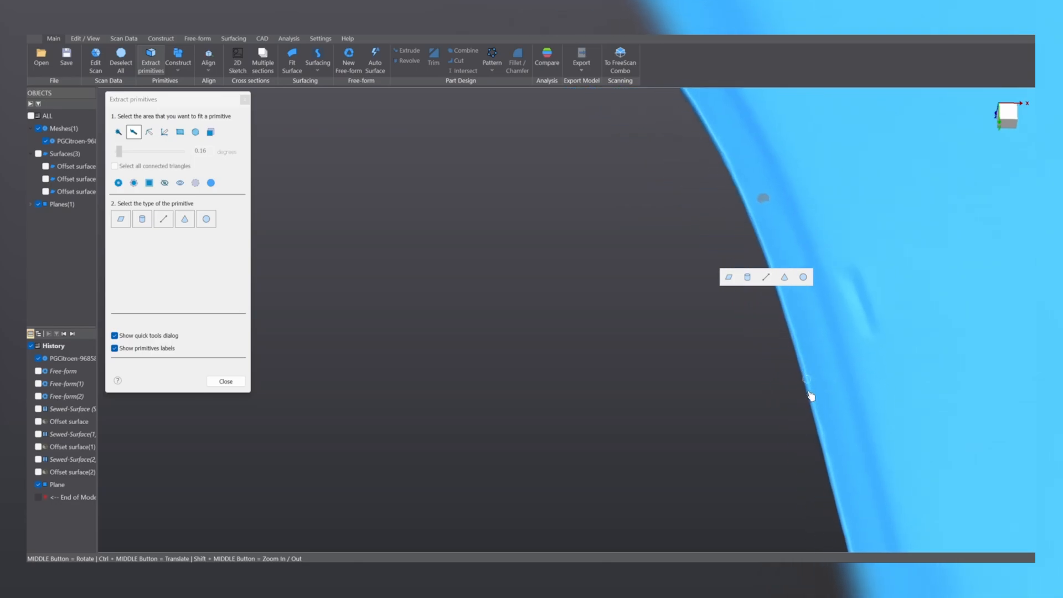
{"action": "left_click", "coordinate": [821, 387]}
{"action": "scroll", "coordinate": [840, 460], "scroll_direction": "down", "scroll_amount": 4}
{"action": "middle_click_drag", "start_coordinate": [845, 429], "coordinate": [866, 280], "text": "ctrl"}
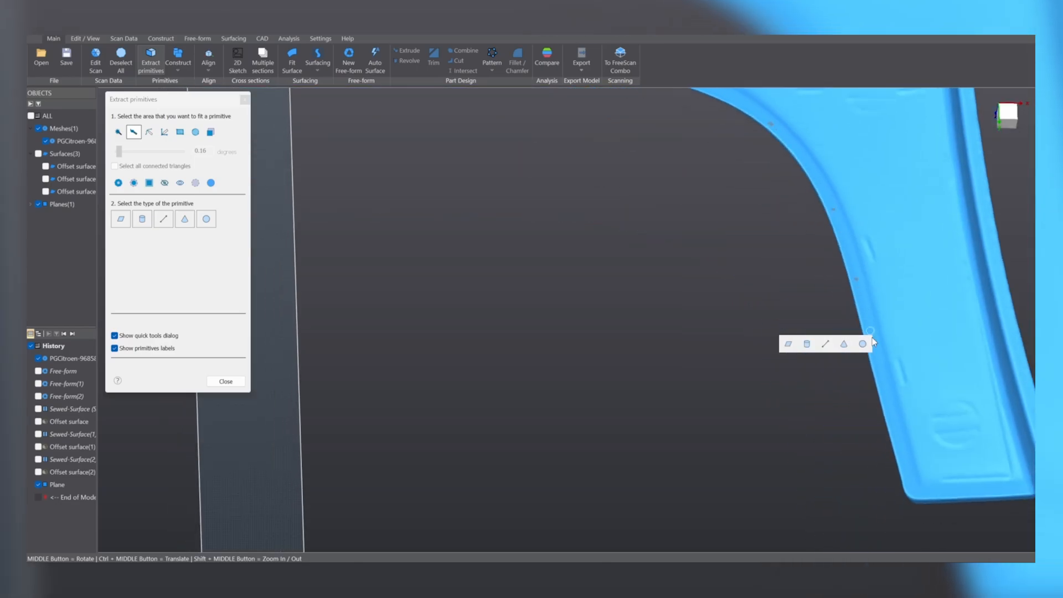
{"action": "left_click", "coordinate": [877, 360]}
{"action": "left_click", "coordinate": [897, 432]}
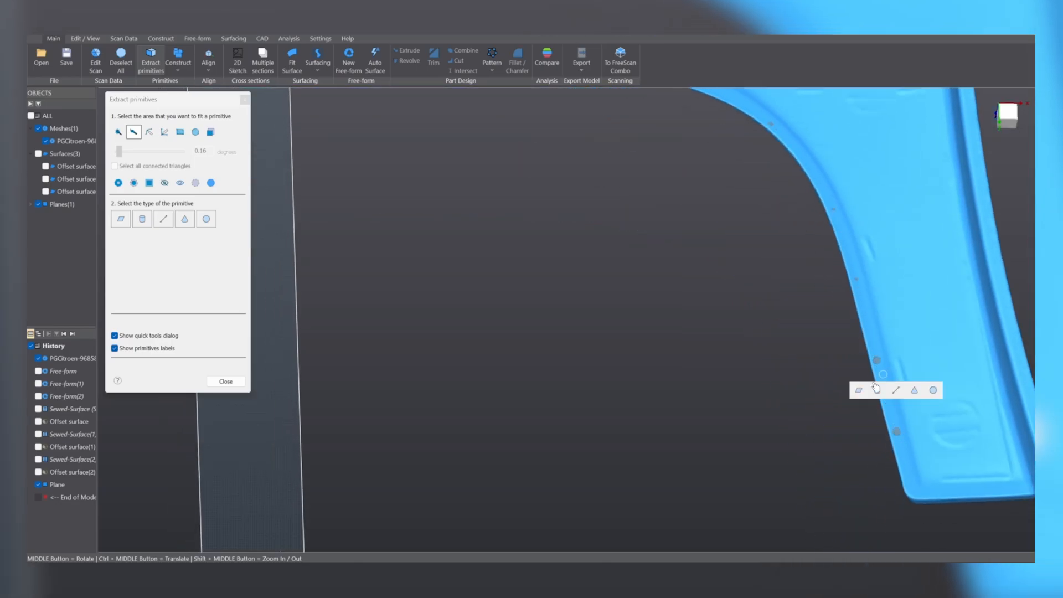
Fit an unconstrained plane to the patches selected along the flange rim and create it.
{"action": "left_click", "coordinate": [859, 389]}
{"action": "middle_click_drag", "start_coordinate": [746, 248], "coordinate": [696, 239]}
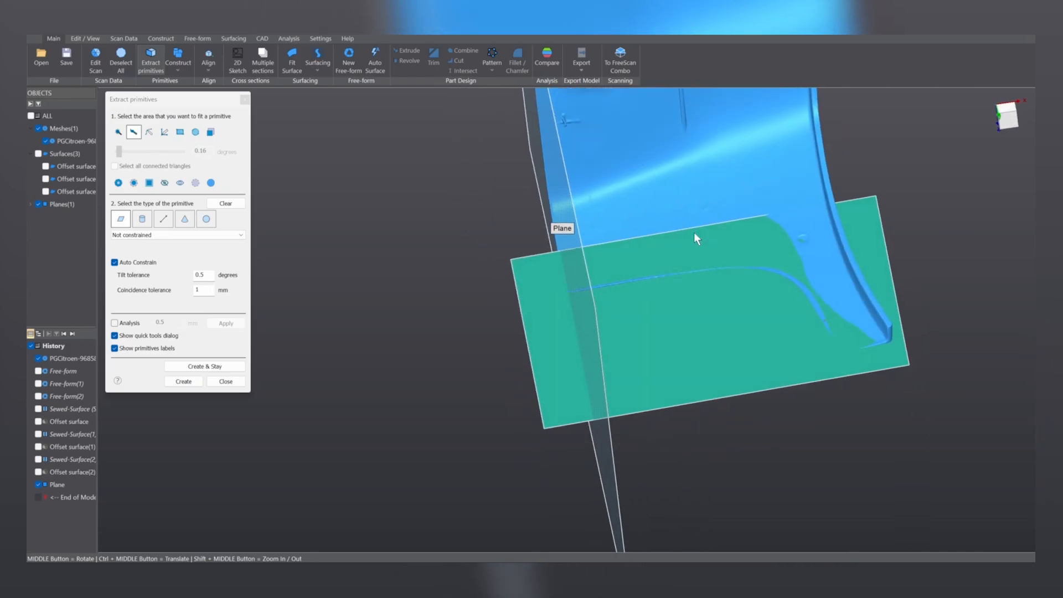
{"action": "left_click", "coordinate": [184, 381]}
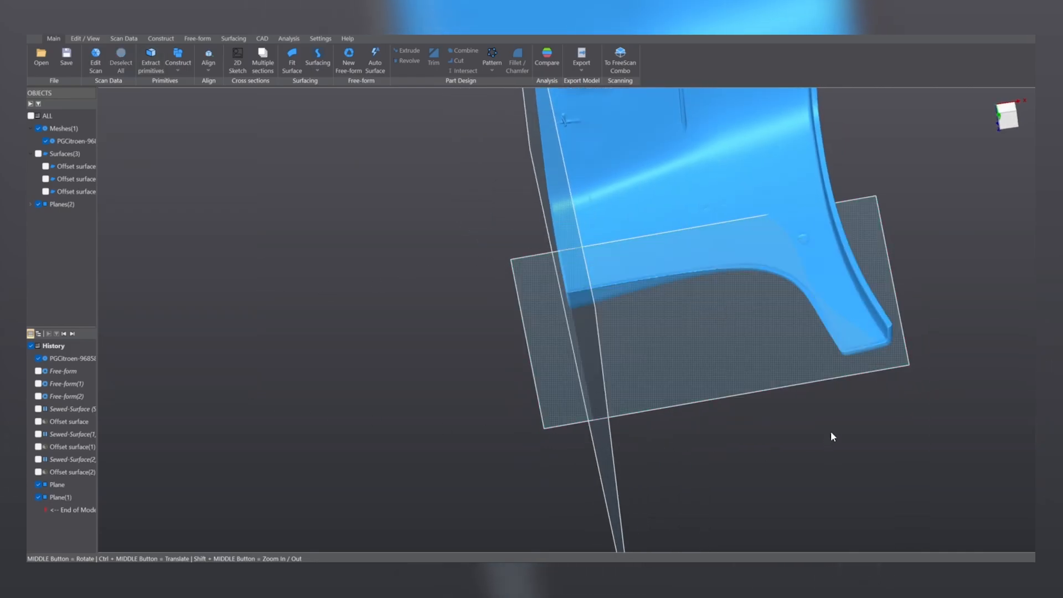
Start extracting a primitive and brush-select small mesh patches along the thin end face of the narrow arm, including its corner.
{"action": "middle_click_drag", "start_coordinate": [779, 394], "coordinate": [866, 271]}
{"action": "scroll", "coordinate": [892, 261], "scroll_direction": "up", "scroll_amount": 5}
{"action": "middle_click_drag", "start_coordinate": [821, 245], "coordinate": [722, 292], "text": "ctrl"}
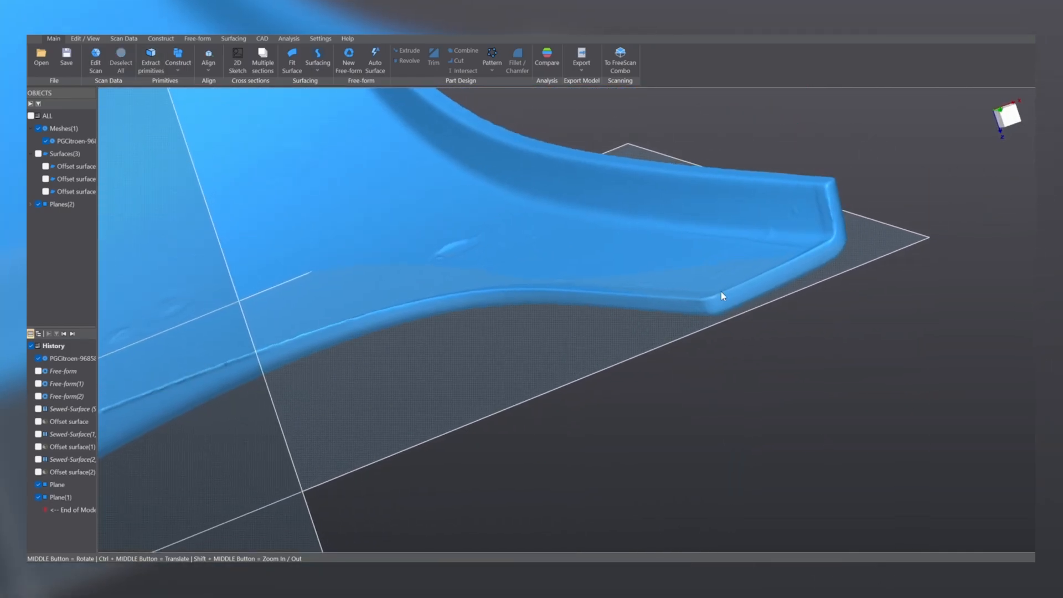
{"action": "left_click", "coordinate": [151, 58]}
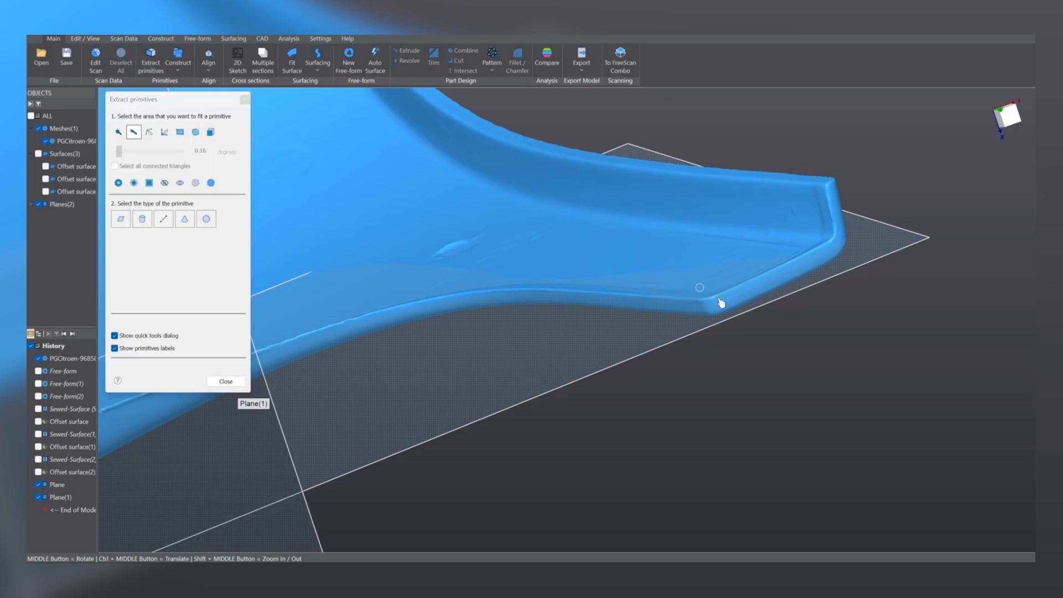
{"action": "scroll", "coordinate": [726, 304], "scroll_direction": "up", "scroll_amount": 2}
{"action": "left_click", "coordinate": [721, 301]}
{"action": "left_click", "coordinate": [773, 278]}
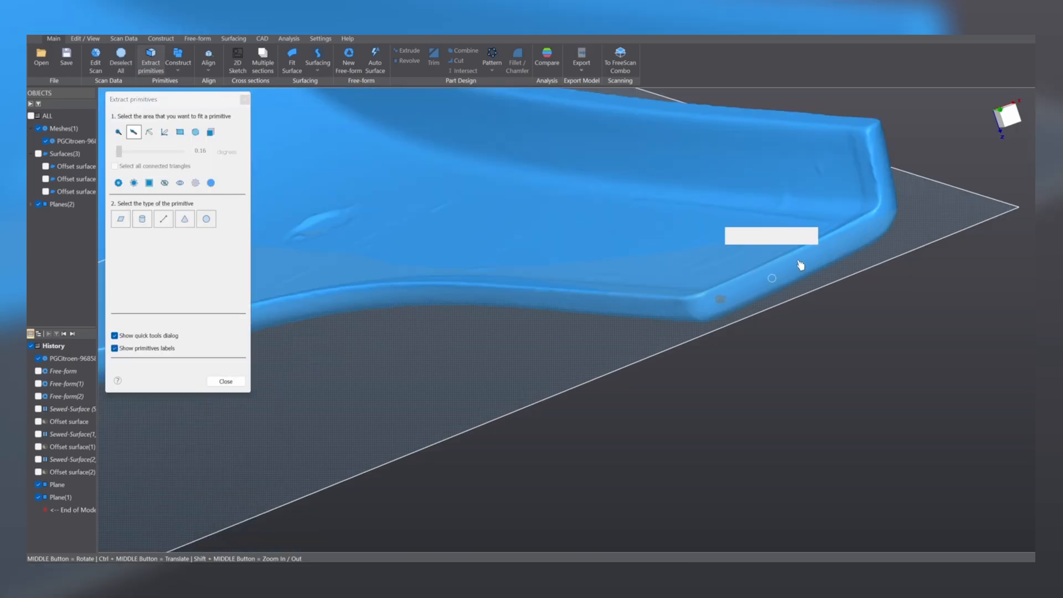
{"action": "left_click", "coordinate": [818, 256]}
{"action": "left_click", "coordinate": [861, 231]}
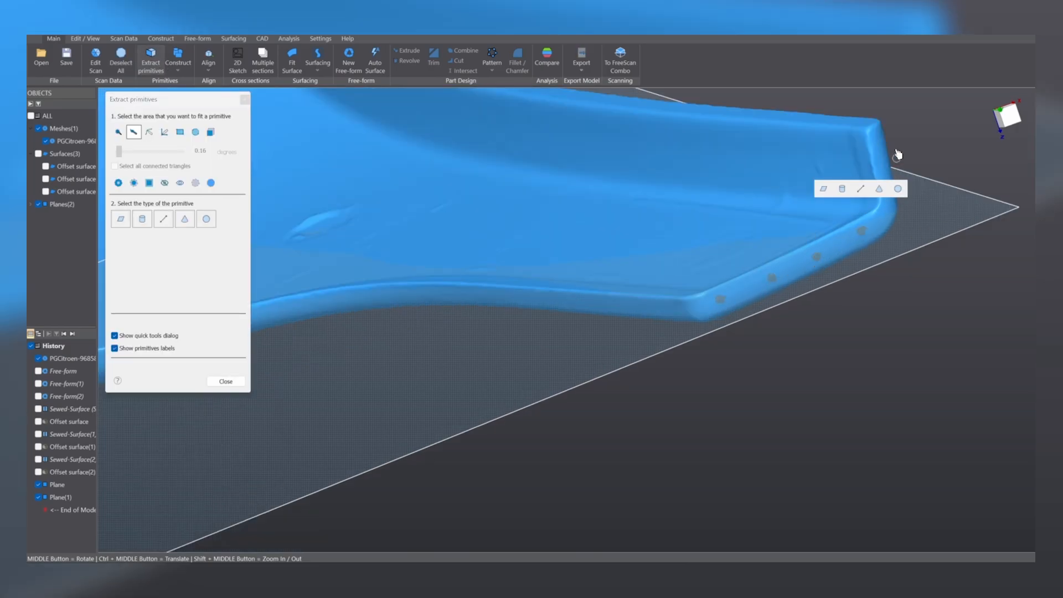
{"action": "left_click", "coordinate": [881, 140]}
{"action": "left_click", "coordinate": [885, 214]}
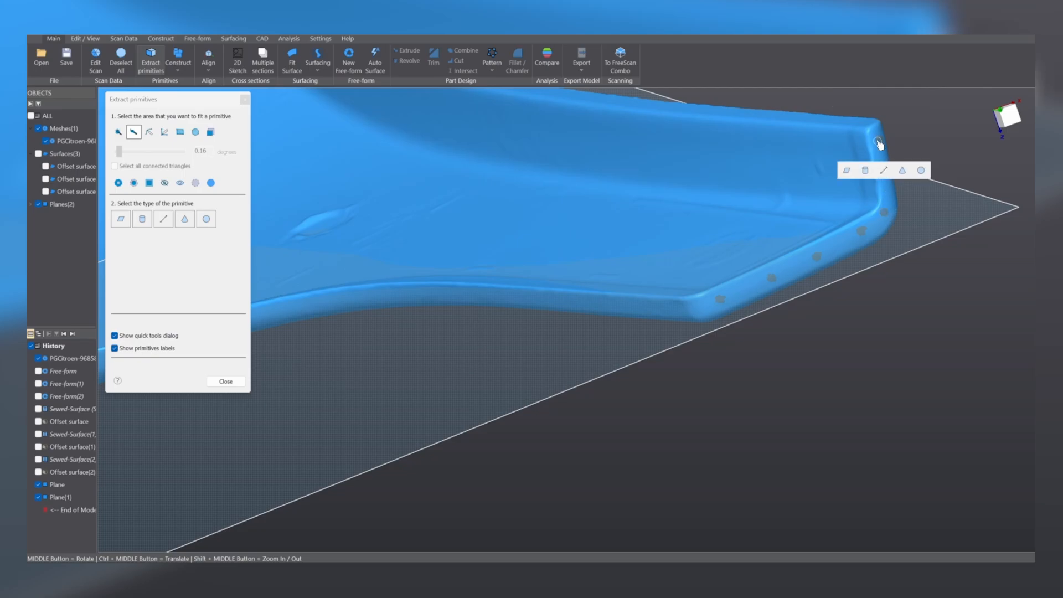
Fit an unconstrained plane to the patches on the narrow arm's end face and create it.
{"action": "left_click", "coordinate": [842, 169]}
{"action": "middle_click_drag", "start_coordinate": [842, 190], "coordinate": [771, 244]}
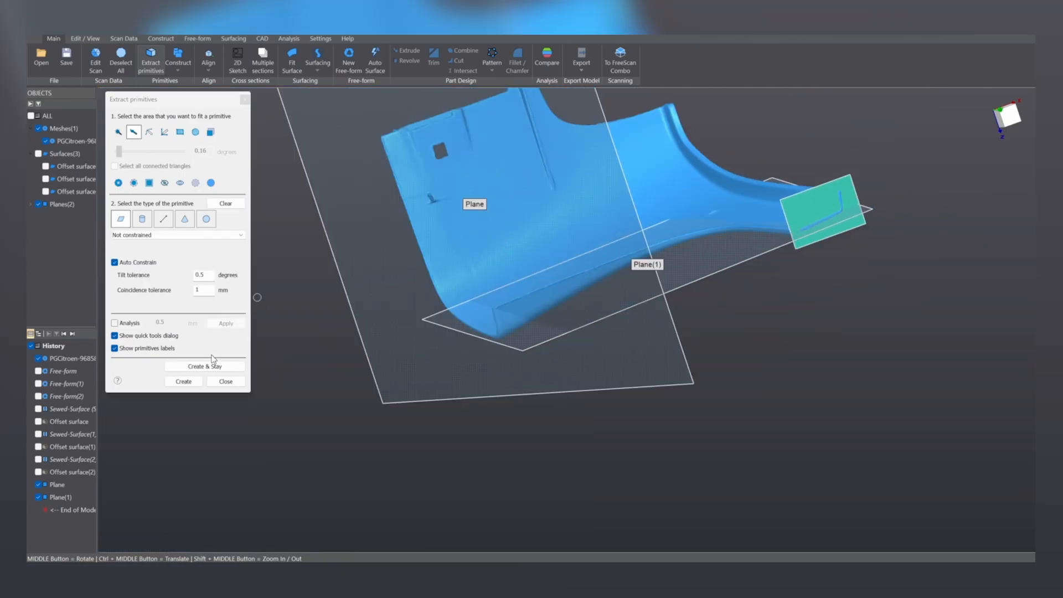
{"action": "left_click", "coordinate": [183, 381]}
Enlarge the new arm-end plane in all directions so it spans well beyond the full width of the part.
{"action": "middle_click_drag", "start_coordinate": [337, 386], "coordinate": [804, 263]}
{"action": "left_click", "coordinate": [797, 254]}
{"action": "left_click_drag", "start_coordinate": [789, 272], "coordinate": [386, 367]}
{"action": "middle_click_drag", "start_coordinate": [776, 416], "coordinate": [755, 444]}
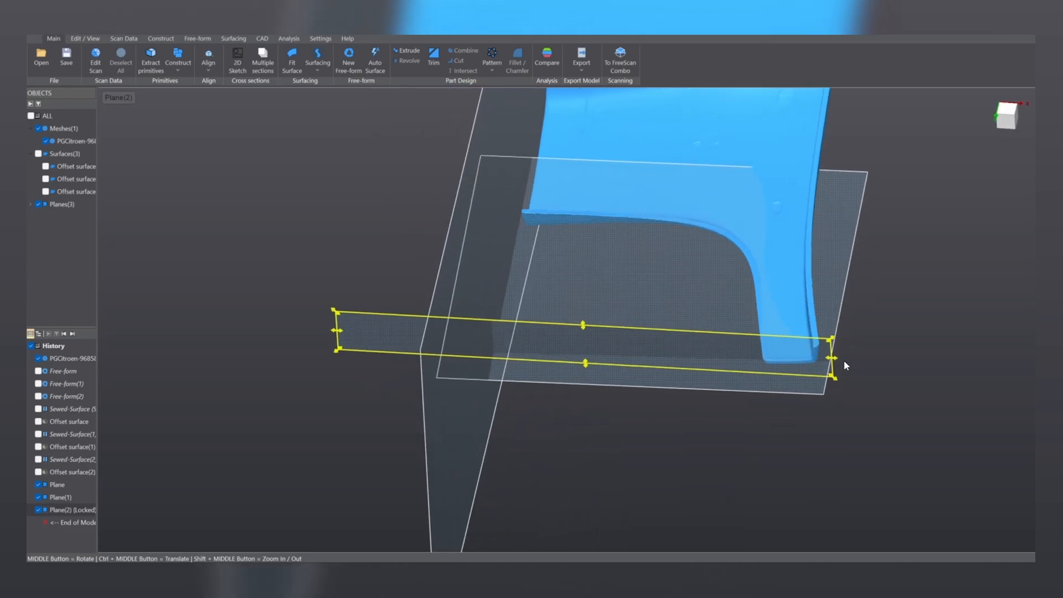
{"action": "left_click_drag", "start_coordinate": [845, 366], "coordinate": [881, 363]}
{"action": "left_click_drag", "start_coordinate": [601, 328], "coordinate": [608, 276]}
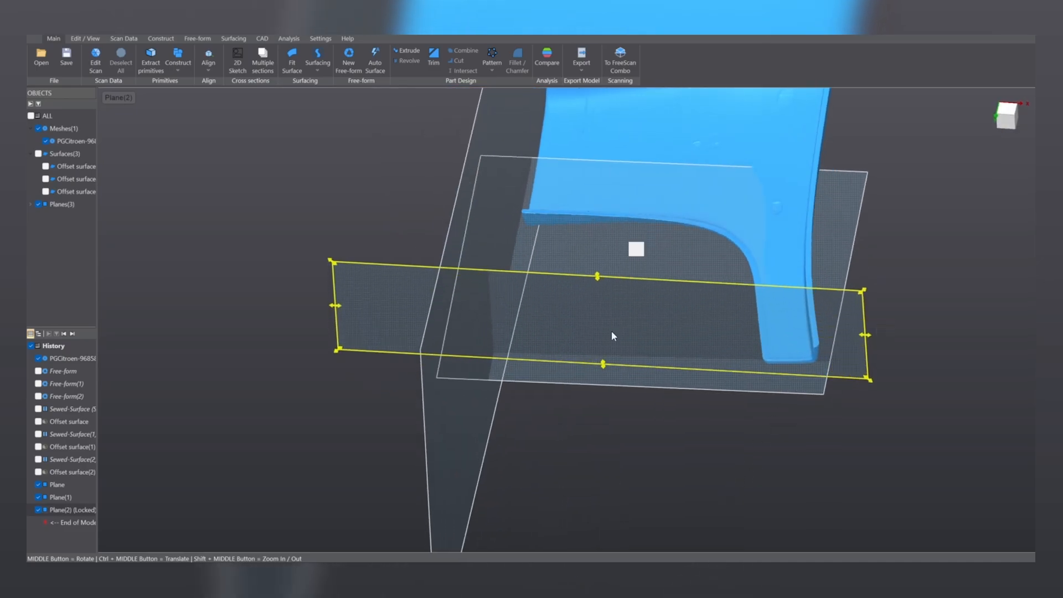
{"action": "left_click_drag", "start_coordinate": [605, 366], "coordinate": [611, 417]}
{"action": "left_click", "coordinate": [769, 504]}
Start a 2D sketch for an extruded surface on the OXZ plane and shift its slicing plane to an offset of about -3.9 mm.
{"action": "middle_click_drag", "start_coordinate": [920, 415], "coordinate": [842, 254]}
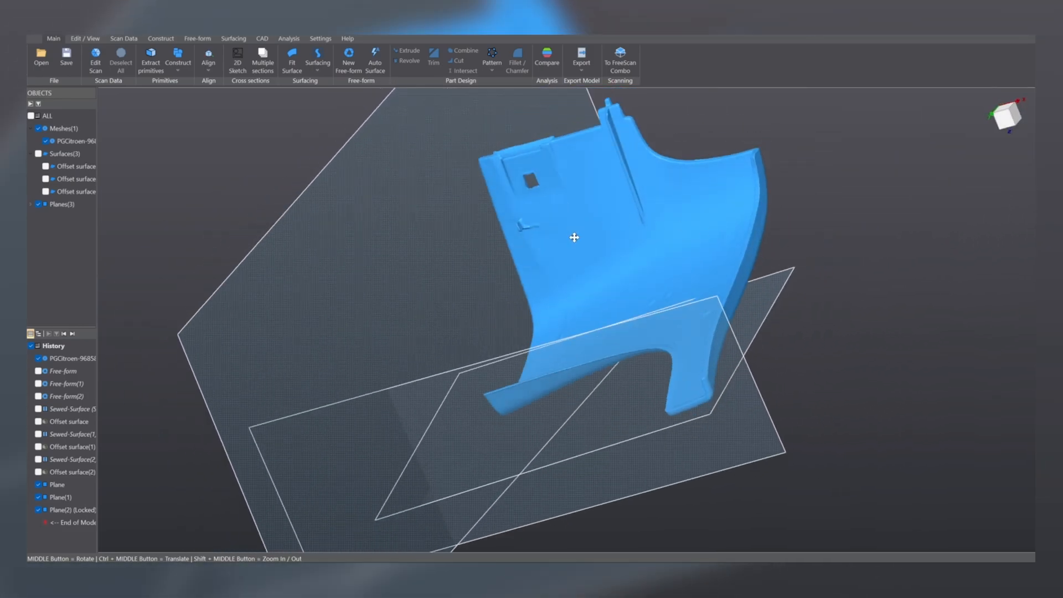
{"action": "middle_click_drag", "start_coordinate": [575, 237], "coordinate": [503, 148]}
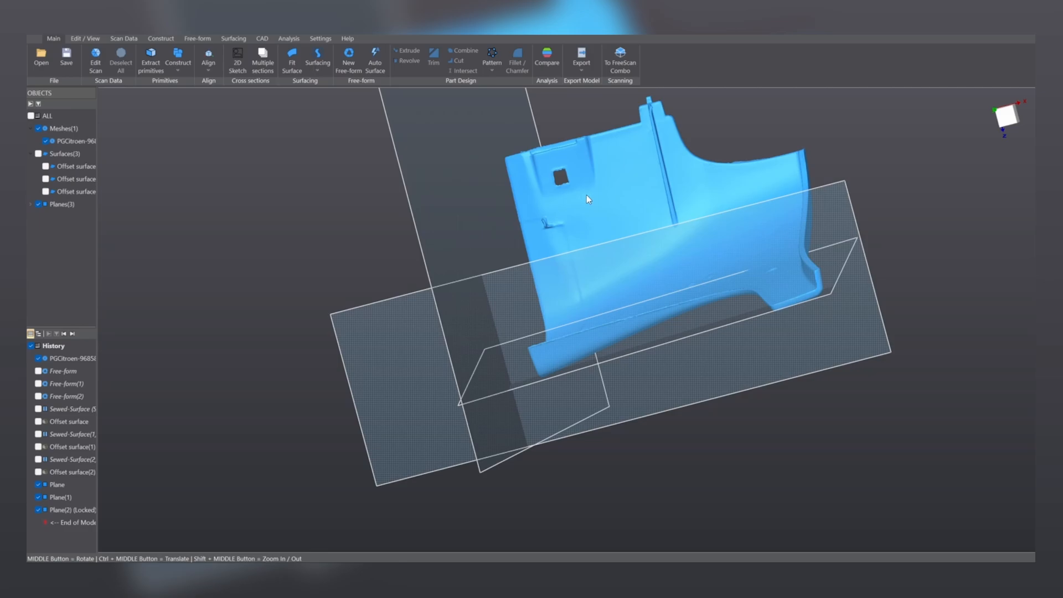
{"action": "middle_click_drag", "start_coordinate": [570, 168], "coordinate": [639, 166]}
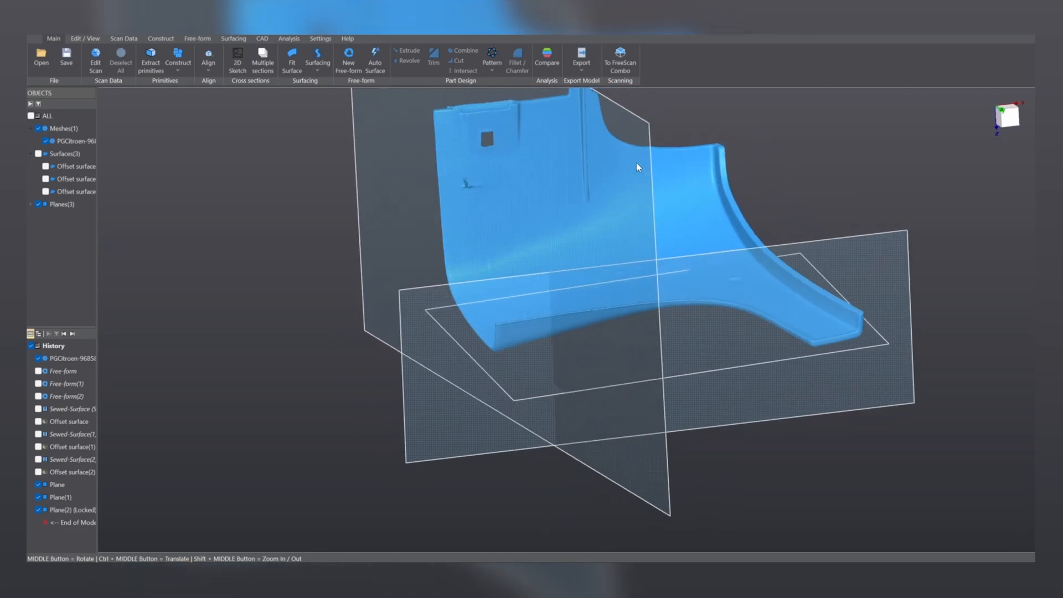
{"action": "middle_click_drag", "start_coordinate": [520, 166], "coordinate": [508, 304], "text": "ctrl"}
{"action": "left_click", "coordinate": [239, 56]}
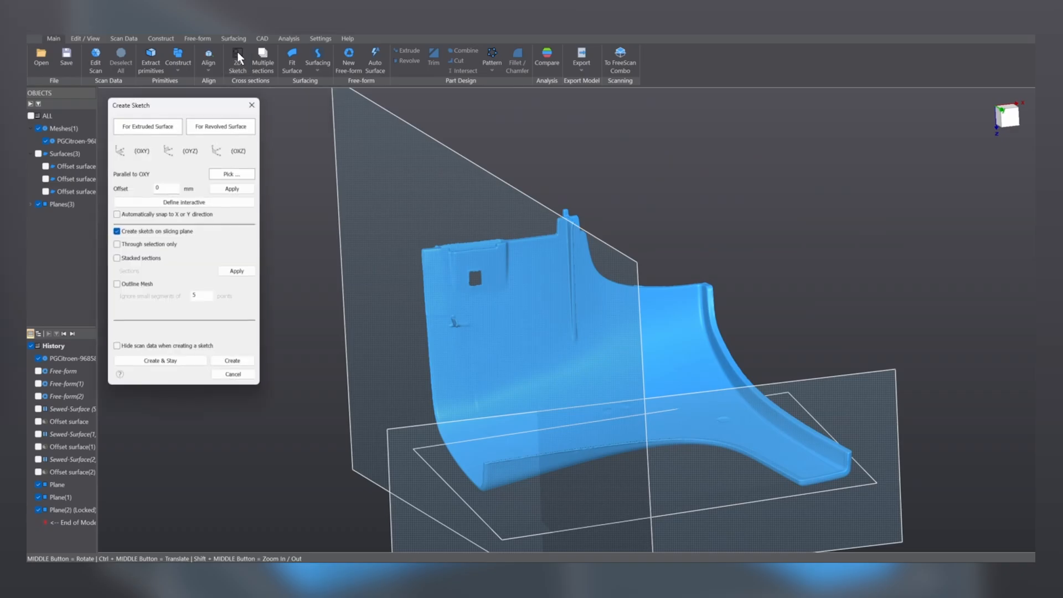
{"action": "left_click", "coordinate": [184, 138]}
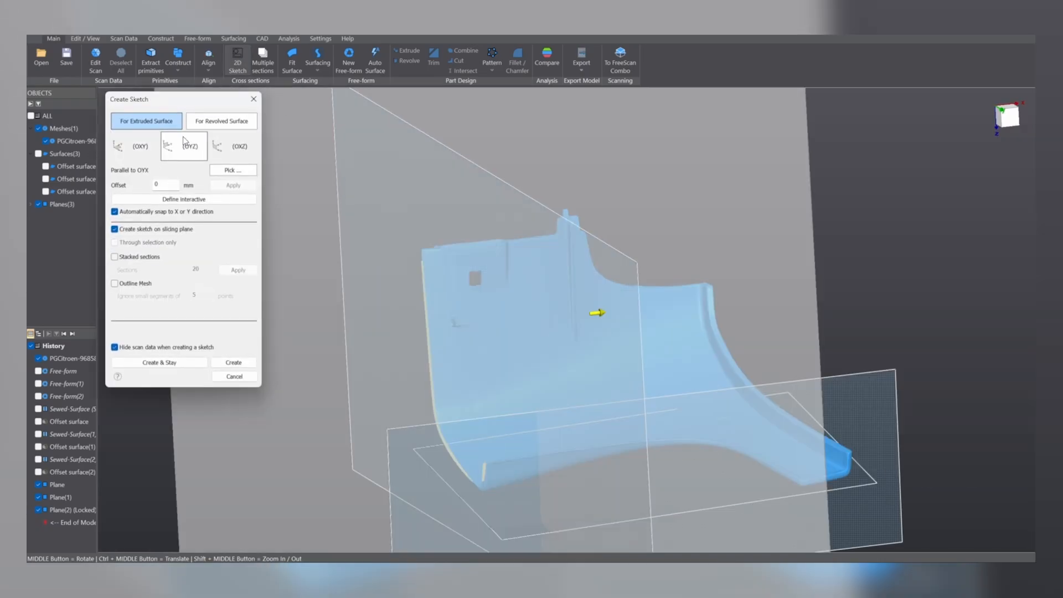
{"action": "left_click", "coordinate": [218, 153]}
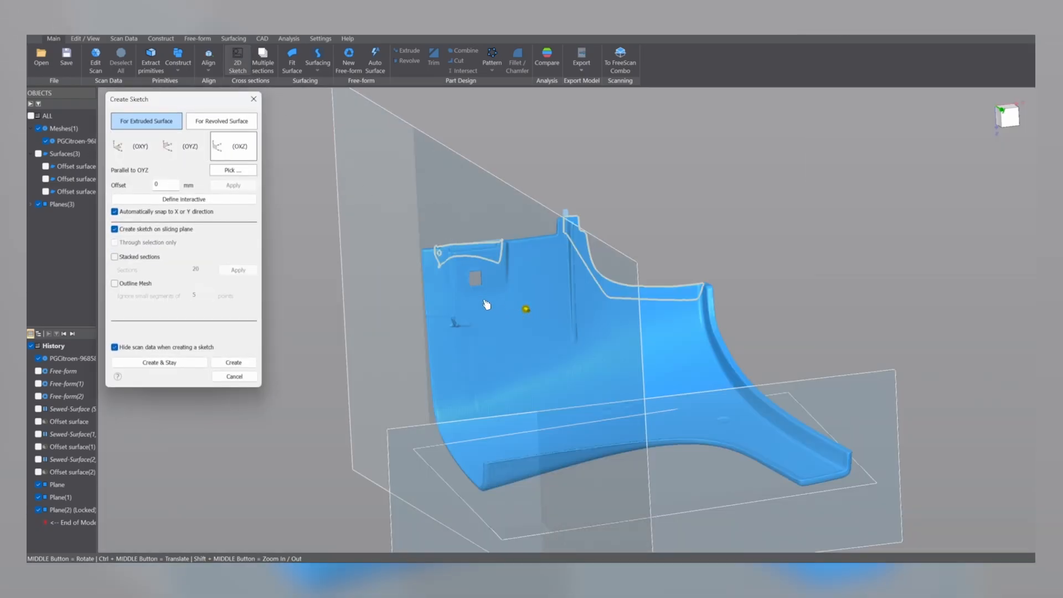
{"action": "middle_click_drag", "start_coordinate": [527, 313], "coordinate": [824, 315]}
{"action": "left_click_drag", "start_coordinate": [591, 317], "coordinate": [558, 352]}
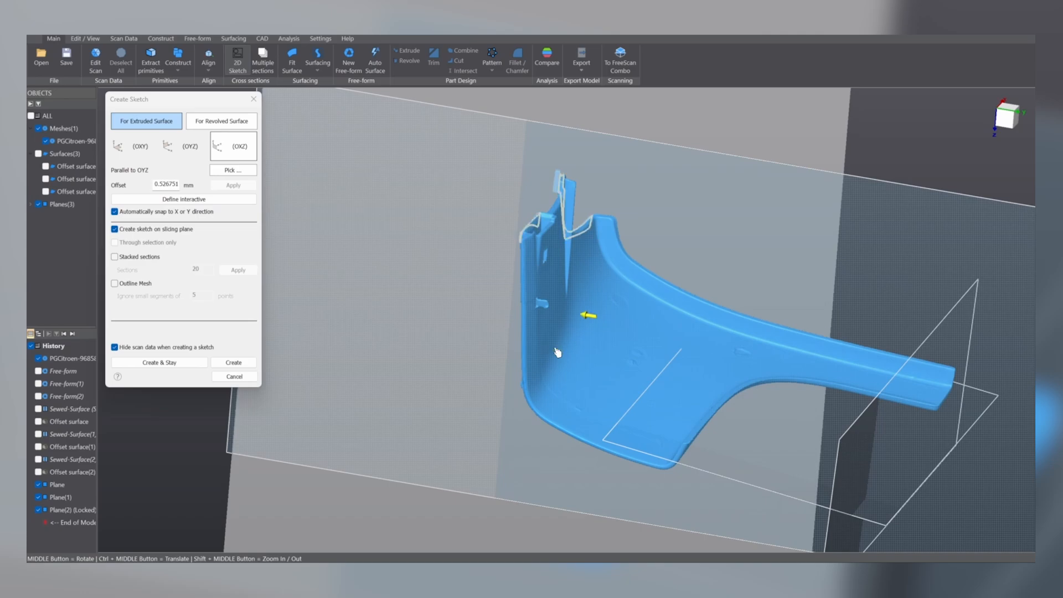
{"action": "left_click_drag", "start_coordinate": [586, 320], "coordinate": [563, 356]}
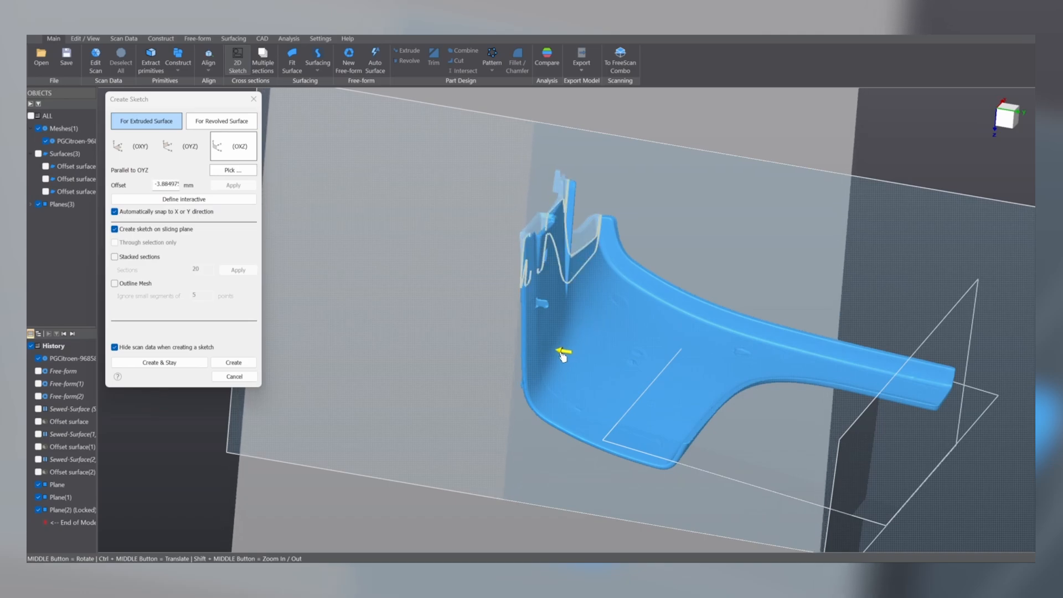
Enable 20 stacked sections, narrow their range to a thin band at the panel's straight mounting edge, and create the sketch.
{"action": "left_click", "coordinate": [115, 257]}
{"action": "scroll", "coordinate": [420, 305], "scroll_direction": "down", "scroll_amount": 3}
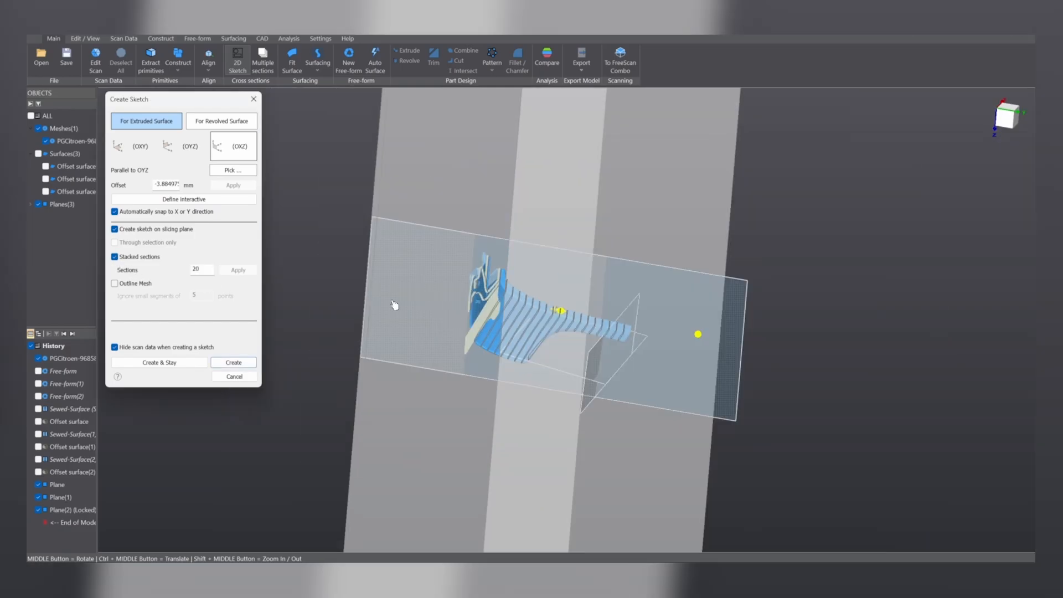
{"action": "middle_click_drag", "start_coordinate": [395, 305], "coordinate": [467, 352]}
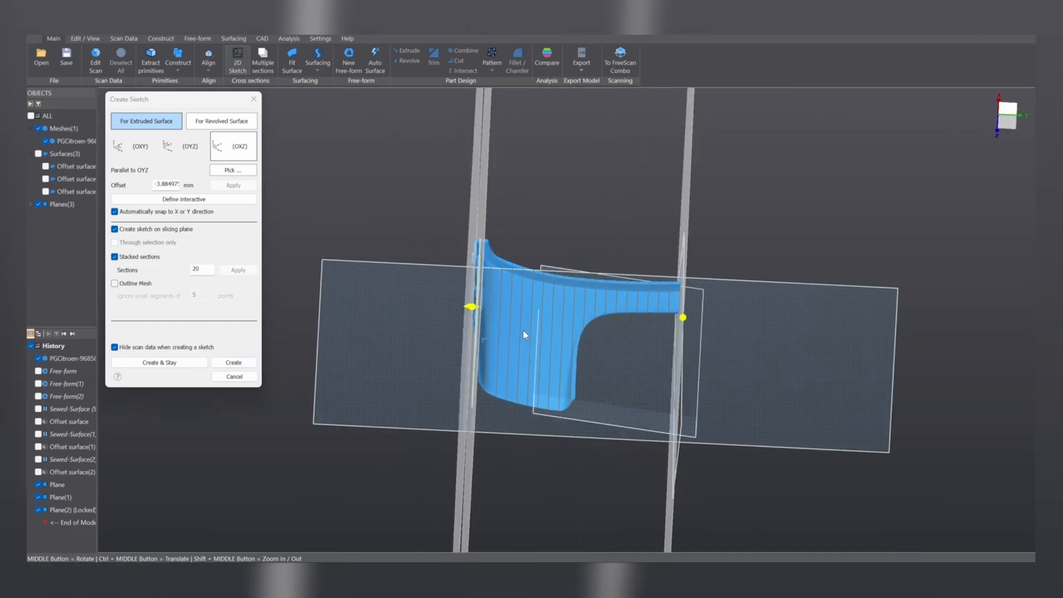
{"action": "left_click_drag", "start_coordinate": [681, 319], "coordinate": [491, 337]}
{"action": "scroll", "coordinate": [483, 298], "scroll_direction": "up", "scroll_amount": 3}
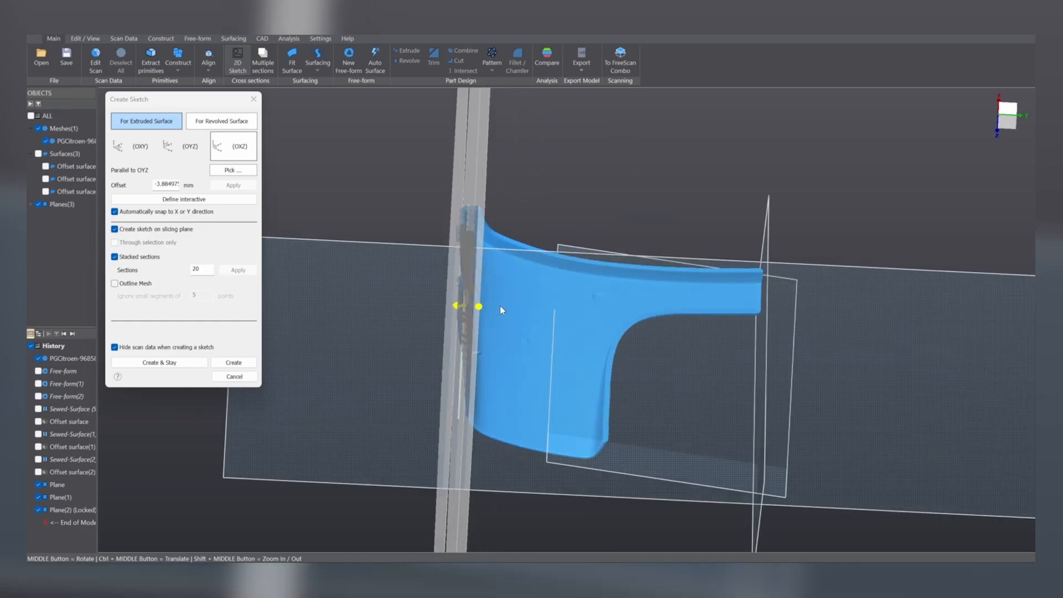
{"action": "left_click_drag", "start_coordinate": [475, 313], "coordinate": [445, 310]}
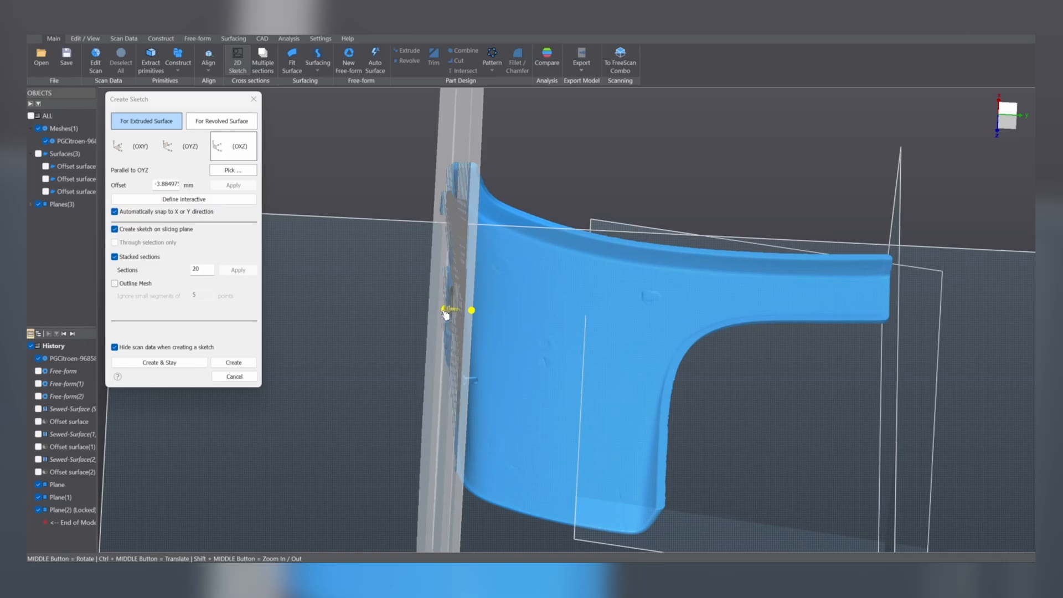
{"action": "middle_click_drag", "start_coordinate": [410, 393], "coordinate": [410, 292]}
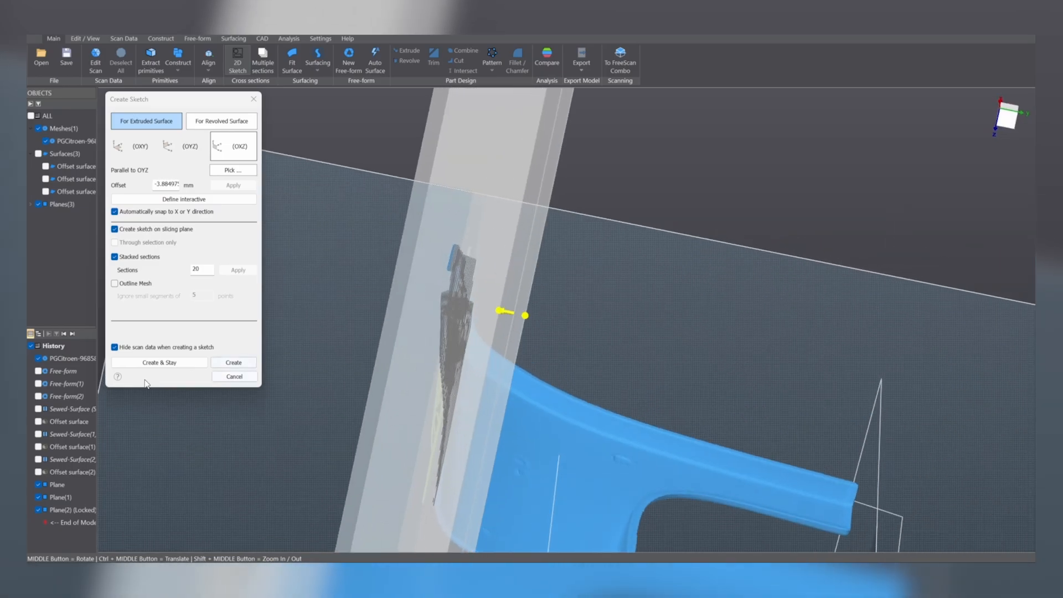
{"action": "left_click", "coordinate": [235, 364]}
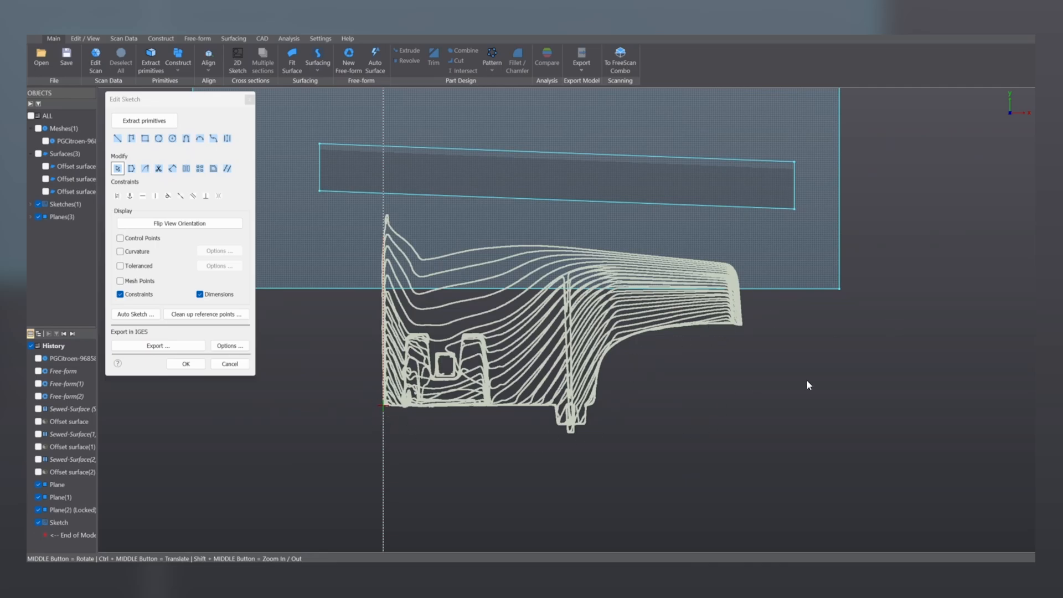
Draw a line about 79 mm long from the origin corner along the panel's straight edge to the tab and constrain it horizontal.
{"action": "scroll", "coordinate": [374, 407], "scroll_direction": "up", "scroll_amount": 3}
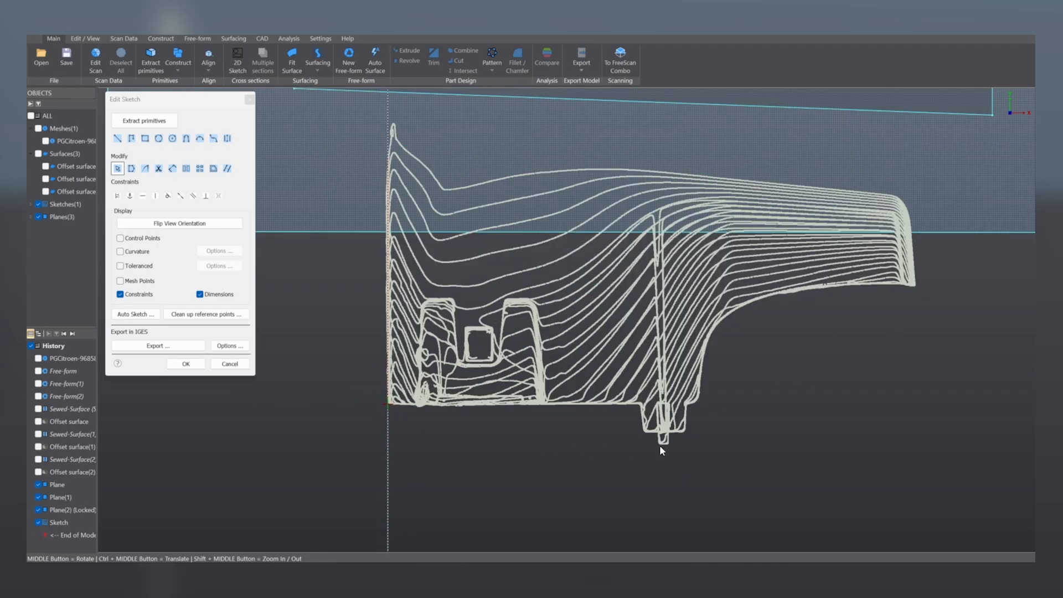
{"action": "scroll", "coordinate": [407, 367], "scroll_direction": "up", "scroll_amount": 4}
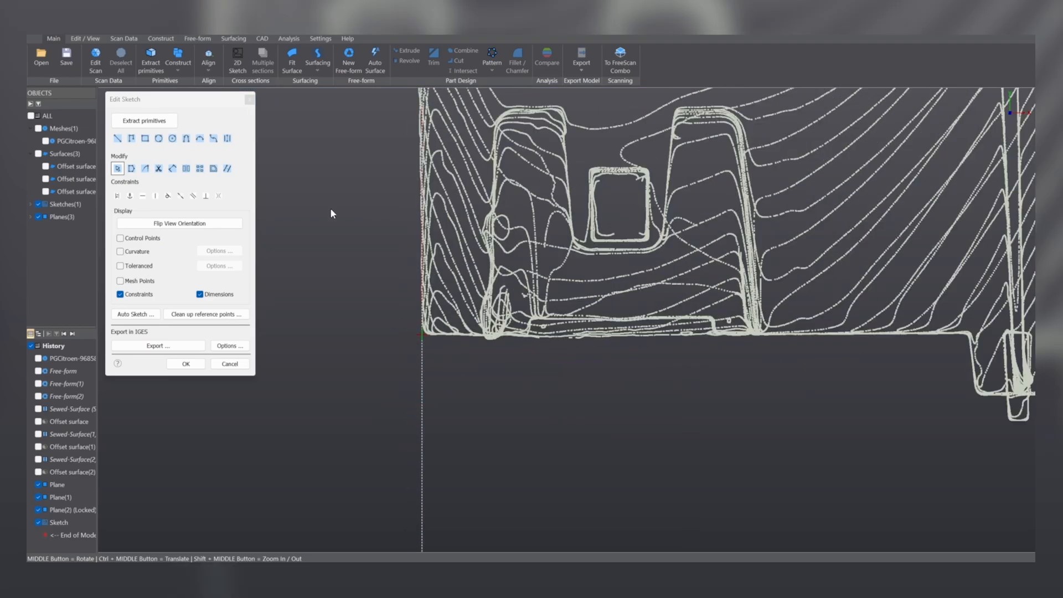
{"action": "left_click", "coordinate": [118, 139]}
{"action": "scroll", "coordinate": [401, 321], "scroll_direction": "up", "scroll_amount": 3}
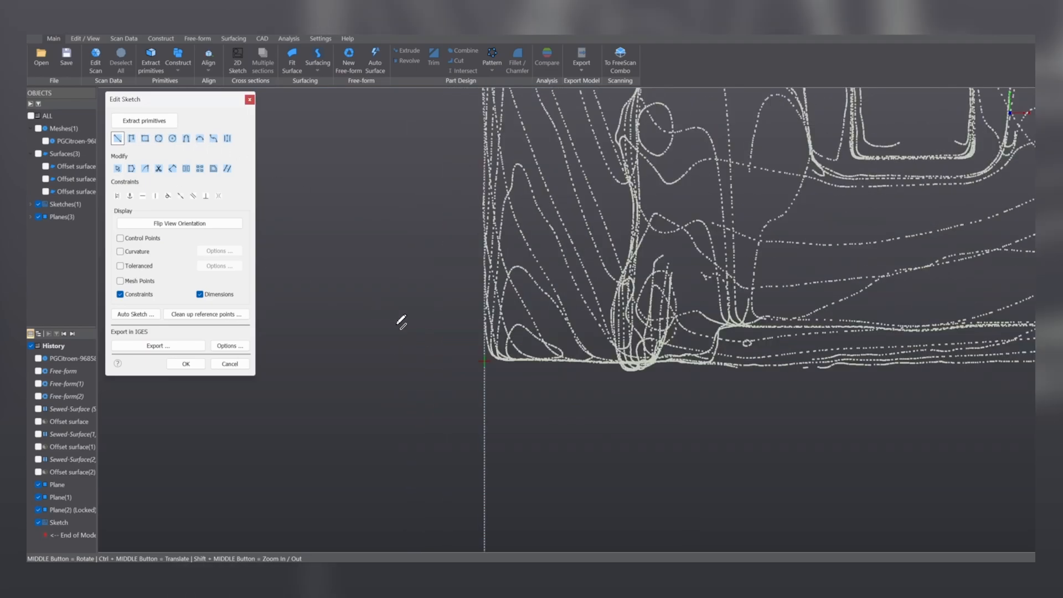
{"action": "left_click", "coordinate": [491, 360]}
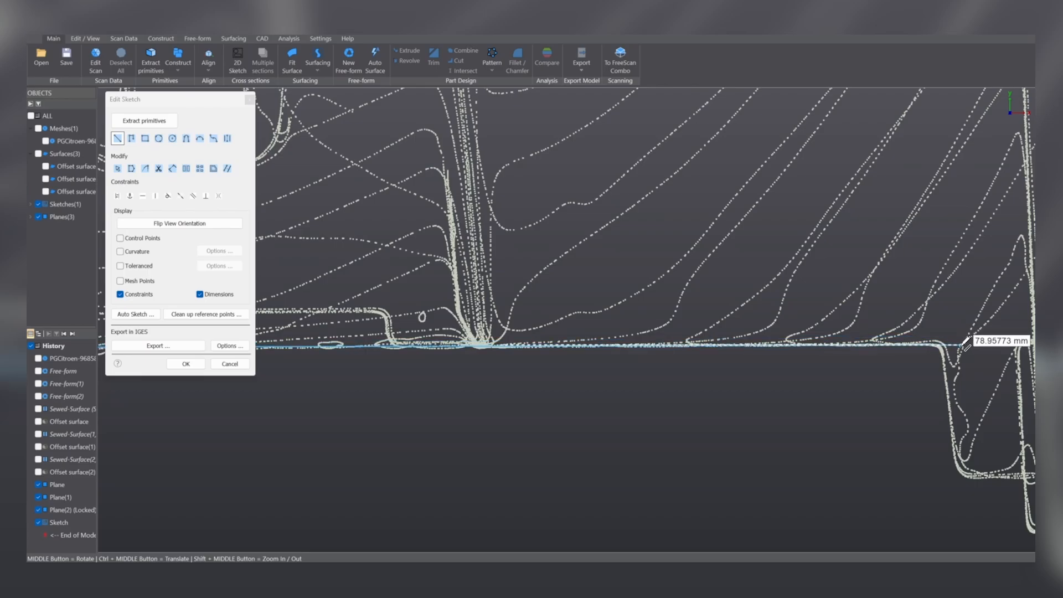
{"action": "left_click", "coordinate": [976, 347]}
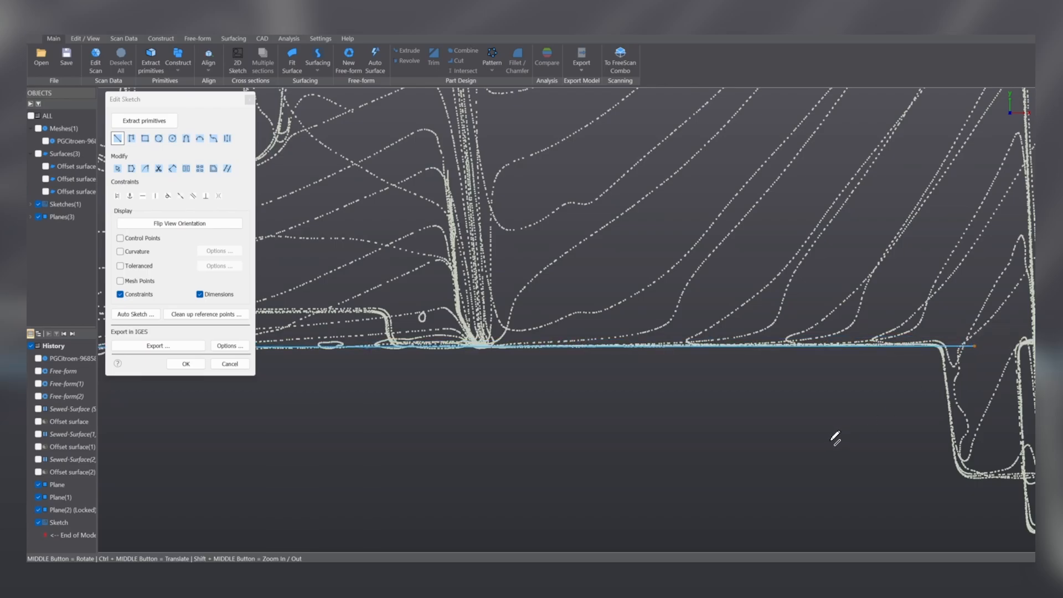
{"action": "scroll", "coordinate": [816, 431], "scroll_direction": "down", "scroll_amount": 5}
{"action": "key", "text": "Escape"}
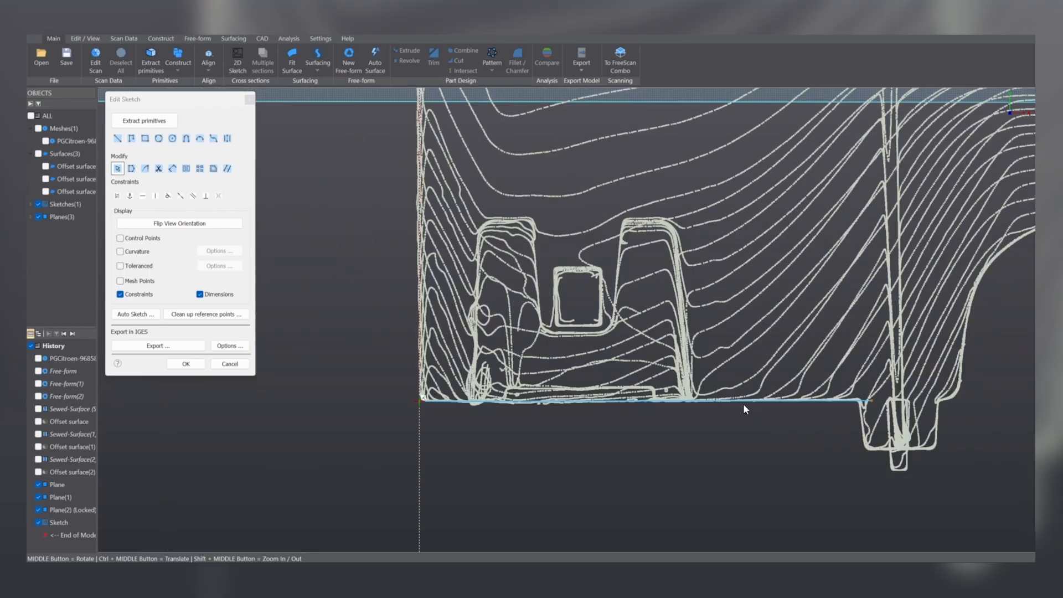
{"action": "left_click", "coordinate": [755, 401]}
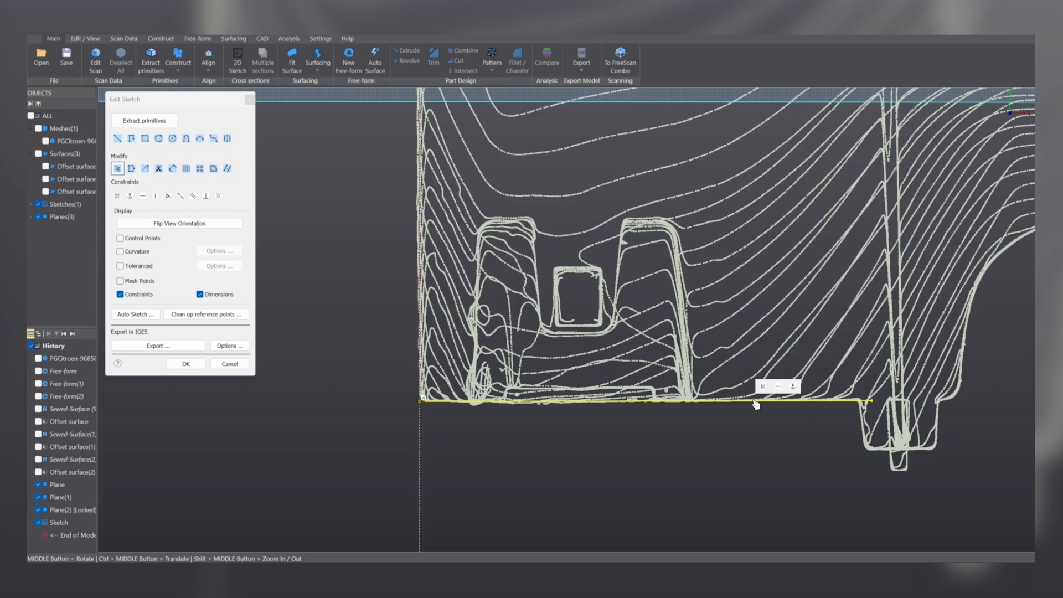
{"action": "left_click", "coordinate": [779, 387]}
Fit a line to the section points on the tab's near slanted side and extend both its ends past the adjoining edges.
{"action": "mouse_move", "coordinate": [809, 428]}
{"action": "middle_mouse_down", "text": "ctrl"}
{"action": "mouse_move", "coordinate": [663, 342]}
{"action": "mouse_move", "coordinate": [611, 326]}
{"action": "middle_mouse_up", "text": "ctrl"}
{"action": "scroll", "coordinate": [710, 342], "scroll_direction": "up", "scroll_amount": 6}
{"action": "scroll", "coordinate": [619, 299], "scroll_direction": "up", "scroll_amount": 4}
{"action": "mouse_move", "coordinate": [645, 250]}
{"action": "left_mouse_down"}
{"action": "mouse_move", "coordinate": [582, 352]}
{"action": "mouse_move", "coordinate": [643, 413]}
{"action": "mouse_move", "coordinate": [667, 409]}
{"action": "left_mouse_up"}
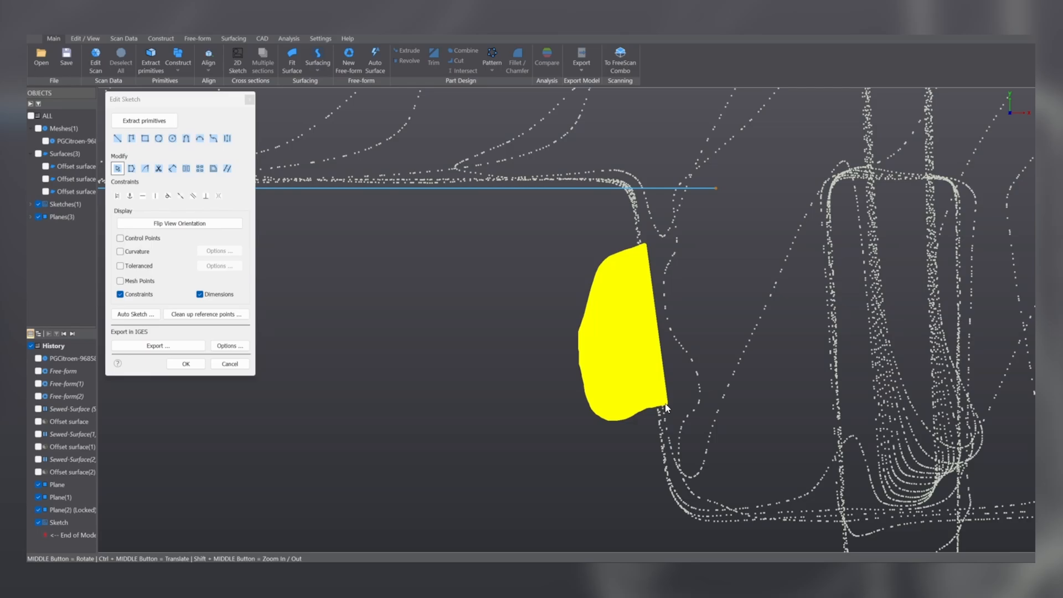
{"action": "left_click_drag", "start_coordinate": [642, 247], "coordinate": [629, 147]}
{"action": "middle_click_drag", "start_coordinate": [680, 374], "coordinate": [588, 271], "text": "ctrl"}
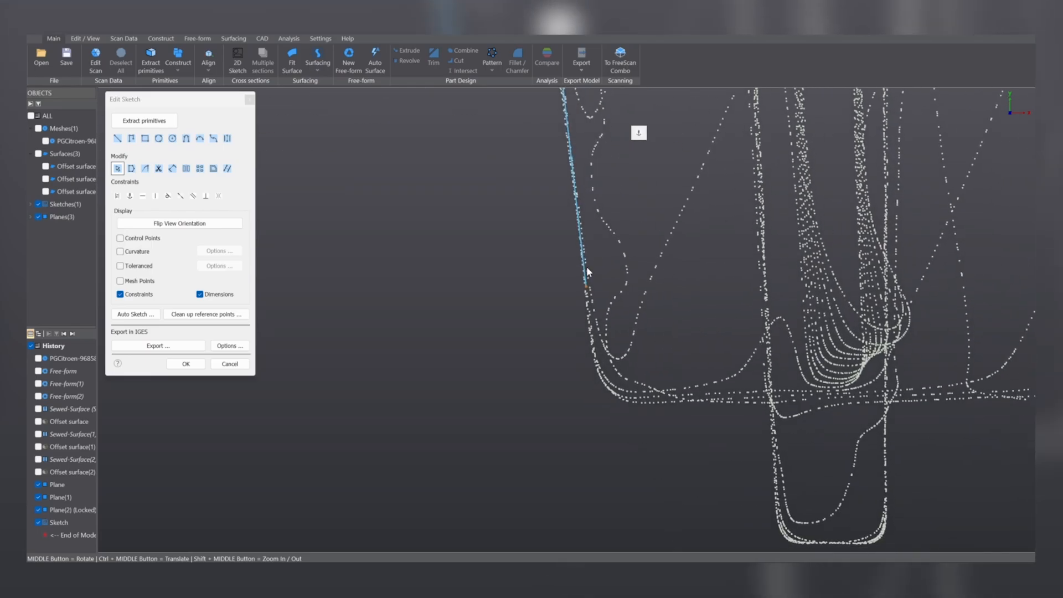
{"action": "left_click_drag", "start_coordinate": [591, 293], "coordinate": [607, 450]}
{"action": "scroll", "coordinate": [548, 402], "scroll_direction": "down", "scroll_amount": 2}
{"action": "middle_click_drag", "start_coordinate": [548, 403], "coordinate": [517, 390], "text": "ctrl"}
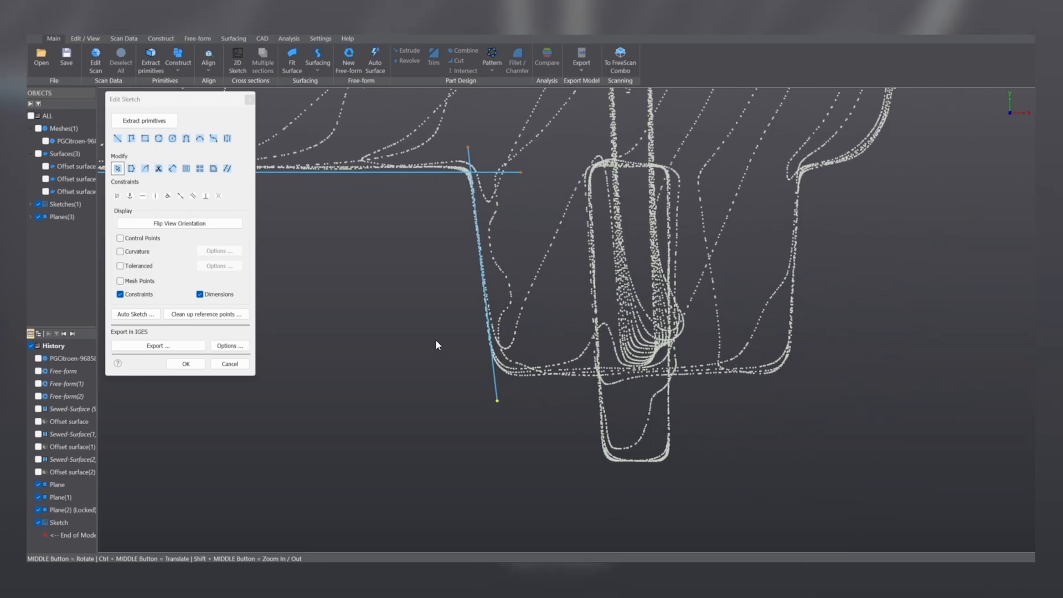
Draw a horizontal line about 14.7 mm long along the tab's lower edge, overshooting both of its sides.
{"action": "left_click", "coordinate": [118, 138]}
{"action": "left_click", "coordinate": [473, 375]}
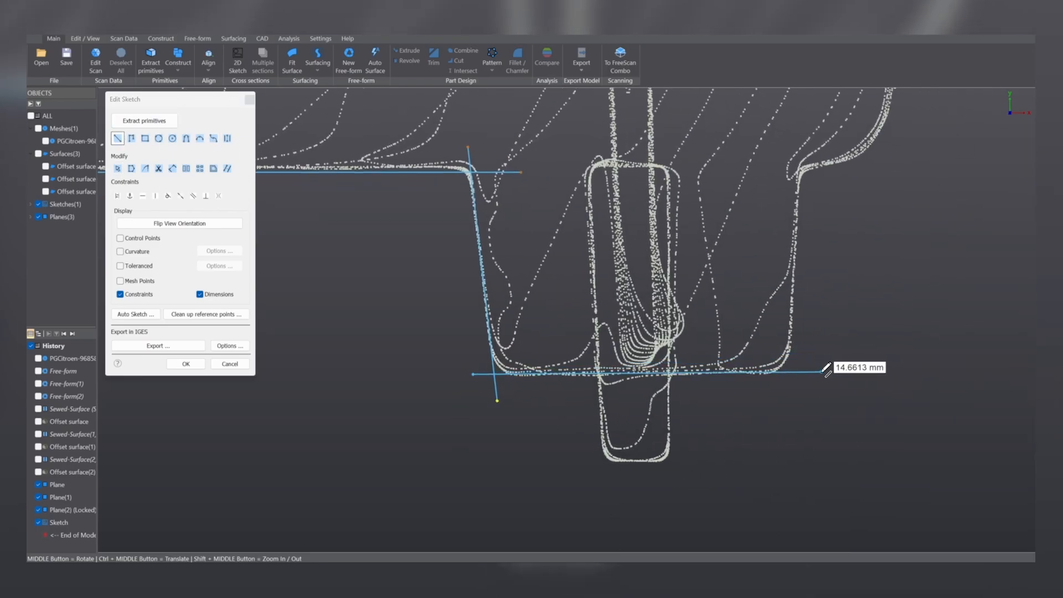
{"action": "left_click", "coordinate": [826, 374]}
{"action": "key", "text": "Escape"}
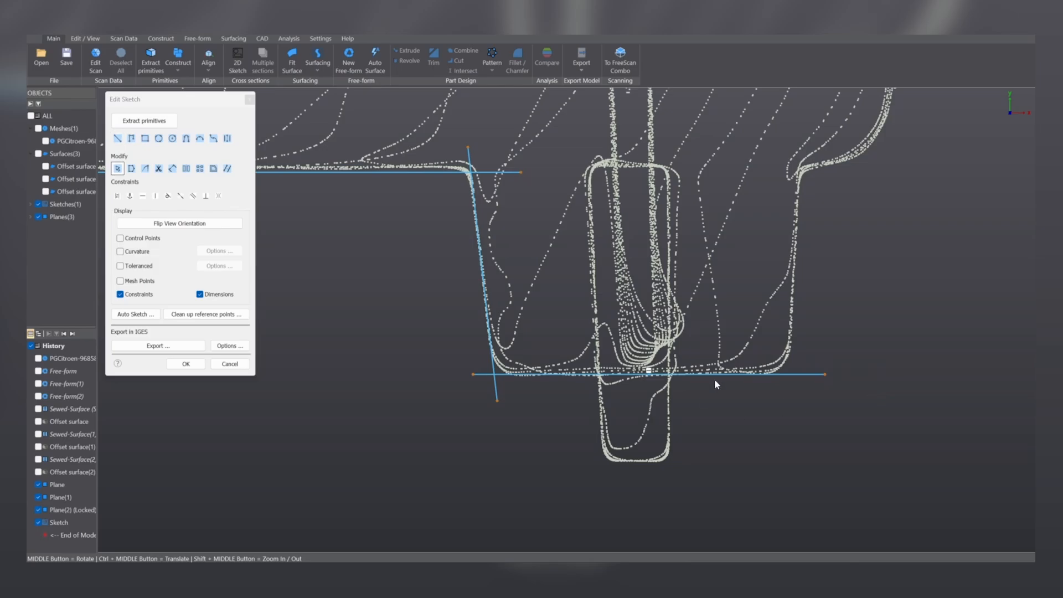
{"action": "left_click", "coordinate": [719, 378]}
{"action": "mouse_move", "coordinate": [719, 379]}
{"action": "middle_mouse_down", "text": "ctrl"}
{"action": "mouse_move", "coordinate": [719, 411]}
{"action": "mouse_move", "coordinate": [504, 320]}
{"action": "middle_mouse_up", "text": "ctrl"}
{"action": "scroll", "coordinate": [630, 243], "scroll_direction": "up", "scroll_amount": 5}
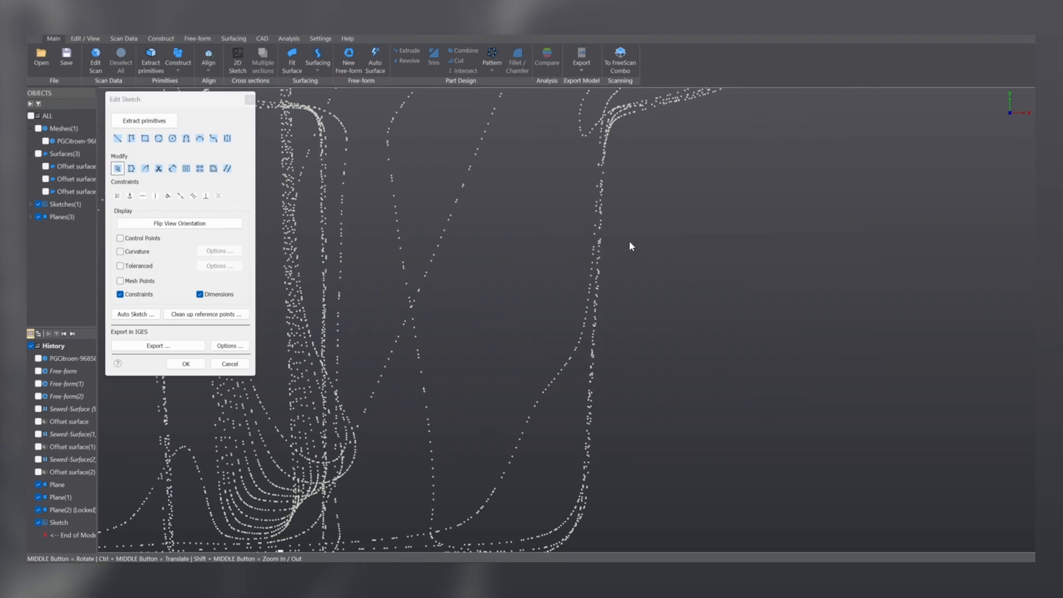
Fit a line to the tab's far slanted side and extend it and the straight mounting-edge line past their crossings.
{"action": "mouse_move", "coordinate": [600, 214]}
{"action": "left_mouse_down"}
{"action": "mouse_move", "coordinate": [695, 268]}
{"action": "mouse_move", "coordinate": [613, 458]}
{"action": "mouse_move", "coordinate": [585, 435]}
{"action": "left_mouse_up"}
{"action": "scroll", "coordinate": [601, 436], "scroll_direction": "down", "scroll_amount": 5}
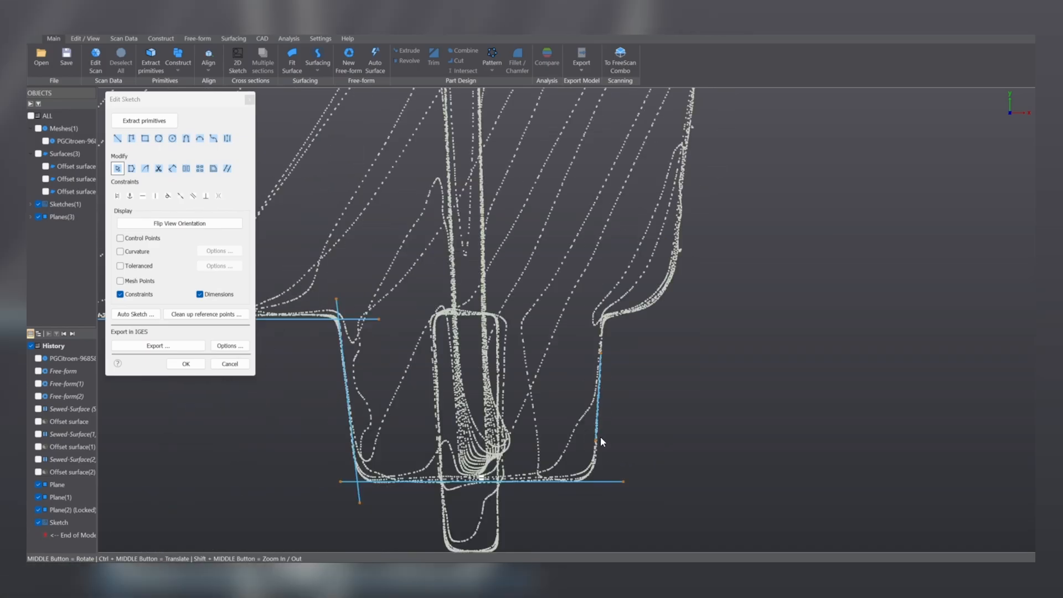
{"action": "middle_click_drag", "start_coordinate": [602, 437], "coordinate": [604, 389], "text": "ctrl"}
{"action": "left_click_drag", "start_coordinate": [609, 314], "coordinate": [613, 236]}
{"action": "left_click_drag", "start_coordinate": [601, 398], "coordinate": [597, 470]}
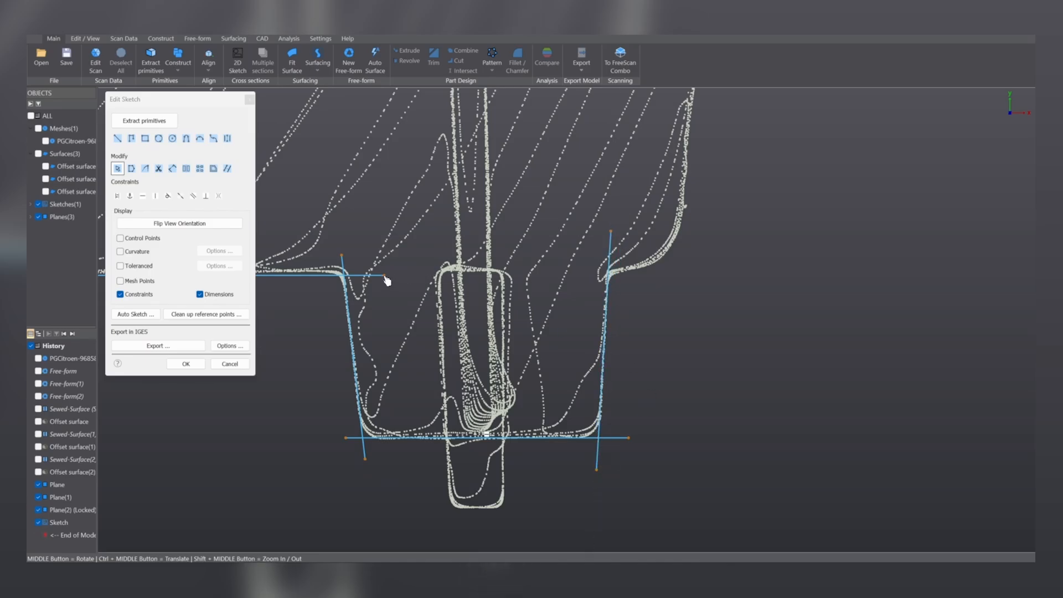
{"action": "left_click_drag", "start_coordinate": [385, 275], "coordinate": [655, 276]}
Fit a short line to the section points on the steep edge just beyond the tab, where the large curve begins.
{"action": "scroll", "coordinate": [680, 250], "scroll_direction": "up", "scroll_amount": 2}
{"action": "mouse_move", "coordinate": [665, 232]}
{"action": "middle_mouse_down", "text": "ctrl"}
{"action": "mouse_move", "coordinate": [624, 377]}
{"action": "mouse_move", "coordinate": [553, 315]}
{"action": "middle_mouse_up", "text": "ctrl"}
{"action": "scroll", "coordinate": [612, 377], "scroll_direction": "down", "scroll_amount": 5}
{"action": "scroll", "coordinate": [543, 264], "scroll_direction": "up", "scroll_amount": 5}
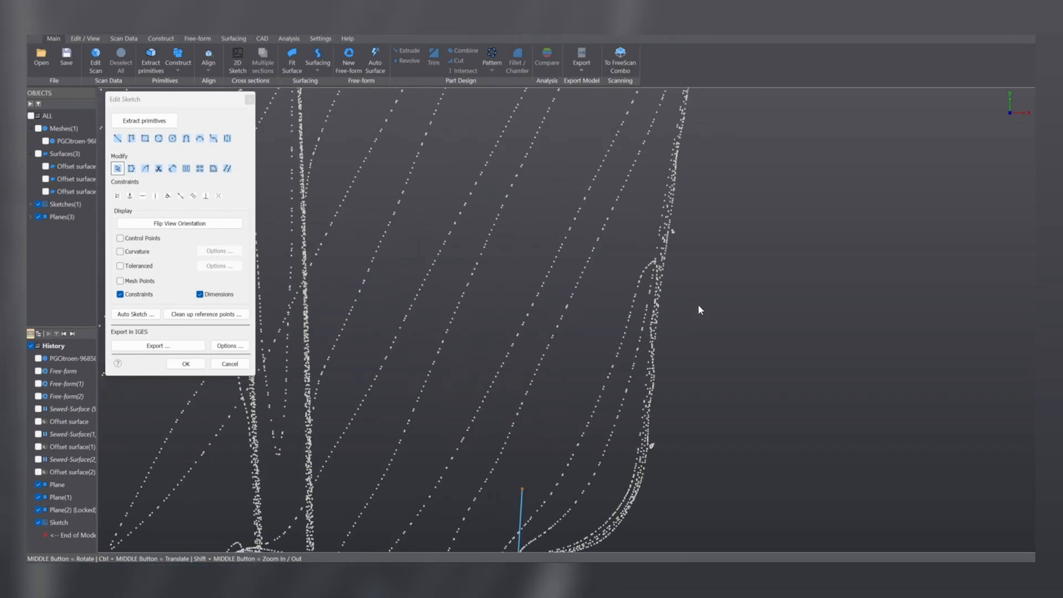
{"action": "mouse_move", "coordinate": [660, 304]}
{"action": "left_mouse_down"}
{"action": "mouse_move", "coordinate": [674, 310]}
{"action": "mouse_move", "coordinate": [652, 417]}
{"action": "left_mouse_up"}
{"action": "scroll", "coordinate": [693, 446], "scroll_direction": "down", "scroll_amount": 4}
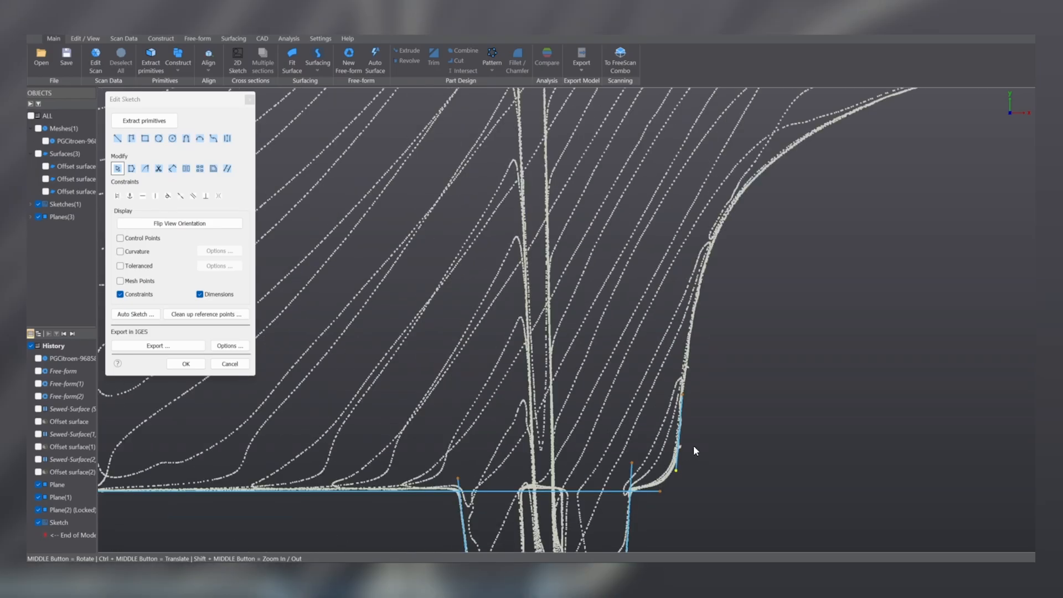
Draw a short horizontal line along the lower edge at the panel's far end, overshooting the outer side.
{"action": "scroll", "coordinate": [640, 393], "scroll_direction": "down", "scroll_amount": 2}
{"action": "middle_click_drag", "start_coordinate": [639, 393], "coordinate": [384, 422], "text": "ctrl"}
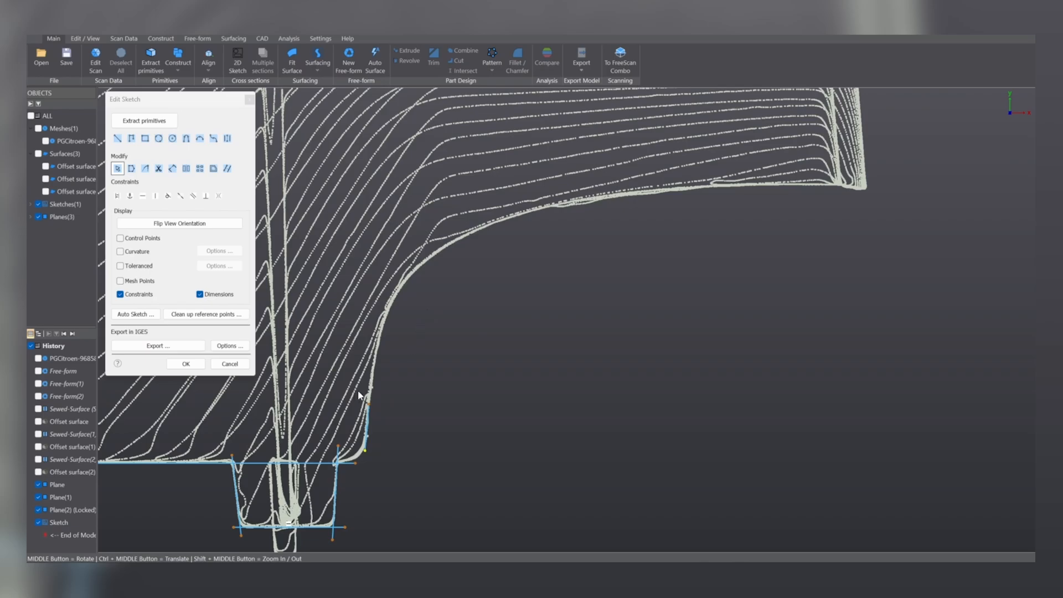
{"action": "scroll", "coordinate": [845, 194], "scroll_direction": "up", "scroll_amount": 2}
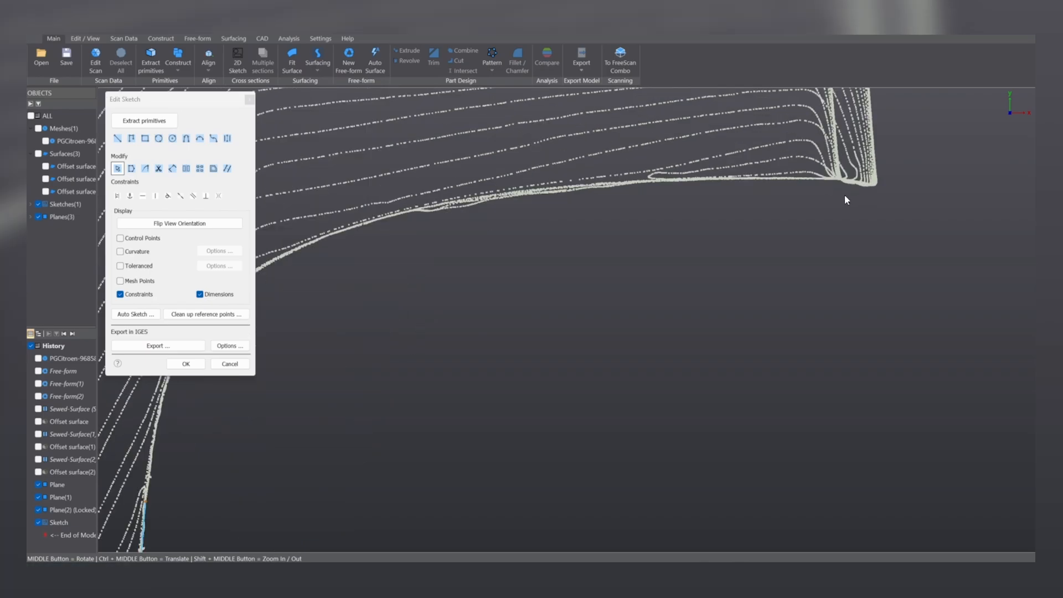
{"action": "middle_click_drag", "start_coordinate": [846, 194], "coordinate": [795, 241], "text": "ctrl"}
{"action": "left_click", "coordinate": [117, 138]}
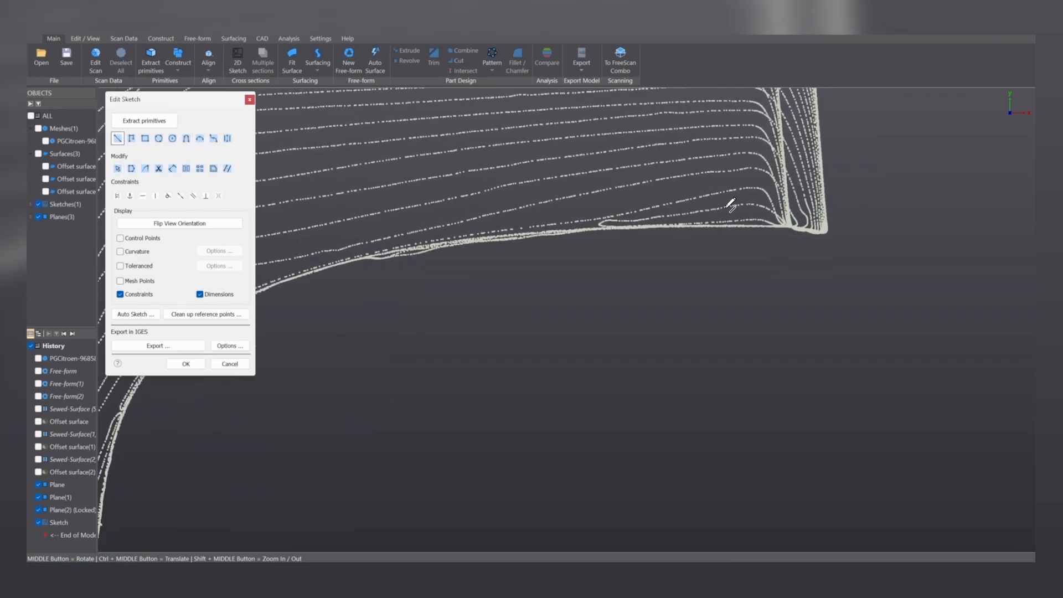
{"action": "left_click", "coordinate": [838, 230]}
{"action": "left_click", "coordinate": [752, 230]}
{"action": "key", "text": "Escape"}
{"action": "left_click", "coordinate": [786, 233]}
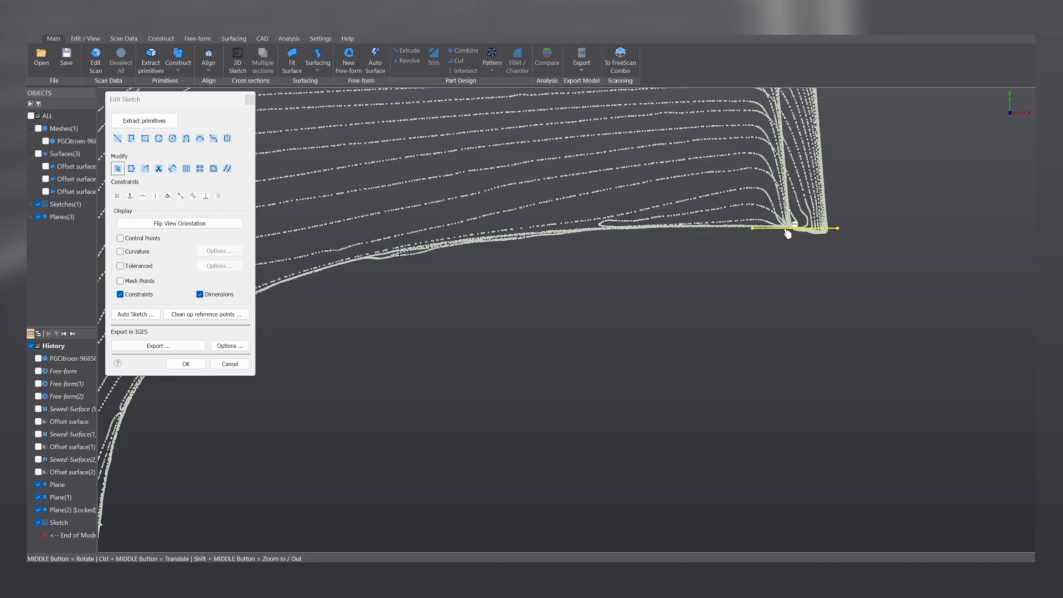
Draw a spline along the large curved edge from the far-end horizontal line to the steep line beside the tab.
{"action": "scroll", "coordinate": [748, 271], "scroll_direction": "down", "scroll_amount": 2}
{"action": "middle_click_drag", "start_coordinate": [748, 271], "coordinate": [805, 237], "text": "ctrl"}
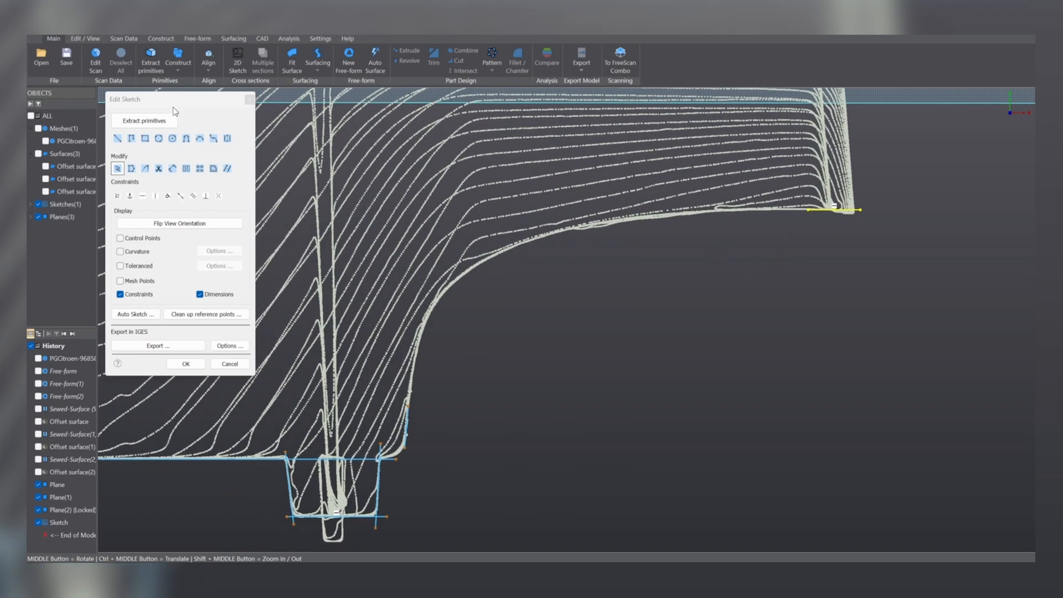
{"action": "left_click", "coordinate": [213, 138]}
{"action": "left_click", "coordinate": [812, 209]}
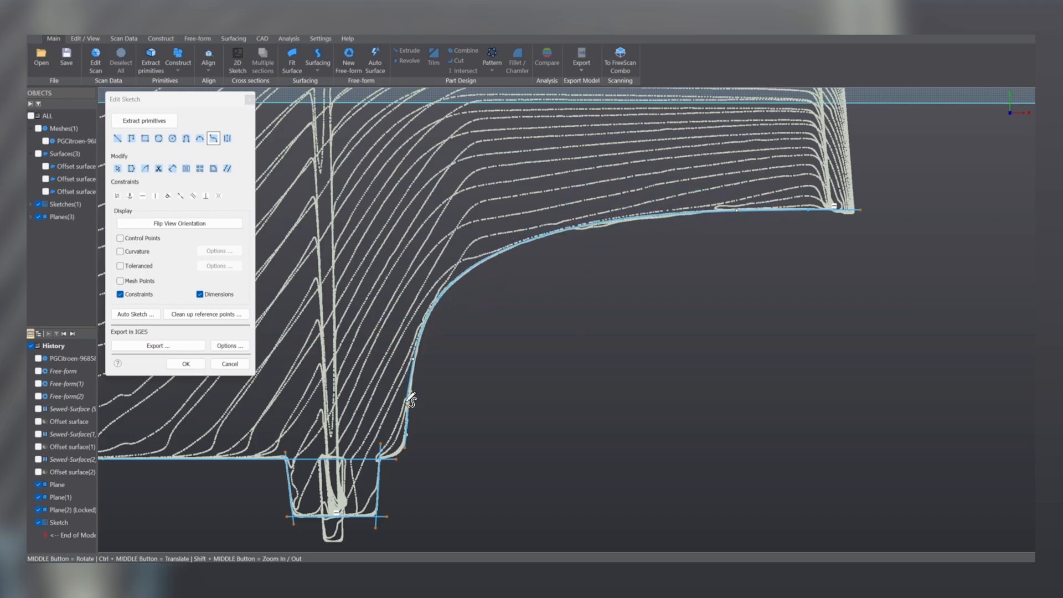
{"action": "right_click", "coordinate": [463, 413]}
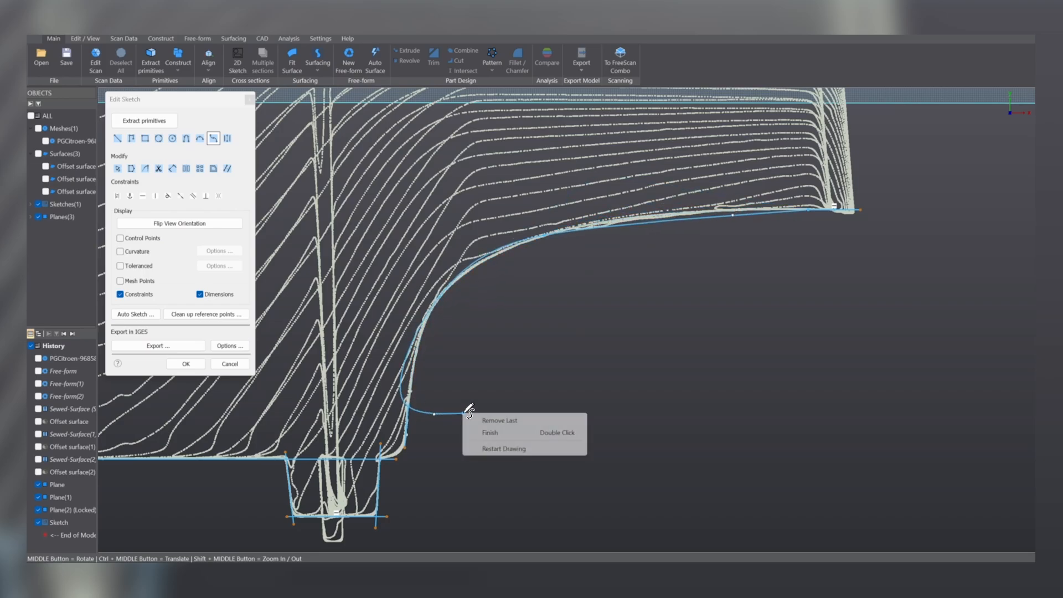
{"action": "left_click", "coordinate": [492, 431]}
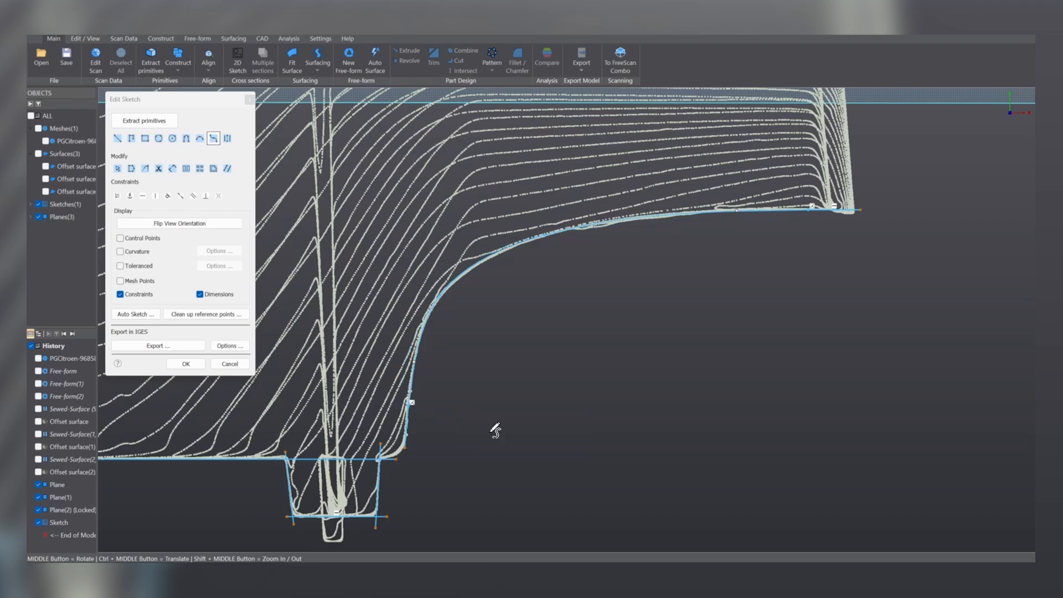
{"action": "key", "text": "Escape"}
Check the spline's joins with the adjoining lines at both ends and its fit to the curved section points.
{"action": "left_click", "coordinate": [413, 391]}
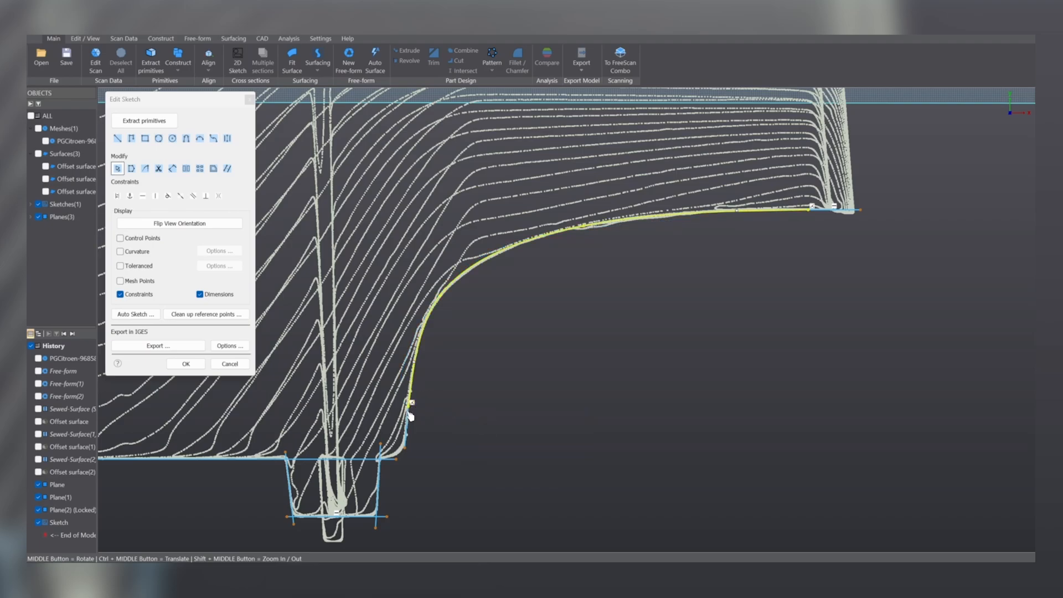
{"action": "left_click", "coordinate": [408, 421]}
{"action": "left_click", "coordinate": [725, 270]}
{"action": "left_click", "coordinate": [782, 212]}
{"action": "left_click", "coordinate": [820, 211]}
{"action": "left_click", "coordinate": [550, 303]}
{"action": "scroll", "coordinate": [502, 260], "scroll_direction": "up", "scroll_amount": 2}
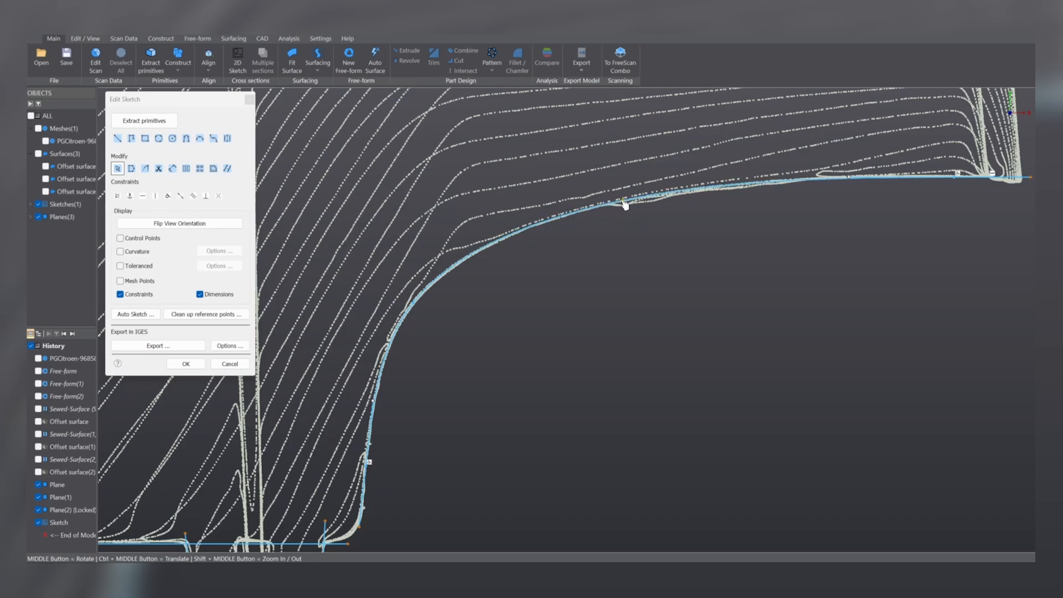
Extend the outer end of the far-end horizontal line slightly farther past the panel's side.
{"action": "scroll", "coordinate": [643, 376], "scroll_direction": "down", "scroll_amount": 7}
{"action": "middle_click_drag", "start_coordinate": [643, 376], "coordinate": [639, 342], "text": "ctrl"}
{"action": "scroll", "coordinate": [595, 349], "scroll_direction": "up", "scroll_amount": 2}
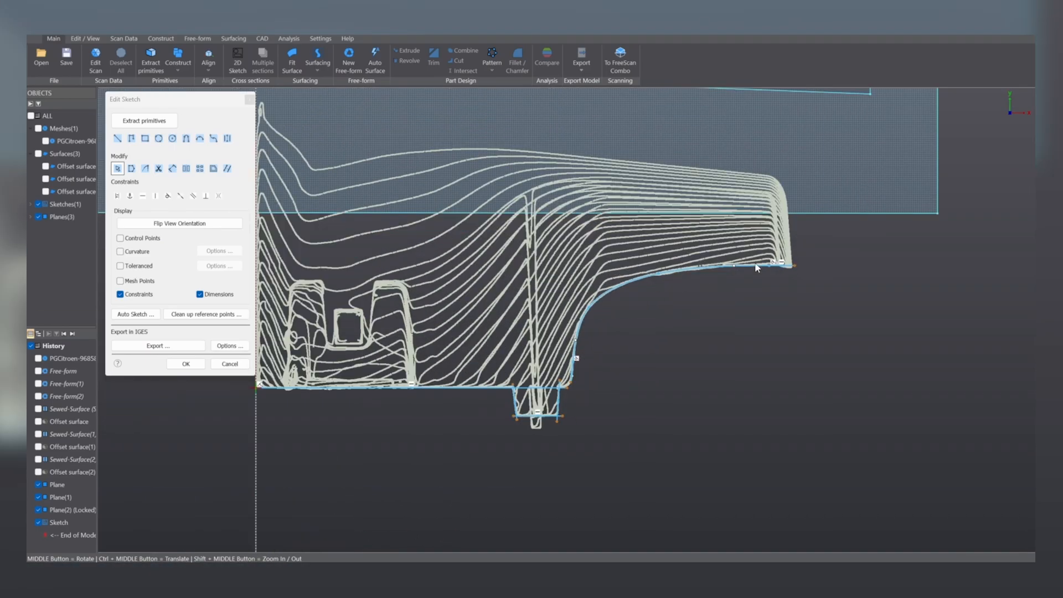
{"action": "scroll", "coordinate": [826, 252], "scroll_direction": "up", "scroll_amount": 5}
{"action": "left_click_drag", "start_coordinate": [703, 300], "coordinate": [713, 301]}
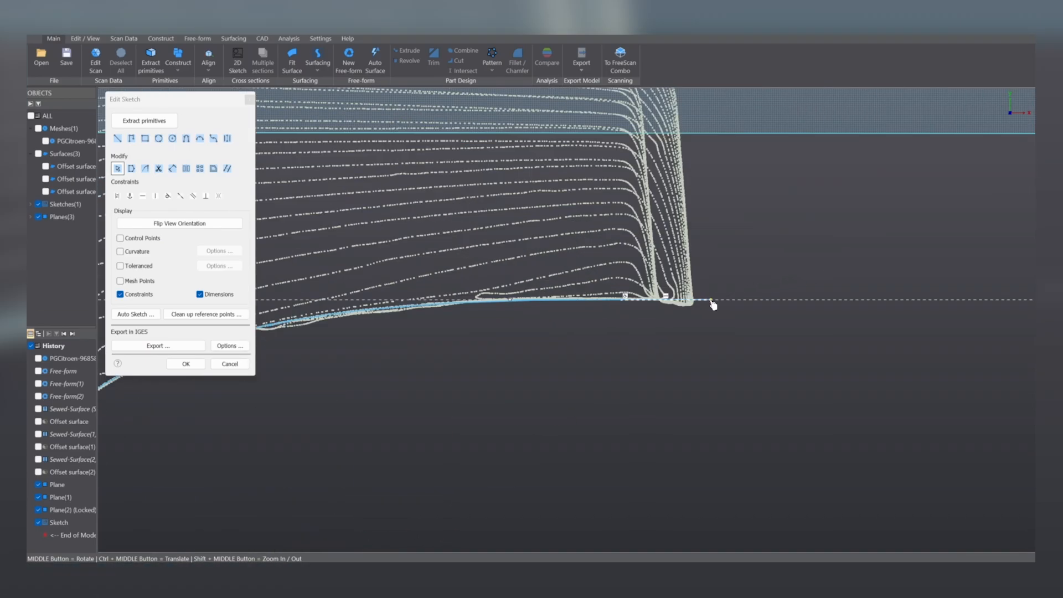
Draw a horizontal line about 1.3 mm long outward from the origin corner, continuing the straight mounting edge.
{"action": "scroll", "coordinate": [495, 443], "scroll_direction": "down", "scroll_amount": 5}
{"action": "mouse_move", "coordinate": [494, 443]}
{"action": "middle_mouse_down", "text": "ctrl"}
{"action": "mouse_move", "coordinate": [710, 318]}
{"action": "mouse_move", "coordinate": [842, 277]}
{"action": "middle_mouse_up", "text": "ctrl"}
{"action": "middle_click_drag", "start_coordinate": [277, 361], "coordinate": [471, 336], "text": "ctrl"}
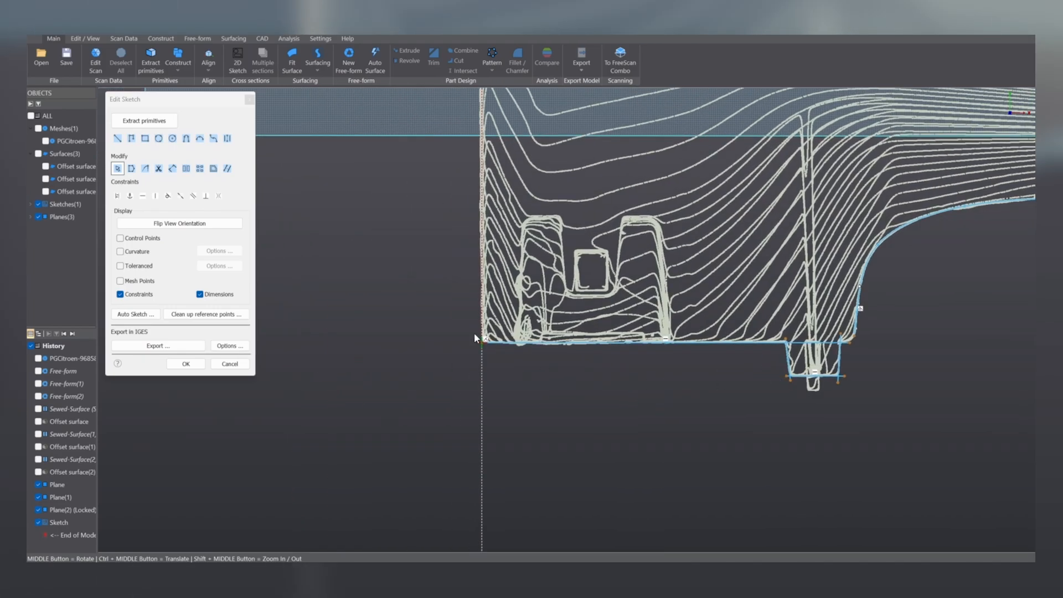
{"action": "scroll", "coordinate": [469, 336], "scroll_direction": "up", "scroll_amount": 4}
{"action": "left_click", "coordinate": [117, 138]}
{"action": "scroll", "coordinate": [520, 381], "scroll_direction": "up", "scroll_amount": 4}
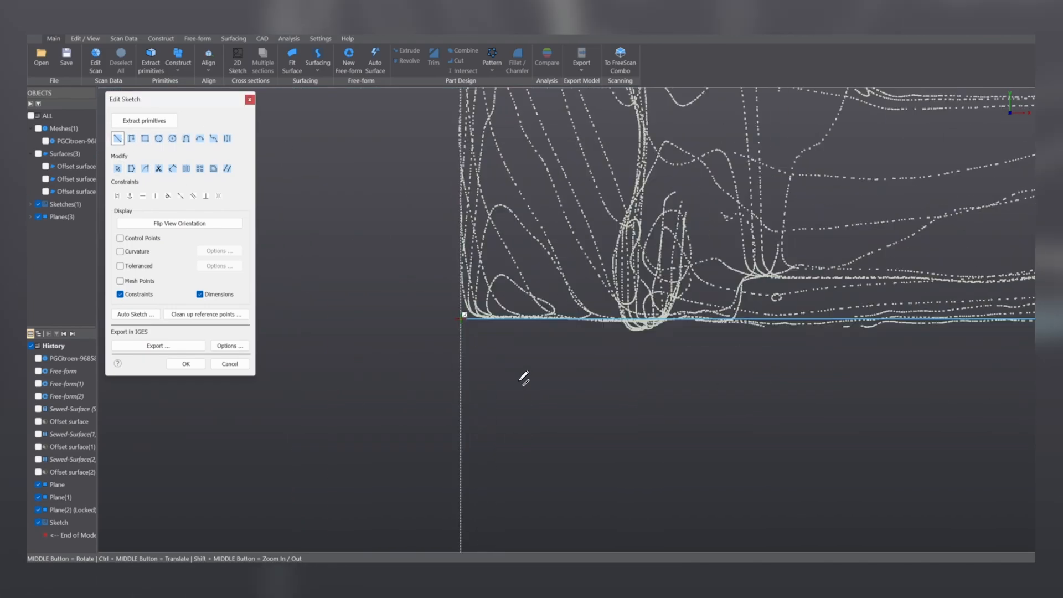
{"action": "left_click", "coordinate": [464, 316]}
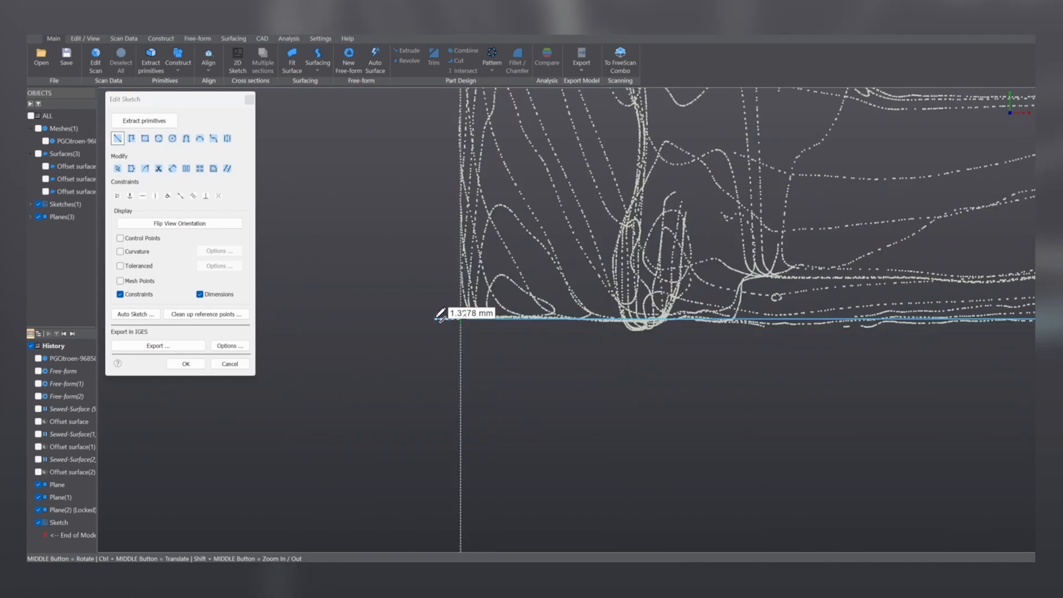
{"action": "key", "text": "Escape"}
{"action": "key", "text": "Escape"}
{"action": "scroll", "coordinate": [443, 392], "scroll_direction": "down", "scroll_amount": 3}
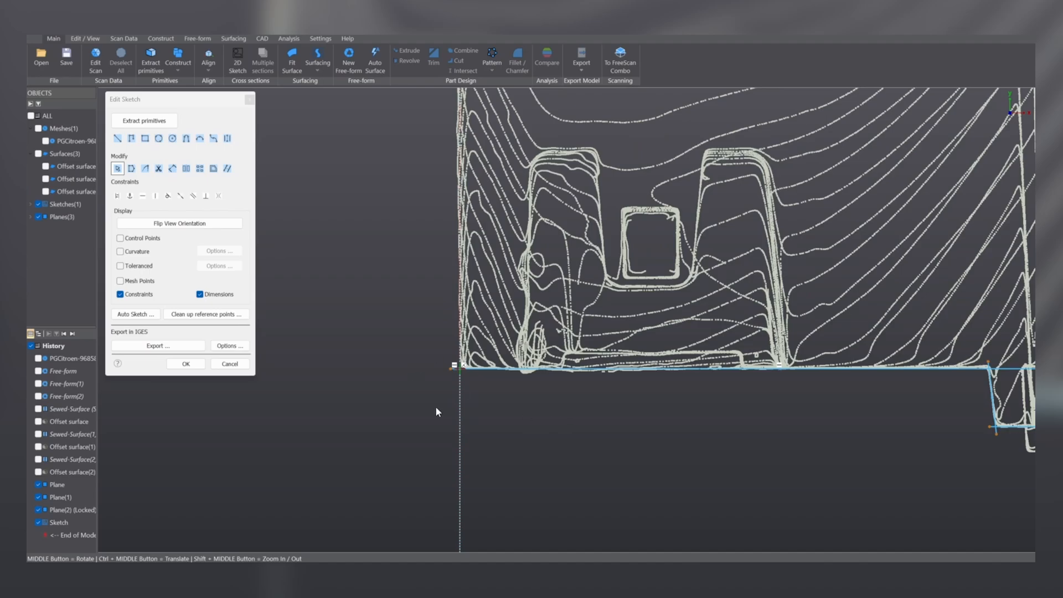
Trim away the part of the straight mounting-edge line that crosses the tab between its slanted sides.
{"action": "mouse_move", "coordinate": [637, 393]}
{"action": "middle_mouse_down", "text": "ctrl"}
{"action": "mouse_move", "coordinate": [540, 376]}
{"action": "mouse_move", "coordinate": [490, 380]}
{"action": "middle_mouse_up", "text": "ctrl"}
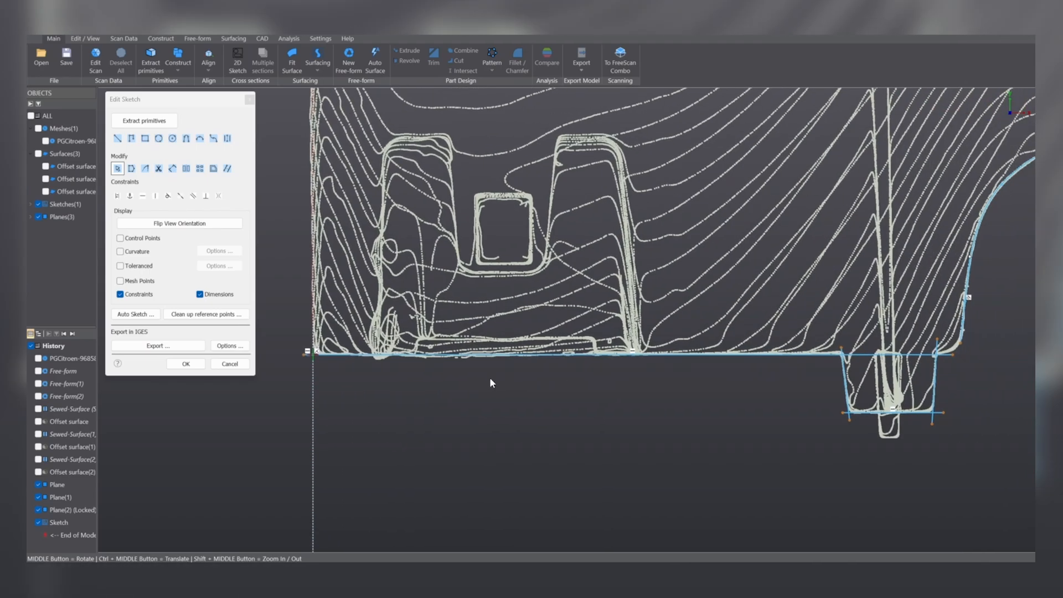
{"action": "scroll", "coordinate": [858, 351], "scroll_direction": "up", "scroll_amount": 3}
{"action": "middle_click_drag", "start_coordinate": [859, 351], "coordinate": [751, 295], "text": "ctrl"}
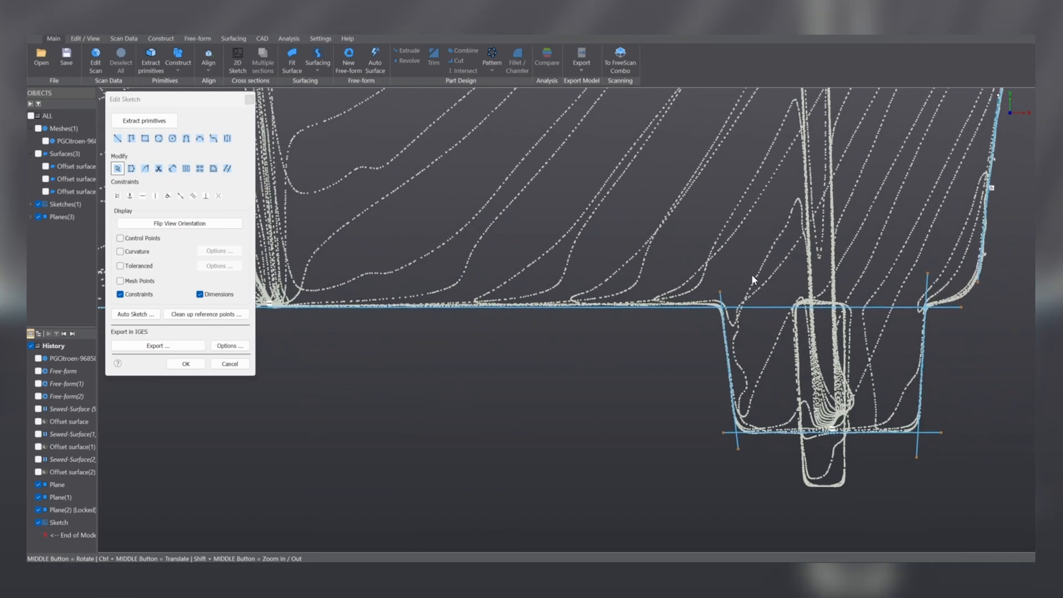
{"action": "middle_click_drag", "start_coordinate": [951, 337], "coordinate": [858, 306], "text": "ctrl"}
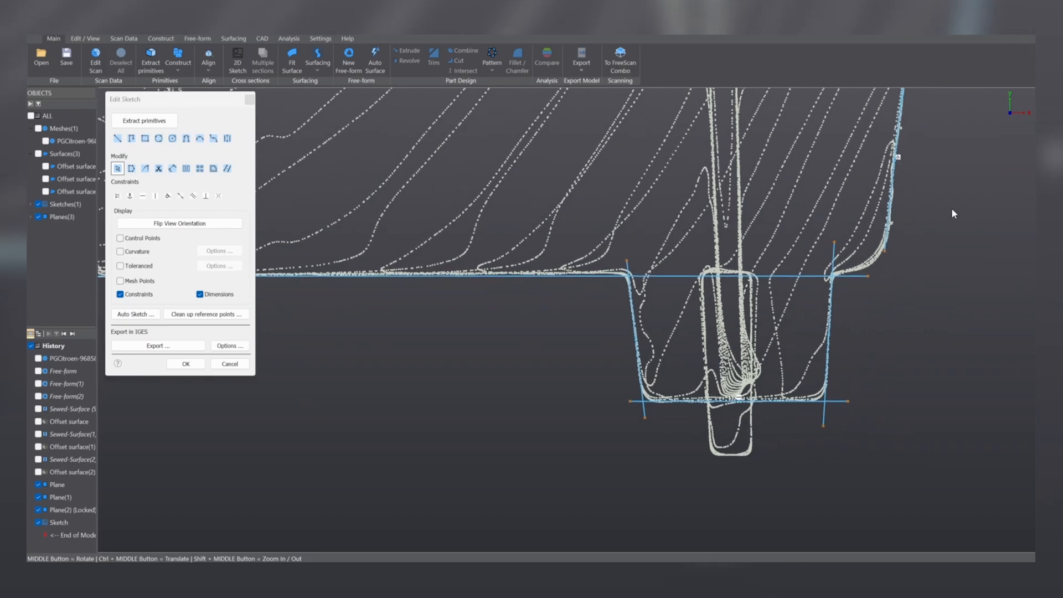
{"action": "left_click", "coordinate": [158, 168]}
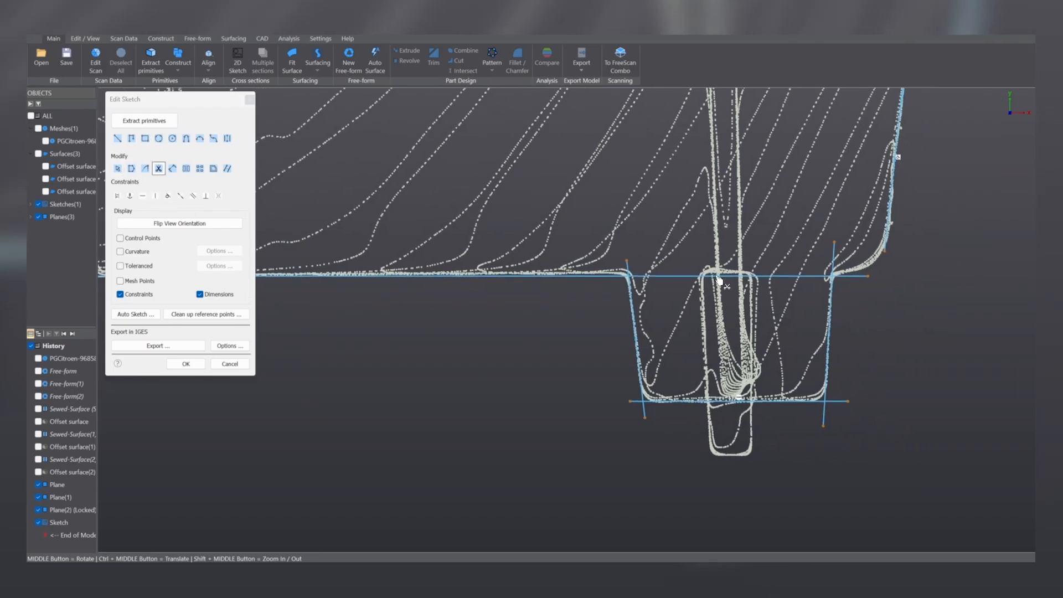
{"action": "left_click", "coordinate": [719, 277]}
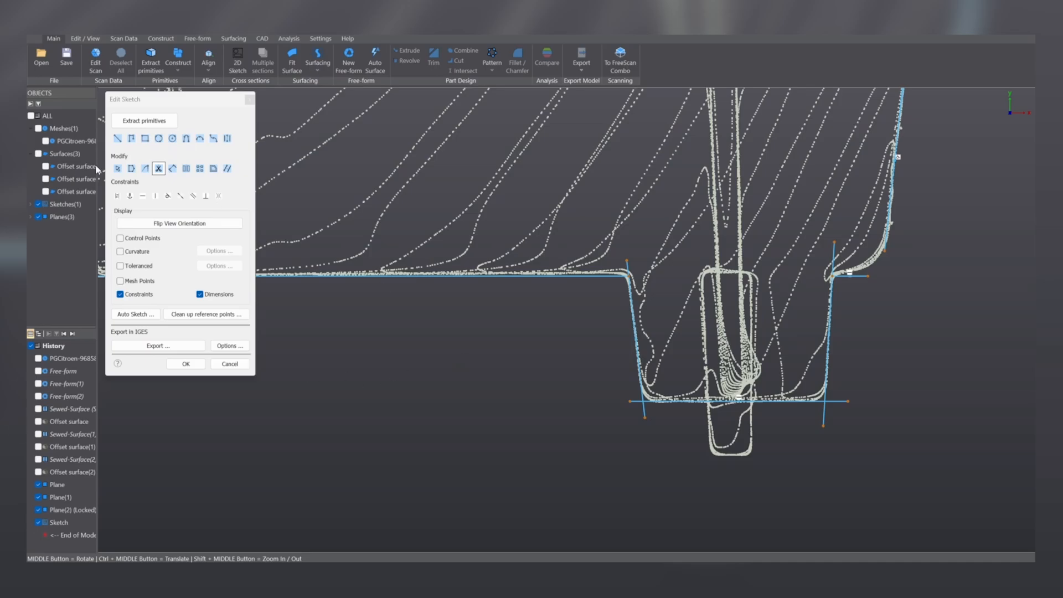
Trim the overshooting lines into clean corners at the tab's near upper corner and both lower corners.
{"action": "left_click", "coordinate": [113, 169]}
{"action": "mouse_move", "coordinate": [672, 222]}
{"action": "left_mouse_down"}
{"action": "mouse_move", "coordinate": [630, 219]}
{"action": "mouse_move", "coordinate": [605, 281]}
{"action": "mouse_move", "coordinate": [669, 302]}
{"action": "left_mouse_up"}
{"action": "mouse_move", "coordinate": [615, 353]}
{"action": "left_mouse_down"}
{"action": "mouse_move", "coordinate": [647, 466]}
{"action": "mouse_move", "coordinate": [656, 464]}
{"action": "left_mouse_up"}
{"action": "left_click_drag", "start_coordinate": [824, 439], "coordinate": [839, 372]}
{"action": "mouse_move", "coordinate": [889, 306]}
{"action": "left_mouse_down"}
{"action": "mouse_move", "coordinate": [778, 318]}
{"action": "mouse_move", "coordinate": [886, 303]}
{"action": "left_mouse_up"}
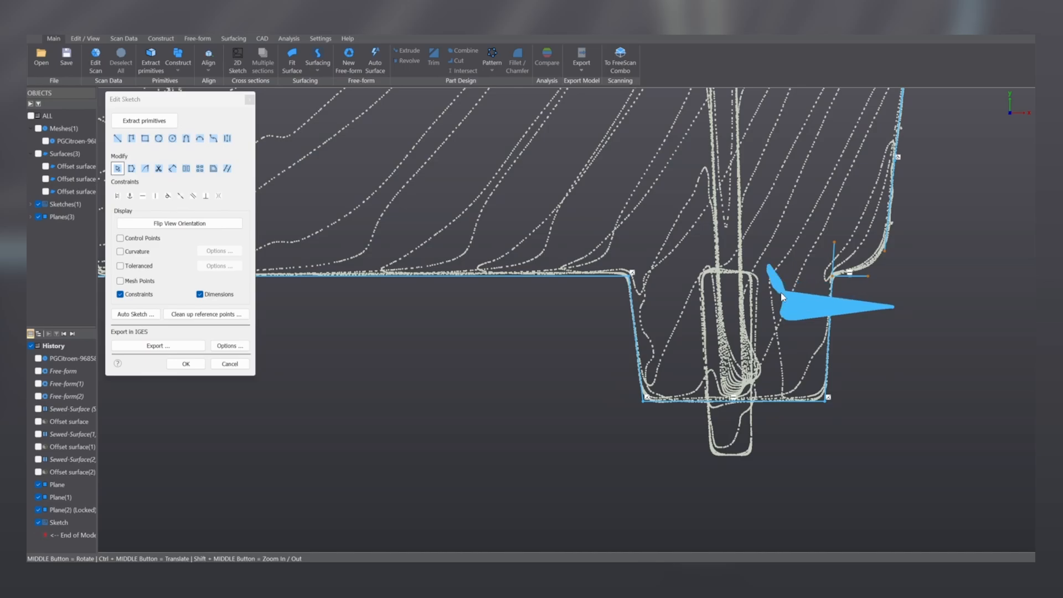
{"action": "scroll", "coordinate": [815, 291], "scroll_direction": "up", "scroll_amount": 3}
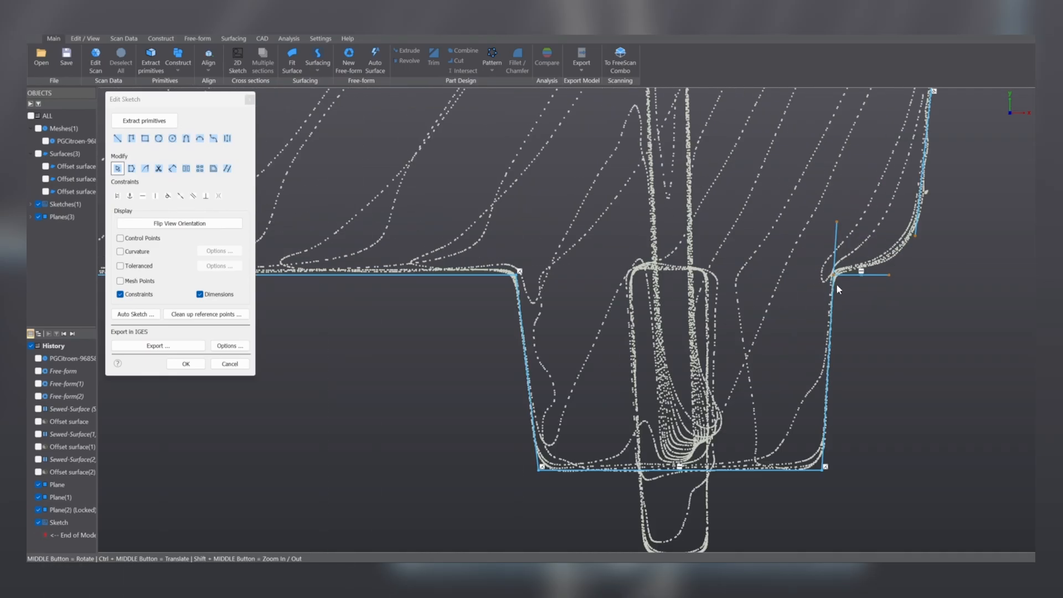
Join the overhanging profile lines at the corner beside the notch and finish the sketch.
{"action": "mouse_move", "coordinate": [852, 218]}
{"action": "left_mouse_down"}
{"action": "mouse_move", "coordinate": [820, 310]}
{"action": "mouse_move", "coordinate": [853, 307]}
{"action": "mouse_move", "coordinate": [884, 209]}
{"action": "mouse_move", "coordinate": [953, 301]}
{"action": "left_mouse_up"}
{"action": "scroll", "coordinate": [921, 298], "scroll_direction": "down", "scroll_amount": 5}
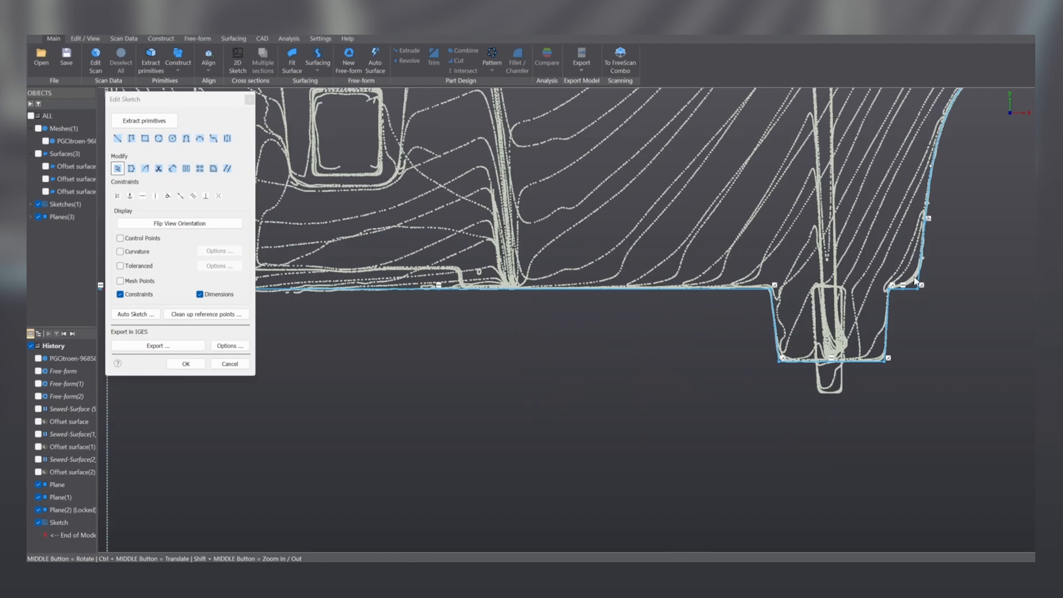
{"action": "scroll", "coordinate": [907, 278], "scroll_direction": "down", "scroll_amount": 4}
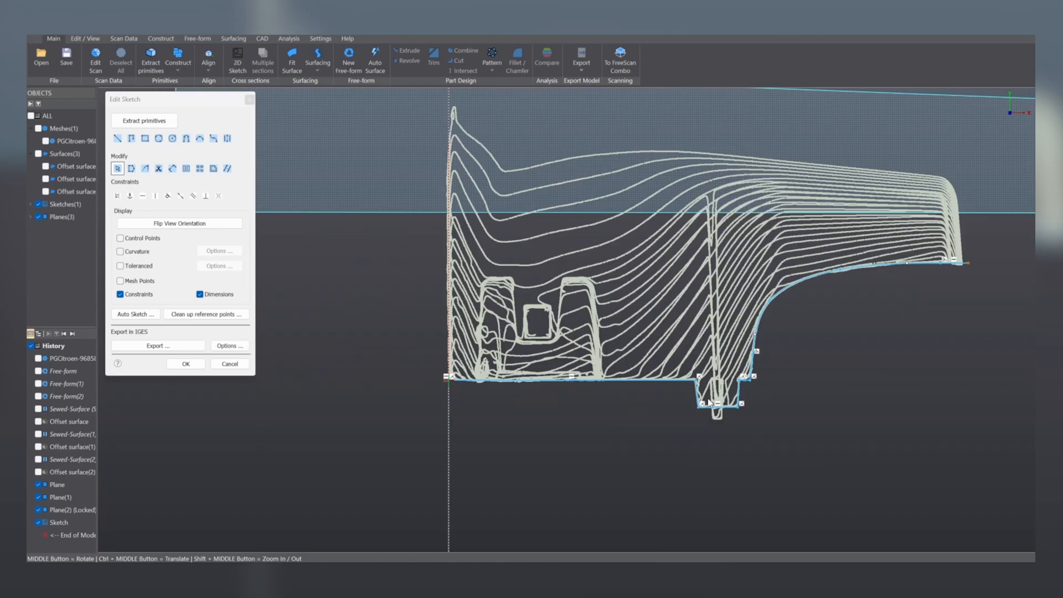
{"action": "left_click", "coordinate": [197, 366]}
Extrude the sketch profile two-sided as a new solid, about 13 mm and 12.3 mm deep, so it spans the scanned panel edge.
{"action": "middle_click_drag", "start_coordinate": [553, 394], "coordinate": [349, 366]}
{"action": "mouse_move", "coordinate": [607, 370]}
{"action": "middle_mouse_down"}
{"action": "mouse_move", "coordinate": [593, 363]}
{"action": "mouse_move", "coordinate": [577, 374]}
{"action": "mouse_move", "coordinate": [559, 416]}
{"action": "middle_mouse_up"}
{"action": "left_click", "coordinate": [564, 399]}
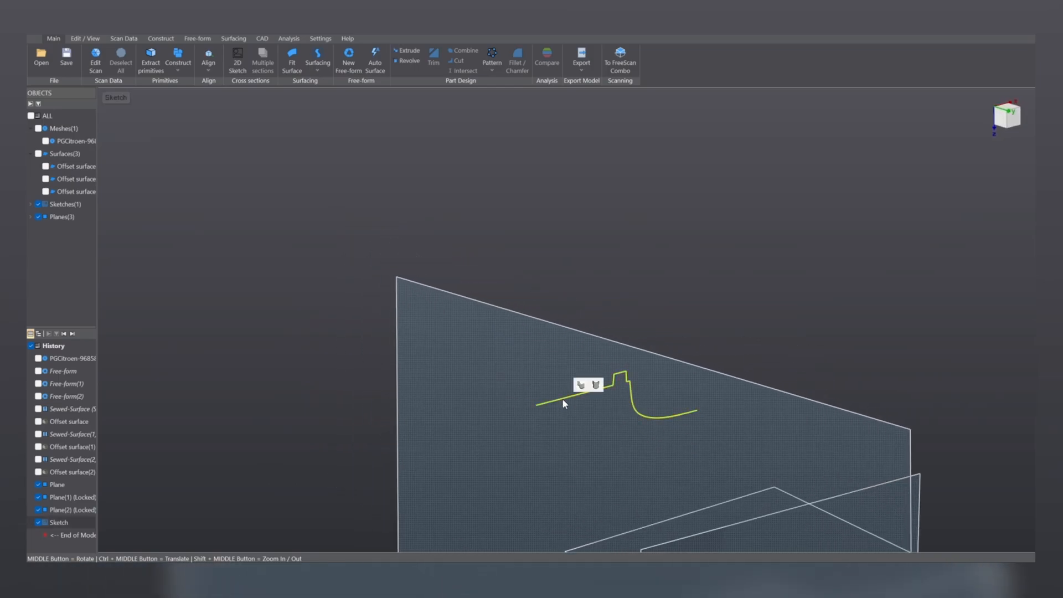
{"action": "left_click", "coordinate": [580, 385]}
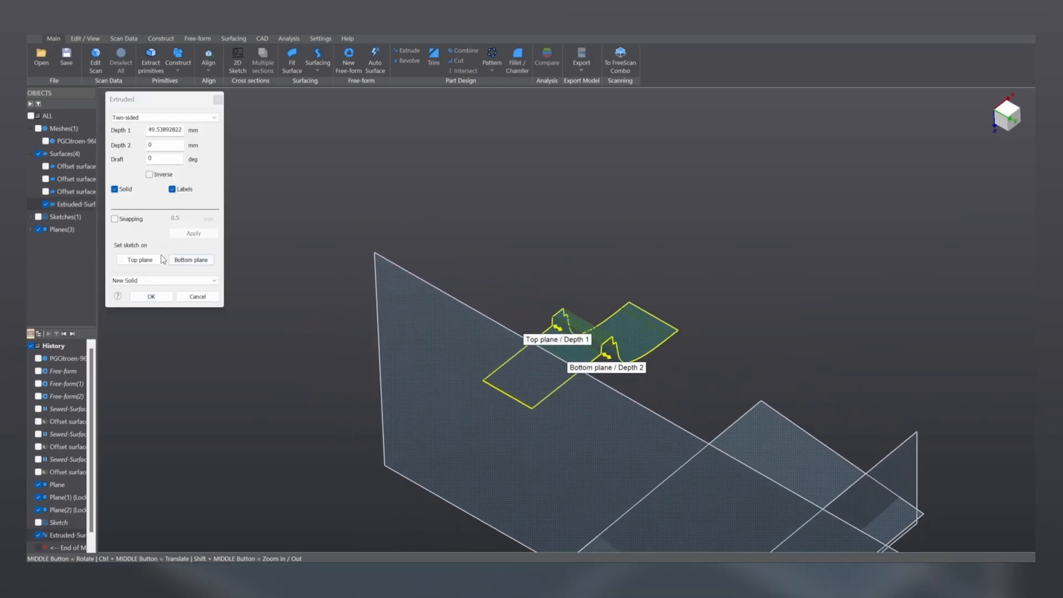
{"action": "left_click", "coordinate": [38, 128]}
{"action": "scroll", "coordinate": [613, 362], "scroll_direction": "up", "scroll_amount": 3}
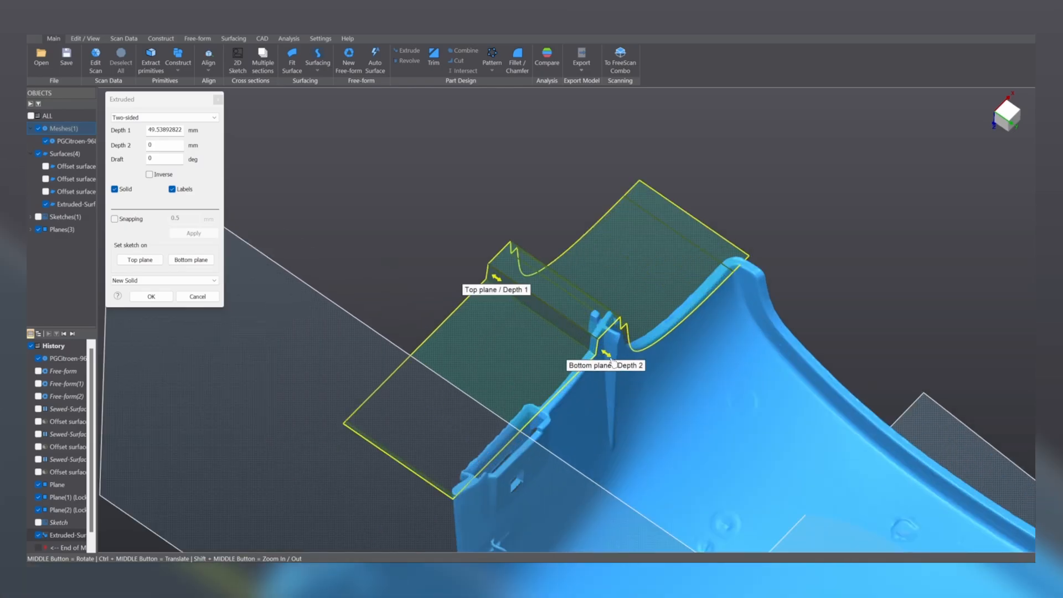
{"action": "left_click_drag", "start_coordinate": [609, 359], "coordinate": [624, 367]}
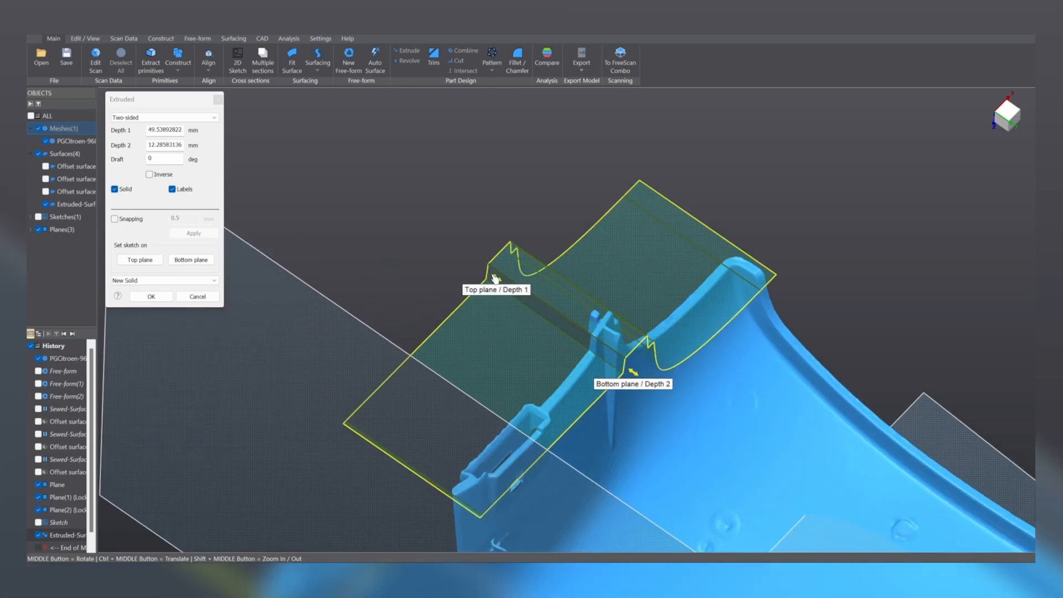
{"action": "left_click_drag", "start_coordinate": [496, 279], "coordinate": [574, 338]}
{"action": "middle_click_drag", "start_coordinate": [590, 457], "coordinate": [526, 476]}
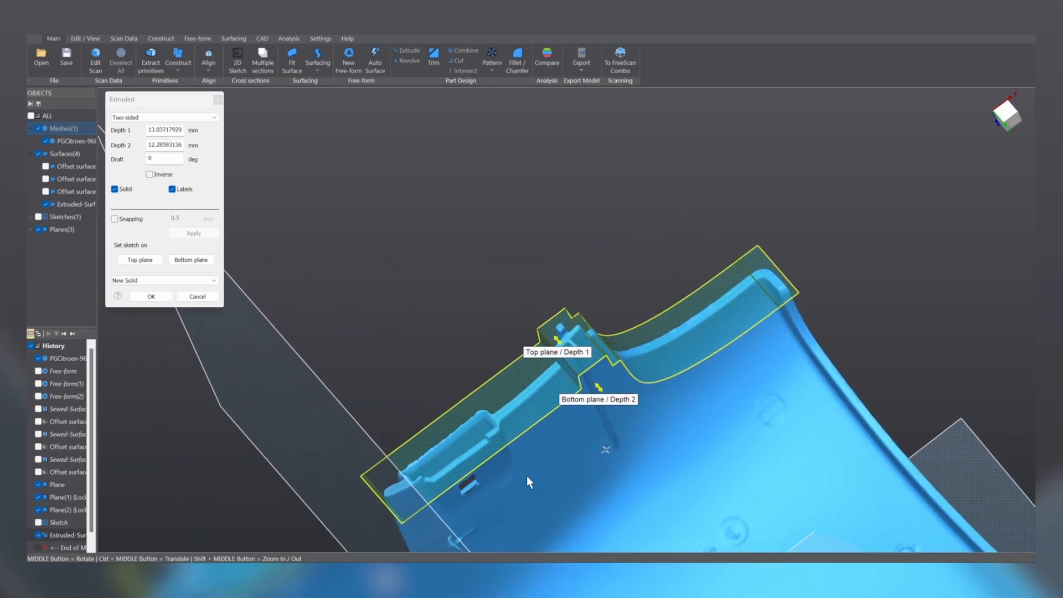
{"action": "left_click", "coordinate": [170, 298]}
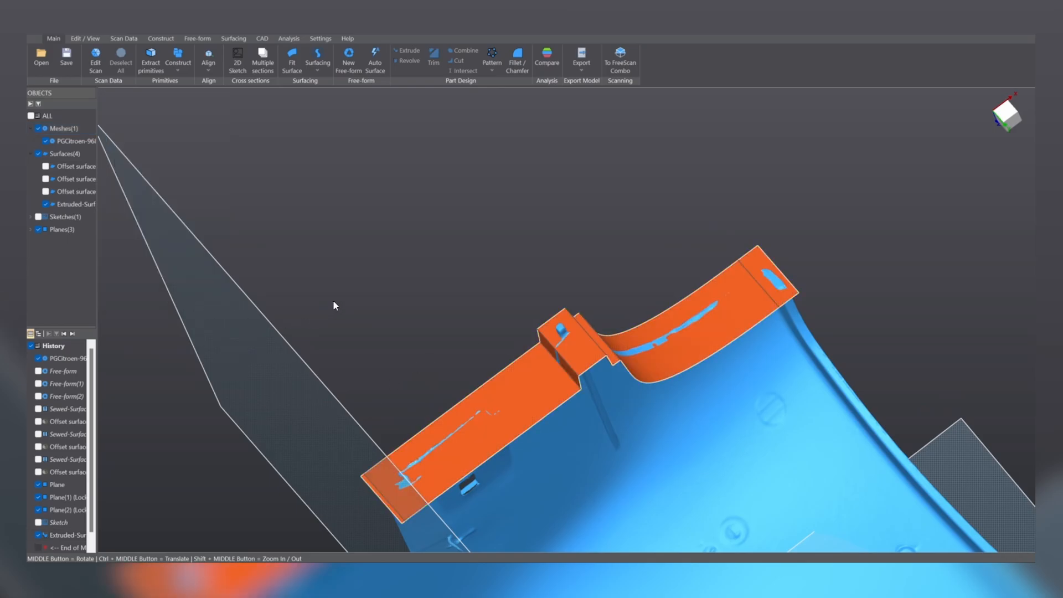
Show the three offset surfaces and examine how they and the extruded surface cover the scanned panel.
{"action": "middle_click_drag", "start_coordinate": [359, 310], "coordinate": [410, 264]}
{"action": "left_click", "coordinate": [48, 169]}
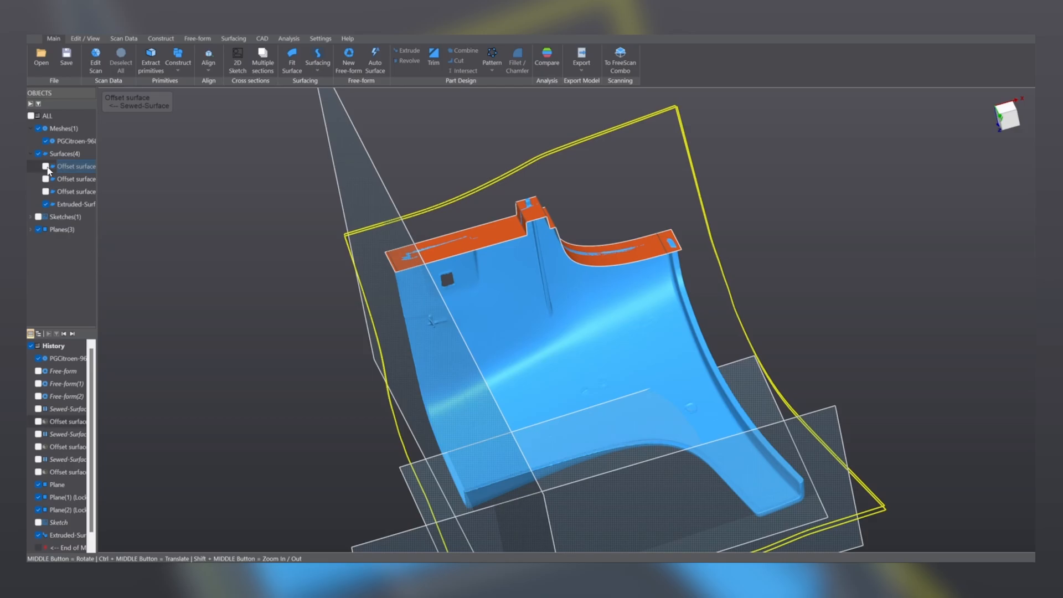
{"action": "left_click", "coordinate": [46, 166]}
{"action": "left_click", "coordinate": [46, 179]}
{"action": "left_click", "coordinate": [45, 192]}
{"action": "middle_click_drag", "start_coordinate": [697, 259], "coordinate": [584, 291]}
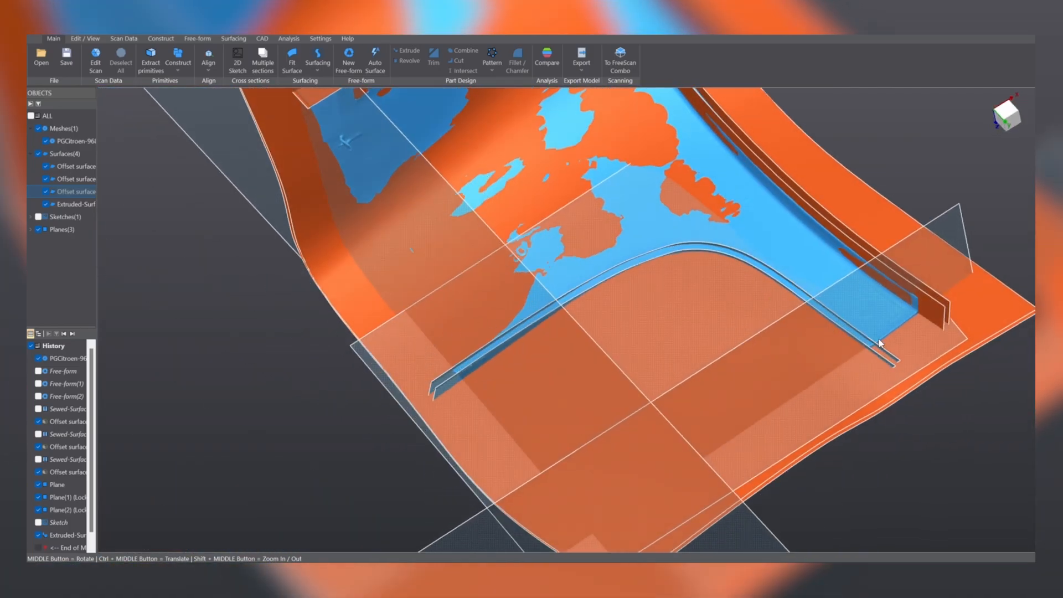
{"action": "middle_click_drag", "start_coordinate": [958, 311], "coordinate": [762, 155]}
{"action": "middle_click_drag", "start_coordinate": [694, 141], "coordinate": [682, 111]}
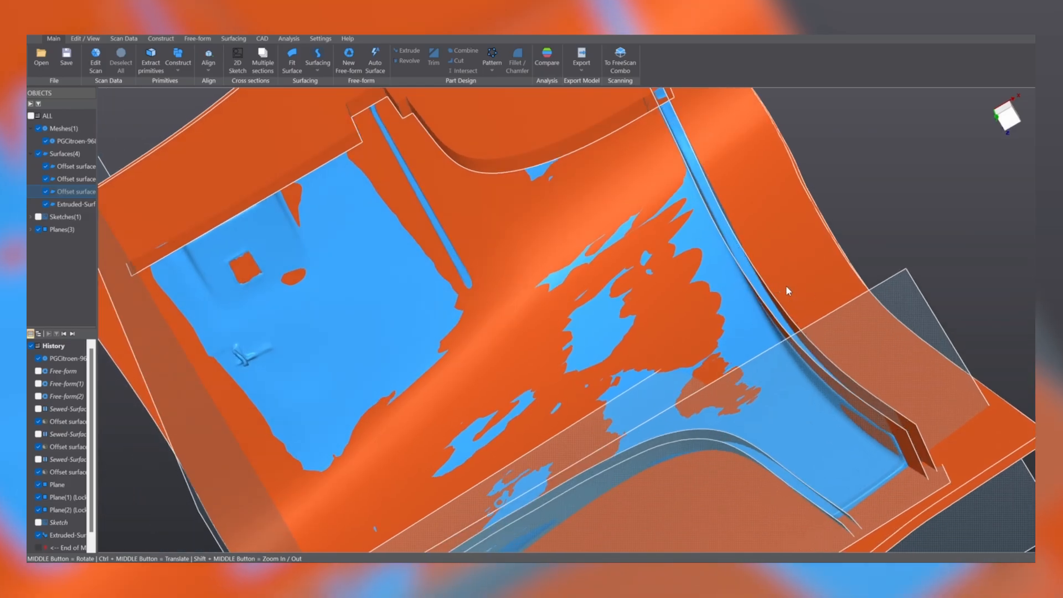
{"action": "middle_click_drag", "start_coordinate": [787, 290], "coordinate": [670, 321], "text": "ctrl"}
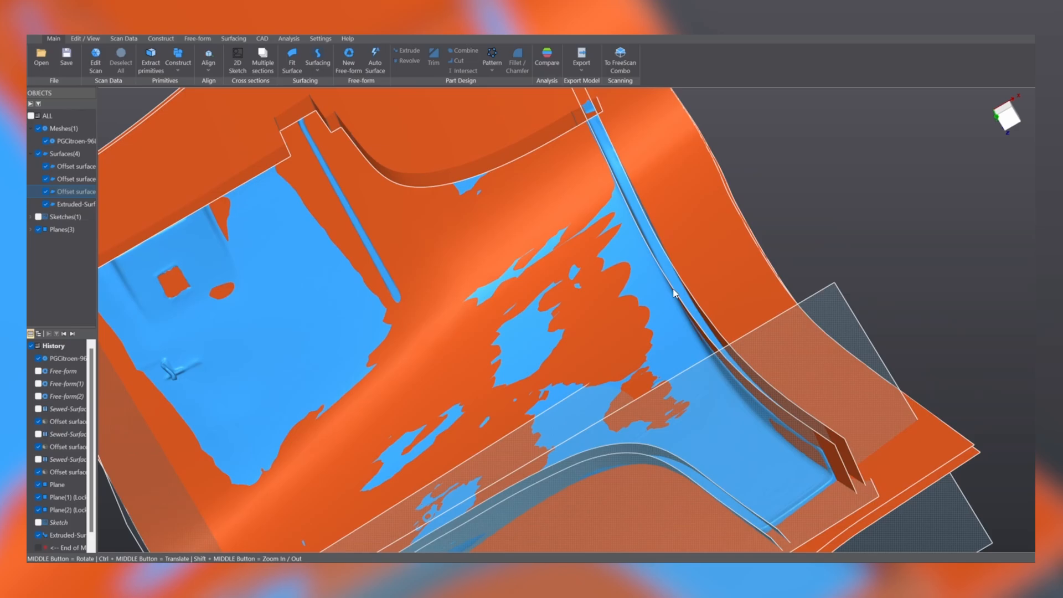
Hide the three offset surfaces, the extruded surface and all planes so that only the scan mesh is shown.
{"action": "left_click", "coordinate": [46, 166]}
{"action": "left_click", "coordinate": [46, 179]}
{"action": "left_click", "coordinate": [46, 192]}
{"action": "left_click", "coordinate": [46, 204]}
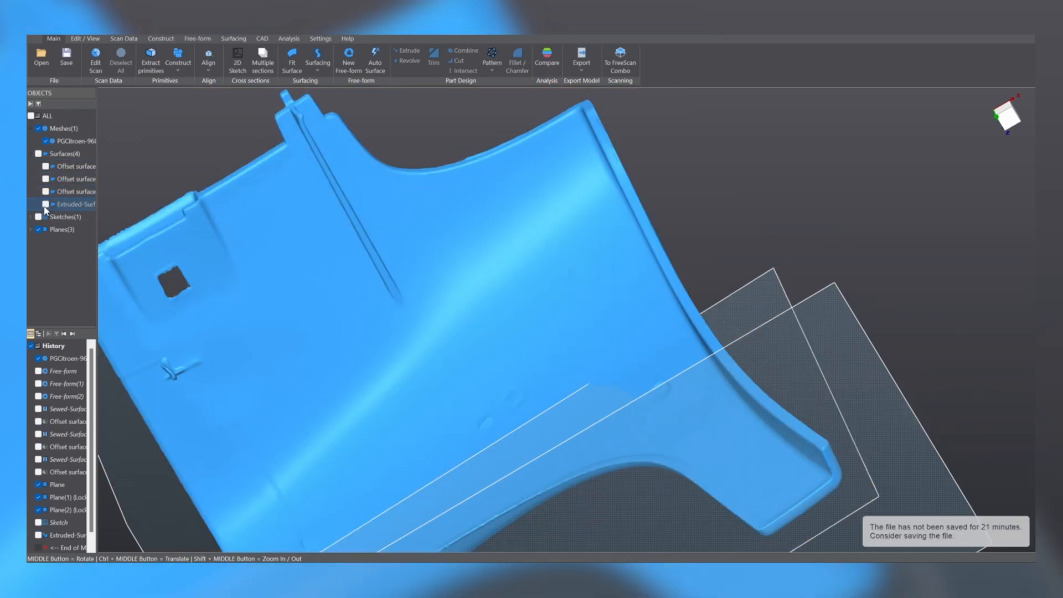
{"action": "left_click", "coordinate": [38, 229]}
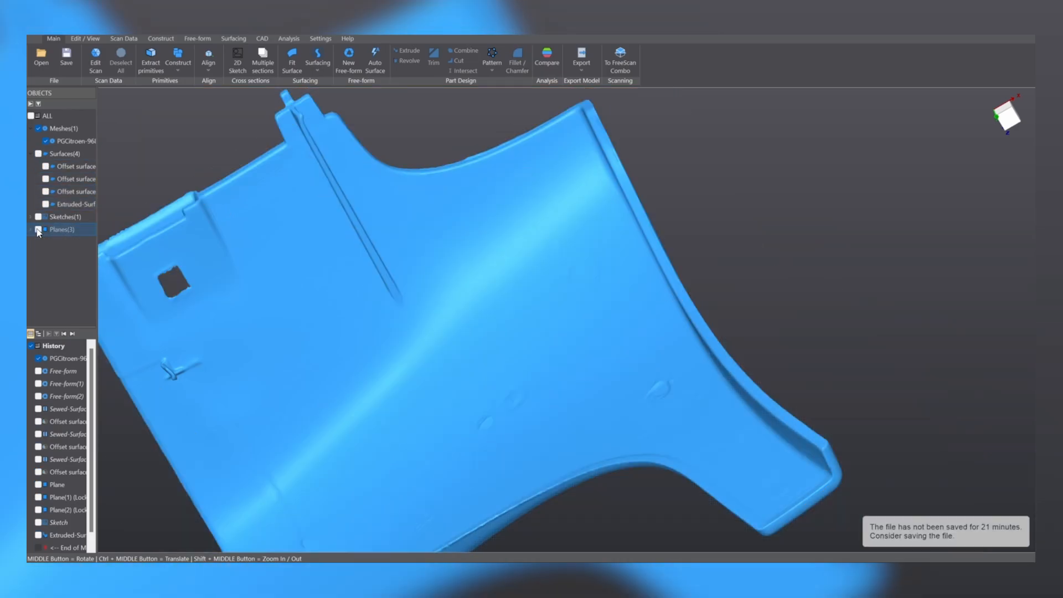
Start a new free-form surface and draw a narrow four-corner patch on the lower end of the curved flange, coloured by deviation.
{"action": "left_click", "coordinate": [346, 56]}
{"action": "mouse_move", "coordinate": [771, 332]}
{"action": "middle_mouse_down", "text": "ctrl"}
{"action": "mouse_move", "coordinate": [731, 304]}
{"action": "mouse_move", "coordinate": [798, 408]}
{"action": "middle_mouse_up", "text": "ctrl"}
{"action": "scroll", "coordinate": [731, 304], "scroll_direction": "up", "scroll_amount": 3}
{"action": "scroll", "coordinate": [797, 409], "scroll_direction": "up", "scroll_amount": 3}
{"action": "middle_click_drag", "start_coordinate": [584, 211], "coordinate": [536, 194], "text": "ctrl"}
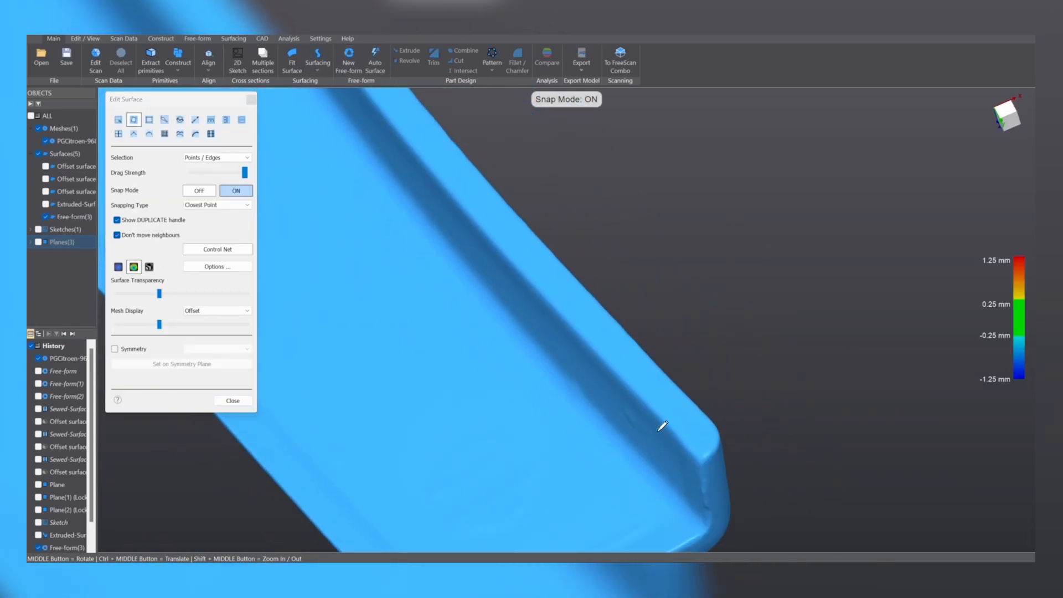
{"action": "left_click", "coordinate": [696, 418]}
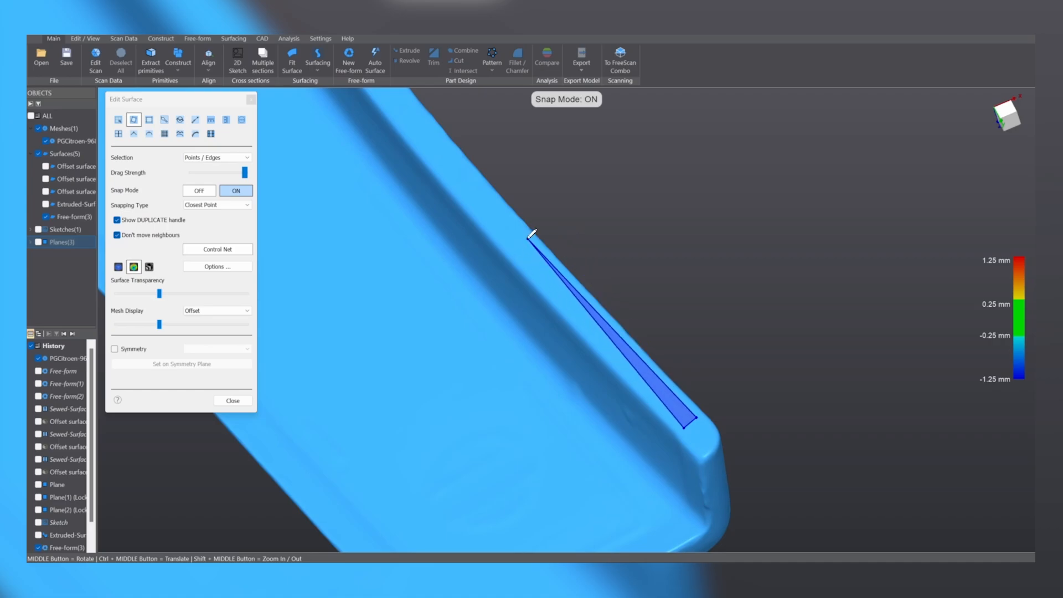
{"action": "left_click", "coordinate": [529, 237]}
{"action": "left_click", "coordinate": [519, 247]}
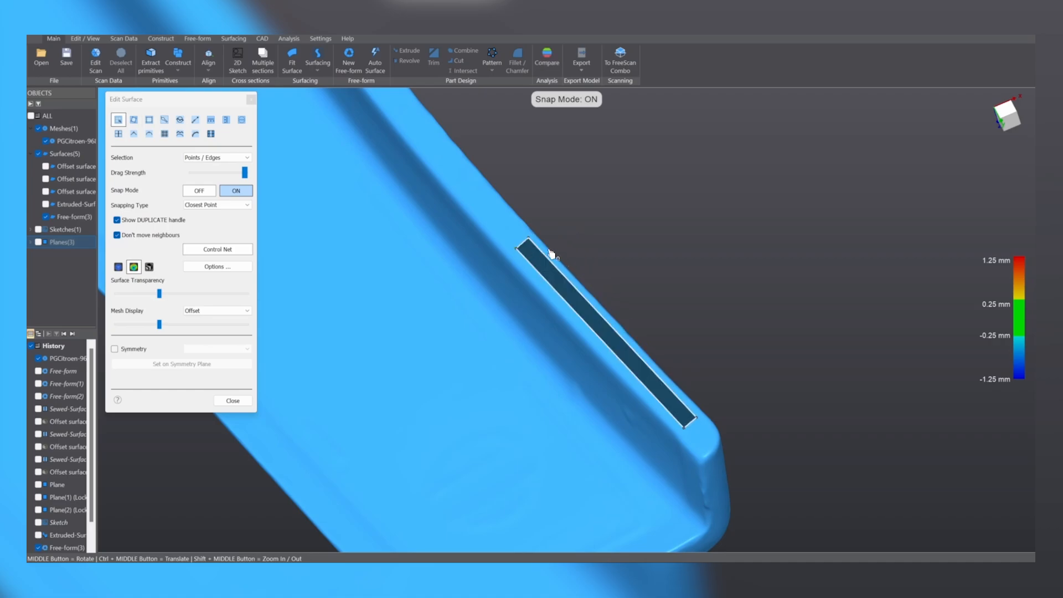
{"action": "left_click", "coordinate": [132, 269]}
Extend the patch up the curved flange by repeatedly duplicating its upper end edge along the mesh.
{"action": "middle_click_drag", "start_coordinate": [463, 239], "coordinate": [676, 466], "text": "ctrl"}
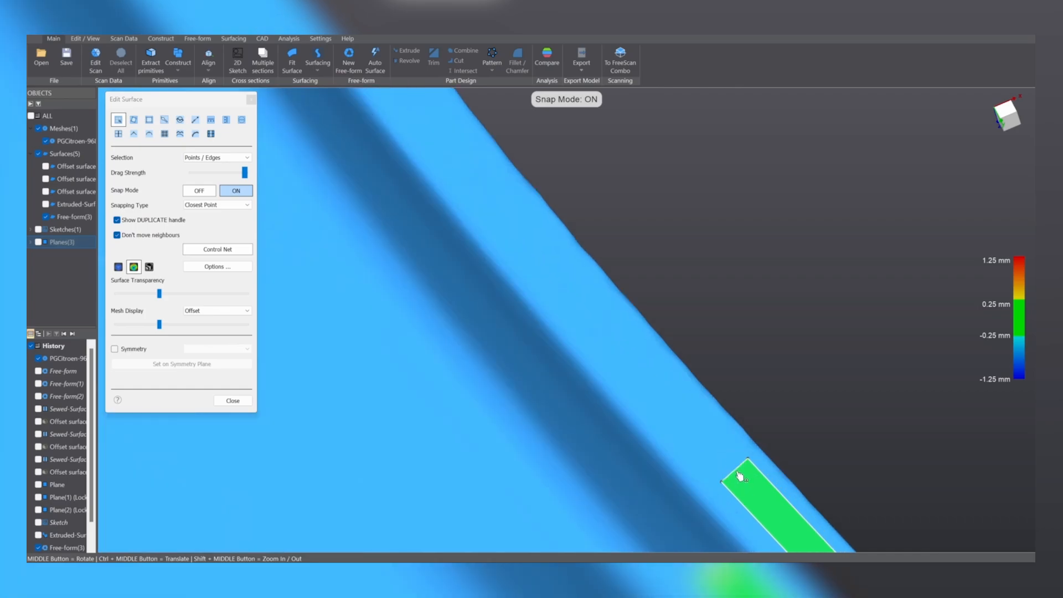
{"action": "left_click_drag", "start_coordinate": [738, 475], "coordinate": [662, 450]}
{"action": "left_click_drag", "start_coordinate": [660, 451], "coordinate": [495, 127]}
{"action": "middle_click_drag", "start_coordinate": [504, 203], "coordinate": [493, 265], "text": "ctrl"}
{"action": "scroll", "coordinate": [527, 331], "scroll_direction": "down", "scroll_amount": 6}
{"action": "scroll", "coordinate": [520, 305], "scroll_direction": "up", "scroll_amount": 3}
{"action": "middle_click_drag", "start_coordinate": [494, 311], "coordinate": [526, 458], "text": "ctrl"}
{"action": "scroll", "coordinate": [508, 369], "scroll_direction": "up", "scroll_amount": 2}
{"action": "scroll", "coordinate": [551, 430], "scroll_direction": "up", "scroll_amount": 2}
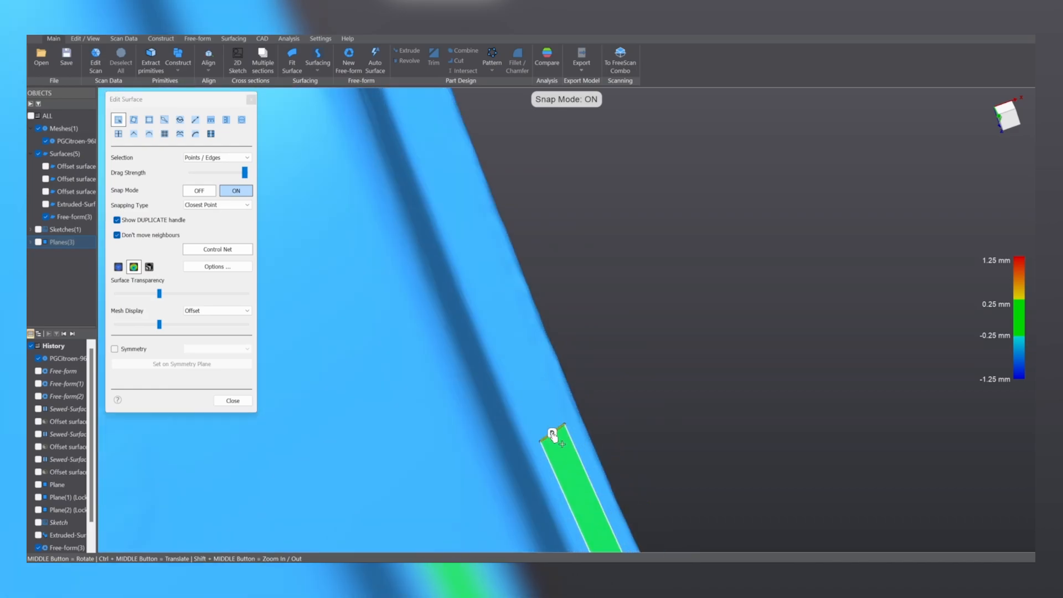
{"action": "left_click_drag", "start_coordinate": [553, 434], "coordinate": [425, 113]}
Continue the strip with a further segment and stretch its end edge to the flange's upper corner.
{"action": "middle_click_drag", "start_coordinate": [457, 277], "coordinate": [505, 341], "text": "ctrl"}
{"action": "scroll", "coordinate": [529, 428], "scroll_direction": "down", "scroll_amount": 3}
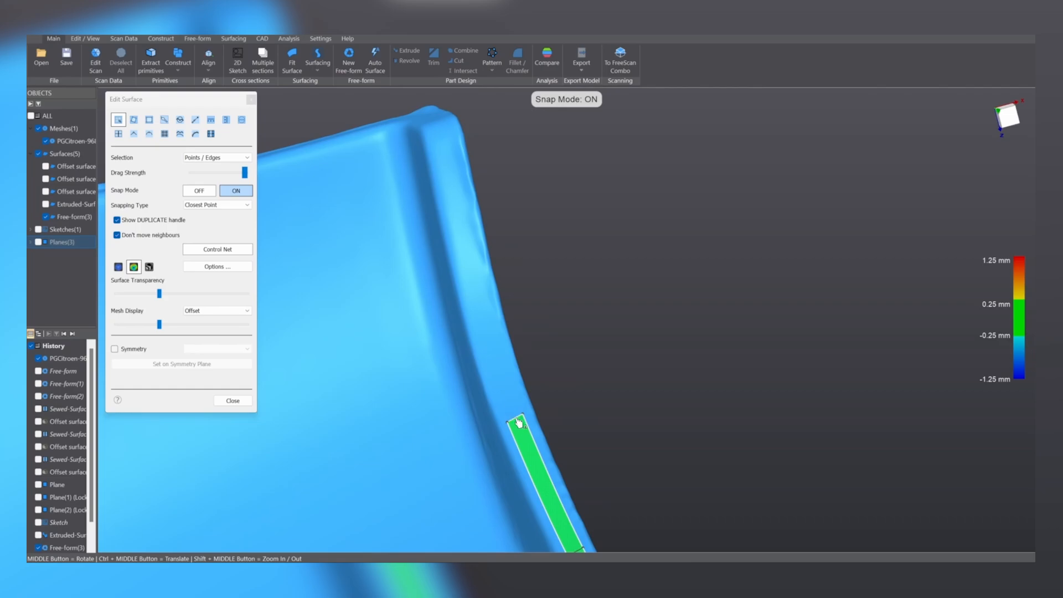
{"action": "scroll", "coordinate": [517, 421], "scroll_direction": "up", "scroll_amount": 2}
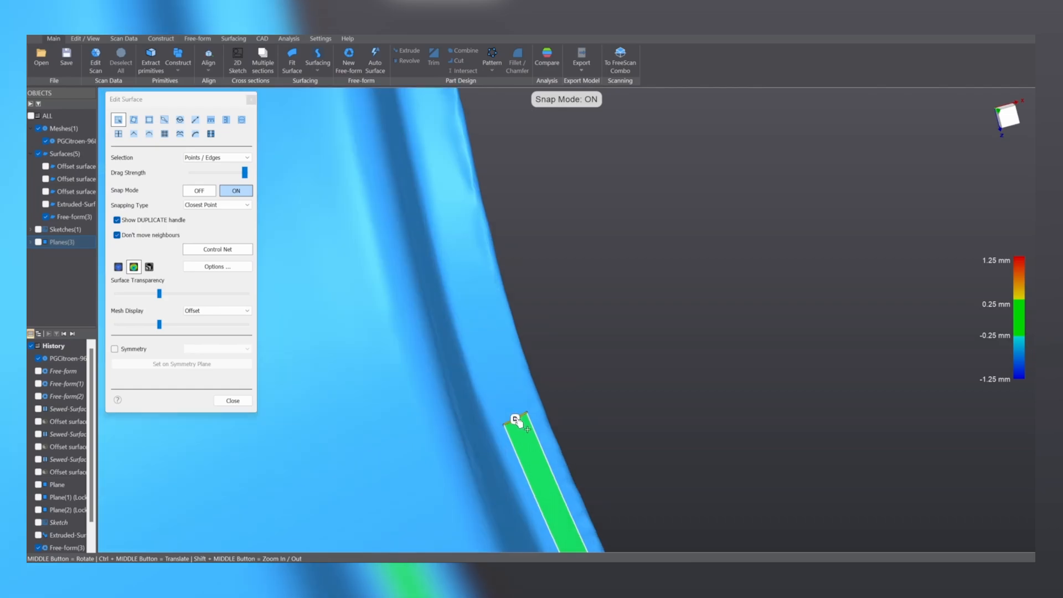
{"action": "left_click_drag", "start_coordinate": [515, 419], "coordinate": [421, 108]}
{"action": "middle_click_drag", "start_coordinate": [416, 145], "coordinate": [449, 314], "text": "ctrl"}
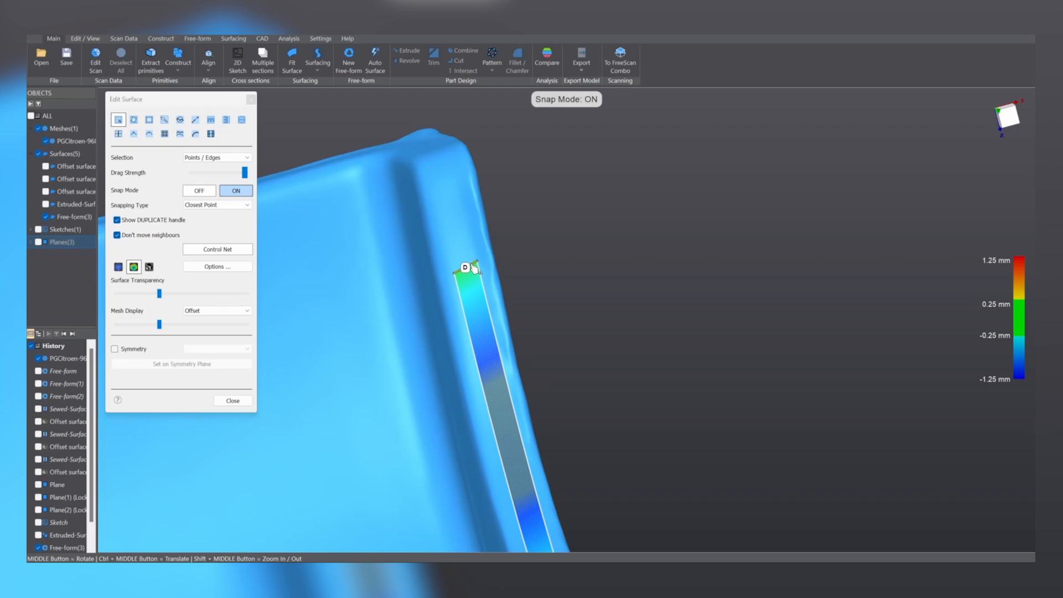
{"action": "left_click_drag", "start_coordinate": [474, 269], "coordinate": [448, 166]}
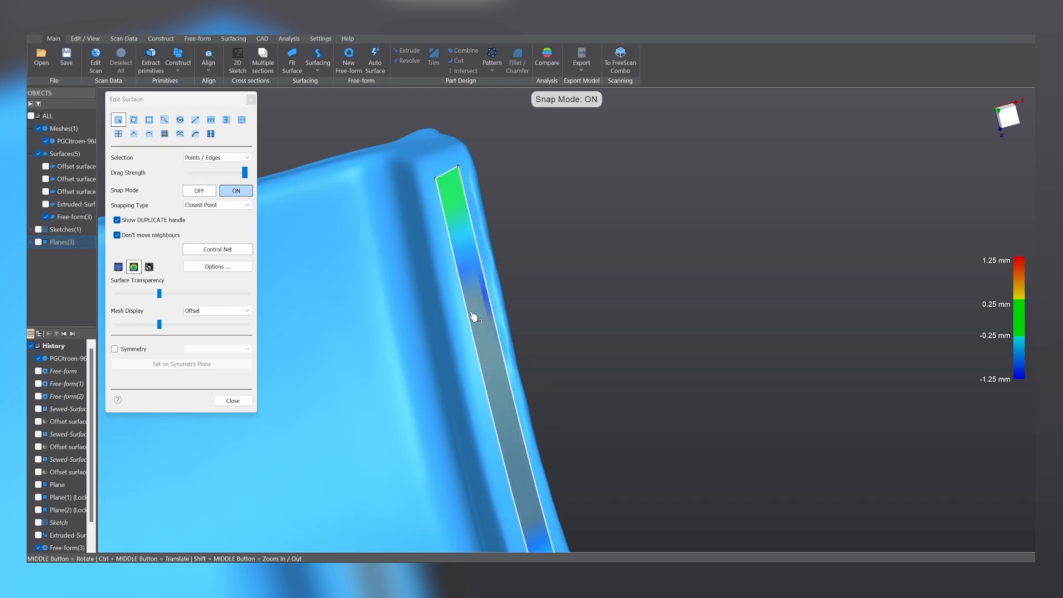
Divide the long uppermost segment of the strip across its middle and align the new division with the flange.
{"action": "middle_click_drag", "start_coordinate": [473, 316], "coordinate": [439, 237], "text": "ctrl"}
{"action": "middle_click_drag", "start_coordinate": [446, 287], "coordinate": [434, 287]}
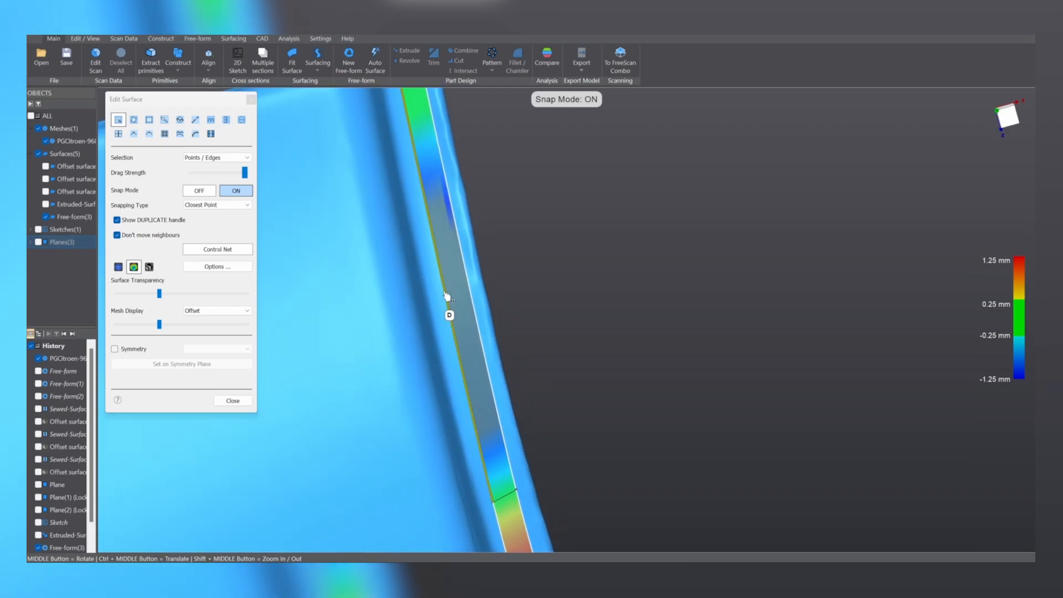
{"action": "left_click", "coordinate": [447, 297]}
{"action": "left_click", "coordinate": [119, 135]}
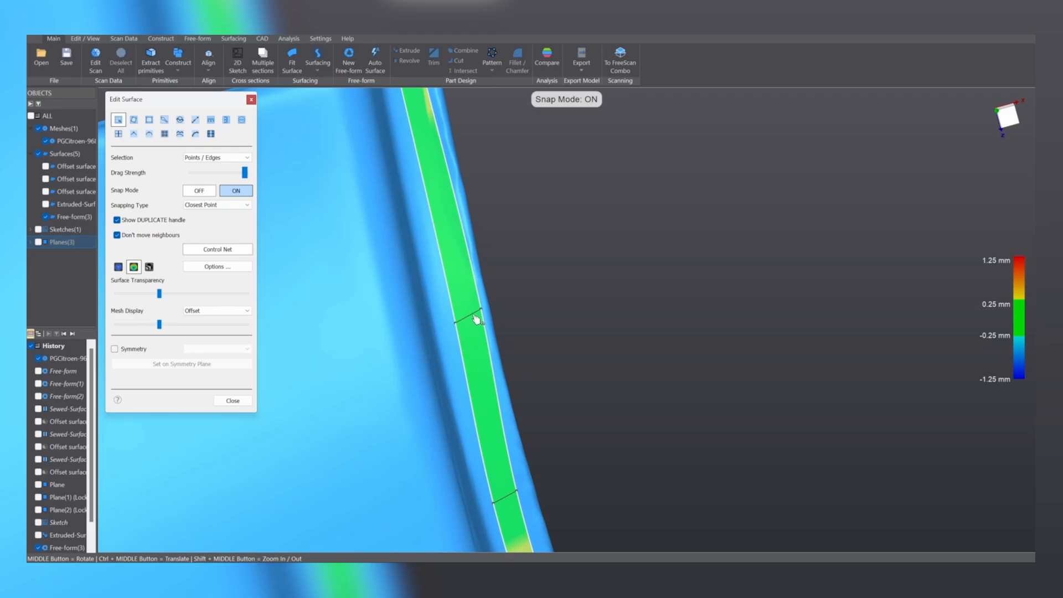
{"action": "left_click_drag", "start_coordinate": [462, 330], "coordinate": [452, 335]}
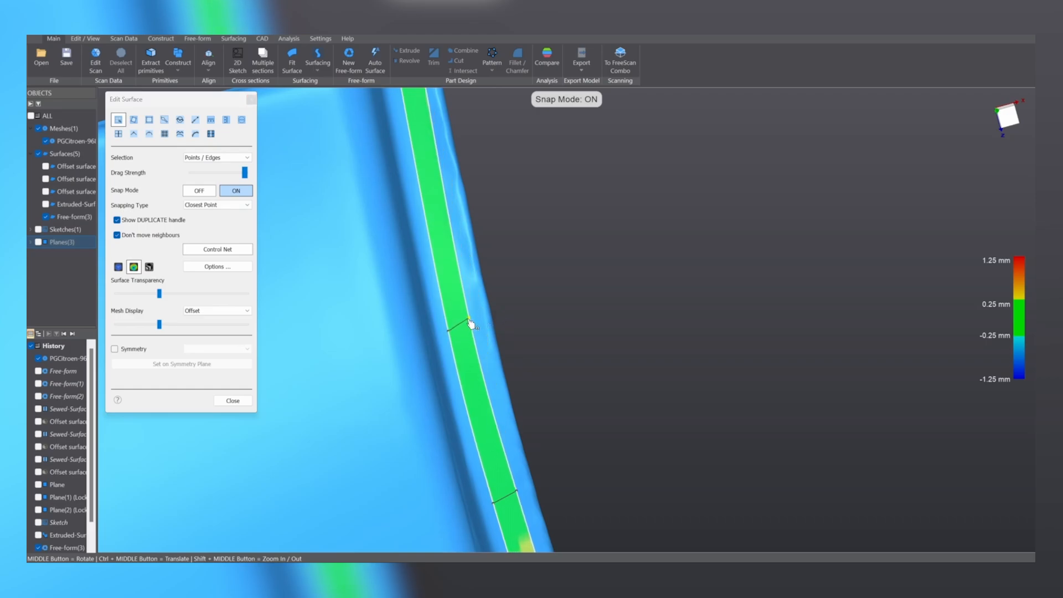
Adjust the deviating segments halfway along the strip so they follow the scanned flange.
{"action": "scroll", "coordinate": [474, 324], "scroll_direction": "down", "scroll_amount": 5}
{"action": "scroll", "coordinate": [464, 305], "scroll_direction": "up", "scroll_amount": 3}
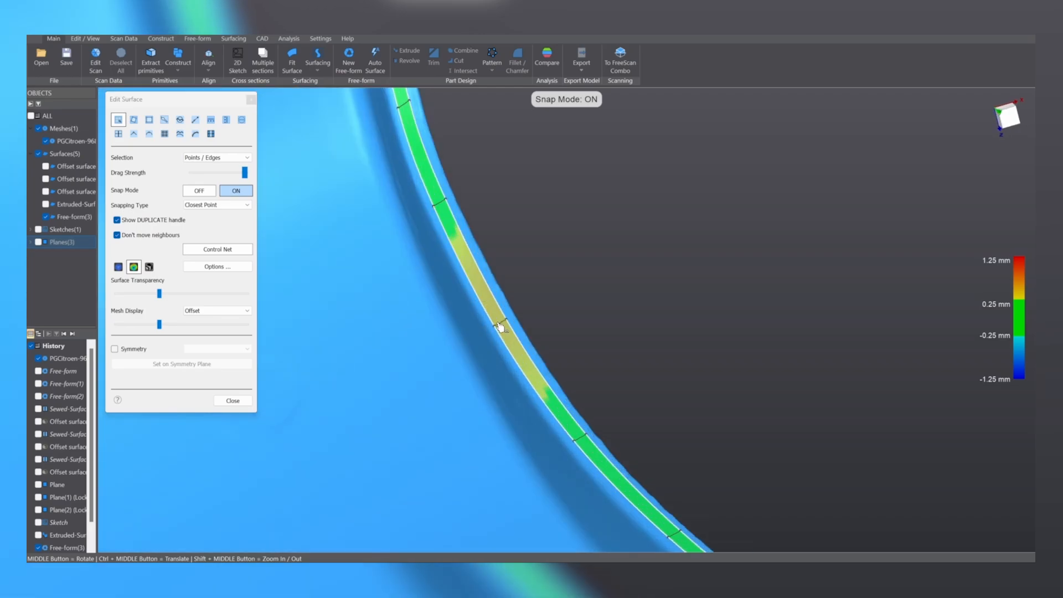
{"action": "scroll", "coordinate": [501, 327], "scroll_direction": "up", "scroll_amount": 1}
{"action": "left_click_drag", "start_coordinate": [501, 326], "coordinate": [553, 418]}
{"action": "scroll", "coordinate": [453, 235], "scroll_direction": "down", "scroll_amount": 2}
{"action": "scroll", "coordinate": [473, 263], "scroll_direction": "down", "scroll_amount": 5}
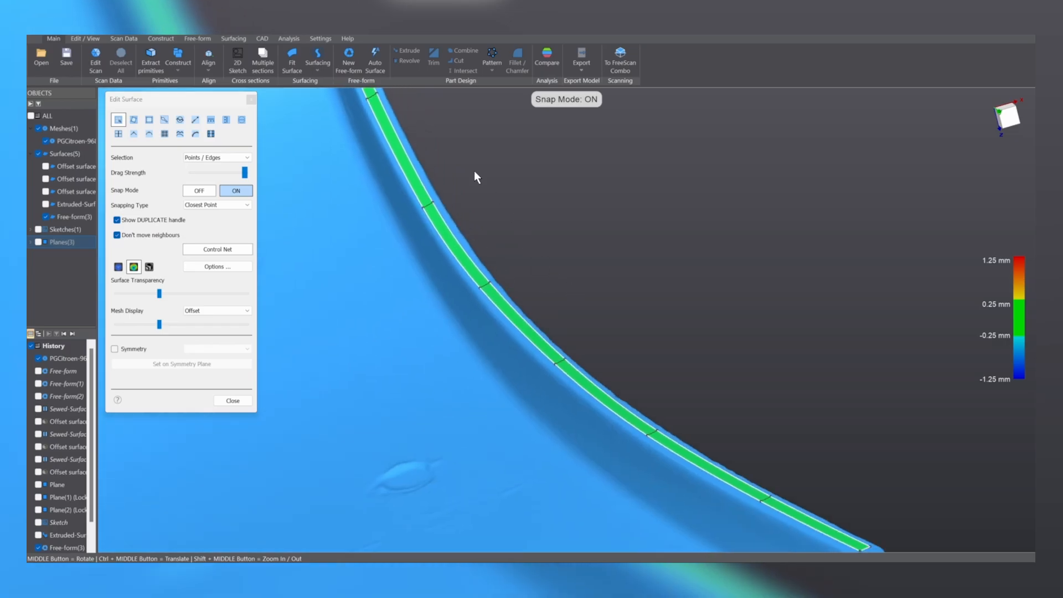
{"action": "middle_click_drag", "start_coordinate": [470, 242], "coordinate": [469, 250]}
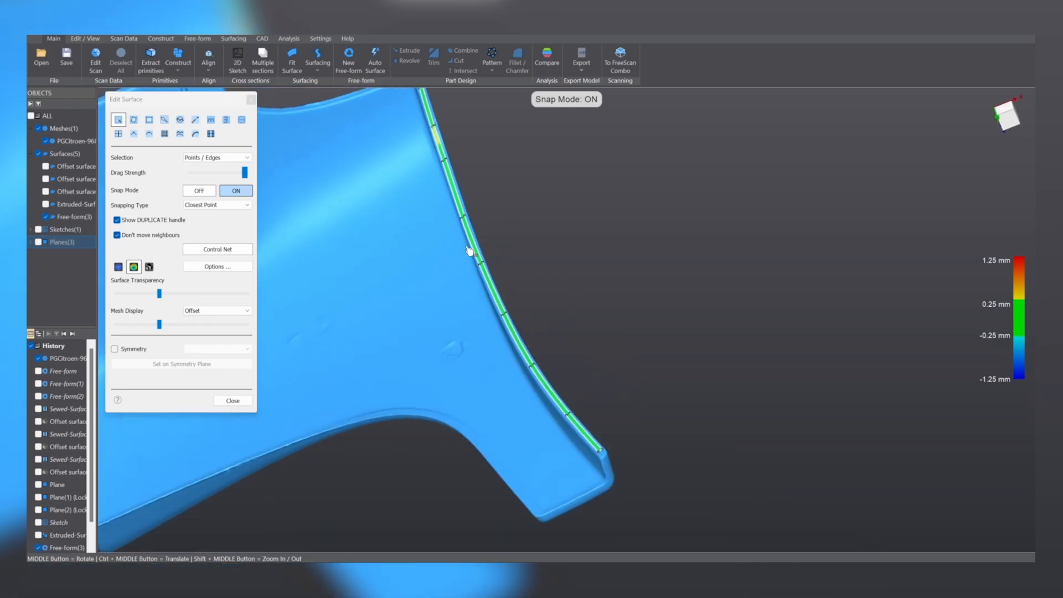
Extend both long sides of the strip outward beyond the flange's width.
{"action": "left_click", "coordinate": [182, 135]}
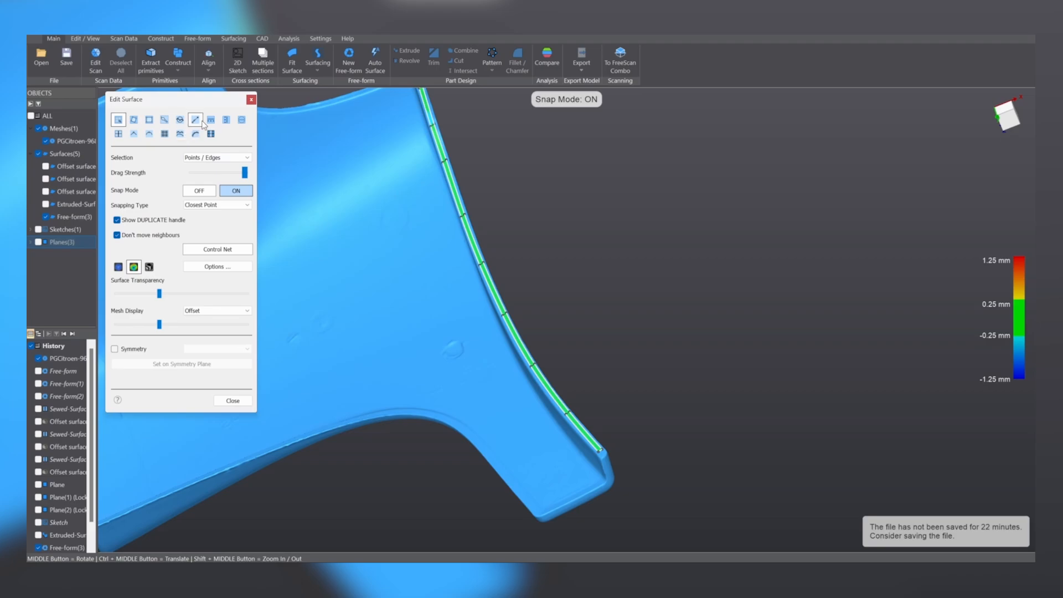
{"action": "middle_click_drag", "start_coordinate": [447, 164], "coordinate": [467, 252], "text": "ctrl"}
{"action": "scroll", "coordinate": [449, 192], "scroll_direction": "up", "scroll_amount": 2}
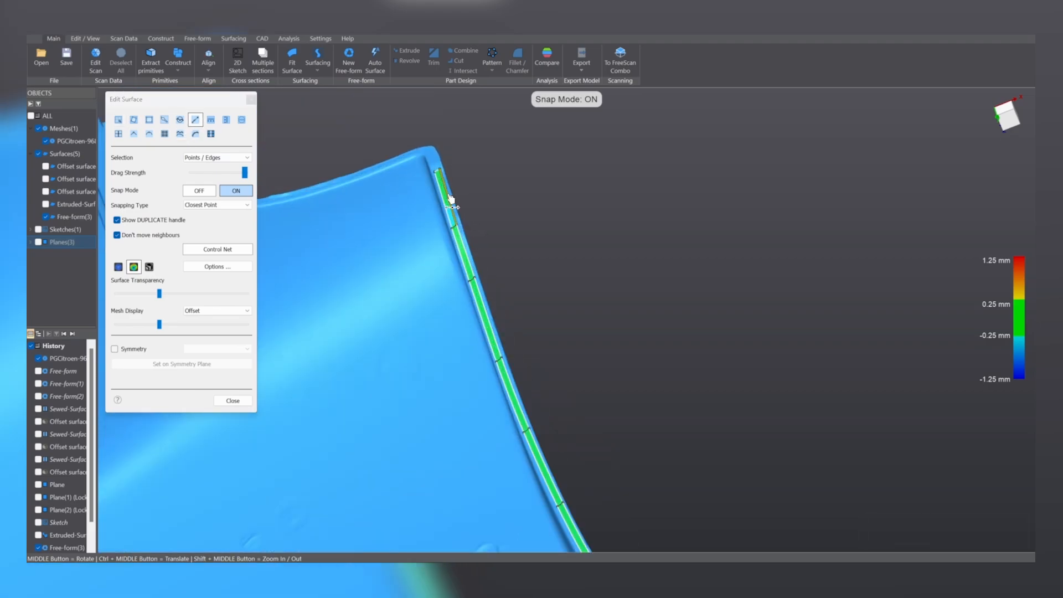
{"action": "left_click_drag", "start_coordinate": [449, 198], "coordinate": [428, 219]}
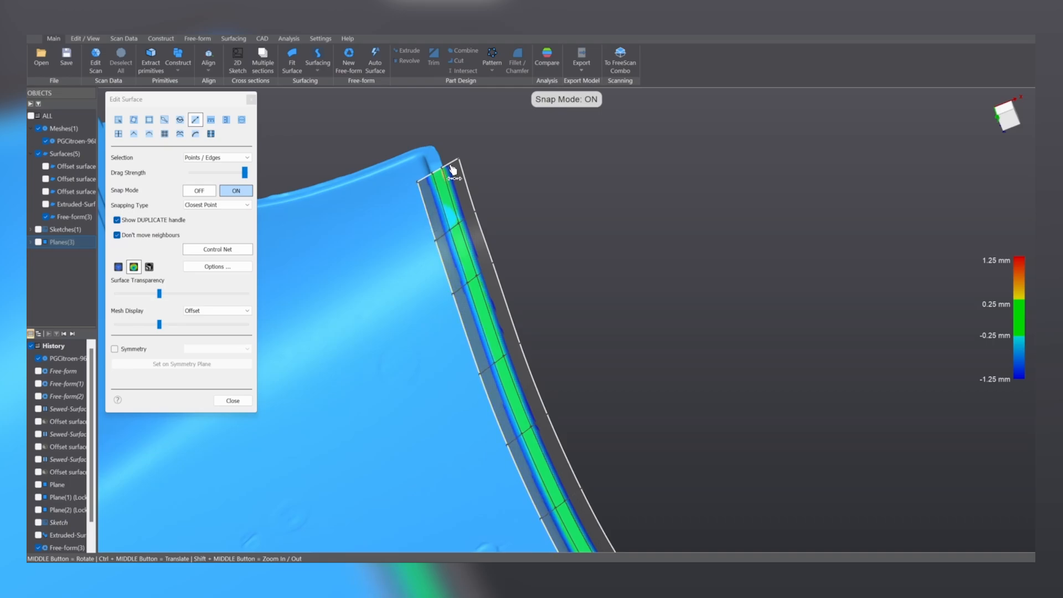
Extend the strip's upper and lower ends past the flange corners and close the surface editor.
{"action": "left_click_drag", "start_coordinate": [451, 165], "coordinate": [440, 134]}
{"action": "middle_click_drag", "start_coordinate": [621, 540], "coordinate": [507, 362], "text": "ctrl"}
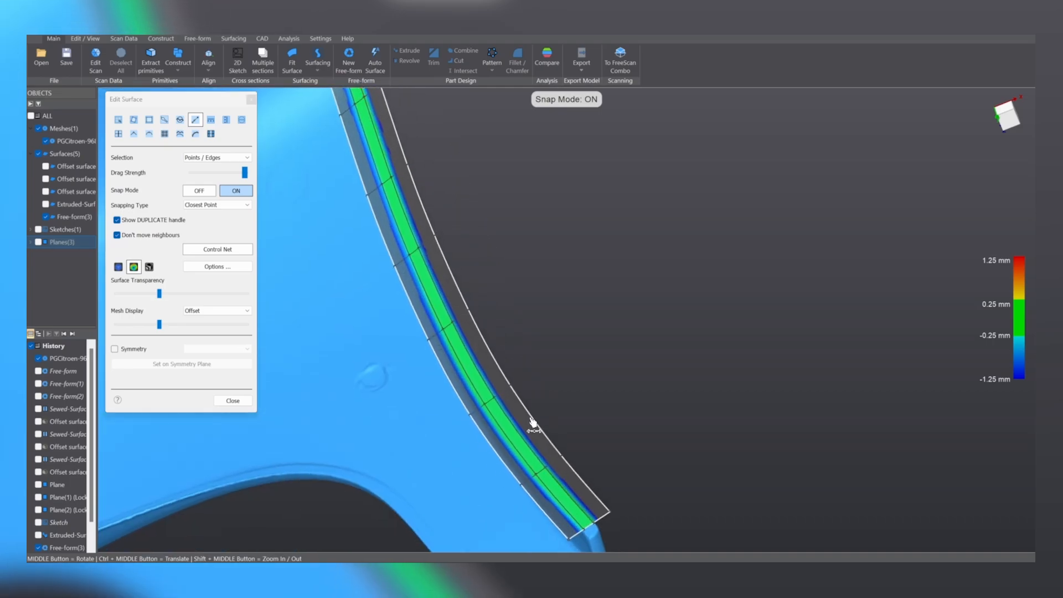
{"action": "middle_click_drag", "start_coordinate": [561, 529], "coordinate": [557, 415], "text": "ctrl"}
{"action": "left_click_drag", "start_coordinate": [598, 408], "coordinate": [637, 439]}
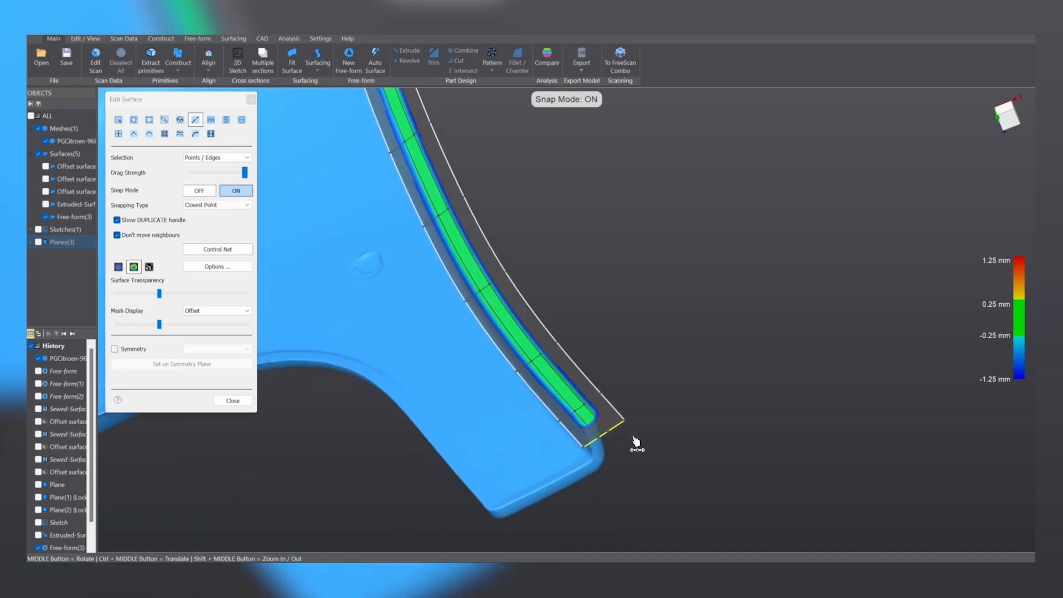
{"action": "left_click", "coordinate": [232, 401]}
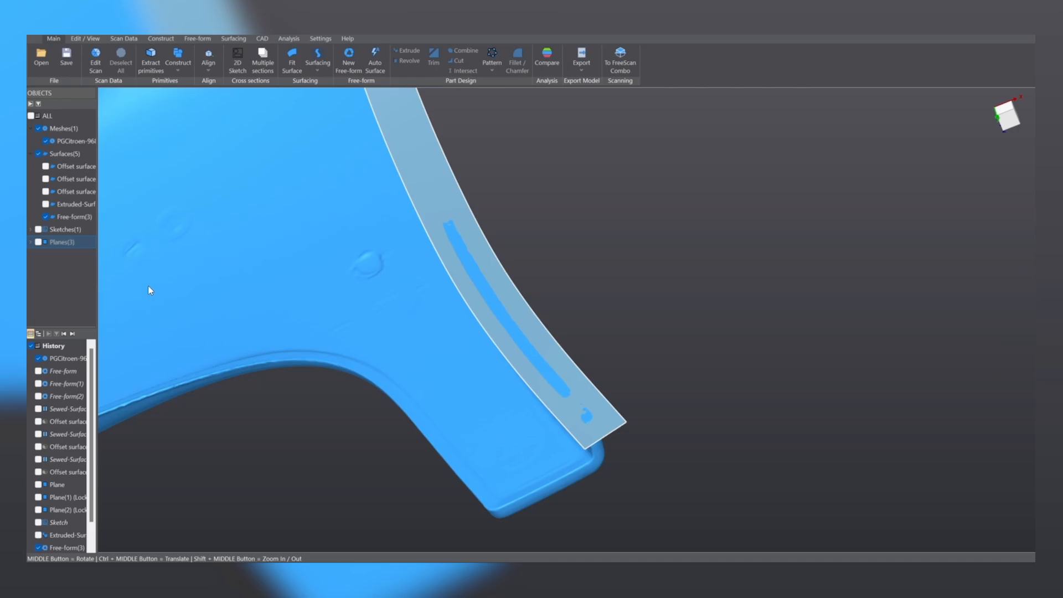
Show the three offset surfaces, the extruded surface and the planes together with the free-form strip.
{"action": "left_click", "coordinate": [45, 166]}
{"action": "left_click", "coordinate": [45, 179]}
{"action": "left_click", "coordinate": [46, 192]}
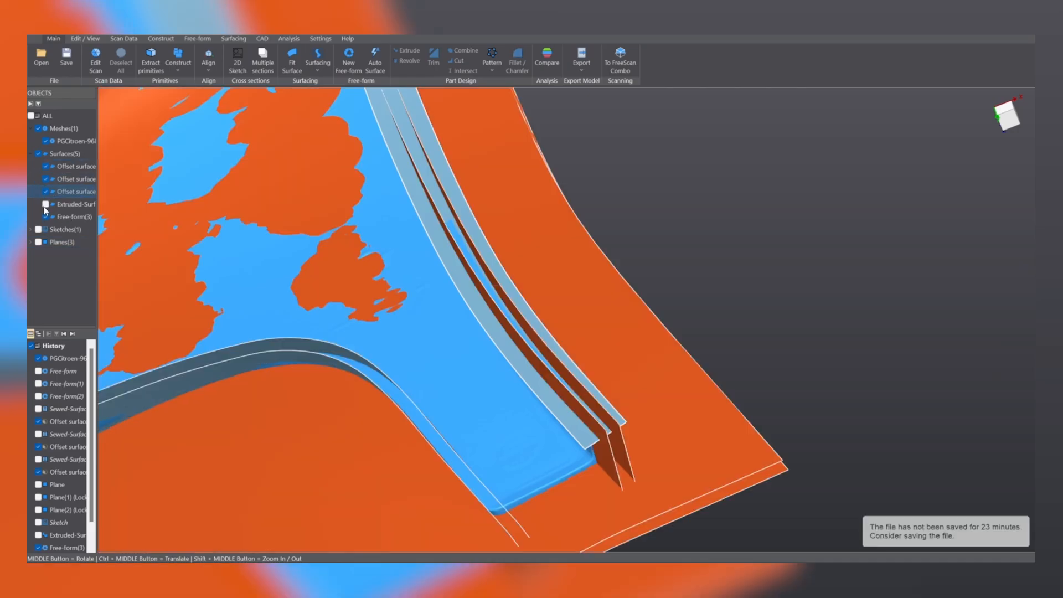
{"action": "left_click", "coordinate": [38, 242]}
{"action": "middle_click_drag", "start_coordinate": [276, 274], "coordinate": [389, 331]}
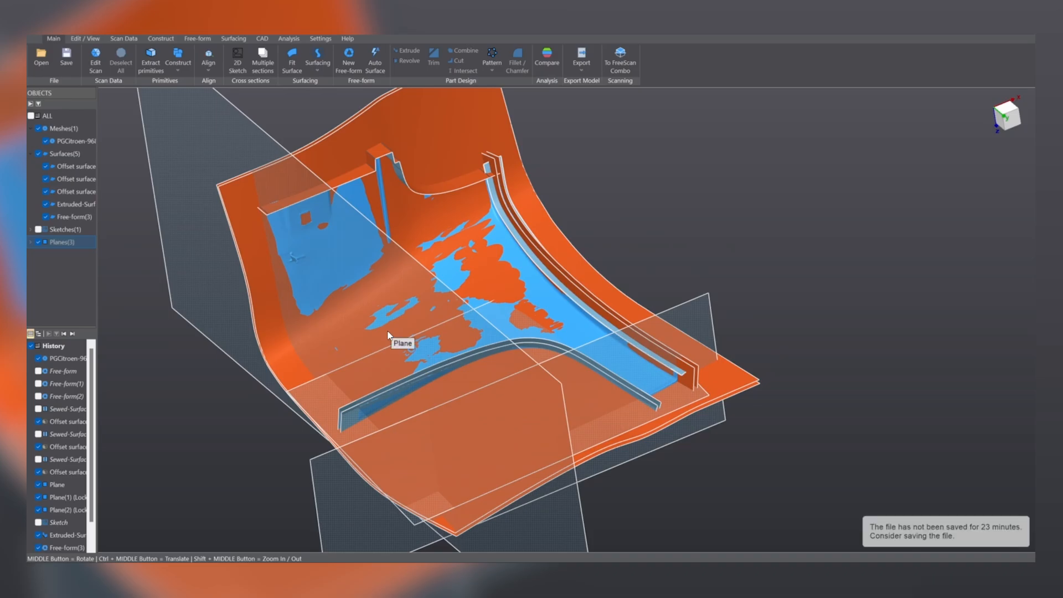
{"action": "middle_click_drag", "start_coordinate": [396, 327], "coordinate": [530, 276]}
{"action": "scroll", "coordinate": [520, 321], "scroll_direction": "down", "scroll_amount": 5}
{"action": "scroll", "coordinate": [526, 328], "scroll_direction": "up", "scroll_amount": 2}
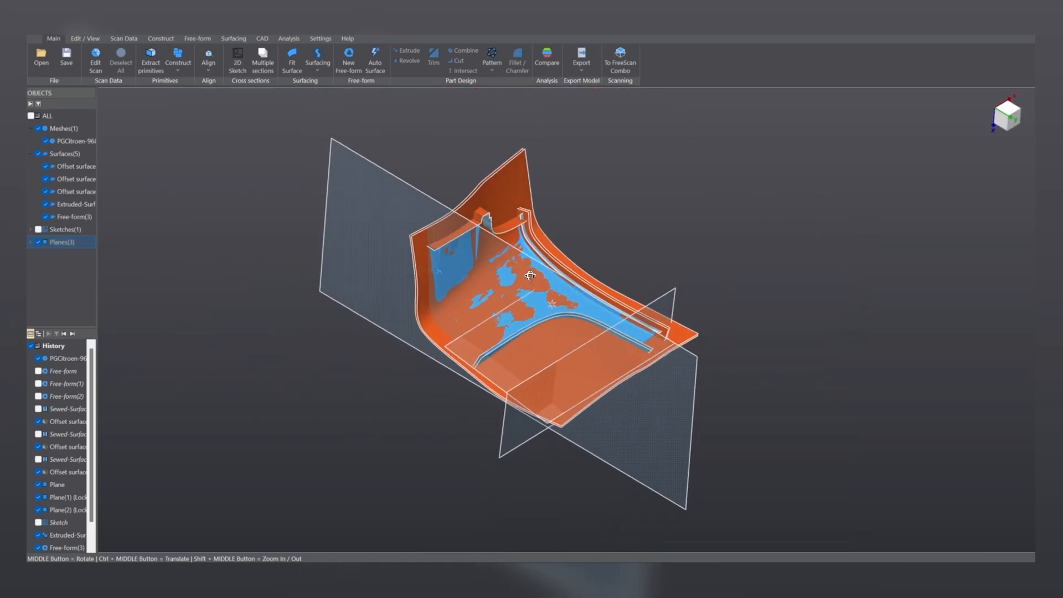
Hide the scanned mesh, select all visible surfaces and planes, and start trimming them together.
{"action": "left_click", "coordinate": [38, 129]}
{"action": "left_click_drag", "start_coordinate": [262, 92], "coordinate": [794, 540]}
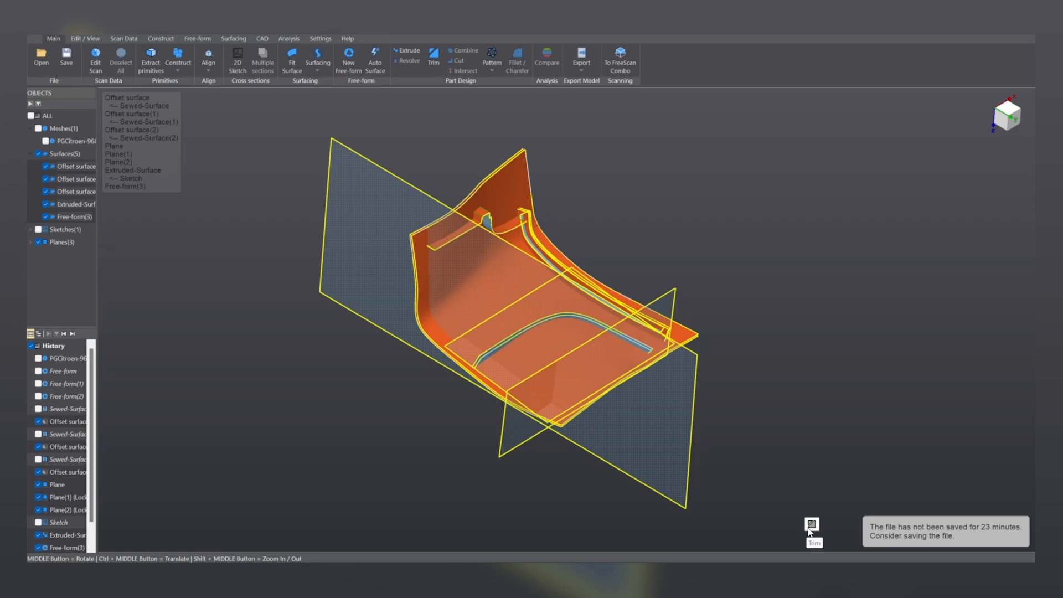
{"action": "left_click", "coordinate": [811, 525]}
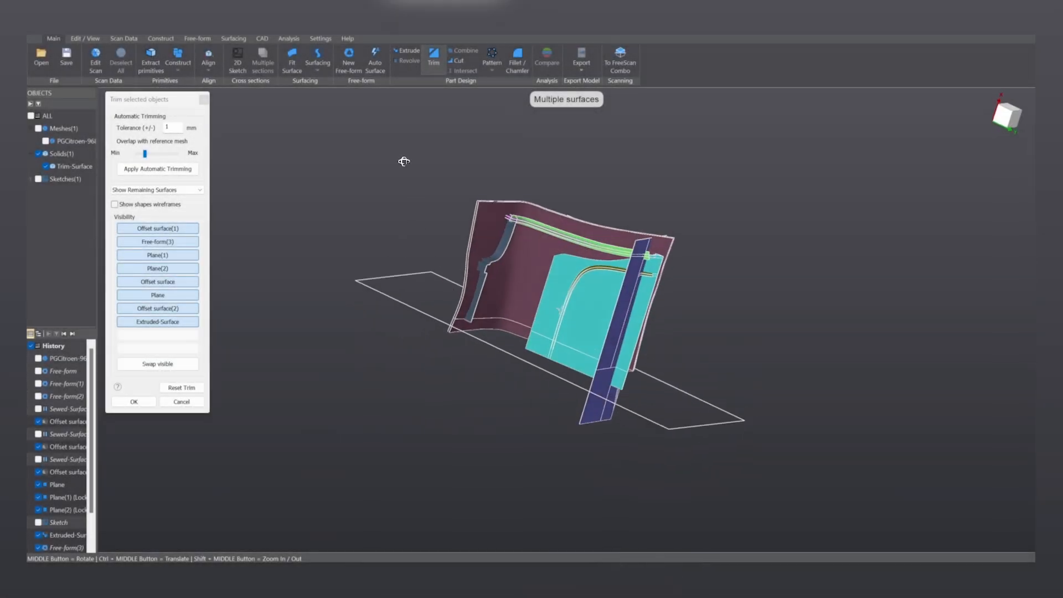
Examine the intersecting surfaces and planes from several sides to find the excess pieces around the panel's edges.
{"action": "middle_click_drag", "start_coordinate": [403, 162], "coordinate": [572, 406]}
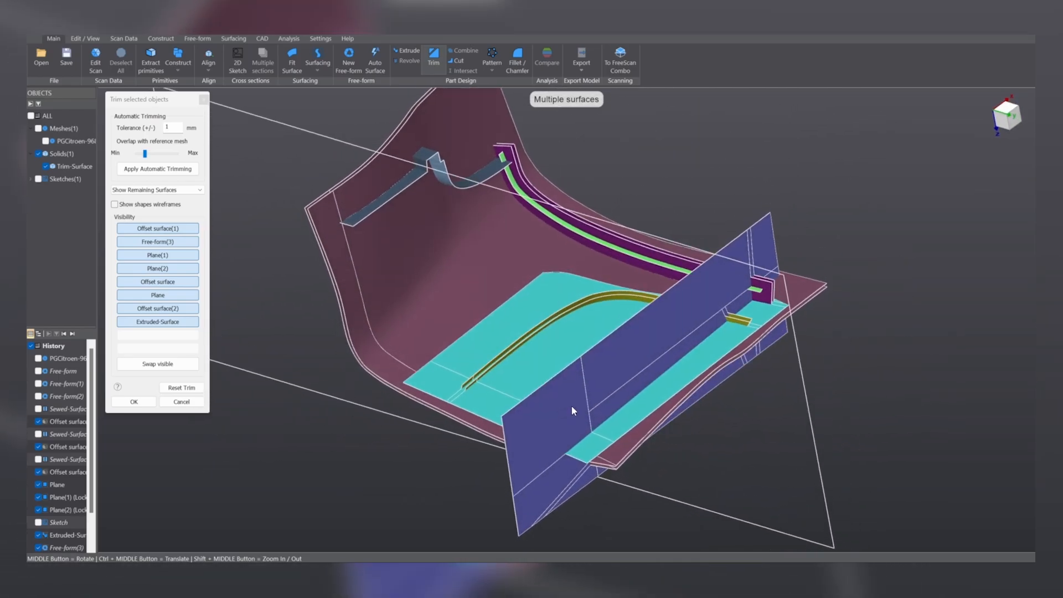
{"action": "scroll", "coordinate": [572, 406], "scroll_direction": "up", "scroll_amount": 2}
{"action": "scroll", "coordinate": [578, 380], "scroll_direction": "down", "scroll_amount": 3}
{"action": "middle_click_drag", "start_coordinate": [550, 297], "coordinate": [636, 324]}
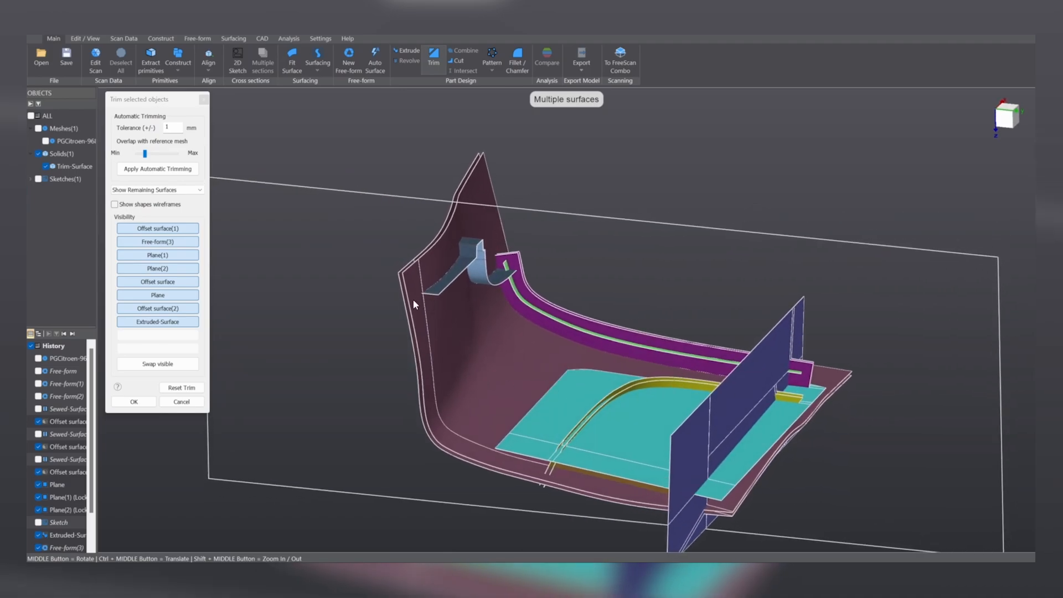
{"action": "middle_click_drag", "start_coordinate": [506, 392], "coordinate": [629, 339]}
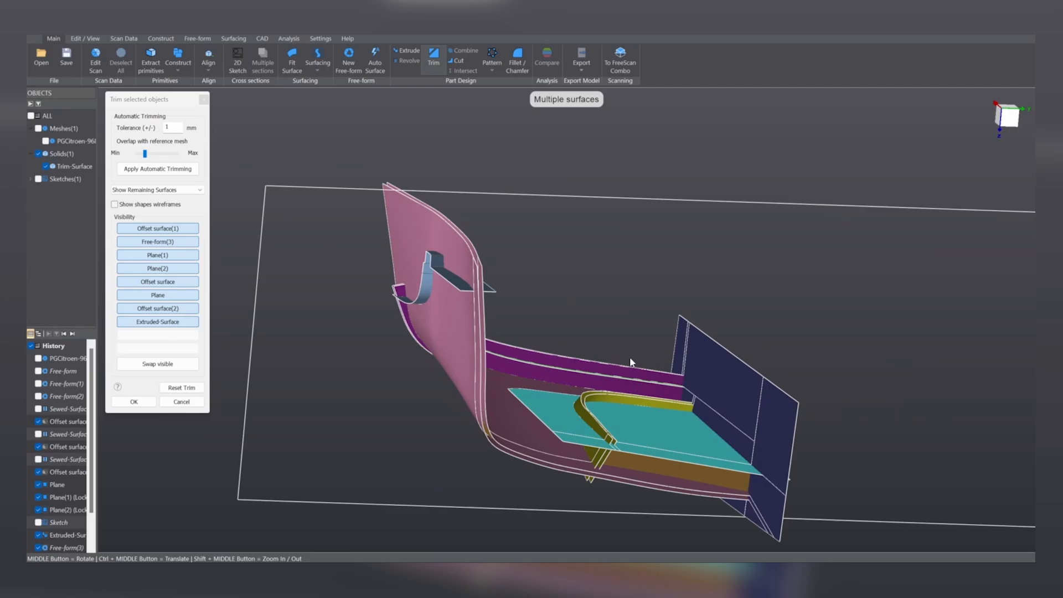
{"action": "middle_click_drag", "start_coordinate": [545, 377], "coordinate": [497, 418]}
{"action": "scroll", "coordinate": [460, 375], "scroll_direction": "up", "scroll_amount": 3}
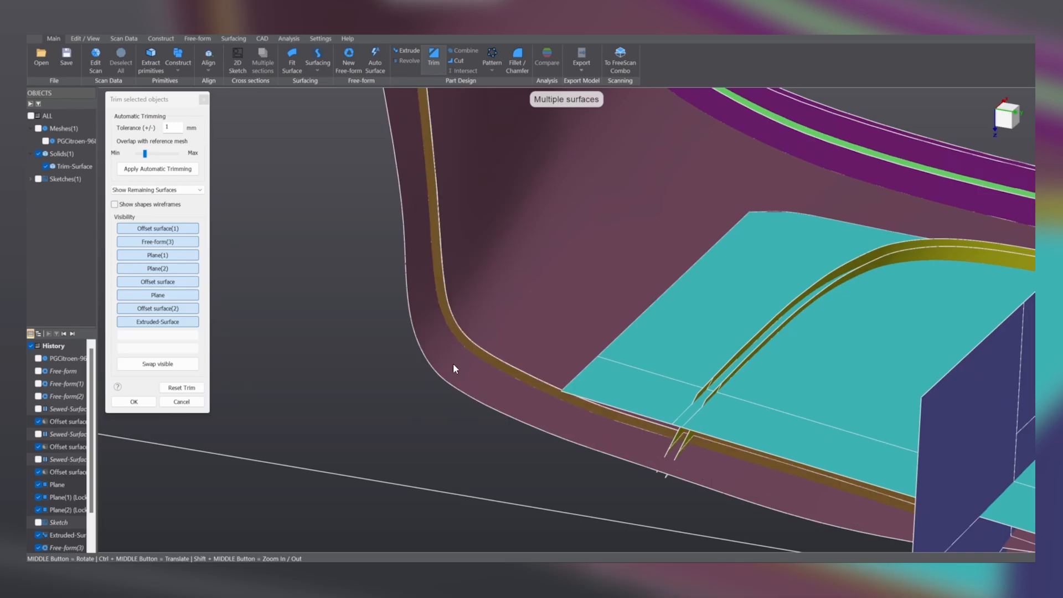
{"action": "middle_click_drag", "start_coordinate": [453, 363], "coordinate": [448, 294]}
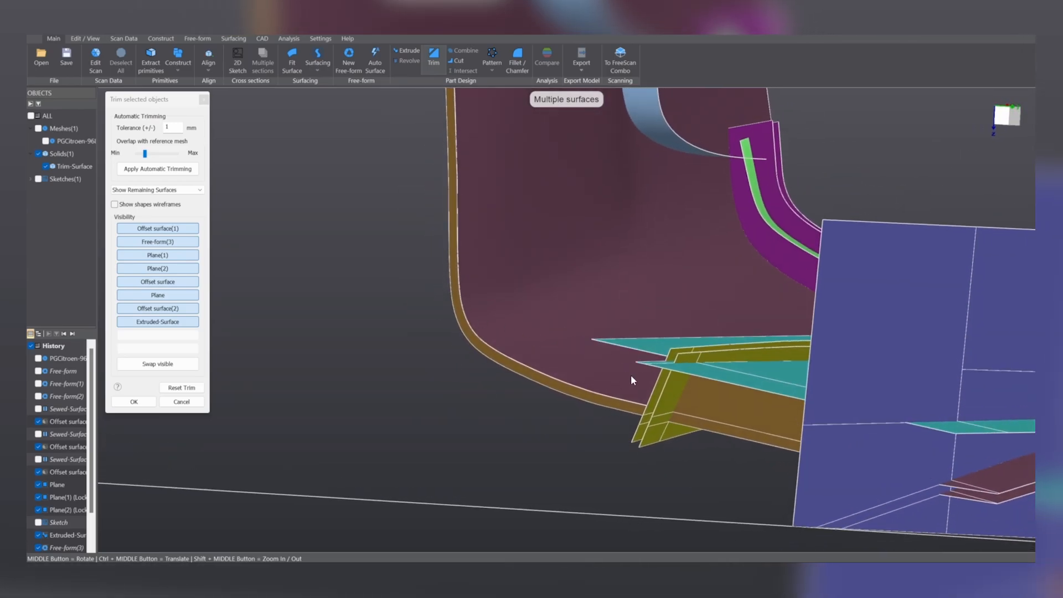
Remove the ends of the arch wall surfaces that stick out past the side edge plane.
{"action": "scroll", "coordinate": [636, 375], "scroll_direction": "up", "scroll_amount": 3}
{"action": "left_click", "coordinate": [668, 365]}
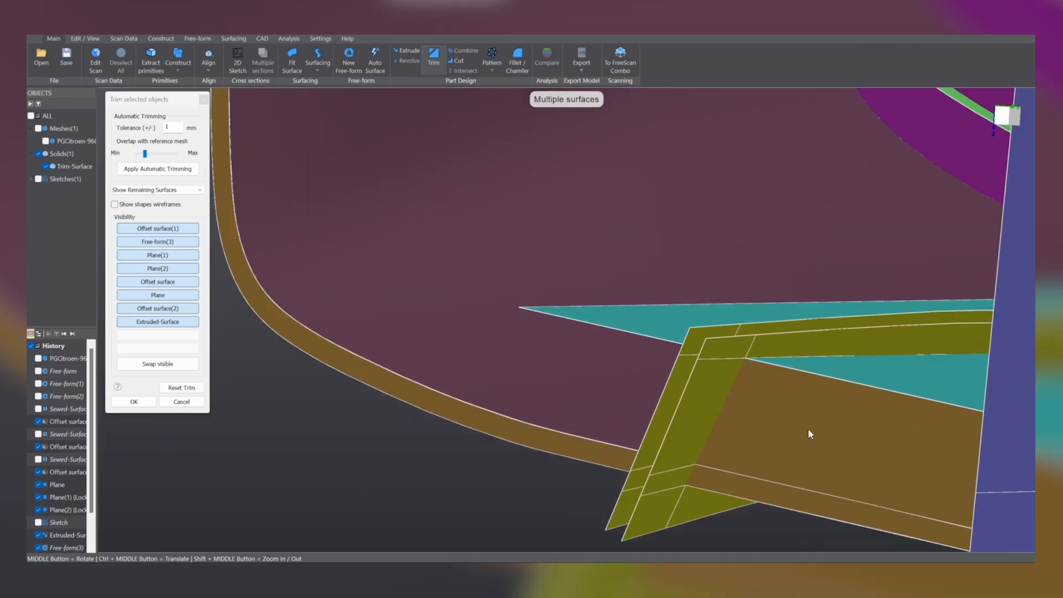
{"action": "left_click", "coordinate": [720, 345]}
{"action": "left_click", "coordinate": [703, 335]}
{"action": "left_click", "coordinate": [687, 374]}
{"action": "left_click", "coordinate": [700, 436]}
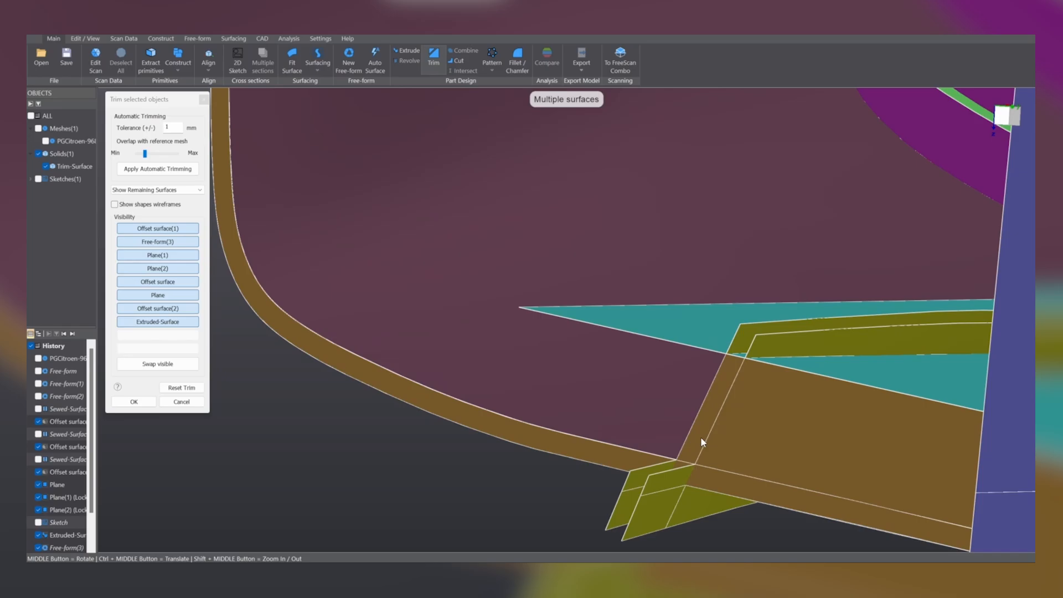
{"action": "left_click", "coordinate": [659, 484]}
{"action": "left_click", "coordinate": [646, 516]}
{"action": "left_click", "coordinate": [709, 497]}
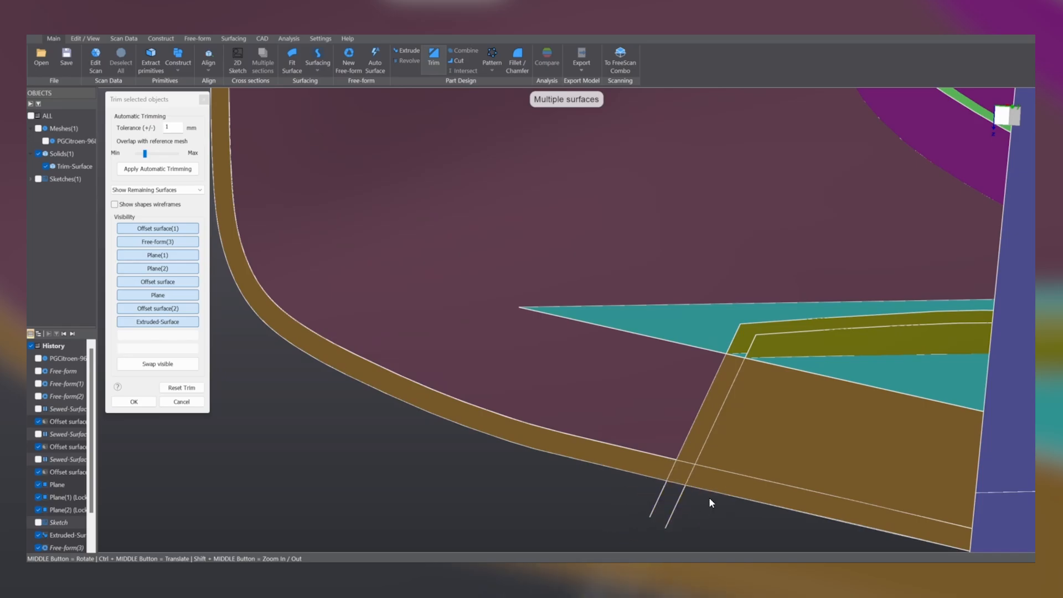
Remove the floor plane and side edge plane pieces that span the opening inside the arch.
{"action": "scroll", "coordinate": [709, 497], "scroll_direction": "down", "scroll_amount": 3}
{"action": "middle_click_drag", "start_coordinate": [829, 449], "coordinate": [640, 364]}
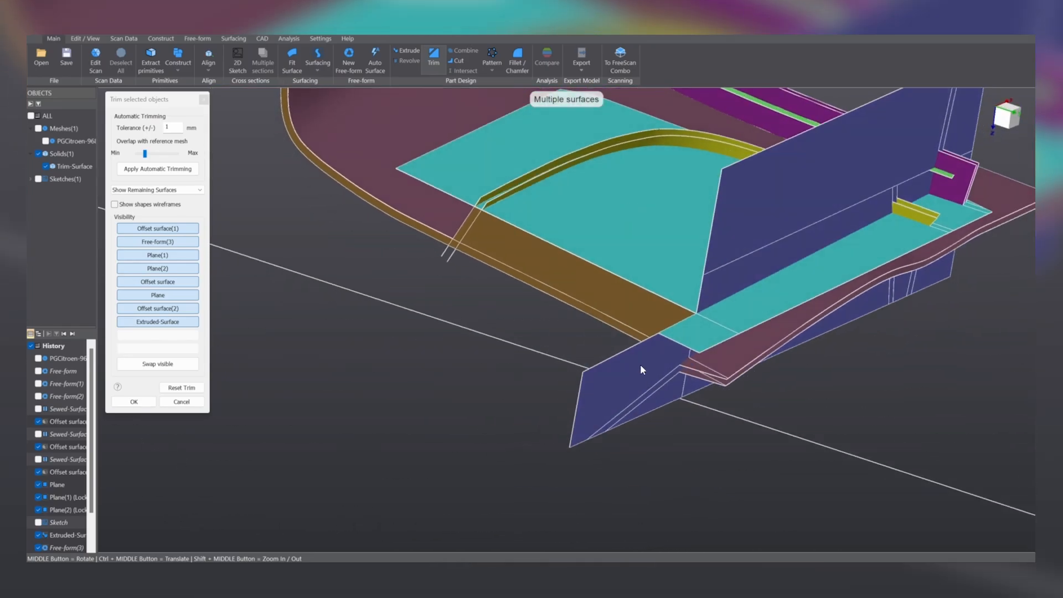
{"action": "left_click", "coordinate": [641, 366]}
{"action": "left_click", "coordinate": [624, 238]}
{"action": "middle_click_drag", "start_coordinate": [625, 267], "coordinate": [610, 382]}
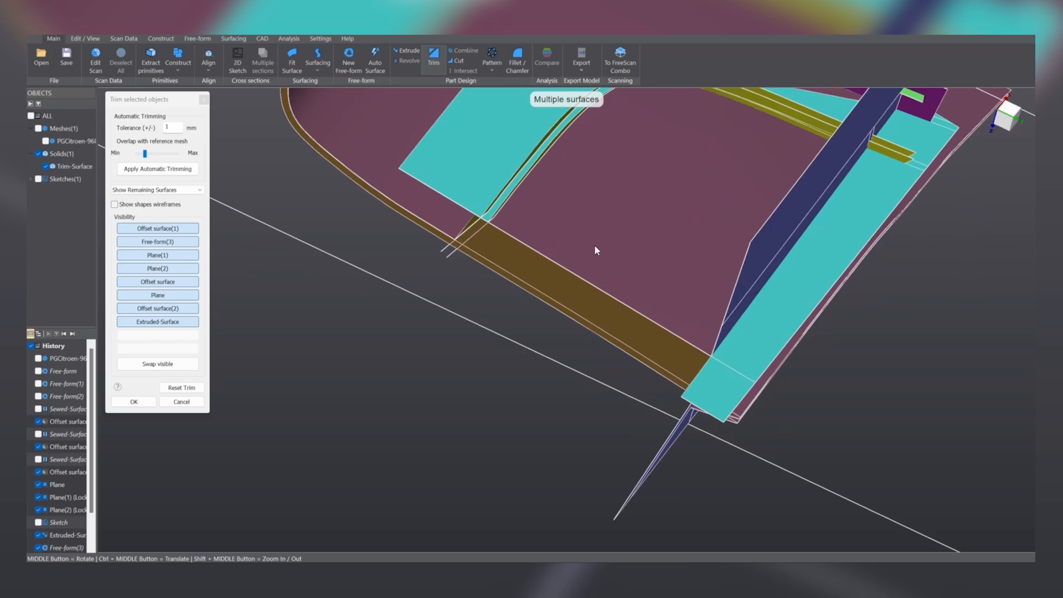
{"action": "middle_click_drag", "start_coordinate": [632, 311], "coordinate": [572, 262]}
{"action": "left_click", "coordinate": [572, 263]}
{"action": "scroll", "coordinate": [571, 263], "scroll_direction": "up", "scroll_amount": 4}
{"action": "left_click", "coordinate": [549, 281]}
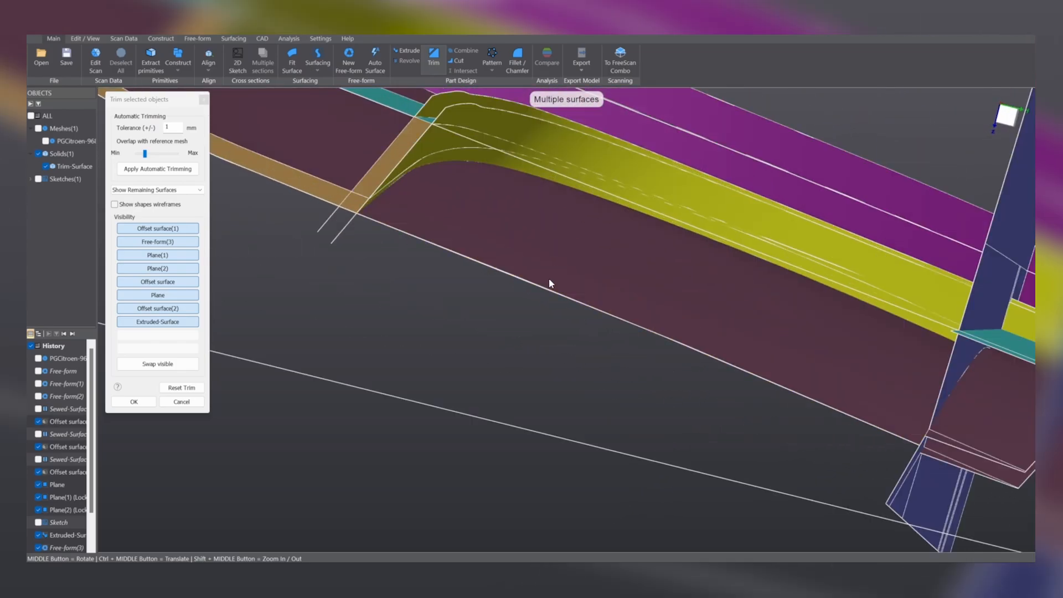
Remove the main panel surface pieces inside the arch opening and the end plane's excess above them.
{"action": "left_click", "coordinate": [556, 256]}
{"action": "middle_click_drag", "start_coordinate": [925, 331], "coordinate": [729, 354]}
{"action": "left_click", "coordinate": [729, 391]}
{"action": "middle_click_drag", "start_coordinate": [724, 397], "coordinate": [633, 313], "text": "ctrl"}
{"action": "left_click", "coordinate": [633, 313]}
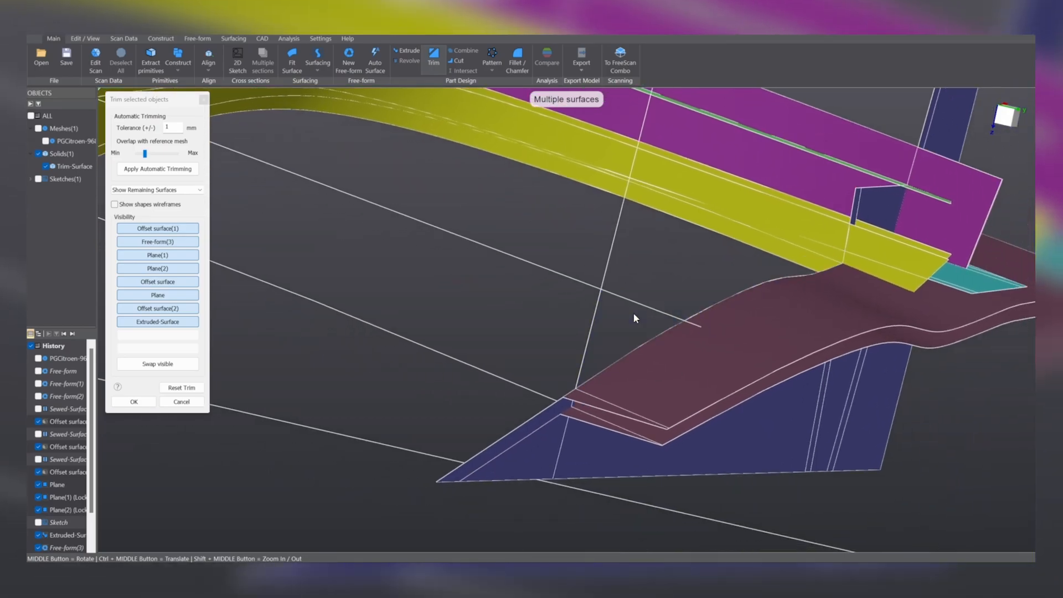
Remove the panel surface pieces beyond the end plane and the end plane's overhang outside the arch wall.
{"action": "left_click", "coordinate": [632, 382]}
{"action": "left_click", "coordinate": [615, 415]}
{"action": "left_click", "coordinate": [597, 401]}
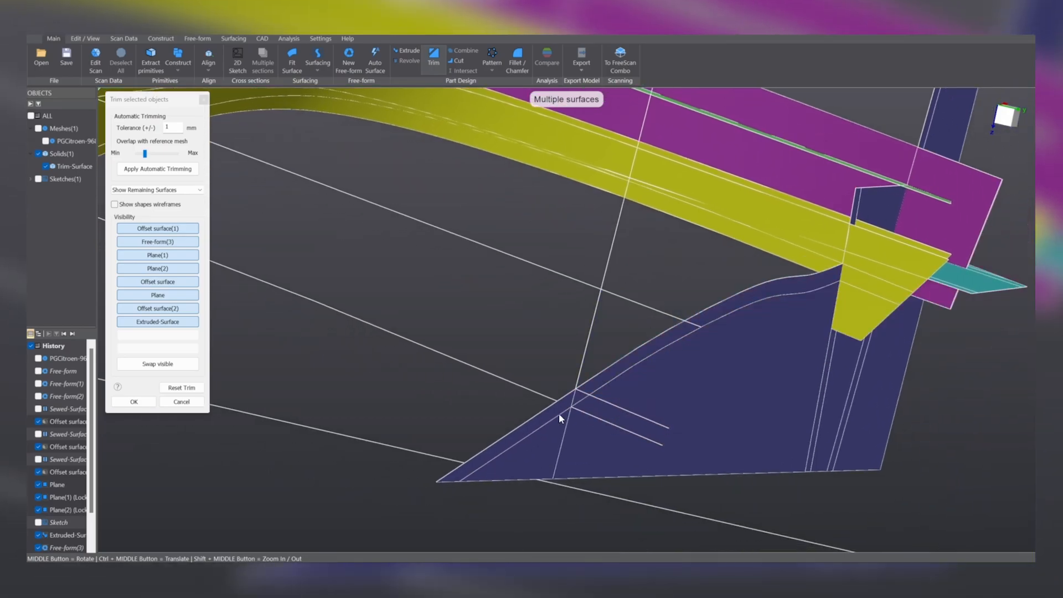
{"action": "left_click", "coordinate": [560, 413]}
{"action": "left_click", "coordinate": [603, 387]}
{"action": "left_click", "coordinate": [592, 382]}
{"action": "left_click", "coordinate": [550, 442]}
Remove the end plane's remaining pieces hanging below the arch wall and the narrow leg of the panel.
{"action": "middle_click_drag", "start_coordinate": [767, 378], "coordinate": [542, 305], "text": "ctrl"}
{"action": "middle_click_drag", "start_coordinate": [720, 350], "coordinate": [568, 296], "text": "ctrl"}
{"action": "scroll", "coordinate": [616, 358], "scroll_direction": "up", "scroll_amount": 3}
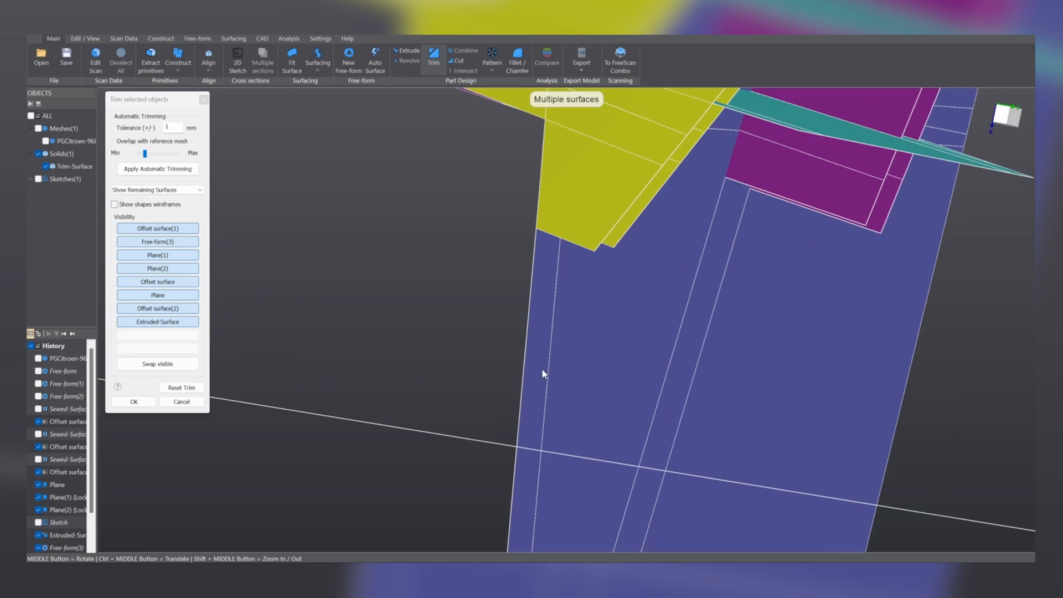
{"action": "left_click", "coordinate": [542, 370]}
{"action": "left_click", "coordinate": [637, 358]}
{"action": "left_click", "coordinate": [680, 358]}
{"action": "left_click", "coordinate": [714, 356]}
{"action": "left_click", "coordinate": [570, 203]}
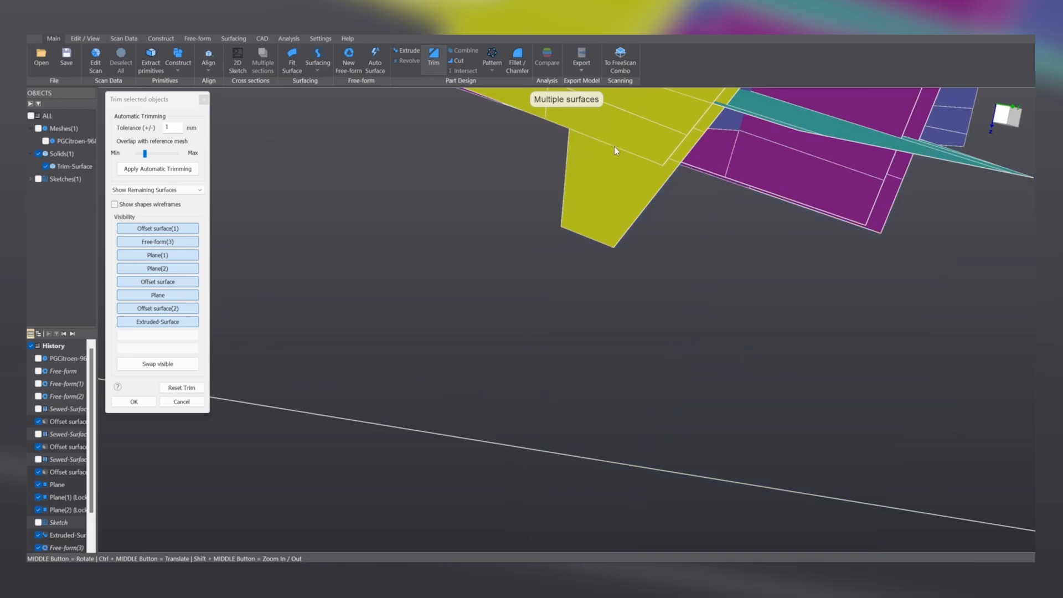
Trim off the arch wall, floor plane and flange wall pieces that extend beyond the end plane.
{"action": "middle_click_drag", "start_coordinate": [613, 149], "coordinate": [598, 423]}
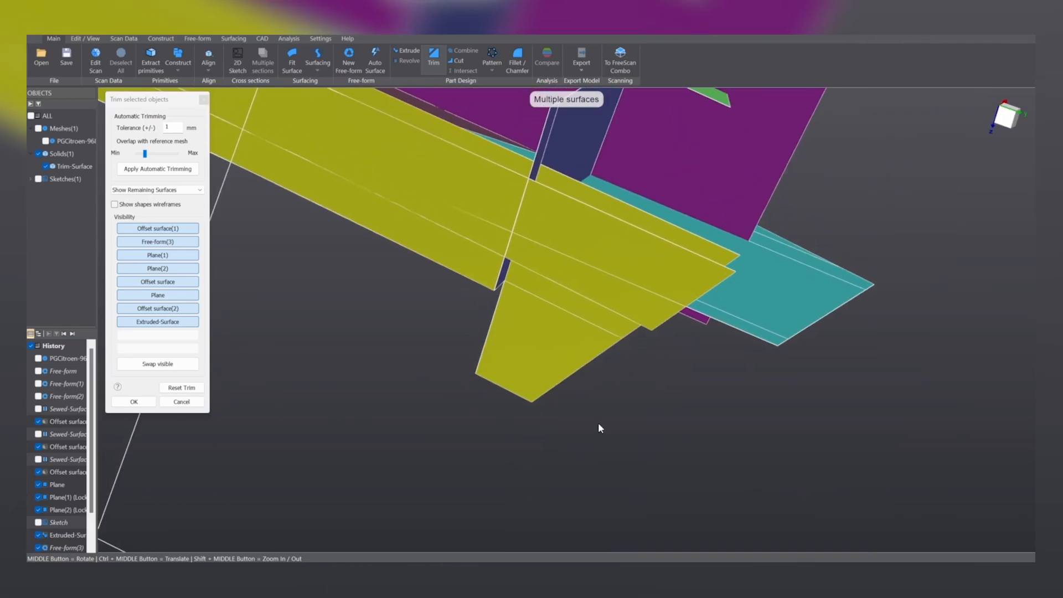
{"action": "left_click", "coordinate": [588, 274]}
{"action": "left_click", "coordinate": [616, 225]}
{"action": "left_click", "coordinate": [608, 271]}
{"action": "left_click", "coordinate": [627, 268]}
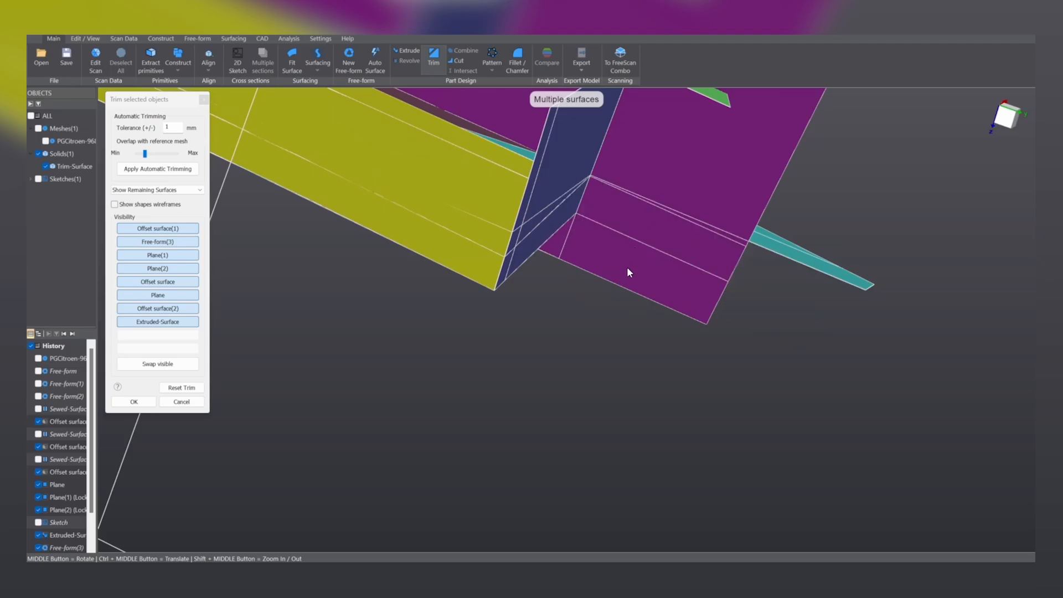
{"action": "left_click", "coordinate": [662, 216]}
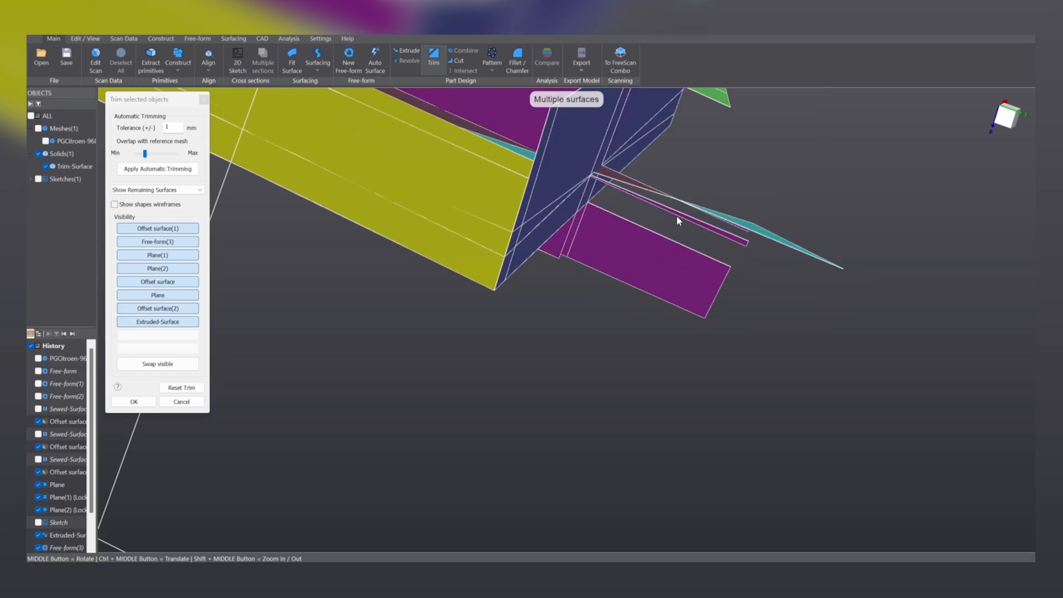
{"action": "scroll", "coordinate": [608, 305], "scroll_direction": "down", "scroll_amount": 5}
{"action": "middle_click_drag", "start_coordinate": [608, 304], "coordinate": [471, 277]}
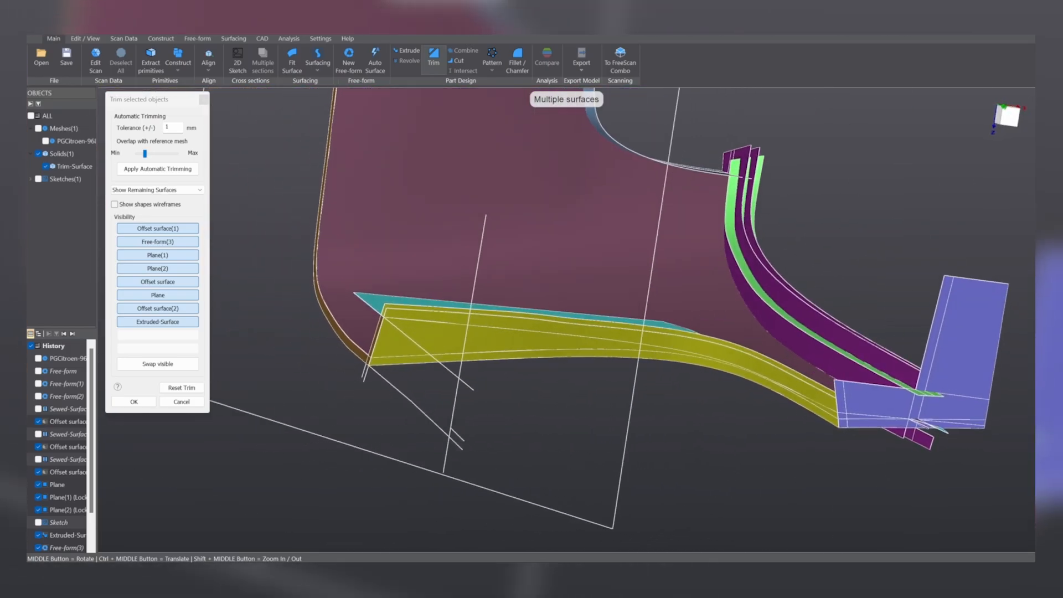
Show the scanned mesh for reference and remove the leftover panel and wall slivers beyond the end plane.
{"action": "left_click", "coordinate": [38, 127]}
{"action": "middle_click_drag", "start_coordinate": [548, 392], "coordinate": [795, 487]}
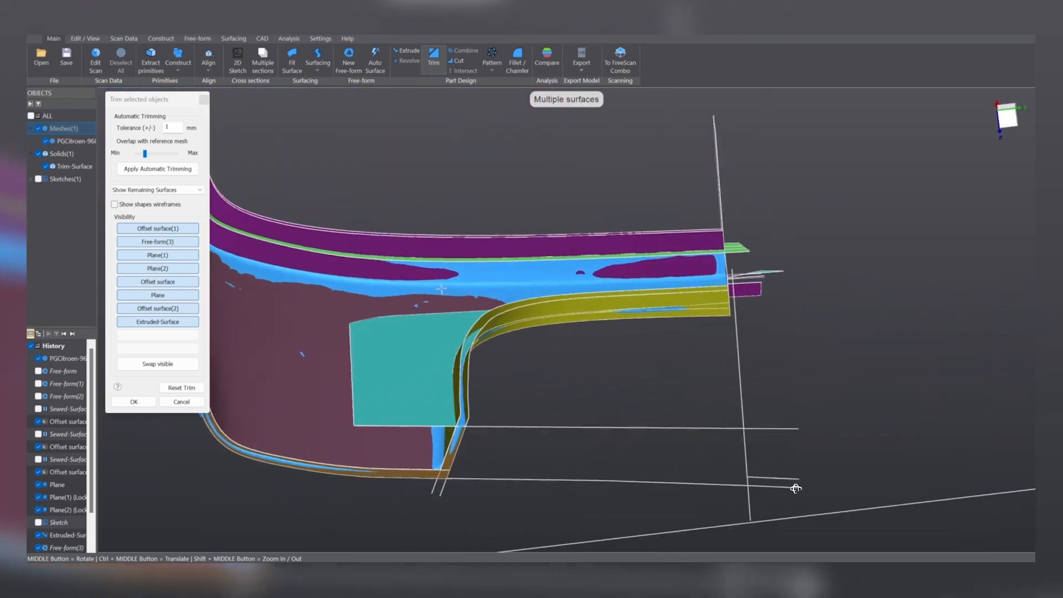
{"action": "scroll", "coordinate": [783, 298], "scroll_direction": "up", "scroll_amount": 5}
{"action": "scroll", "coordinate": [783, 292], "scroll_direction": "up", "scroll_amount": 5}
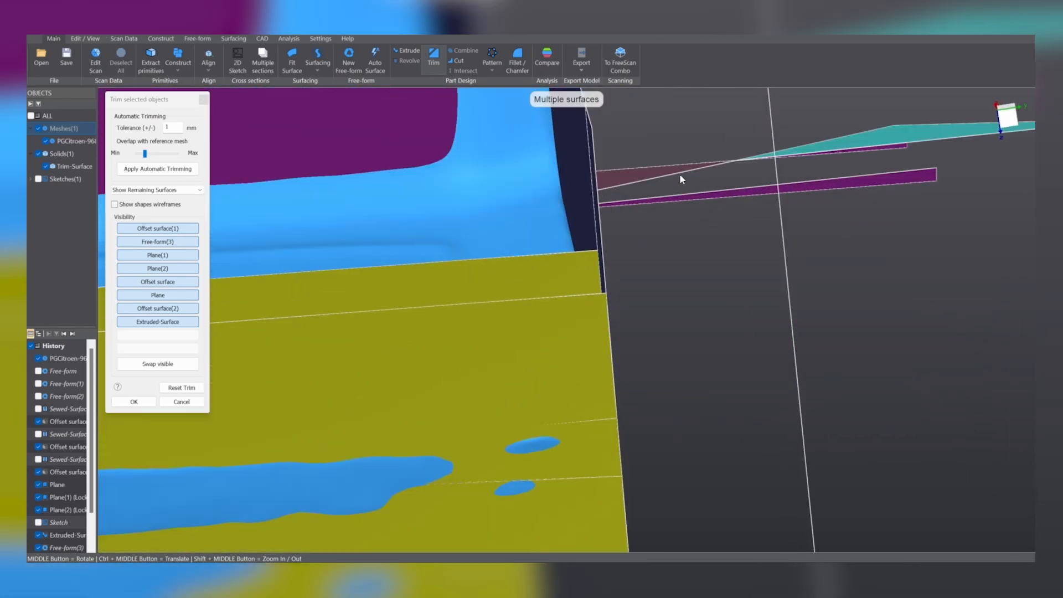
{"action": "left_click", "coordinate": [695, 191]}
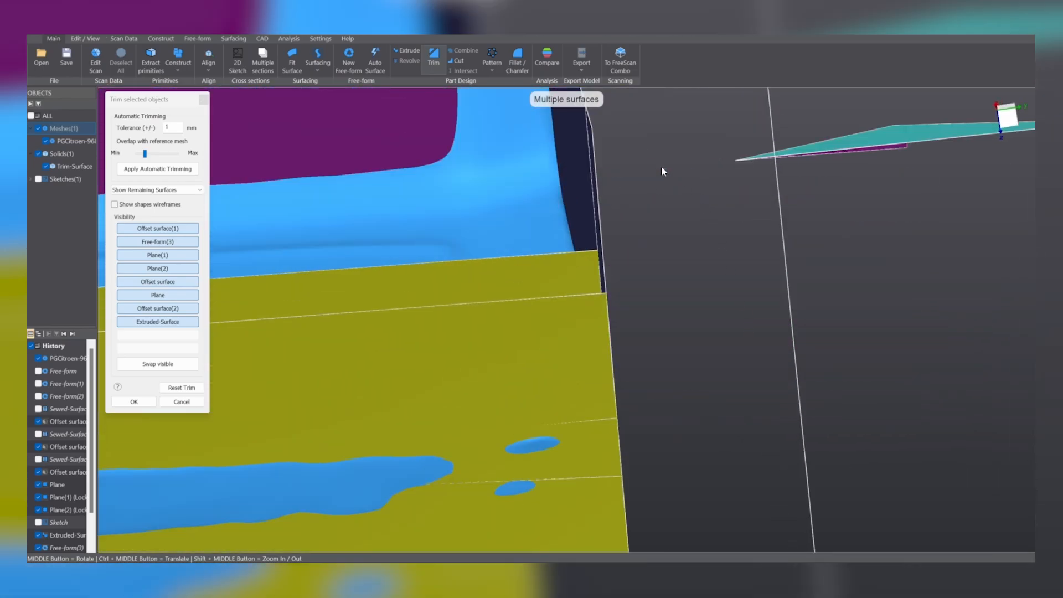
{"action": "left_click", "coordinate": [831, 148]}
Remove the end plane and flange wall pieces rising above the free-form strip, plus the strip's excess inner edge.
{"action": "middle_click_drag", "start_coordinate": [829, 150], "coordinate": [759, 246]}
{"action": "left_click", "coordinate": [770, 235]}
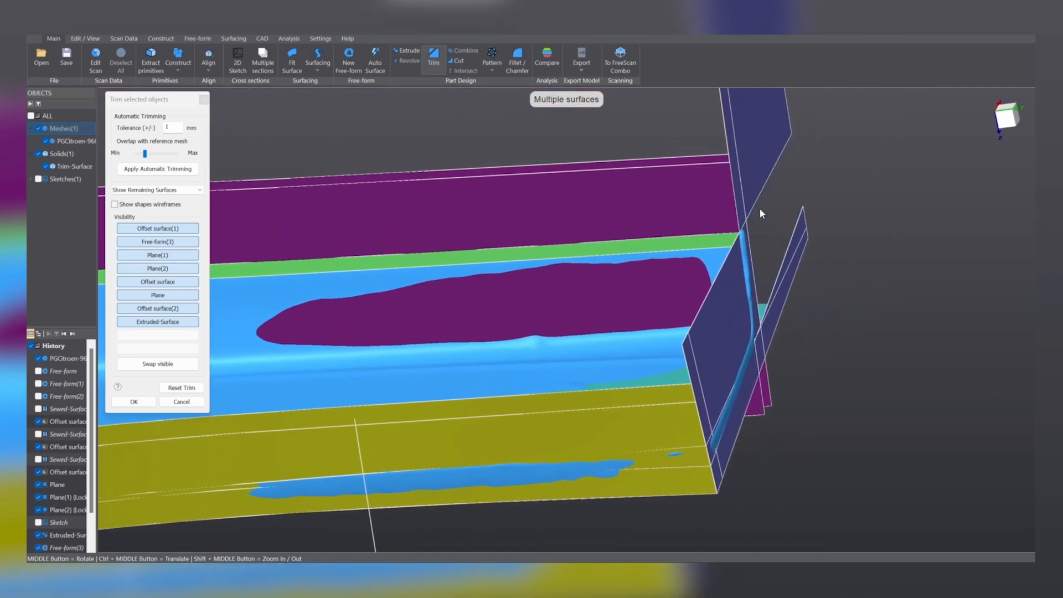
{"action": "left_click", "coordinate": [728, 193]}
{"action": "left_click", "coordinate": [713, 240]}
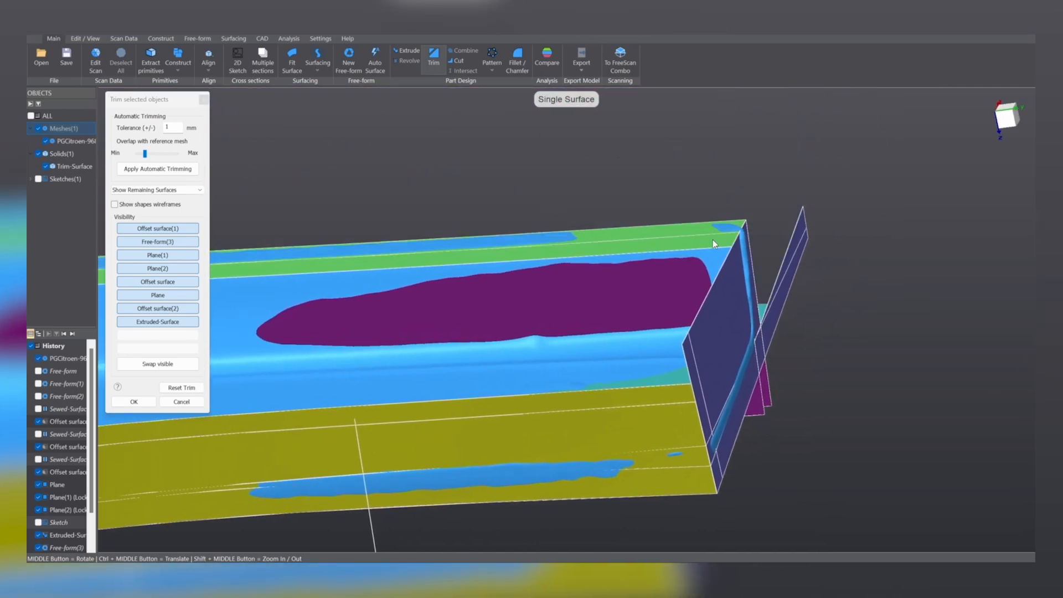
{"action": "left_click", "coordinate": [713, 242]}
Remove the end plane's overhang past the flange wall and the loose floor plane pieces beside it.
{"action": "middle_click_drag", "start_coordinate": [836, 318], "coordinate": [463, 128]}
{"action": "scroll", "coordinate": [702, 386], "scroll_direction": "down", "scroll_amount": 8}
{"action": "scroll", "coordinate": [703, 386], "scroll_direction": "up", "scroll_amount": 6}
{"action": "middle_click_drag", "start_coordinate": [702, 386], "coordinate": [560, 199], "text": "ctrl"}
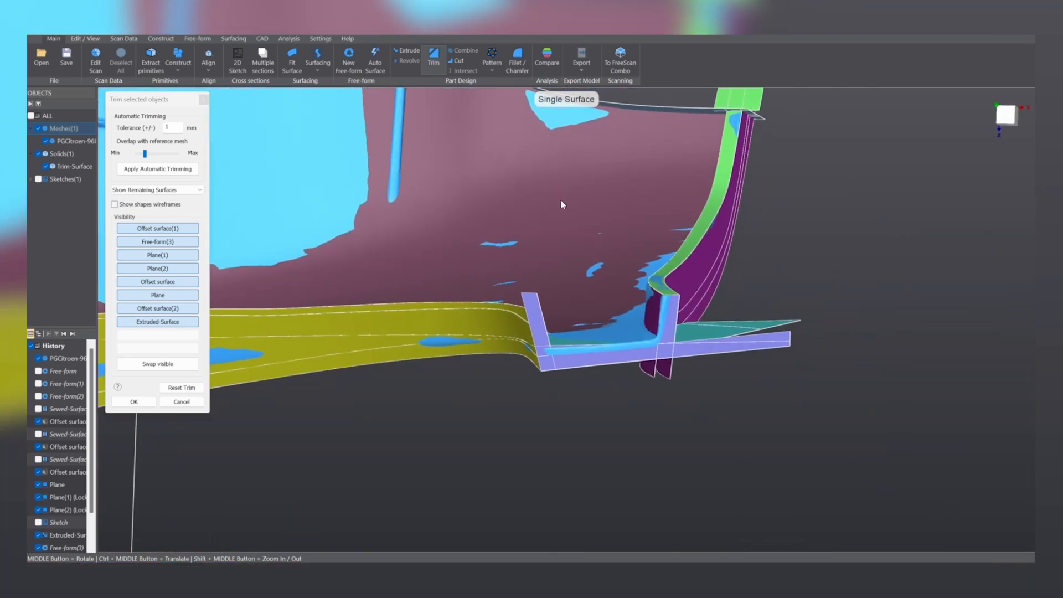
{"action": "middle_click_drag", "start_coordinate": [749, 299], "coordinate": [590, 165], "text": "ctrl"}
{"action": "scroll", "coordinate": [589, 165], "scroll_direction": "up", "scroll_amount": 1}
{"action": "left_click", "coordinate": [590, 225]}
{"action": "left_click", "coordinate": [582, 212]}
{"action": "left_click", "coordinate": [588, 205]}
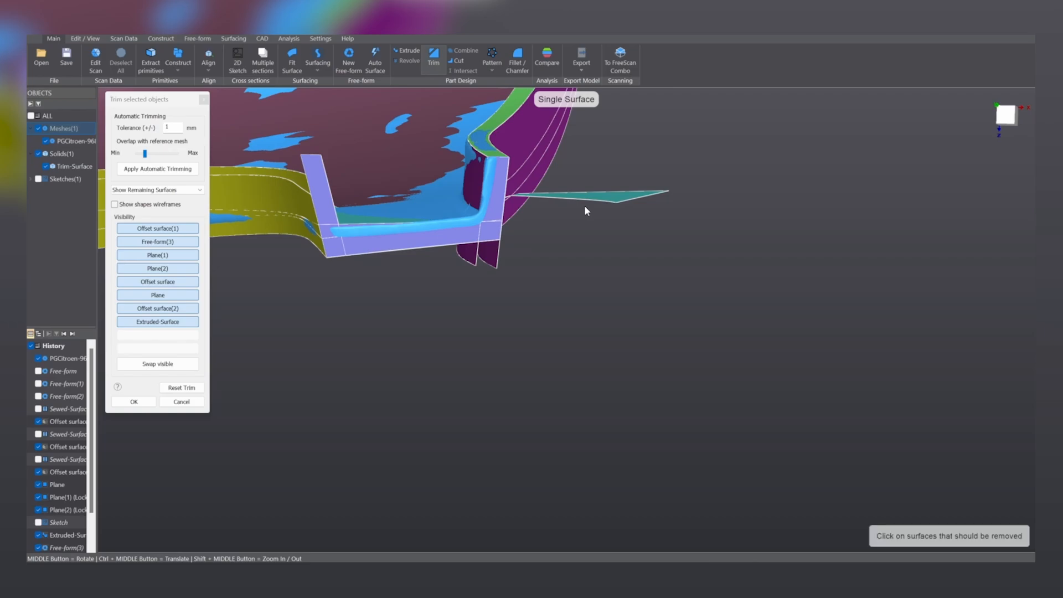
{"action": "left_click", "coordinate": [610, 193]}
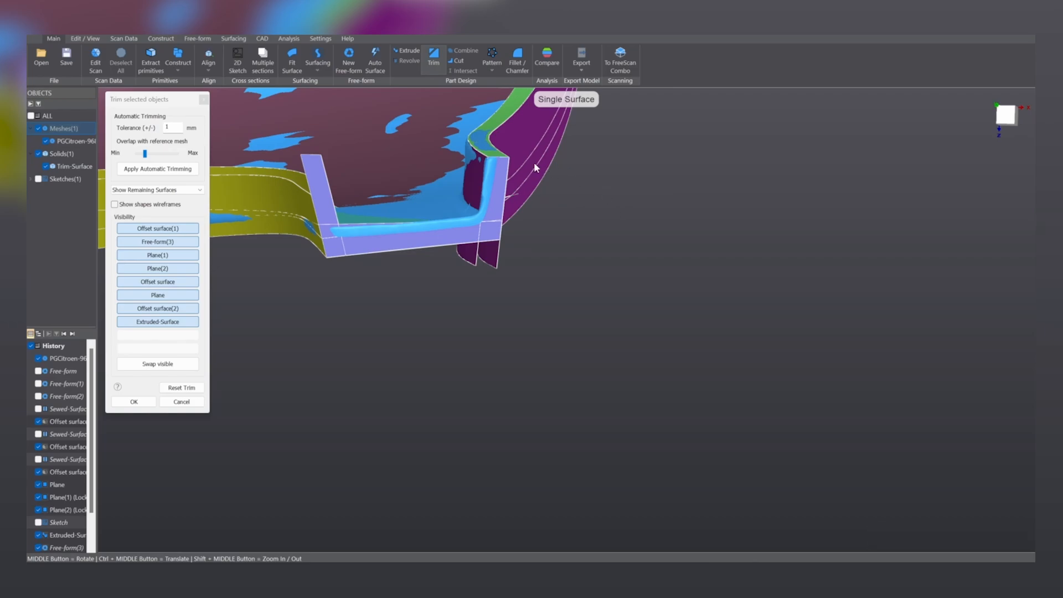
Remove the flange wall pieces rising above the extruded top surface and that surface's overhang past the flange wall.
{"action": "middle_click_drag", "start_coordinate": [551, 186], "coordinate": [495, 310]}
{"action": "scroll", "coordinate": [495, 310], "scroll_direction": "up", "scroll_amount": 2}
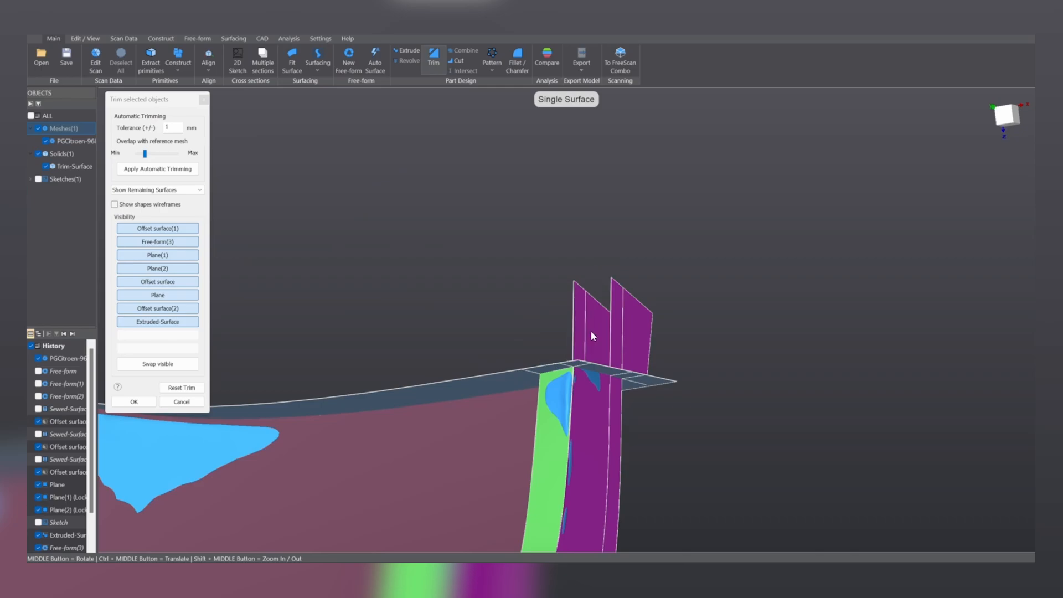
{"action": "middle_click_drag", "start_coordinate": [627, 323], "coordinate": [591, 443]}
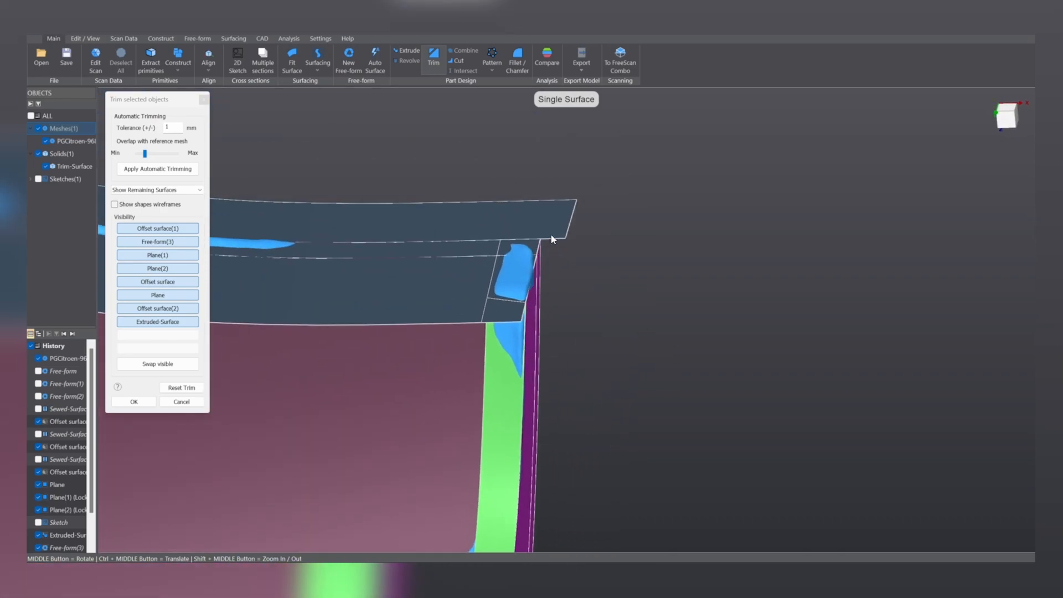
{"action": "middle_click_drag", "start_coordinate": [552, 239], "coordinate": [571, 300]}
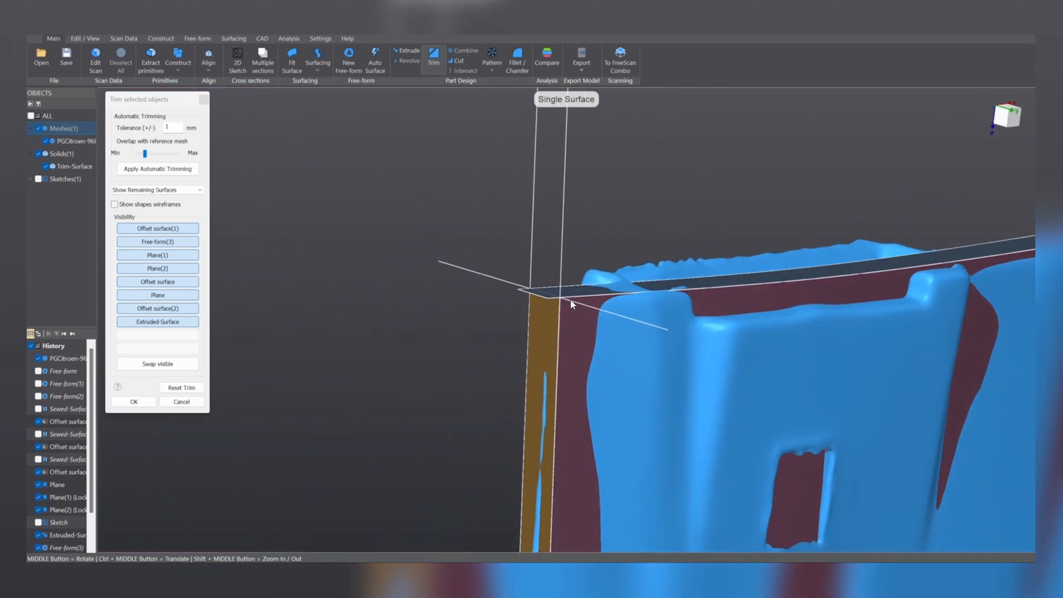
Examine the corner where the extruded top surface meets the orange side plane against the scanned mesh.
{"action": "scroll", "coordinate": [552, 289], "scroll_direction": "up", "scroll_amount": 5}
{"action": "left_click", "coordinate": [480, 332]}
{"action": "scroll", "coordinate": [524, 337], "scroll_direction": "down", "scroll_amount": 6}
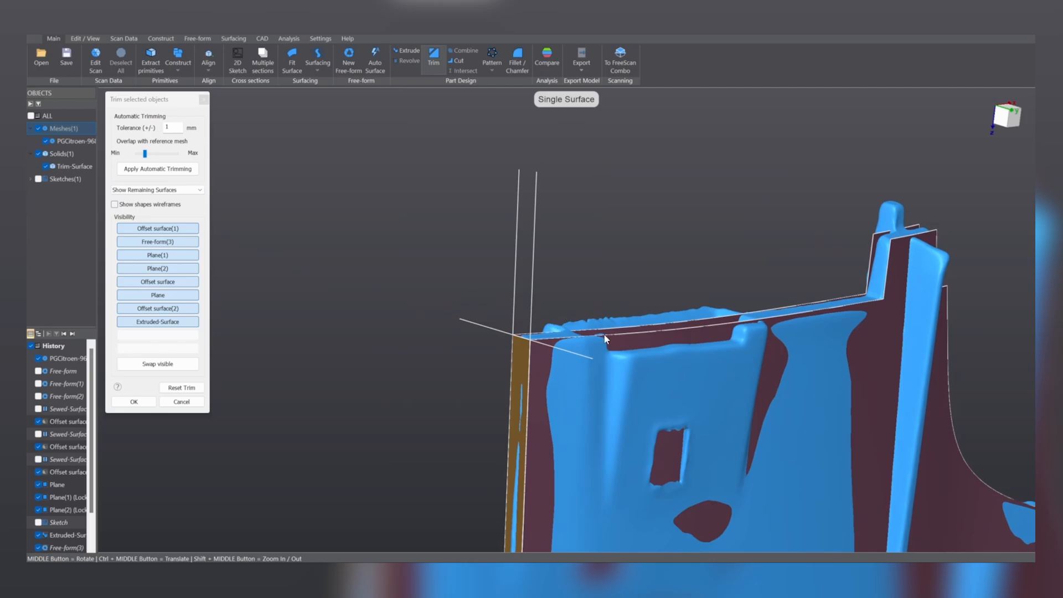
{"action": "middle_click_drag", "start_coordinate": [606, 339], "coordinate": [307, 379]}
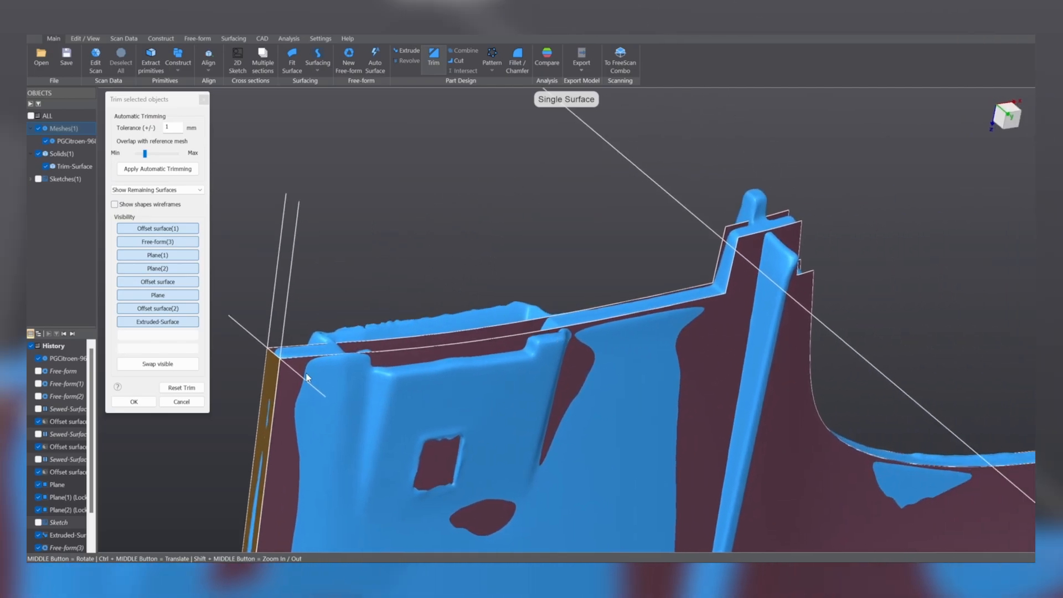
{"action": "middle_click_drag", "start_coordinate": [789, 383], "coordinate": [549, 403]}
{"action": "middle_click_drag", "start_coordinate": [608, 428], "coordinate": [882, 380], "text": "ctrl"}
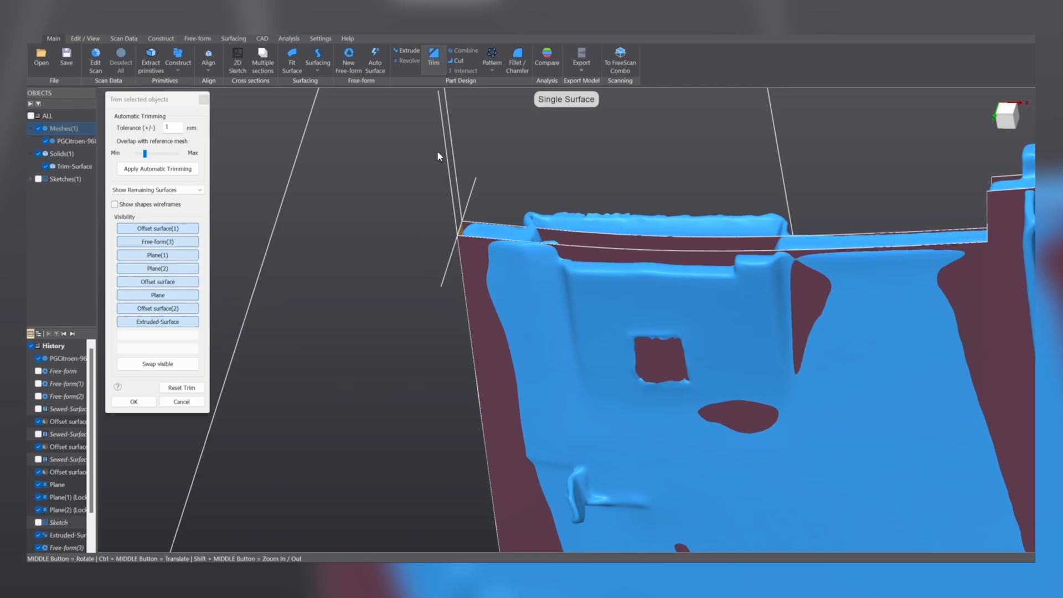
{"action": "middle_click_drag", "start_coordinate": [397, 292], "coordinate": [377, 201]}
{"action": "scroll", "coordinate": [387, 227], "scroll_direction": "down", "scroll_amount": 5}
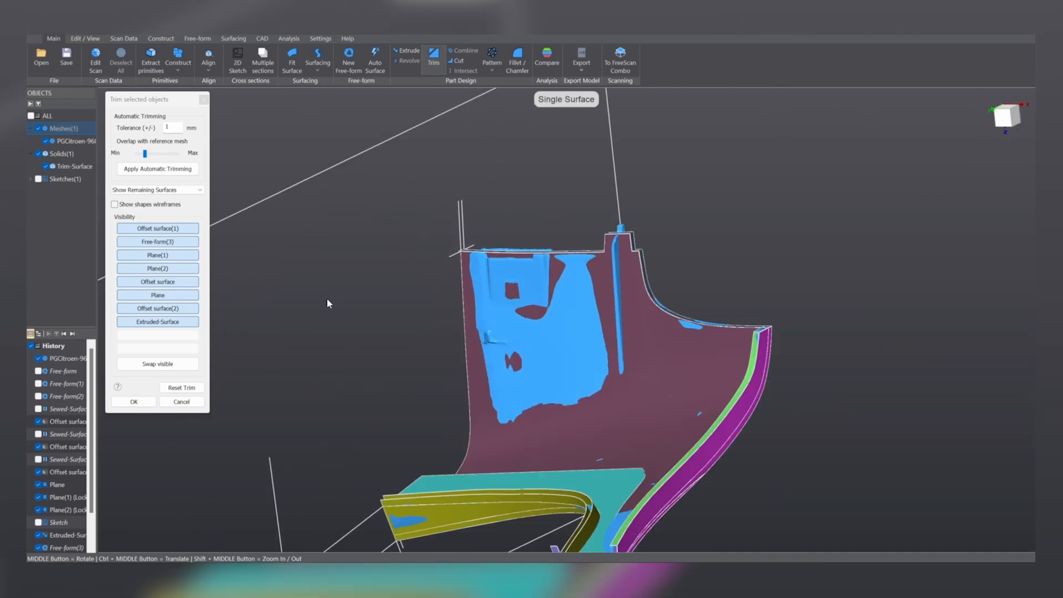
{"action": "middle_click_drag", "start_coordinate": [465, 338], "coordinate": [351, 221]}
{"action": "scroll", "coordinate": [352, 221], "scroll_direction": "up", "scroll_amount": 4}
{"action": "middle_click_drag", "start_coordinate": [363, 299], "coordinate": [434, 370], "text": "ctrl"}
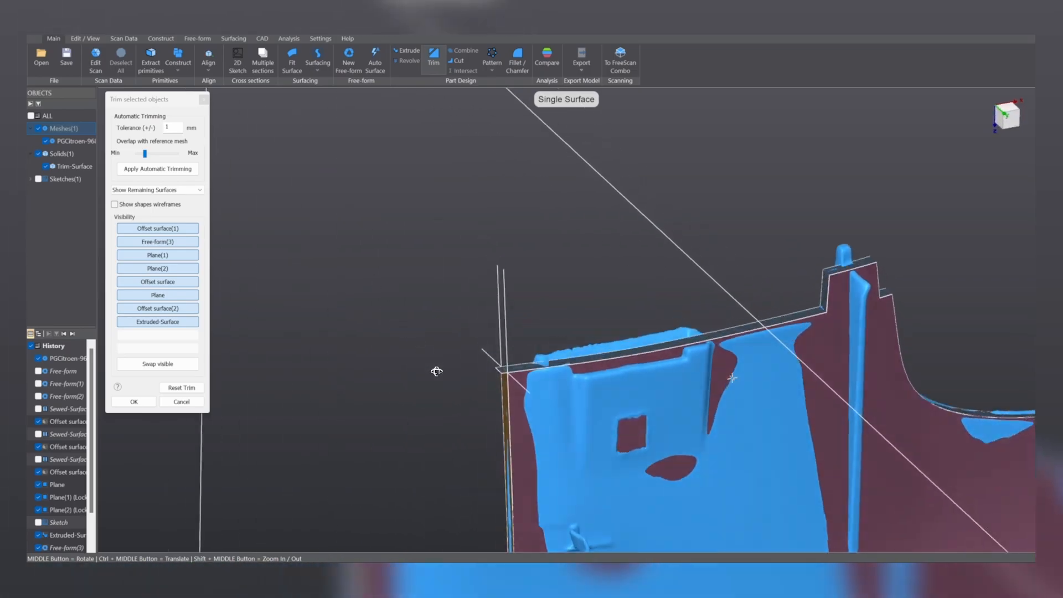
{"action": "scroll", "coordinate": [487, 414], "scroll_direction": "up", "scroll_amount": 4}
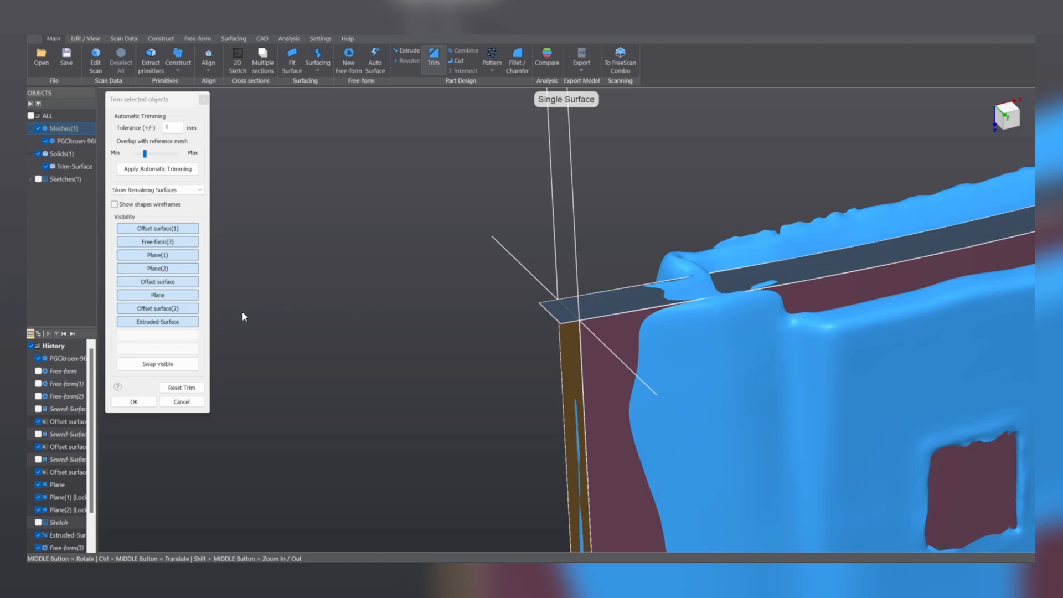
{"action": "scroll", "coordinate": [597, 348], "scroll_direction": "down", "scroll_amount": 4}
{"action": "middle_click_drag", "start_coordinate": [598, 324], "coordinate": [439, 175], "text": "ctrl"}
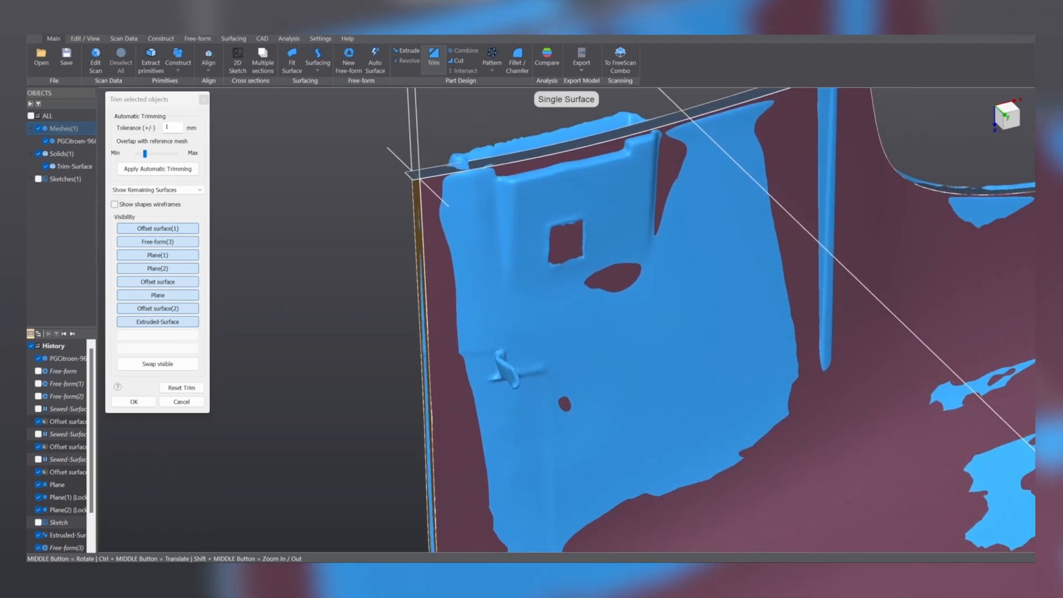
Hide the scanned mesh and review the trimmed surfaces of the whole part.
{"action": "left_click", "coordinate": [38, 129]}
{"action": "scroll", "coordinate": [385, 247], "scroll_direction": "down", "scroll_amount": 3}
{"action": "middle_click_drag", "start_coordinate": [384, 247], "coordinate": [688, 359]}
{"action": "scroll", "coordinate": [484, 430], "scroll_direction": "up", "scroll_amount": 3}
{"action": "scroll", "coordinate": [687, 353], "scroll_direction": "down", "scroll_amount": 6}
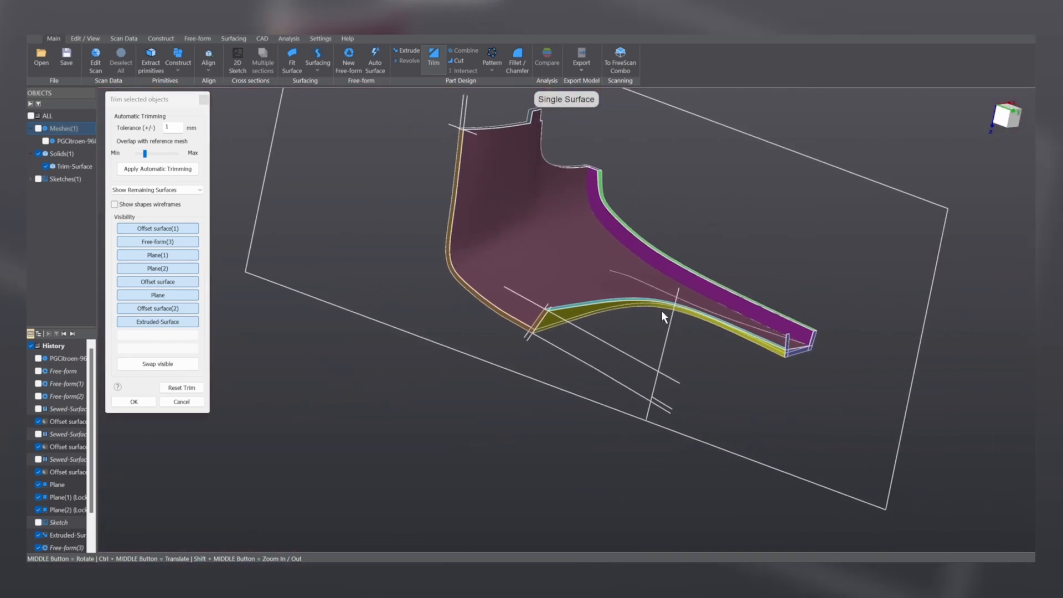
Remove the end plane piece rising above the teal strip next to the arch wall.
{"action": "scroll", "coordinate": [733, 344], "scroll_direction": "up", "scroll_amount": 5}
{"action": "middle_click_drag", "start_coordinate": [783, 359], "coordinate": [657, 329]}
{"action": "scroll", "coordinate": [655, 323], "scroll_direction": "up", "scroll_amount": 3}
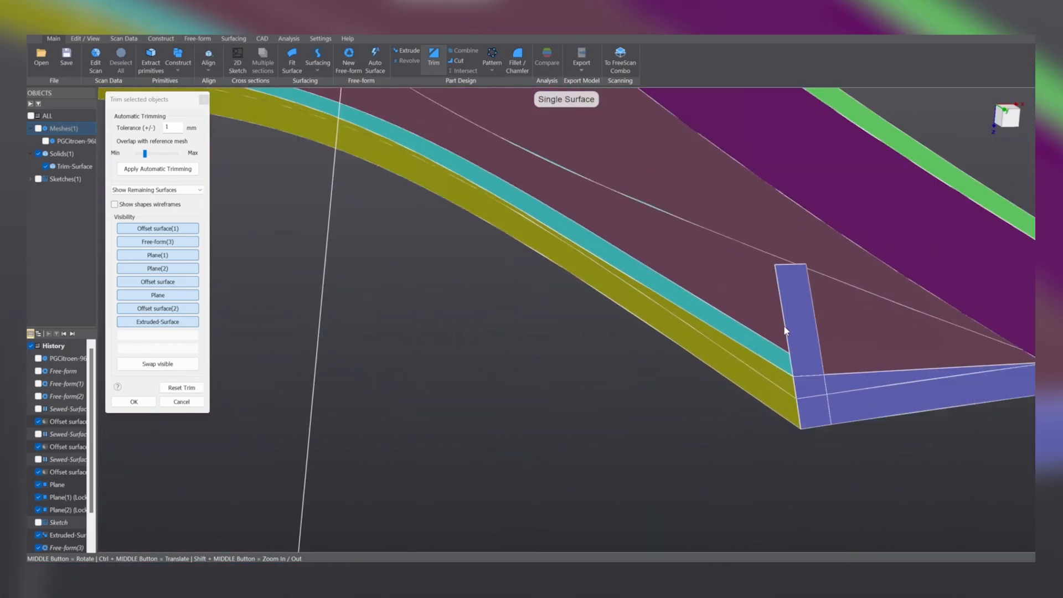
{"action": "middle_click_drag", "start_coordinate": [886, 397], "coordinate": [546, 419], "text": "ctrl"}
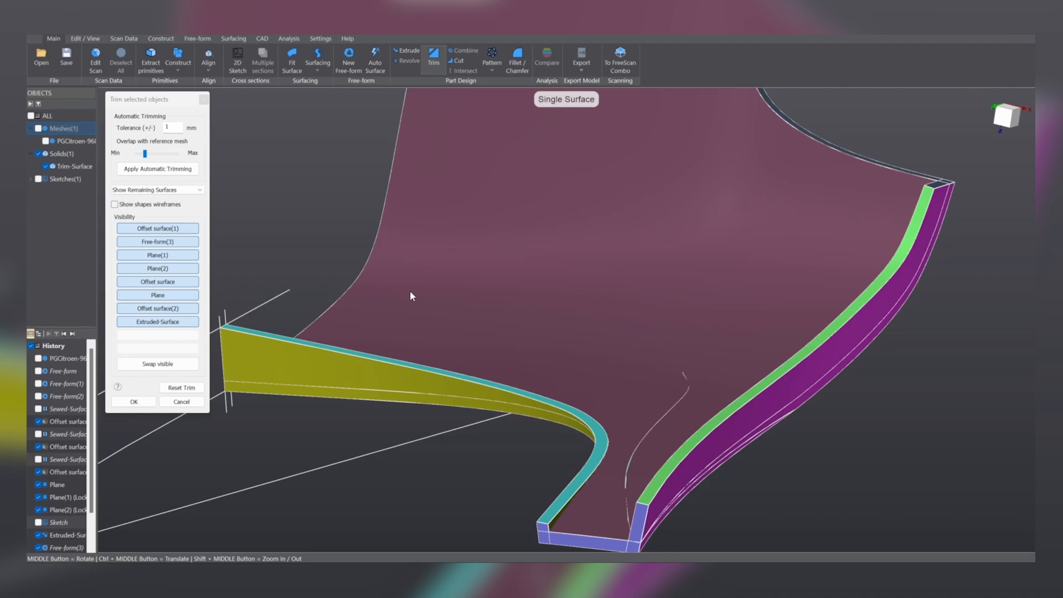
Hide Offset surface(1) in the trim preview and remove the narrow blue leftover piece beneath the flange wall.
{"action": "left_click", "coordinate": [169, 231]}
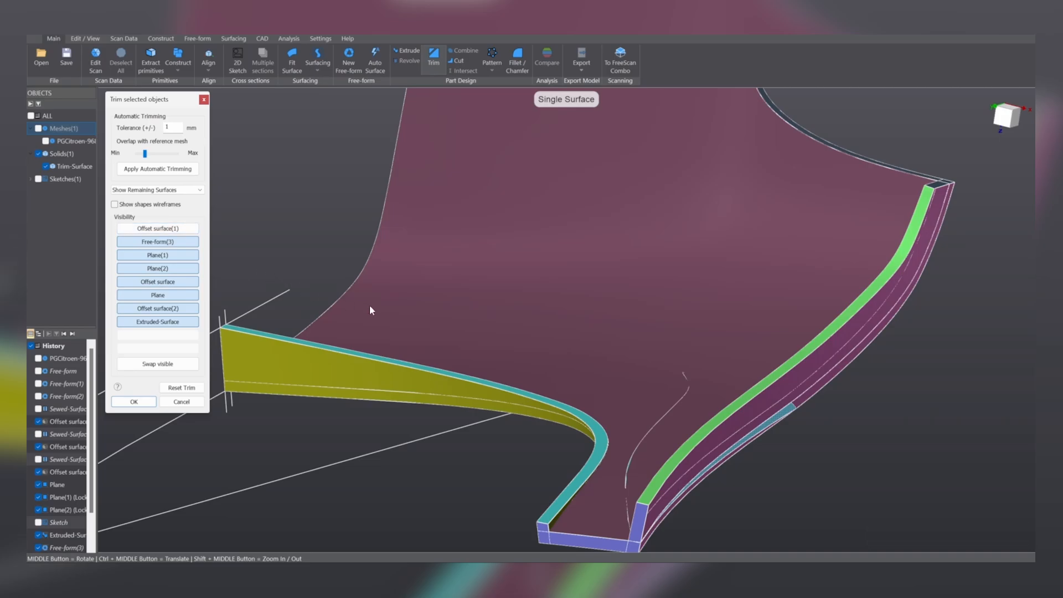
{"action": "middle_click_drag", "start_coordinate": [428, 326], "coordinate": [439, 297]}
{"action": "middle_click_drag", "start_coordinate": [681, 382], "coordinate": [513, 311]}
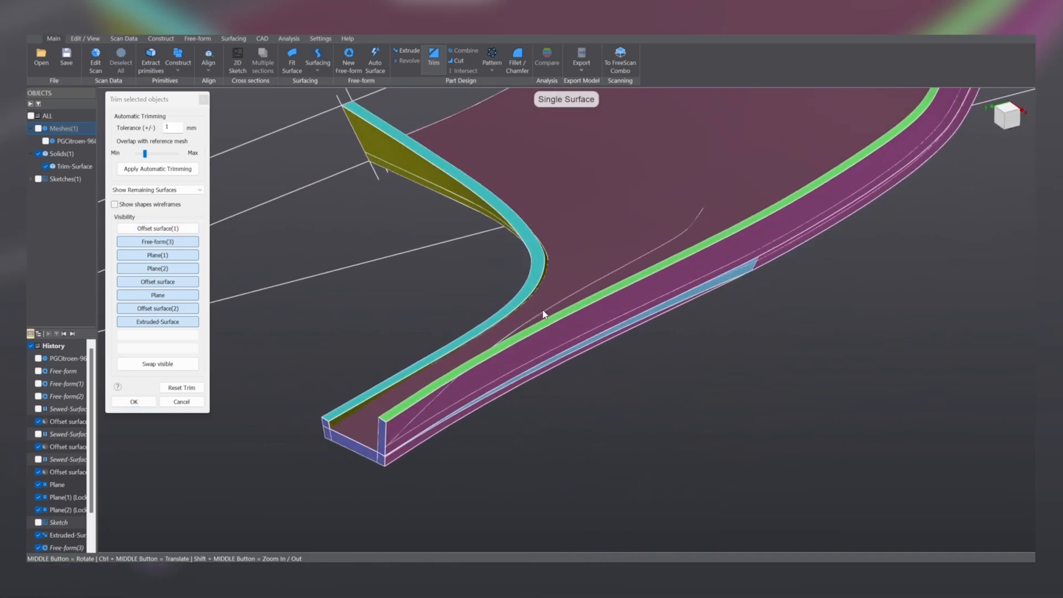
{"action": "scroll", "coordinate": [723, 320], "scroll_direction": "up", "scroll_amount": 5}
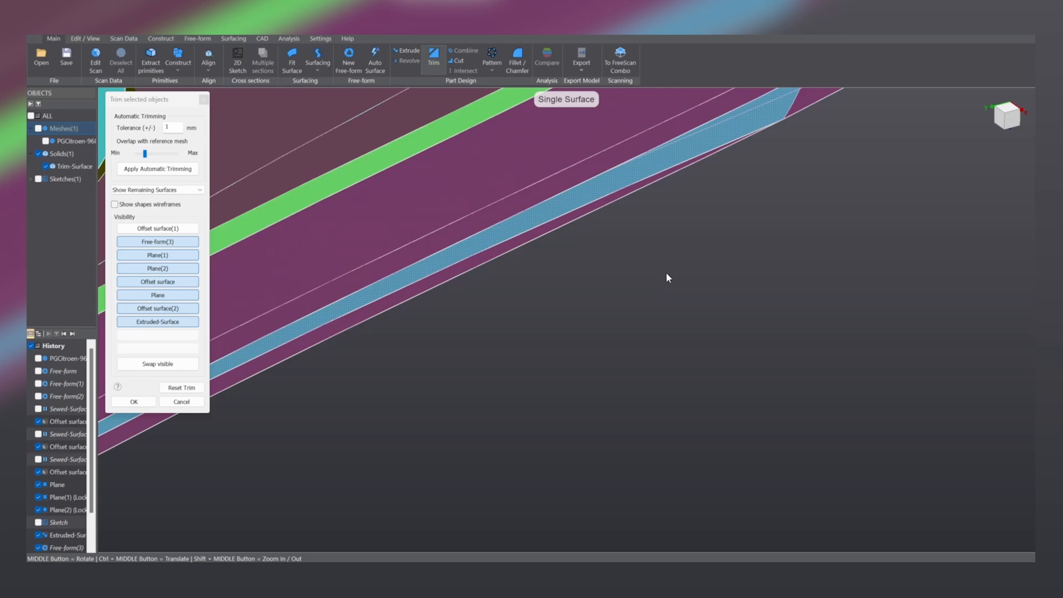
{"action": "scroll", "coordinate": [667, 275], "scroll_direction": "down", "scroll_amount": 4}
{"action": "middle_click_drag", "start_coordinate": [668, 267], "coordinate": [719, 168]}
{"action": "scroll", "coordinate": [719, 170], "scroll_direction": "up", "scroll_amount": 4}
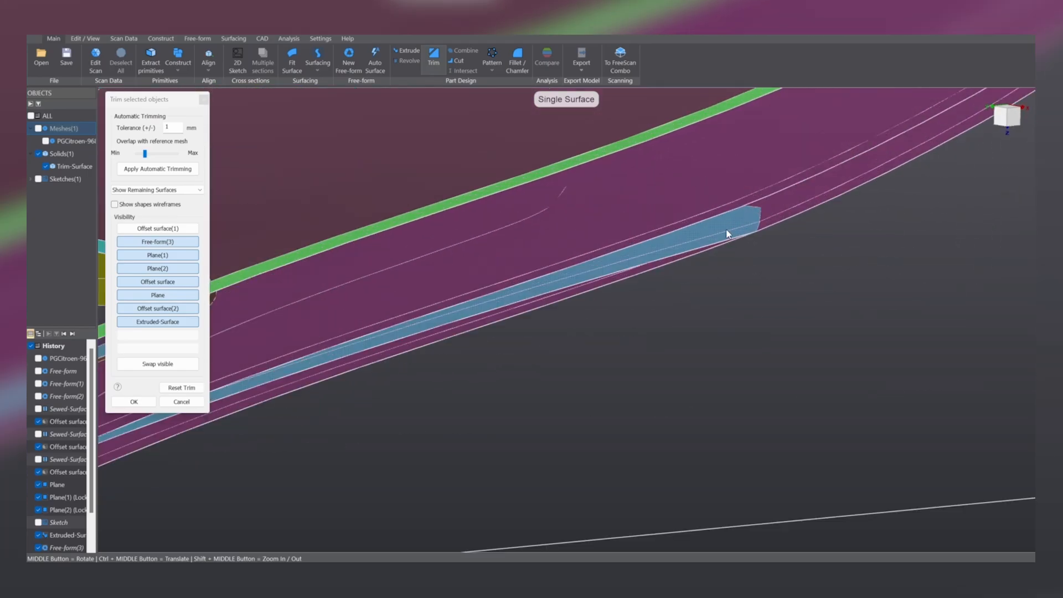
{"action": "left_click", "coordinate": [725, 237]}
{"action": "middle_click_drag", "start_coordinate": [703, 247], "coordinate": [659, 249]}
{"action": "middle_click_drag", "start_coordinate": [511, 274], "coordinate": [696, 275], "text": "ctrl"}
{"action": "scroll", "coordinate": [647, 310], "scroll_direction": "down", "scroll_amount": 3}
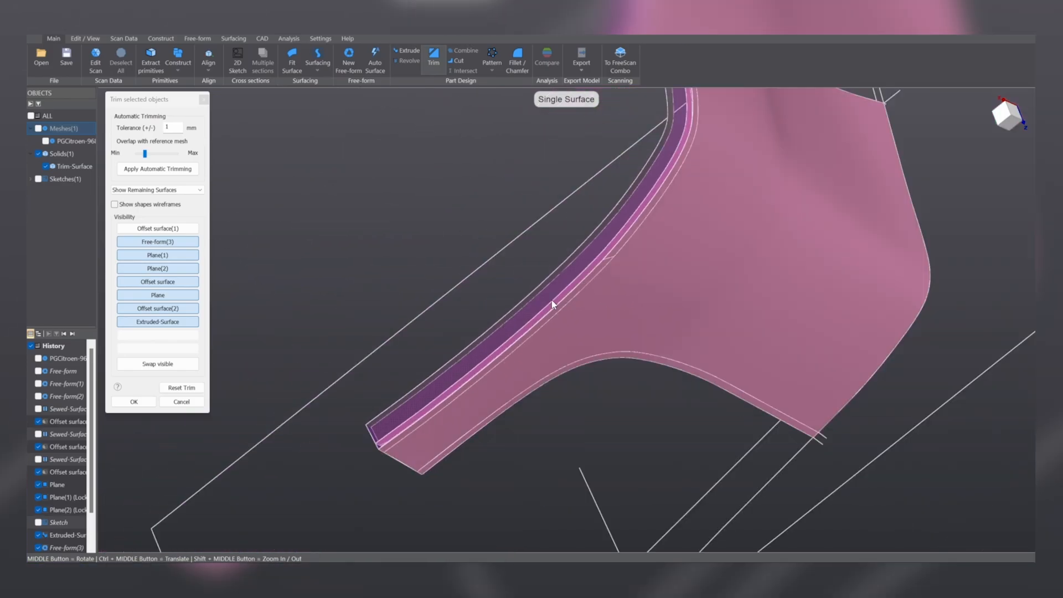
Hide Free-form(3) in the trim preview and examine the corner between the flange wall and the end plane.
{"action": "middle_click_drag", "start_coordinate": [553, 304], "coordinate": [814, 262]}
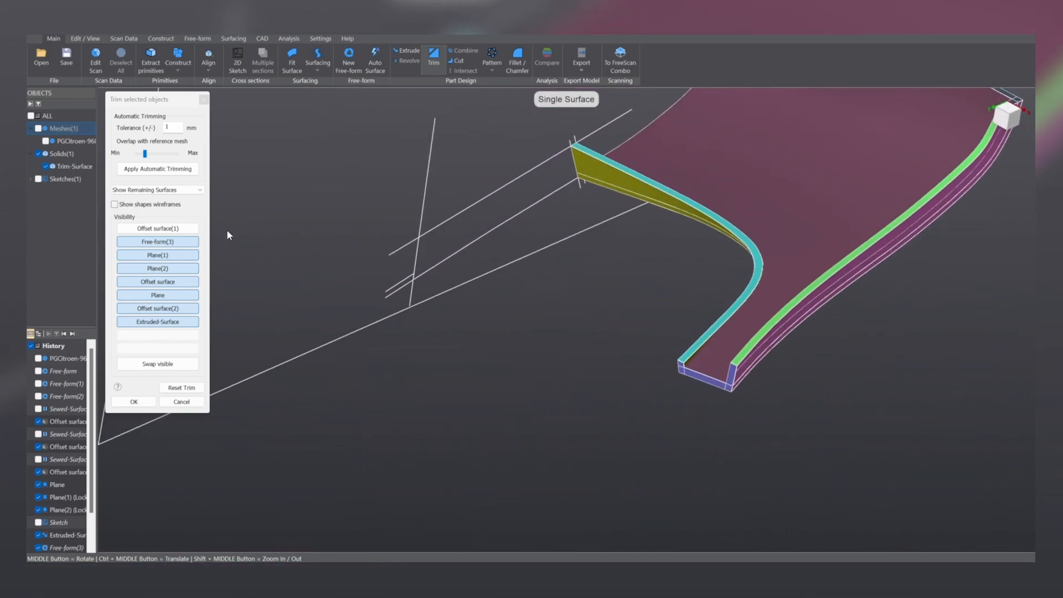
{"action": "left_click", "coordinate": [165, 243]}
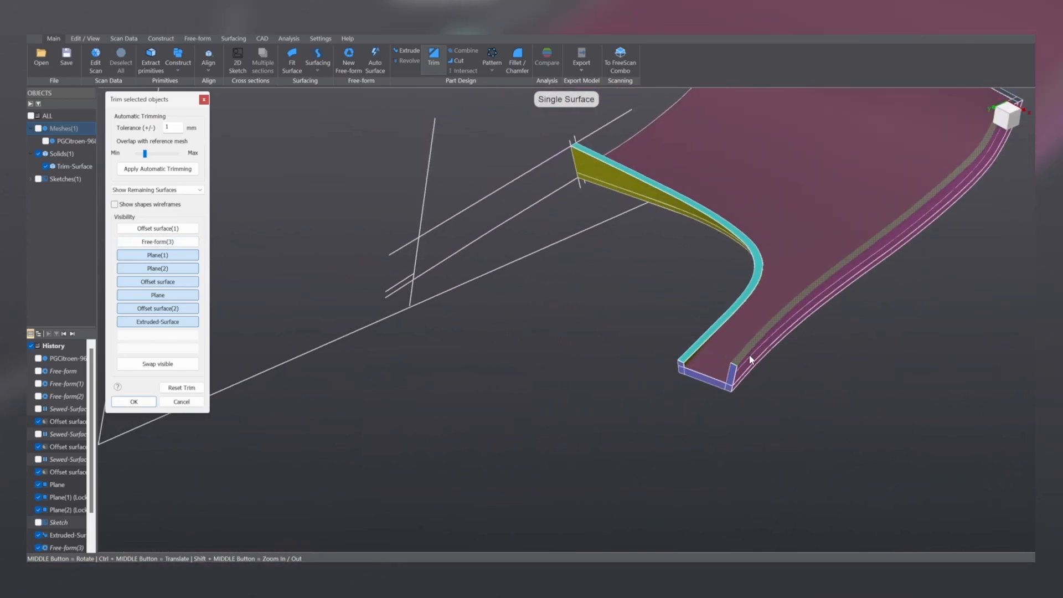
{"action": "scroll", "coordinate": [751, 359], "scroll_direction": "up", "scroll_amount": 3}
{"action": "middle_click_drag", "start_coordinate": [751, 359], "coordinate": [374, 373]}
{"action": "scroll", "coordinate": [379, 315], "scroll_direction": "up", "scroll_amount": 3}
{"action": "scroll", "coordinate": [498, 326], "scroll_direction": "down", "scroll_amount": 5}
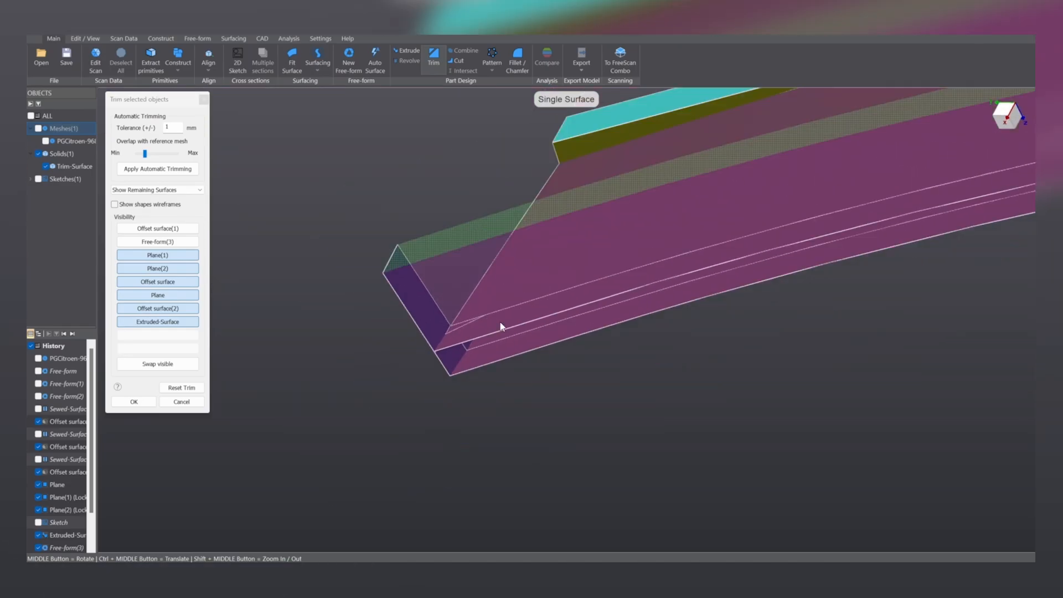
{"action": "middle_click_drag", "start_coordinate": [501, 325], "coordinate": [624, 336]}
{"action": "middle_click_drag", "start_coordinate": [448, 281], "coordinate": [327, 319], "text": "ctrl"}
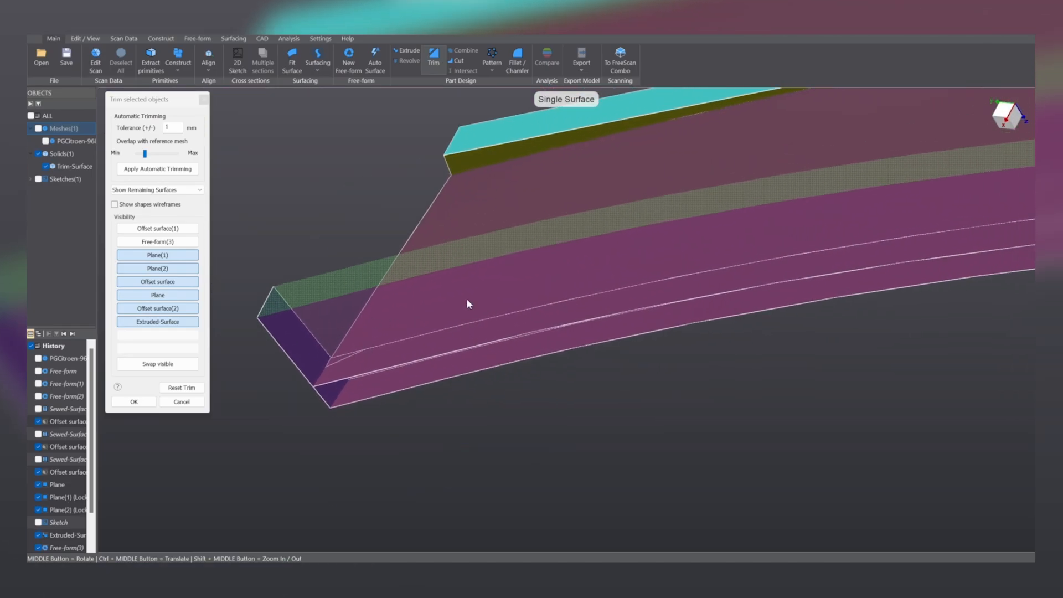
{"action": "middle_click_drag", "start_coordinate": [467, 300], "coordinate": [583, 290]}
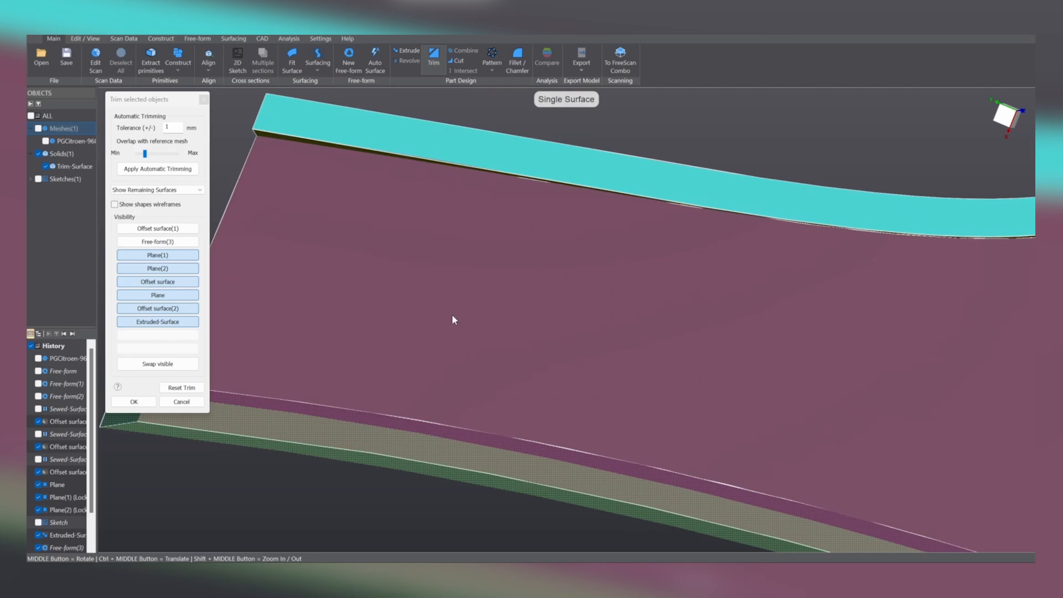
{"action": "mouse_move", "coordinate": [545, 352]}
{"action": "middle_mouse_down"}
{"action": "mouse_move", "coordinate": [532, 253]}
{"action": "mouse_move", "coordinate": [575, 254]}
{"action": "mouse_move", "coordinate": [510, 256]}
{"action": "mouse_move", "coordinate": [492, 180]}
{"action": "middle_mouse_up"}
{"action": "middle_click_drag", "start_coordinate": [488, 282], "coordinate": [467, 335], "text": "ctrl"}
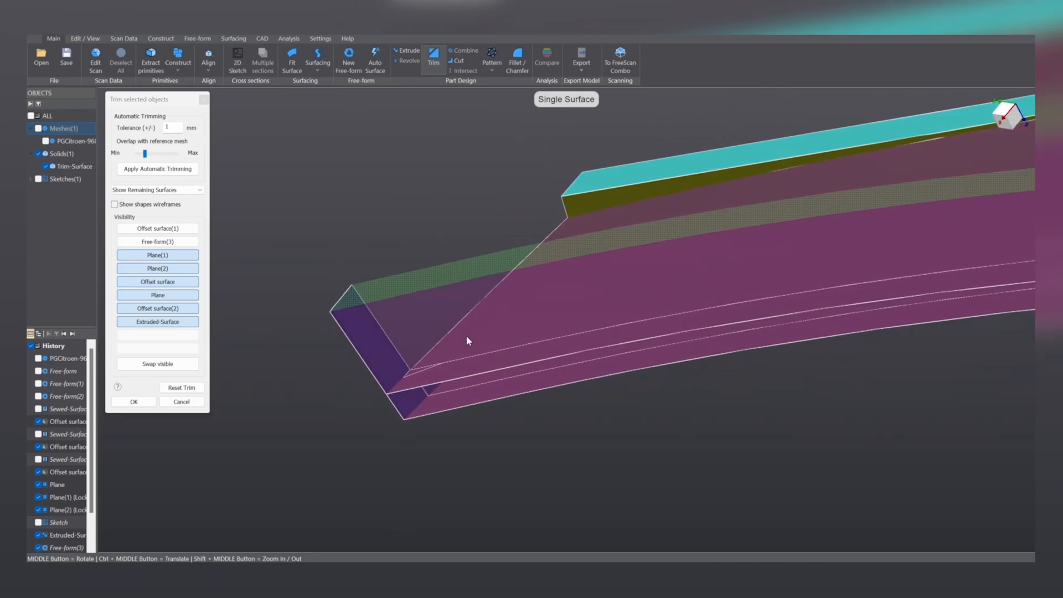
Remove the excess panel surface strip and the small sliver beside it at the base of the flange wall near the end plane.
{"action": "scroll", "coordinate": [430, 353], "scroll_direction": "up", "scroll_amount": 5}
{"action": "middle_click_drag", "start_coordinate": [385, 369], "coordinate": [478, 234], "text": "ctrl"}
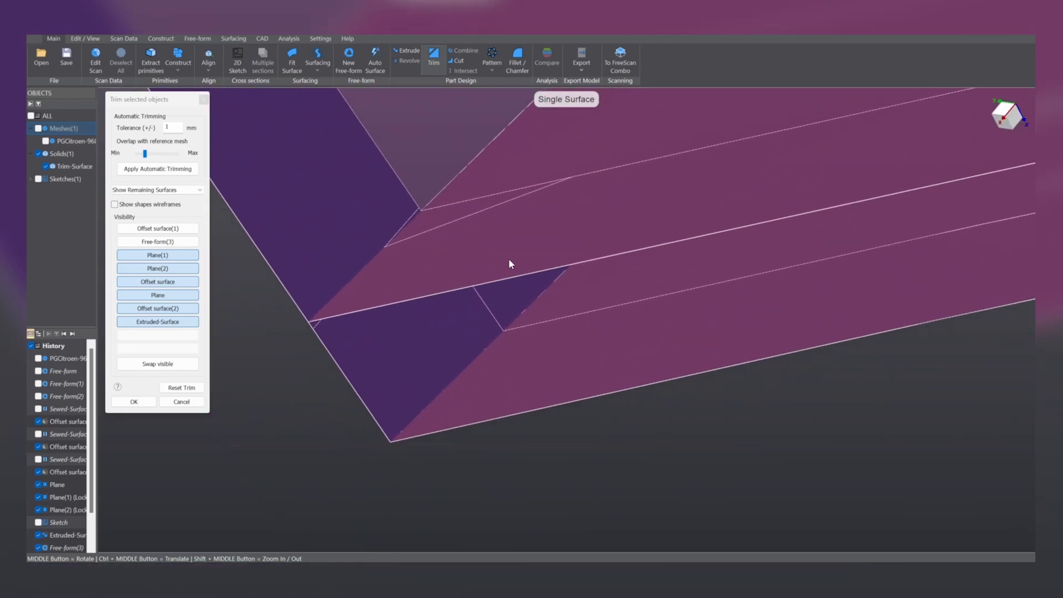
{"action": "left_click", "coordinate": [453, 255]}
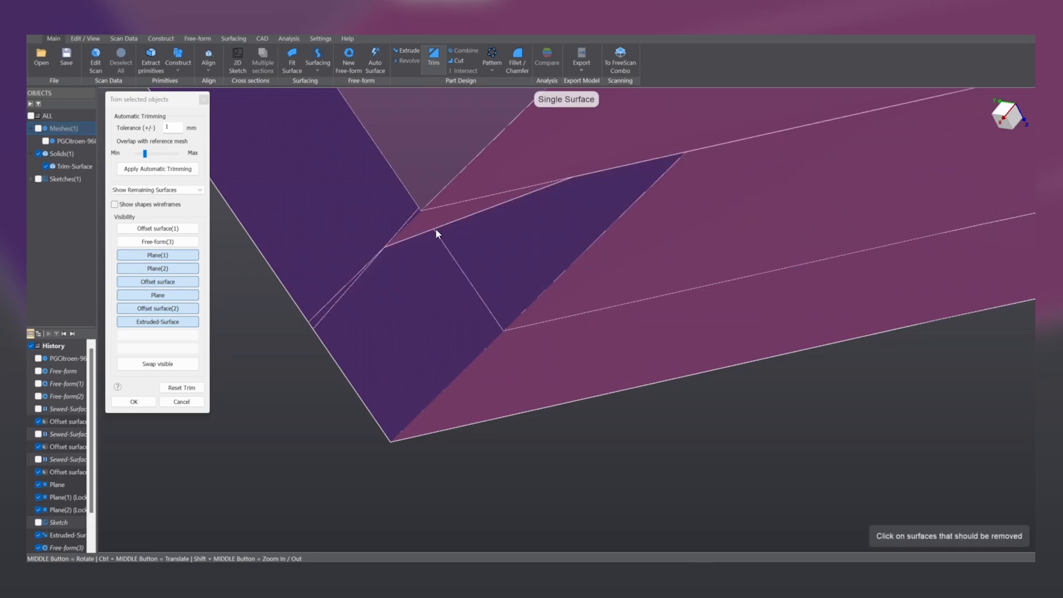
{"action": "middle_click_drag", "start_coordinate": [437, 219], "coordinate": [421, 267]}
{"action": "scroll", "coordinate": [568, 271], "scroll_direction": "down", "scroll_amount": 5}
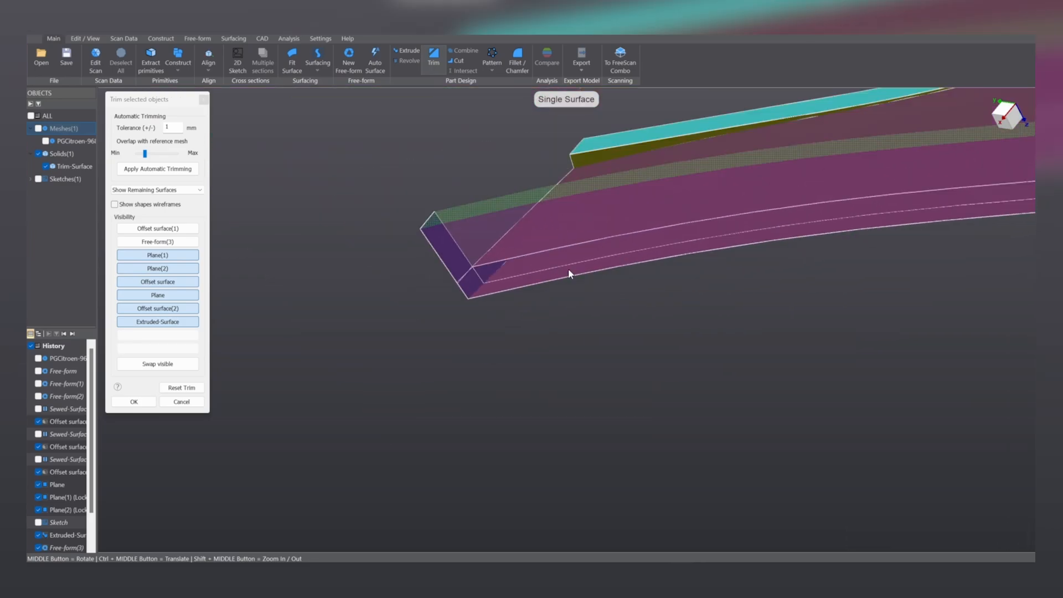
Hide Plane(1) in the trim preview and examine the flange wall and end plane for remaining excess pieces.
{"action": "middle_click_drag", "start_coordinate": [631, 275], "coordinate": [412, 290], "text": "ctrl"}
{"action": "middle_click_drag", "start_coordinate": [490, 261], "coordinate": [282, 269], "text": "ctrl"}
{"action": "middle_click_drag", "start_coordinate": [805, 230], "coordinate": [556, 315], "text": "ctrl"}
{"action": "middle_click_drag", "start_coordinate": [494, 331], "coordinate": [498, 405]}
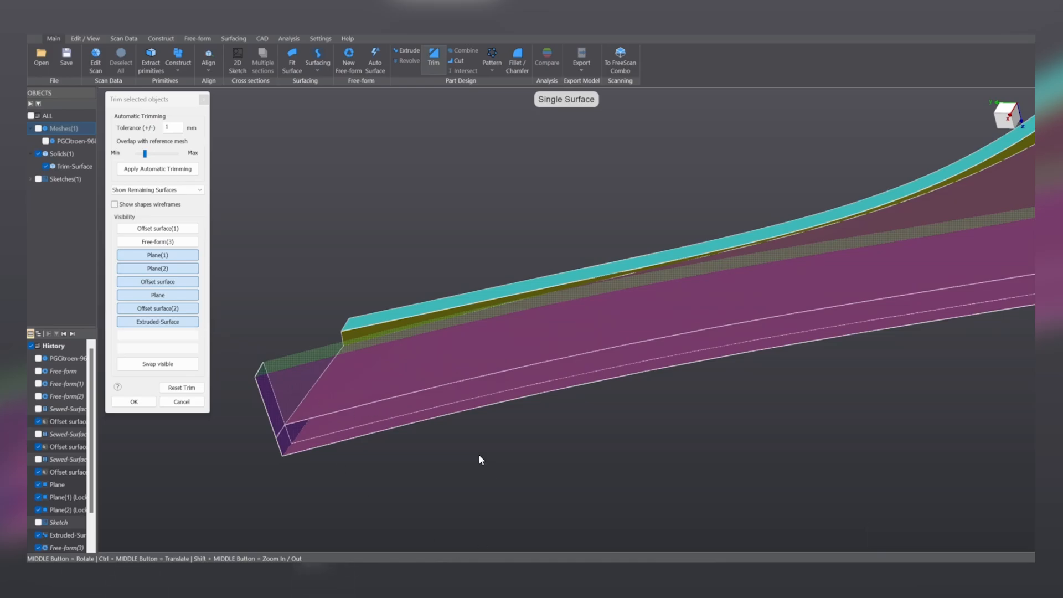
{"action": "middle_click_drag", "start_coordinate": [479, 454], "coordinate": [360, 399], "text": "ctrl"}
{"action": "left_click", "coordinate": [140, 257]}
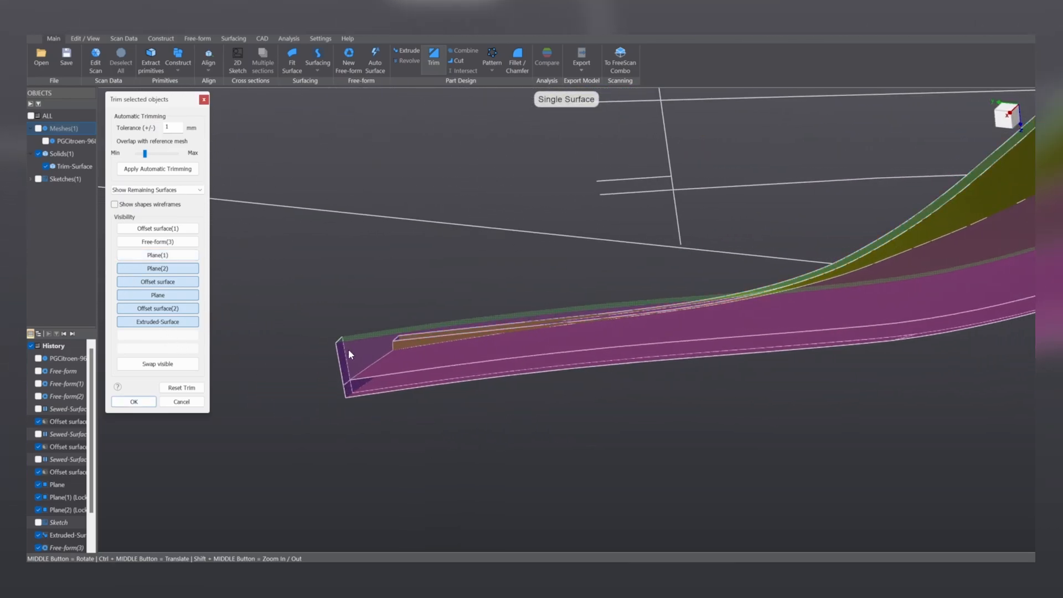
{"action": "middle_click_drag", "start_coordinate": [349, 351], "coordinate": [639, 443]}
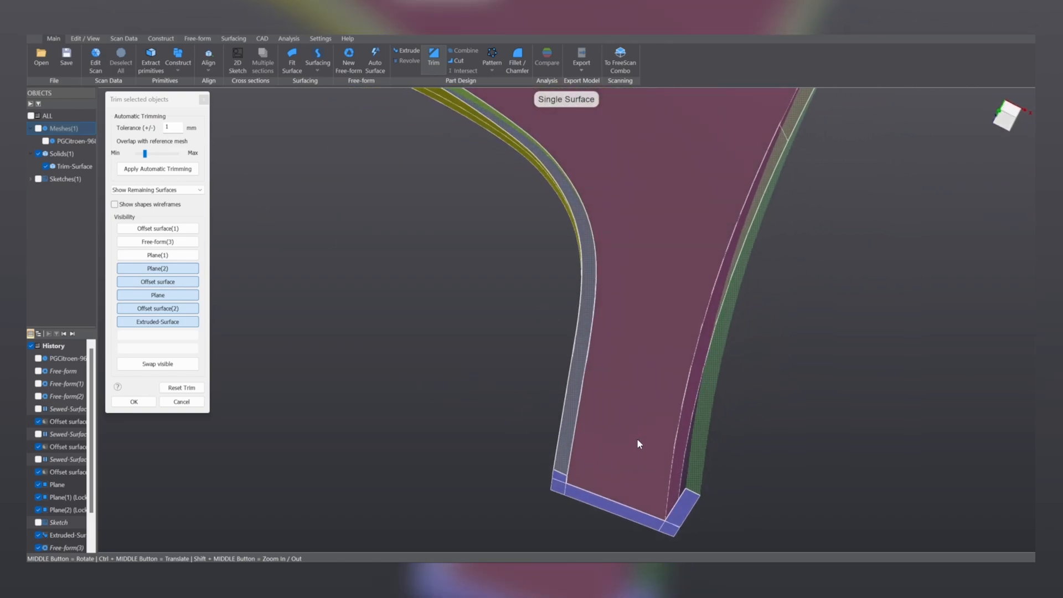
{"action": "middle_click_drag", "start_coordinate": [526, 335], "coordinate": [622, 357], "text": "ctrl"}
{"action": "scroll", "coordinate": [576, 396], "scroll_direction": "down", "scroll_amount": 5}
{"action": "scroll", "coordinate": [574, 378], "scroll_direction": "up", "scroll_amount": 4}
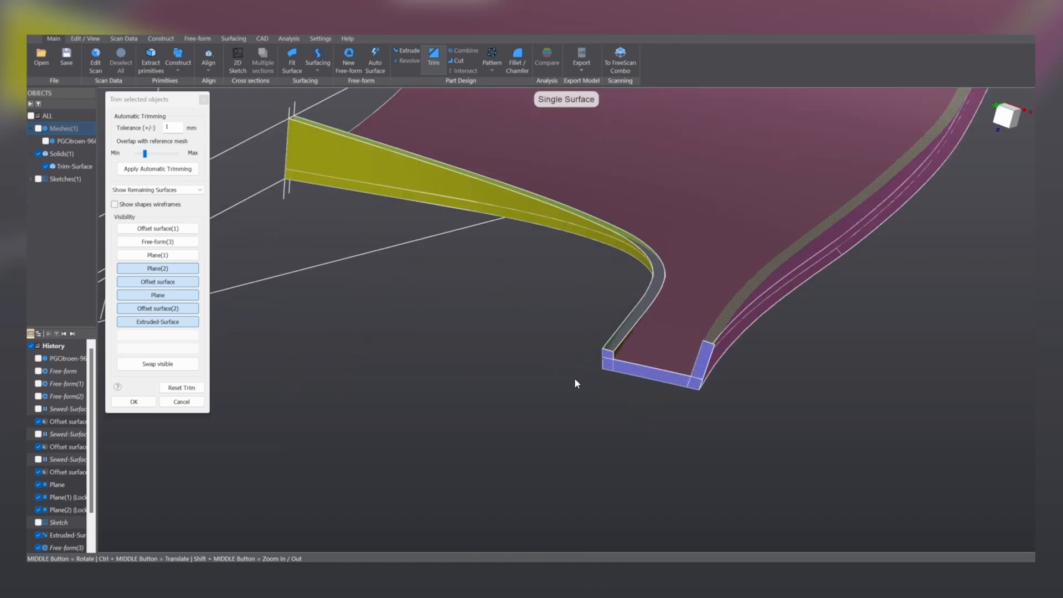
Hide Offset surface in the trim preview and examine the inner flange wall from both ends.
{"action": "left_click", "coordinate": [160, 282]}
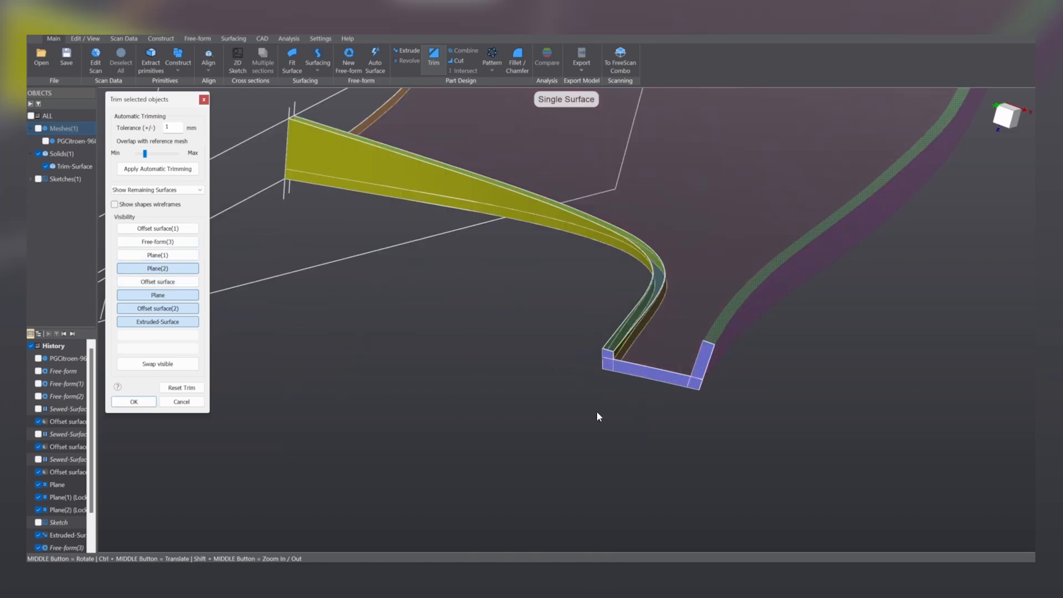
{"action": "middle_click_drag", "start_coordinate": [597, 411], "coordinate": [465, 443]}
{"action": "scroll", "coordinate": [572, 350], "scroll_direction": "up", "scroll_amount": 4}
{"action": "middle_click_drag", "start_coordinate": [572, 350], "coordinate": [404, 323]}
{"action": "scroll", "coordinate": [368, 378], "scroll_direction": "down", "scroll_amount": 6}
{"action": "middle_click_drag", "start_coordinate": [368, 378], "coordinate": [879, 420]}
{"action": "scroll", "coordinate": [574, 309], "scroll_direction": "up", "scroll_amount": 5}
{"action": "middle_click_drag", "start_coordinate": [575, 309], "coordinate": [531, 408]}
{"action": "scroll", "coordinate": [557, 351], "scroll_direction": "up", "scroll_amount": 6}
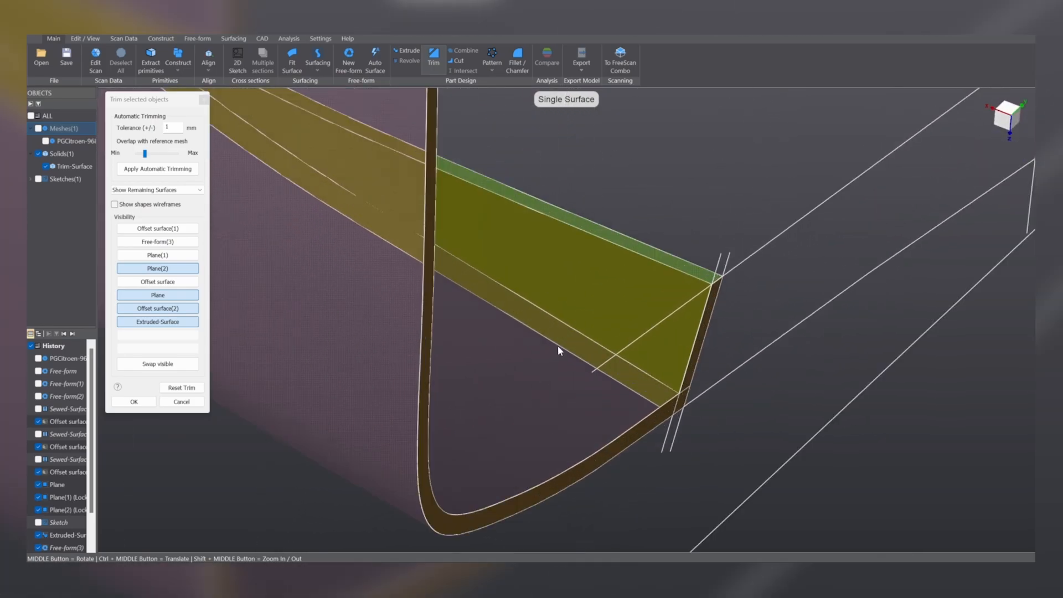
Examine the corner where the yellow flange wall meets the border strip of Plane for excess pieces.
{"action": "middle_click_drag", "start_coordinate": [621, 360], "coordinate": [608, 339]}
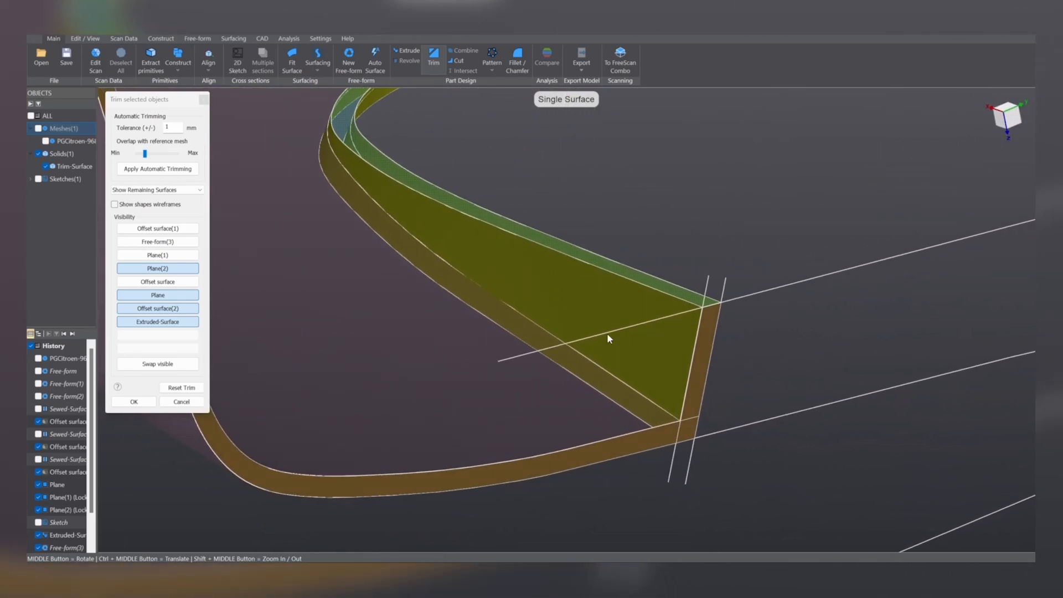
{"action": "middle_click_drag", "start_coordinate": [381, 273], "coordinate": [541, 176]}
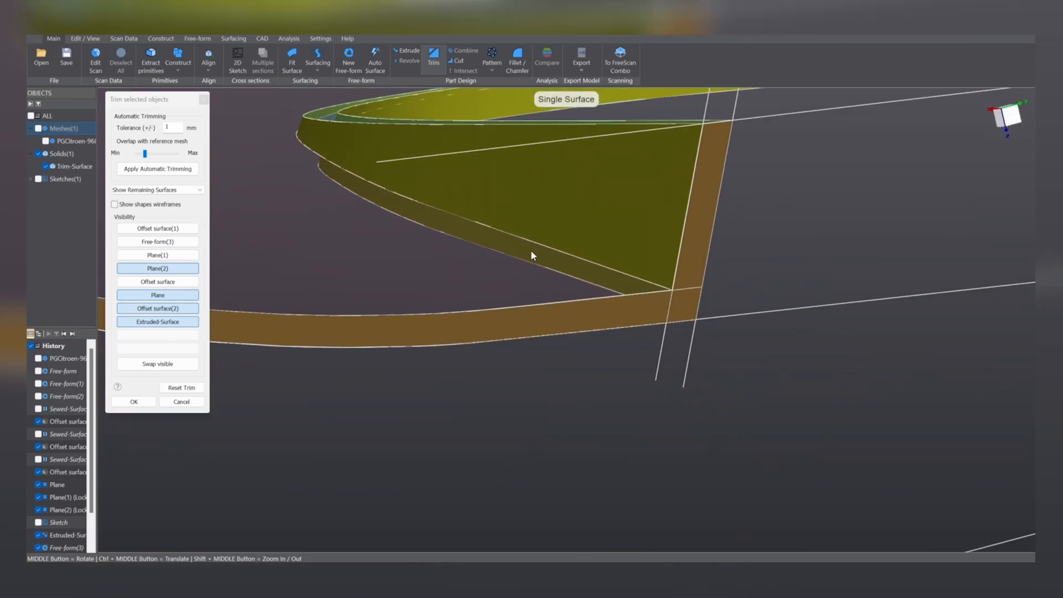
{"action": "mouse_move", "coordinate": [525, 257]}
{"action": "middle_mouse_down"}
{"action": "mouse_move", "coordinate": [478, 247]}
{"action": "mouse_move", "coordinate": [525, 288]}
{"action": "mouse_move", "coordinate": [592, 389]}
{"action": "mouse_move", "coordinate": [474, 398]}
{"action": "mouse_move", "coordinate": [489, 361]}
{"action": "mouse_move", "coordinate": [539, 393]}
{"action": "mouse_move", "coordinate": [696, 358]}
{"action": "mouse_move", "coordinate": [618, 368]}
{"action": "mouse_move", "coordinate": [615, 441]}
{"action": "mouse_move", "coordinate": [574, 369]}
{"action": "middle_mouse_up"}
{"action": "scroll", "coordinate": [540, 380], "scroll_direction": "down", "scroll_amount": 5}
{"action": "scroll", "coordinate": [451, 283], "scroll_direction": "up", "scroll_amount": 5}
{"action": "middle_click_drag", "start_coordinate": [451, 284], "coordinate": [504, 297]}
{"action": "scroll", "coordinate": [598, 360], "scroll_direction": "down", "scroll_amount": 5}
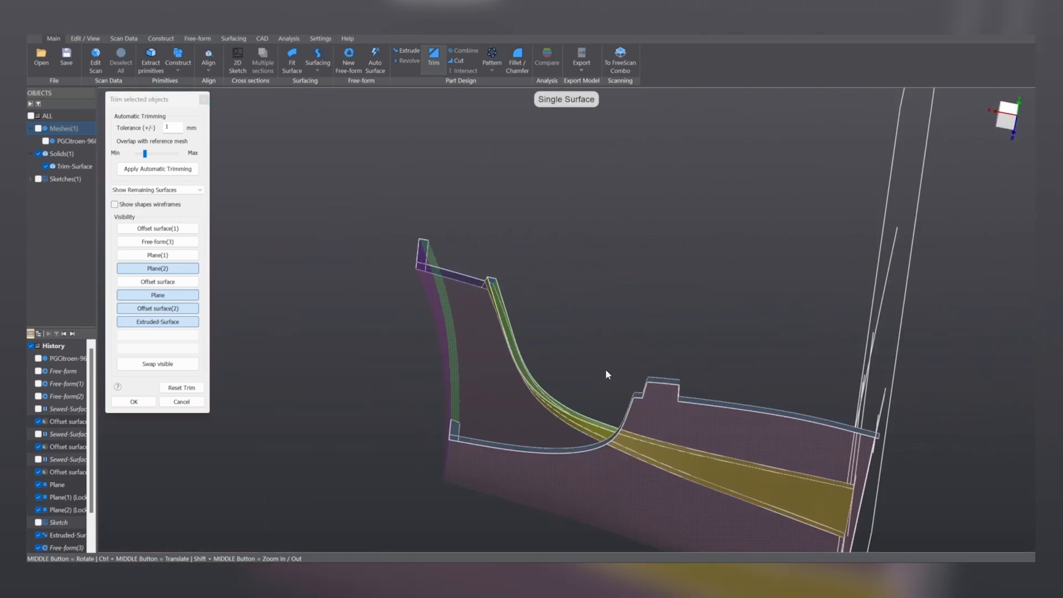
Hide Plane and Offset surface(2) in the trim preview and examine the corners of the end plane.
{"action": "middle_click_drag", "start_coordinate": [606, 371], "coordinate": [233, 318]}
{"action": "left_click", "coordinate": [181, 295]}
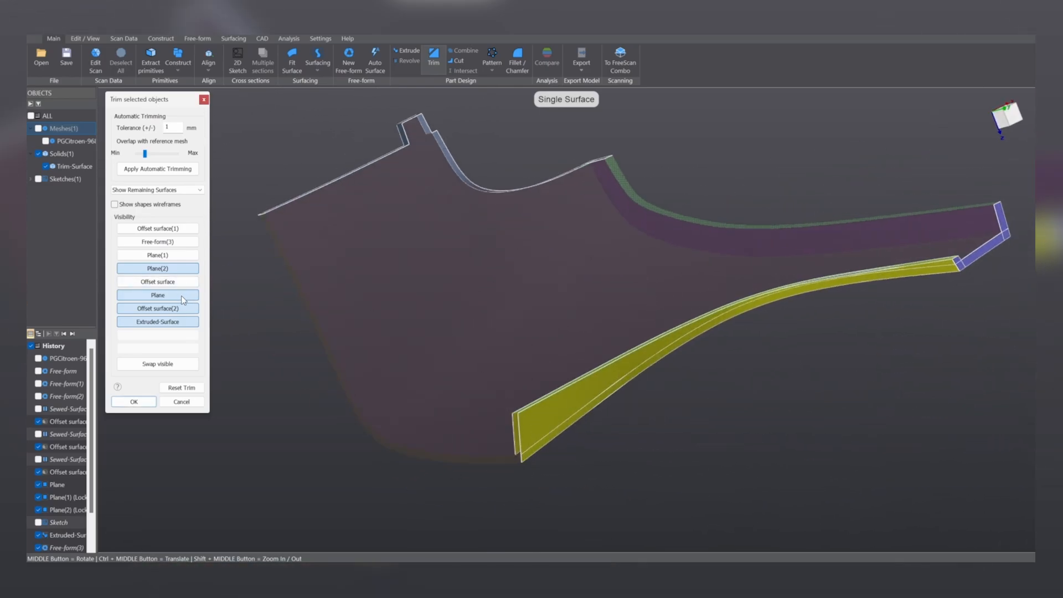
{"action": "middle_click_drag", "start_coordinate": [414, 417], "coordinate": [633, 363]}
{"action": "left_click", "coordinate": [161, 313]}
{"action": "scroll", "coordinate": [460, 150], "scroll_direction": "up", "scroll_amount": 10}
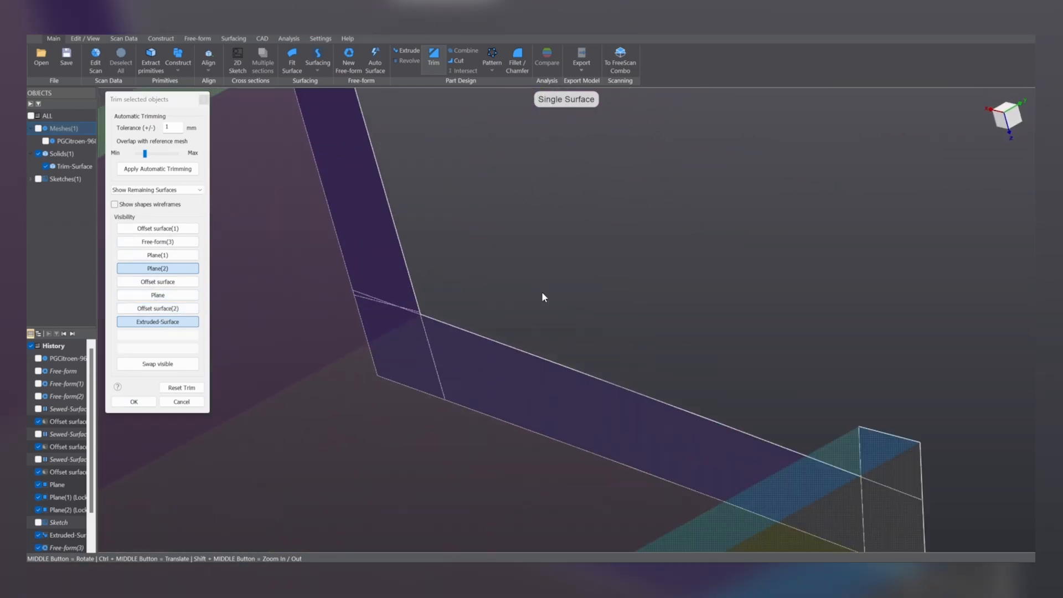
{"action": "middle_click_drag", "start_coordinate": [541, 294], "coordinate": [451, 64], "text": "ctrl"}
{"action": "scroll", "coordinate": [512, 216], "scroll_direction": "down", "scroll_amount": 3}
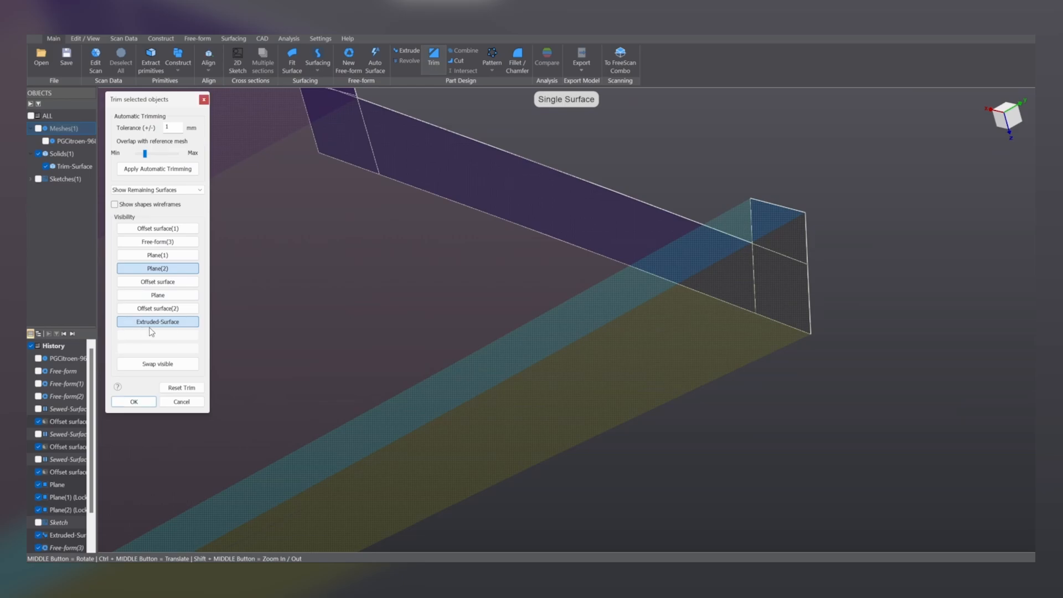
Hide Extruded-Surface, show Offset surface(1), and examine the lower edge of the outer flange wall beside the end plane.
{"action": "scroll", "coordinate": [273, 344], "scroll_direction": "down", "scroll_amount": 10}
{"action": "middle_click_drag", "start_coordinate": [474, 378], "coordinate": [750, 431]}
{"action": "middle_click_drag", "start_coordinate": [631, 396], "coordinate": [574, 384], "text": "ctrl"}
{"action": "left_click", "coordinate": [164, 227]}
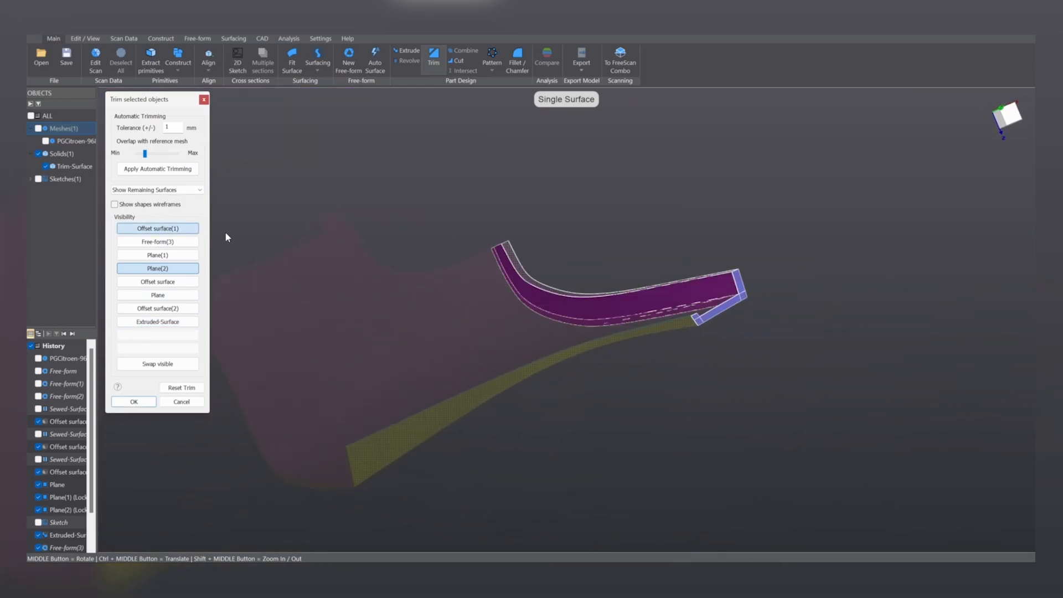
{"action": "middle_click_drag", "start_coordinate": [696, 284], "coordinate": [626, 341]}
{"action": "scroll", "coordinate": [684, 308], "scroll_direction": "up", "scroll_amount": 5}
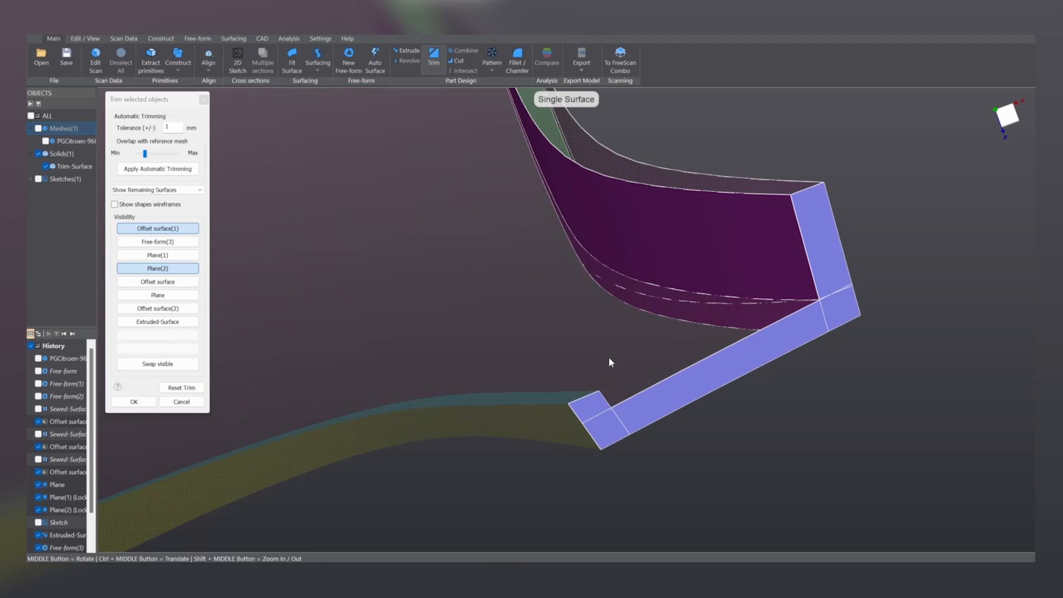
{"action": "middle_click_drag", "start_coordinate": [582, 208], "coordinate": [668, 208]}
{"action": "scroll", "coordinate": [685, 300], "scroll_direction": "up", "scroll_amount": 4}
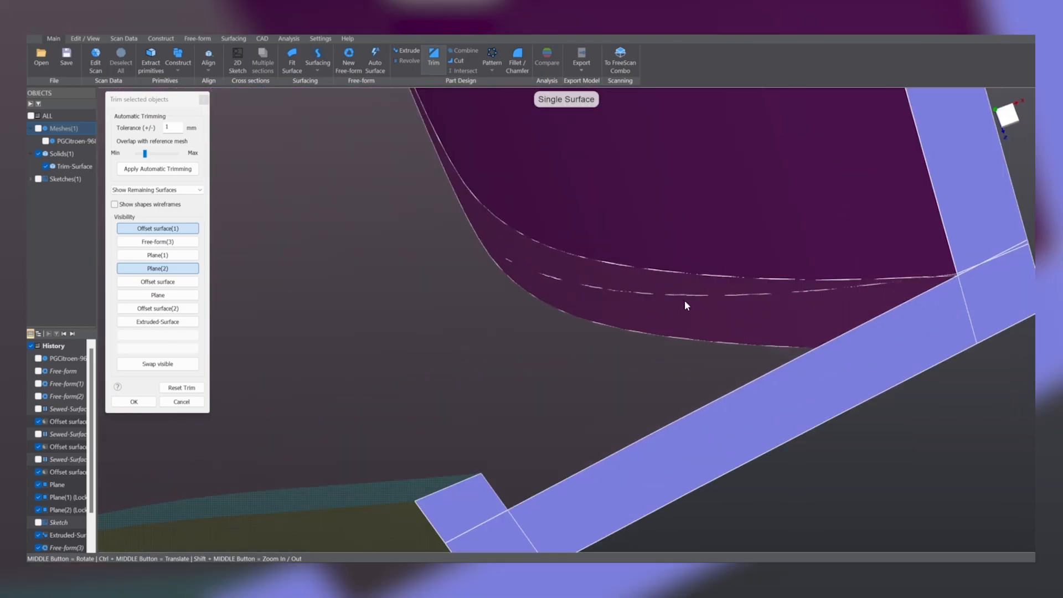
{"action": "middle_click_drag", "start_coordinate": [528, 248], "coordinate": [545, 265]}
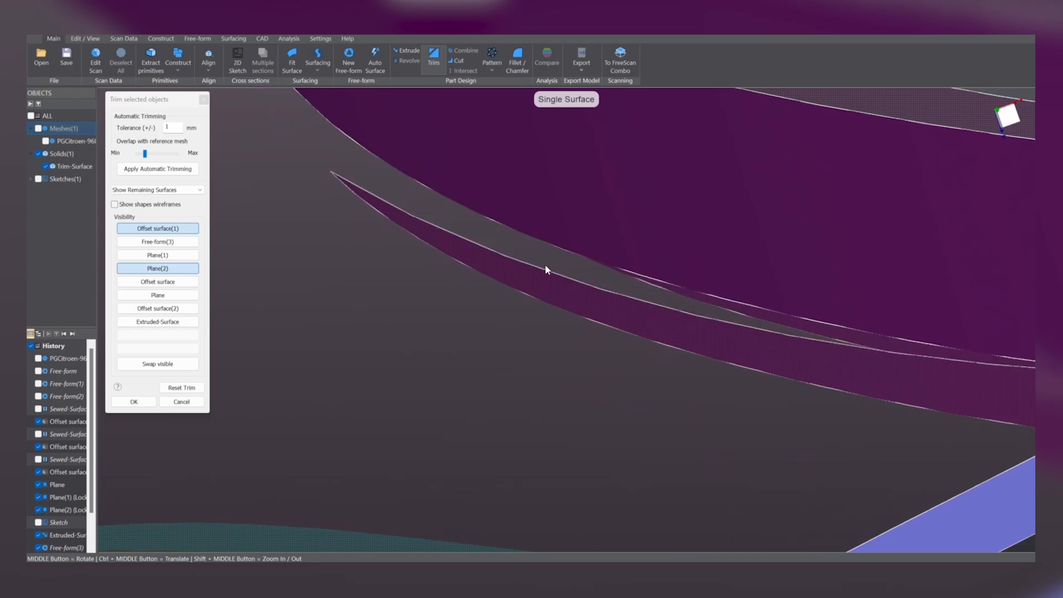
{"action": "scroll", "coordinate": [559, 287], "scroll_direction": "down", "scroll_amount": 5}
{"action": "middle_click_drag", "start_coordinate": [576, 297], "coordinate": [548, 303]}
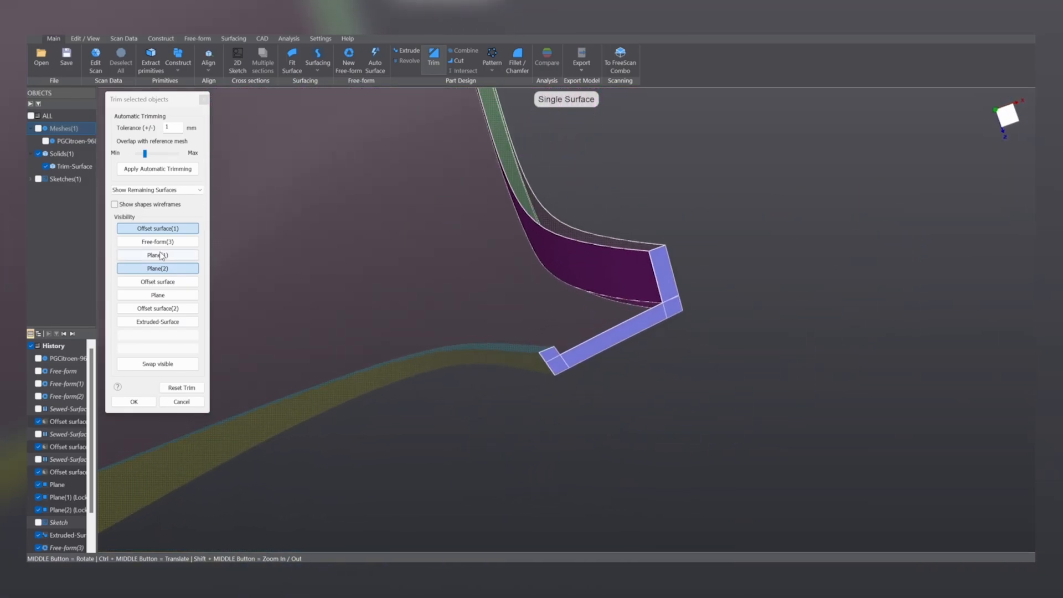
Show Free-form(3) and Plane(1) again in the trim preview and inspect the outer flange.
{"action": "left_click", "coordinate": [165, 244]}
{"action": "middle_click_drag", "start_coordinate": [310, 232], "coordinate": [558, 354]}
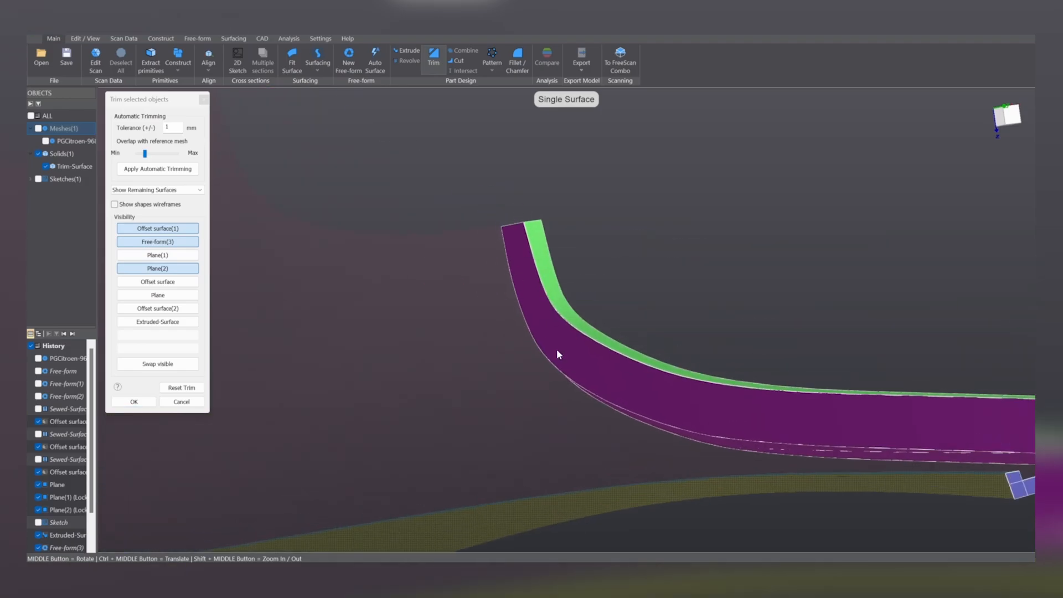
{"action": "scroll", "coordinate": [705, 353], "scroll_direction": "up", "scroll_amount": 3}
{"action": "middle_click_drag", "start_coordinate": [705, 352], "coordinate": [546, 350]}
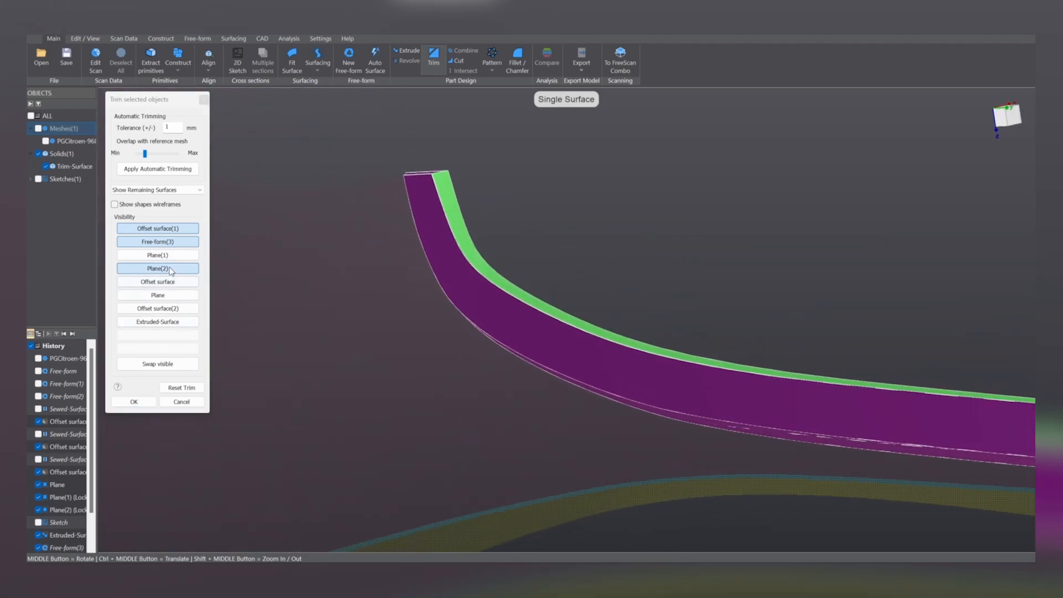
{"action": "left_click", "coordinate": [149, 255]}
{"action": "middle_click_drag", "start_coordinate": [387, 277], "coordinate": [775, 260]}
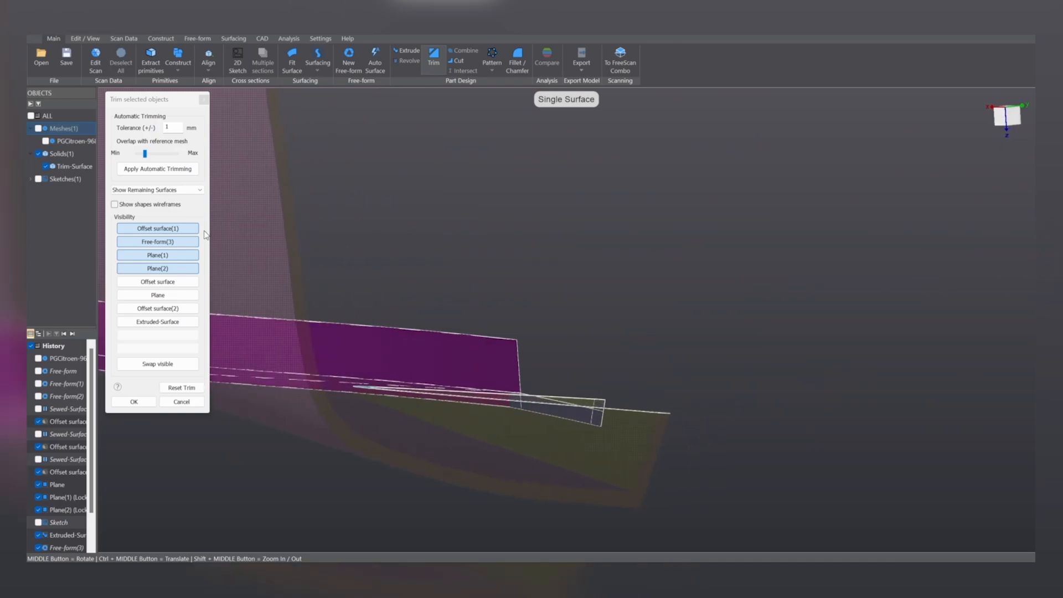
Show Offset surface again in the trim preview and examine its outer corner near the inner flange wall.
{"action": "left_click", "coordinate": [176, 283]}
{"action": "middle_click_drag", "start_coordinate": [584, 348], "coordinate": [534, 365]}
{"action": "scroll", "coordinate": [622, 325], "scroll_direction": "up", "scroll_amount": 6}
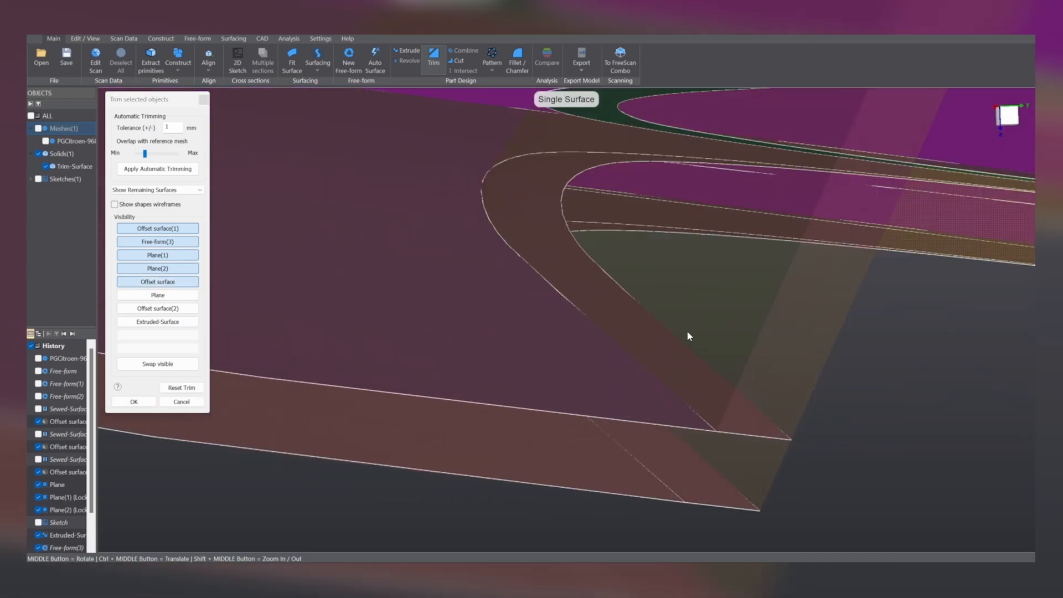
{"action": "middle_click_drag", "start_coordinate": [687, 330], "coordinate": [511, 306]}
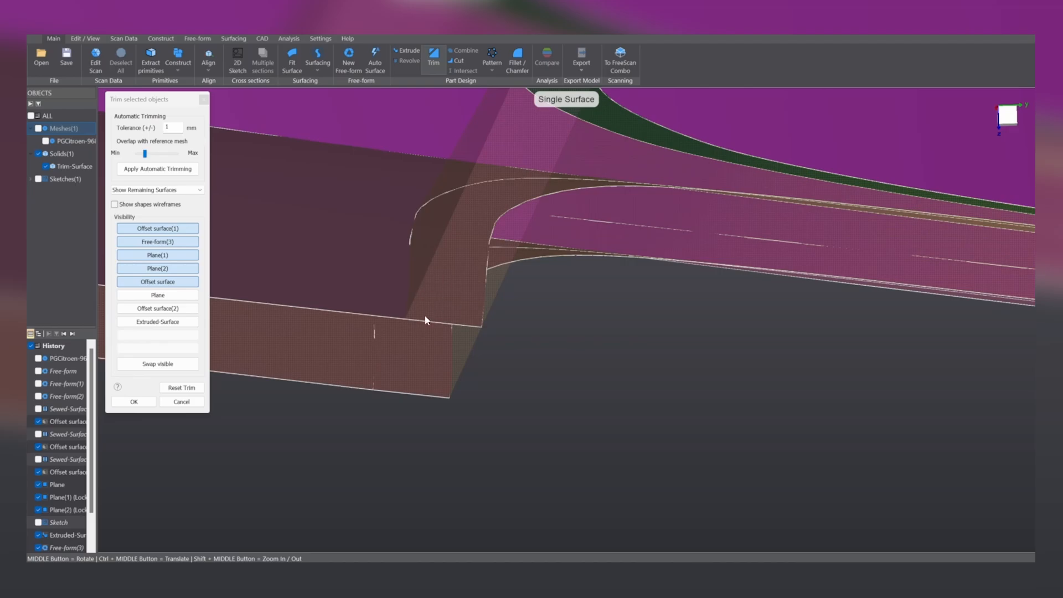
{"action": "middle_click_drag", "start_coordinate": [434, 310], "coordinate": [577, 316]}
Show Plane, Offset surface(2) and Extruded-Surface again so that the trim preview includes all surfaces.
{"action": "left_click", "coordinate": [142, 296]}
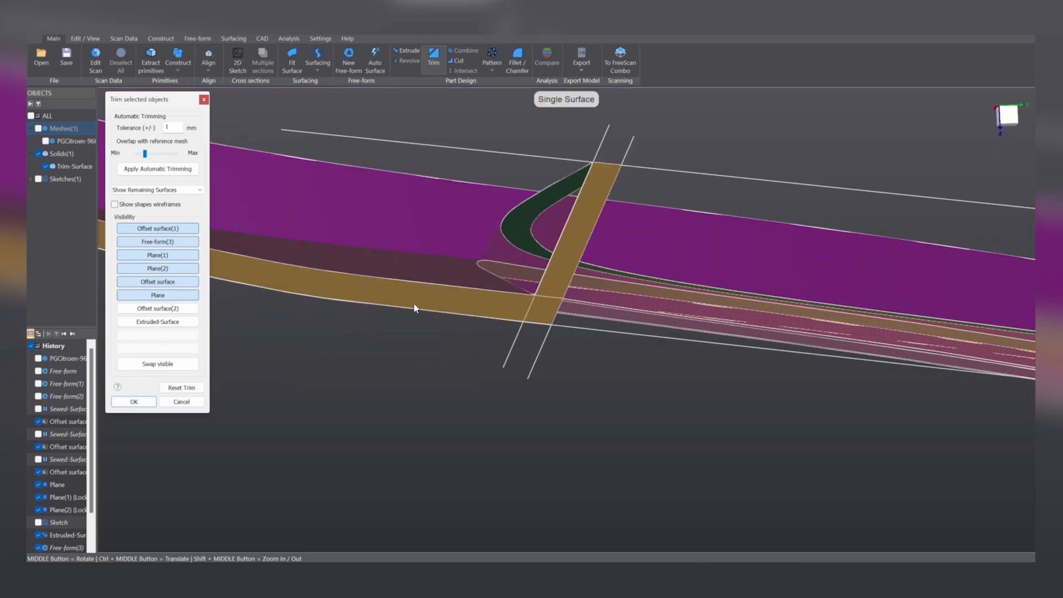
{"action": "middle_click_drag", "start_coordinate": [416, 308], "coordinate": [758, 270]}
{"action": "left_click", "coordinate": [194, 309]}
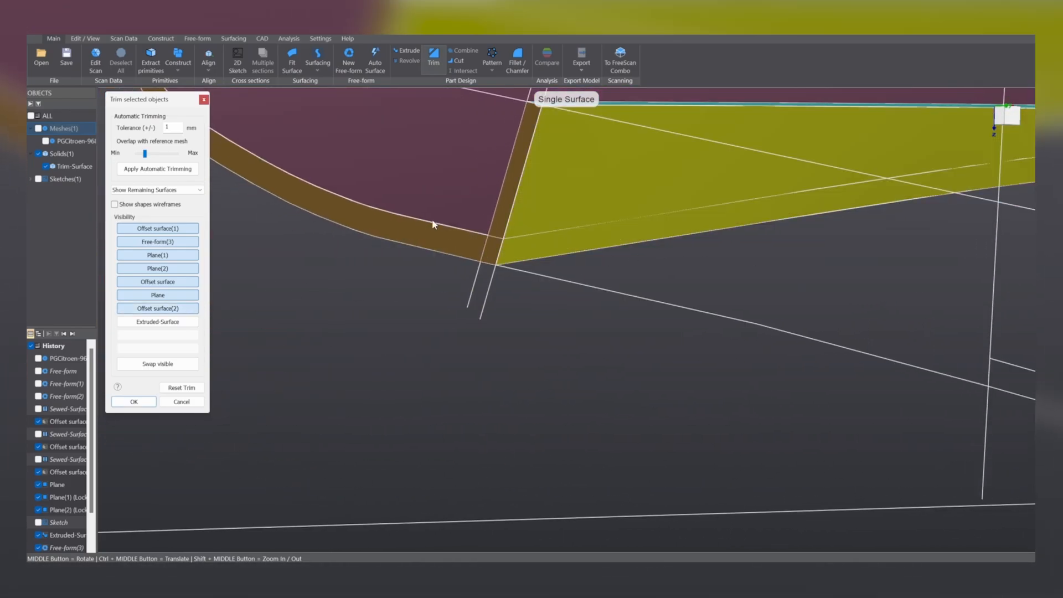
{"action": "middle_click_drag", "start_coordinate": [434, 223], "coordinate": [439, 288]}
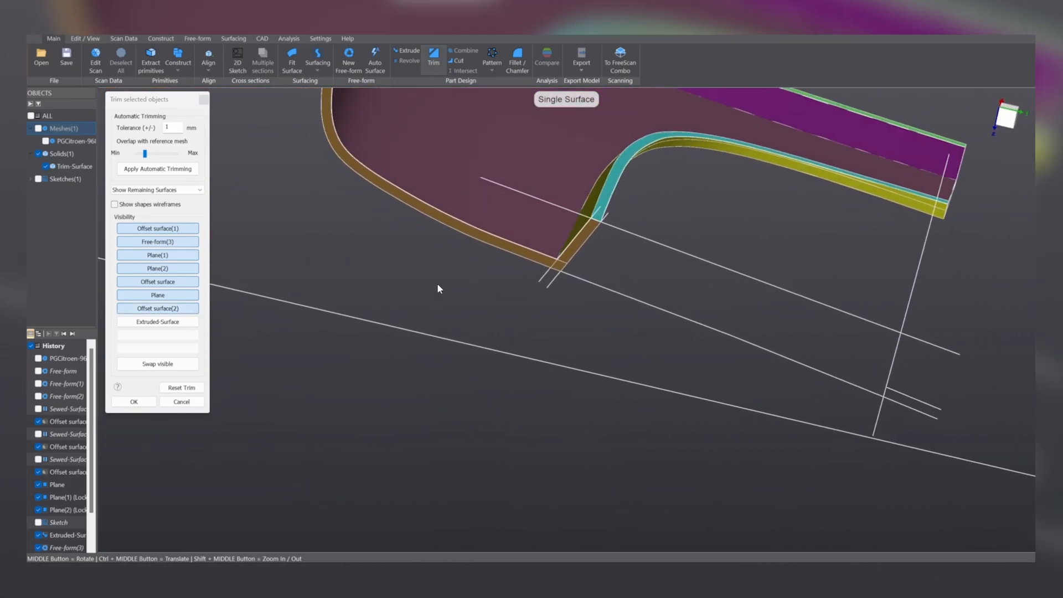
{"action": "scroll", "coordinate": [502, 295], "scroll_direction": "down", "scroll_amount": 3}
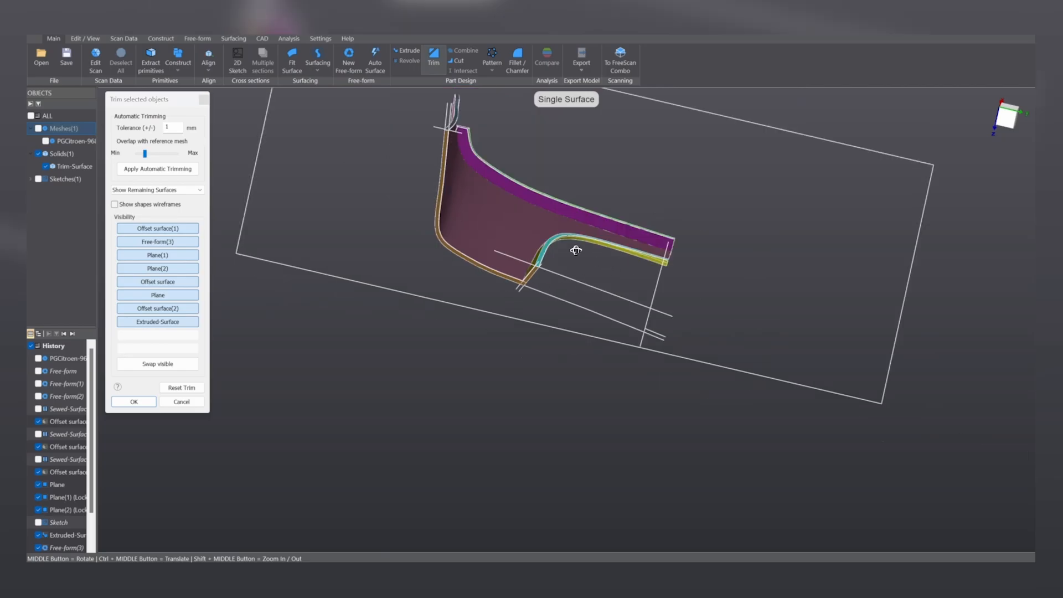
Examine the notched edge strip of Extruded-Surface and its corners with Plane and the outer flange.
{"action": "middle_click_drag", "start_coordinate": [576, 250], "coordinate": [479, 242]}
{"action": "scroll", "coordinate": [460, 169], "scroll_direction": "up", "scroll_amount": 7}
{"action": "middle_click_drag", "start_coordinate": [689, 335], "coordinate": [562, 316], "text": "ctrl"}
{"action": "scroll", "coordinate": [627, 381], "scroll_direction": "up", "scroll_amount": 4}
{"action": "scroll", "coordinate": [642, 388], "scroll_direction": "down", "scroll_amount": 4}
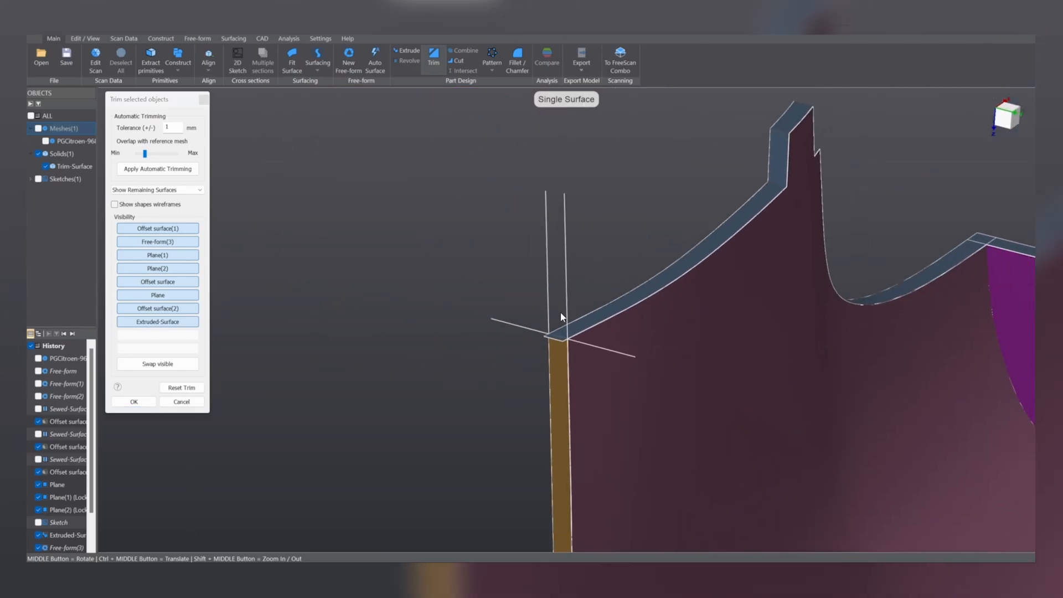
{"action": "scroll", "coordinate": [556, 343], "scroll_direction": "up", "scroll_amount": 3}
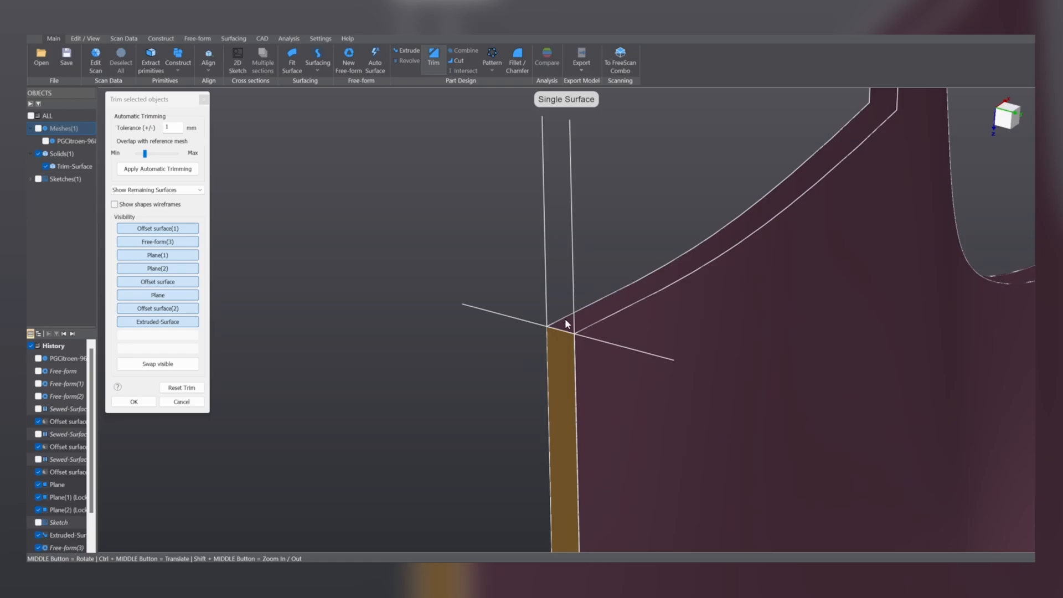
{"action": "left_click", "coordinate": [566, 319]}
{"action": "scroll", "coordinate": [503, 314], "scroll_direction": "down", "scroll_amount": 3}
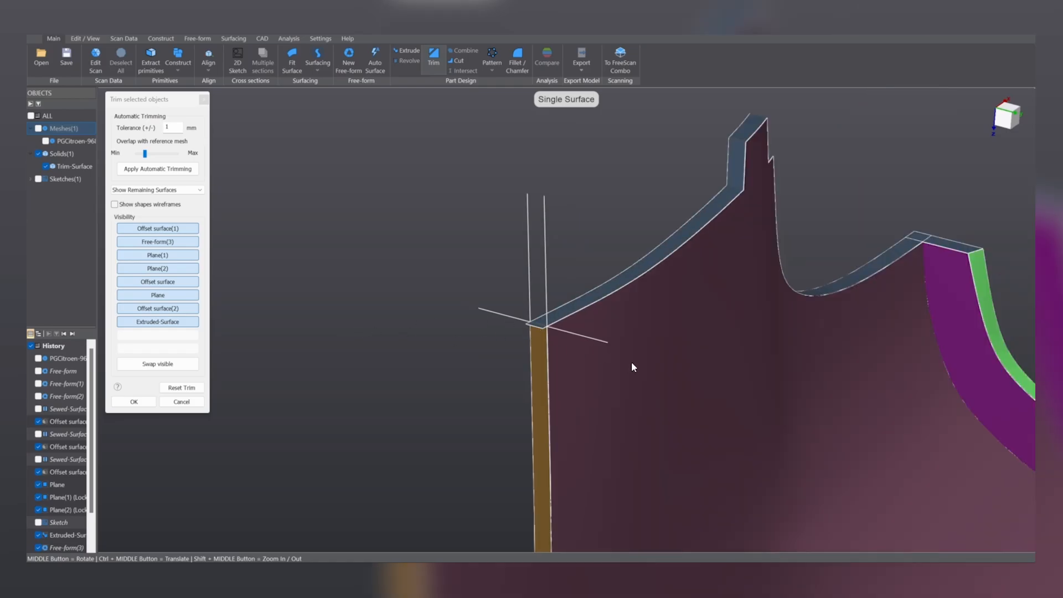
{"action": "middle_click_drag", "start_coordinate": [627, 346], "coordinate": [437, 250], "text": "ctrl"}
{"action": "scroll", "coordinate": [451, 236], "scroll_direction": "down", "scroll_amount": 5}
{"action": "middle_click_drag", "start_coordinate": [513, 267], "coordinate": [496, 510], "text": "ctrl"}
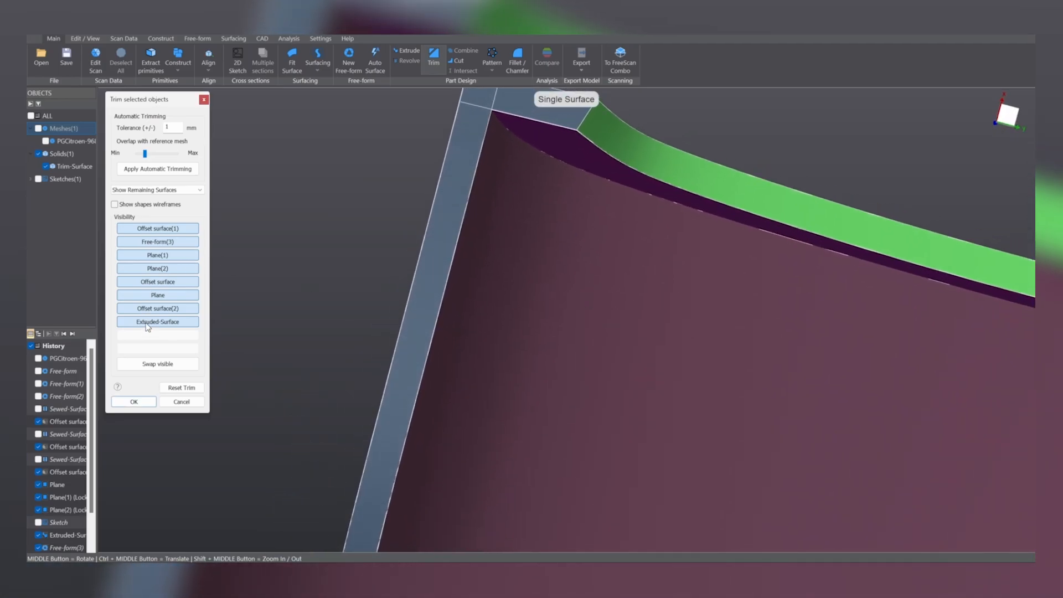
Check the flange corner with Extruded-Surface hidden, then show that surface again and apply the trim.
{"action": "left_click", "coordinate": [146, 324]}
{"action": "scroll", "coordinate": [479, 213], "scroll_direction": "down", "scroll_amount": 4}
{"action": "middle_click_drag", "start_coordinate": [480, 213], "coordinate": [549, 381], "text": "ctrl"}
{"action": "scroll", "coordinate": [500, 295], "scroll_direction": "up", "scroll_amount": 5}
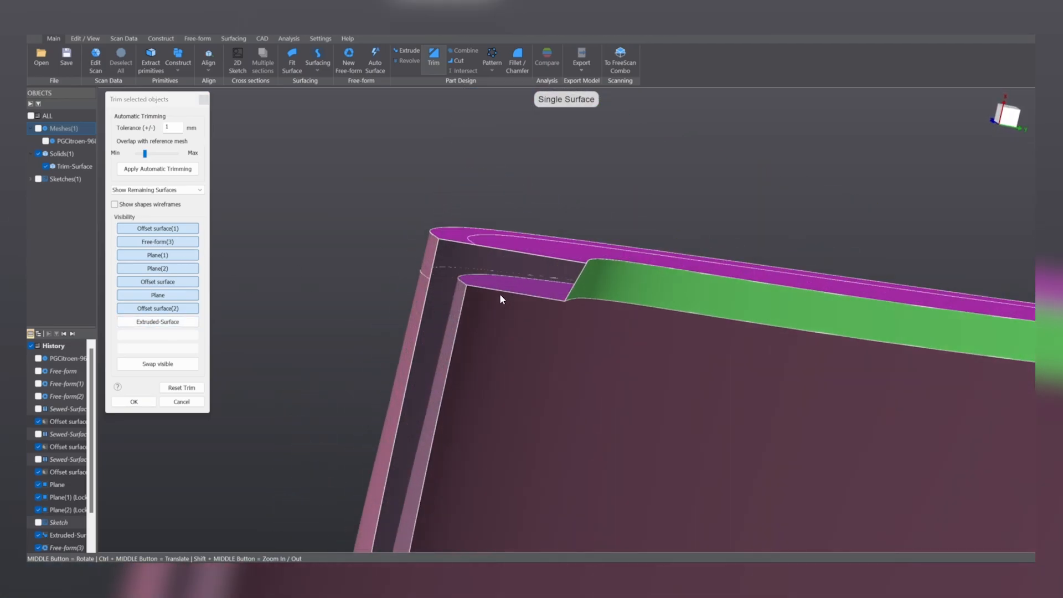
{"action": "scroll", "coordinate": [500, 299], "scroll_direction": "down", "scroll_amount": 3}
{"action": "middle_click_drag", "start_coordinate": [507, 280], "coordinate": [410, 277]}
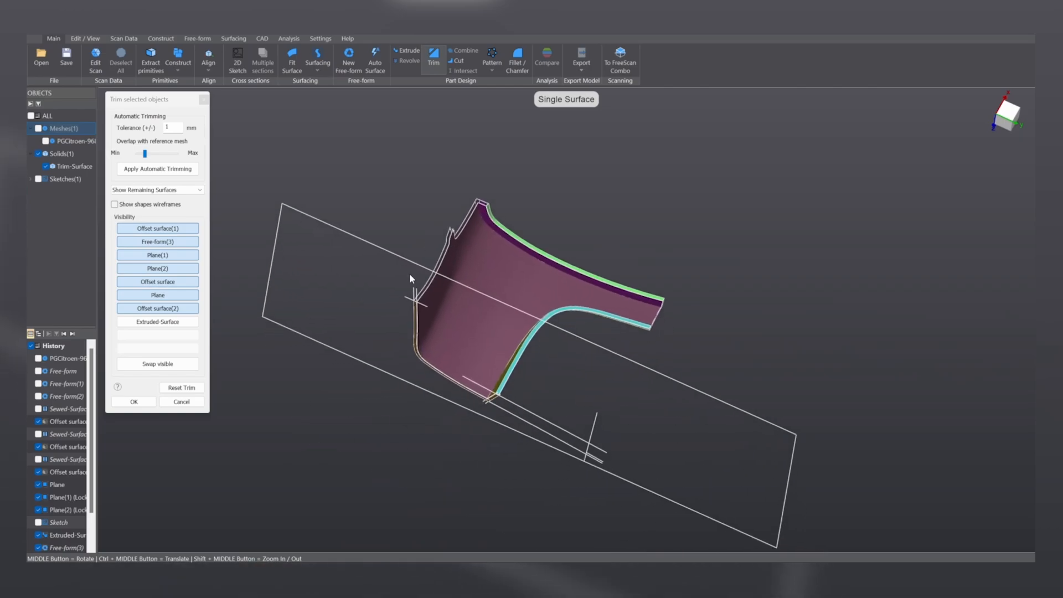
{"action": "left_click", "coordinate": [138, 323]}
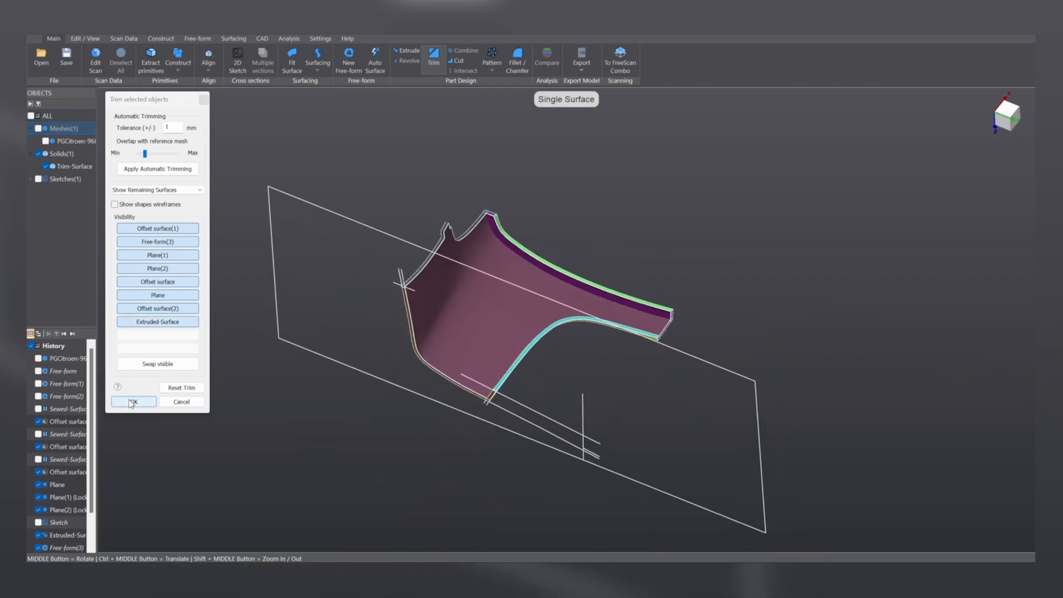
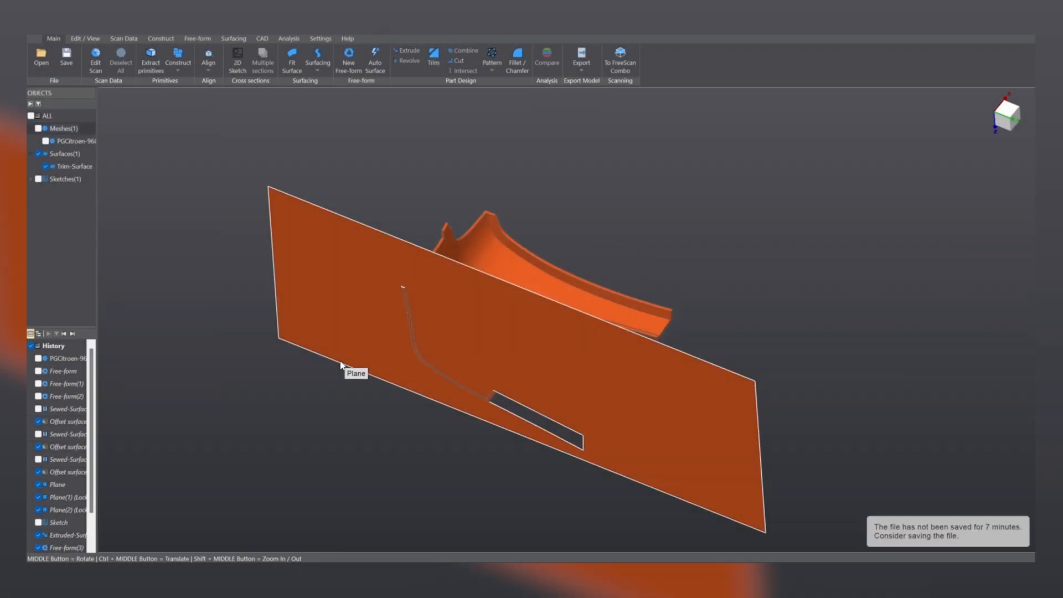
Inspect the trimmed result around the large leftover plane and the small end face of the panel edge.
{"action": "middle_click_drag", "start_coordinate": [520, 290], "coordinate": [558, 425]}
{"action": "scroll", "coordinate": [446, 317], "scroll_direction": "up", "scroll_amount": 5}
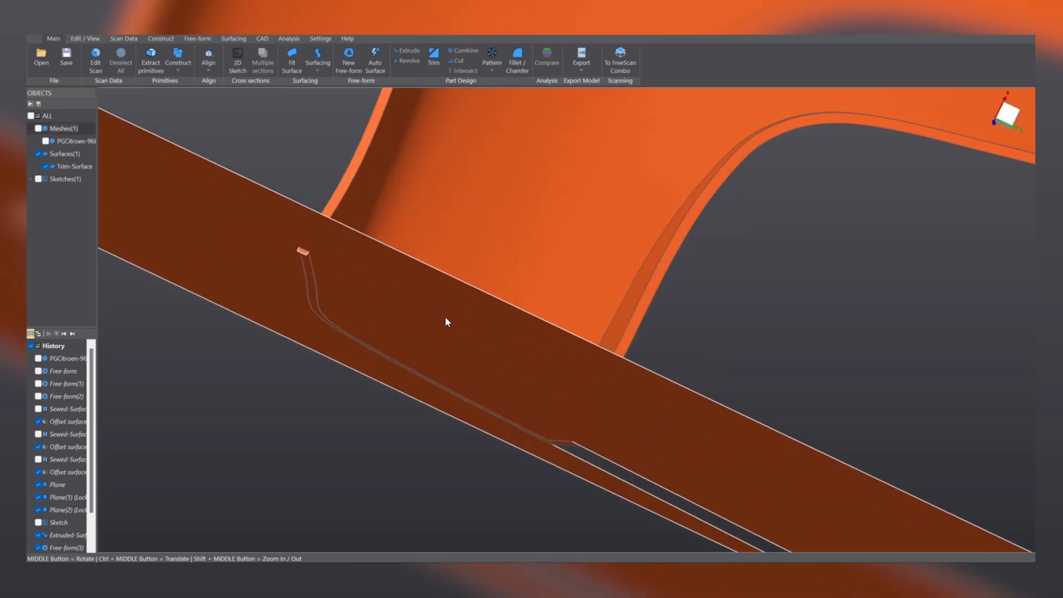
{"action": "middle_click_drag", "start_coordinate": [447, 321], "coordinate": [303, 176]}
{"action": "middle_click_drag", "start_coordinate": [337, 267], "coordinate": [322, 162]}
{"action": "scroll", "coordinate": [469, 292], "scroll_direction": "down", "scroll_amount": 5}
{"action": "mouse_move", "coordinate": [530, 333]}
{"action": "middle_mouse_down"}
{"action": "mouse_move", "coordinate": [511, 345]}
{"action": "mouse_move", "coordinate": [380, 356]}
{"action": "mouse_move", "coordinate": [534, 332]}
{"action": "middle_mouse_up"}
{"action": "scroll", "coordinate": [390, 294], "scroll_direction": "up", "scroll_amount": 8}
{"action": "middle_click_drag", "start_coordinate": [360, 253], "coordinate": [449, 322]}
Select the small end face and the large leftover plane to identify which source surfaces they belong to.
{"action": "left_click", "coordinate": [466, 300]}
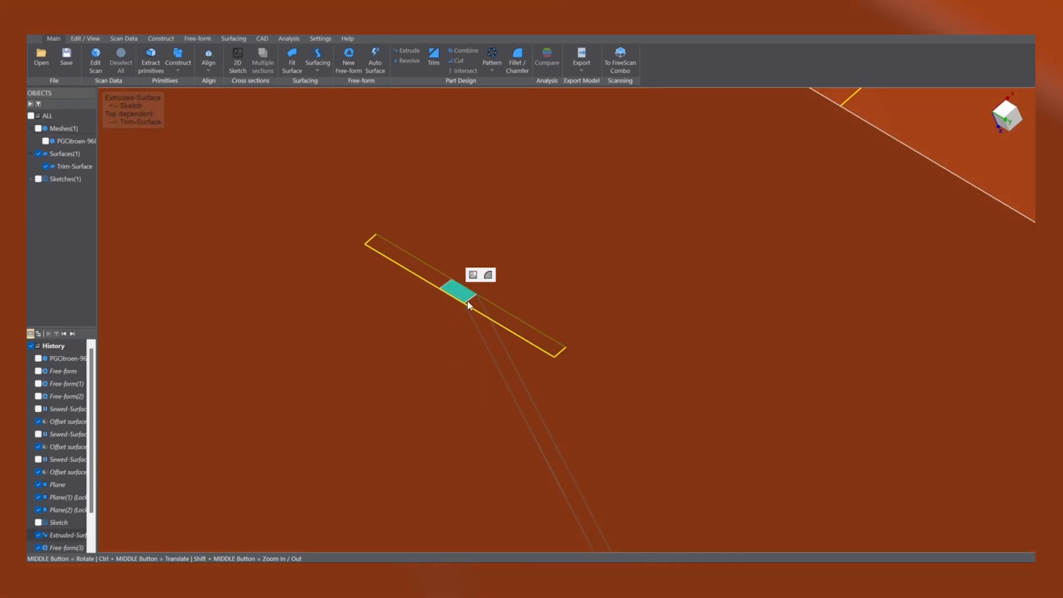
{"action": "scroll", "coordinate": [468, 305], "scroll_direction": "down", "scroll_amount": 8}
{"action": "left_click", "coordinate": [406, 261]}
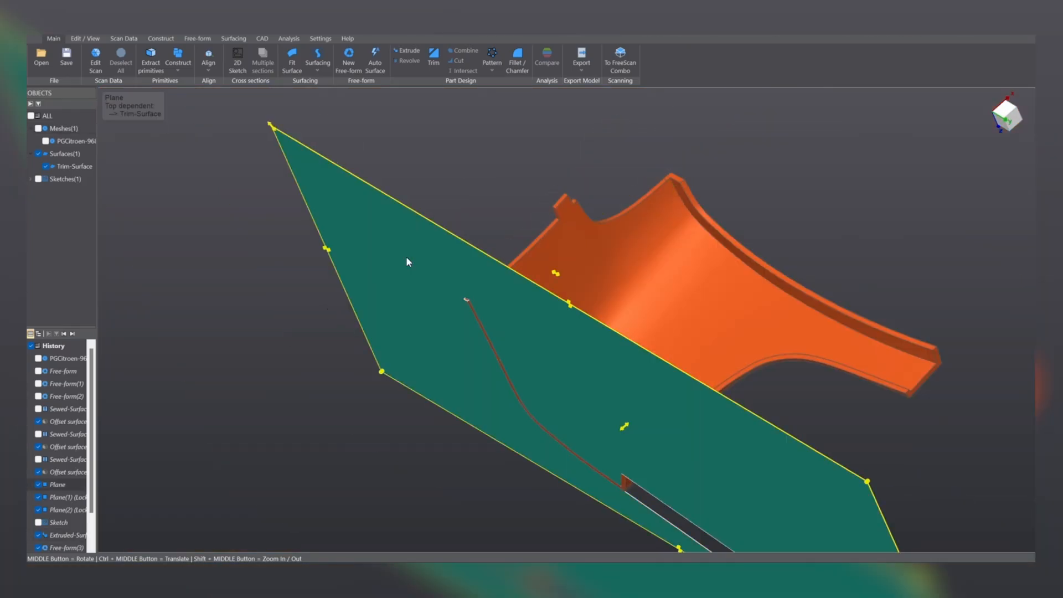
{"action": "left_click", "coordinate": [304, 382]}
{"action": "scroll", "coordinate": [441, 311], "scroll_direction": "up", "scroll_amount": 8}
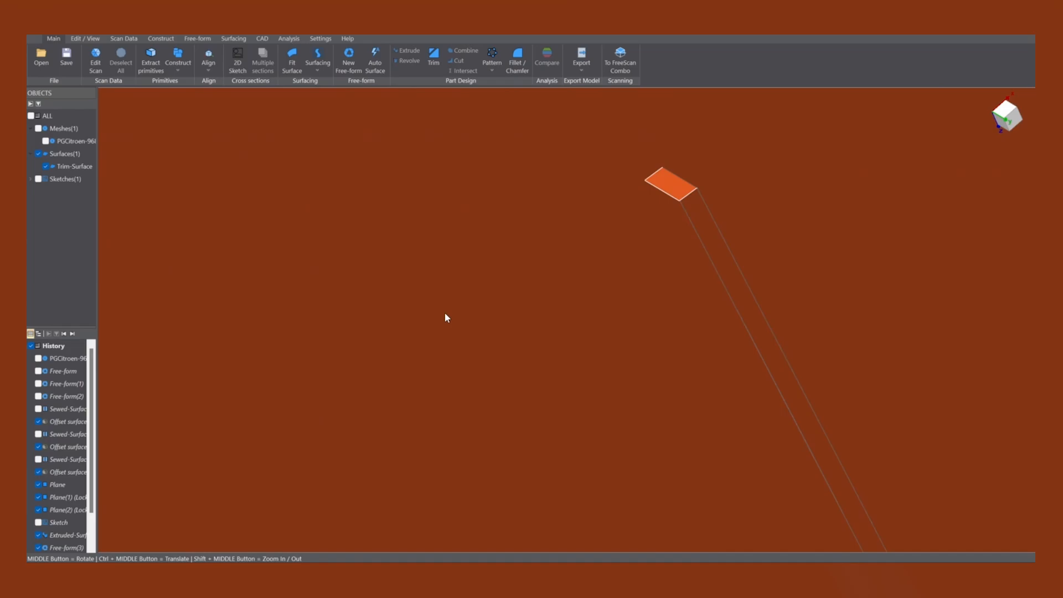
{"action": "left_click", "coordinate": [669, 193]}
{"action": "left_click", "coordinate": [628, 200]}
{"action": "scroll", "coordinate": [629, 205], "scroll_direction": "down", "scroll_amount": 9}
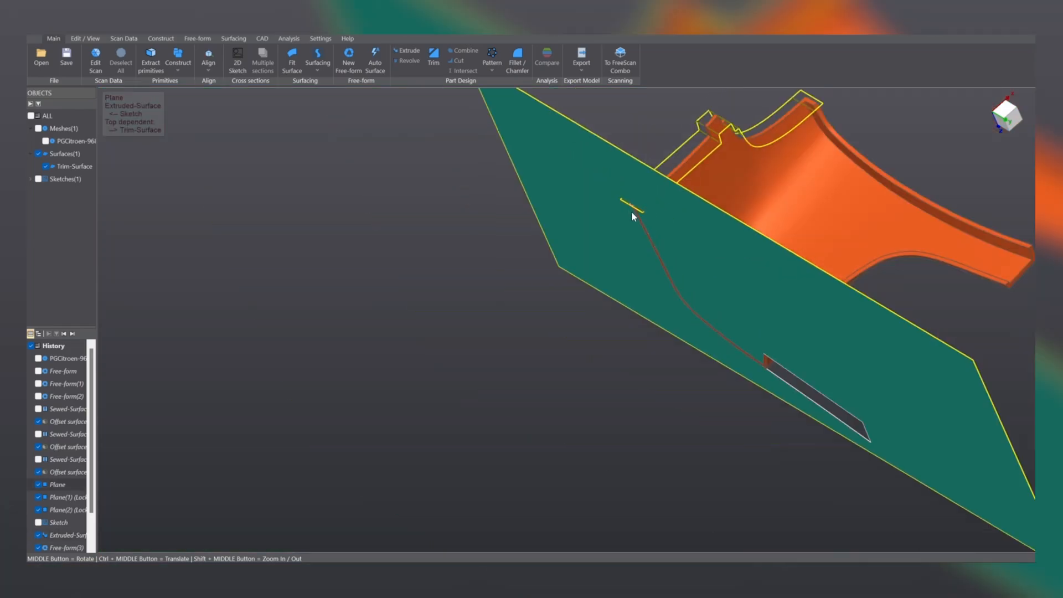
Trim the Trim-Surface body on its own and remove the large leftover plane beside the panel's edge.
{"action": "scroll", "coordinate": [638, 219], "scroll_direction": "up", "scroll_amount": 4}
{"action": "left_click", "coordinate": [613, 185]}
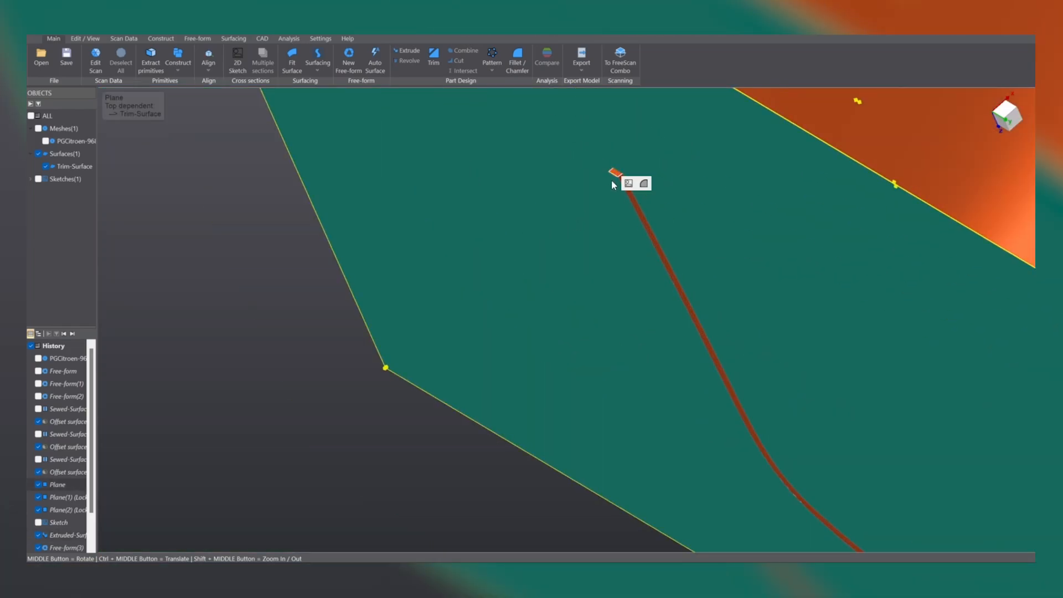
{"action": "left_click", "coordinate": [615, 173]}
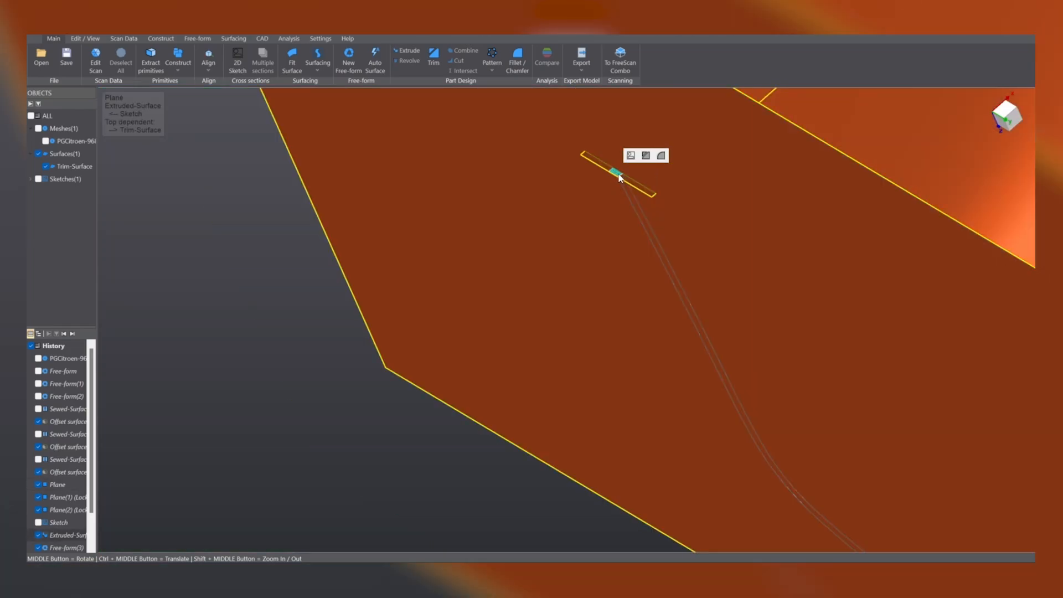
{"action": "left_click", "coordinate": [645, 157]}
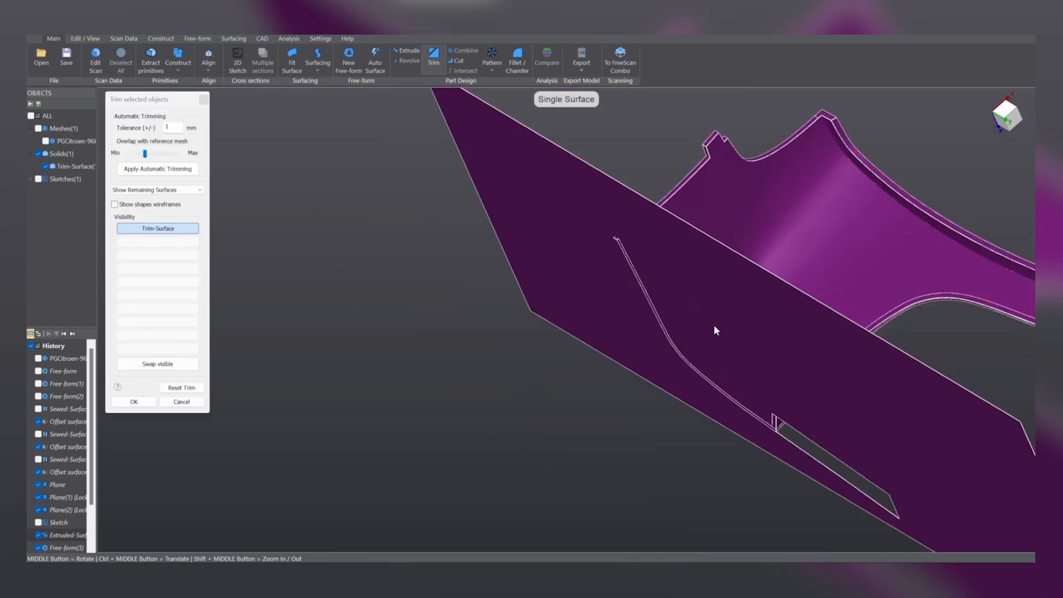
{"action": "mouse_move", "coordinate": [715, 331]}
{"action": "middle_mouse_down"}
{"action": "mouse_move", "coordinate": [724, 261]}
{"action": "mouse_move", "coordinate": [884, 302]}
{"action": "mouse_move", "coordinate": [784, 321]}
{"action": "mouse_move", "coordinate": [810, 288]}
{"action": "mouse_move", "coordinate": [798, 327]}
{"action": "middle_mouse_up"}
{"action": "scroll", "coordinate": [766, 450], "scroll_direction": "up", "scroll_amount": 5}
{"action": "middle_click_drag", "start_coordinate": [685, 313], "coordinate": [569, 202]}
{"action": "scroll", "coordinate": [602, 248], "scroll_direction": "down", "scroll_amount": 8}
{"action": "middle_click_drag", "start_coordinate": [602, 248], "coordinate": [729, 364], "text": "ctrl"}
{"action": "scroll", "coordinate": [576, 182], "scroll_direction": "up", "scroll_amount": 5}
{"action": "middle_click_drag", "start_coordinate": [817, 460], "coordinate": [526, 133], "text": "ctrl"}
{"action": "scroll", "coordinate": [603, 208], "scroll_direction": "up", "scroll_amount": 5}
{"action": "scroll", "coordinate": [629, 316], "scroll_direction": "up", "scroll_amount": 2}
{"action": "left_click", "coordinate": [620, 313]}
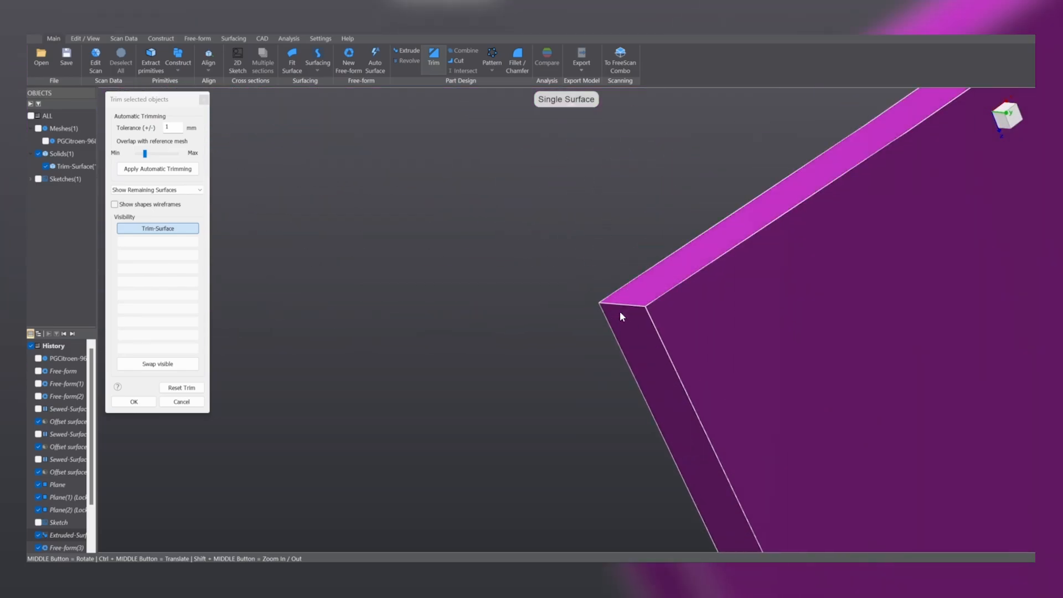
Check the notched tab and outer flange of the trimmed panel, and accept the trim.
{"action": "mouse_move", "coordinate": [625, 304]}
{"action": "middle_mouse_down"}
{"action": "mouse_move", "coordinate": [667, 316]}
{"action": "mouse_move", "coordinate": [782, 297]}
{"action": "mouse_move", "coordinate": [626, 307]}
{"action": "middle_mouse_up"}
{"action": "scroll", "coordinate": [625, 308], "scroll_direction": "down", "scroll_amount": 3}
{"action": "middle_click_drag", "start_coordinate": [814, 320], "coordinate": [703, 327]}
{"action": "scroll", "coordinate": [694, 277], "scroll_direction": "down", "scroll_amount": 5}
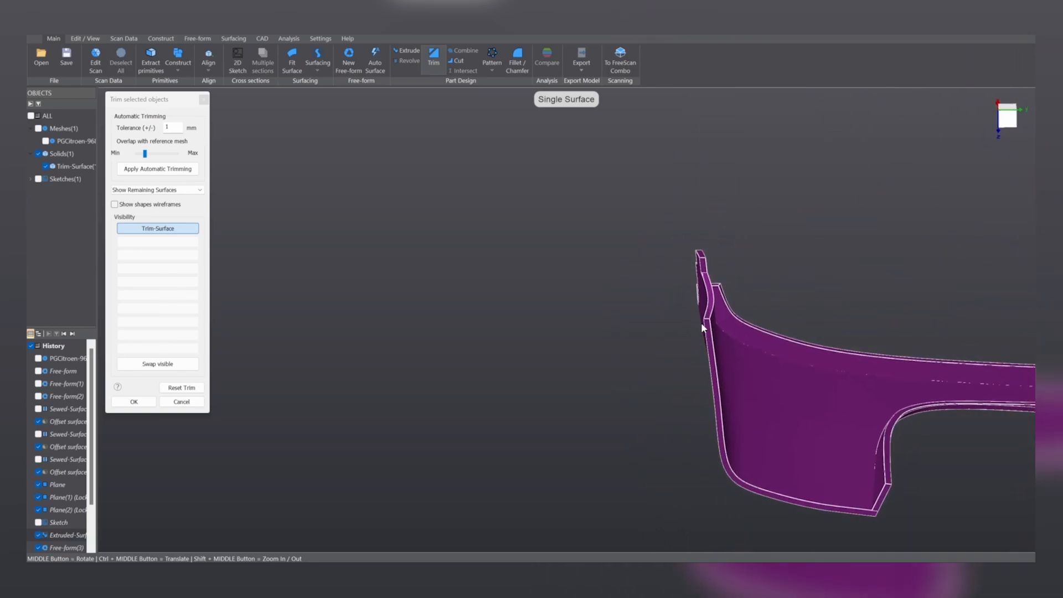
{"action": "scroll", "coordinate": [720, 253], "scroll_direction": "up", "scroll_amount": 5}
{"action": "middle_click_drag", "start_coordinate": [701, 390], "coordinate": [701, 179]}
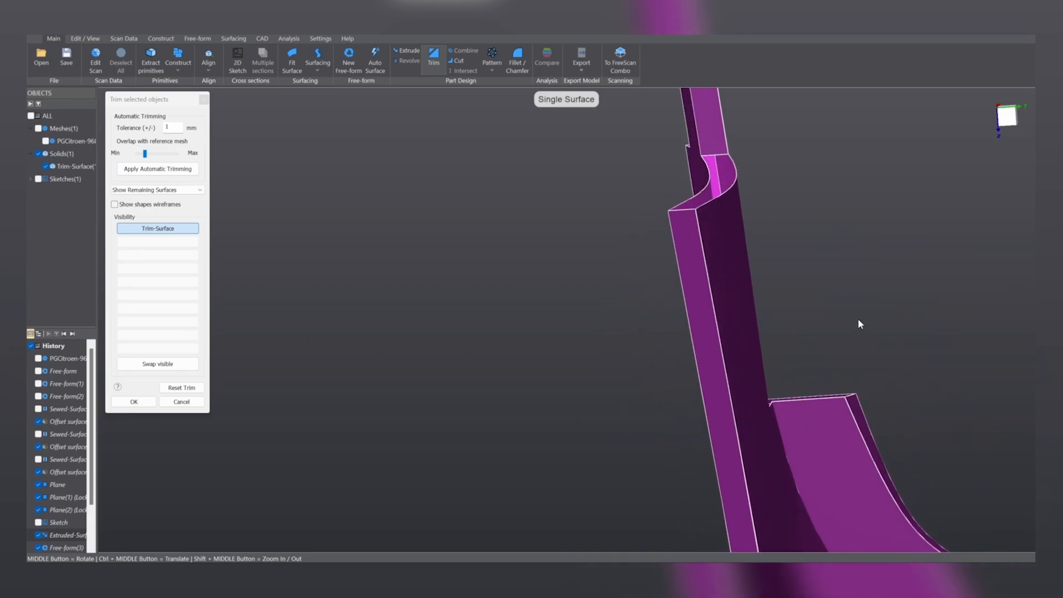
{"action": "middle_click_drag", "start_coordinate": [859, 323], "coordinate": [656, 357]}
{"action": "left_click", "coordinate": [132, 402]}
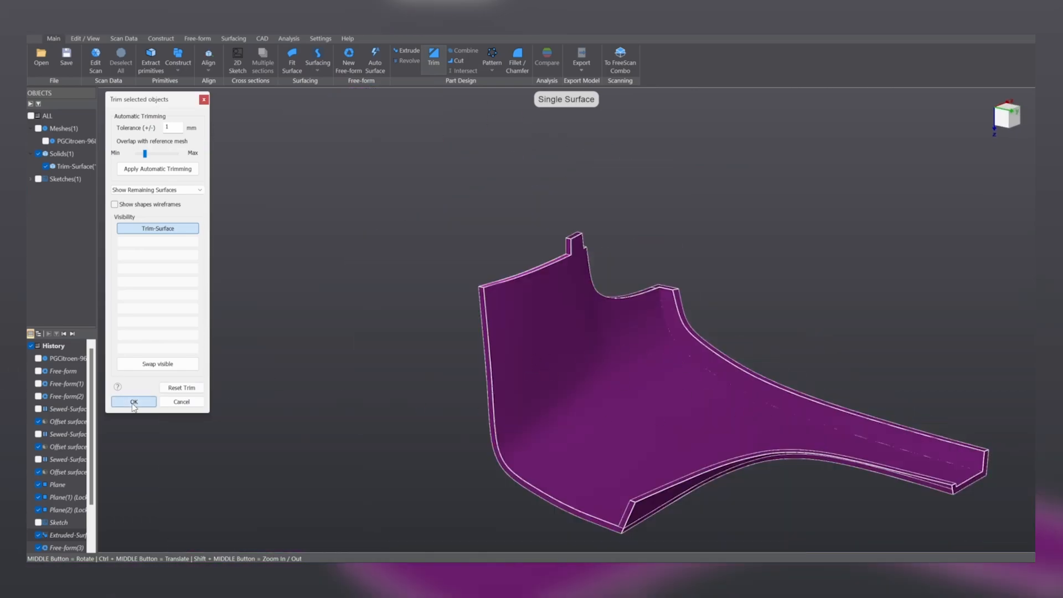
{"action": "left_click", "coordinate": [147, 406]}
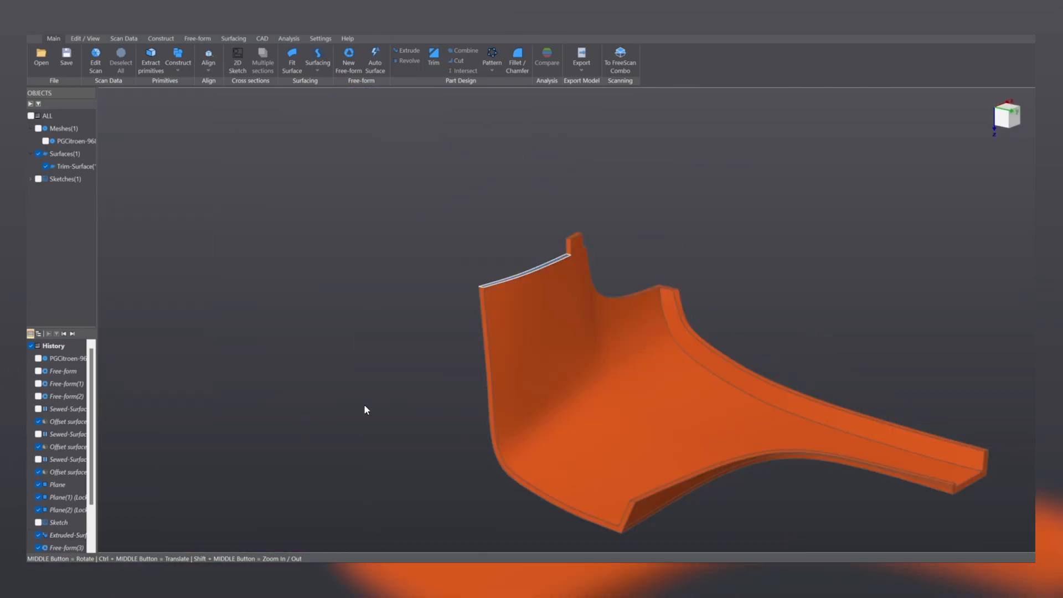
Close the open strip along the panel's edge beside the notched tab with a Fill Surface bounded by its edge chain.
{"action": "mouse_move", "coordinate": [545, 315]}
{"action": "middle_mouse_down"}
{"action": "mouse_move", "coordinate": [767, 344]}
{"action": "mouse_move", "coordinate": [691, 277]}
{"action": "mouse_move", "coordinate": [674, 356]}
{"action": "mouse_move", "coordinate": [589, 195]}
{"action": "mouse_move", "coordinate": [660, 247]}
{"action": "mouse_move", "coordinate": [504, 287]}
{"action": "mouse_move", "coordinate": [855, 392]}
{"action": "mouse_move", "coordinate": [481, 285]}
{"action": "mouse_move", "coordinate": [629, 399]}
{"action": "mouse_move", "coordinate": [703, 304]}
{"action": "middle_mouse_up"}
{"action": "scroll", "coordinate": [551, 349], "scroll_direction": "up", "scroll_amount": 3}
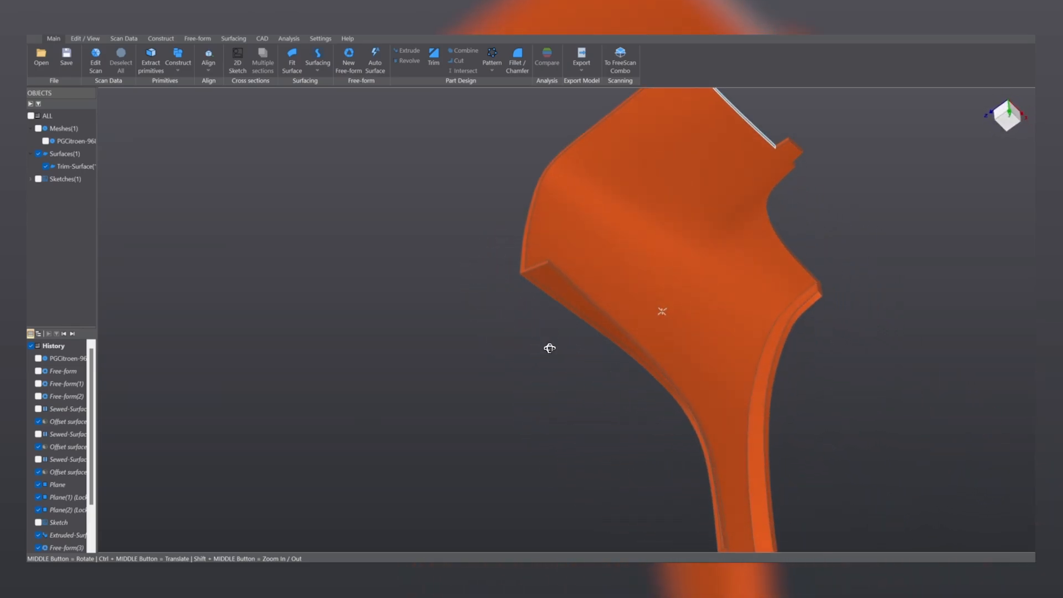
{"action": "middle_click_drag", "start_coordinate": [666, 269], "coordinate": [582, 294], "text": "ctrl"}
{"action": "mouse_move", "coordinate": [582, 294]}
{"action": "middle_mouse_down"}
{"action": "mouse_move", "coordinate": [613, 258]}
{"action": "mouse_move", "coordinate": [498, 259]}
{"action": "mouse_move", "coordinate": [520, 372]}
{"action": "mouse_move", "coordinate": [627, 269]}
{"action": "middle_mouse_up"}
{"action": "middle_click_drag", "start_coordinate": [580, 144], "coordinate": [539, 311], "text": "ctrl"}
{"action": "scroll", "coordinate": [538, 311], "scroll_direction": "up", "scroll_amount": 5}
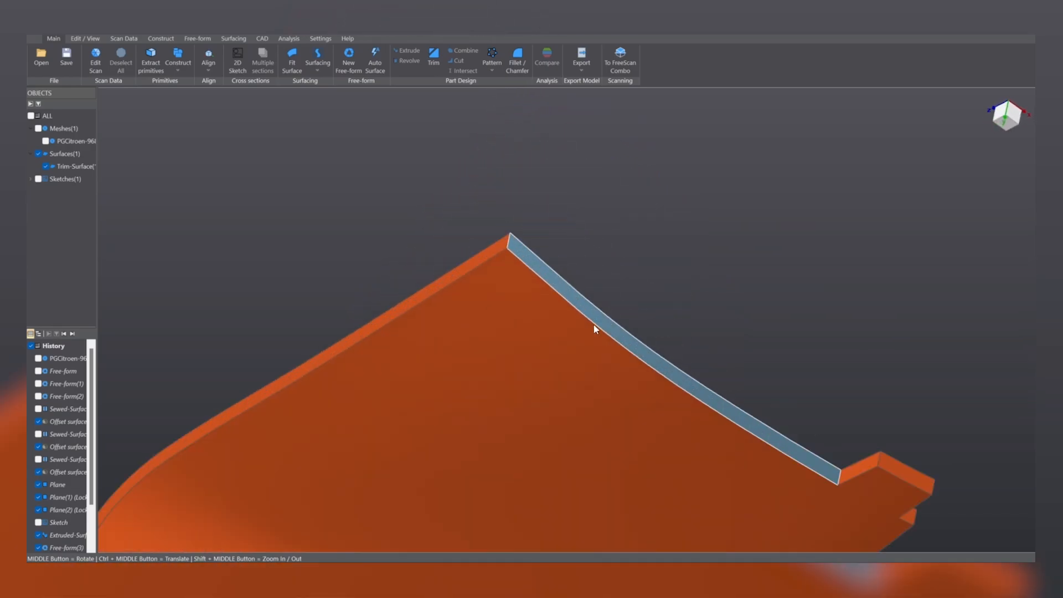
{"action": "middle_click_drag", "start_coordinate": [517, 391], "coordinate": [579, 274]}
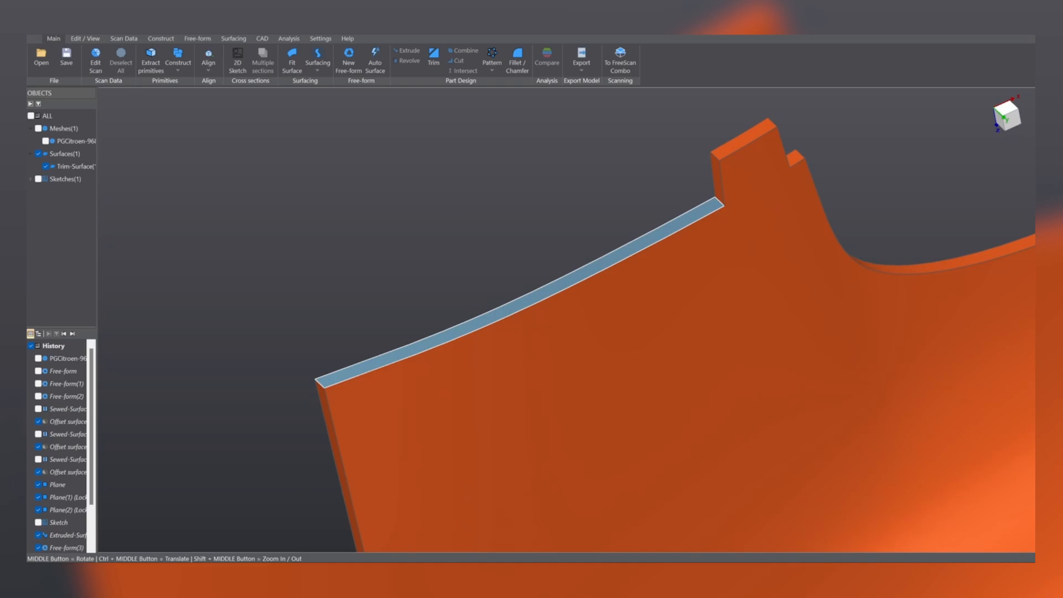
{"action": "left_click", "coordinate": [237, 40]}
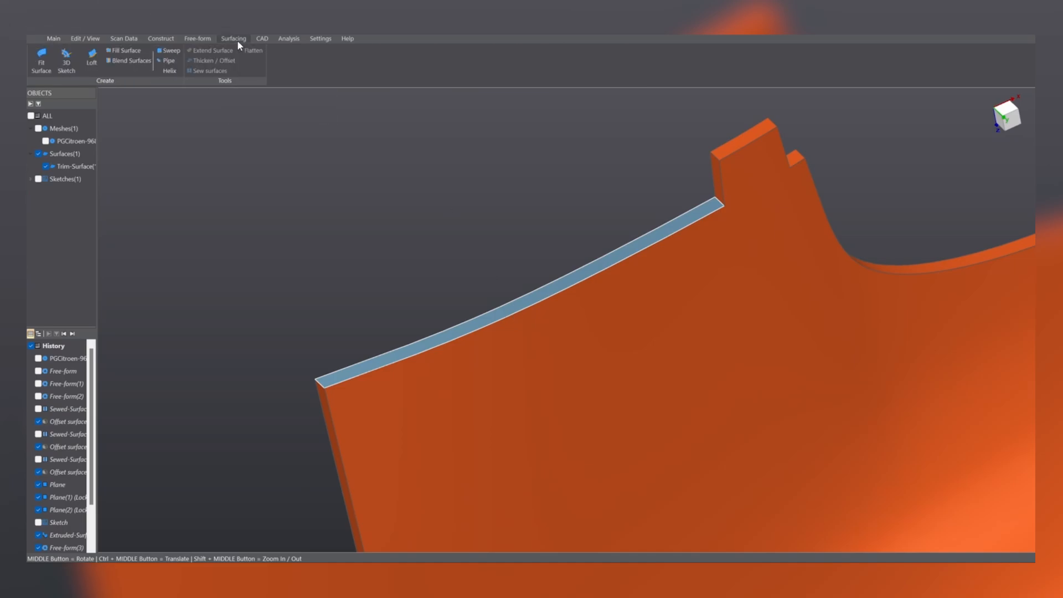
{"action": "left_click", "coordinate": [128, 50]}
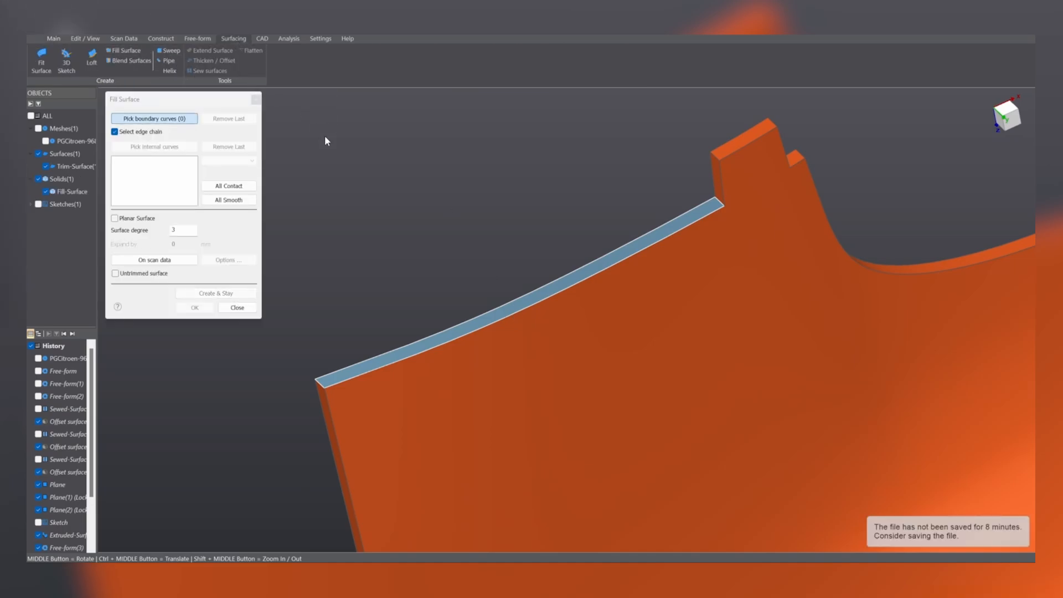
{"action": "left_click", "coordinate": [439, 333]}
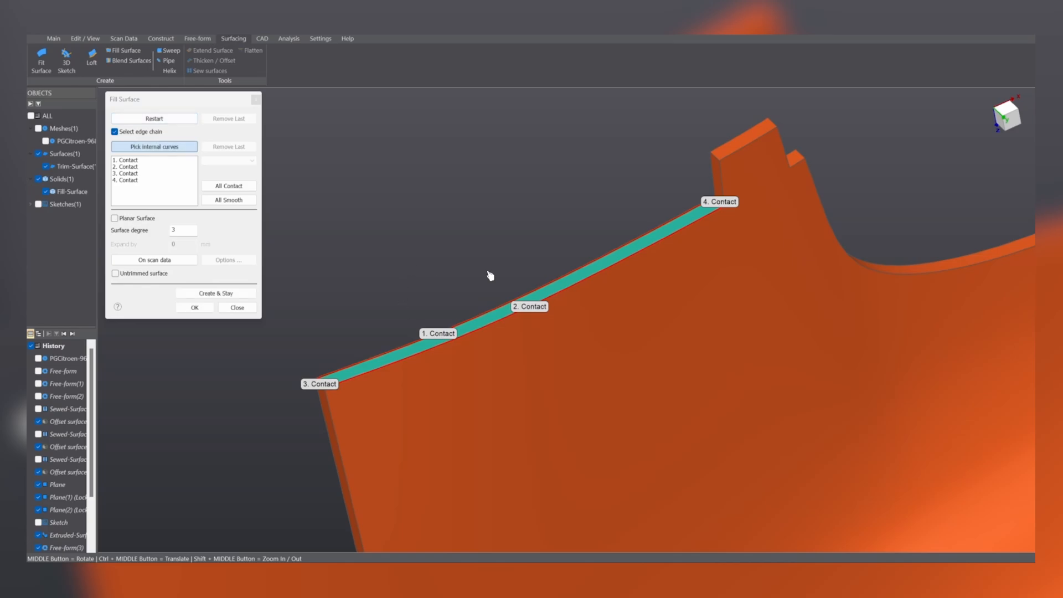
{"action": "middle_click_drag", "start_coordinate": [630, 341], "coordinate": [697, 221]}
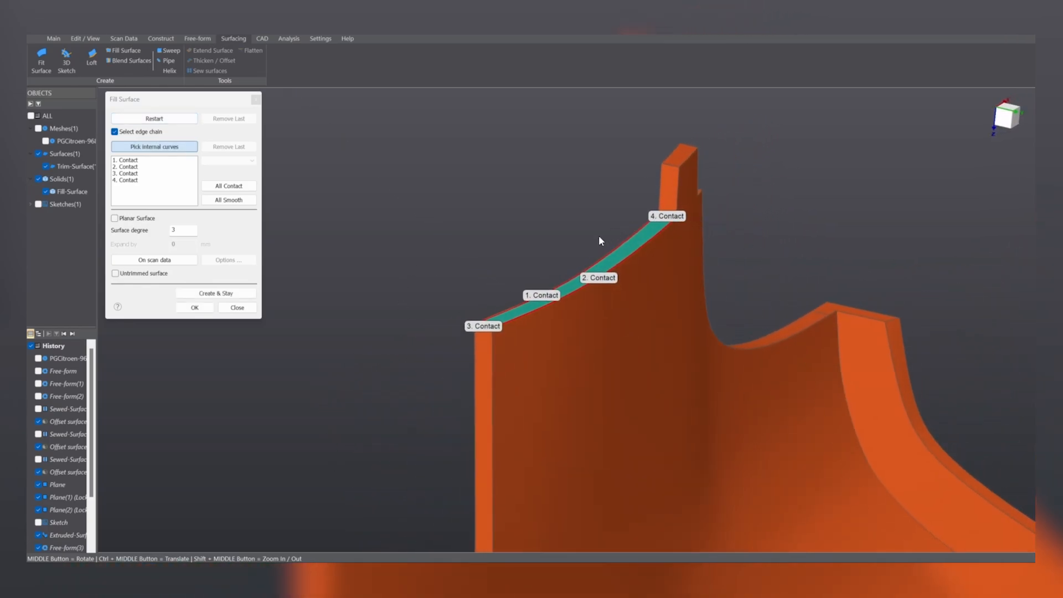
{"action": "left_click", "coordinate": [195, 308]}
Inspect the filled panel, show the scan mesh and compare both with a tolerance of 0.5 mm.
{"action": "scroll", "coordinate": [487, 319], "scroll_direction": "down", "scroll_amount": 5}
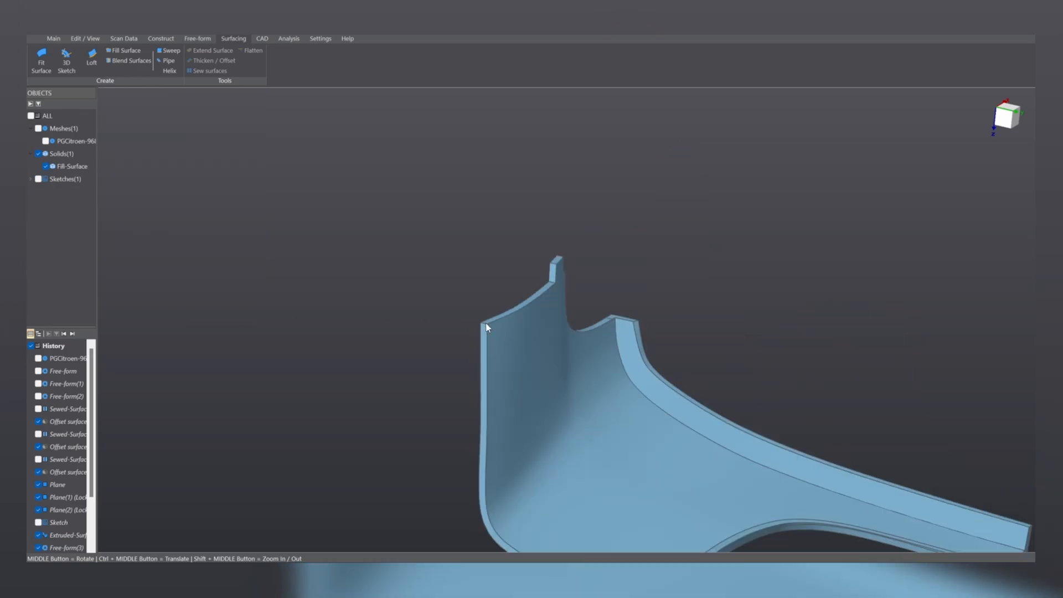
{"action": "middle_click_drag", "start_coordinate": [516, 314], "coordinate": [494, 230], "text": "ctrl"}
{"action": "middle_click_drag", "start_coordinate": [803, 401], "coordinate": [455, 243]}
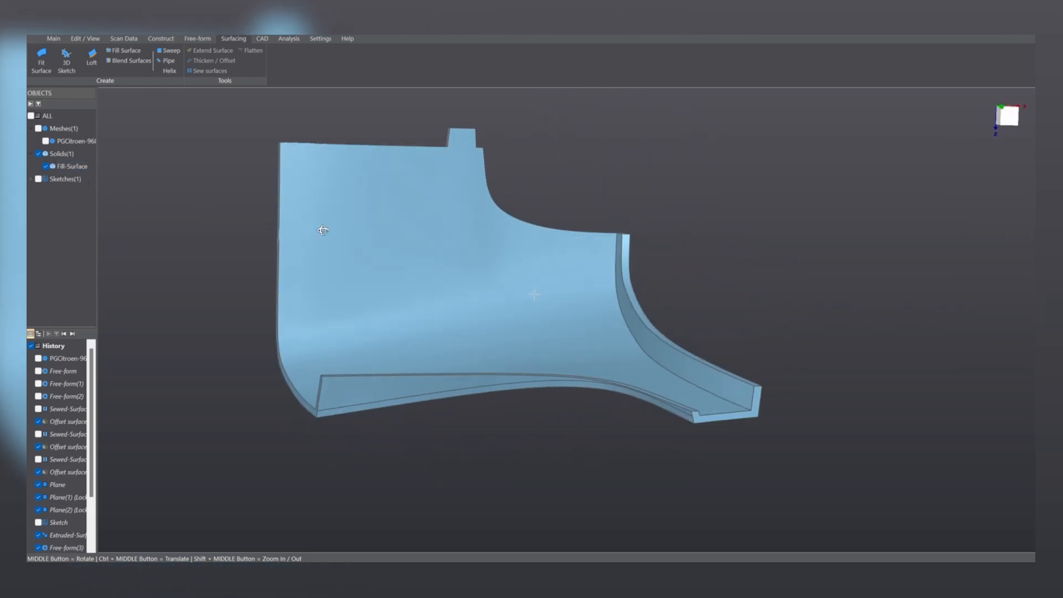
{"action": "middle_click_drag", "start_coordinate": [323, 230], "coordinate": [347, 227]}
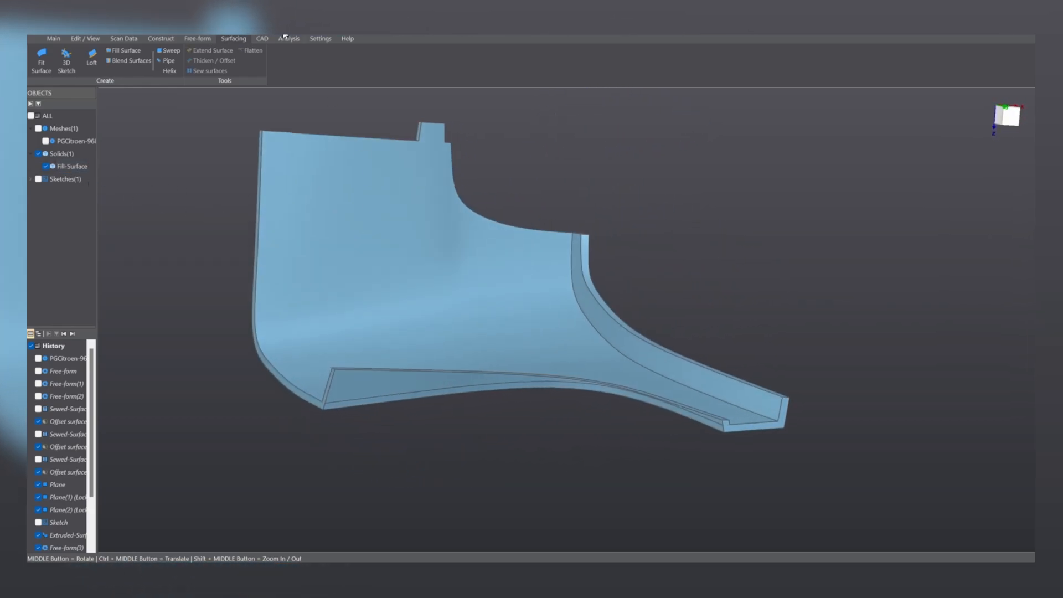
{"action": "left_click", "coordinate": [287, 40]}
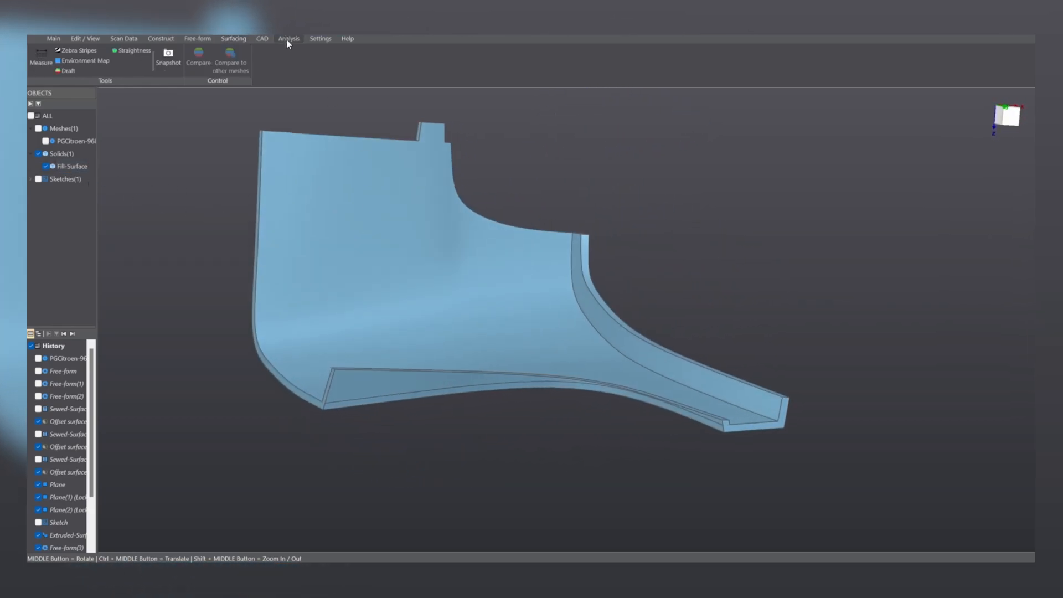
{"action": "left_click", "coordinate": [38, 129]}
{"action": "left_click", "coordinate": [198, 56]}
{"action": "middle_click_drag", "start_coordinate": [432, 175], "coordinate": [486, 369]}
{"action": "scroll", "coordinate": [486, 370], "scroll_direction": "down", "scroll_amount": 3}
{"action": "middle_click_drag", "start_coordinate": [569, 359], "coordinate": [497, 138]}
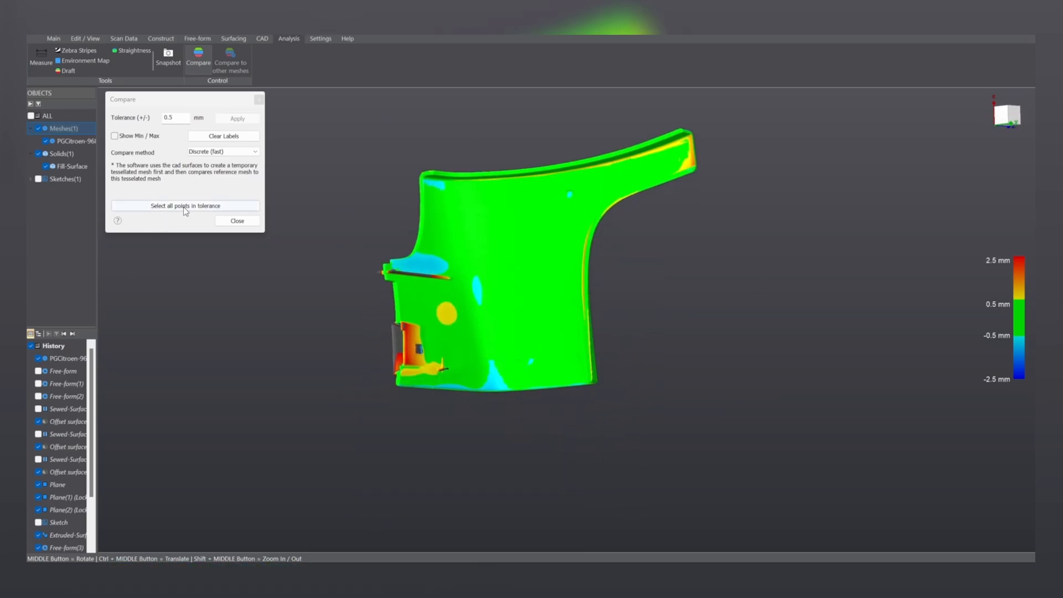
{"action": "left_click", "coordinate": [224, 223]}
Check the scanned clip pocket against the solid and set up a 2D sketch for an extruded surface on the OYZ plane.
{"action": "middle_click_drag", "start_coordinate": [325, 406], "coordinate": [575, 311]}
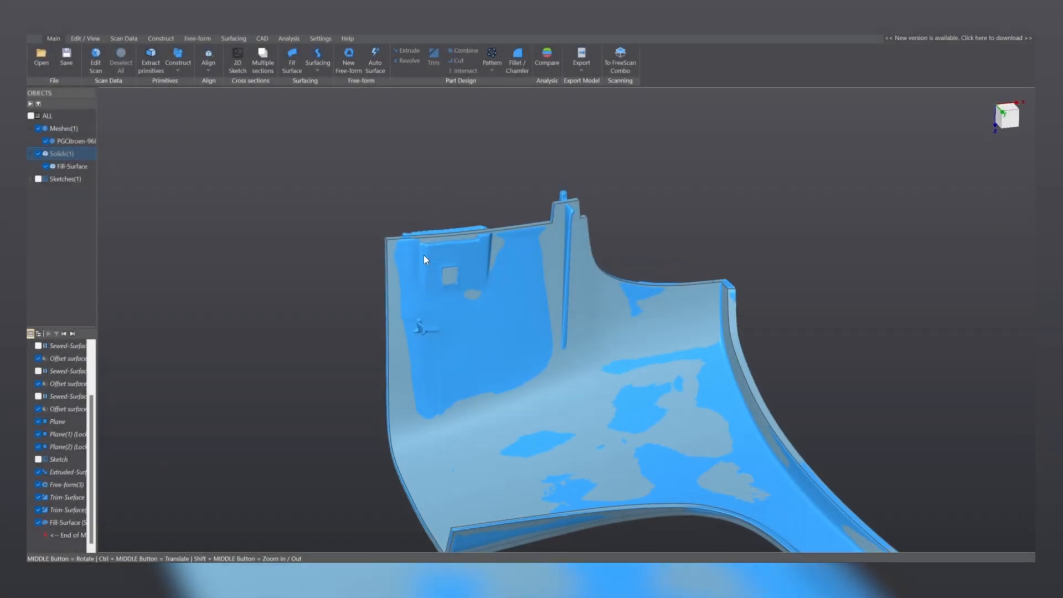
{"action": "middle_click_drag", "start_coordinate": [424, 256], "coordinate": [608, 285]}
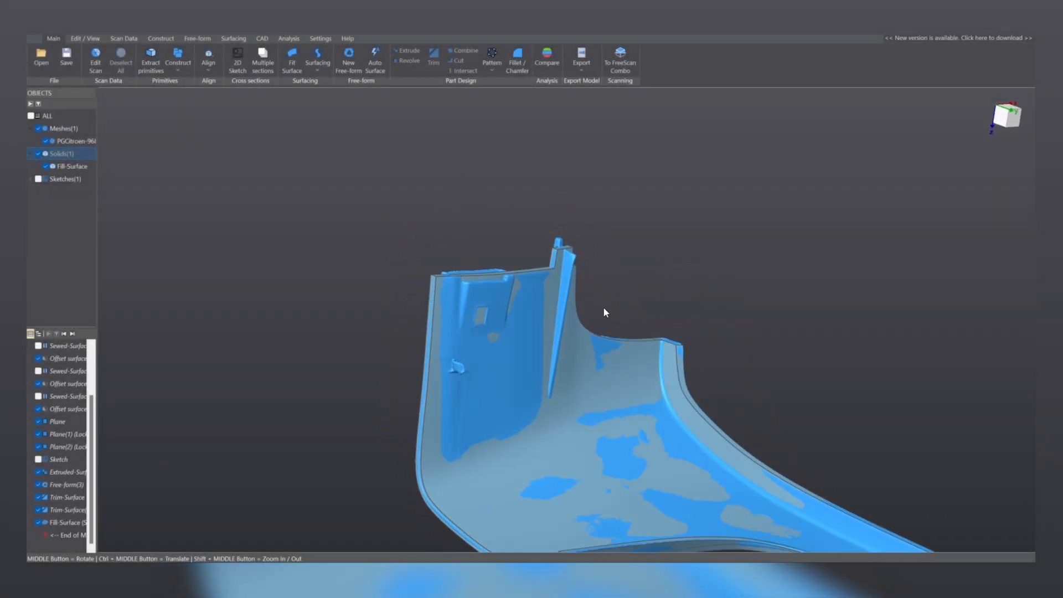
{"action": "middle_click_drag", "start_coordinate": [433, 277], "coordinate": [448, 245]}
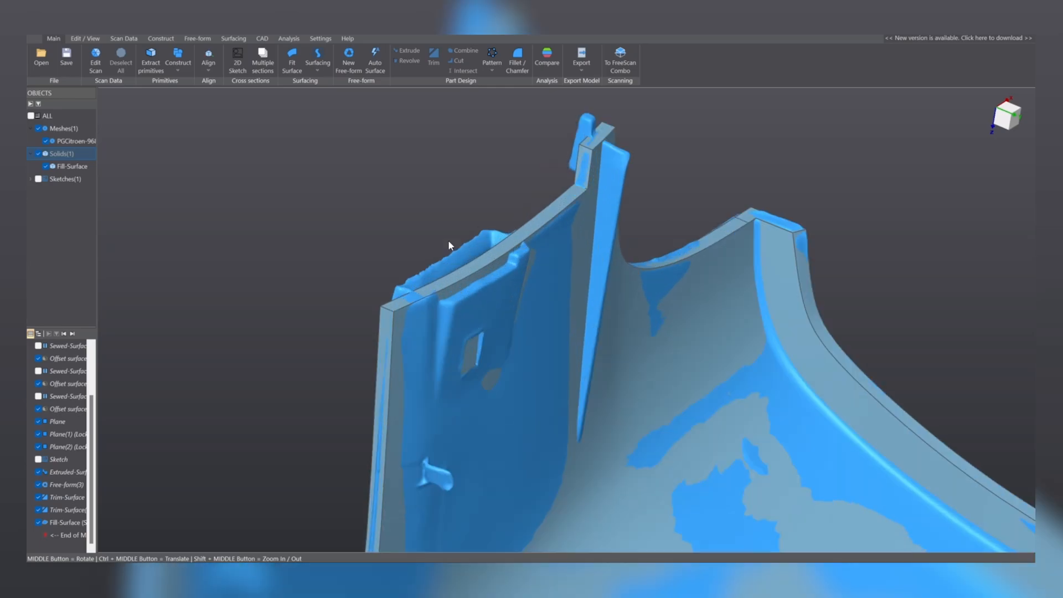
{"action": "scroll", "coordinate": [633, 338], "scroll_direction": "down", "scroll_amount": 5}
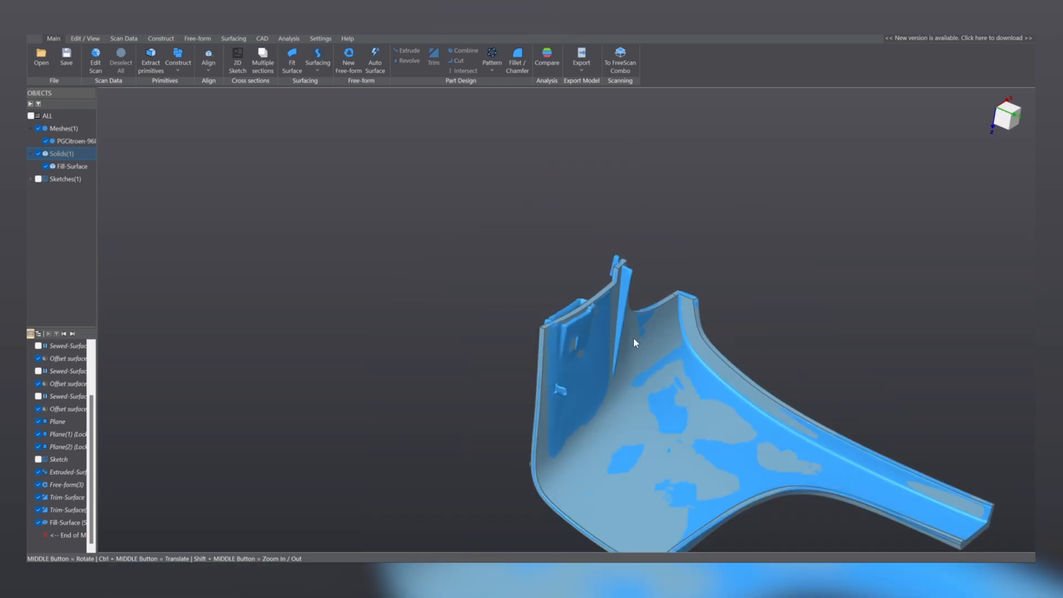
{"action": "middle_click_drag", "start_coordinate": [634, 338], "coordinate": [673, 317], "text": "ctrl"}
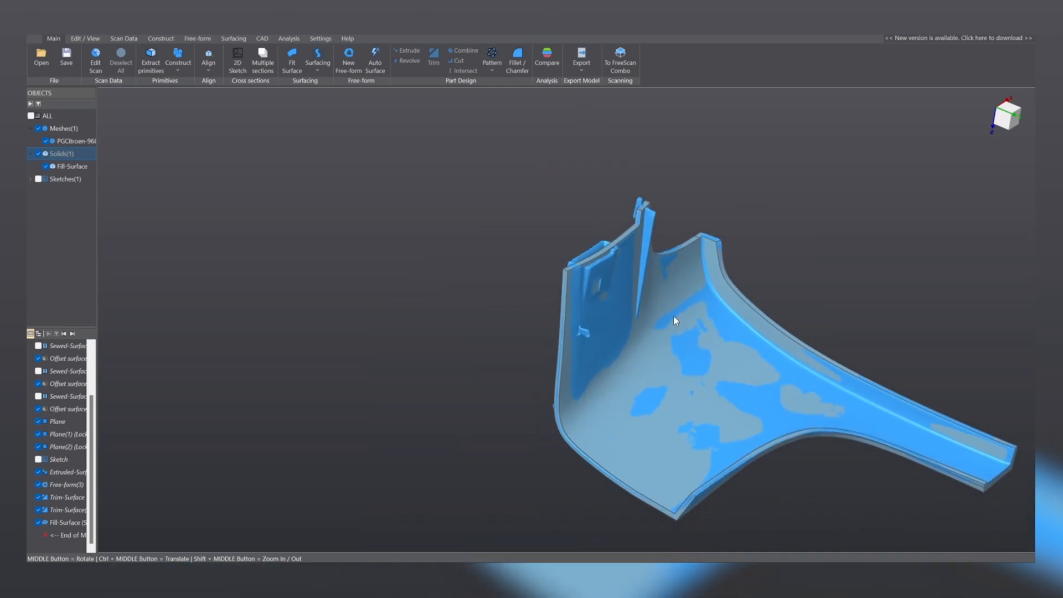
{"action": "left_click", "coordinate": [238, 61]}
{"action": "left_click", "coordinate": [190, 149]}
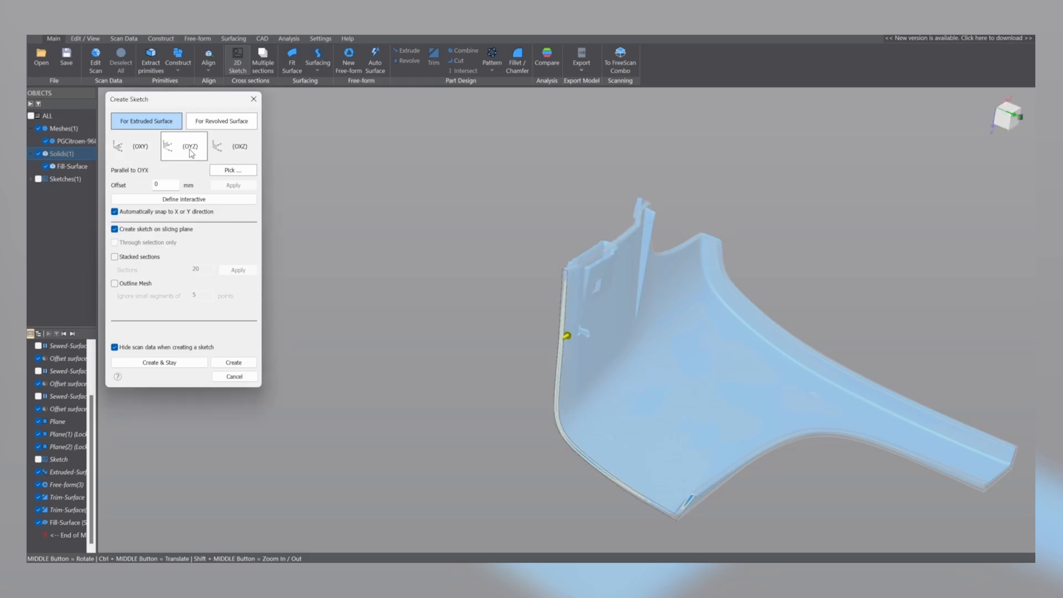
Offset the slicing plane about 36.12 mm so it cuts through the clip pocket, and create the sketch.
{"action": "scroll", "coordinate": [614, 316], "scroll_direction": "up", "scroll_amount": 4}
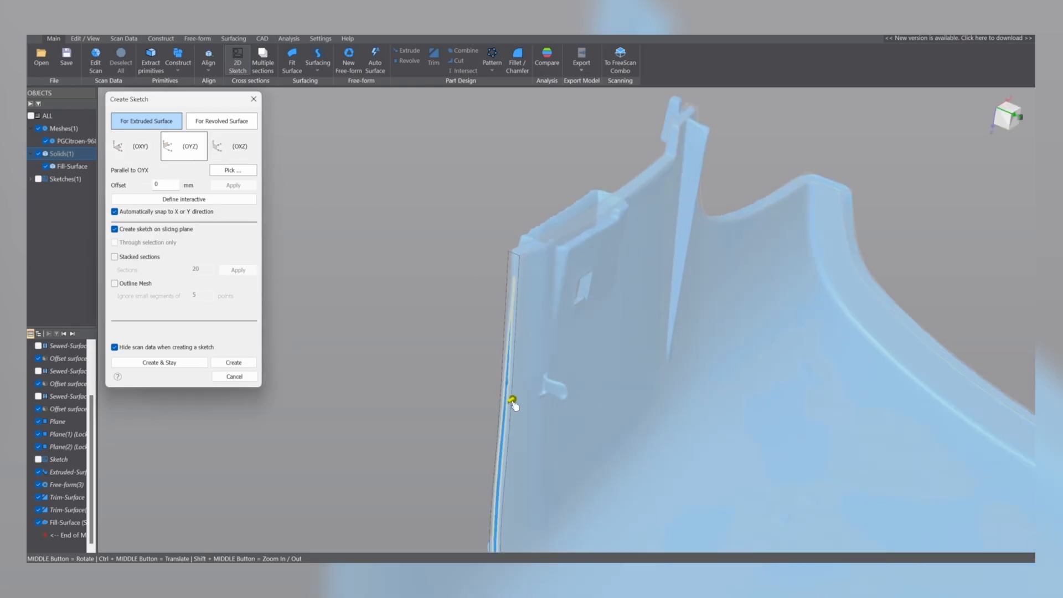
{"action": "left_click_drag", "start_coordinate": [513, 402], "coordinate": [630, 339]}
{"action": "middle_click_drag", "start_coordinate": [629, 339], "coordinate": [641, 231]}
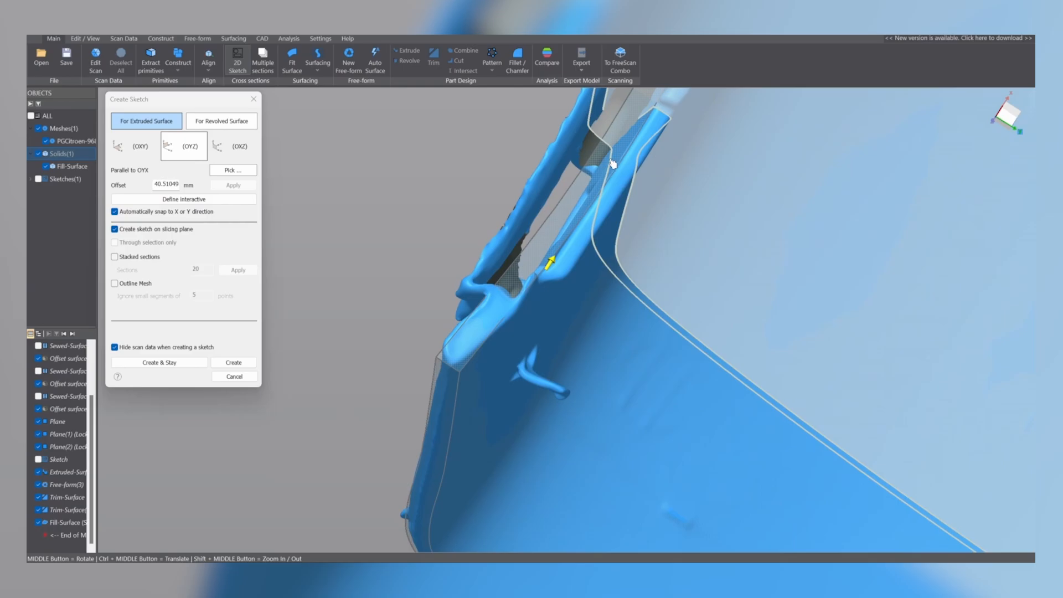
{"action": "middle_click_drag", "start_coordinate": [611, 162], "coordinate": [585, 233], "text": "ctrl"}
{"action": "left_click_drag", "start_coordinate": [531, 330], "coordinate": [507, 358]}
{"action": "mouse_move", "coordinate": [700, 292]}
{"action": "middle_mouse_down"}
{"action": "mouse_move", "coordinate": [691, 233]}
{"action": "mouse_move", "coordinate": [642, 268]}
{"action": "mouse_move", "coordinate": [629, 224]}
{"action": "mouse_move", "coordinate": [566, 285]}
{"action": "middle_mouse_up"}
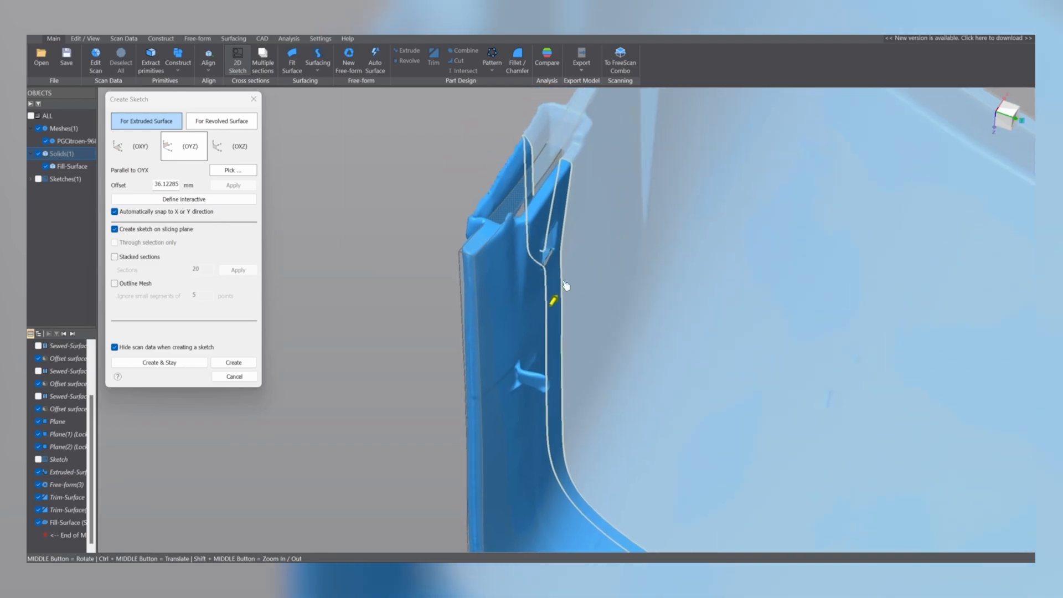
{"action": "left_click", "coordinate": [115, 229]}
{"action": "left_click", "coordinate": [115, 230]}
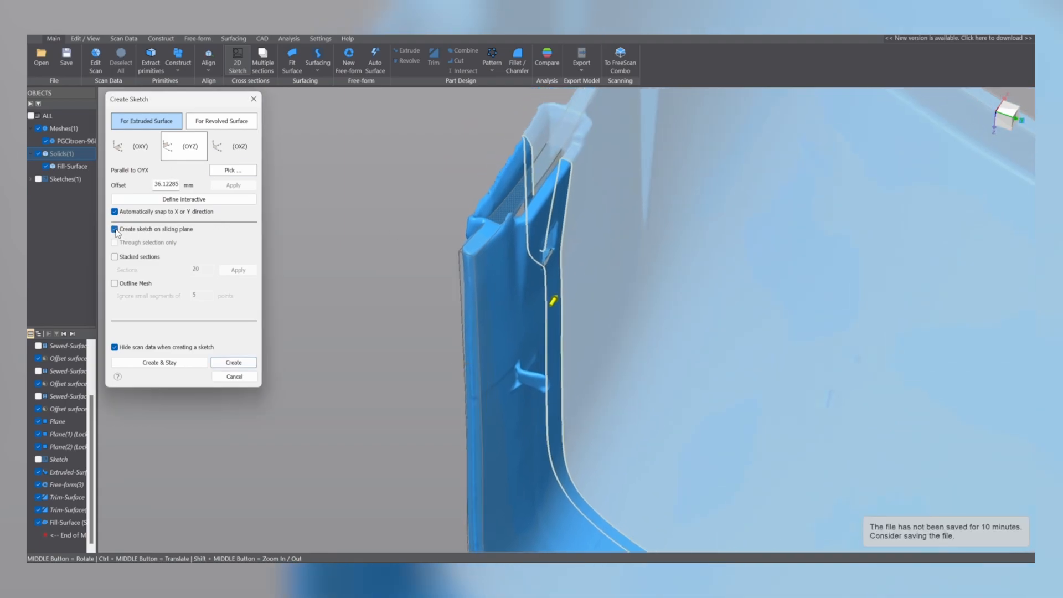
{"action": "left_click", "coordinate": [235, 363]}
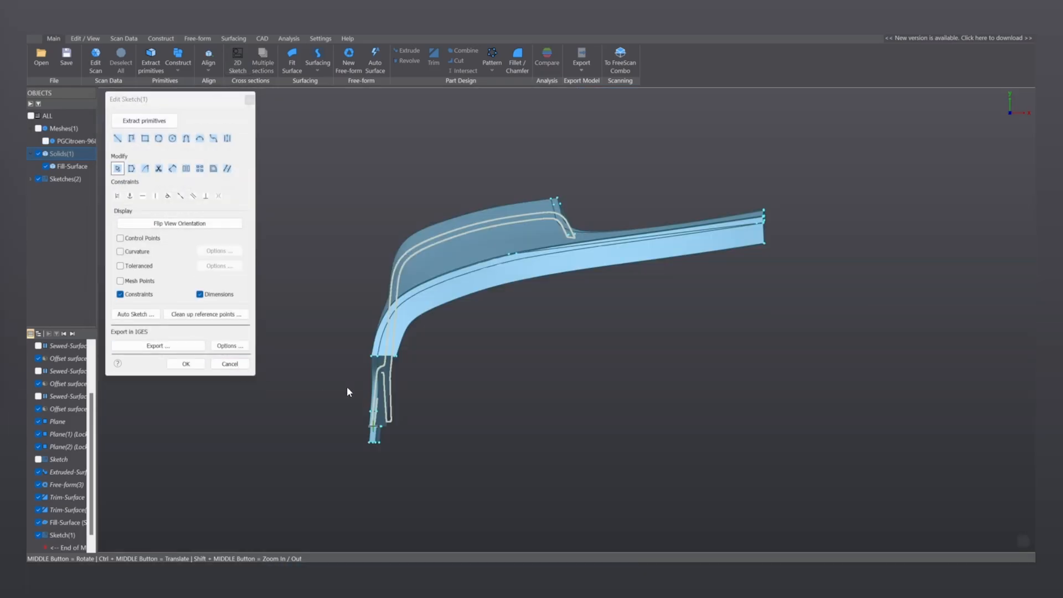
Sketch two straight lines along the pocket's section, one on the panel wall and one on the opposite outer wall, extending past the panel edge.
{"action": "scroll", "coordinate": [355, 388], "scroll_direction": "up", "scroll_amount": 5}
{"action": "middle_click_drag", "start_coordinate": [357, 386], "coordinate": [474, 224], "text": "ctrl"}
{"action": "scroll", "coordinate": [537, 207], "scroll_direction": "up", "scroll_amount": 2}
{"action": "middle_click_drag", "start_coordinate": [553, 231], "coordinate": [574, 203], "text": "ctrl"}
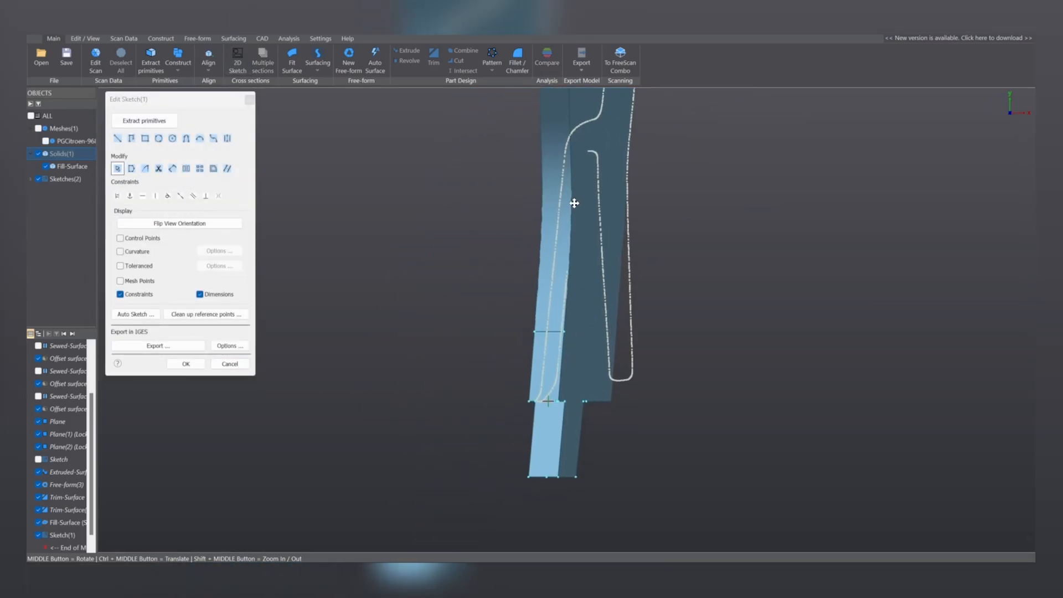
{"action": "mouse_move", "coordinate": [569, 176]}
{"action": "left_mouse_down"}
{"action": "mouse_move", "coordinate": [474, 312]}
{"action": "mouse_move", "coordinate": [524, 370]}
{"action": "mouse_move", "coordinate": [561, 356]}
{"action": "left_mouse_up"}
{"action": "mouse_move", "coordinate": [621, 177]}
{"action": "left_mouse_down"}
{"action": "mouse_move", "coordinate": [662, 278]}
{"action": "mouse_move", "coordinate": [628, 356]}
{"action": "mouse_move", "coordinate": [636, 435]}
{"action": "left_mouse_up"}
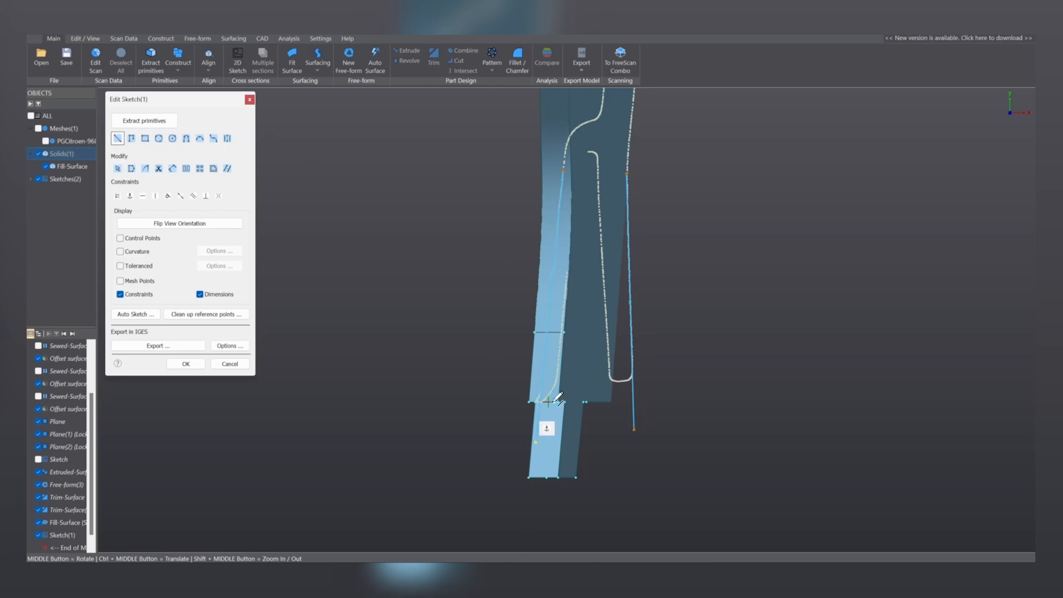
Draw a horizontal line along the panel edge across both wall lines and trim the overhanging ends into closed corners.
{"action": "left_click", "coordinate": [549, 402]}
{"action": "left_click", "coordinate": [667, 402]}
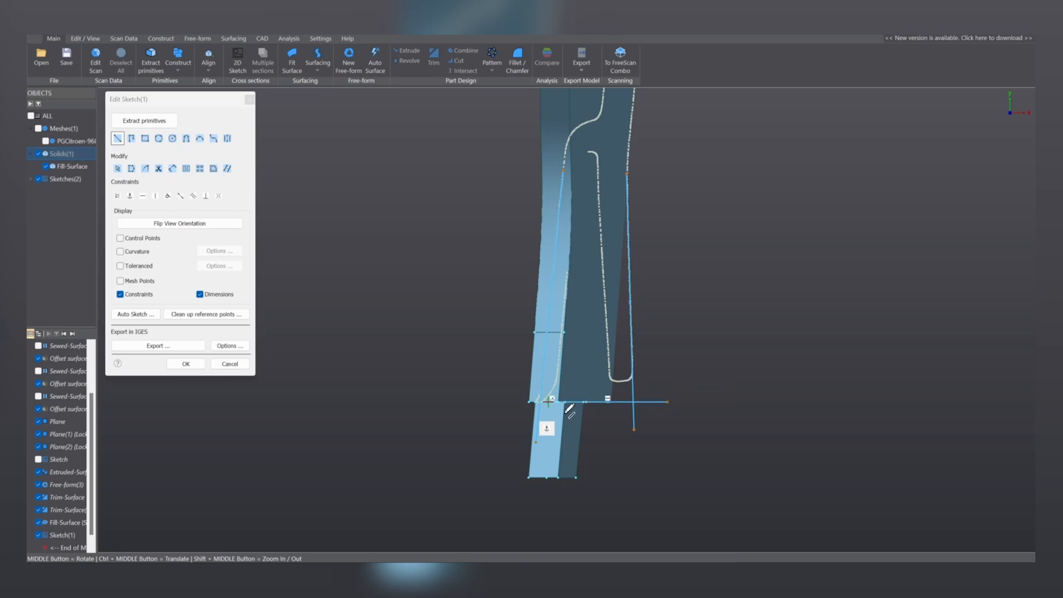
{"action": "scroll", "coordinate": [555, 413], "scroll_direction": "up", "scroll_amount": 4}
{"action": "left_click", "coordinate": [544, 388]}
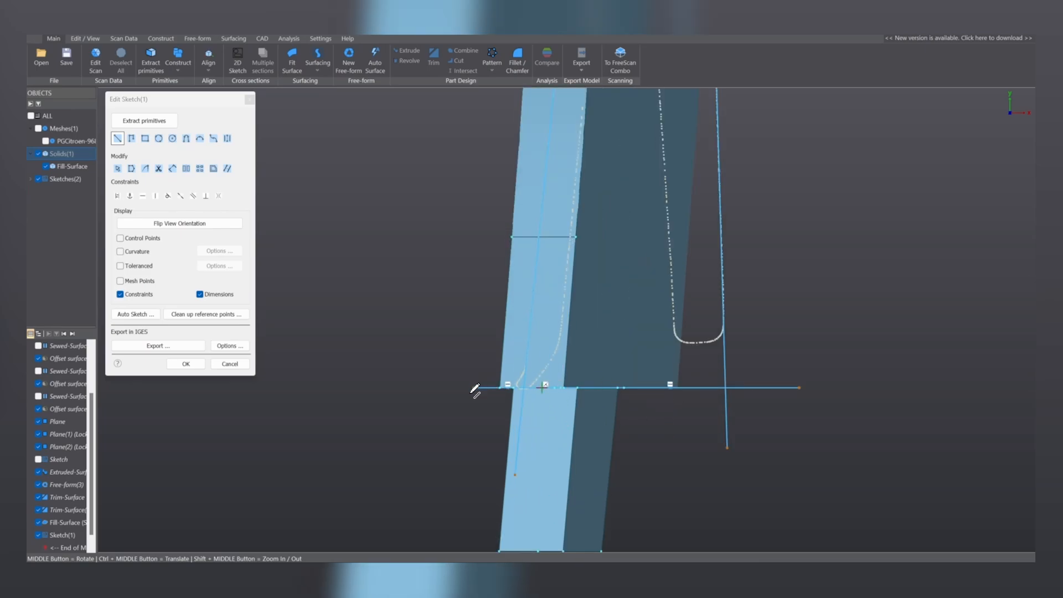
{"action": "mouse_move", "coordinate": [527, 490]}
{"action": "left_mouse_down"}
{"action": "mouse_move", "coordinate": [447, 451]}
{"action": "mouse_move", "coordinate": [498, 354]}
{"action": "left_mouse_up"}
{"action": "mouse_move", "coordinate": [706, 474]}
{"action": "left_mouse_down"}
{"action": "mouse_move", "coordinate": [810, 324]}
{"action": "mouse_move", "coordinate": [863, 430]}
{"action": "left_mouse_up"}
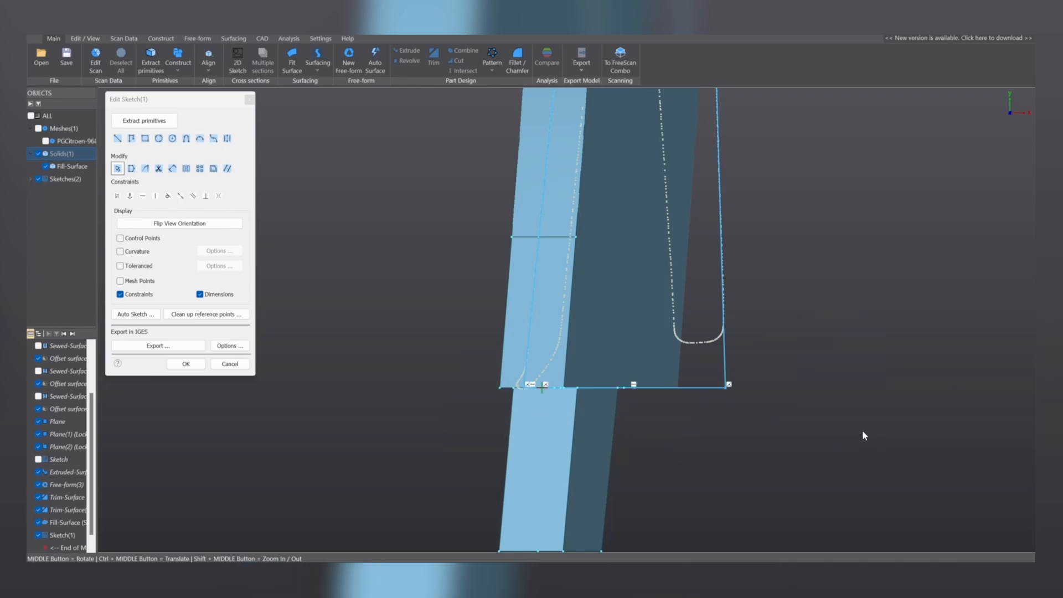
Fit a short slanted line to the pocket's shoulder and join it to the panel-wall line with an arc following the scan section.
{"action": "mouse_move", "coordinate": [760, 412]}
{"action": "middle_mouse_down"}
{"action": "mouse_move", "coordinate": [790, 323]}
{"action": "mouse_move", "coordinate": [736, 260]}
{"action": "mouse_move", "coordinate": [722, 289]}
{"action": "mouse_move", "coordinate": [676, 300]}
{"action": "middle_mouse_up"}
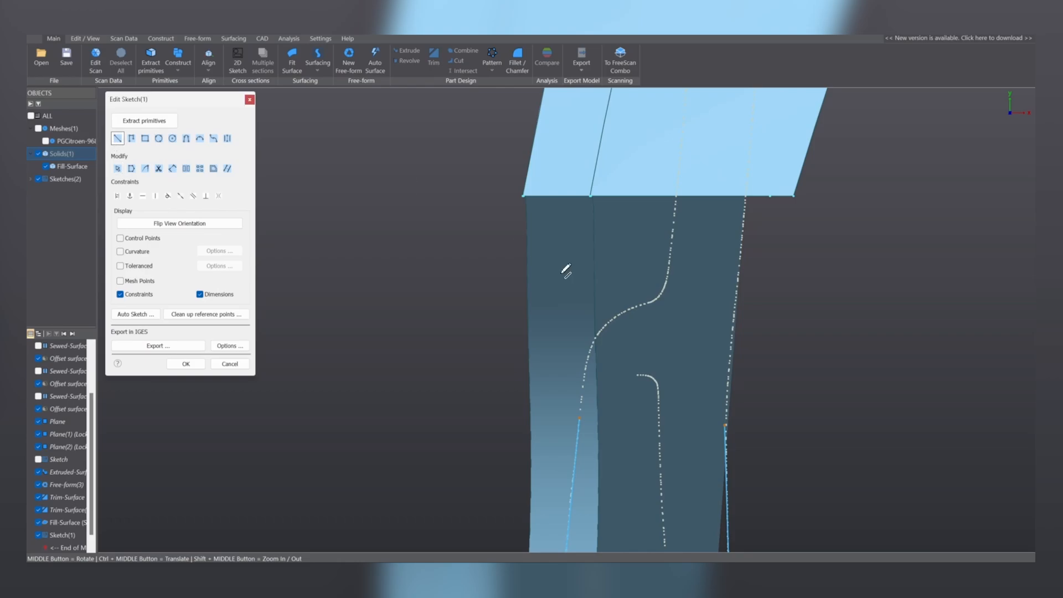
{"action": "left_click", "coordinate": [645, 302]}
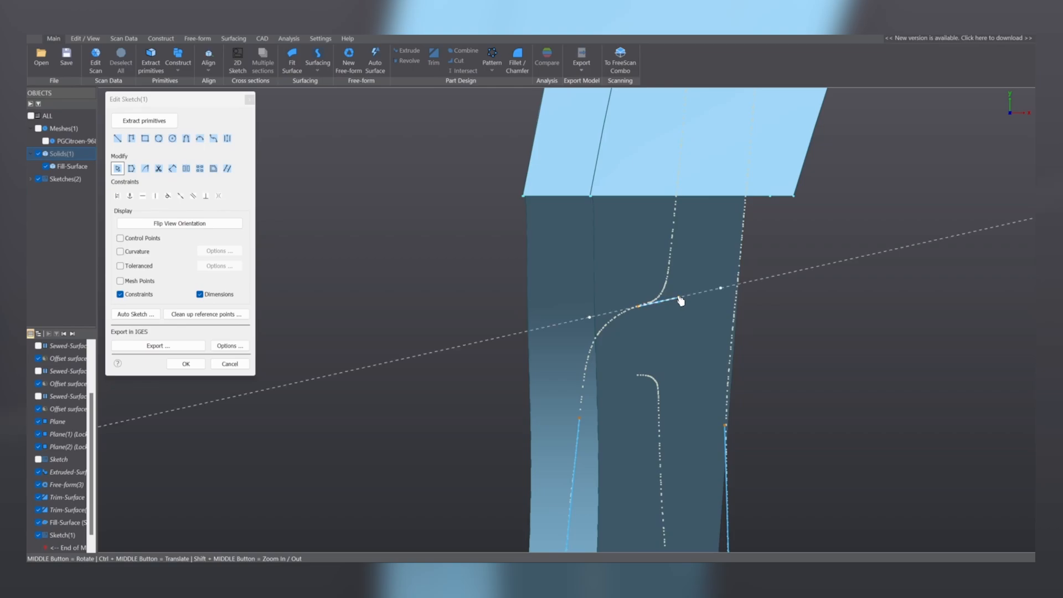
{"action": "mouse_move", "coordinate": [647, 314]}
{"action": "left_mouse_down"}
{"action": "mouse_move", "coordinate": [531, 323]}
{"action": "mouse_move", "coordinate": [594, 432]}
{"action": "mouse_move", "coordinate": [560, 282]}
{"action": "mouse_move", "coordinate": [659, 237]}
{"action": "left_mouse_up"}
{"action": "middle_click_drag", "start_coordinate": [711, 443], "coordinate": [670, 388], "text": "ctrl"}
Extend the outer-wall line beyond the pocket's closed end, connect it to the slanted shoulder line, and accept the closed sketch.
{"action": "mouse_move", "coordinate": [685, 376]}
{"action": "left_mouse_down"}
{"action": "mouse_move", "coordinate": [693, 297]}
{"action": "mouse_move", "coordinate": [677, 105]}
{"action": "left_mouse_up"}
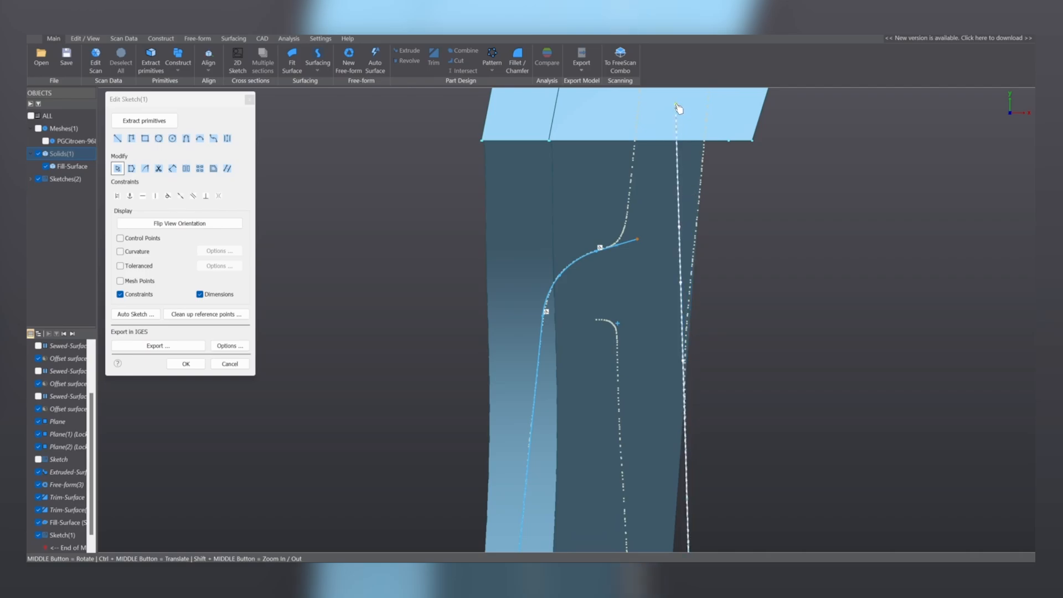
{"action": "middle_click_drag", "start_coordinate": [658, 136], "coordinate": [634, 250], "text": "ctrl"}
{"action": "left_click", "coordinate": [118, 139]}
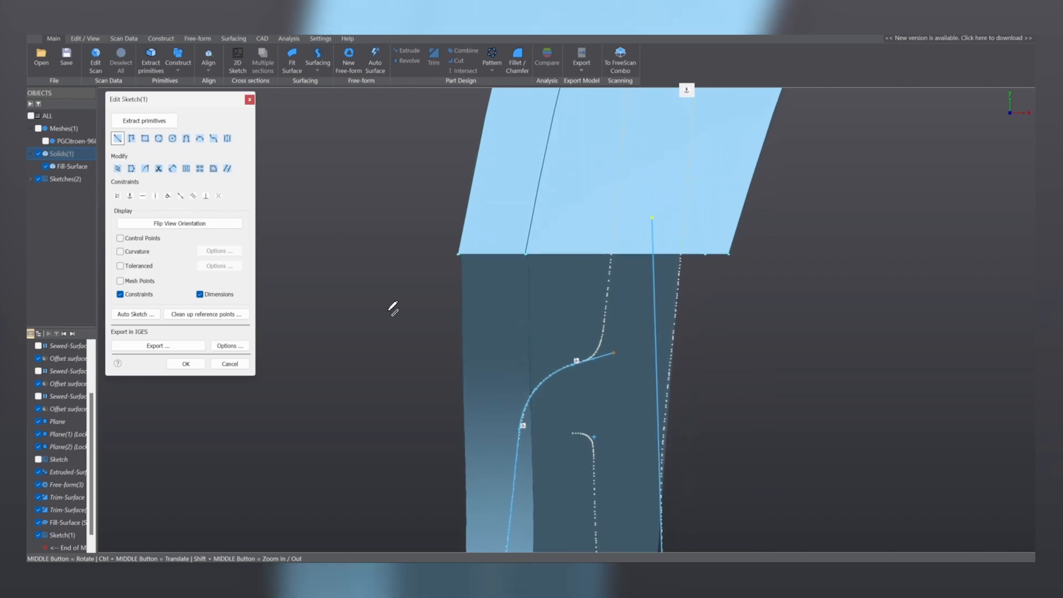
{"action": "left_click", "coordinate": [613, 352]}
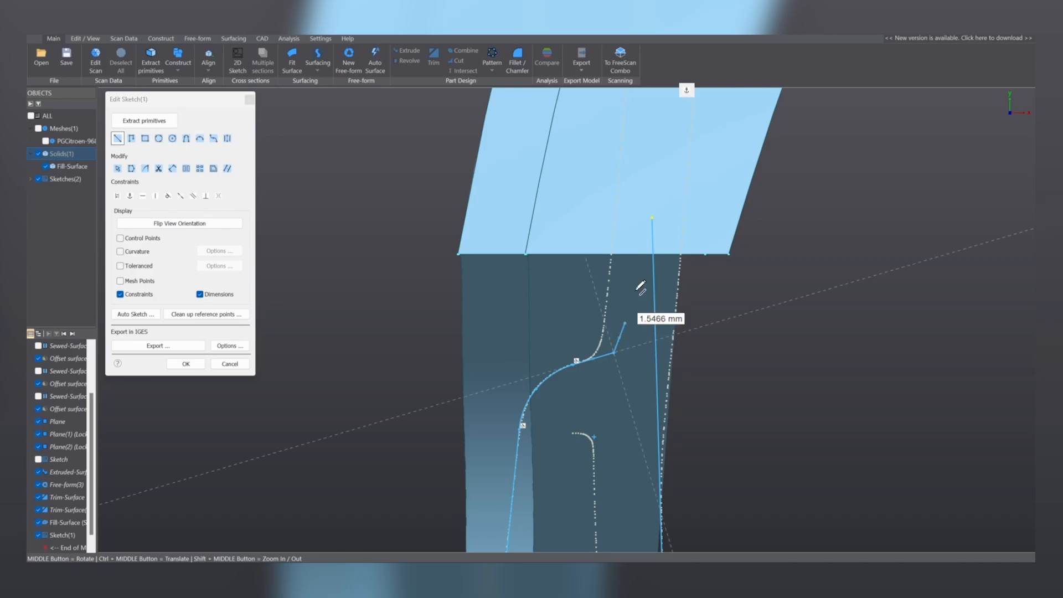
{"action": "left_click", "coordinate": [654, 216]}
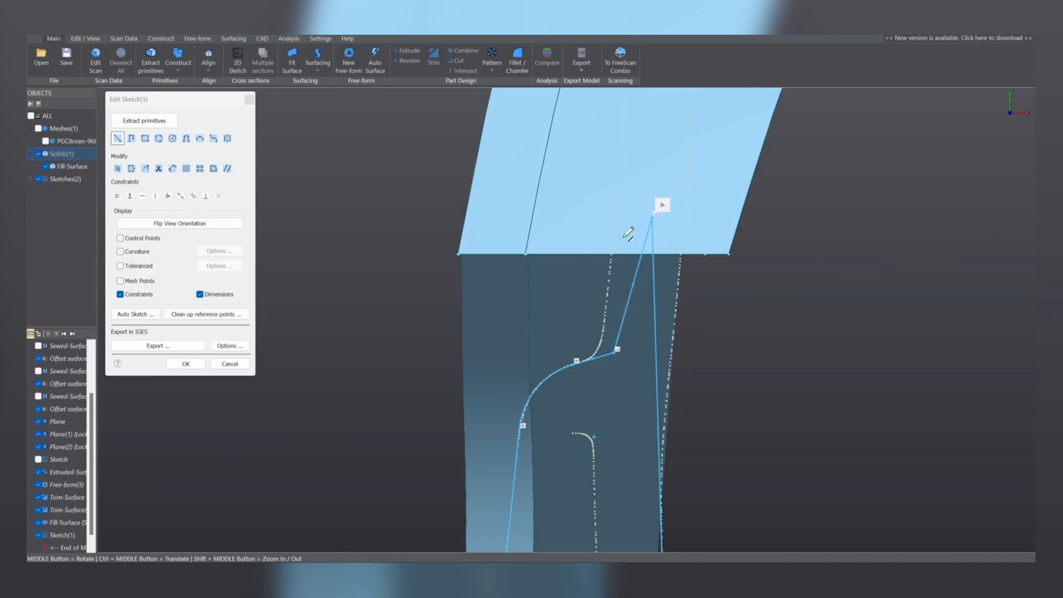
{"action": "left_click", "coordinate": [186, 364]}
Start a two-sided solid extrusion of the pocket sketch, show the scan mesh, hide the filled panel, and keep snapping at 0.5 mm.
{"action": "mouse_move", "coordinate": [736, 362]}
{"action": "middle_mouse_down"}
{"action": "mouse_move", "coordinate": [641, 317]}
{"action": "mouse_move", "coordinate": [542, 323]}
{"action": "mouse_move", "coordinate": [596, 294]}
{"action": "middle_mouse_up"}
{"action": "left_click", "coordinate": [510, 308]}
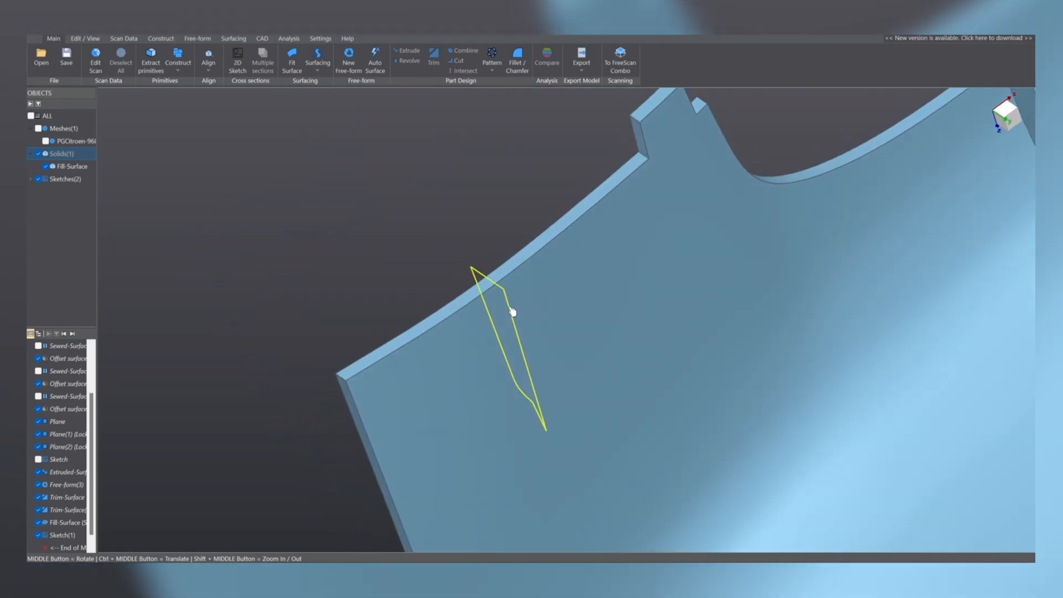
{"action": "left_click", "coordinate": [527, 294]}
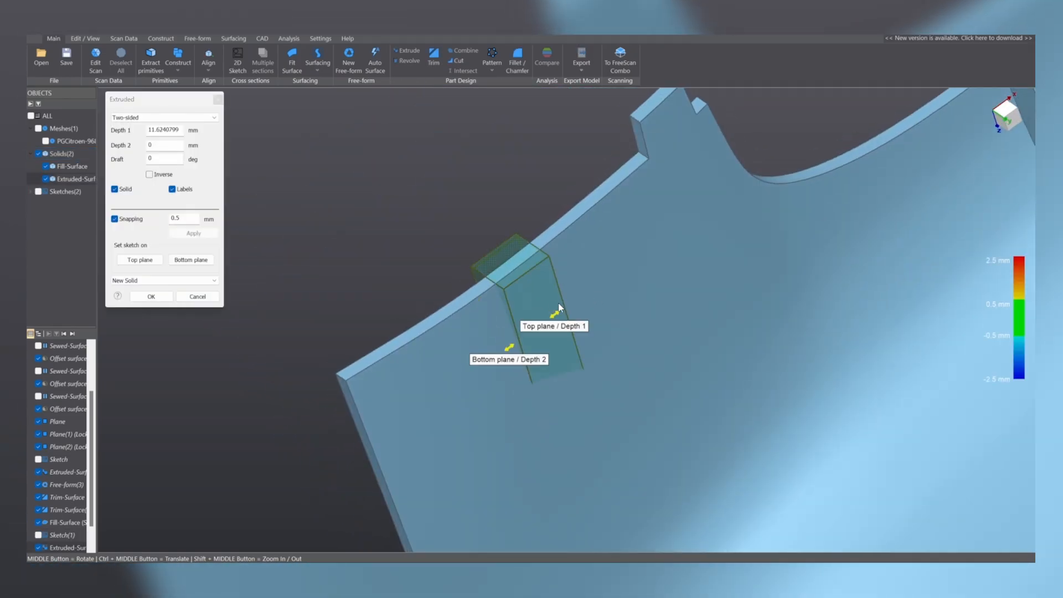
{"action": "left_click", "coordinate": [115, 219]}
{"action": "left_click", "coordinate": [39, 128]}
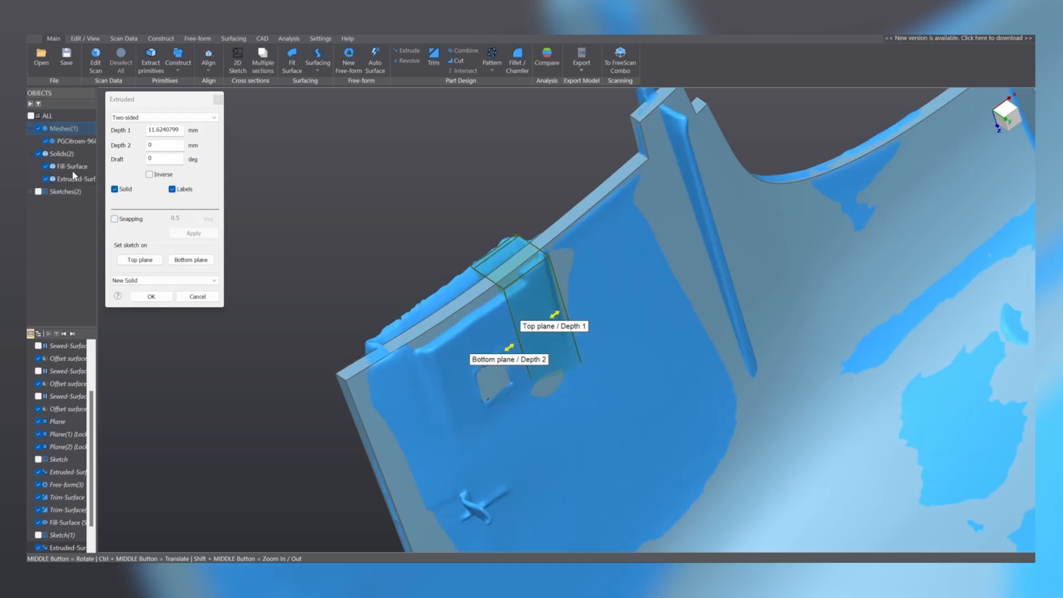
{"action": "left_click", "coordinate": [46, 167]}
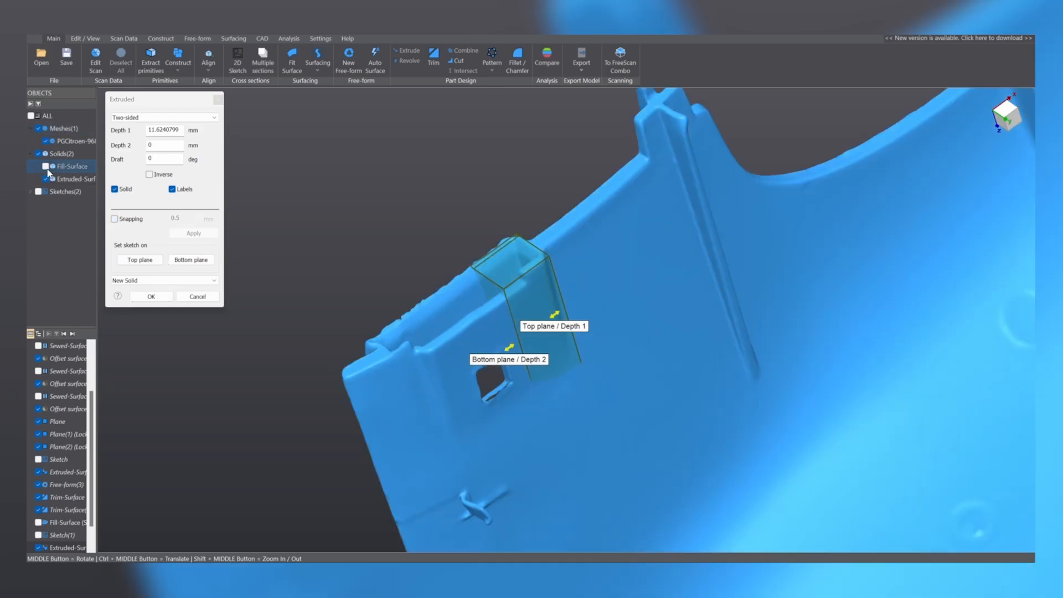
{"action": "left_click", "coordinate": [115, 219]}
Extrude the profile to cover the scanned pocket's width, with Depth 1 about 11.44 mm and Depth 2 about 20.56 mm, as a new solid.
{"action": "middle_click_drag", "start_coordinate": [703, 330], "coordinate": [484, 221]}
{"action": "scroll", "coordinate": [484, 226], "scroll_direction": "up", "scroll_amount": 5}
{"action": "middle_click_drag", "start_coordinate": [736, 540], "coordinate": [803, 358], "text": "ctrl"}
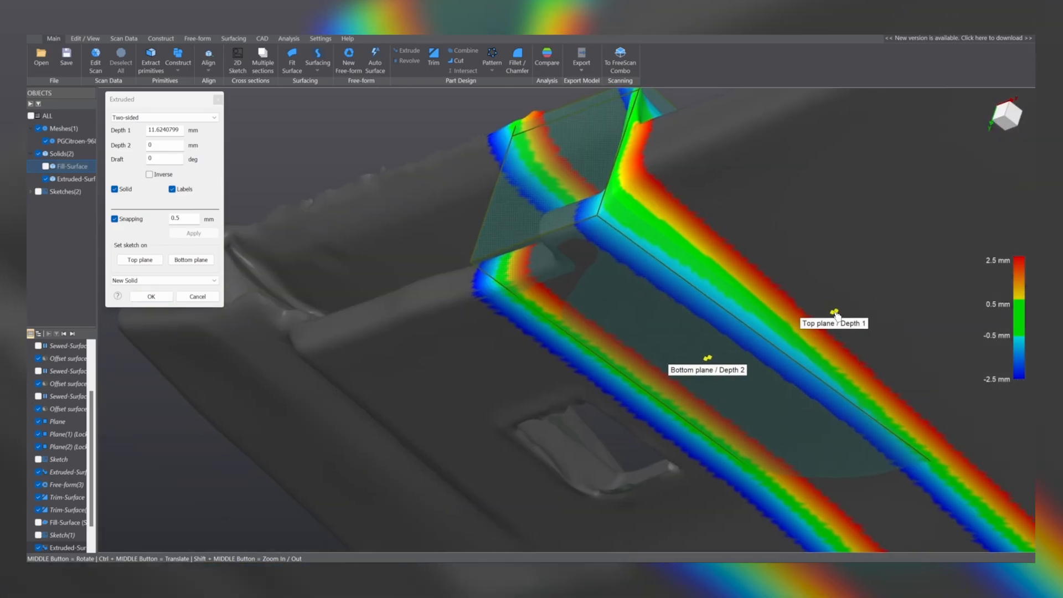
{"action": "left_click_drag", "start_coordinate": [835, 313], "coordinate": [695, 263]}
{"action": "middle_click_drag", "start_coordinate": [720, 277], "coordinate": [717, 326]}
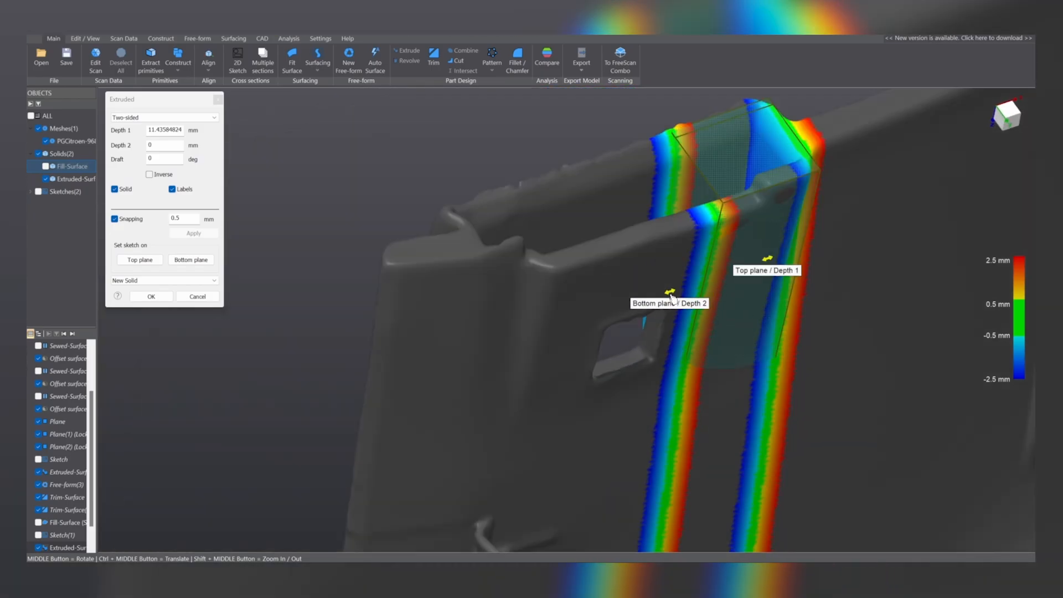
{"action": "left_click_drag", "start_coordinate": [643, 309], "coordinate": [525, 319]}
{"action": "middle_click_drag", "start_coordinate": [525, 319], "coordinate": [628, 357]}
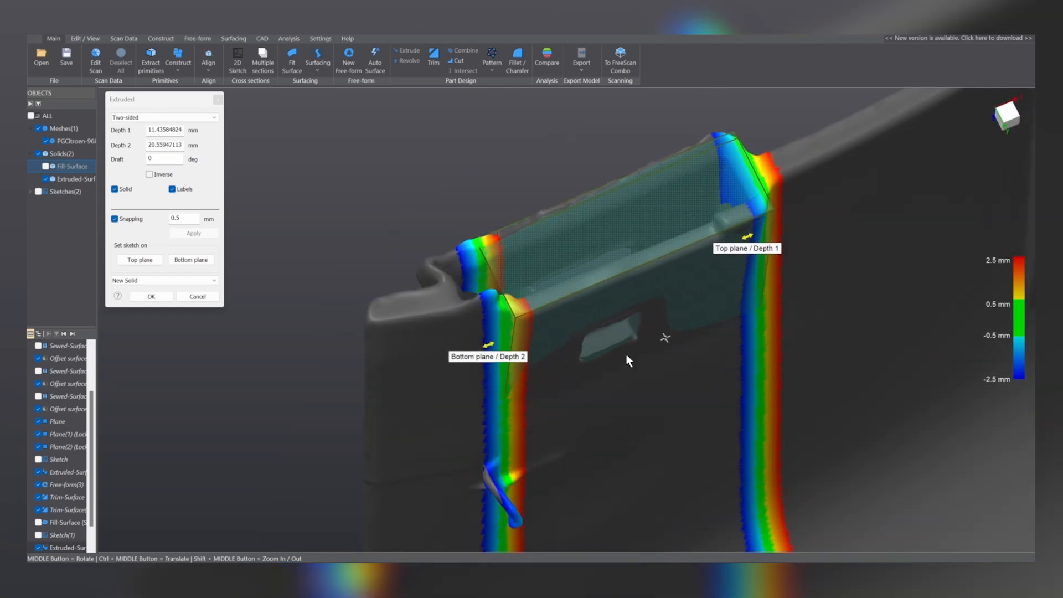
{"action": "left_click", "coordinate": [151, 298]}
Hide the extruded solid and create a 2D sketch for an extruded surface on the OYZ plane, offset about 35.92 mm through the pocket.
{"action": "middle_click_drag", "start_coordinate": [244, 327], "coordinate": [390, 275]}
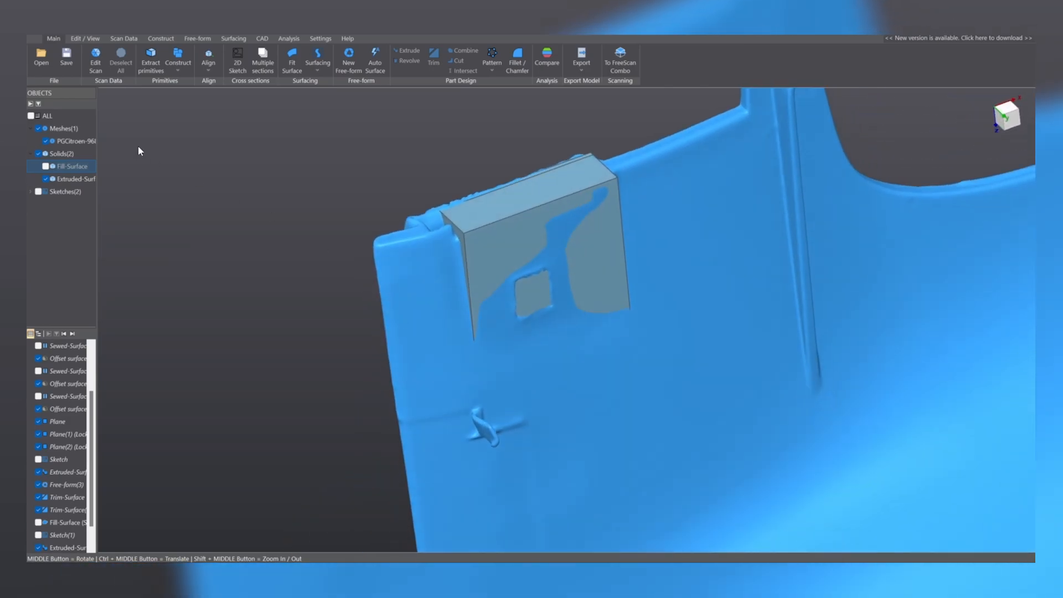
{"action": "left_click", "coordinate": [44, 180]}
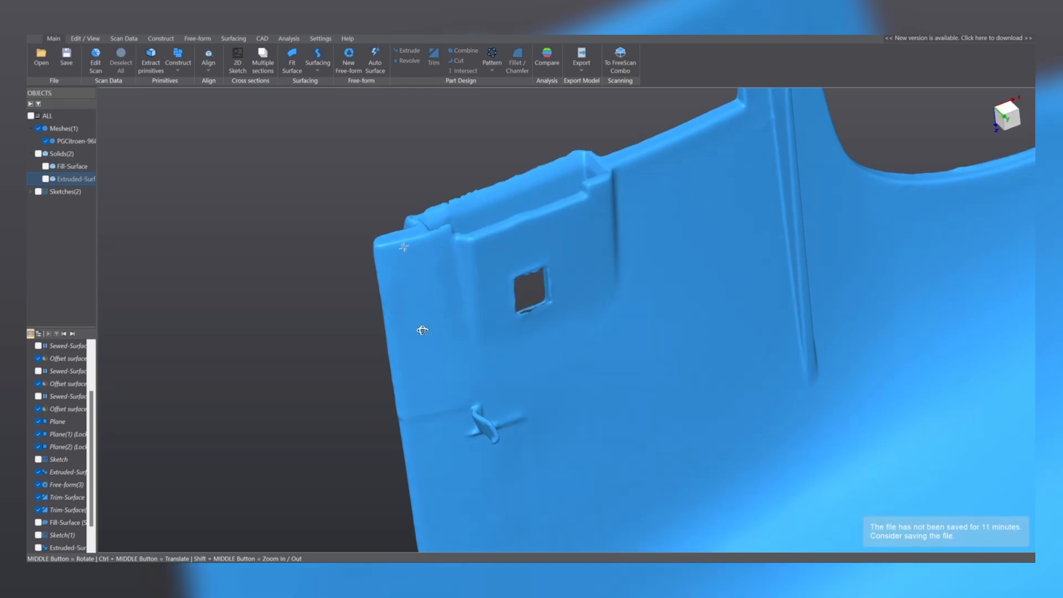
{"action": "middle_click_drag", "start_coordinate": [418, 332], "coordinate": [316, 266]}
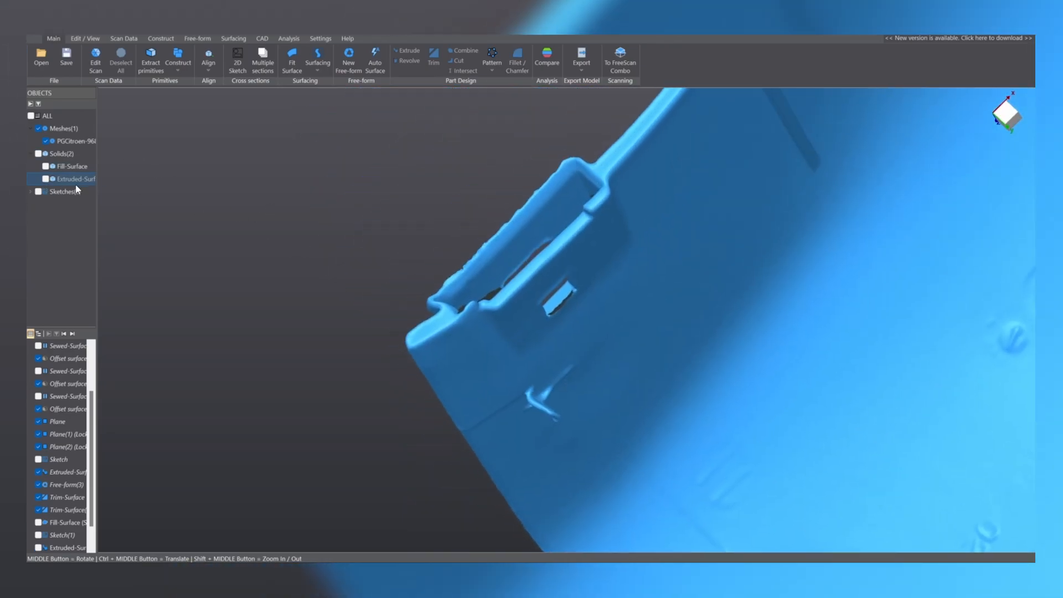
{"action": "left_click", "coordinate": [240, 62]}
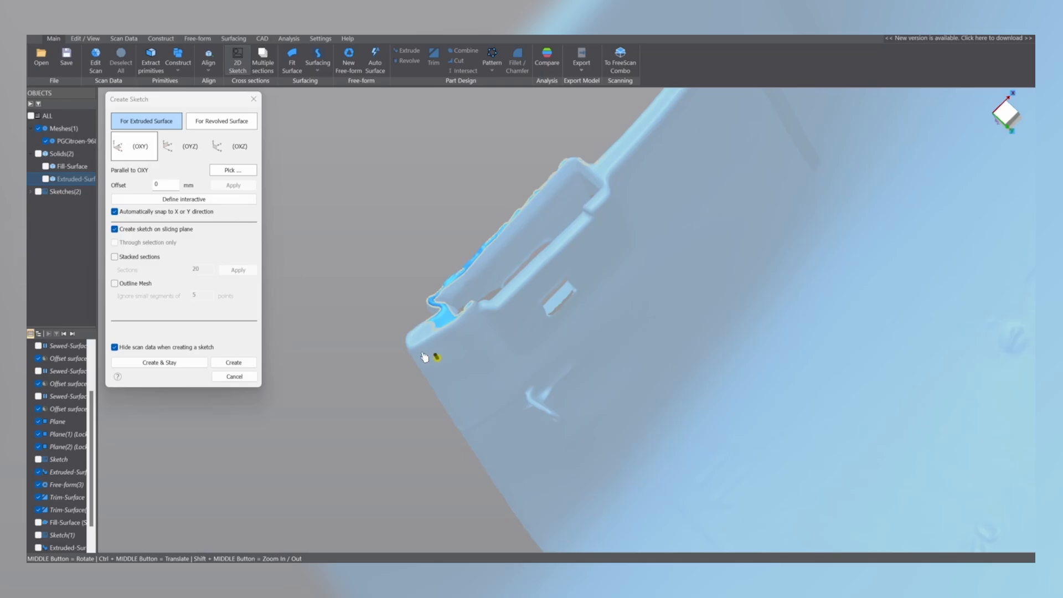
{"action": "left_click", "coordinate": [169, 143]}
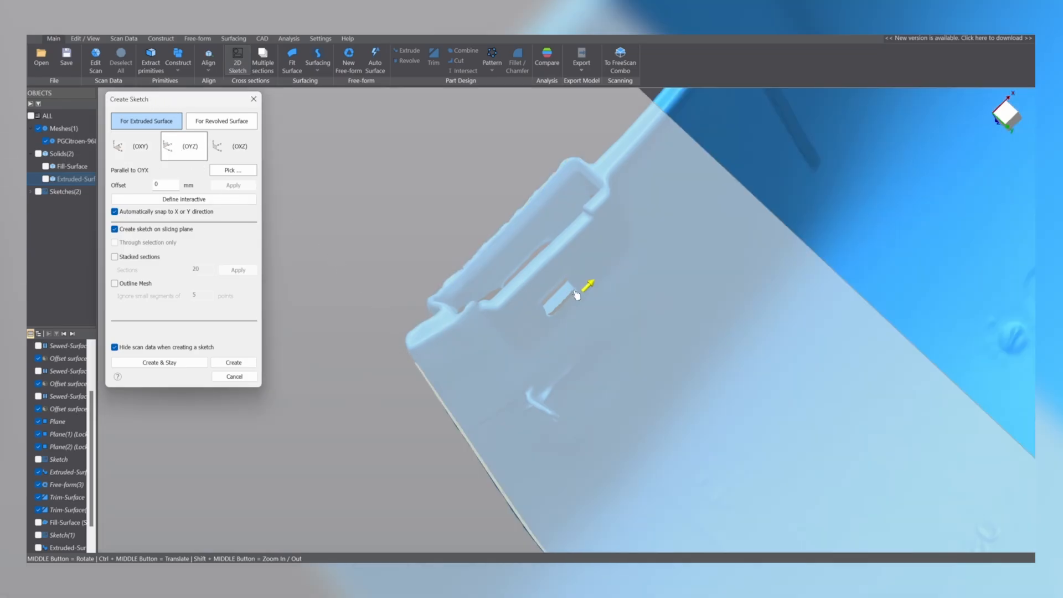
{"action": "left_click_drag", "start_coordinate": [576, 295], "coordinate": [525, 288]}
{"action": "scroll", "coordinate": [532, 290], "scroll_direction": "up", "scroll_amount": 3}
{"action": "middle_click_drag", "start_coordinate": [525, 287], "coordinate": [587, 370]}
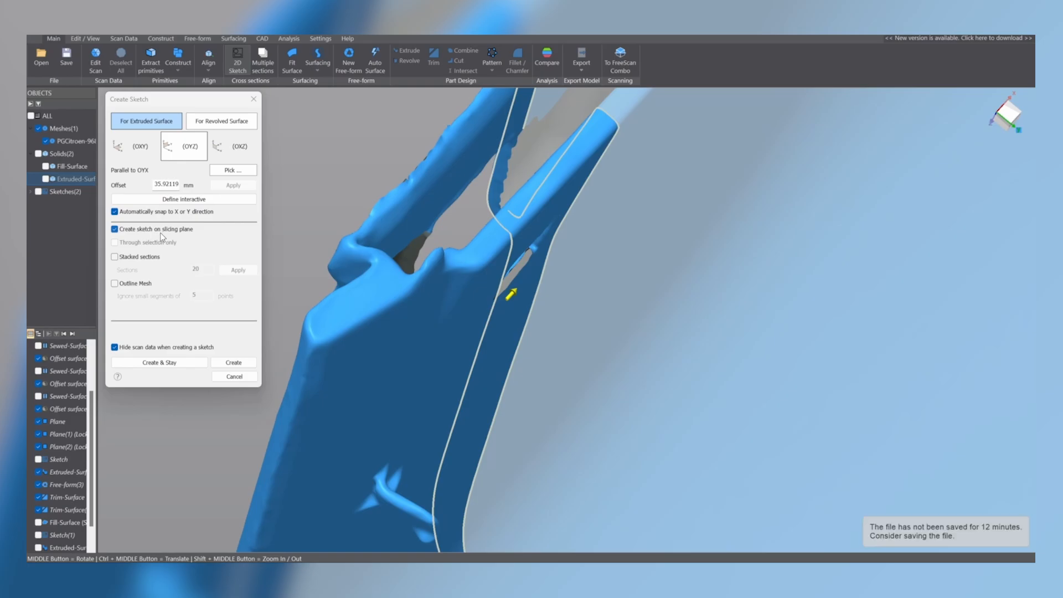
{"action": "left_click", "coordinate": [233, 363]}
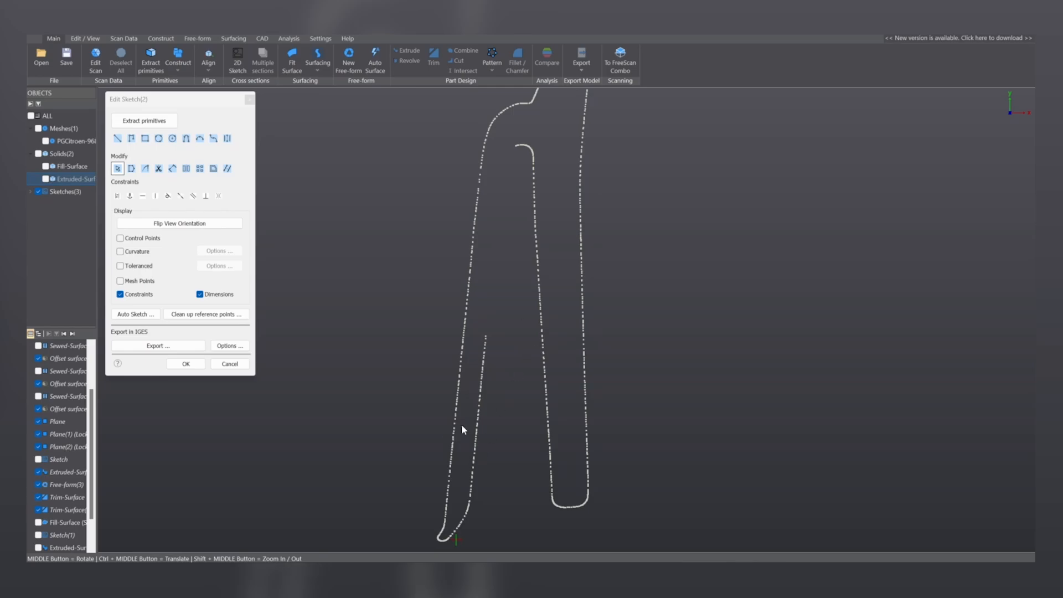
Fit a straight line to each of the pocket's two inner wall sections.
{"action": "left_click_drag", "start_coordinate": [506, 408], "coordinate": [478, 453]}
{"action": "mouse_move", "coordinate": [551, 166]}
{"action": "left_mouse_down"}
{"action": "mouse_move", "coordinate": [492, 281]}
{"action": "mouse_move", "coordinate": [534, 443]}
{"action": "mouse_move", "coordinate": [556, 451]}
{"action": "left_mouse_up"}
{"action": "scroll", "coordinate": [526, 141], "scroll_direction": "up", "scroll_amount": 4}
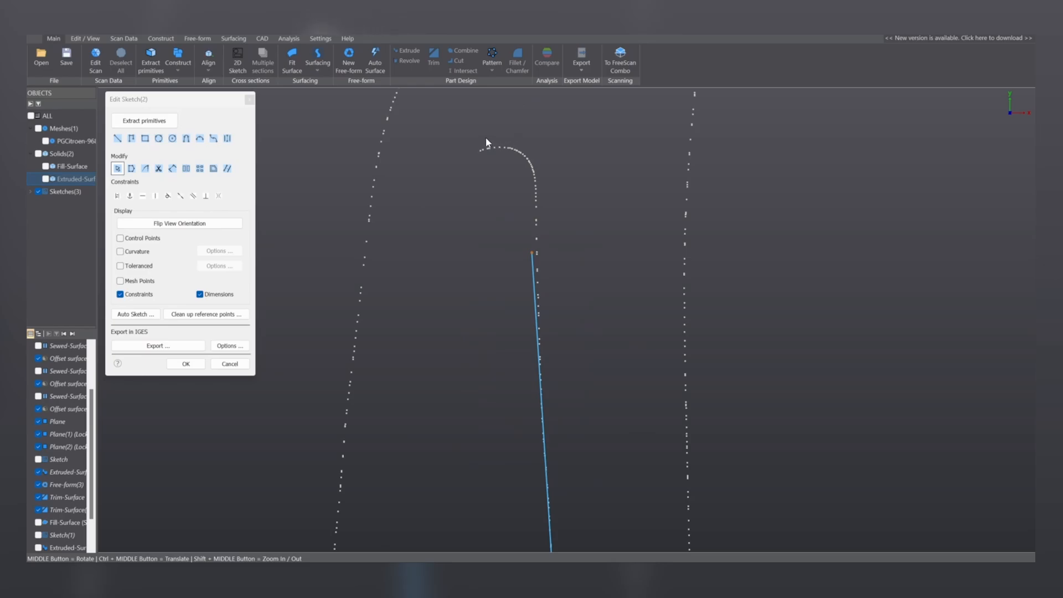
{"action": "left_click_drag", "start_coordinate": [487, 142], "coordinate": [525, 147]}
{"action": "left_click", "coordinate": [497, 148]}
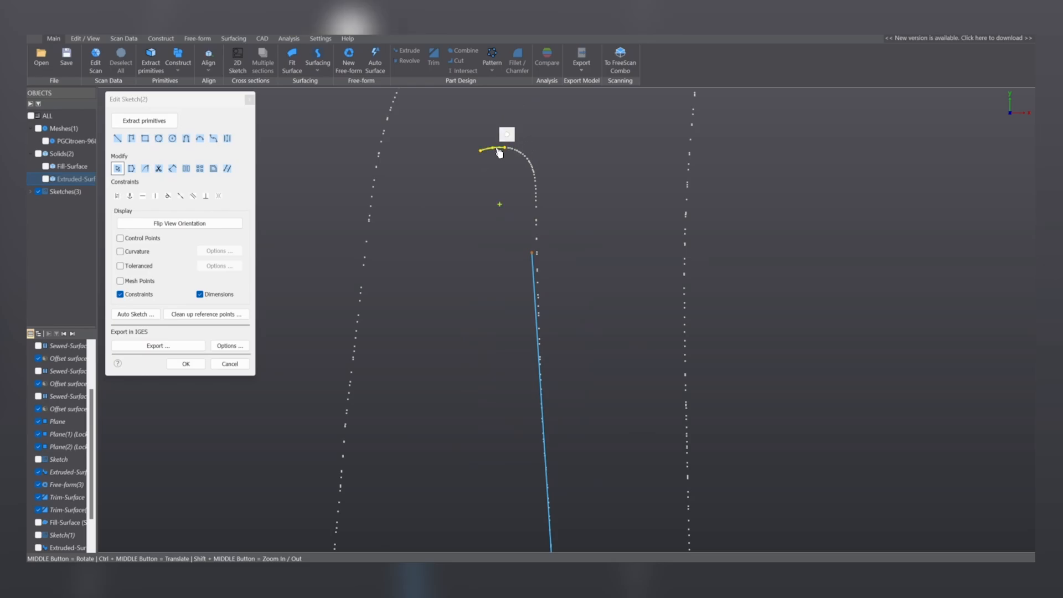
{"action": "key", "text": "Delete"}
Draw a horizontal line about 2.05 mm long at the cavity's closed end, trim it to the outer wall's inner line, and align that corner with the scan.
{"action": "left_click", "coordinate": [117, 138]}
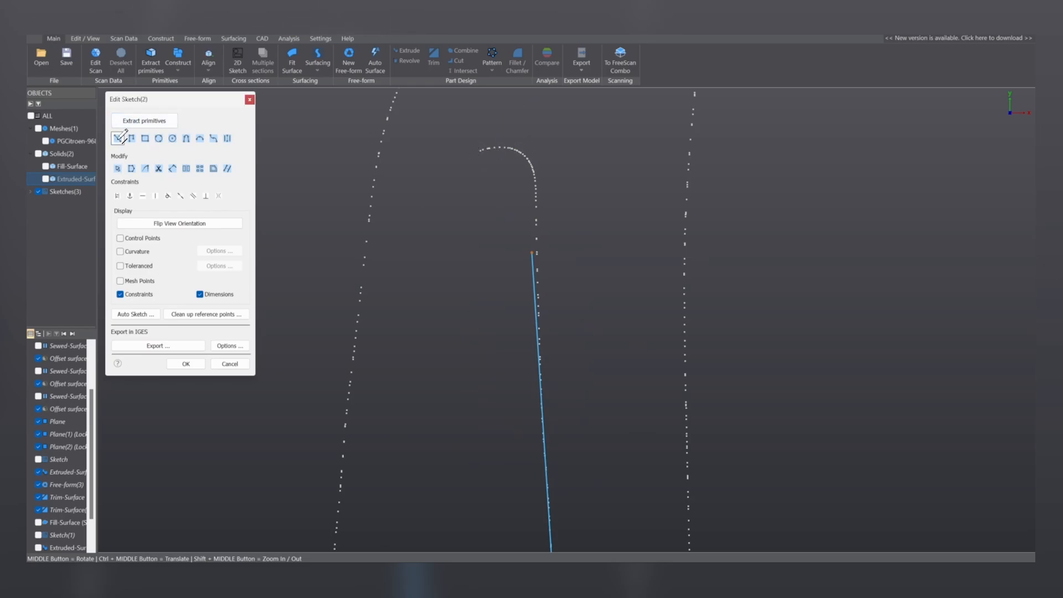
{"action": "left_click", "coordinate": [453, 150]}
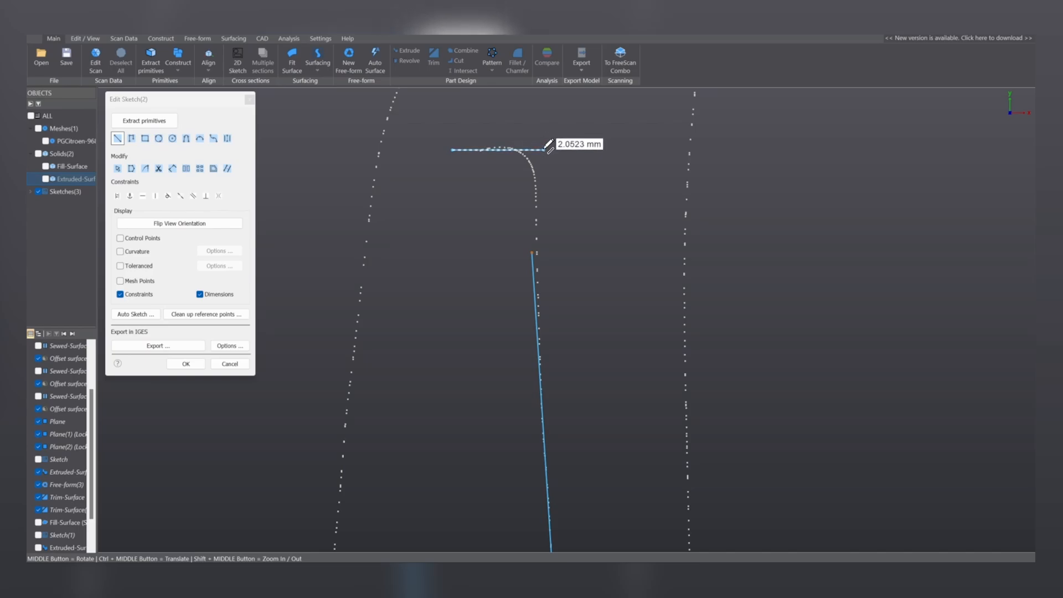
{"action": "left_click", "coordinate": [545, 149]}
{"action": "key", "text": "Escape"}
{"action": "left_click", "coordinate": [532, 148]}
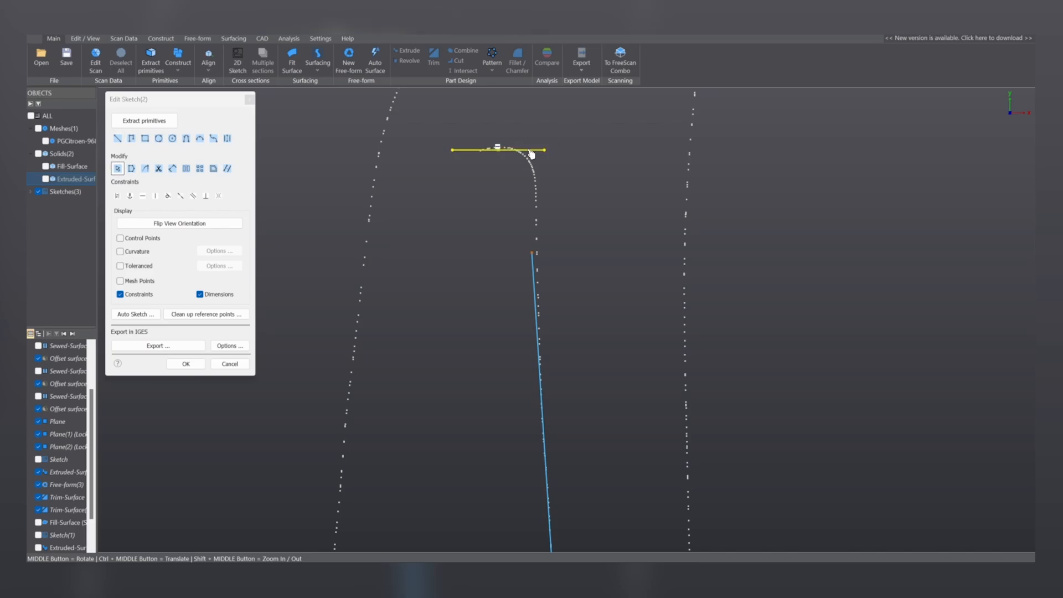
{"action": "mouse_move", "coordinate": [568, 138]}
{"action": "left_mouse_down"}
{"action": "mouse_move", "coordinate": [505, 188]}
{"action": "mouse_move", "coordinate": [557, 267]}
{"action": "mouse_move", "coordinate": [487, 162]}
{"action": "mouse_move", "coordinate": [557, 238]}
{"action": "left_mouse_up"}
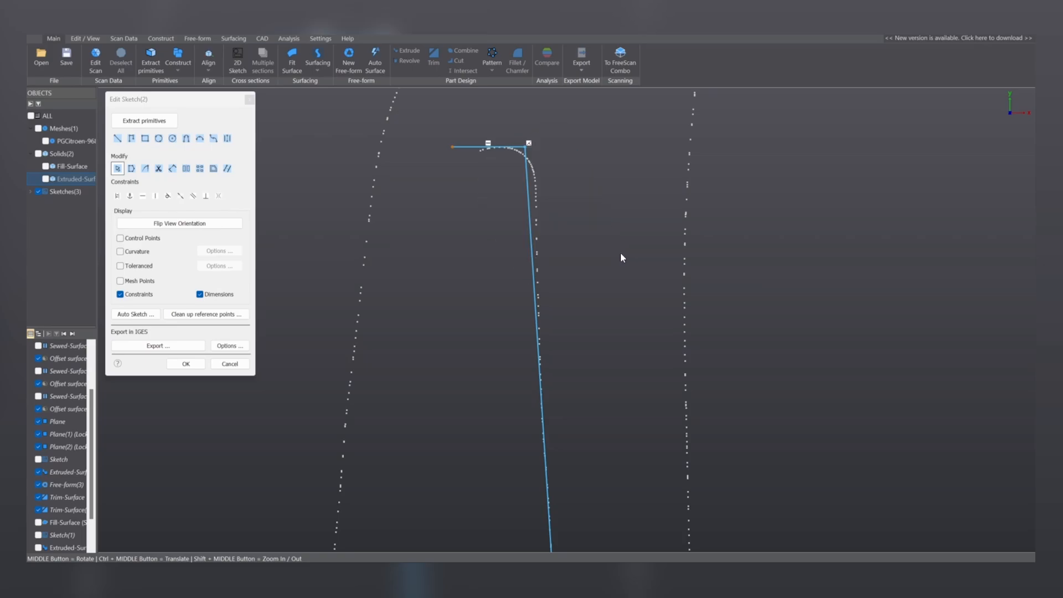
{"action": "left_click", "coordinate": [529, 172]}
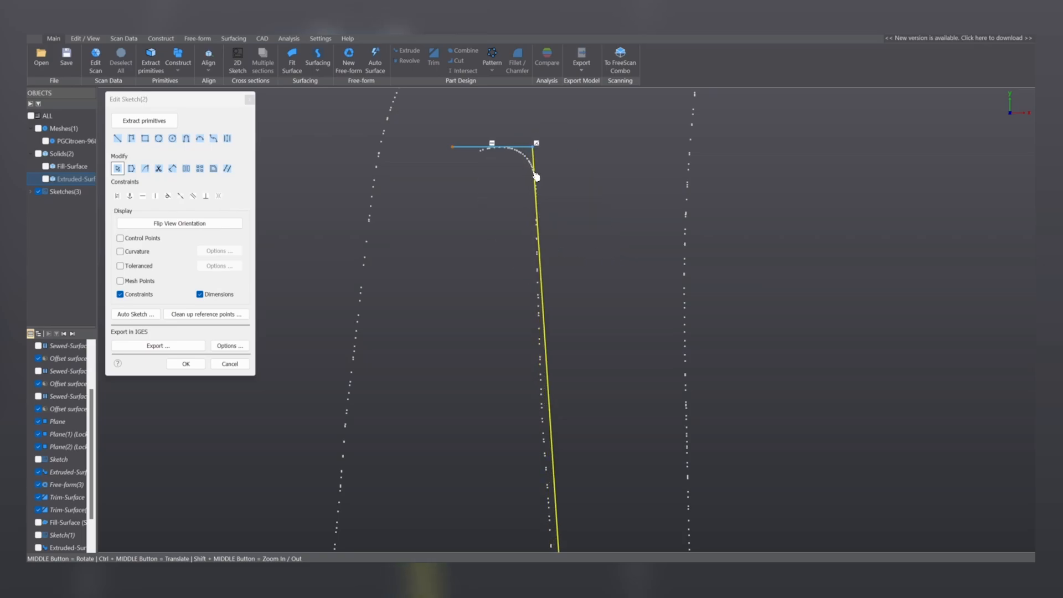
{"action": "scroll", "coordinate": [603, 258], "scroll_direction": "down", "scroll_amount": 3}
{"action": "middle_click_drag", "start_coordinate": [564, 310], "coordinate": [572, 242], "text": "ctrl"}
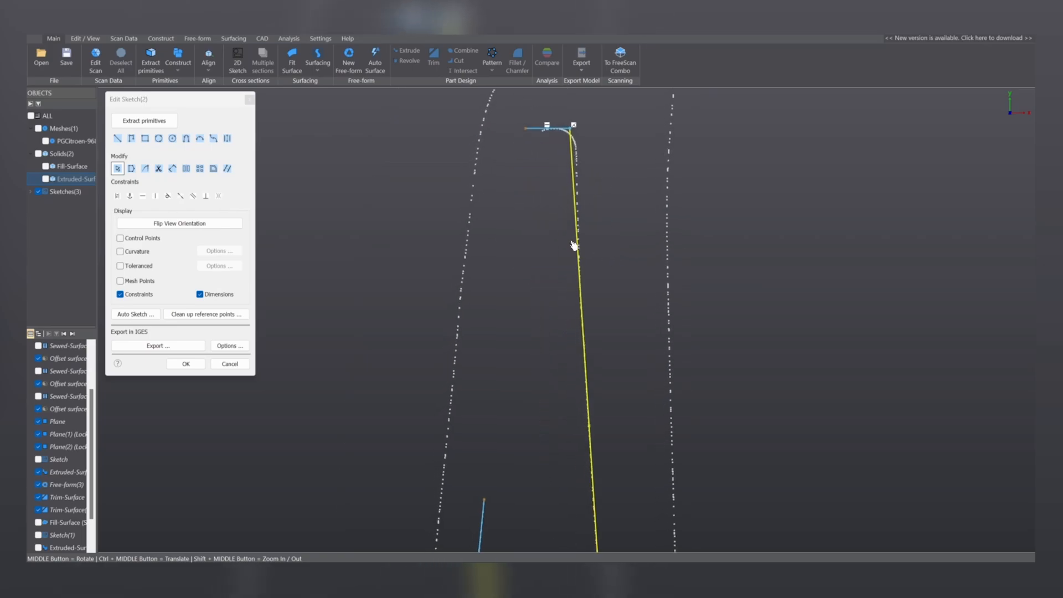
Extend the panel-side inner line towards the cavity's closed end, and lengthen both inner lines past the pocket's open edge.
{"action": "mouse_move", "coordinate": [486, 507]}
{"action": "left_mouse_down"}
{"action": "mouse_move", "coordinate": [536, 214]}
{"action": "mouse_move", "coordinate": [521, 151]}
{"action": "left_mouse_up"}
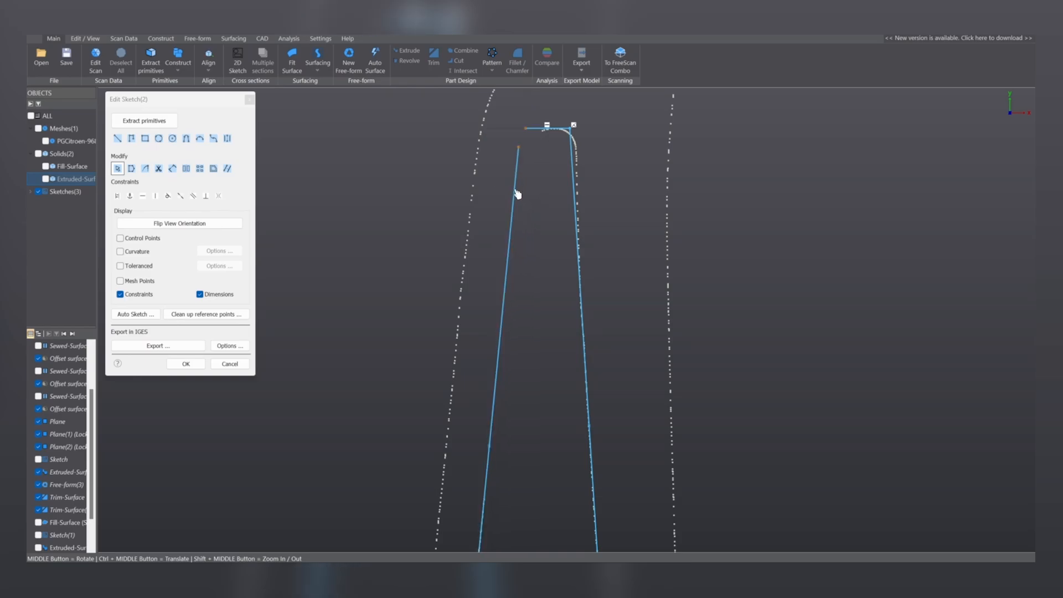
{"action": "mouse_move", "coordinate": [517, 200]}
{"action": "middle_mouse_down"}
{"action": "mouse_move", "coordinate": [599, 198]}
{"action": "mouse_move", "coordinate": [562, 204]}
{"action": "middle_mouse_up"}
{"action": "mouse_move", "coordinate": [557, 186]}
{"action": "left_mouse_down"}
{"action": "mouse_move", "coordinate": [544, 309]}
{"action": "mouse_move", "coordinate": [541, 298]}
{"action": "left_mouse_up"}
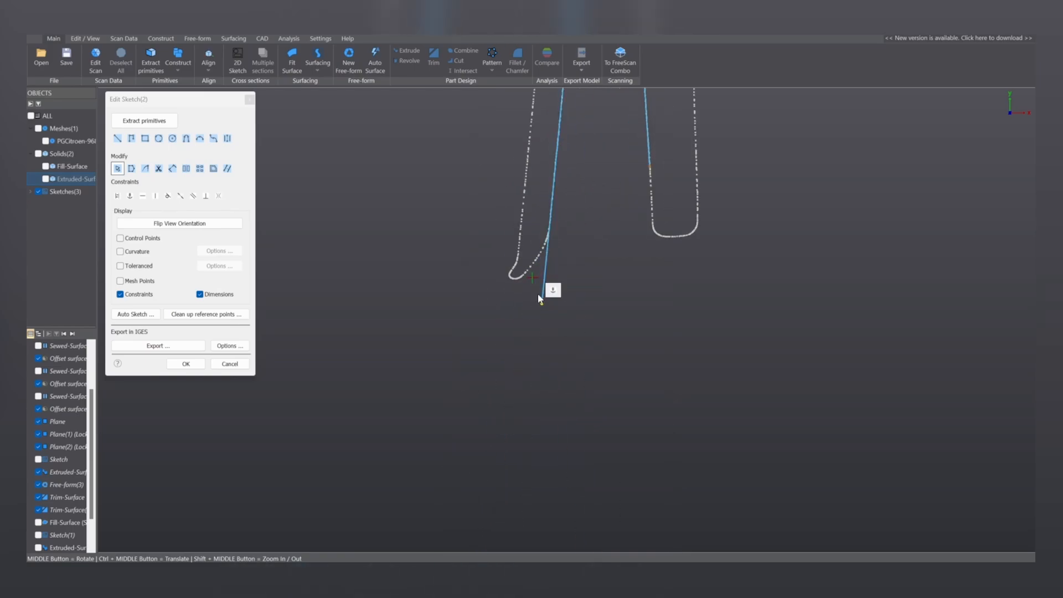
{"action": "left_click_drag", "start_coordinate": [652, 171], "coordinate": [659, 300]}
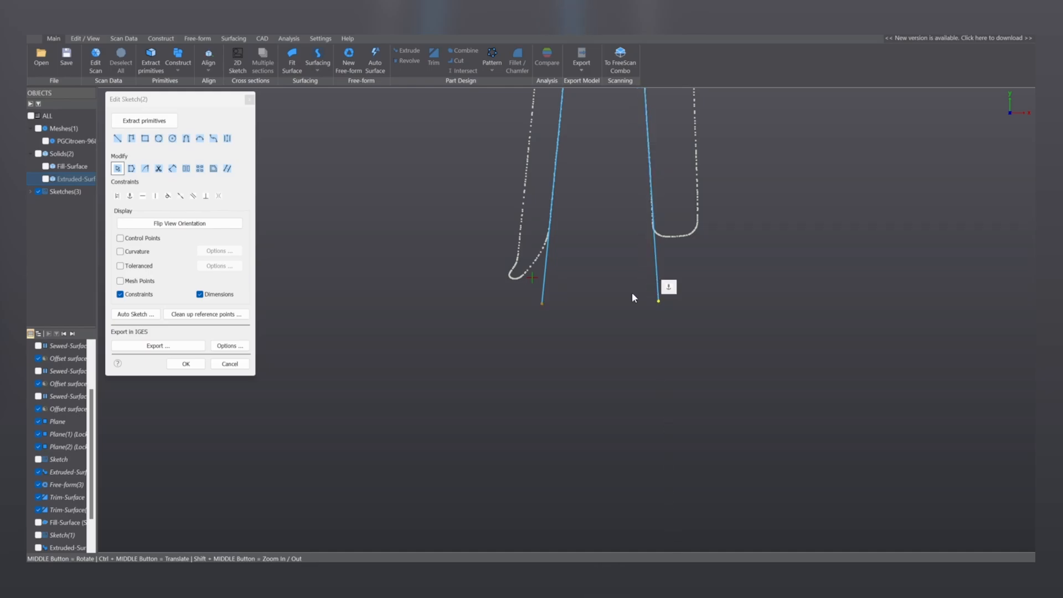
Close the cavity profile with a line joining the two inner lines' ends beyond the pocket's open edge, and finish the sketch.
{"action": "left_click", "coordinate": [122, 140]}
{"action": "left_click", "coordinate": [543, 303]}
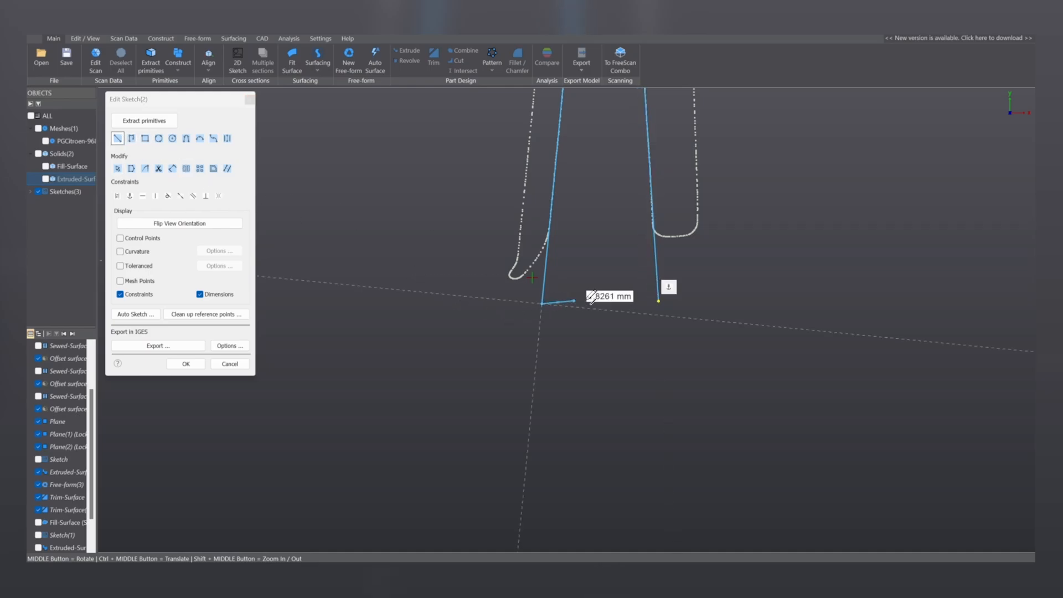
{"action": "left_click", "coordinate": [659, 301]}
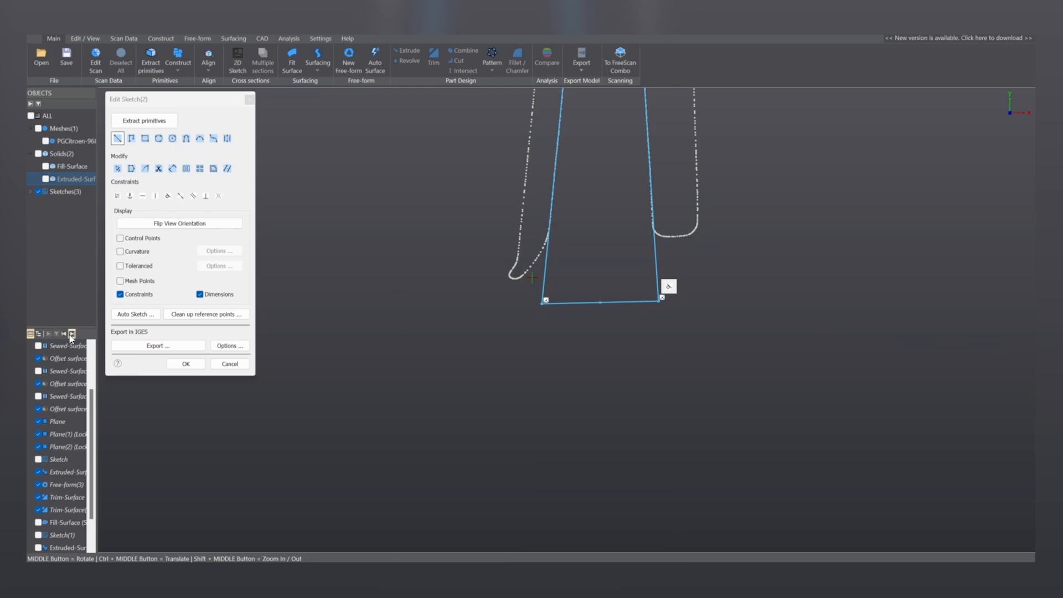
{"action": "left_click", "coordinate": [186, 364]}
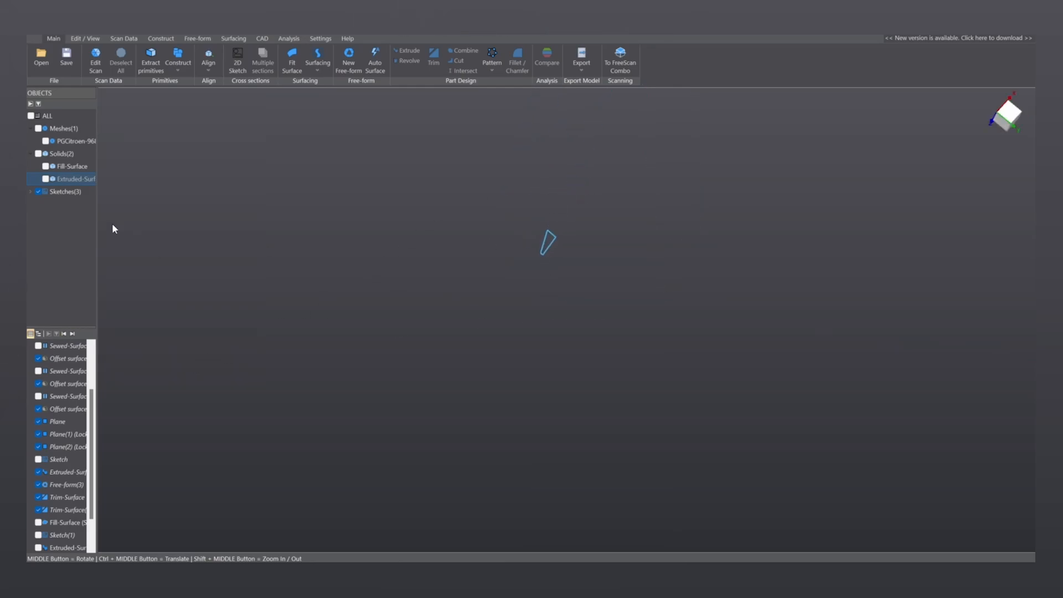
Show the scan mesh and extrude the cavity sketch two-sided to the pocket's end walls as a new solid, about 9.73 mm and 18.69 mm deep.
{"action": "left_click", "coordinate": [46, 141]}
{"action": "scroll", "coordinate": [620, 222], "scroll_direction": "up", "scroll_amount": 6}
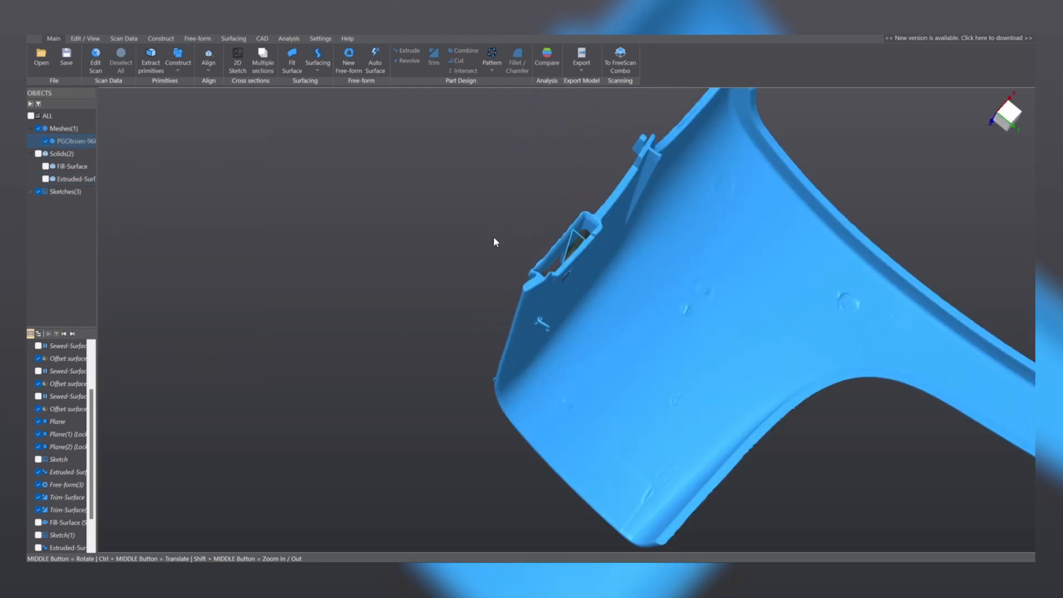
{"action": "left_click", "coordinate": [620, 223]}
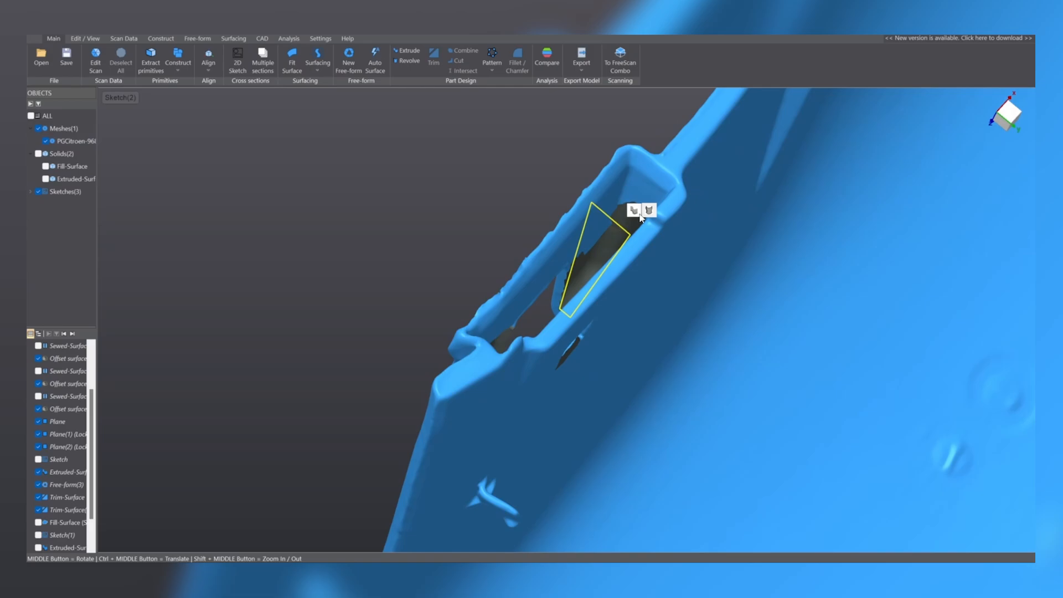
{"action": "left_click", "coordinate": [636, 211]}
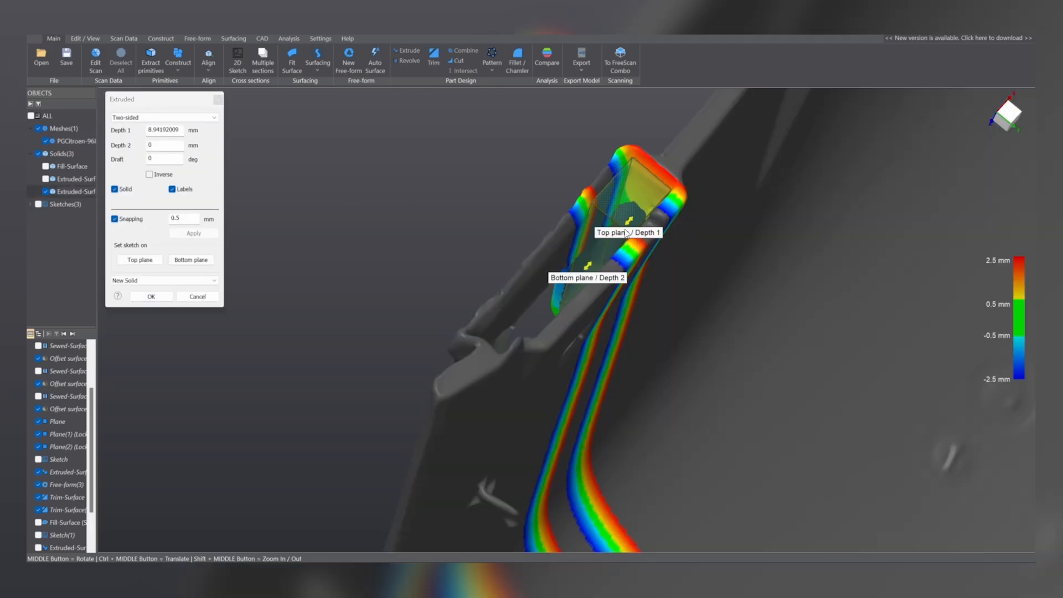
{"action": "left_click_drag", "start_coordinate": [630, 227], "coordinate": [643, 194]}
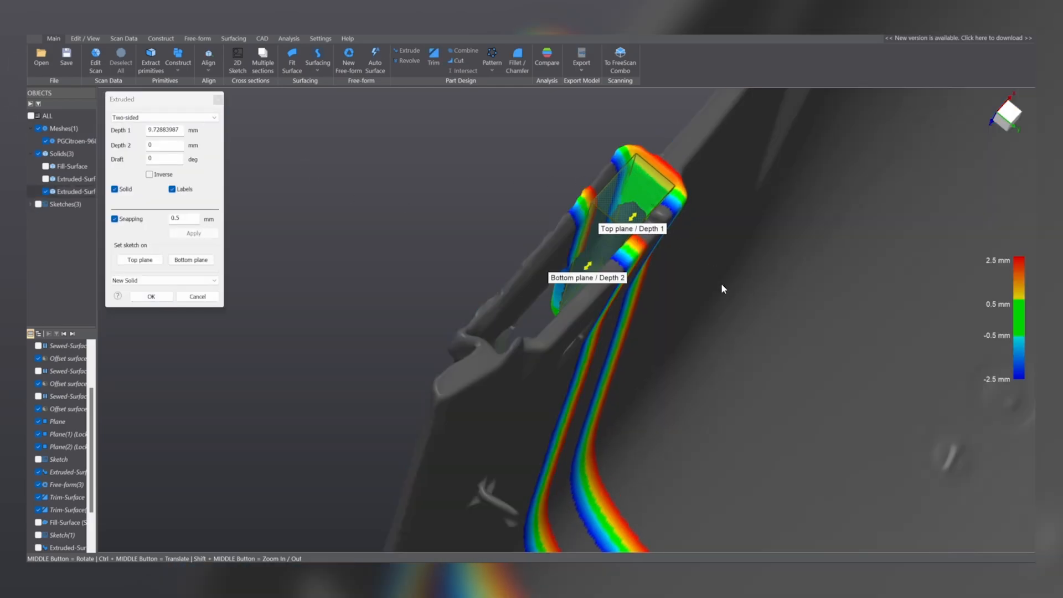
{"action": "middle_click_drag", "start_coordinate": [721, 289], "coordinate": [669, 180]}
{"action": "left_click_drag", "start_coordinate": [622, 217], "coordinate": [523, 314]}
{"action": "middle_click_drag", "start_coordinate": [602, 285], "coordinate": [567, 230]}
{"action": "left_click_drag", "start_coordinate": [559, 244], "coordinate": [559, 296]}
{"action": "middle_click_drag", "start_coordinate": [612, 324], "coordinate": [539, 189]}
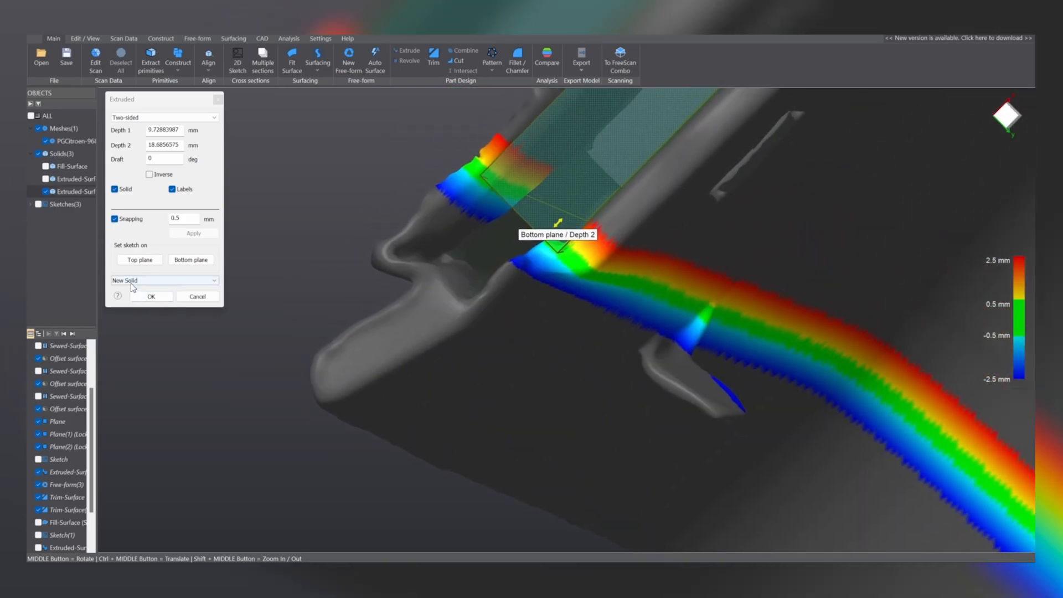
{"action": "left_click", "coordinate": [145, 298]}
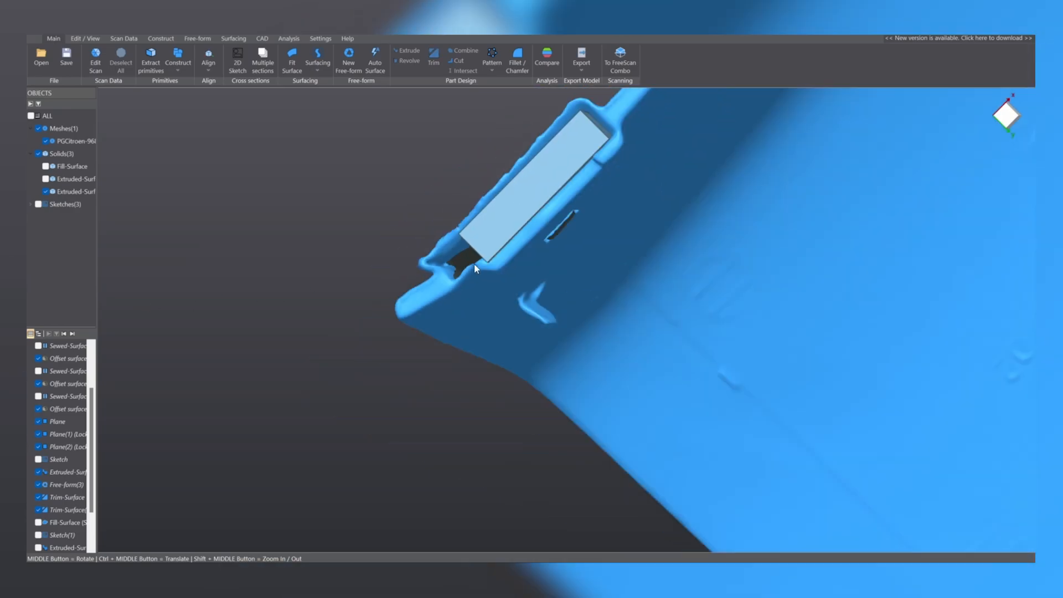
Create a 2D sketch for an extruded surface on the OXZ plane, offset about -1.89 mm through the pocket's outer wall.
{"action": "mouse_move", "coordinate": [474, 263]}
{"action": "middle_mouse_down"}
{"action": "mouse_move", "coordinate": [585, 165]}
{"action": "mouse_move", "coordinate": [603, 266]}
{"action": "mouse_move", "coordinate": [772, 266]}
{"action": "mouse_move", "coordinate": [742, 309]}
{"action": "mouse_move", "coordinate": [499, 324]}
{"action": "mouse_move", "coordinate": [499, 277]}
{"action": "mouse_move", "coordinate": [477, 254]}
{"action": "middle_mouse_up"}
{"action": "left_click", "coordinate": [238, 62]}
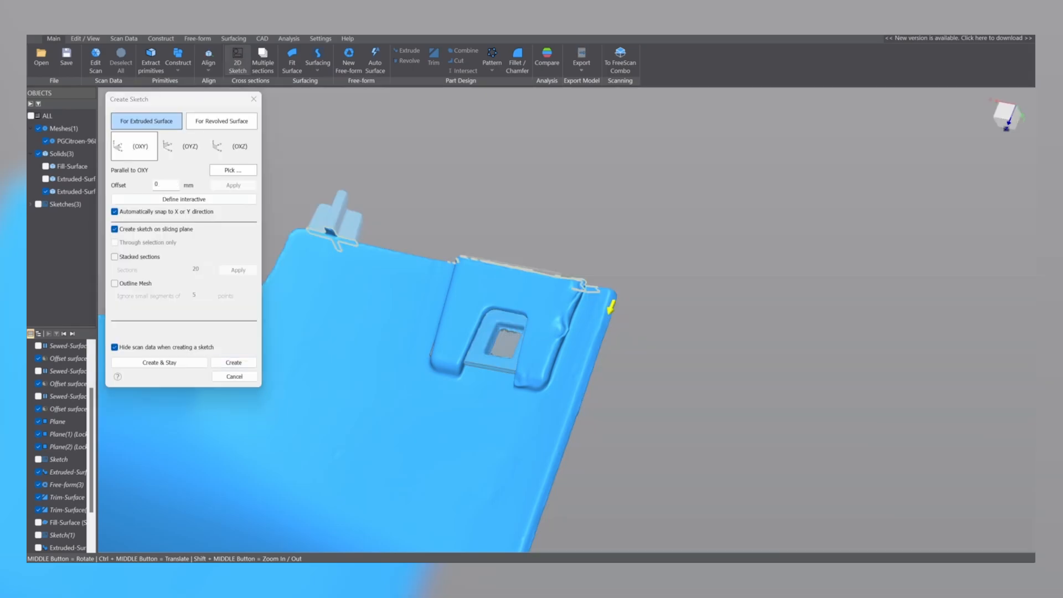
{"action": "left_click", "coordinate": [179, 148]}
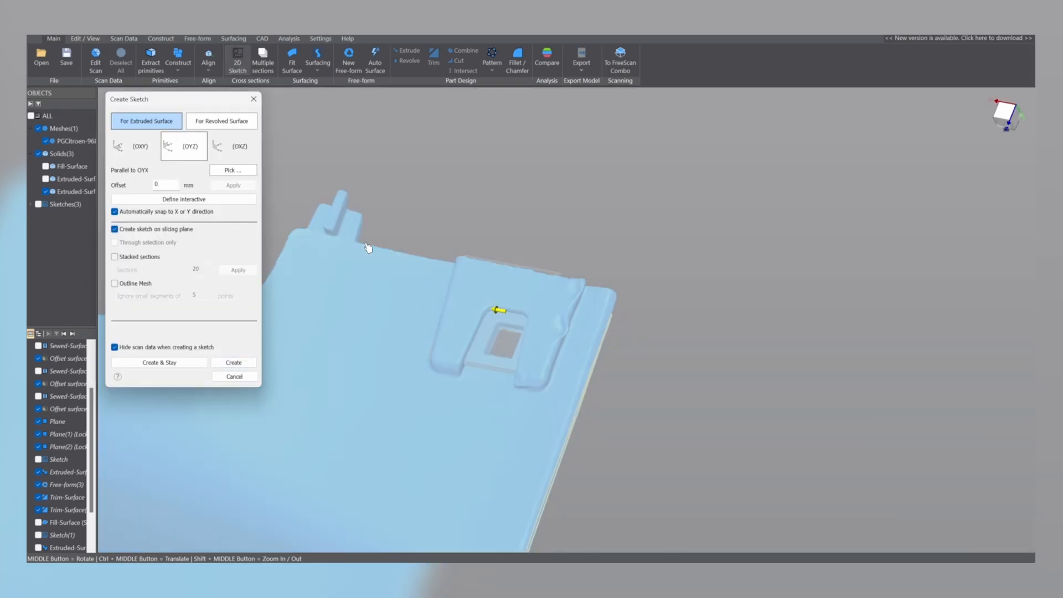
{"action": "middle_click_drag", "start_coordinate": [403, 366], "coordinate": [454, 336]}
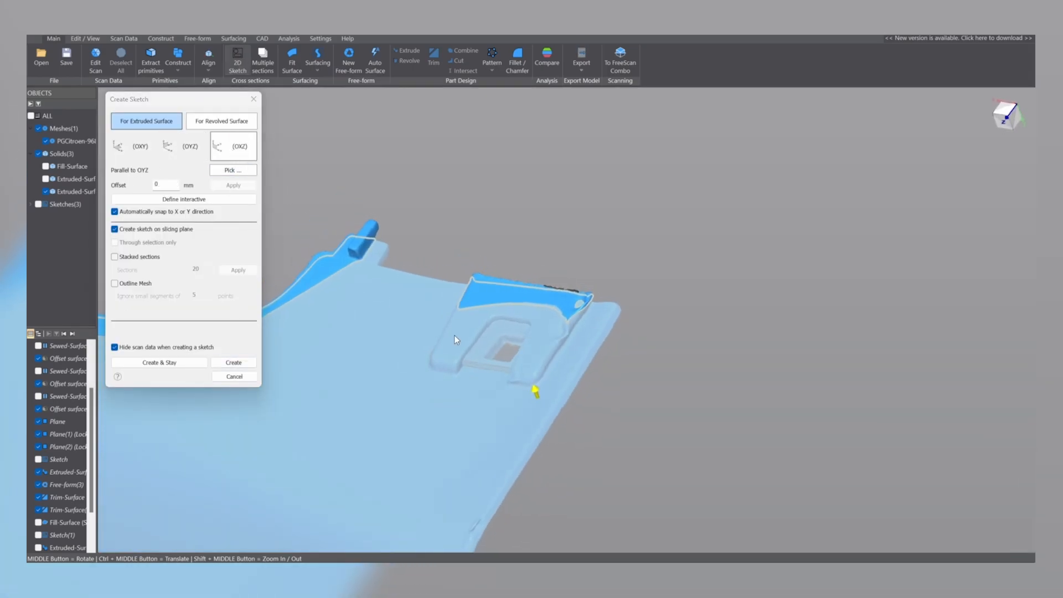
{"action": "left_click_drag", "start_coordinate": [545, 396], "coordinate": [536, 395]}
{"action": "middle_click_drag", "start_coordinate": [476, 353], "coordinate": [561, 348]}
{"action": "left_click_drag", "start_coordinate": [575, 382], "coordinate": [576, 383]}
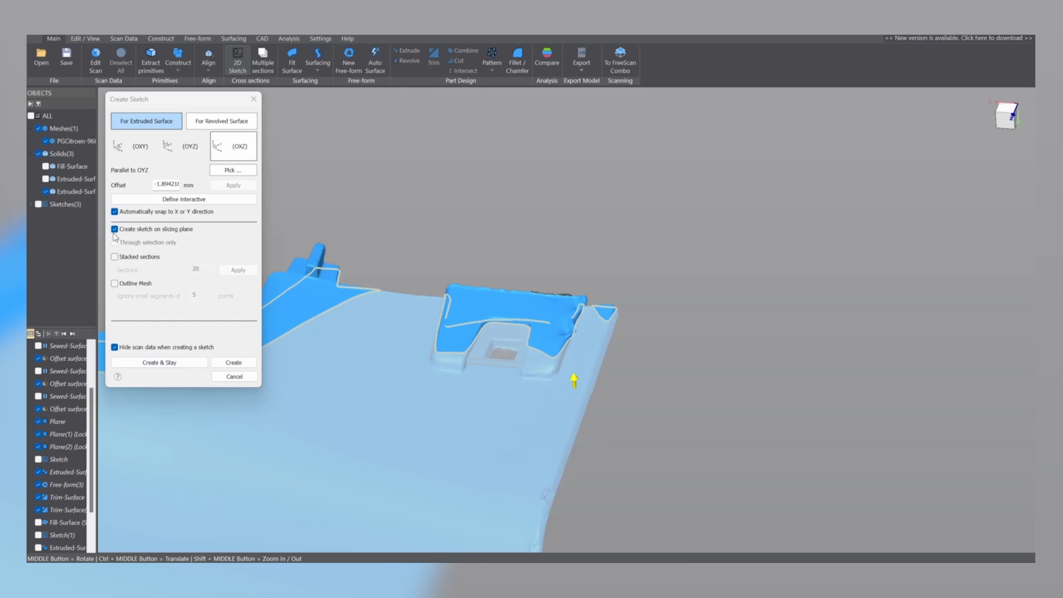
{"action": "left_click", "coordinate": [232, 363]}
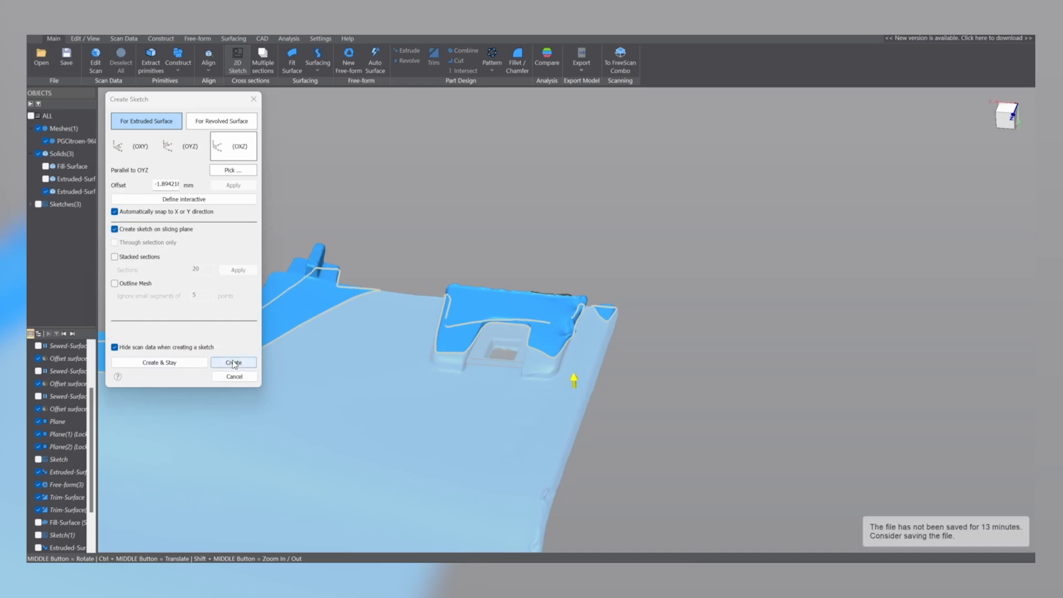
Fit straight lines to the two sides and the closed end of the pocket wall's U-shaped cutout, and round both corners to the scan.
{"action": "scroll", "coordinate": [418, 344], "scroll_direction": "up", "scroll_amount": 5}
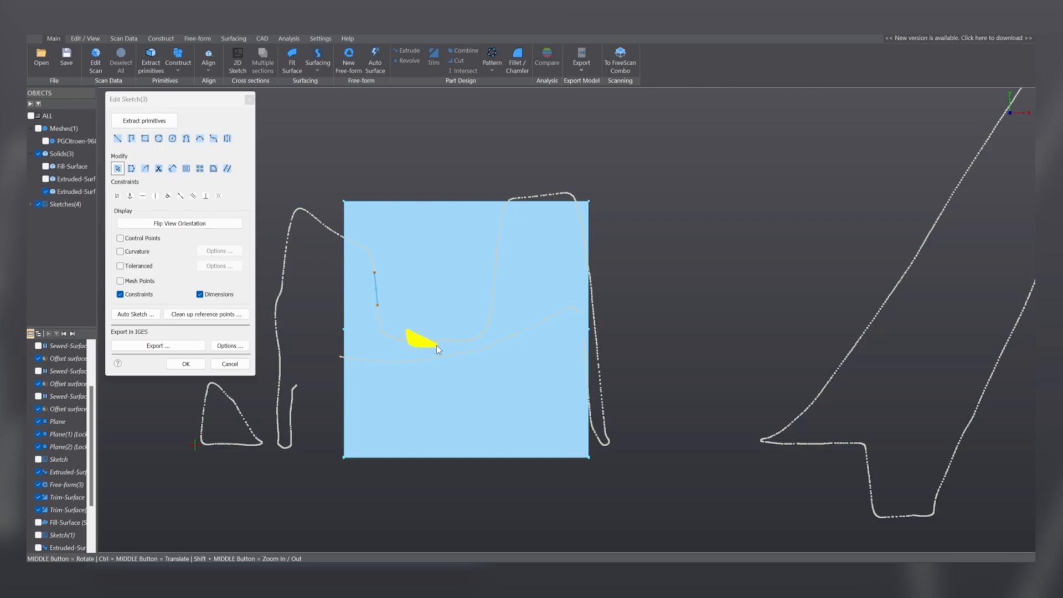
{"action": "left_click_drag", "start_coordinate": [456, 335], "coordinate": [439, 346]}
{"action": "mouse_move", "coordinate": [496, 297]}
{"action": "left_mouse_down"}
{"action": "mouse_move", "coordinate": [441, 351]}
{"action": "mouse_move", "coordinate": [417, 346]}
{"action": "mouse_move", "coordinate": [448, 348]}
{"action": "left_mouse_up"}
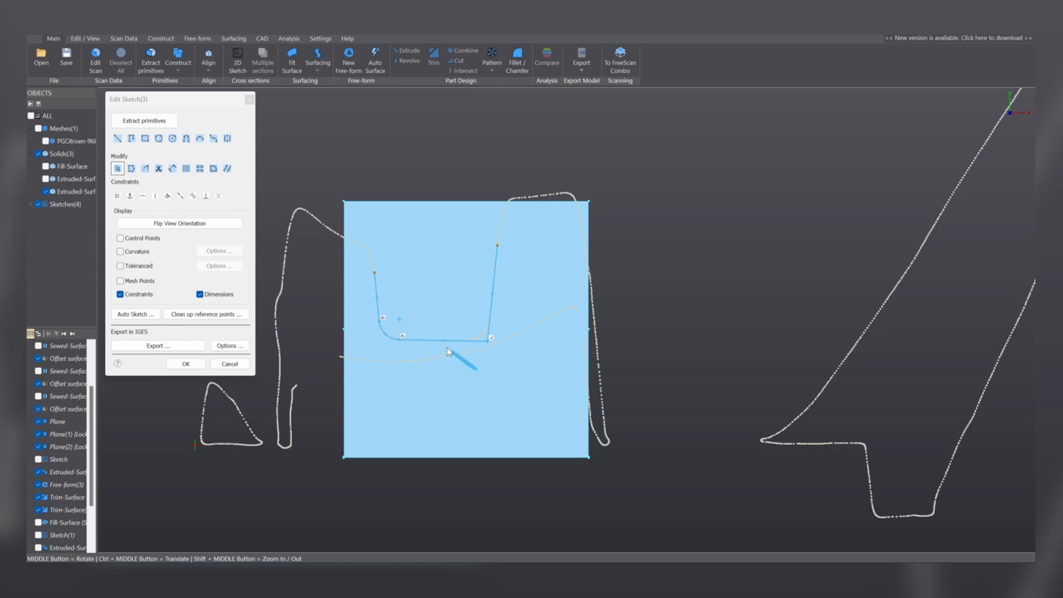
{"action": "left_click_drag", "start_coordinate": [509, 326], "coordinate": [510, 327]}
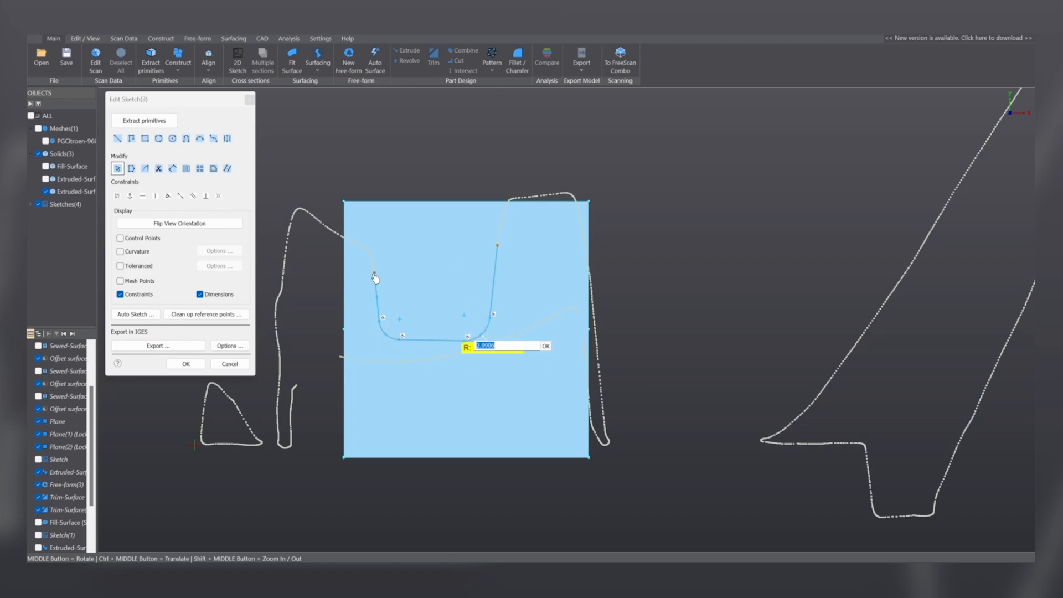
Lengthen both cutout side lines past the cavity block's edge, join their ends with a closing line, and finish the sketch.
{"action": "left_click_drag", "start_coordinate": [375, 278], "coordinate": [365, 180]}
{"action": "left_click_drag", "start_coordinate": [499, 243], "coordinate": [507, 180]}
{"action": "left_click", "coordinate": [117, 138]}
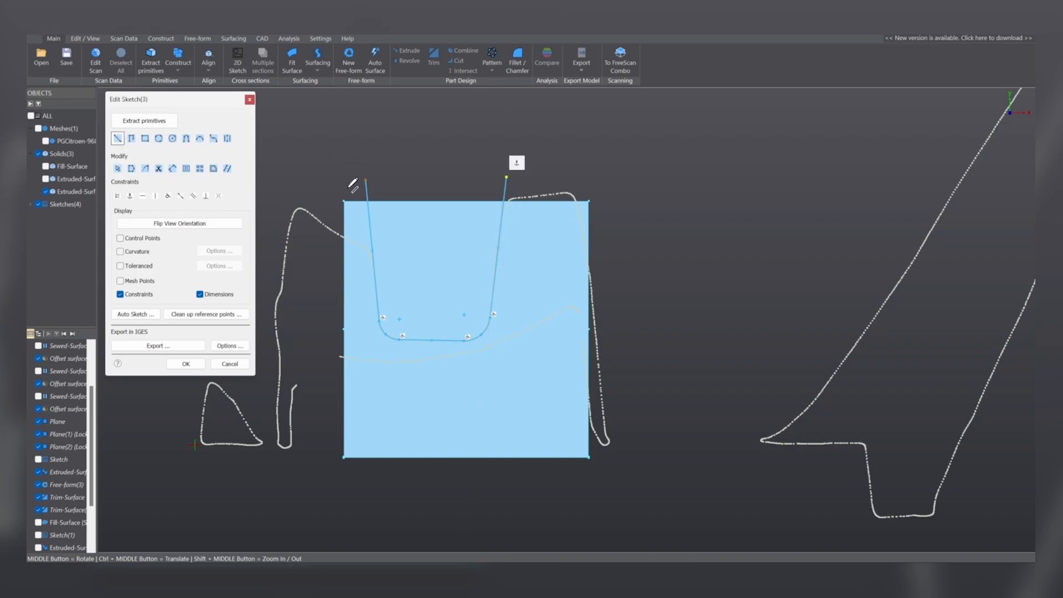
{"action": "left_click", "coordinate": [365, 179]}
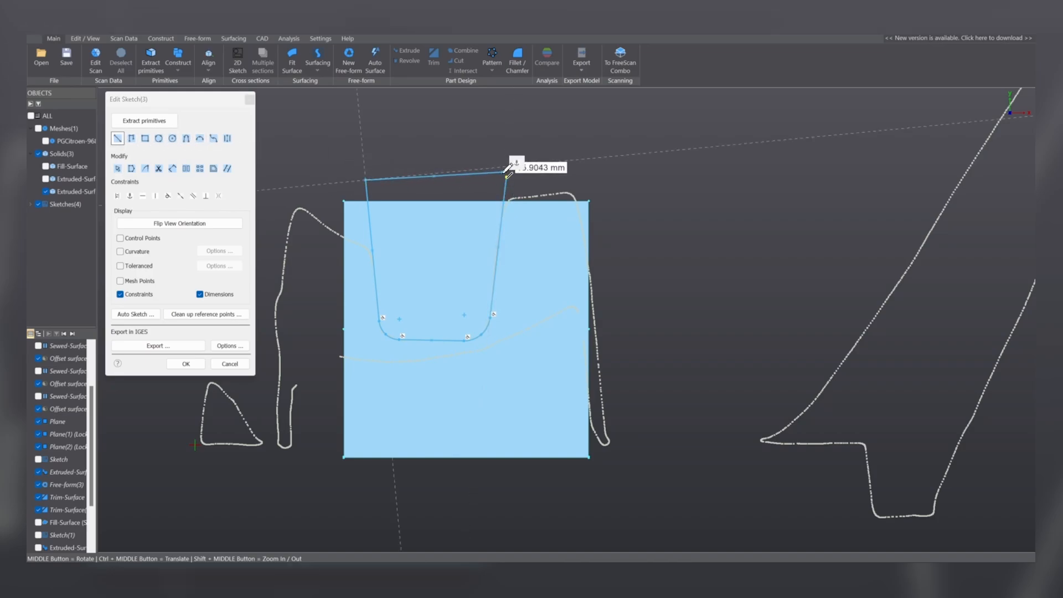
{"action": "left_click", "coordinate": [506, 177]}
{"action": "left_click", "coordinate": [186, 364]}
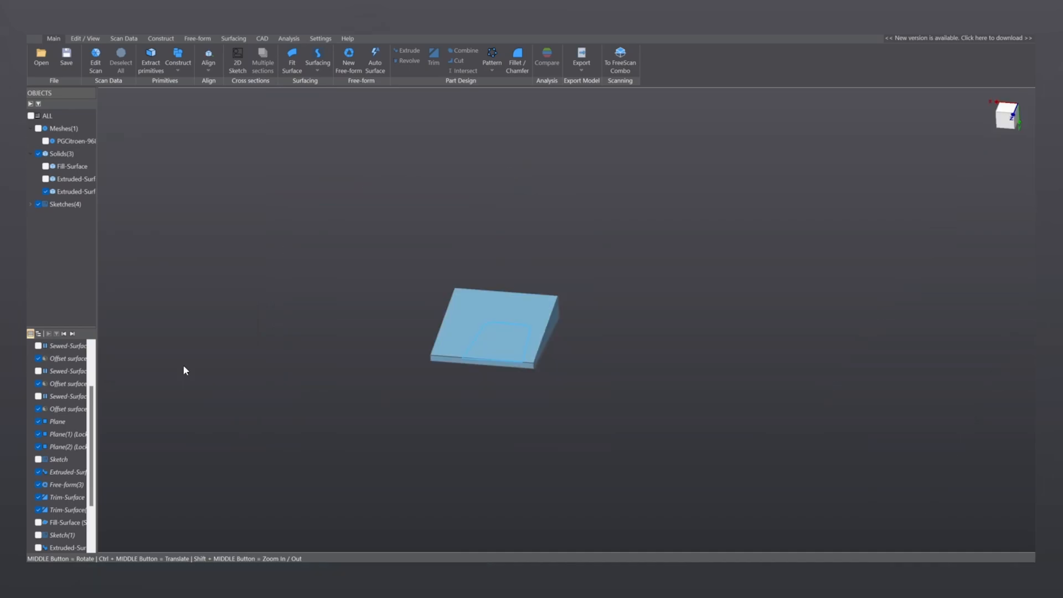
Extrude the U-shaped cutout sketch two-sided as a new solid, about 12.51 mm outwards and 2.47 mm into the cavity block.
{"action": "middle_click_drag", "start_coordinate": [424, 380], "coordinate": [465, 378]}
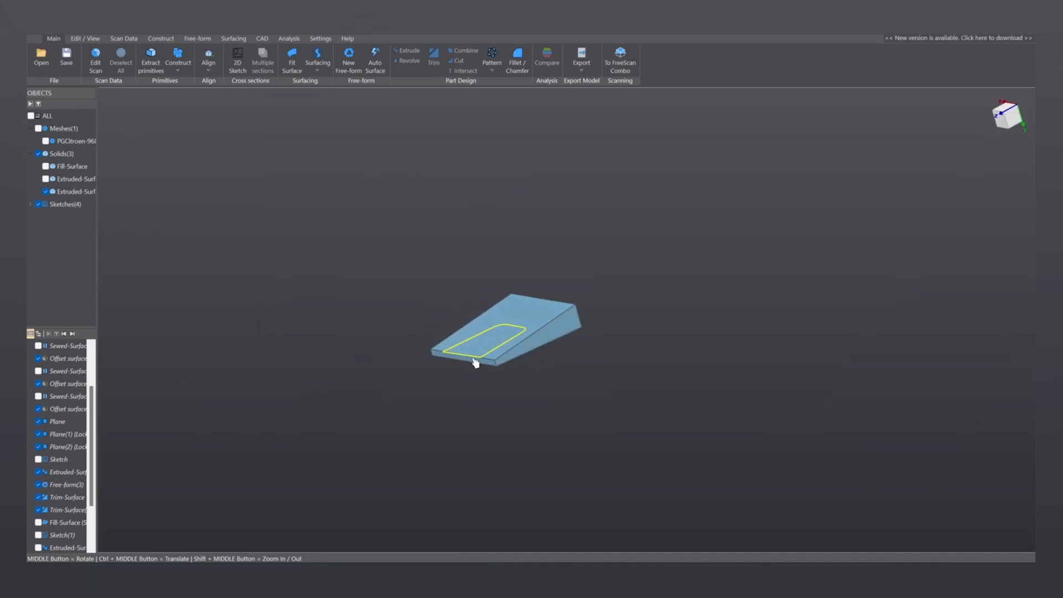
{"action": "scroll", "coordinate": [477, 360], "scroll_direction": "up", "scroll_amount": 3}
{"action": "scroll", "coordinate": [479, 366], "scroll_direction": "down", "scroll_amount": 3}
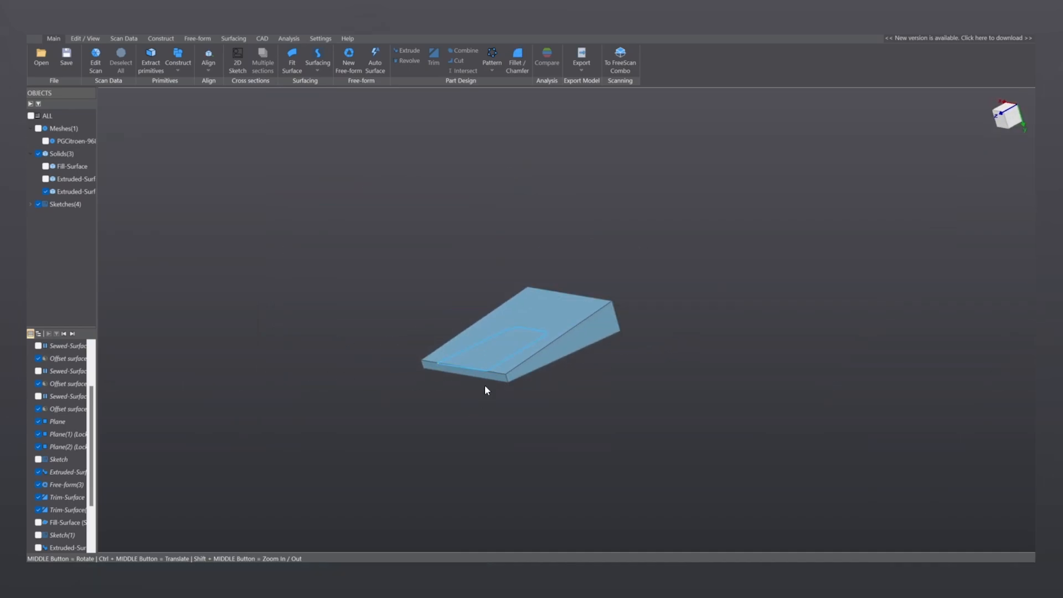
{"action": "left_click", "coordinate": [504, 359]}
{"action": "left_click", "coordinate": [515, 351]}
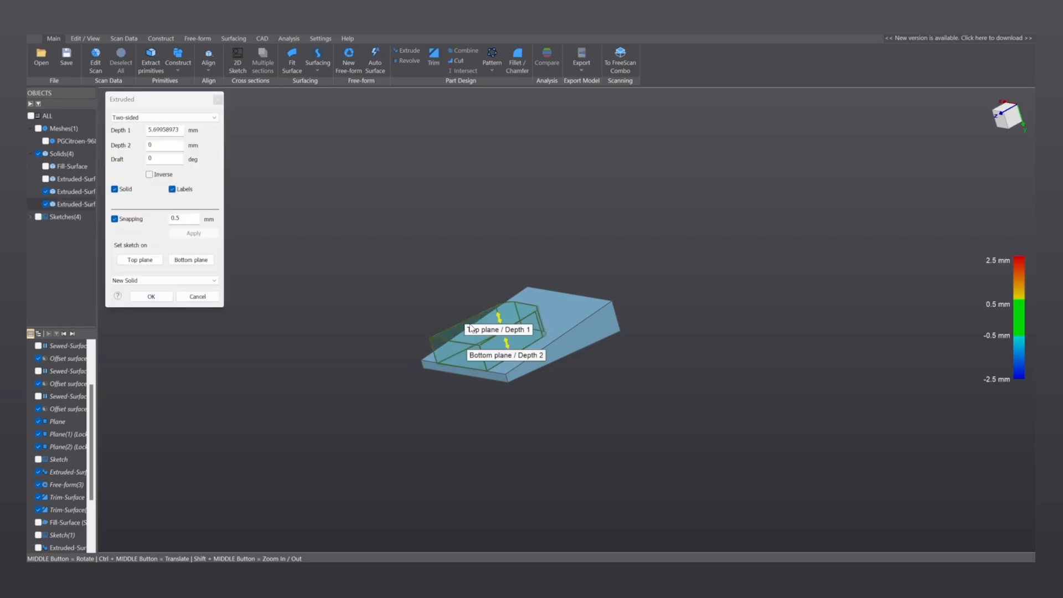
{"action": "left_click_drag", "start_coordinate": [504, 320], "coordinate": [485, 258]}
{"action": "middle_click_drag", "start_coordinate": [501, 319], "coordinate": [420, 302]}
{"action": "scroll", "coordinate": [473, 345], "scroll_direction": "up", "scroll_amount": 3}
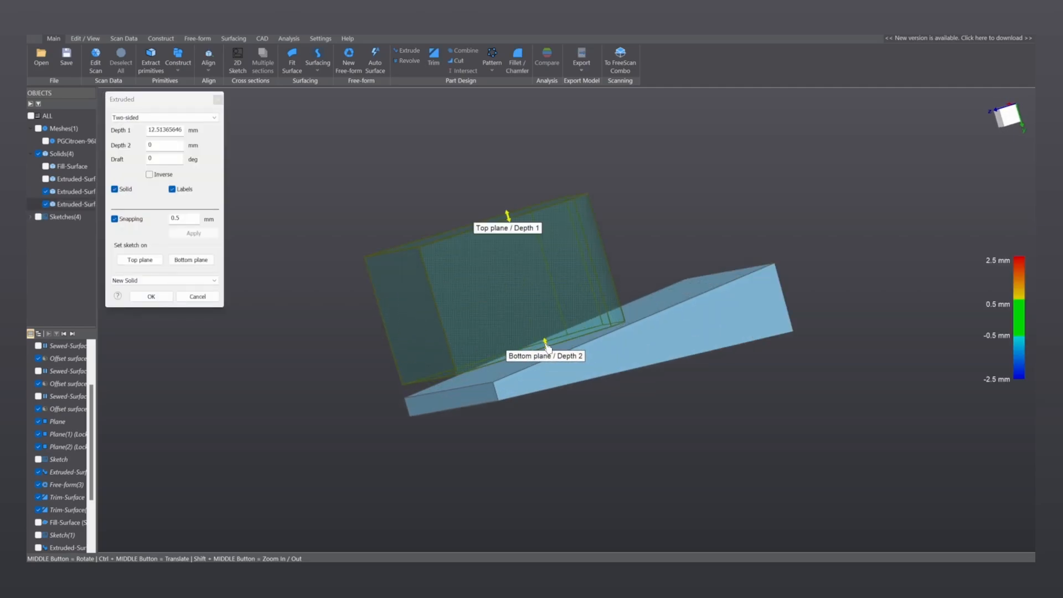
{"action": "left_click_drag", "start_coordinate": [546, 347], "coordinate": [560, 375]}
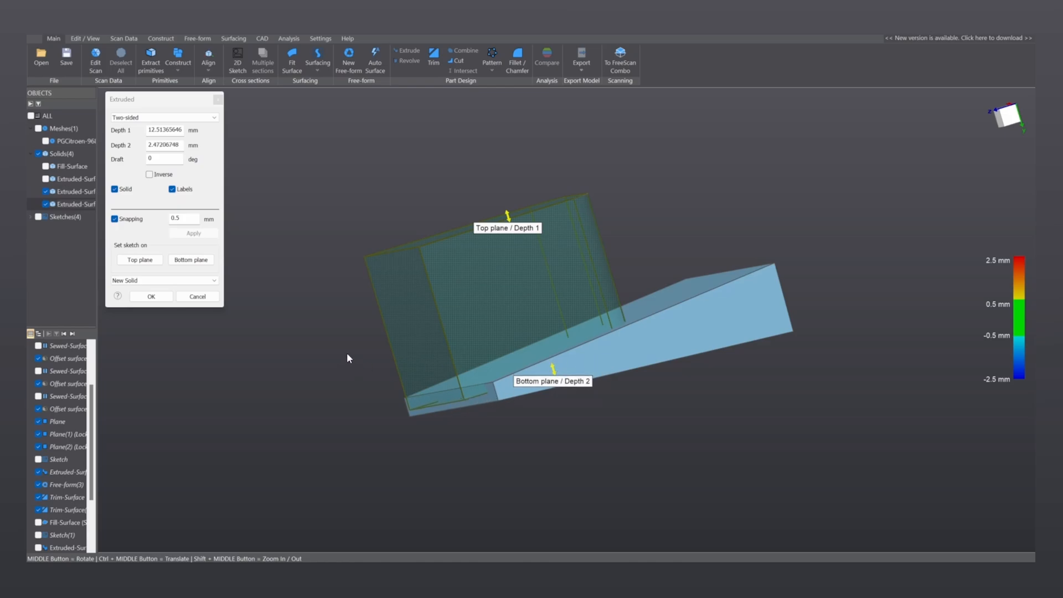
{"action": "left_click", "coordinate": [140, 297]}
Show the scan mesh and create a 2D sketch on the OXZ plane, offset about -8.21 mm through the panel's small rectangular window.
{"action": "scroll", "coordinate": [474, 360], "scroll_direction": "down", "scroll_amount": 3}
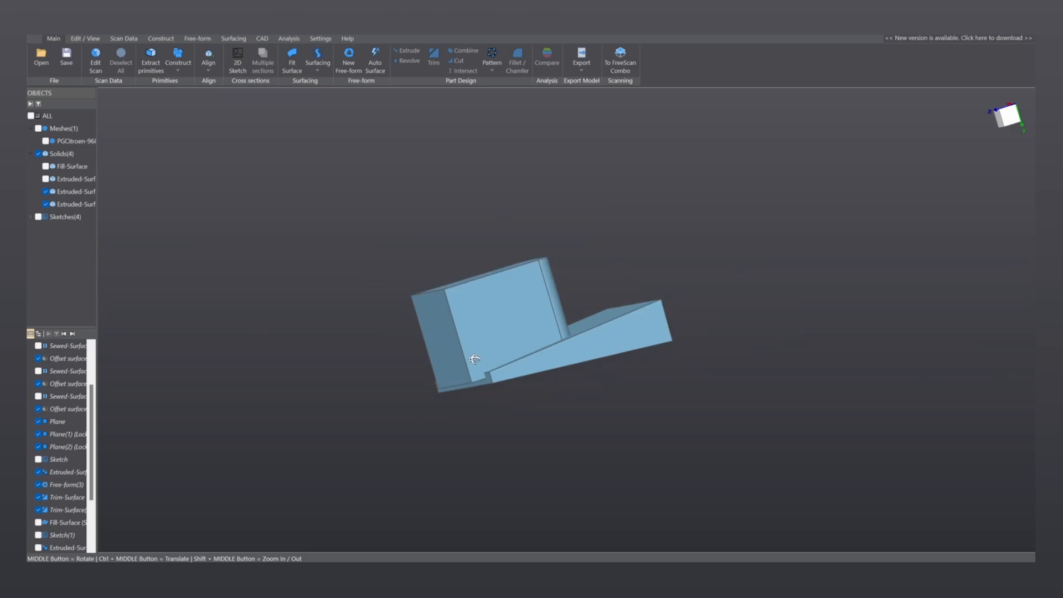
{"action": "middle_click_drag", "start_coordinate": [474, 359], "coordinate": [402, 310]}
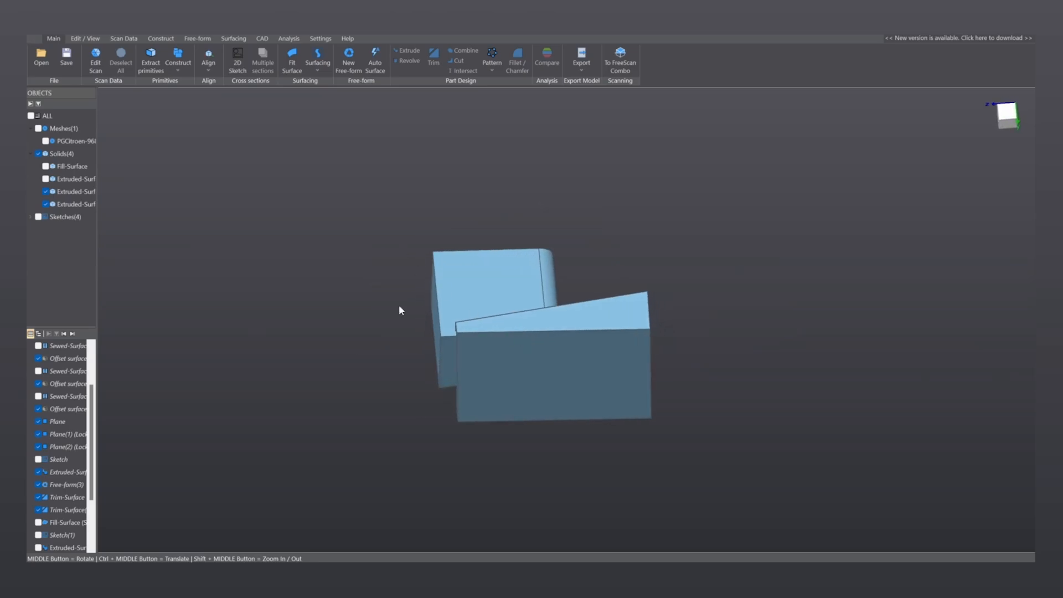
{"action": "left_click", "coordinate": [46, 140]}
{"action": "scroll", "coordinate": [517, 455], "scroll_direction": "up", "scroll_amount": 5}
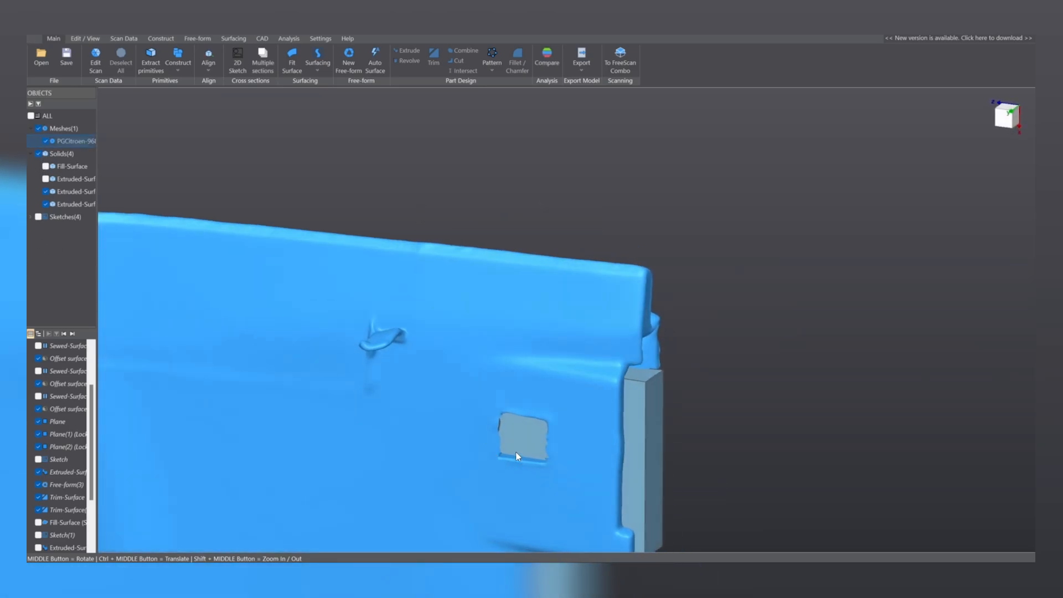
{"action": "middle_click_drag", "start_coordinate": [516, 452], "coordinate": [494, 355]}
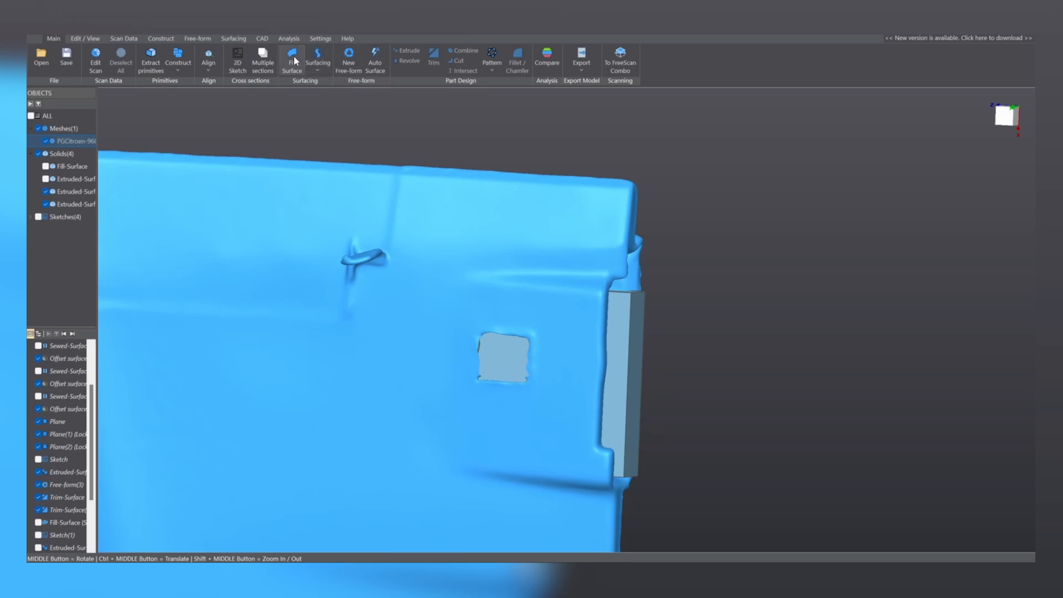
{"action": "left_click", "coordinate": [238, 62]}
{"action": "left_click", "coordinate": [233, 146]}
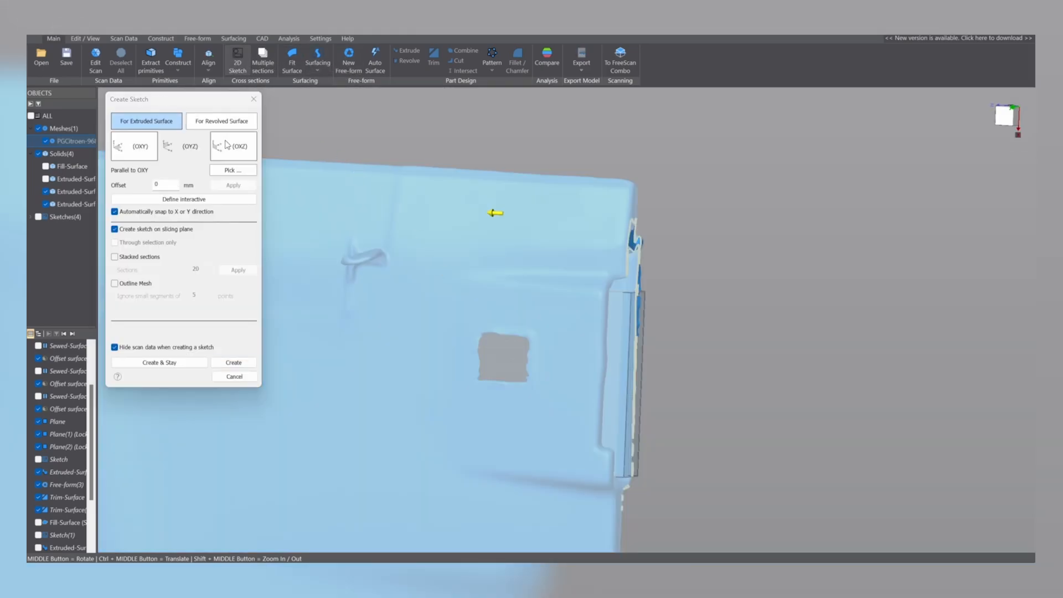
{"action": "middle_click_drag", "start_coordinate": [496, 297], "coordinate": [406, 287]}
{"action": "left_click_drag", "start_coordinate": [410, 186], "coordinate": [380, 242]}
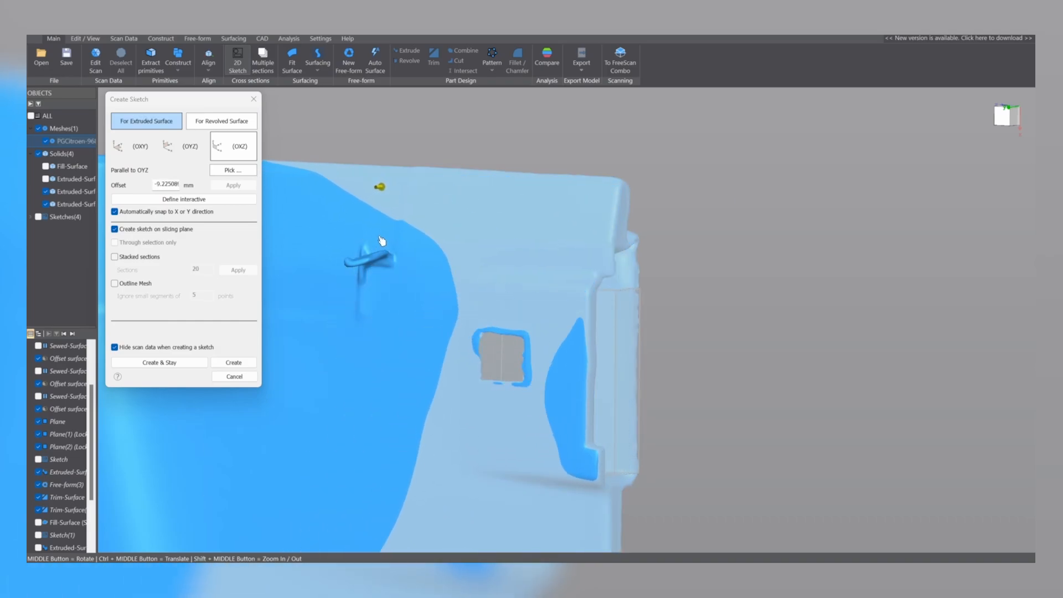
{"action": "middle_click_drag", "start_coordinate": [475, 308], "coordinate": [520, 288]}
{"action": "left_click_drag", "start_coordinate": [582, 234], "coordinate": [596, 235]}
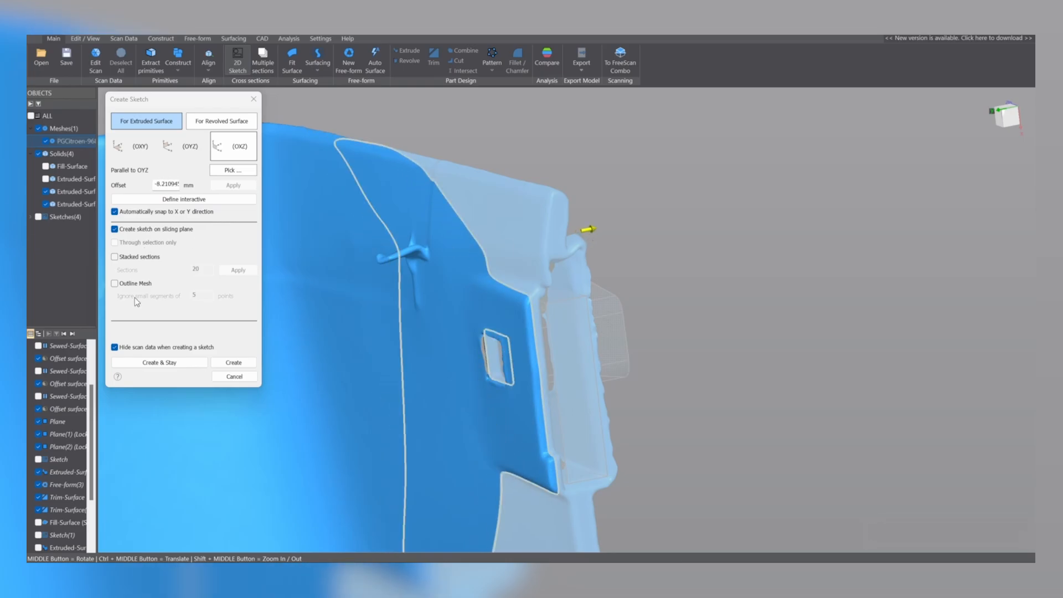
{"action": "left_click", "coordinate": [235, 363]}
Draw a rectangle over the scanned outline of the small window inside the U-shaped cutout.
{"action": "scroll", "coordinate": [411, 372], "scroll_direction": "up", "scroll_amount": 5}
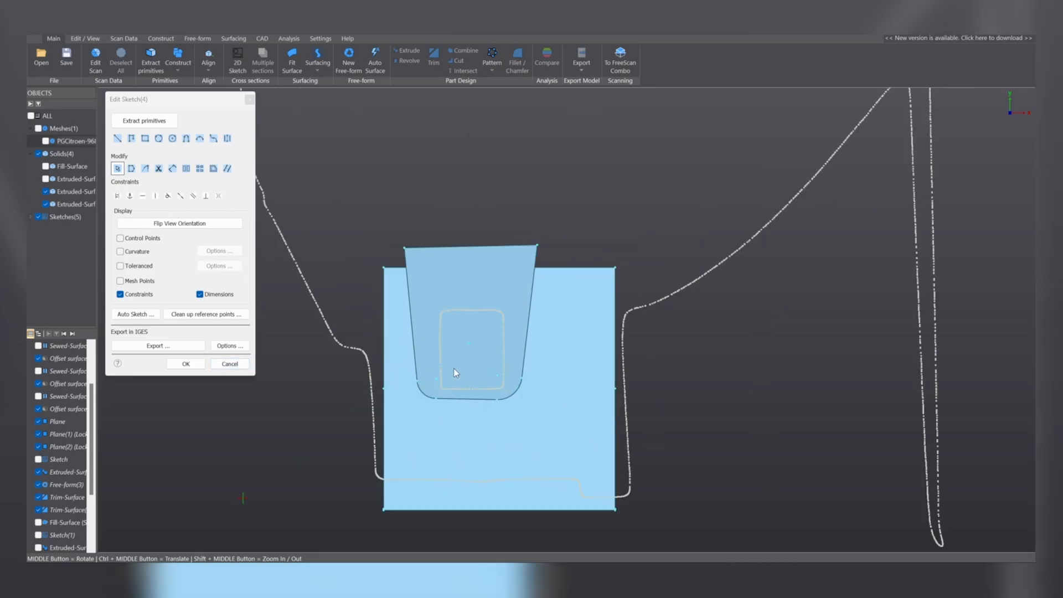
{"action": "left_click", "coordinate": [145, 139]}
{"action": "scroll", "coordinate": [468, 287], "scroll_direction": "up", "scroll_amount": 4}
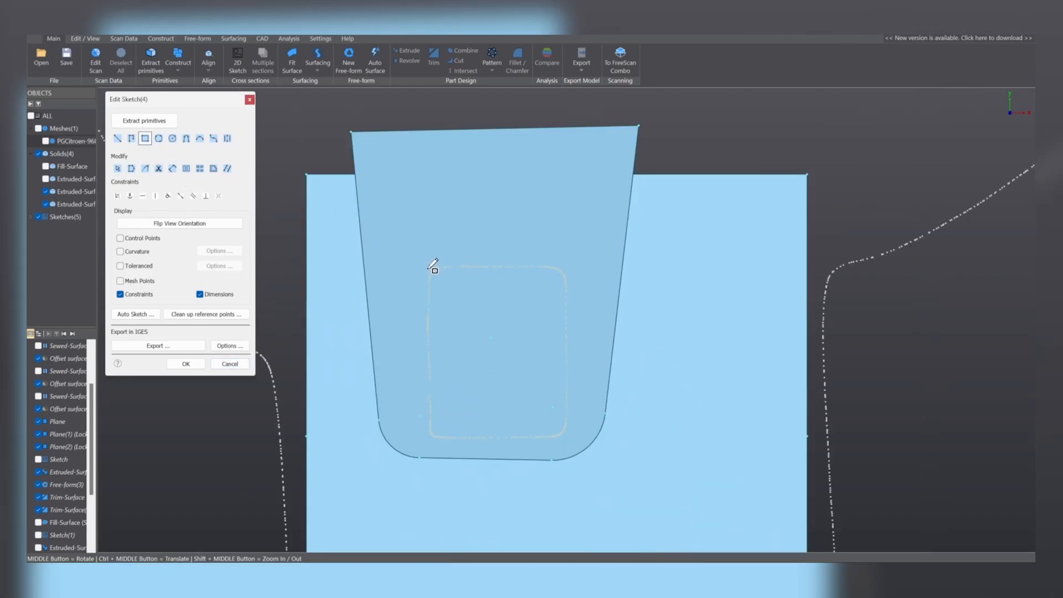
{"action": "left_click_drag", "start_coordinate": [430, 269], "coordinate": [567, 437]}
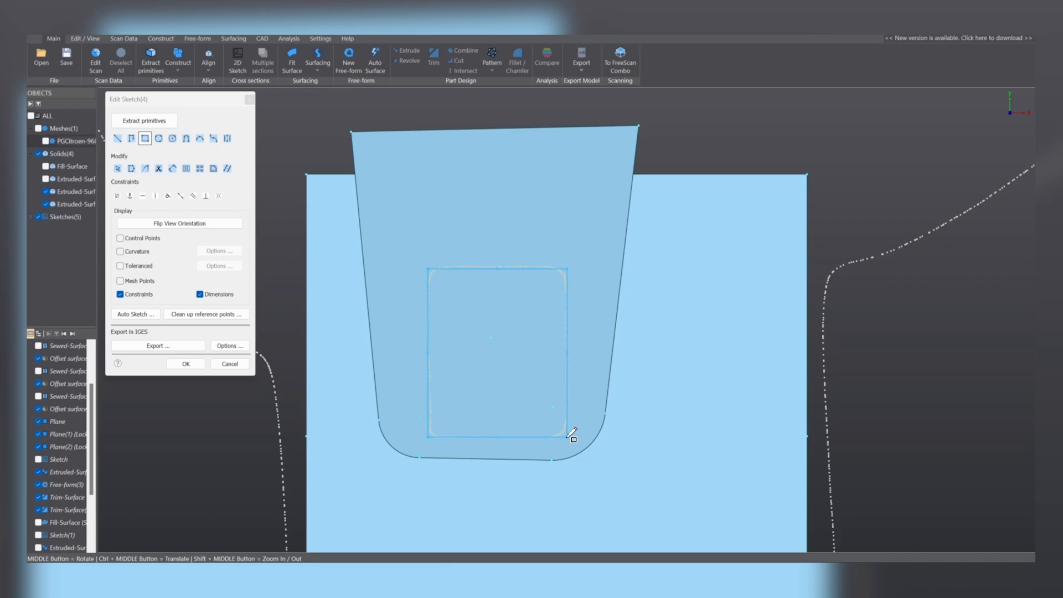
Complete the small window rectangle over the scanned outline and dimension its height to 9.5 mm.
{"action": "left_click", "coordinate": [568, 438]}
{"action": "key", "text": "Escape"}
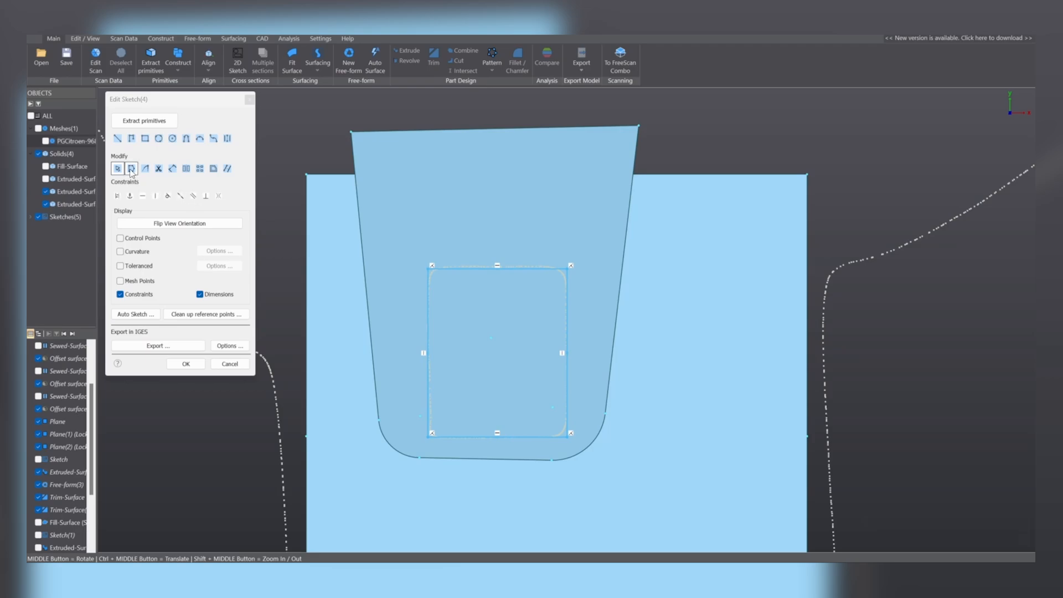
{"action": "left_click", "coordinate": [172, 169]}
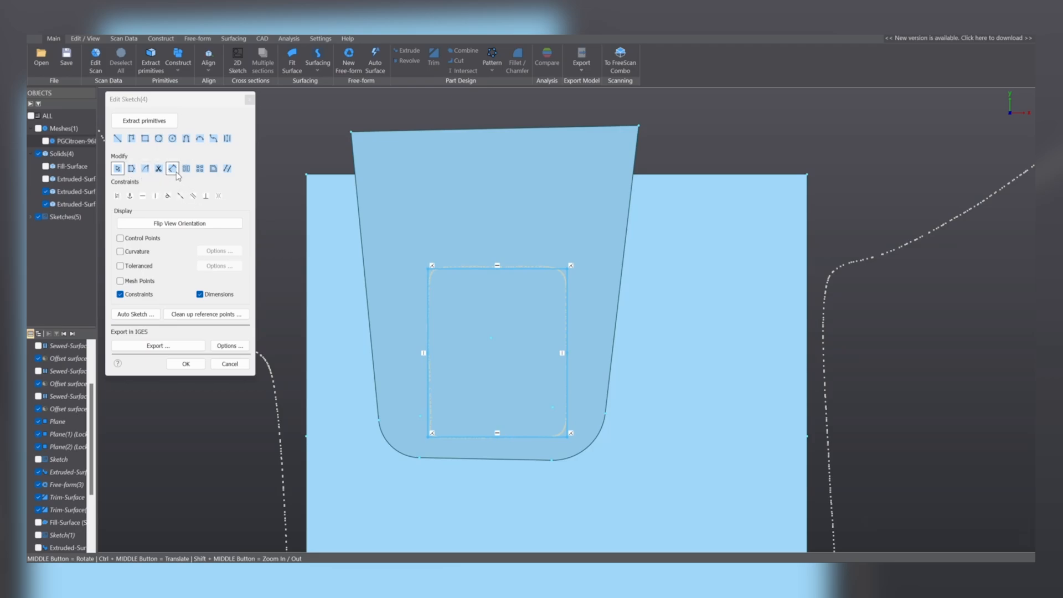
{"action": "left_click", "coordinate": [428, 299]}
{"action": "left_click", "coordinate": [401, 309]}
{"action": "type", "text": "9"}
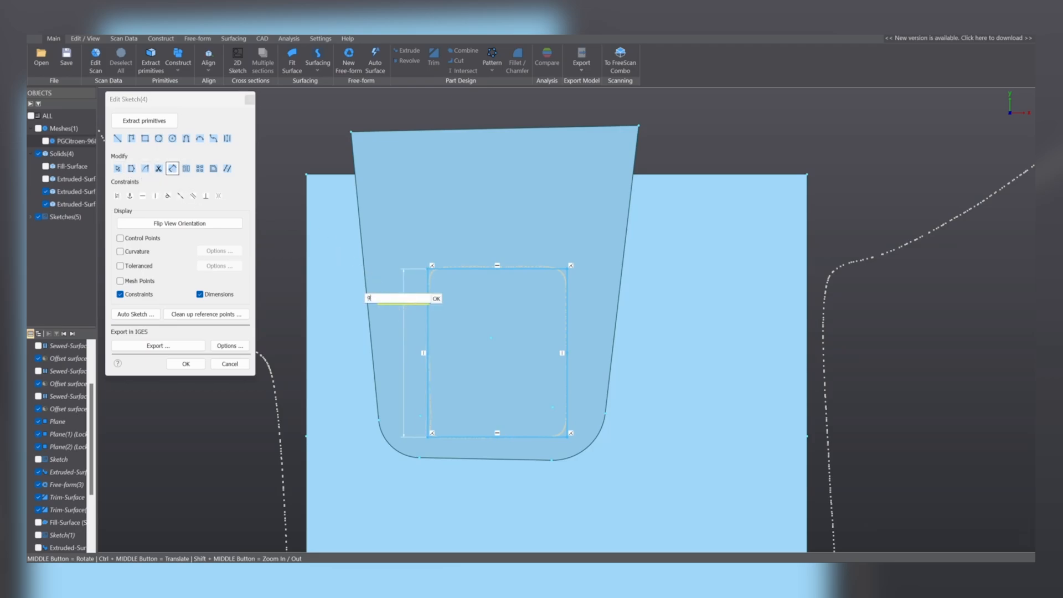
{"action": "type", "text": ".5"}
{"action": "key", "text": "Return"}
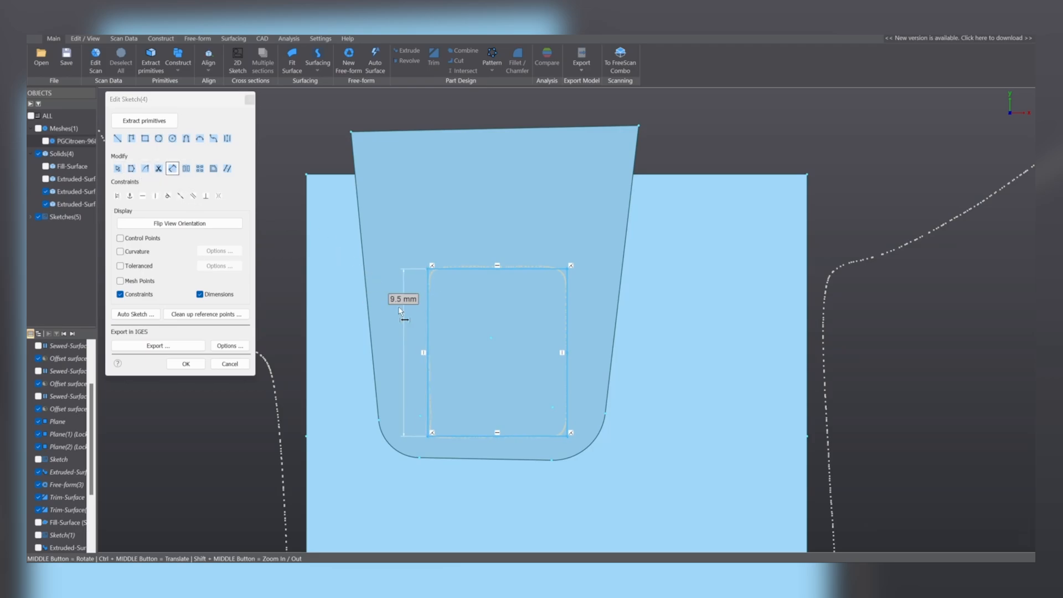
Dimension the window rectangle's width to 8 mm and shift its upper edge slightly upwards on the scanned outline.
{"action": "left_click", "coordinate": [472, 271]}
{"action": "left_click", "coordinate": [438, 242]}
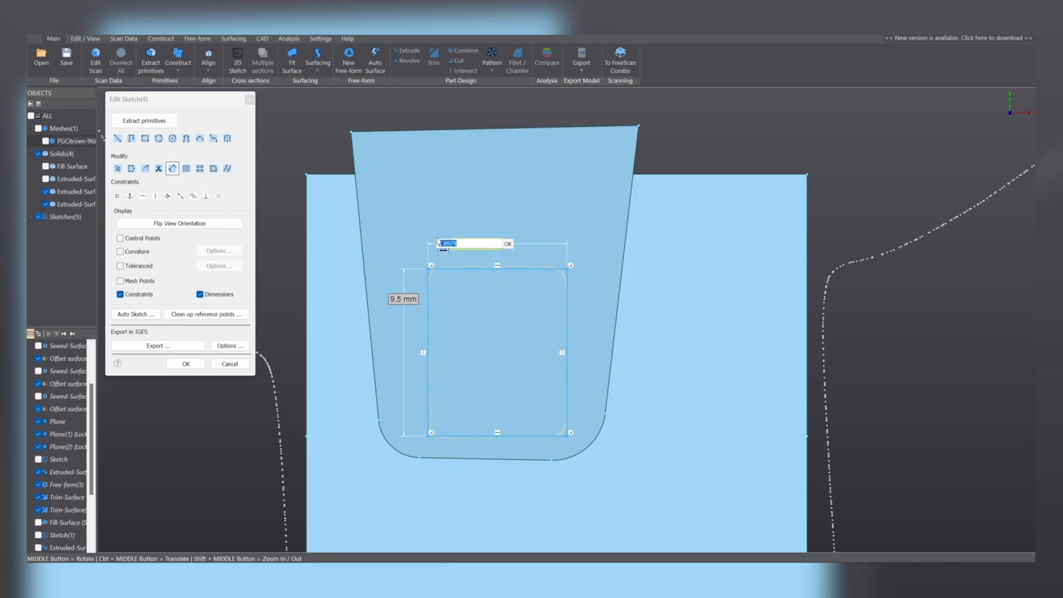
{"action": "type", "text": "8"}
{"action": "key", "text": "Return"}
{"action": "key", "text": "Escape"}
{"action": "left_click_drag", "start_coordinate": [482, 270], "coordinate": [486, 267]}
{"action": "left_click", "coordinate": [589, 311]}
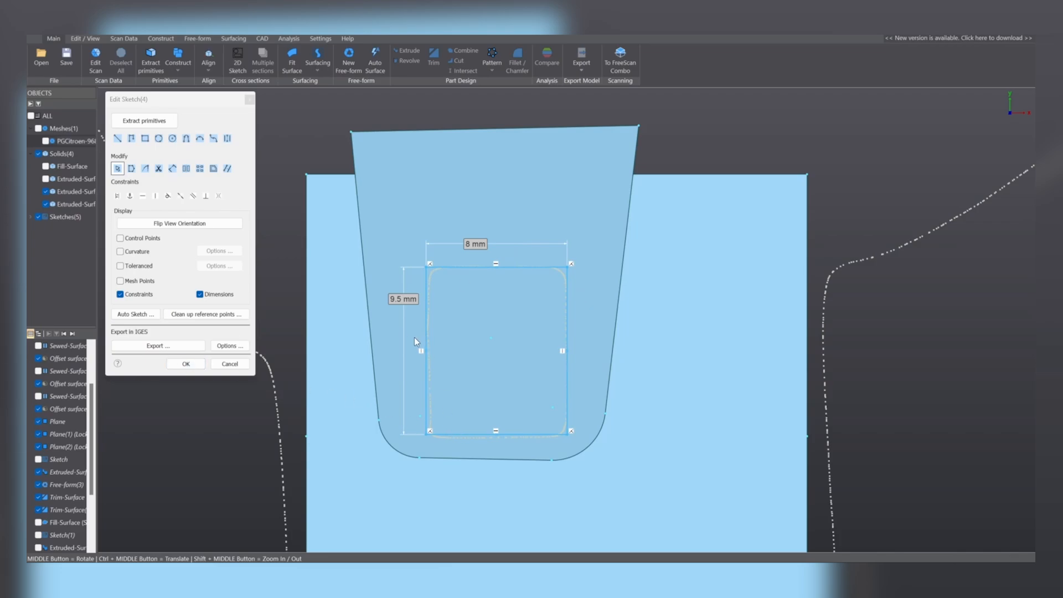
Set the window rectangle's height to 10 mm, nudge it over the scanned outline and finish the sketch.
{"action": "double_click", "coordinate": [393, 300]}
{"action": "type", "text": "10"}
{"action": "key", "text": "Return"}
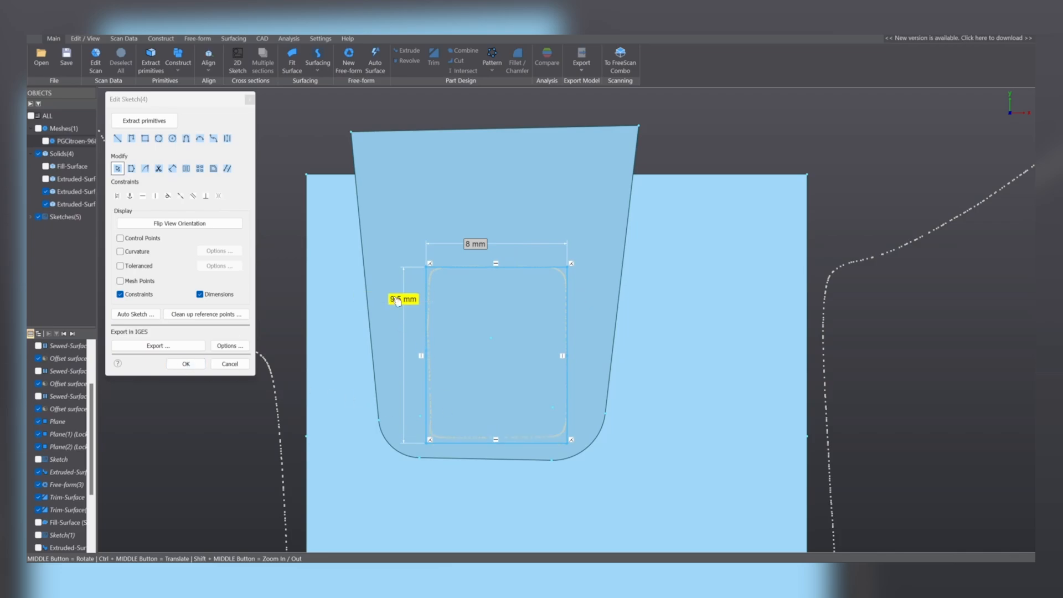
{"action": "double_click", "coordinate": [401, 301]}
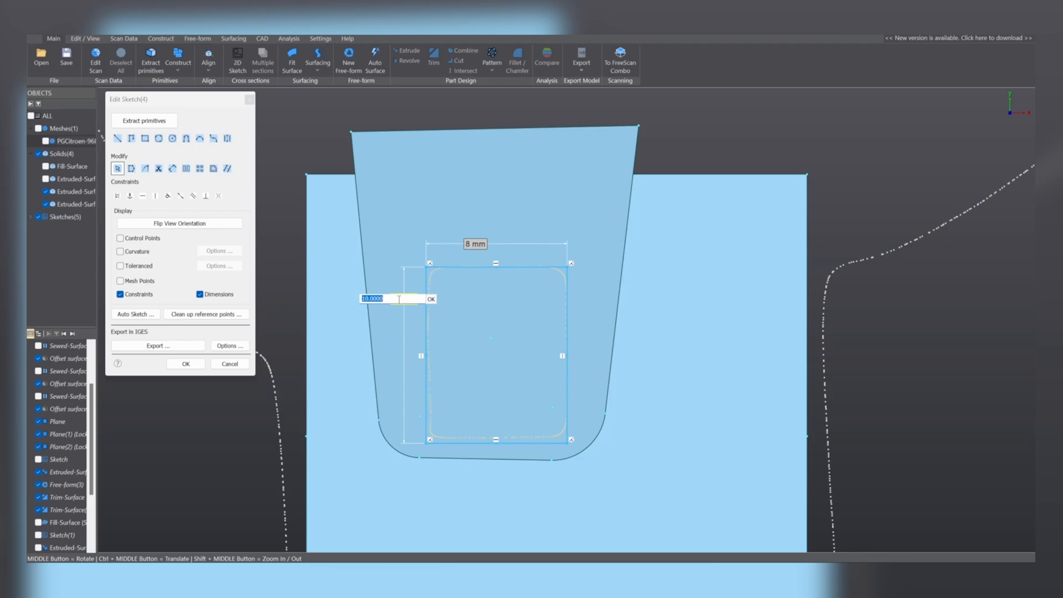
{"action": "key", "text": "Return"}
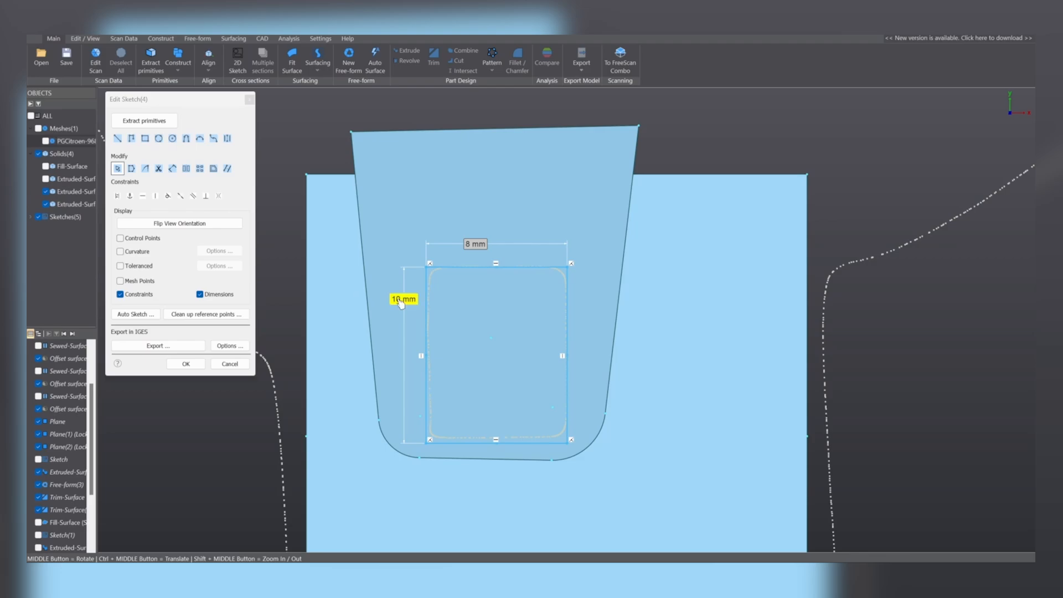
{"action": "left_click", "coordinate": [460, 266]}
{"action": "left_click", "coordinate": [186, 364]}
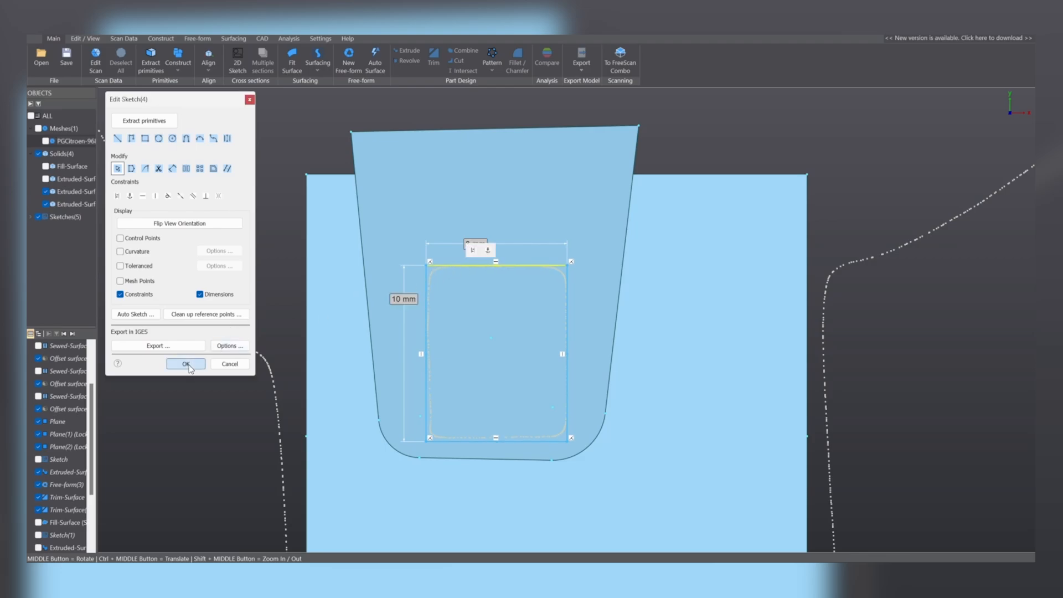
Extrude the window rectangle two-sided as a new solid, about 4.74 mm into the cavity block and 17.35 mm outwards.
{"action": "left_click", "coordinate": [503, 364]}
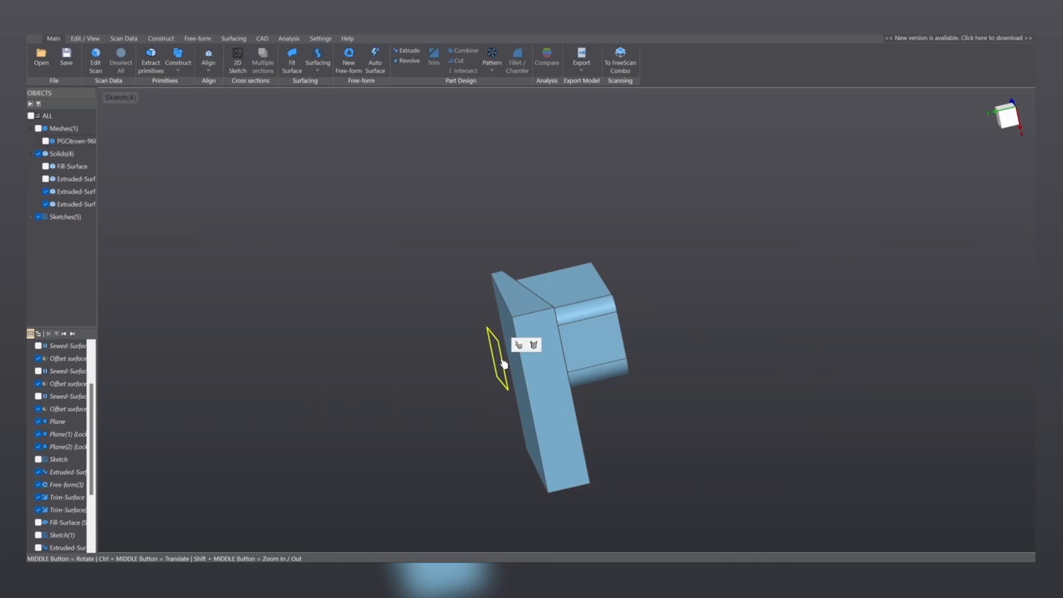
{"action": "left_click", "coordinate": [520, 346]}
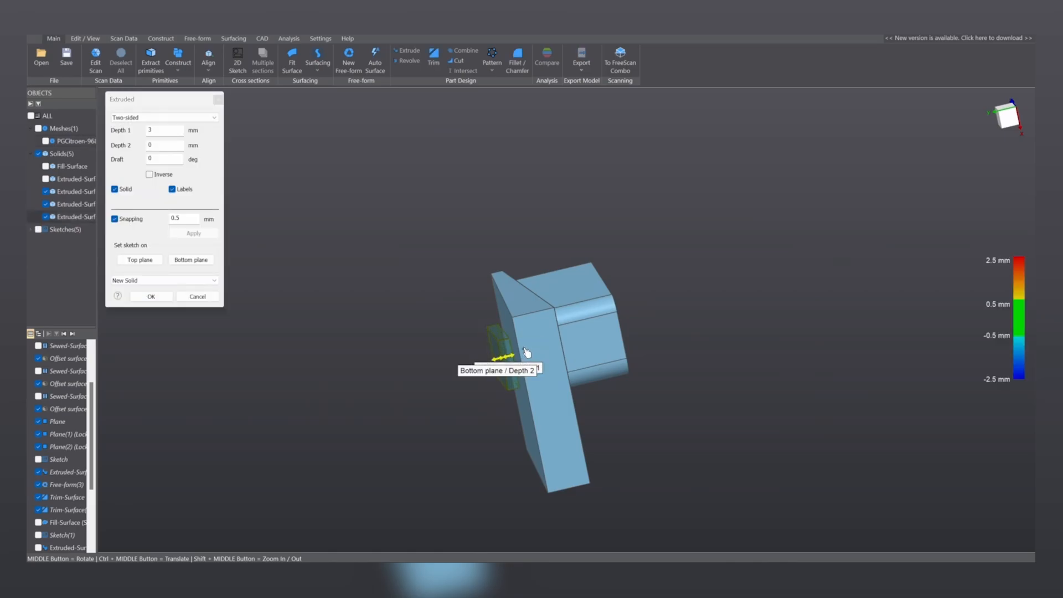
{"action": "middle_click_drag", "start_coordinate": [542, 348], "coordinate": [523, 380]}
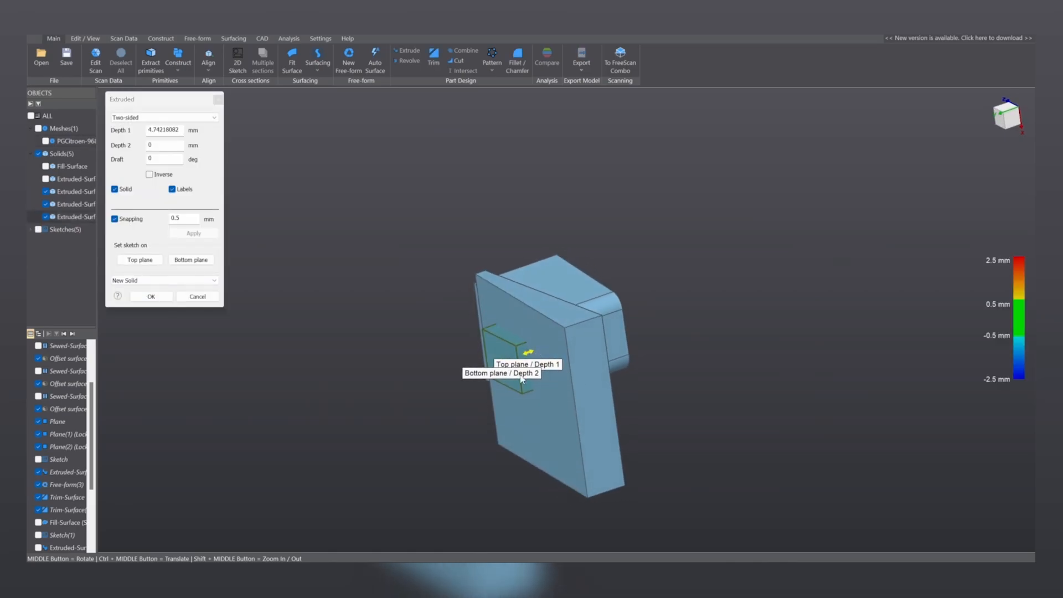
{"action": "middle_click_drag", "start_coordinate": [562, 339], "coordinate": [502, 379]}
{"action": "scroll", "coordinate": [556, 270], "scroll_direction": "up", "scroll_amount": 5}
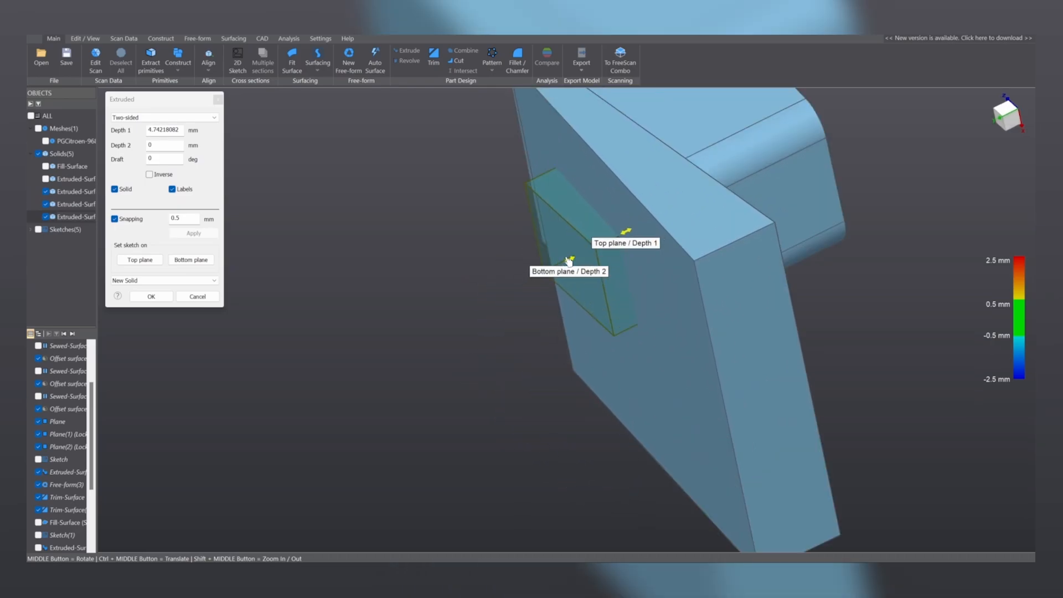
{"action": "left_click_drag", "start_coordinate": [568, 261], "coordinate": [362, 370]}
{"action": "scroll", "coordinate": [588, 313], "scroll_direction": "down", "scroll_amount": 3}
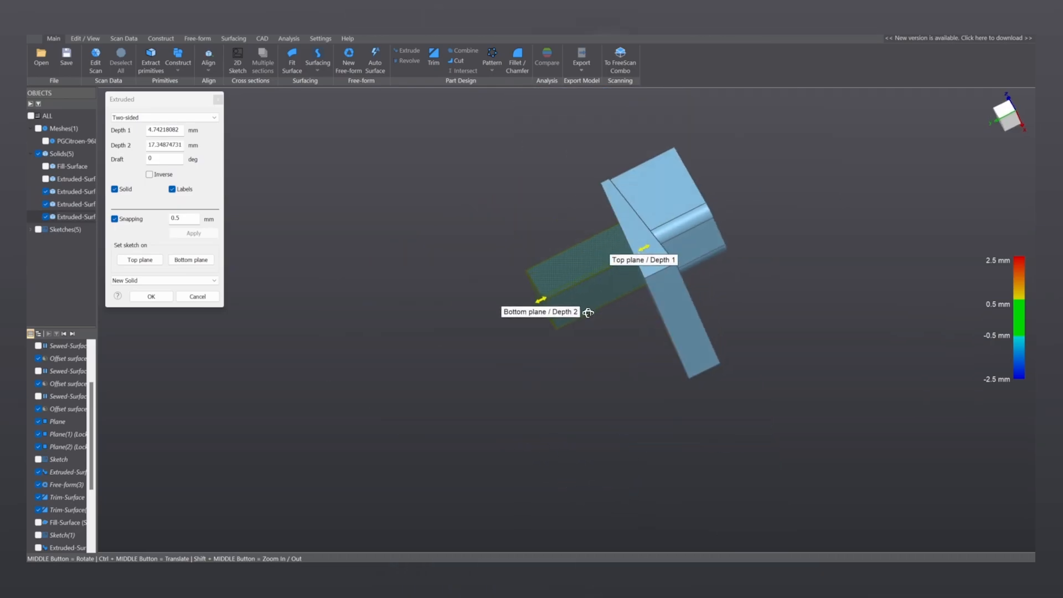
{"action": "middle_click_drag", "start_coordinate": [588, 312], "coordinate": [565, 281]}
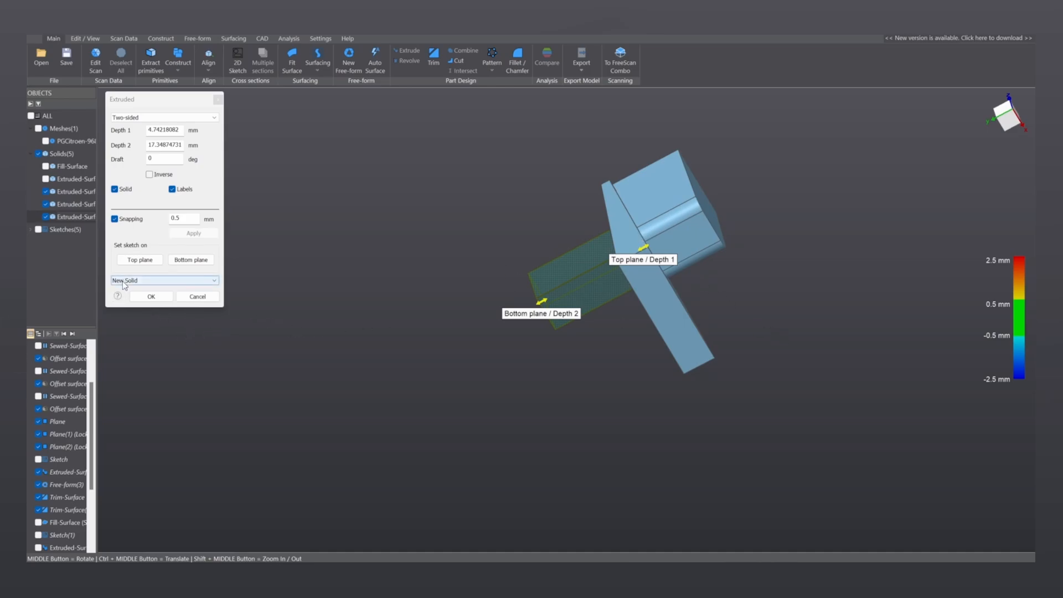
{"action": "left_click", "coordinate": [151, 296]}
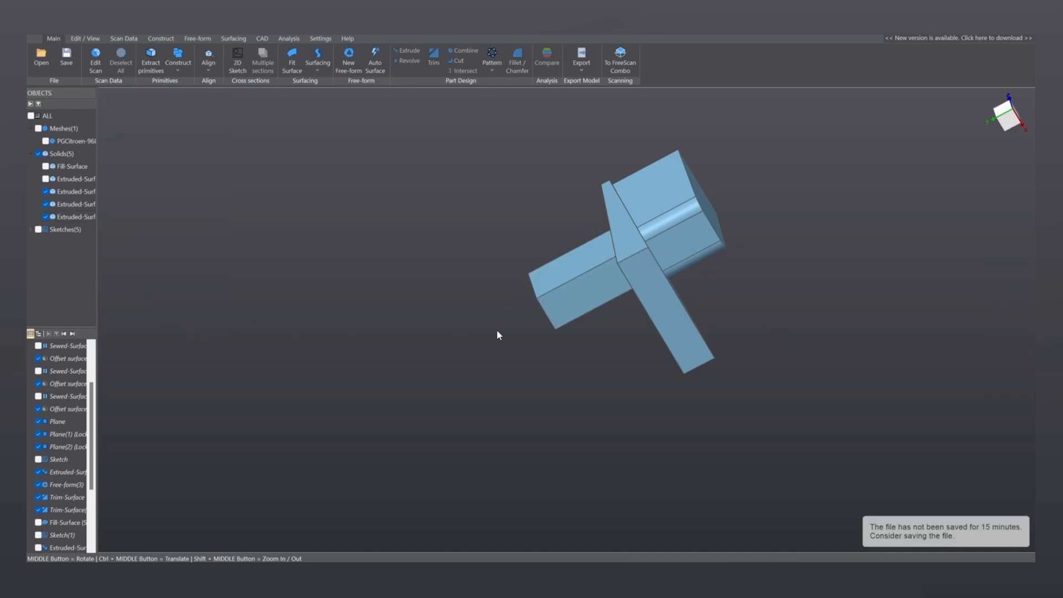
Check the cavity, cutout and window solids against the outer block, hide that block again, and combine the three into one solid.
{"action": "middle_click_drag", "start_coordinate": [497, 335], "coordinate": [297, 280]}
{"action": "left_click", "coordinate": [46, 179]}
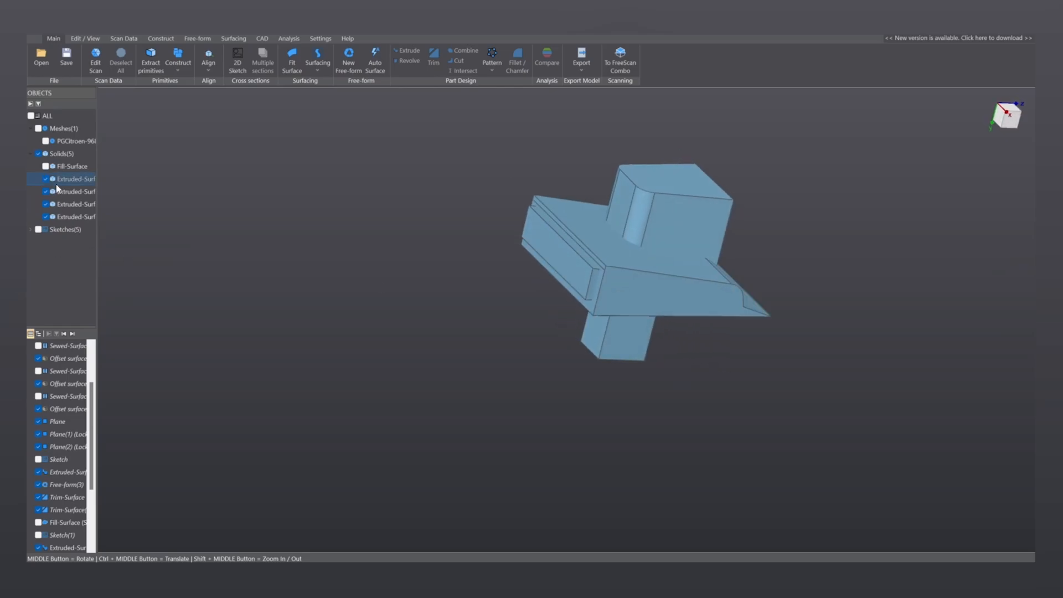
{"action": "middle_click_drag", "start_coordinate": [706, 299], "coordinate": [648, 300]}
{"action": "left_click", "coordinate": [46, 180]}
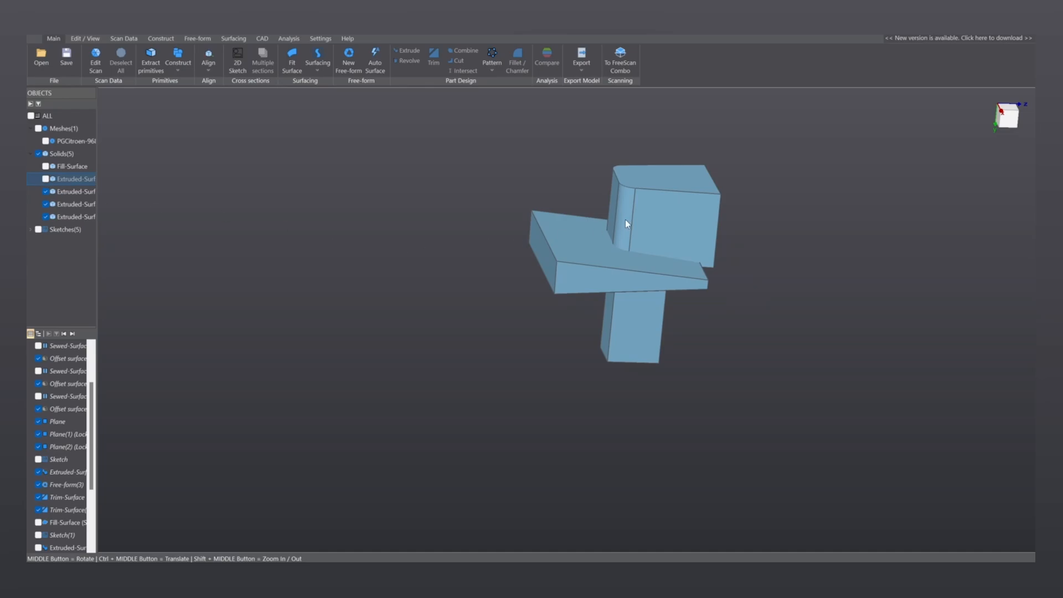
{"action": "left_click", "coordinate": [664, 217]}
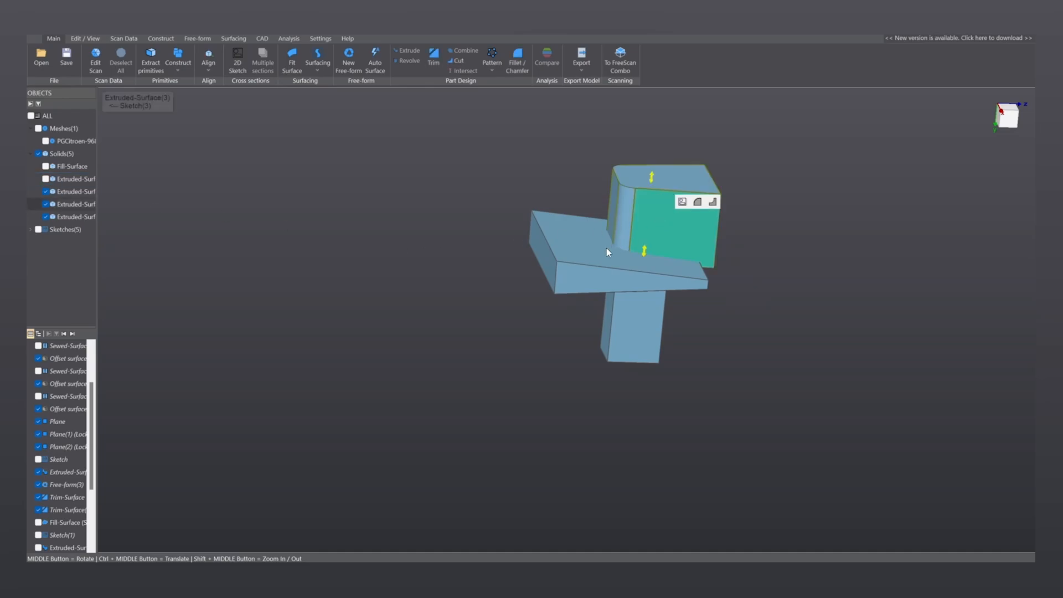
{"action": "left_click", "coordinate": [602, 253]}
{"action": "left_click", "coordinate": [632, 324]}
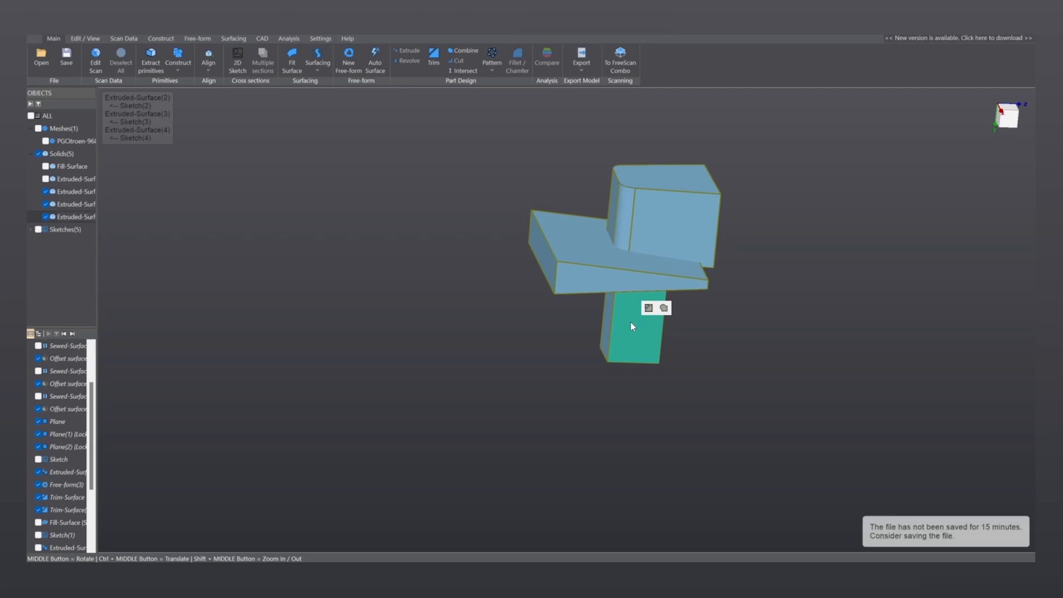
{"action": "left_click", "coordinate": [665, 308]}
{"action": "left_click", "coordinate": [661, 214]}
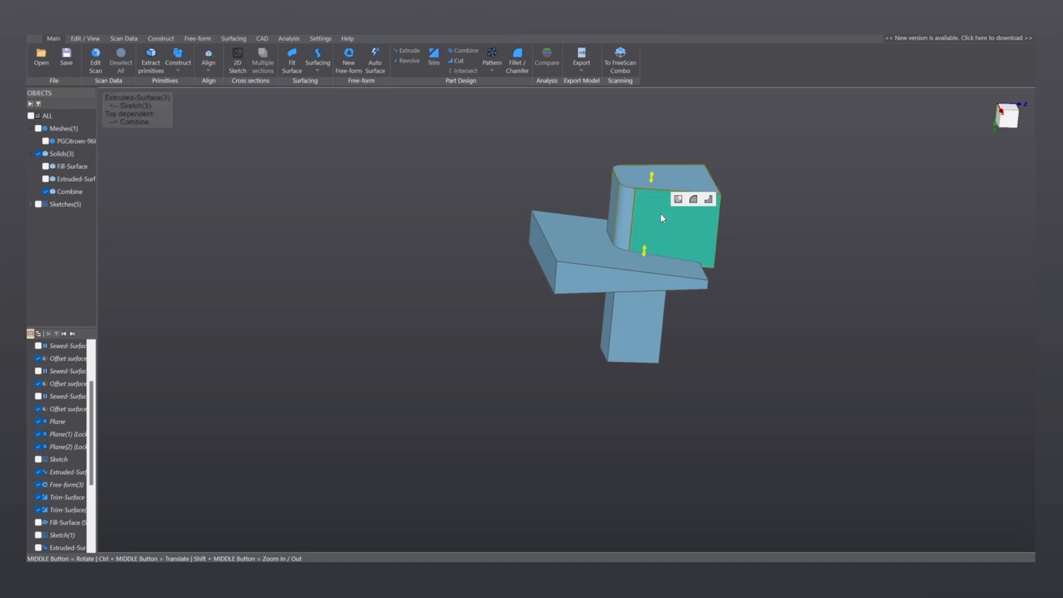
{"action": "left_click", "coordinate": [340, 149]}
Show the outer pocket block and cut the combined cavity, cutout and window solid from it.
{"action": "left_click", "coordinate": [45, 190]}
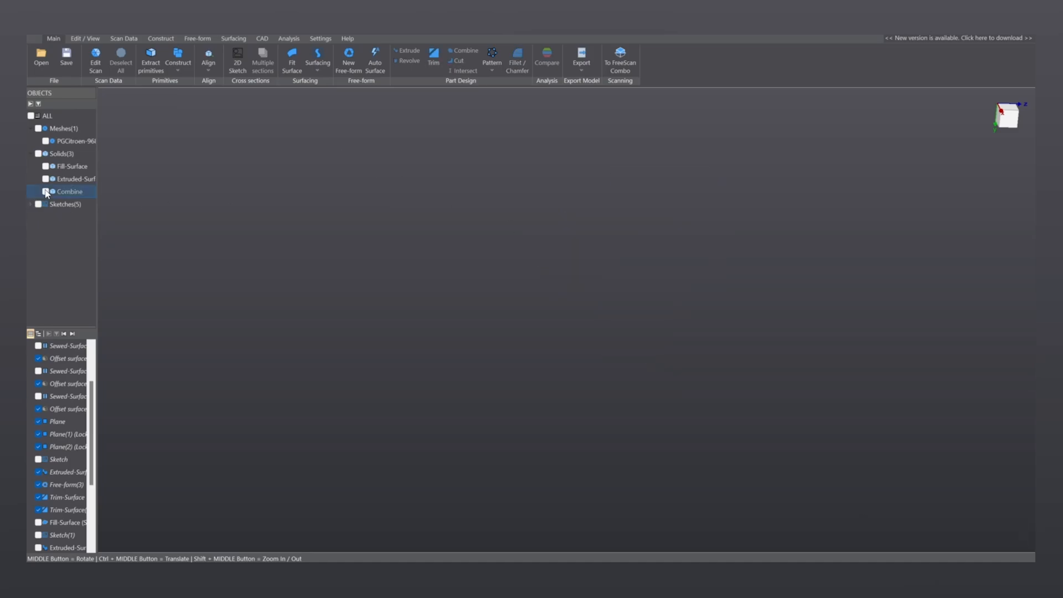
{"action": "left_click", "coordinate": [45, 179]}
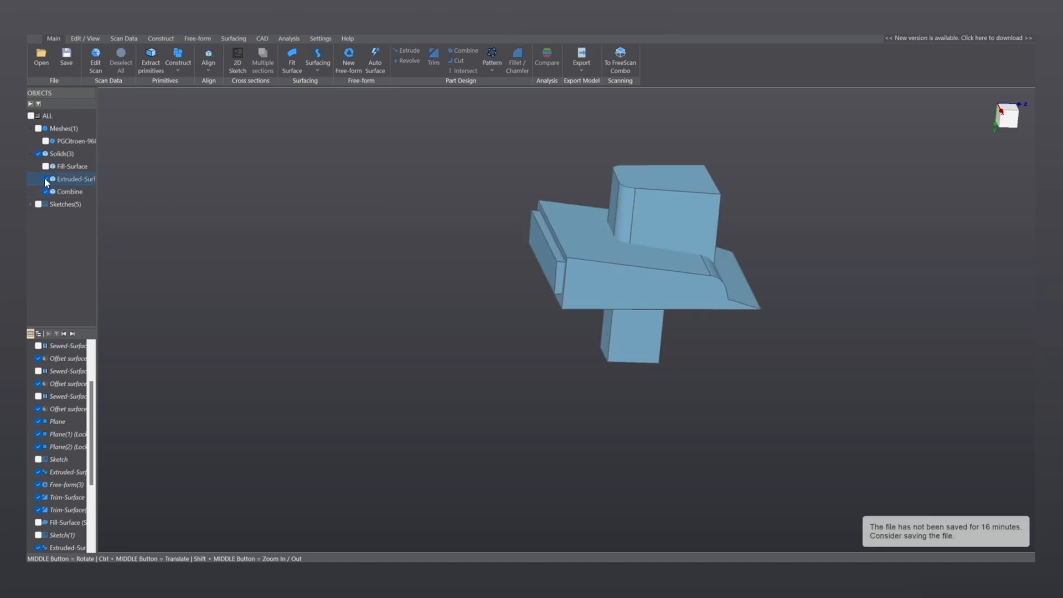
{"action": "left_click", "coordinate": [595, 298]}
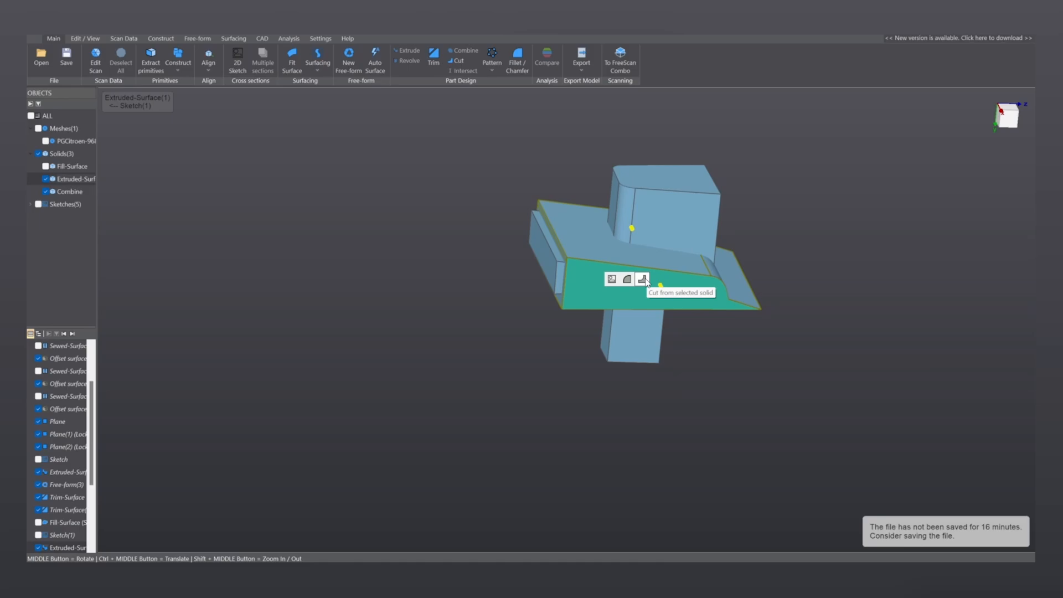
{"action": "left_click", "coordinate": [642, 279]}
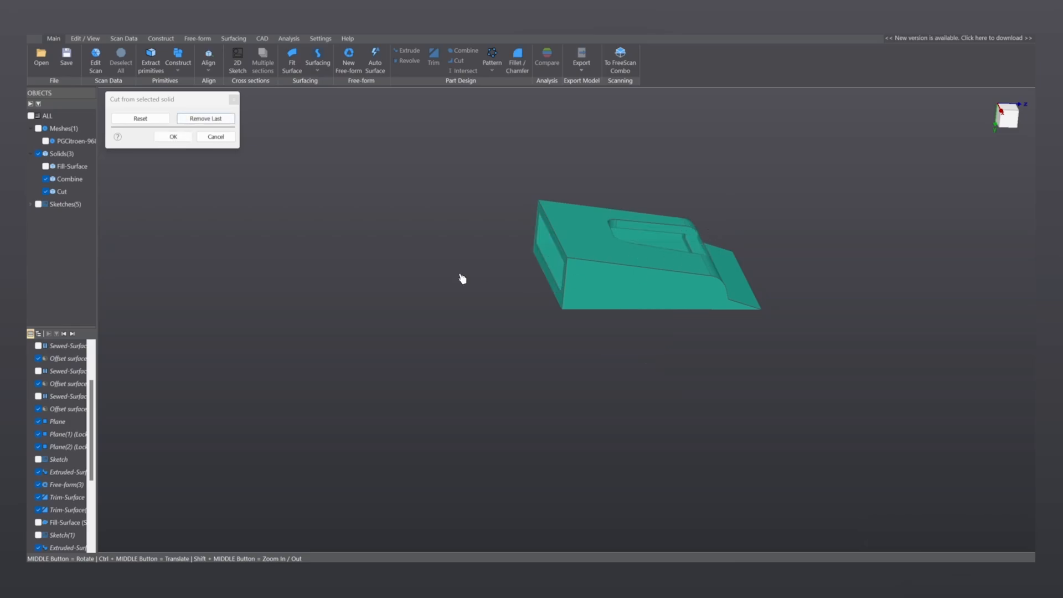
{"action": "middle_click_drag", "start_coordinate": [619, 256], "coordinate": [565, 275]}
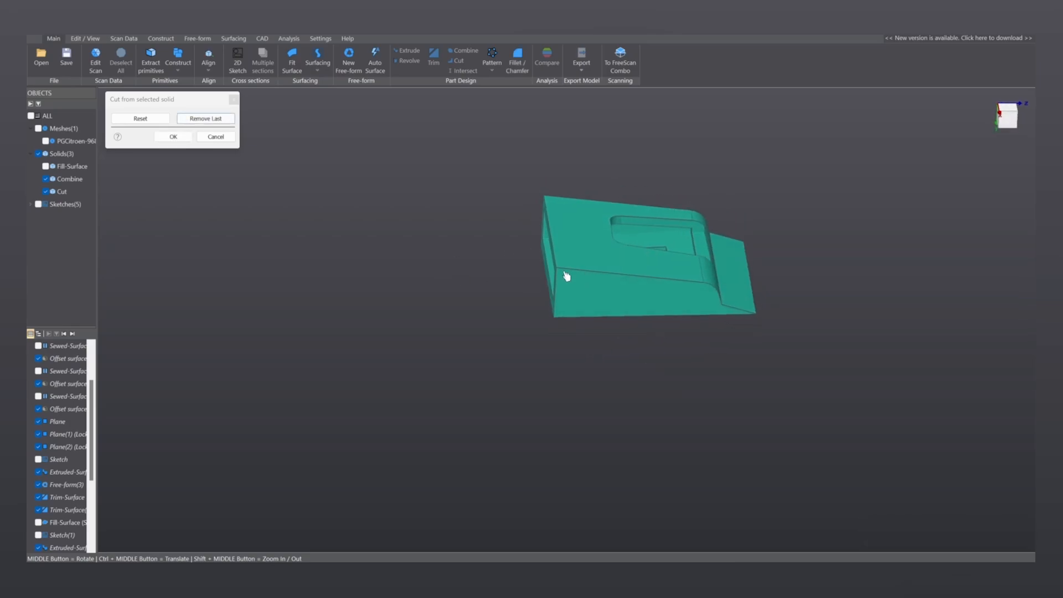
{"action": "left_click", "coordinate": [175, 138]}
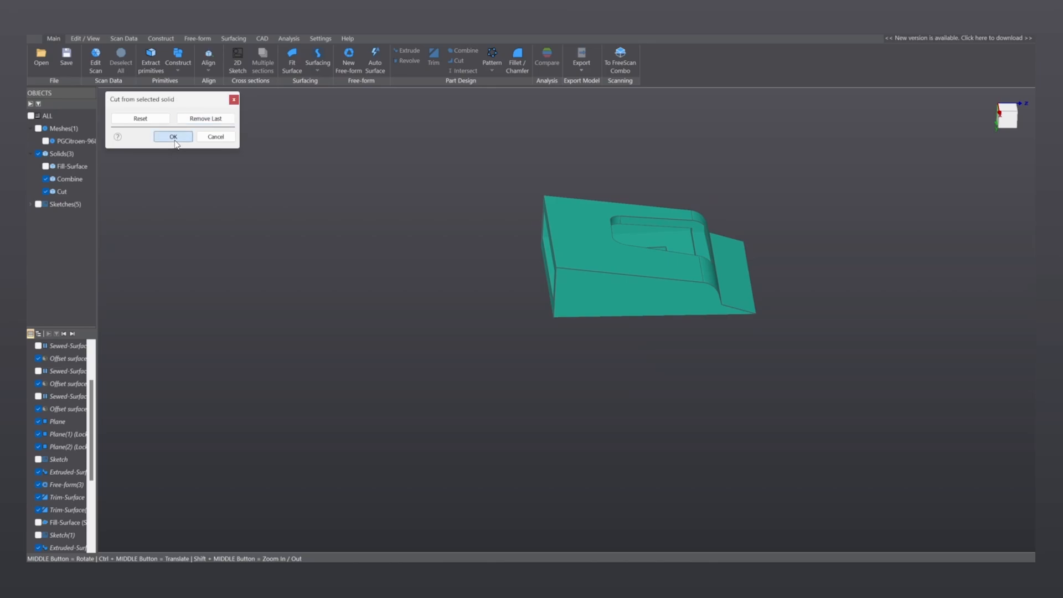
Show the panel solid with the hollowed pocket and create a 2D sketch on the OYZ plane, offset about 30.69 mm through the pocket.
{"action": "left_click", "coordinate": [45, 166]}
{"action": "middle_click_drag", "start_coordinate": [385, 311], "coordinate": [590, 234]}
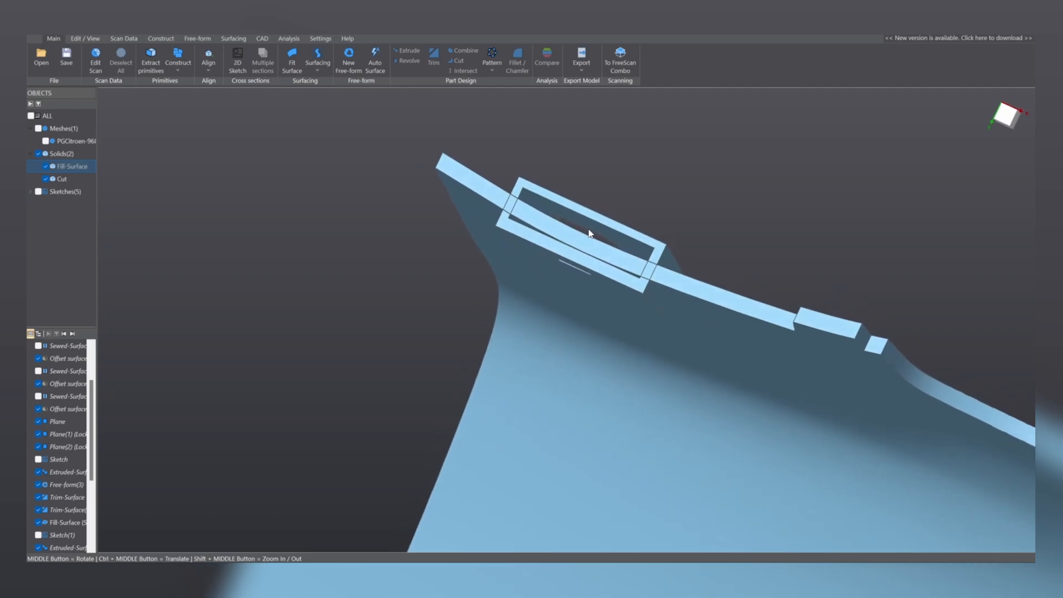
{"action": "scroll", "coordinate": [590, 234], "scroll_direction": "up", "scroll_amount": 3}
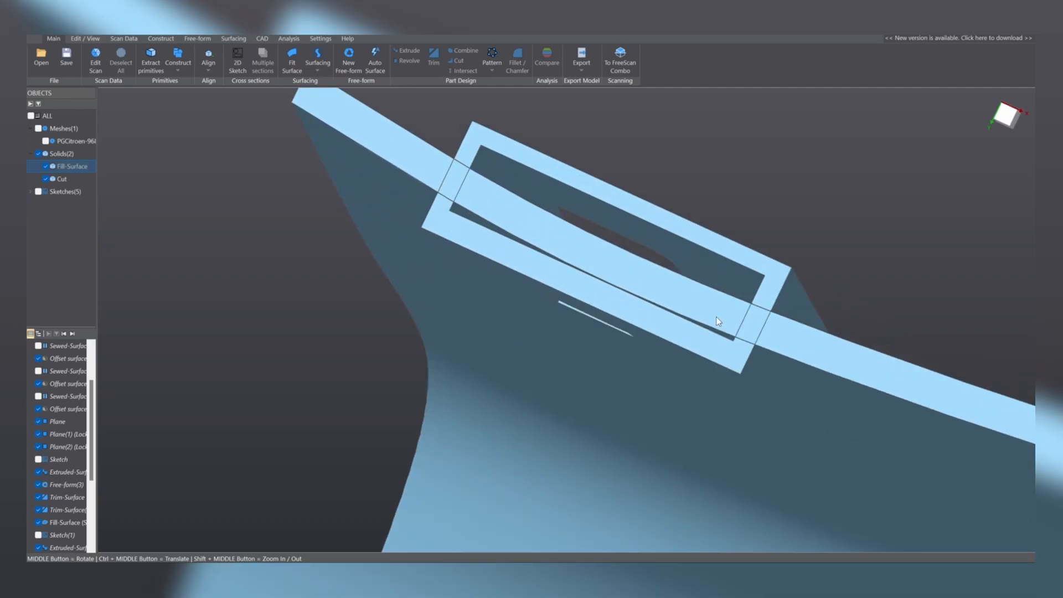
{"action": "scroll", "coordinate": [643, 245], "scroll_direction": "down", "scroll_amount": 3}
{"action": "middle_click_drag", "start_coordinate": [651, 333], "coordinate": [786, 309]}
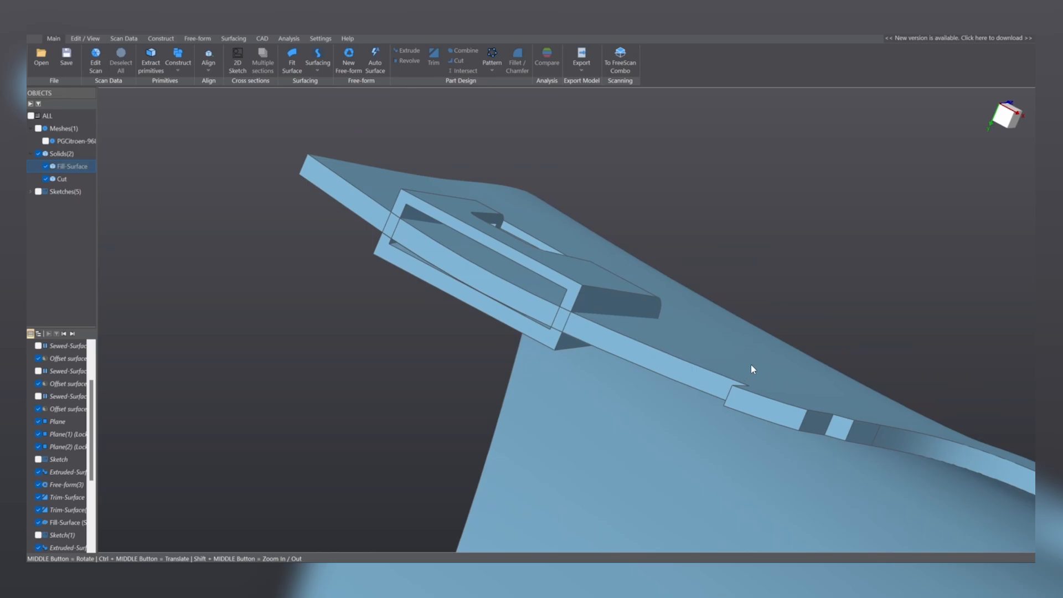
{"action": "middle_click_drag", "start_coordinate": [752, 366], "coordinate": [767, 319]}
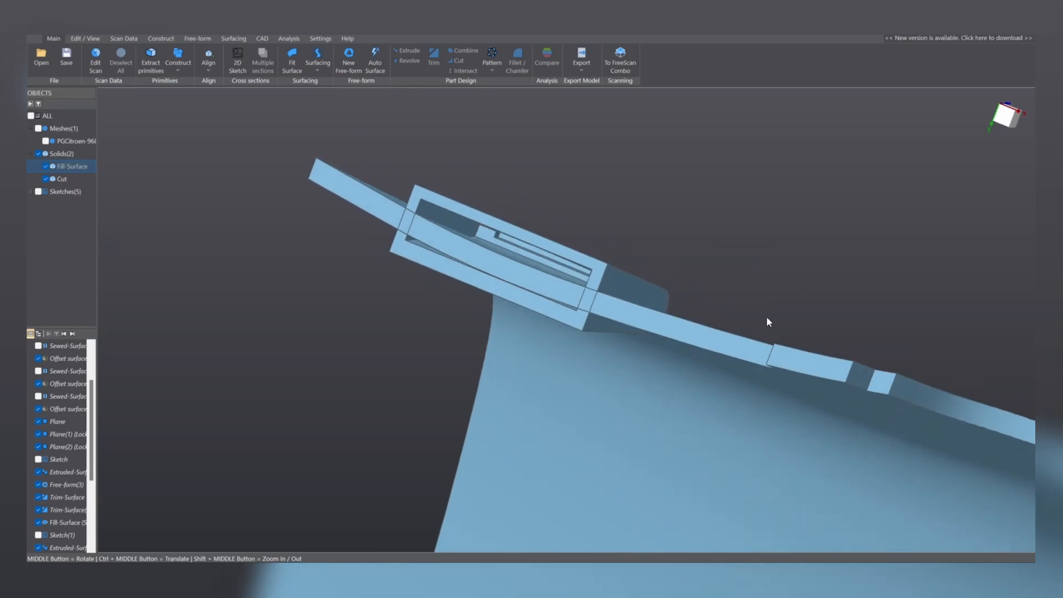
{"action": "left_click", "coordinate": [239, 66]}
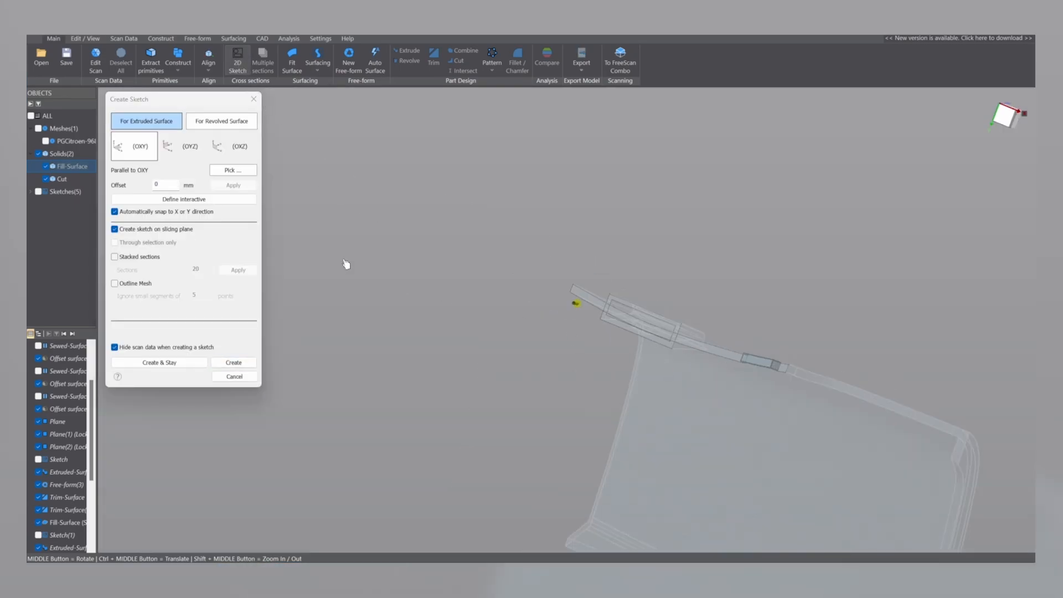
{"action": "left_click", "coordinate": [183, 145]}
{"action": "left_click_drag", "start_coordinate": [563, 297], "coordinate": [667, 335]}
{"action": "mouse_move", "coordinate": [667, 335]}
{"action": "middle_mouse_down"}
{"action": "mouse_move", "coordinate": [823, 308]}
{"action": "mouse_move", "coordinate": [814, 294]}
{"action": "middle_mouse_up"}
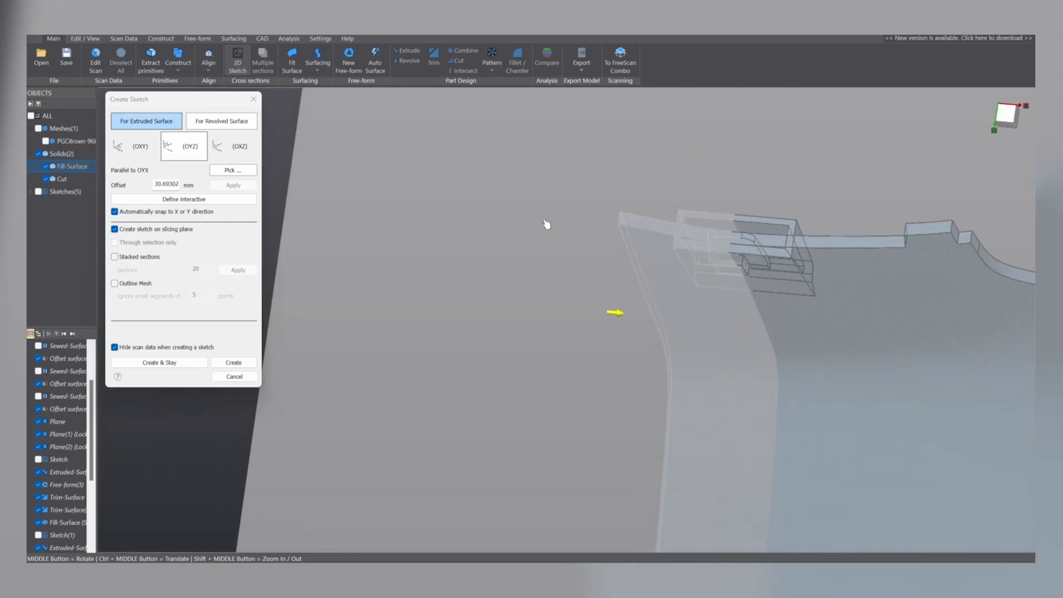
{"action": "left_click", "coordinate": [233, 362]}
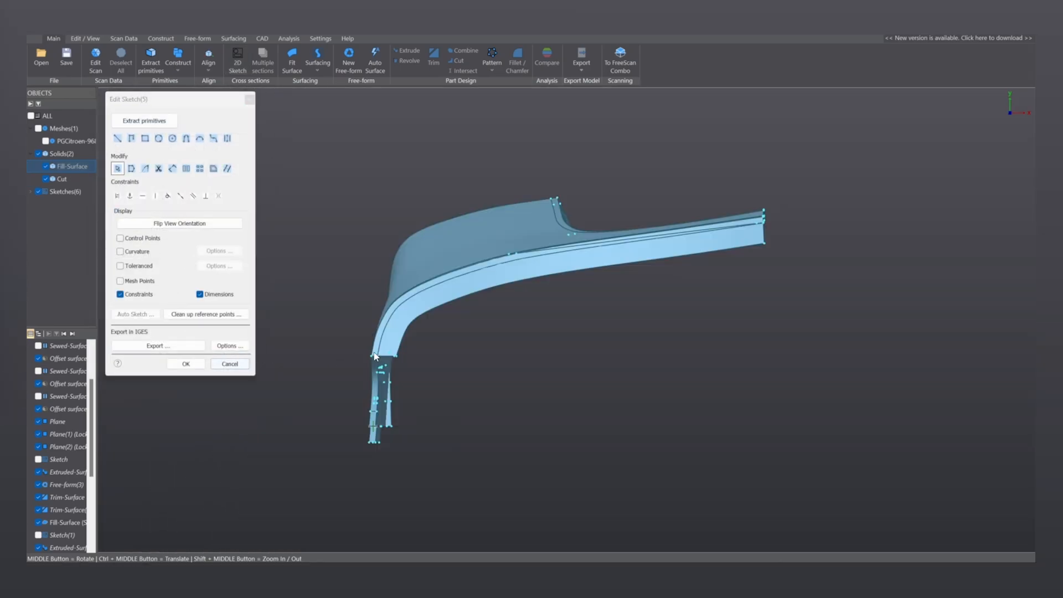
{"action": "scroll", "coordinate": [362, 387], "scroll_direction": "up", "scroll_amount": 5}
{"action": "mouse_move", "coordinate": [419, 328]}
{"action": "middle_mouse_down", "text": "ctrl"}
{"action": "mouse_move", "coordinate": [444, 296]}
{"action": "mouse_move", "coordinate": [452, 240]}
{"action": "middle_mouse_up", "text": "ctrl"}
{"action": "scroll", "coordinate": [391, 294], "scroll_direction": "up", "scroll_amount": 4}
{"action": "scroll", "coordinate": [447, 257], "scroll_direction": "down", "scroll_amount": 5}
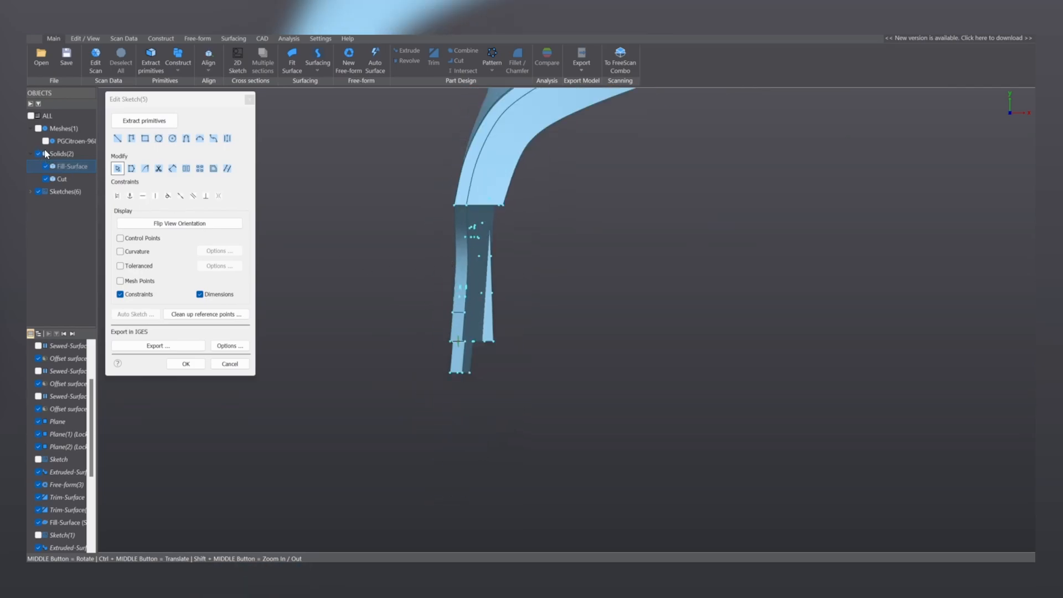
{"action": "left_click", "coordinate": [47, 178]}
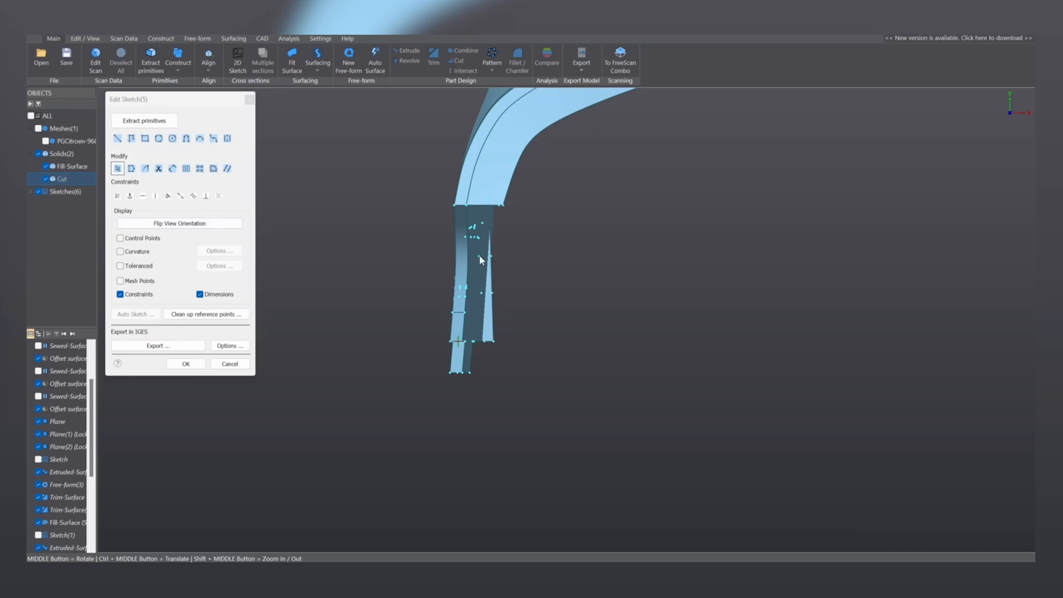
{"action": "scroll", "coordinate": [448, 273], "scroll_direction": "up", "scroll_amount": 4}
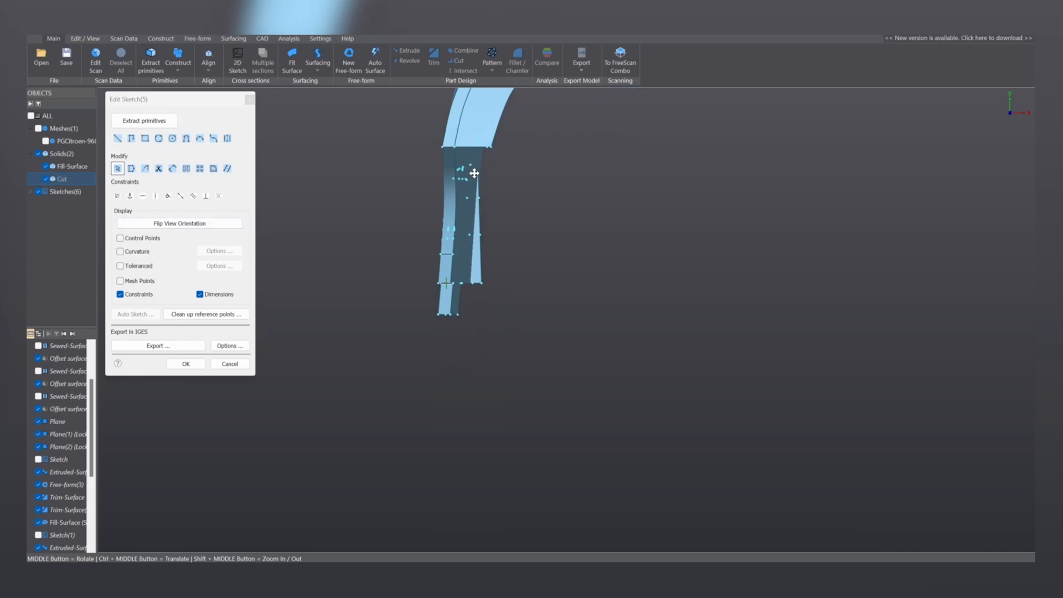
{"action": "left_click", "coordinate": [143, 145]}
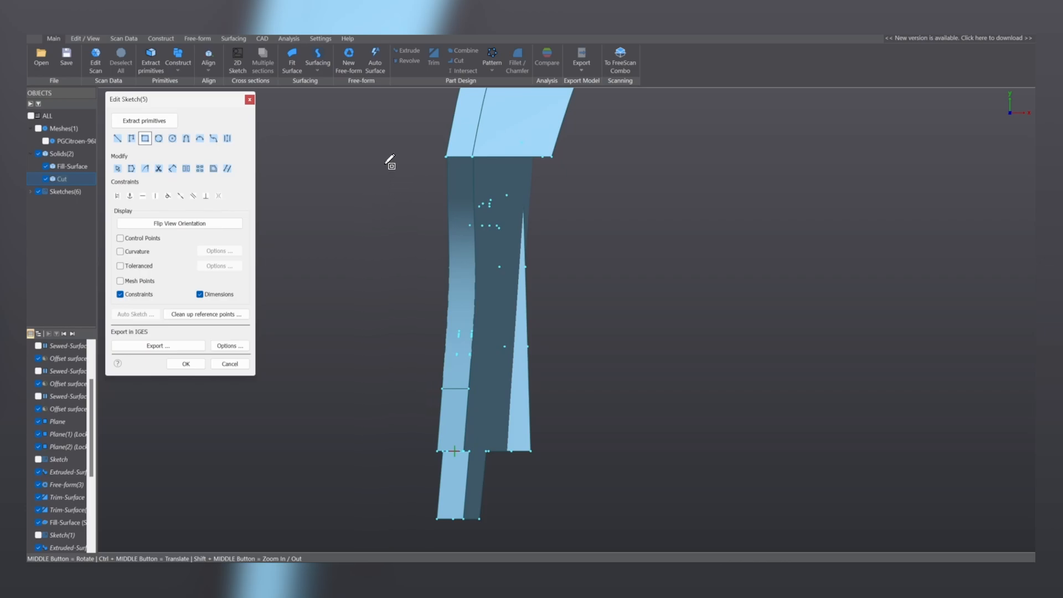
{"action": "left_click", "coordinate": [386, 164]}
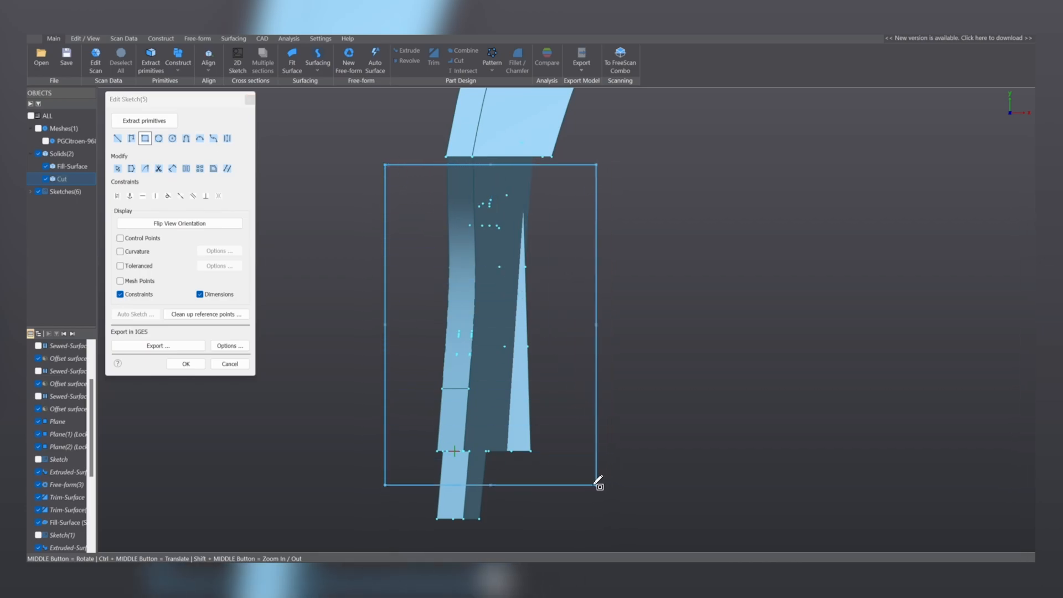
{"action": "key", "text": "Escape"}
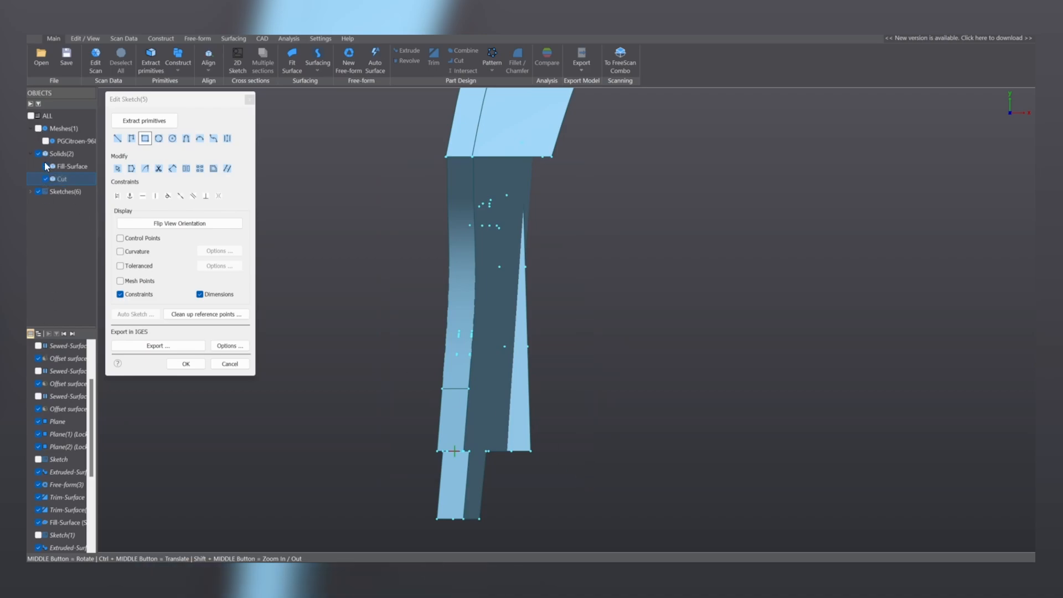
Show Sketch(1) and Sketch(2) as references and draw a rectangle around the lower pocket section, starting above the inner cavity profile.
{"action": "left_click", "coordinate": [30, 191]}
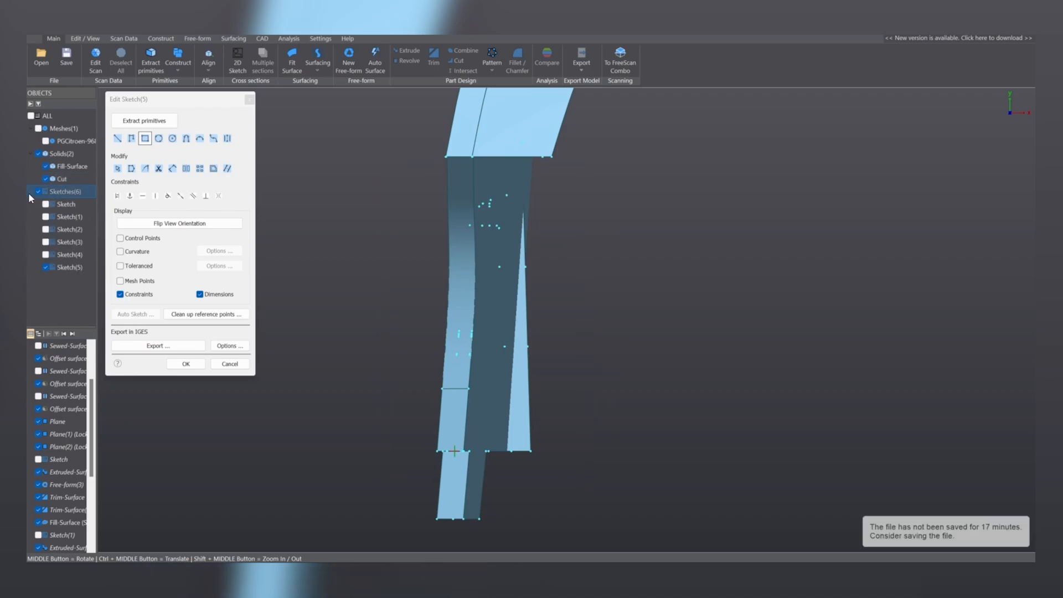
{"action": "left_click", "coordinate": [46, 255]}
{"action": "left_click", "coordinate": [45, 267]}
{"action": "left_click", "coordinate": [46, 229]}
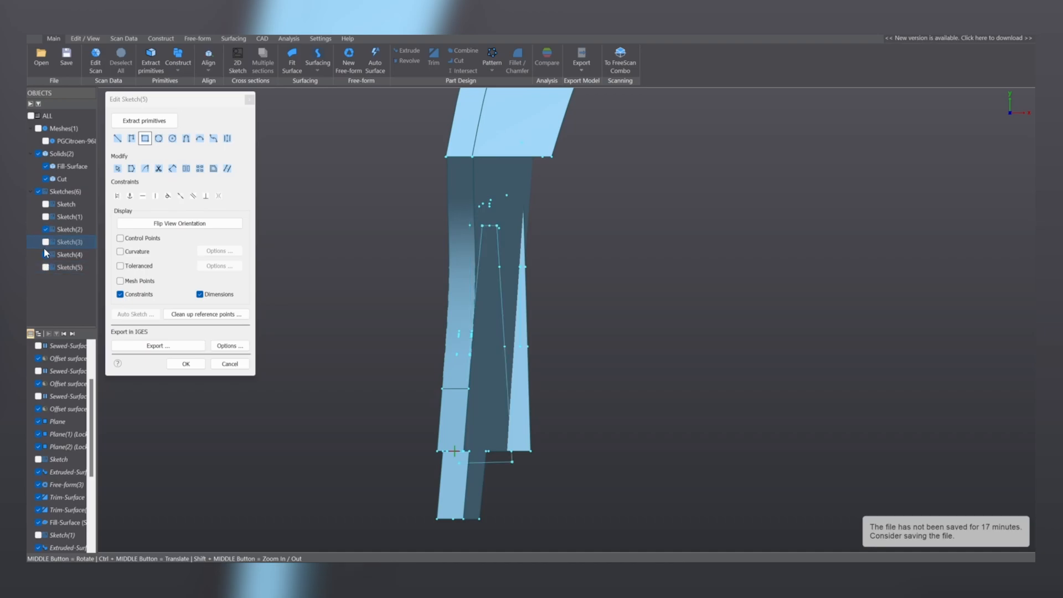
{"action": "left_click", "coordinate": [45, 219]}
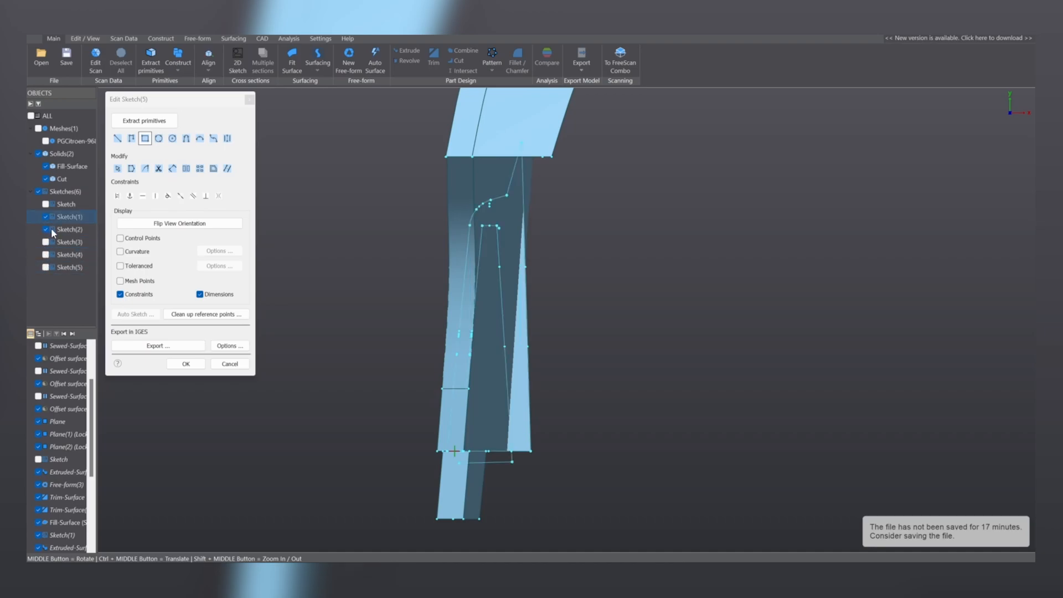
{"action": "left_click", "coordinate": [46, 229]}
{"action": "left_click", "coordinate": [46, 229]}
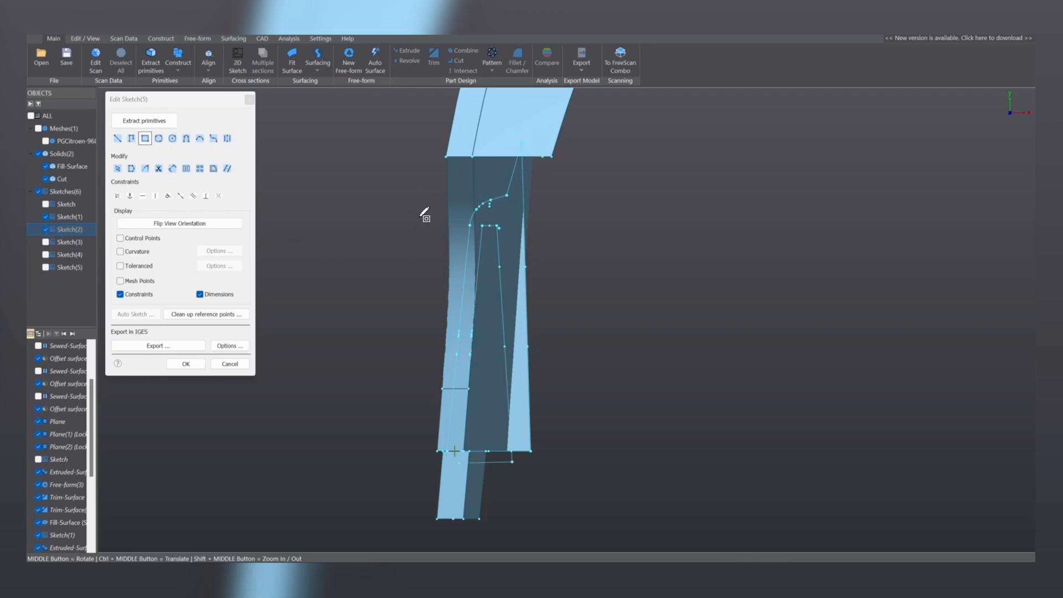
{"action": "mouse_move", "coordinate": [416, 219]}
{"action": "left_mouse_down"}
{"action": "mouse_move", "coordinate": [541, 266]}
{"action": "mouse_move", "coordinate": [553, 481]}
{"action": "left_mouse_up"}
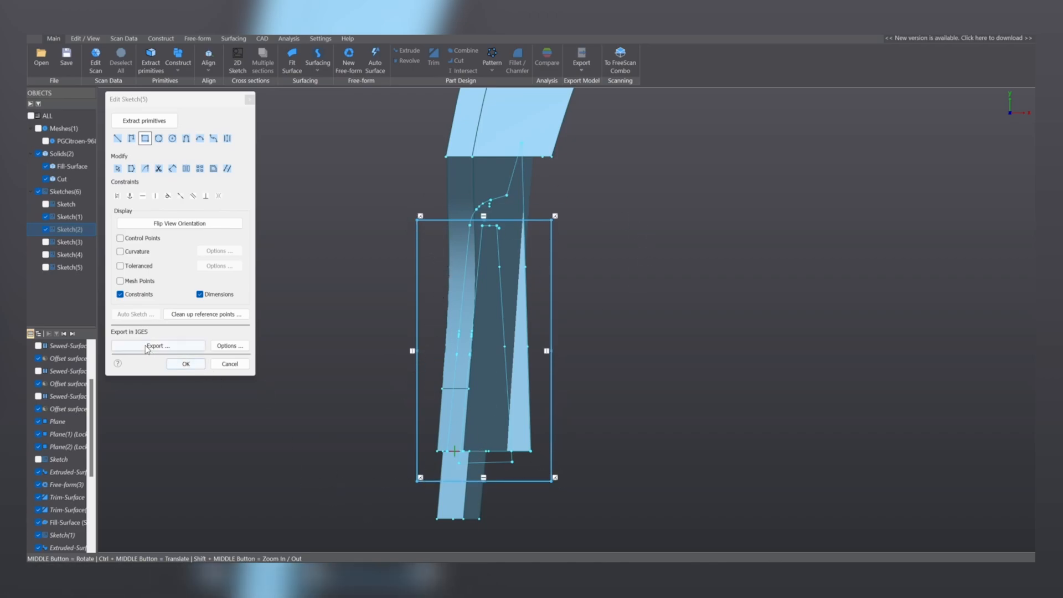
Extrude the rectangle two-sided as a new solid across the pocket's width, about 15.73 mm for Depth 1 and 14.25 mm for Depth 2.
{"action": "mouse_move", "coordinate": [673, 274]}
{"action": "middle_mouse_down"}
{"action": "mouse_move", "coordinate": [698, 304]}
{"action": "mouse_move", "coordinate": [716, 233]}
{"action": "middle_mouse_up"}
{"action": "left_click", "coordinate": [680, 229]}
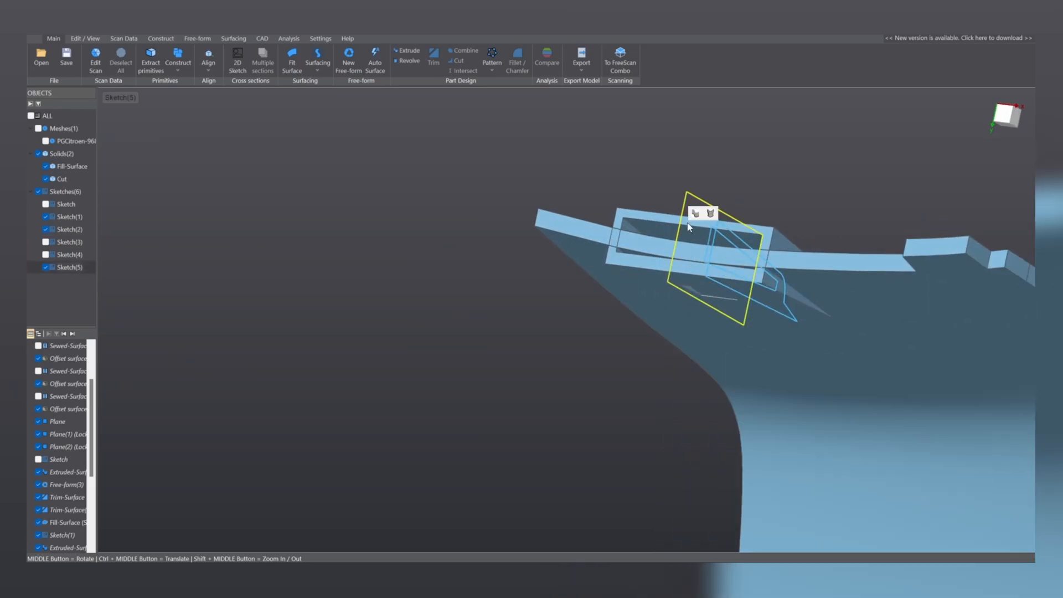
{"action": "left_click", "coordinate": [698, 211]}
{"action": "scroll", "coordinate": [745, 263], "scroll_direction": "up", "scroll_amount": 4}
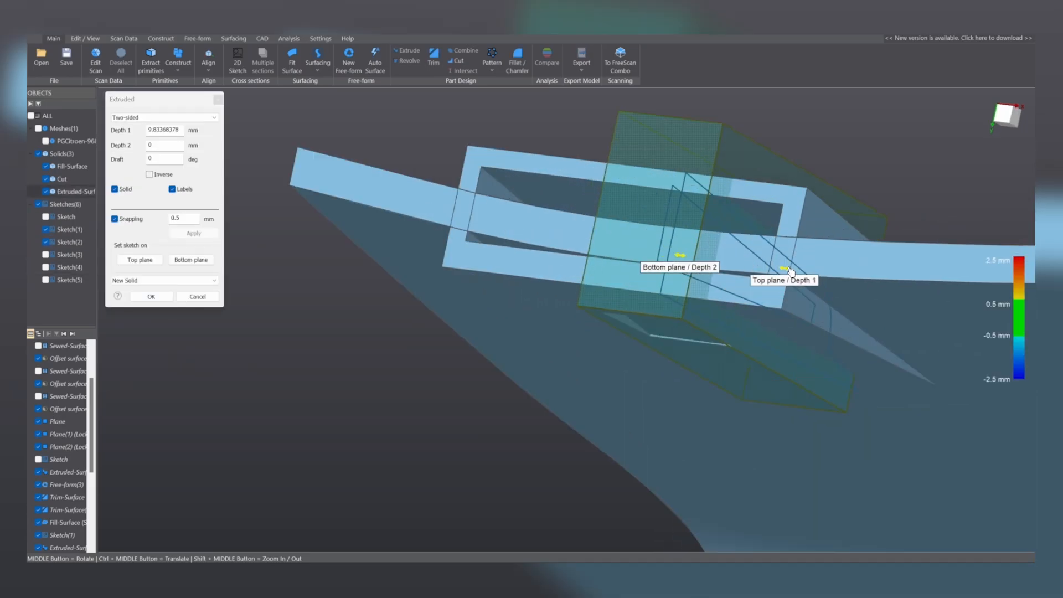
{"action": "left_click_drag", "start_coordinate": [790, 271], "coordinate": [781, 270]}
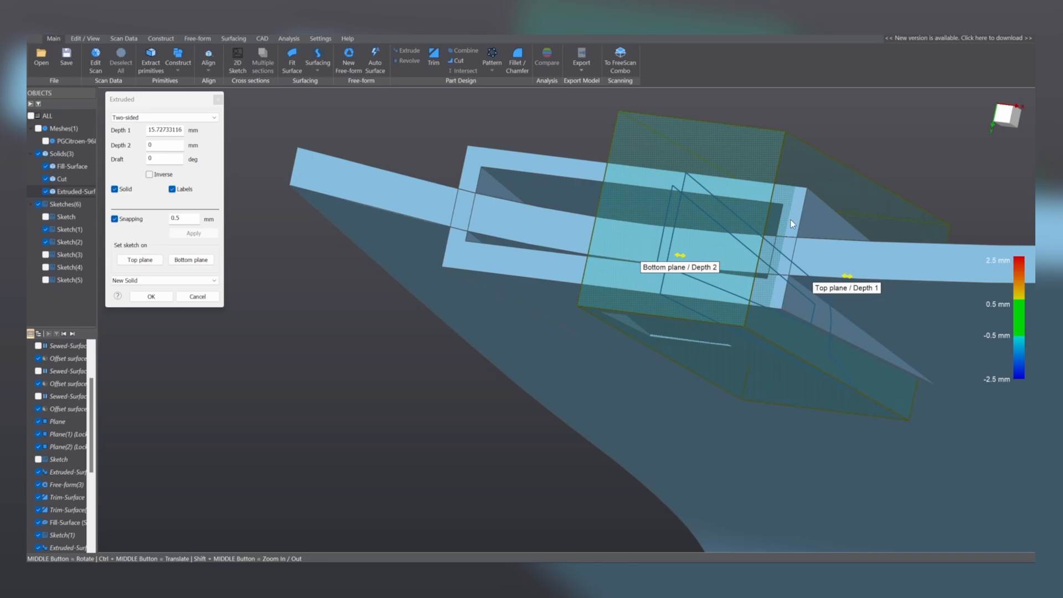
{"action": "middle_click_drag", "start_coordinate": [778, 306], "coordinate": [699, 260]}
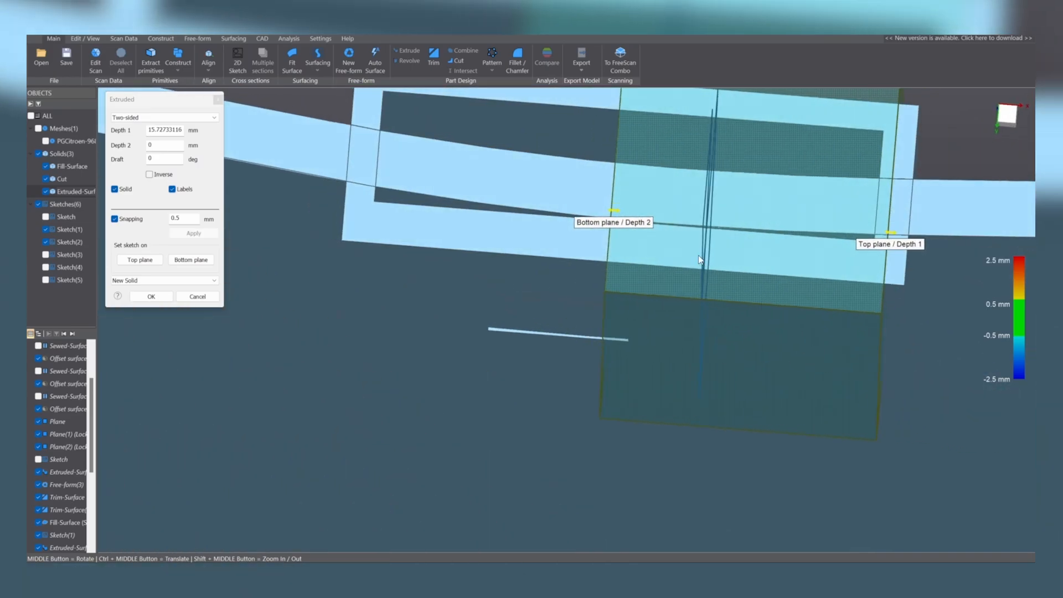
{"action": "left_click_drag", "start_coordinate": [615, 213], "coordinate": [364, 192]}
{"action": "scroll", "coordinate": [412, 202], "scroll_direction": "down", "scroll_amount": 5}
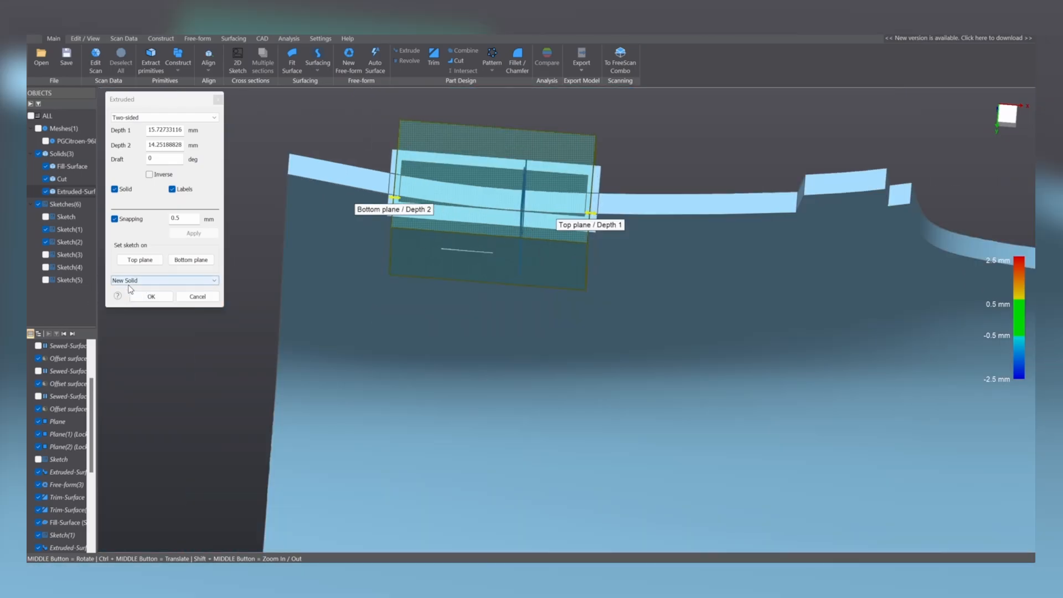
{"action": "left_click", "coordinate": [150, 296]}
Cut the extruded rectangular block from the panel solid to clear the material running through the pocket.
{"action": "middle_click_drag", "start_coordinate": [603, 257], "coordinate": [520, 187]}
{"action": "left_click", "coordinate": [668, 194]}
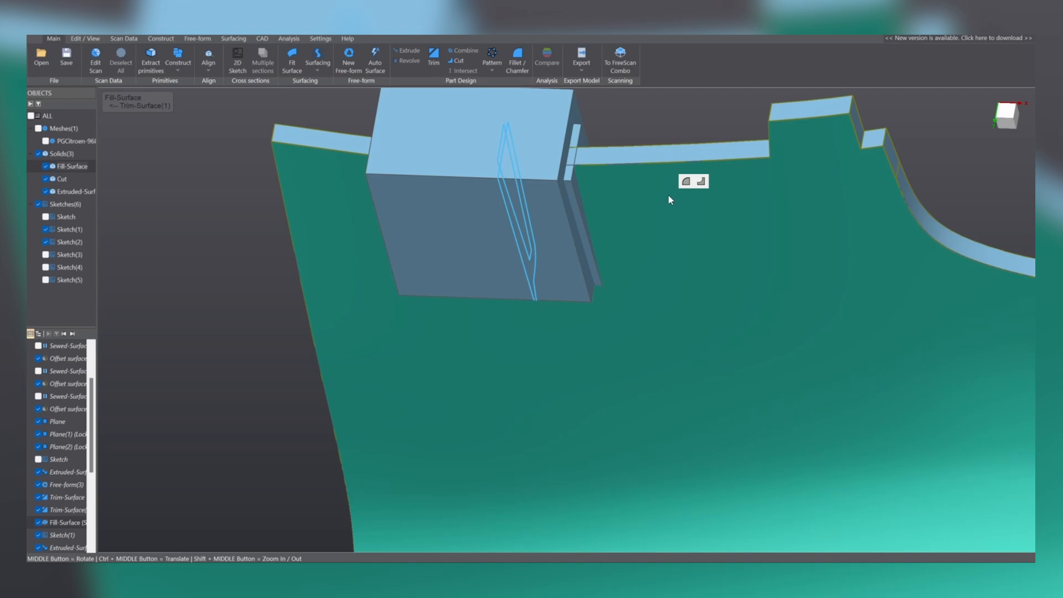
{"action": "left_click", "coordinate": [701, 182]}
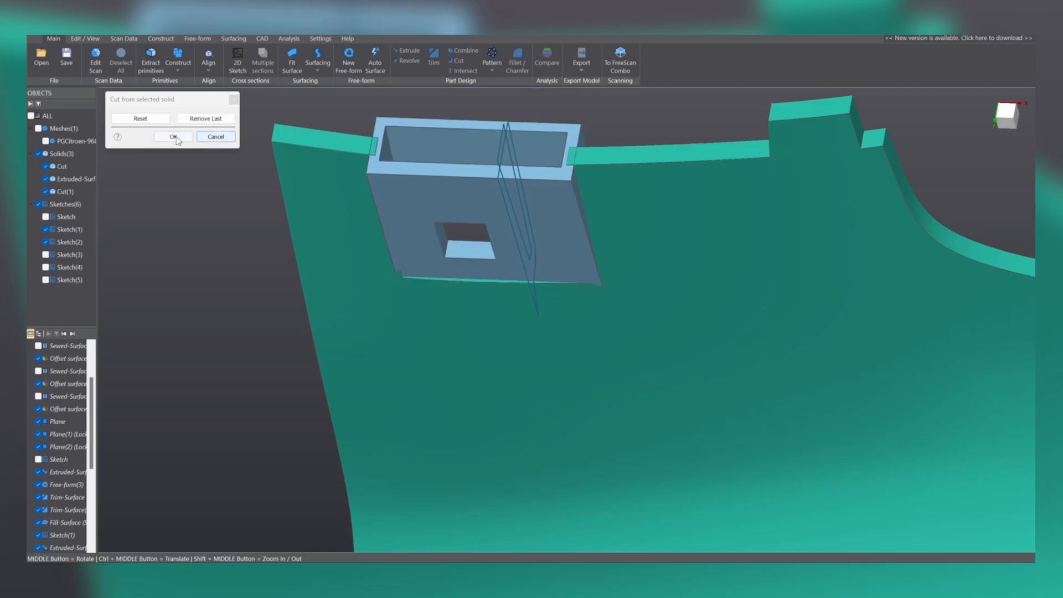
{"action": "left_click", "coordinate": [174, 137]}
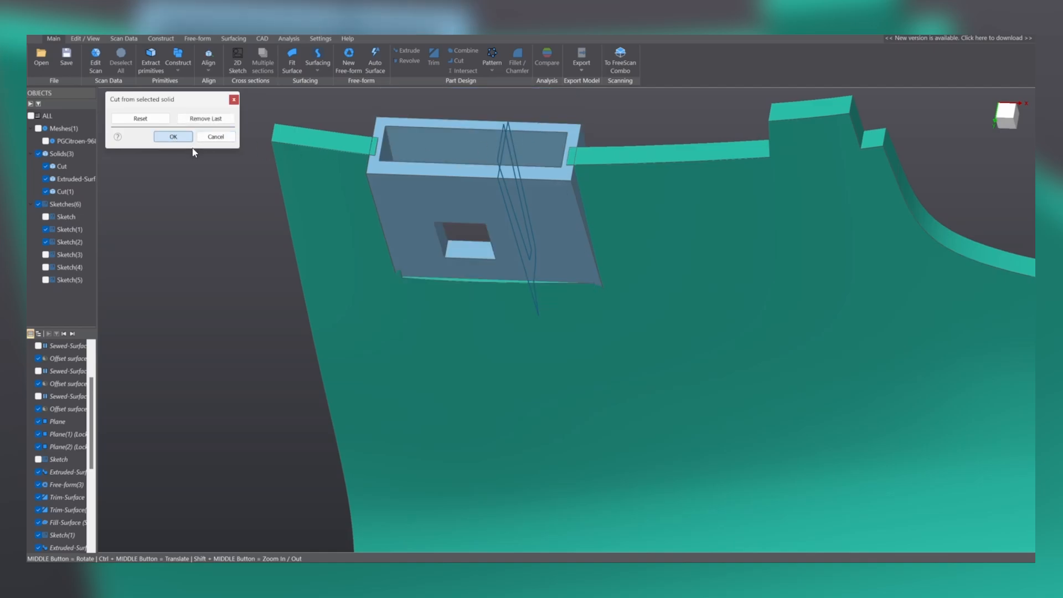
Combine the pocket and the trimmed panel into one solid, and hide Sketch(1) and Sketch(2).
{"action": "scroll", "coordinate": [194, 151], "scroll_direction": "up", "scroll_amount": 4}
{"action": "left_click", "coordinate": [503, 212]}
{"action": "left_click", "coordinate": [416, 229]}
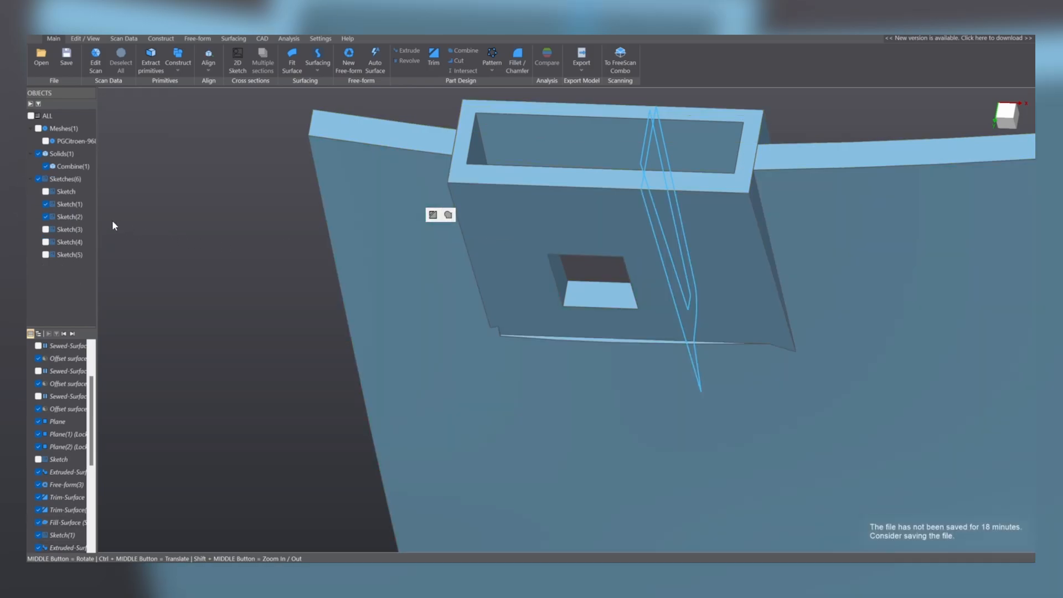
{"action": "left_click", "coordinate": [46, 204]}
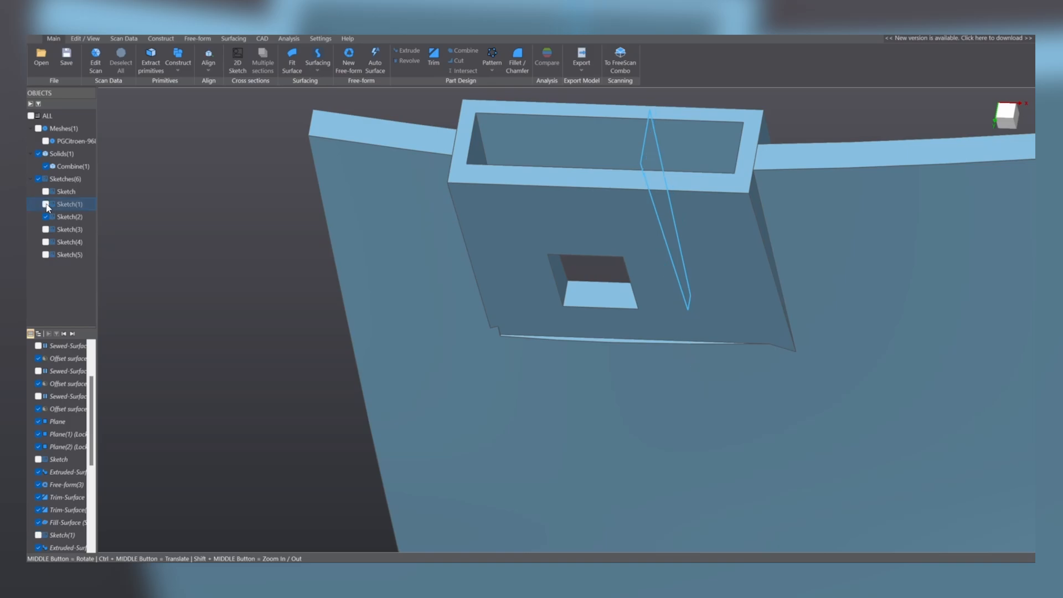
{"action": "left_click", "coordinate": [45, 216]}
{"action": "scroll", "coordinate": [499, 224], "scroll_direction": "down", "scroll_amount": 5}
{"action": "middle_click_drag", "start_coordinate": [498, 224], "coordinate": [538, 193]}
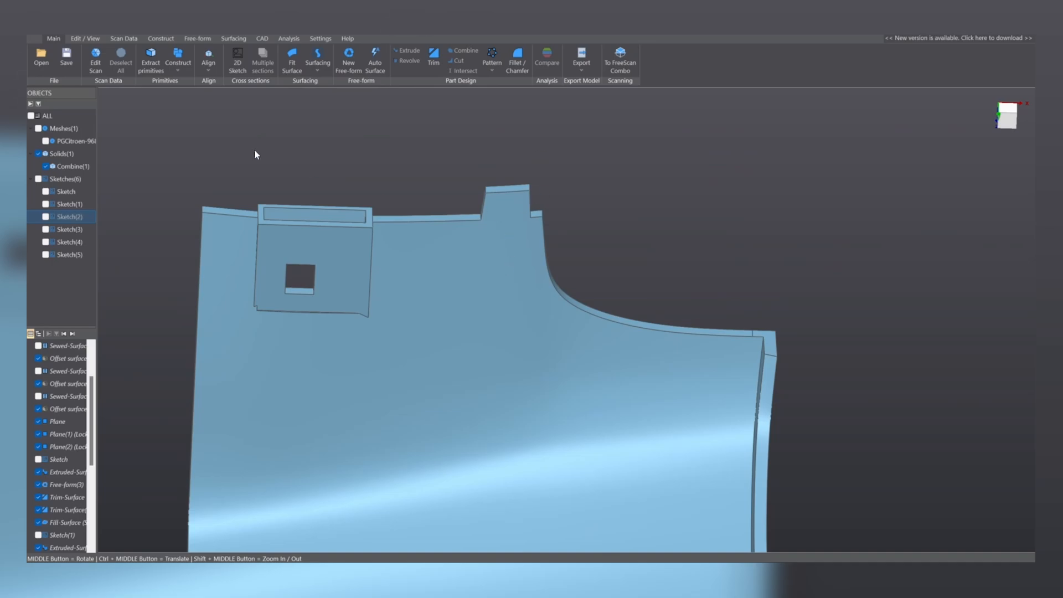
Show the scan mesh and create a 2D sketch on the OYZ plane, offset about 84.52 mm through the raised edge tab.
{"action": "left_click", "coordinate": [46, 141]}
{"action": "middle_click_drag", "start_coordinate": [499, 215], "coordinate": [349, 180]}
{"action": "left_click", "coordinate": [239, 59]}
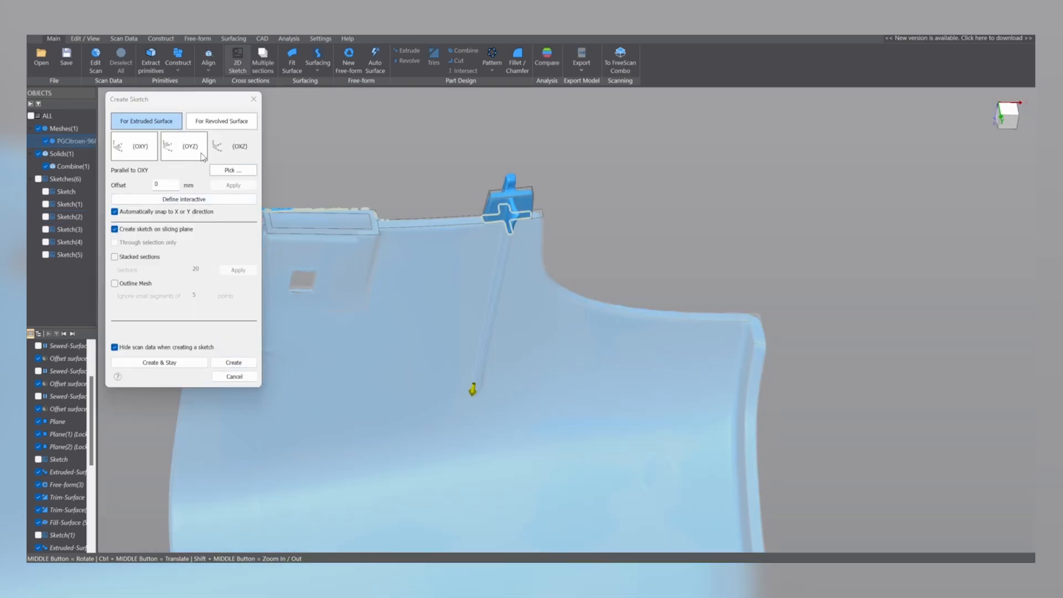
{"action": "left_click", "coordinate": [225, 153]}
{"action": "left_click", "coordinate": [184, 156]}
{"action": "left_click_drag", "start_coordinate": [587, 394], "coordinate": [744, 300]}
{"action": "middle_click_drag", "start_coordinate": [744, 300], "coordinate": [466, 294]}
{"action": "left_click_drag", "start_coordinate": [643, 399], "coordinate": [636, 398]}
{"action": "middle_click_drag", "start_coordinate": [629, 388], "coordinate": [427, 327]}
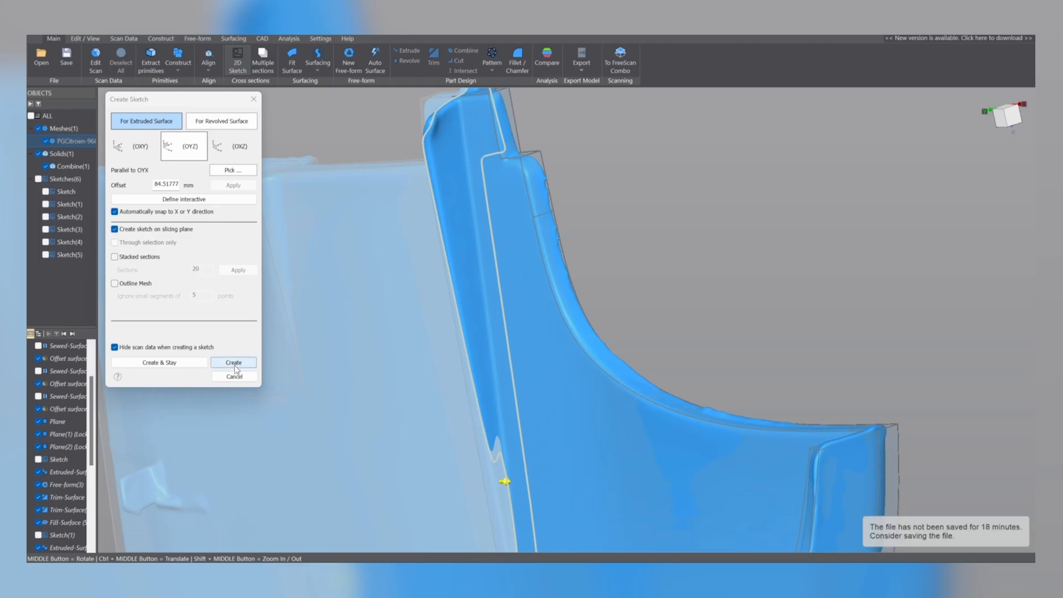
{"action": "left_click", "coordinate": [234, 364]}
Draw a line about 4.33 mm long from the sketch origin to the scan section's outer corner and constrain it horizontal.
{"action": "scroll", "coordinate": [406, 377], "scroll_direction": "up", "scroll_amount": 8}
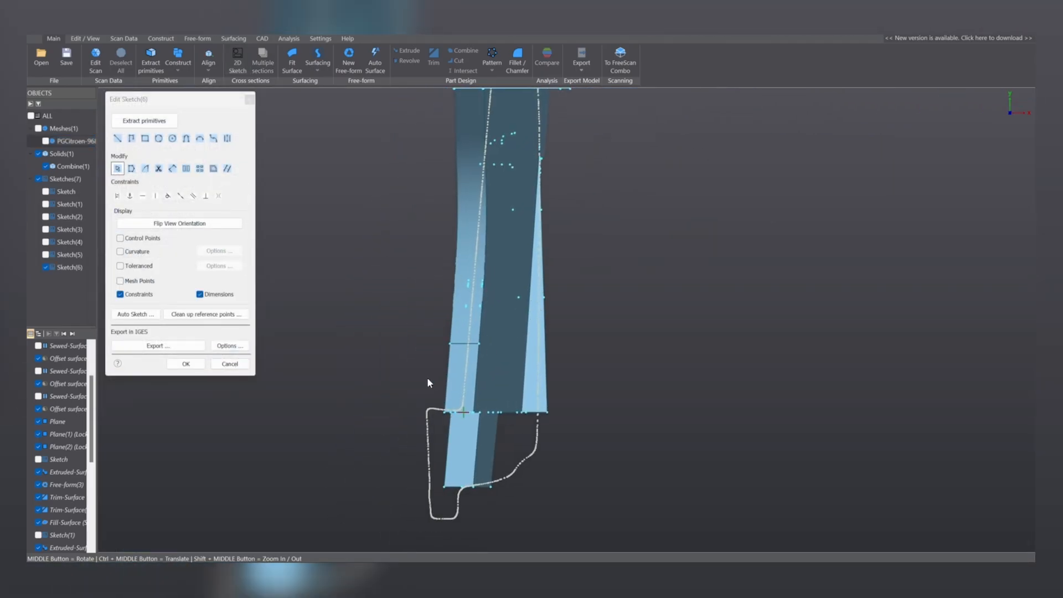
{"action": "scroll", "coordinate": [427, 383], "scroll_direction": "up", "scroll_amount": 5}
{"action": "left_click", "coordinate": [118, 137]}
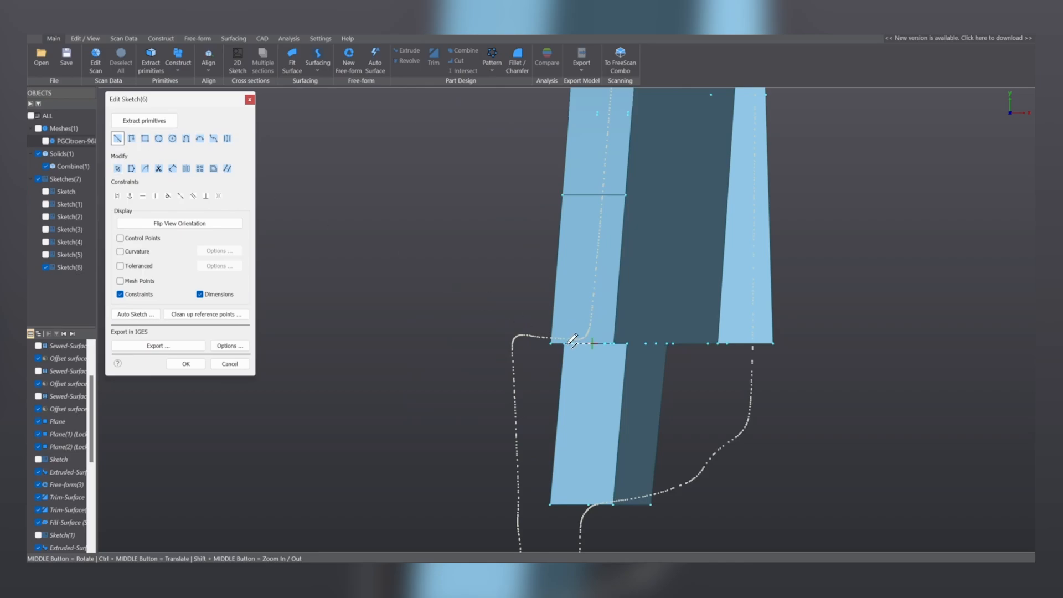
{"action": "left_click", "coordinate": [592, 344]}
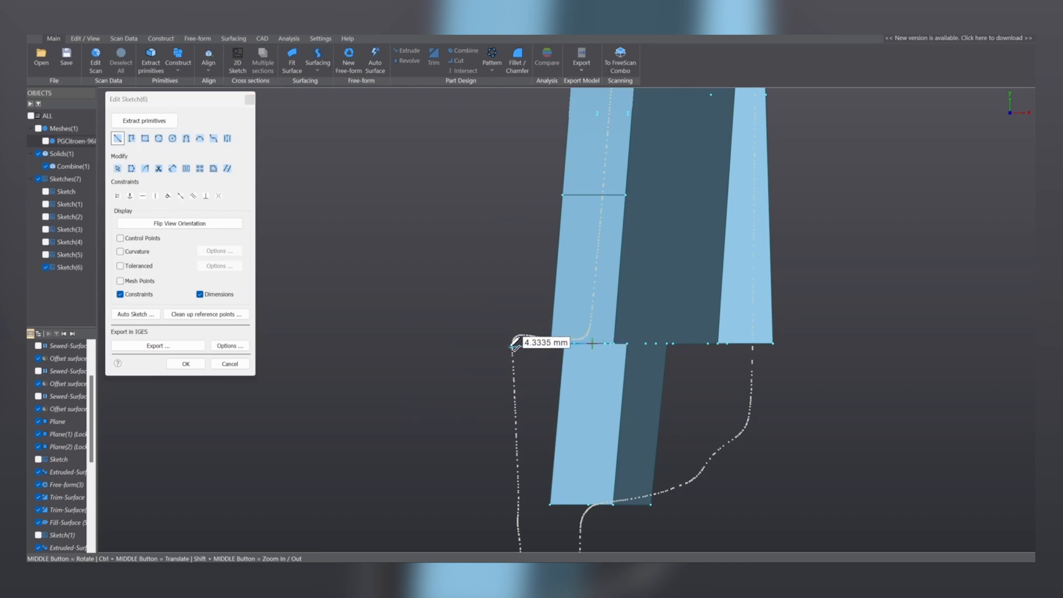
{"action": "left_click", "coordinate": [513, 344]}
{"action": "middle_click_drag", "start_coordinate": [546, 381], "coordinate": [581, 269], "text": "ctrl"}
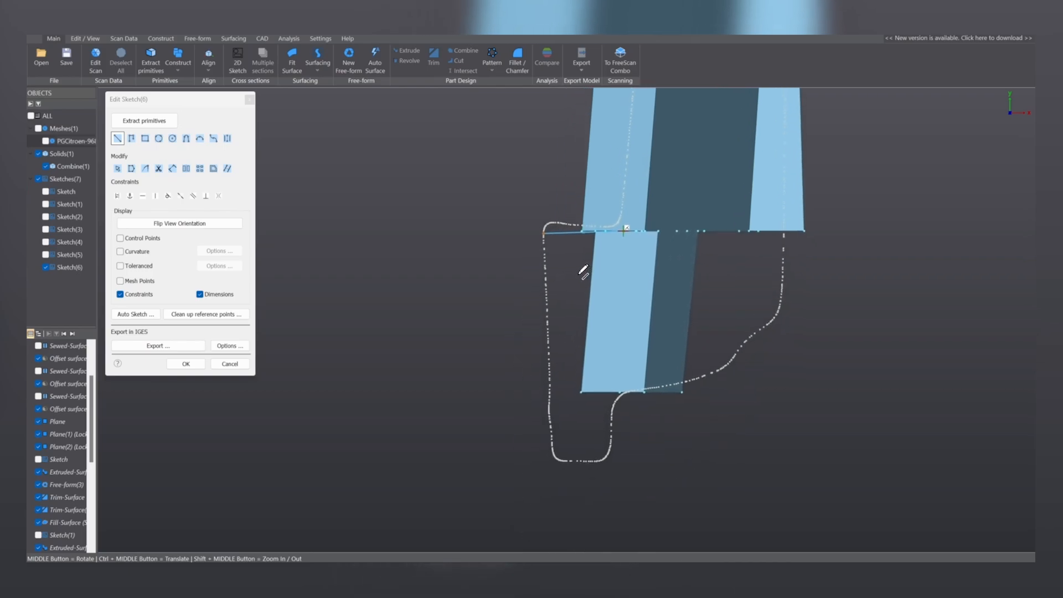
{"action": "key", "text": "Escape"}
{"action": "left_click", "coordinate": [576, 234]}
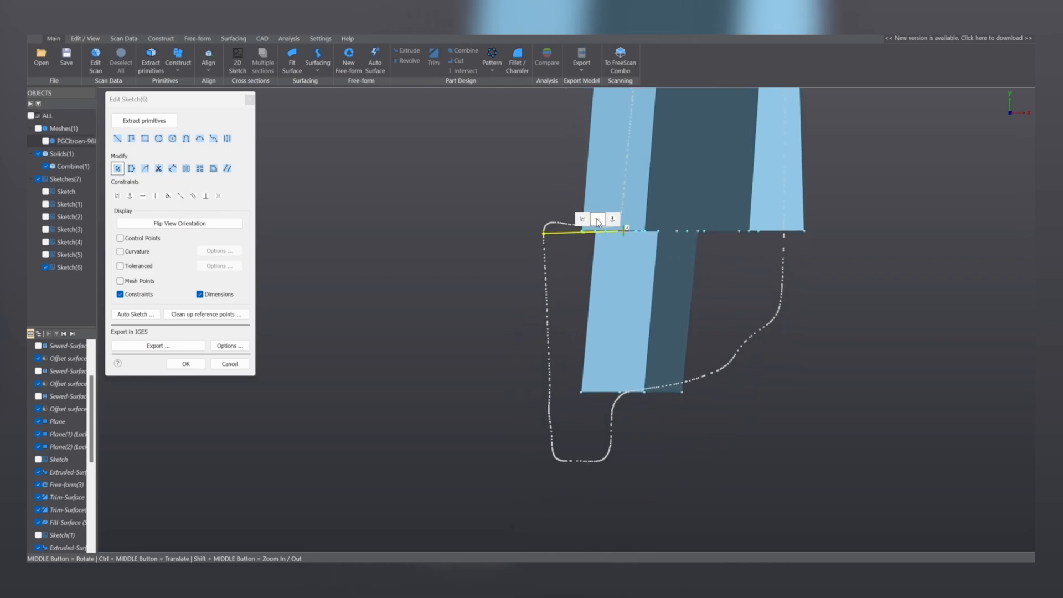
{"action": "left_click", "coordinate": [596, 222]}
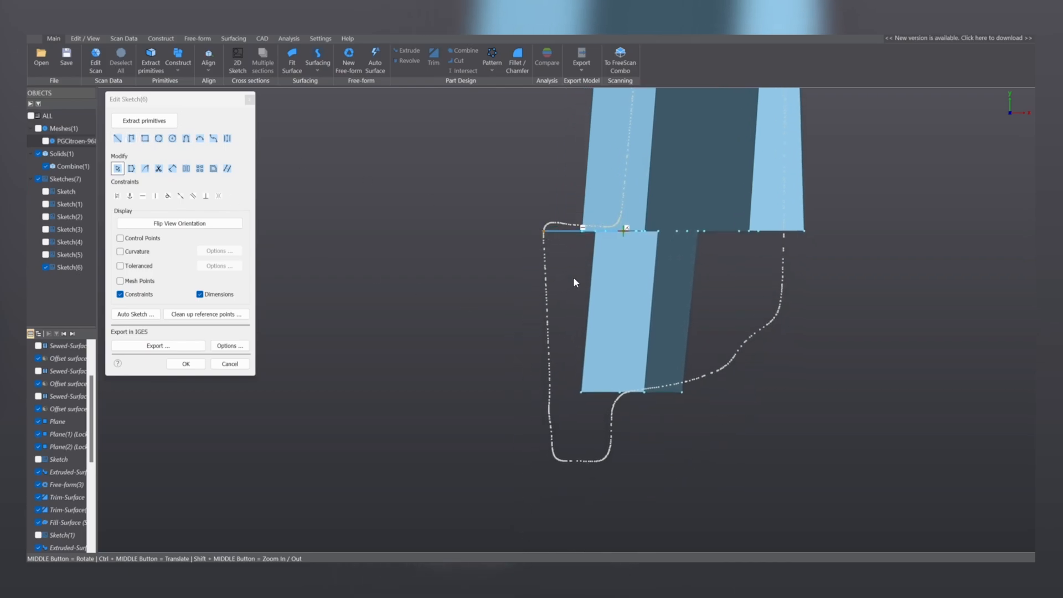
Fit straight sketch lines to the scan section along the foot's outer side, end and inner side and the adjoining slope.
{"action": "mouse_move", "coordinate": [541, 265]}
{"action": "left_mouse_down"}
{"action": "mouse_move", "coordinate": [526, 414]}
{"action": "mouse_move", "coordinate": [567, 460]}
{"action": "mouse_move", "coordinate": [588, 460]}
{"action": "left_mouse_up"}
{"action": "mouse_move", "coordinate": [646, 407]}
{"action": "left_mouse_down"}
{"action": "mouse_move", "coordinate": [692, 388]}
{"action": "mouse_move", "coordinate": [642, 409]}
{"action": "left_mouse_up"}
{"action": "scroll", "coordinate": [646, 412], "scroll_direction": "up", "scroll_amount": 3}
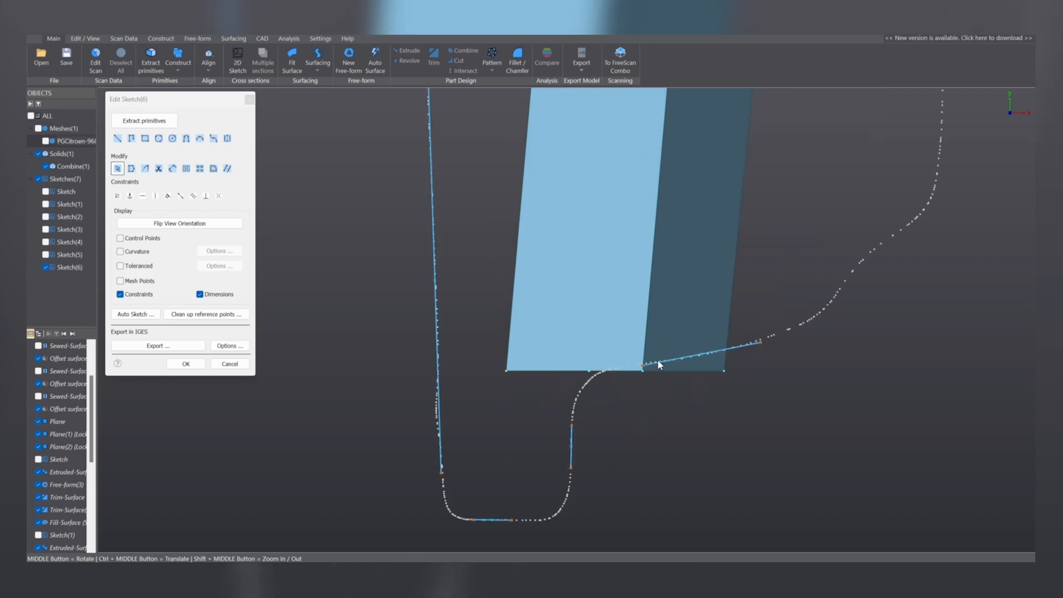
{"action": "scroll", "coordinate": [666, 366], "scroll_direction": "down", "scroll_amount": 3}
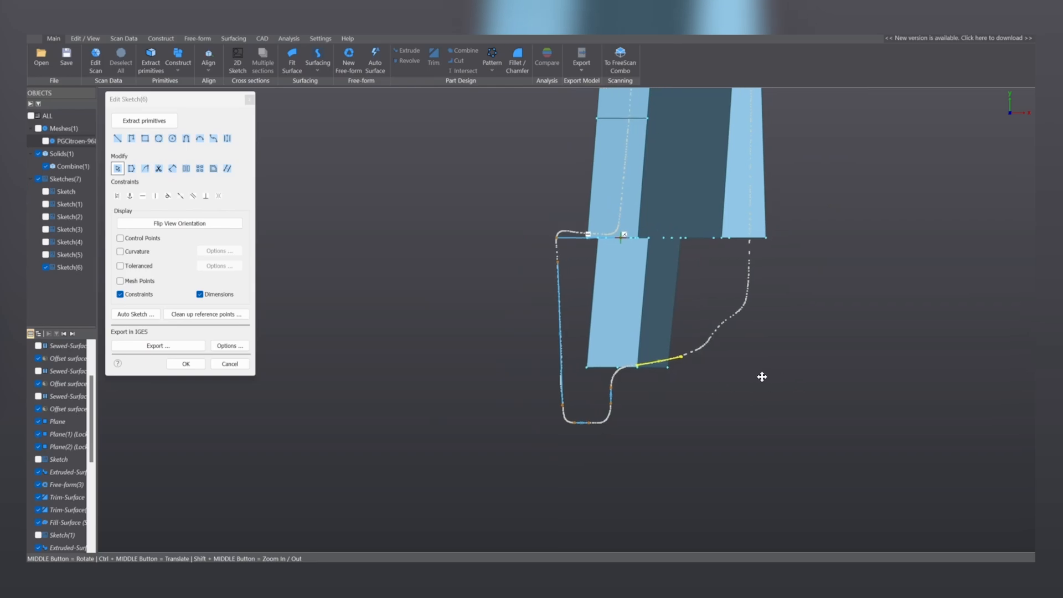
{"action": "scroll", "coordinate": [725, 313], "scroll_direction": "up", "scroll_amount": 3}
{"action": "scroll", "coordinate": [685, 238], "scroll_direction": "down", "scroll_amount": 3}
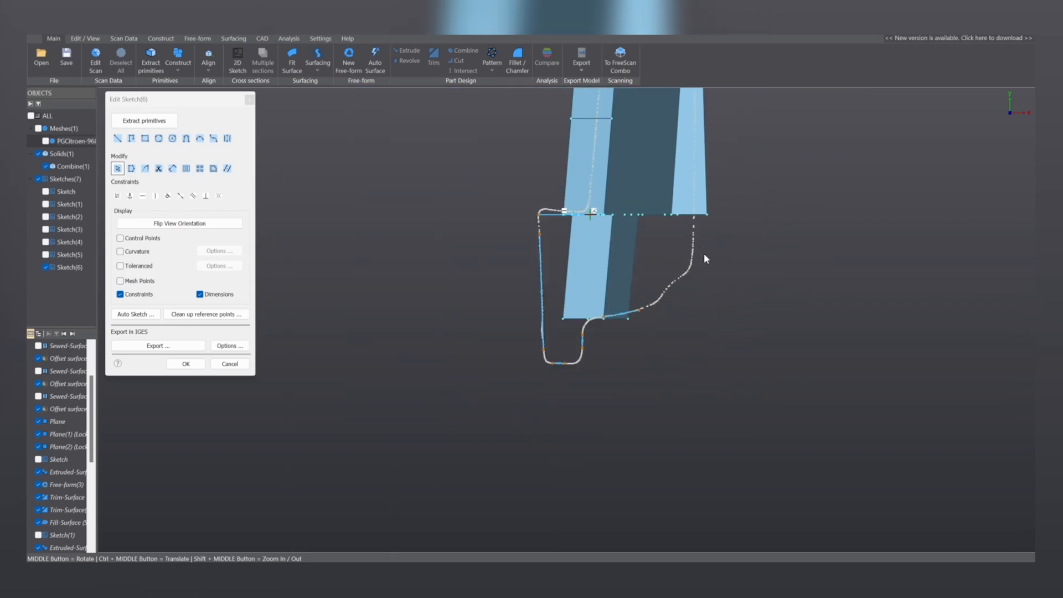
Fit two long straight lines to the scan section along both sides of the raised tab.
{"action": "mouse_move", "coordinate": [704, 254]}
{"action": "middle_mouse_down"}
{"action": "mouse_move", "coordinate": [668, 251]}
{"action": "mouse_move", "coordinate": [660, 124]}
{"action": "middle_mouse_up"}
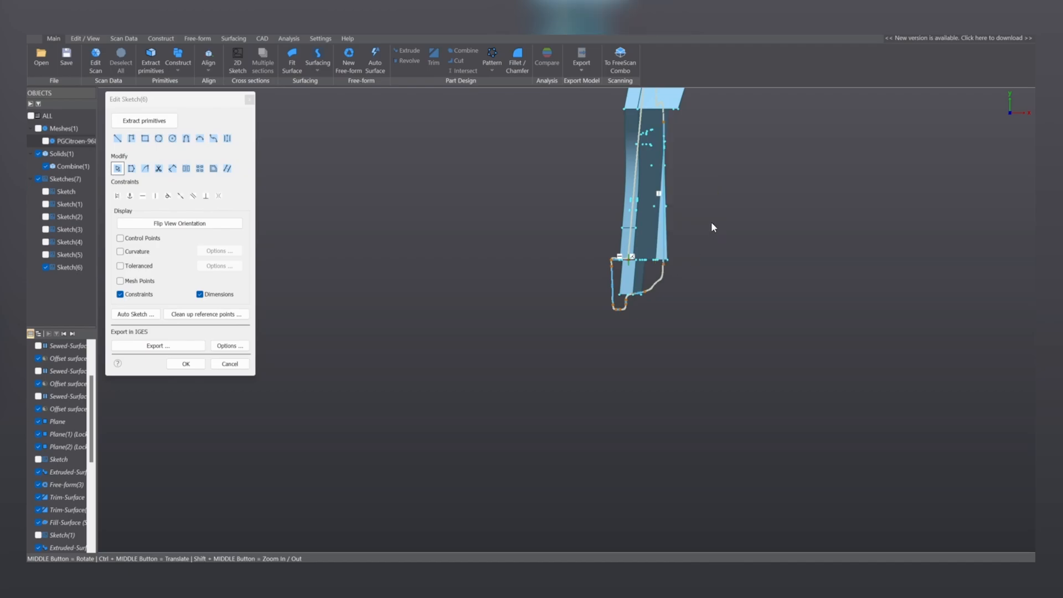
{"action": "middle_click_drag", "start_coordinate": [713, 225], "coordinate": [693, 350], "text": "ctrl"}
{"action": "scroll", "coordinate": [658, 293], "scroll_direction": "up", "scroll_amount": 4}
{"action": "middle_click_drag", "start_coordinate": [658, 307], "coordinate": [702, 186], "text": "ctrl"}
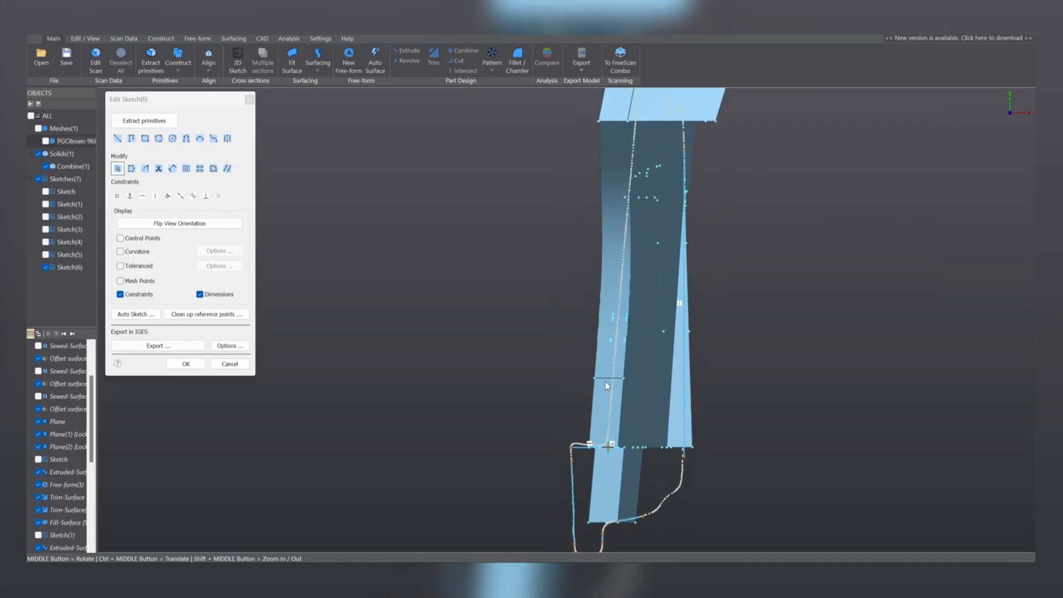
{"action": "left_click_drag", "start_coordinate": [616, 421], "coordinate": [619, 324]}
{"action": "mouse_move", "coordinate": [635, 150]}
{"action": "left_mouse_down"}
{"action": "mouse_move", "coordinate": [569, 302]}
{"action": "mouse_move", "coordinate": [608, 425]}
{"action": "left_mouse_up"}
{"action": "middle_click_drag", "start_coordinate": [662, 313], "coordinate": [612, 488], "text": "ctrl"}
{"action": "scroll", "coordinate": [621, 401], "scroll_direction": "down", "scroll_amount": 3}
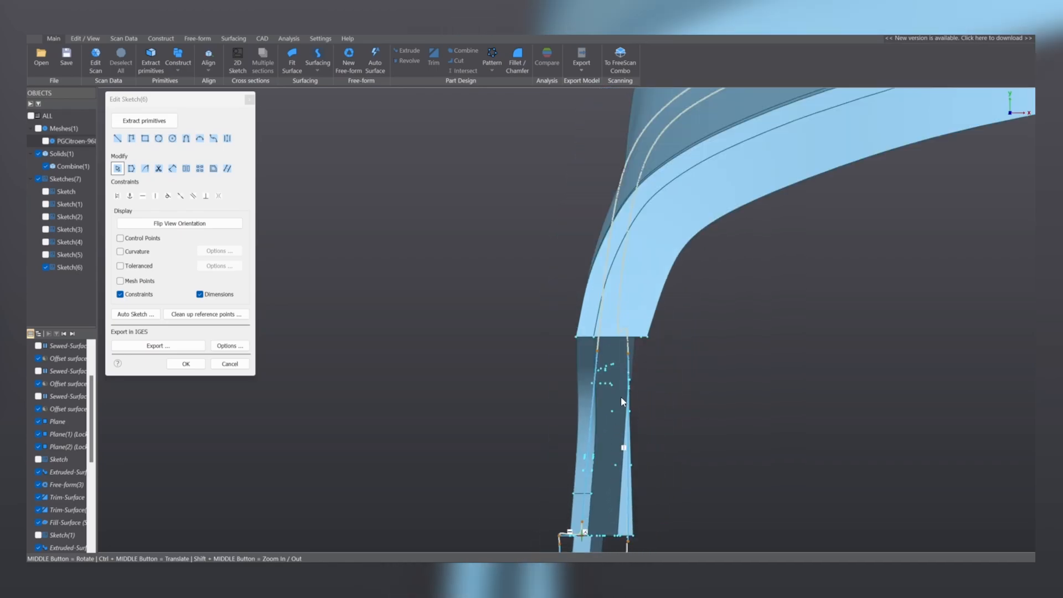
Extend the long line on the origin side down and join its lower end to the horizontal line at the sketch origin.
{"action": "middle_click_drag", "start_coordinate": [616, 422], "coordinate": [630, 354], "text": "ctrl"}
{"action": "scroll", "coordinate": [641, 300], "scroll_direction": "up", "scroll_amount": 5}
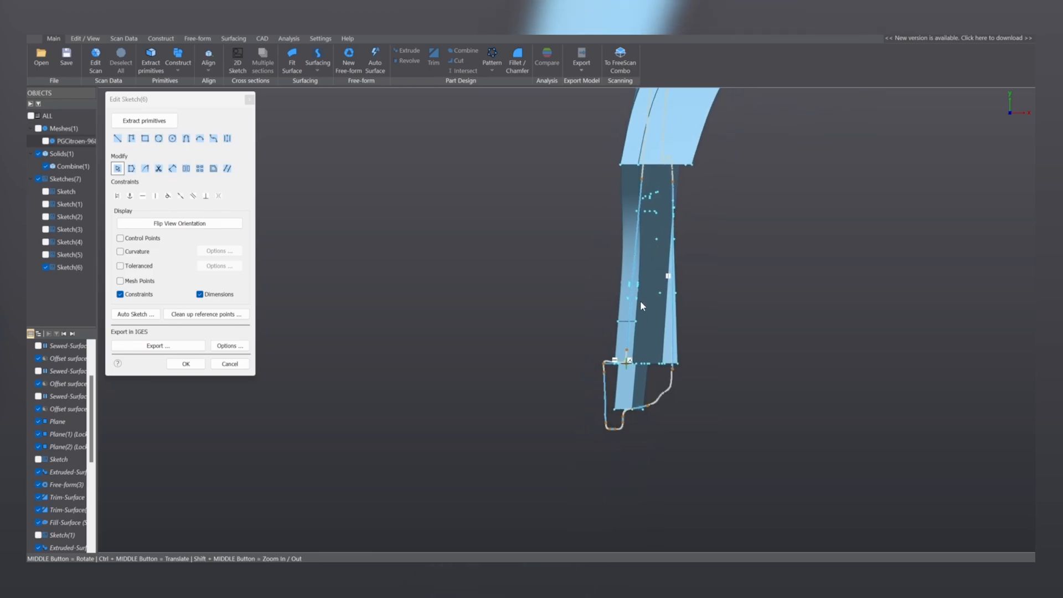
{"action": "mouse_move", "coordinate": [658, 324]}
{"action": "left_mouse_down"}
{"action": "mouse_move", "coordinate": [624, 381]}
{"action": "mouse_move", "coordinate": [654, 379]}
{"action": "left_mouse_up"}
{"action": "scroll", "coordinate": [650, 323], "scroll_direction": "up", "scroll_amount": 4}
{"action": "mouse_move", "coordinate": [650, 324]}
{"action": "left_mouse_down"}
{"action": "mouse_move", "coordinate": [605, 408]}
{"action": "mouse_move", "coordinate": [655, 434]}
{"action": "left_mouse_up"}
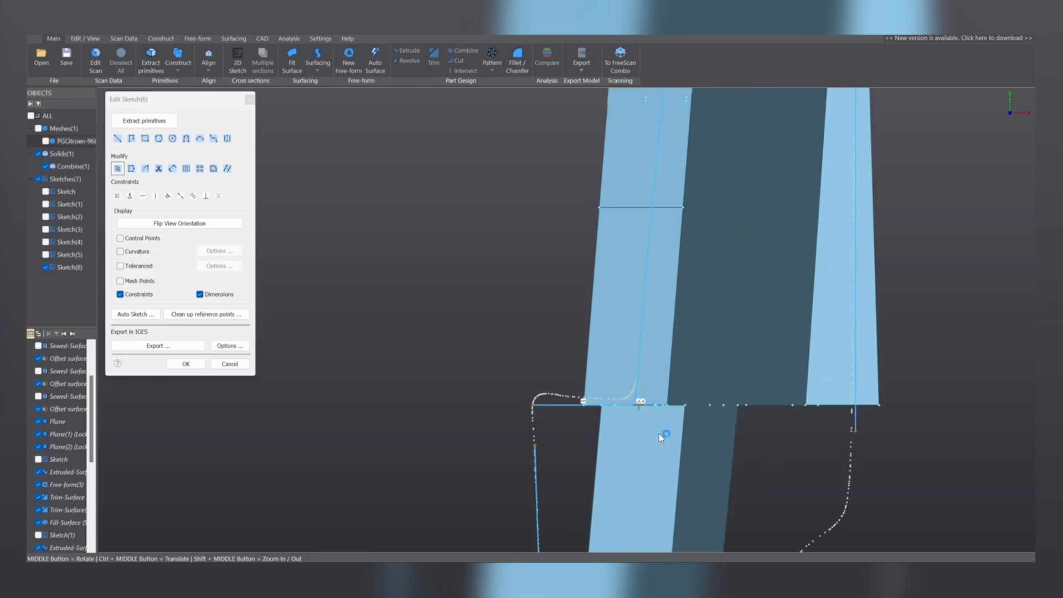
Join the foot's outer side line to the horizontal line and close both corners at the foot's end.
{"action": "middle_click_drag", "start_coordinate": [619, 414], "coordinate": [723, 291], "text": "ctrl"}
{"action": "mouse_move", "coordinate": [652, 323]}
{"action": "left_mouse_down"}
{"action": "mouse_move", "coordinate": [589, 338]}
{"action": "mouse_move", "coordinate": [637, 355]}
{"action": "left_mouse_up"}
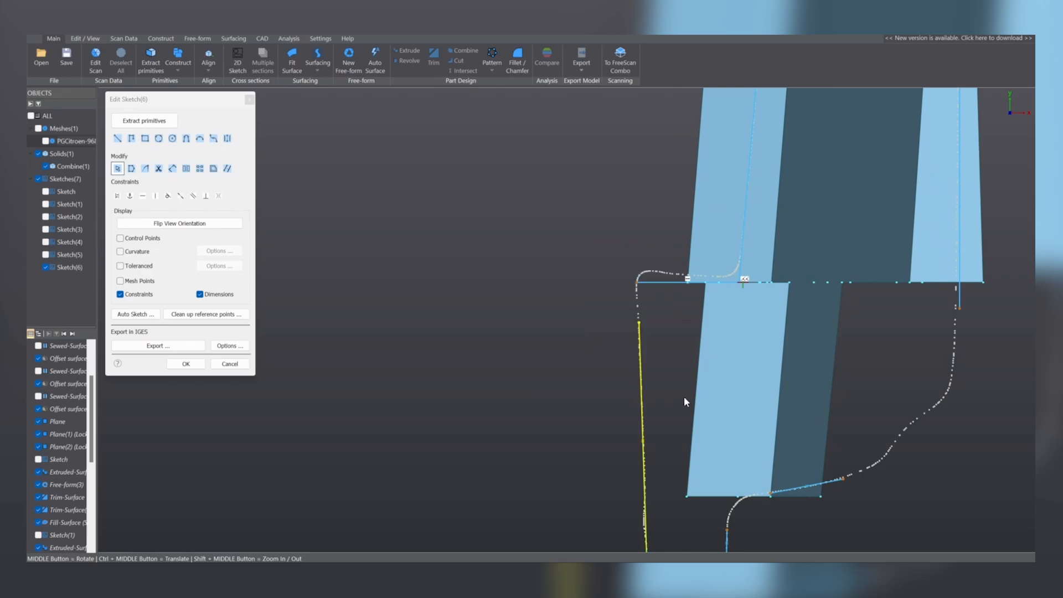
{"action": "middle_click_drag", "start_coordinate": [685, 402], "coordinate": [686, 364], "text": "ctrl"}
{"action": "mouse_move", "coordinate": [658, 253]}
{"action": "left_mouse_down"}
{"action": "mouse_move", "coordinate": [645, 237]}
{"action": "mouse_move", "coordinate": [680, 320]}
{"action": "left_mouse_up"}
{"action": "middle_click_drag", "start_coordinate": [665, 364], "coordinate": [659, 330], "text": "ctrl"}
{"action": "mouse_move", "coordinate": [627, 374]}
{"action": "left_mouse_down"}
{"action": "mouse_move", "coordinate": [686, 412]}
{"action": "mouse_move", "coordinate": [702, 344]}
{"action": "mouse_move", "coordinate": [755, 352]}
{"action": "mouse_move", "coordinate": [756, 394]}
{"action": "left_mouse_up"}
{"action": "middle_click_drag", "start_coordinate": [757, 394], "coordinate": [671, 452], "text": "ctrl"}
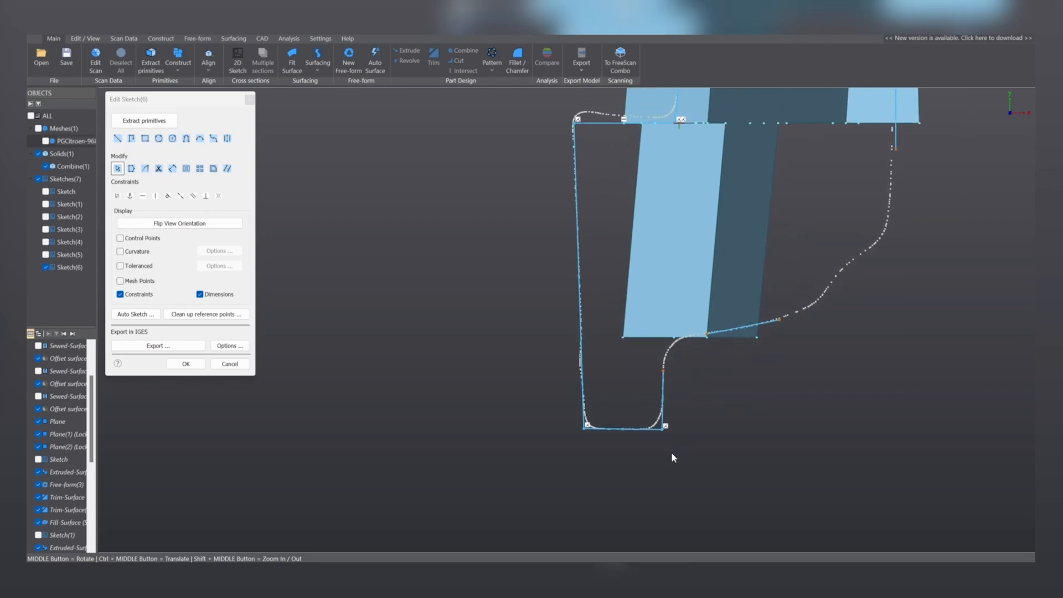
Join the foot's inner side line to the sloping line, and extend the slope to meet the long vertical line.
{"action": "mouse_move", "coordinate": [677, 388]}
{"action": "left_mouse_down"}
{"action": "mouse_move", "coordinate": [653, 307]}
{"action": "mouse_move", "coordinate": [726, 320]}
{"action": "mouse_move", "coordinate": [743, 355]}
{"action": "left_mouse_up"}
{"action": "middle_click_drag", "start_coordinate": [743, 356], "coordinate": [595, 420], "text": "ctrl"}
{"action": "mouse_move", "coordinate": [775, 202]}
{"action": "left_mouse_down"}
{"action": "mouse_move", "coordinate": [686, 195]}
{"action": "mouse_move", "coordinate": [623, 380]}
{"action": "mouse_move", "coordinate": [713, 443]}
{"action": "left_mouse_up"}
{"action": "scroll", "coordinate": [760, 376], "scroll_direction": "down", "scroll_amount": 3}
{"action": "middle_click_drag", "start_coordinate": [748, 365], "coordinate": [695, 400], "text": "ctrl"}
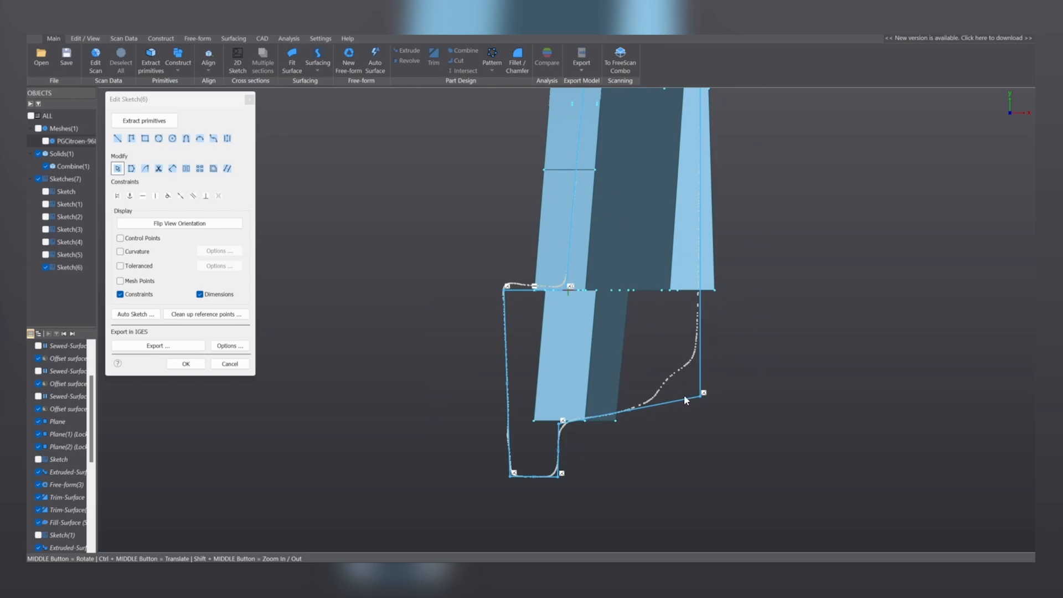
Extend the upper ends of the profile's two long side lines into the panel body.
{"action": "middle_click_drag", "start_coordinate": [722, 370], "coordinate": [624, 443], "text": "ctrl"}
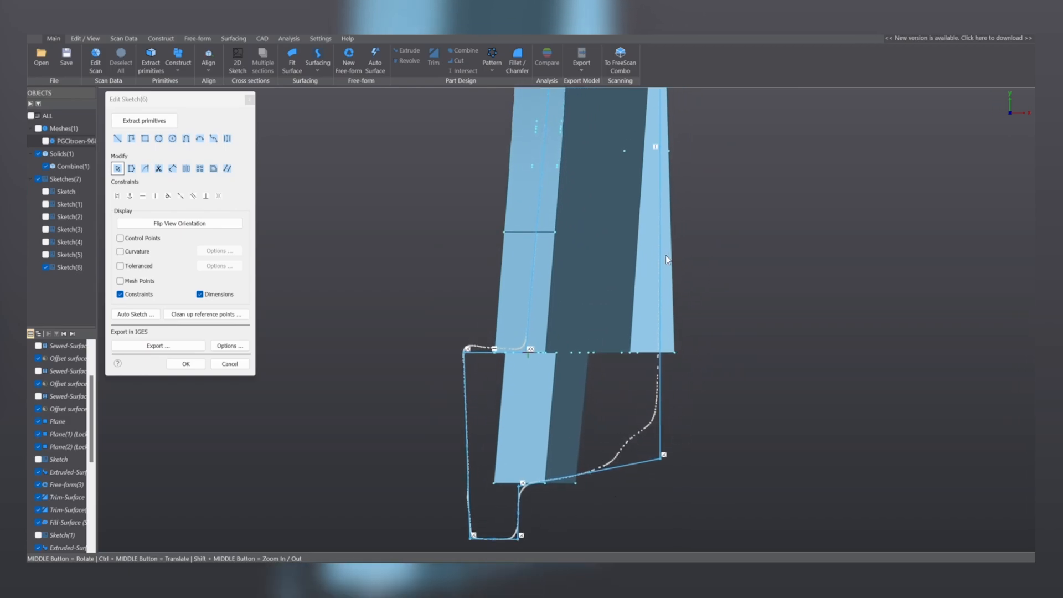
{"action": "middle_click_drag", "start_coordinate": [667, 256], "coordinate": [630, 371]}
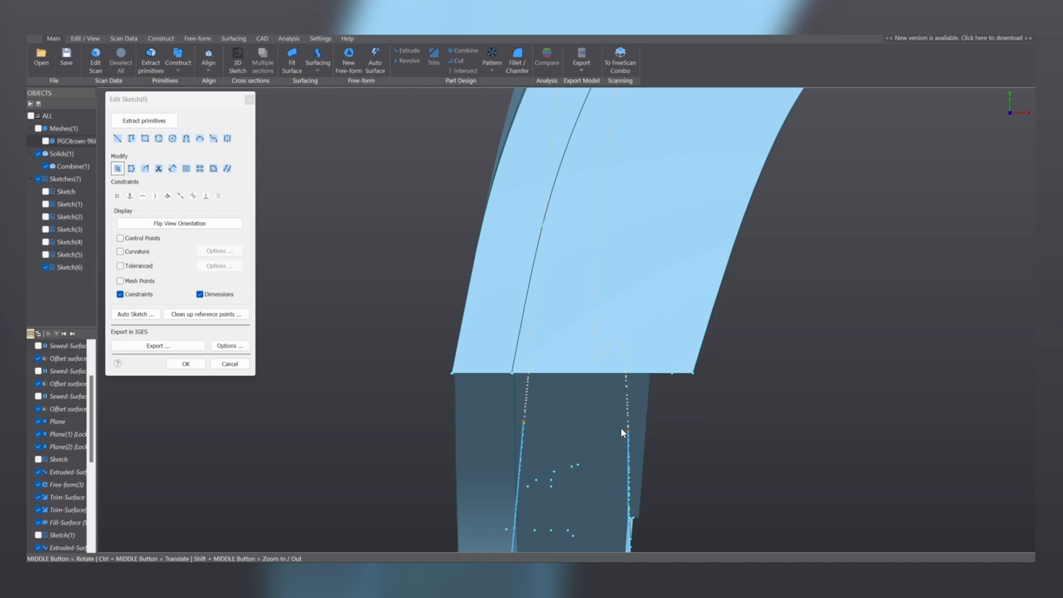
{"action": "left_click_drag", "start_coordinate": [629, 435], "coordinate": [630, 217]}
{"action": "middle_click_drag", "start_coordinate": [630, 218], "coordinate": [643, 404], "text": "ctrl"}
{"action": "scroll", "coordinate": [647, 403], "scroll_direction": "down", "scroll_amount": 5}
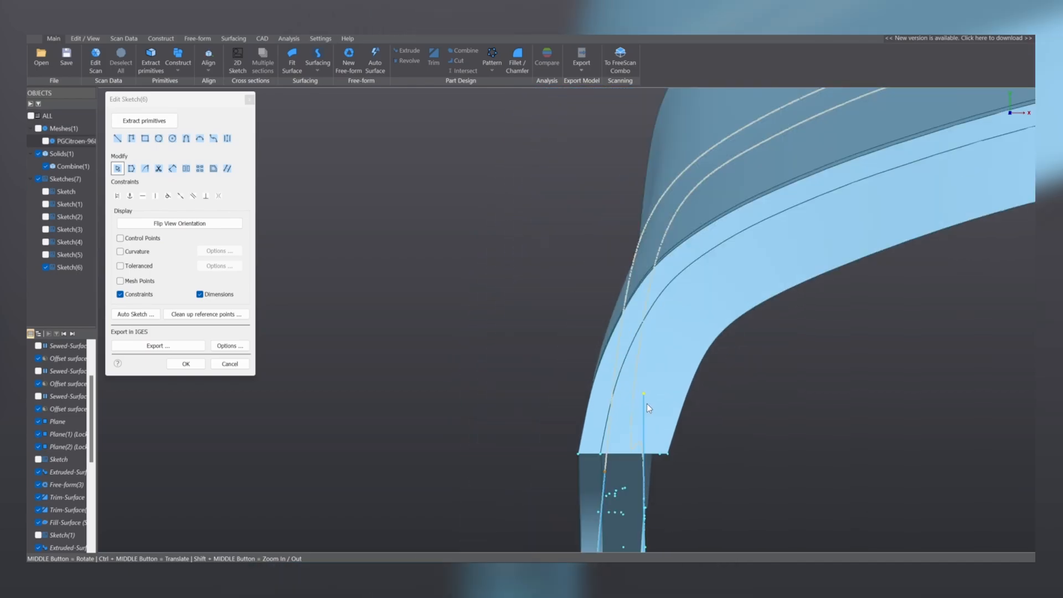
{"action": "left_click_drag", "start_coordinate": [647, 399], "coordinate": [646, 283]}
{"action": "scroll", "coordinate": [590, 470], "scroll_direction": "up", "scroll_amount": 4}
{"action": "mouse_move", "coordinate": [613, 473]}
{"action": "left_mouse_down"}
{"action": "mouse_move", "coordinate": [636, 248]}
{"action": "mouse_move", "coordinate": [620, 428]}
{"action": "left_mouse_up"}
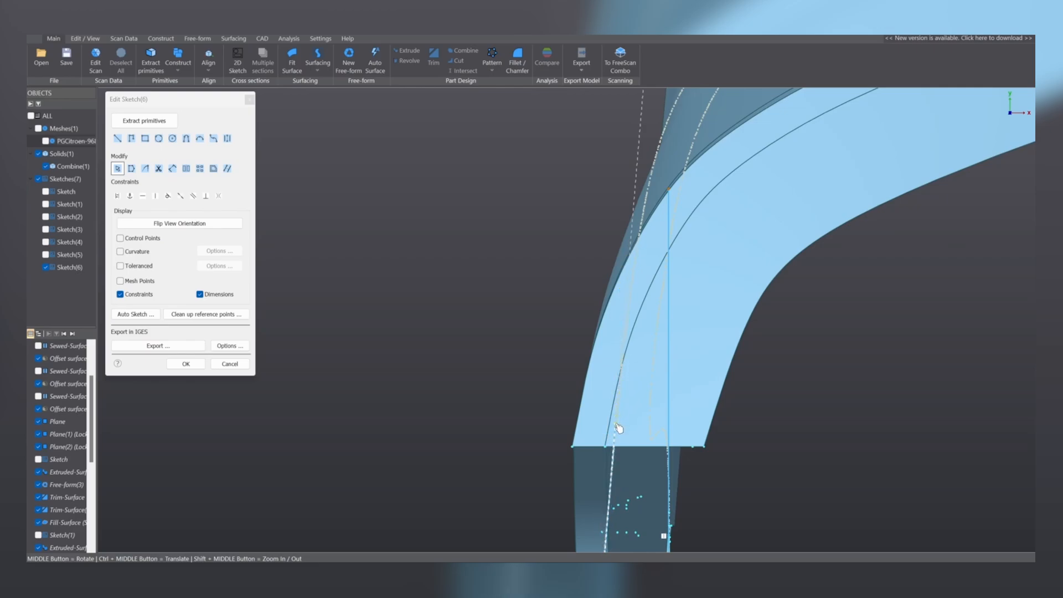
{"action": "scroll", "coordinate": [626, 441], "scroll_direction": "up", "scroll_amount": 3}
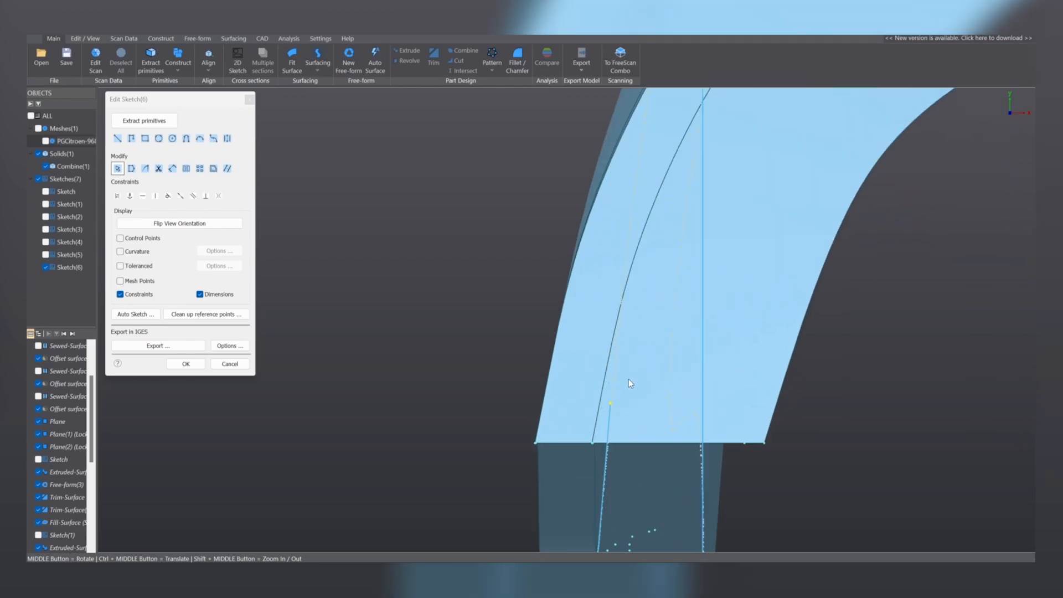
Draw a short horizontal line inward from the slanted side line's upper end, and a long slanted line up toward the vertical line.
{"action": "middle_click_drag", "start_coordinate": [633, 309], "coordinate": [600, 397], "text": "ctrl"}
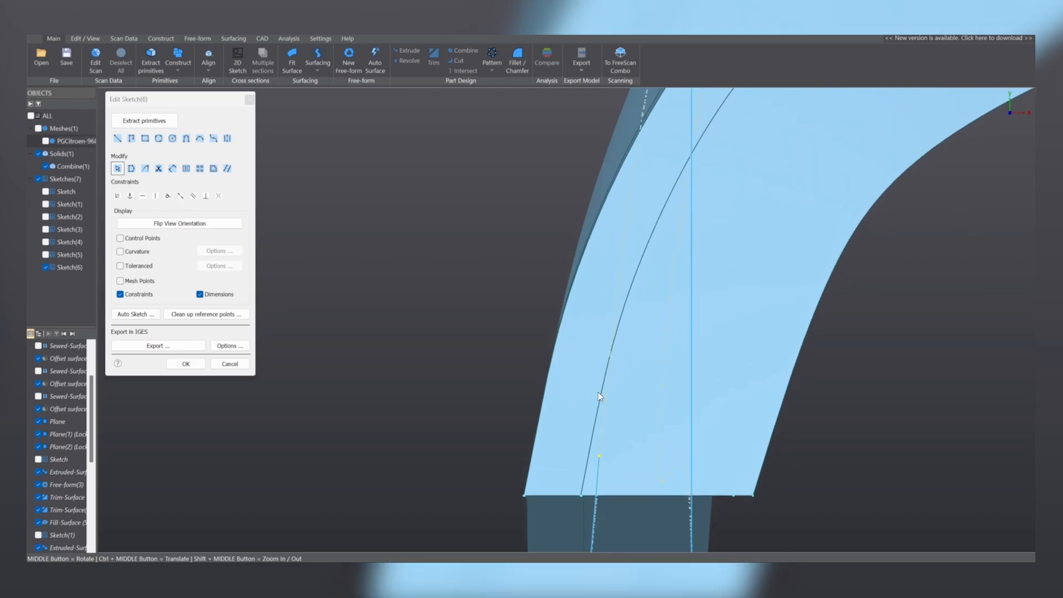
{"action": "middle_click_drag", "start_coordinate": [636, 323], "coordinate": [623, 302], "text": "ctrl"}
{"action": "left_click", "coordinate": [117, 138]}
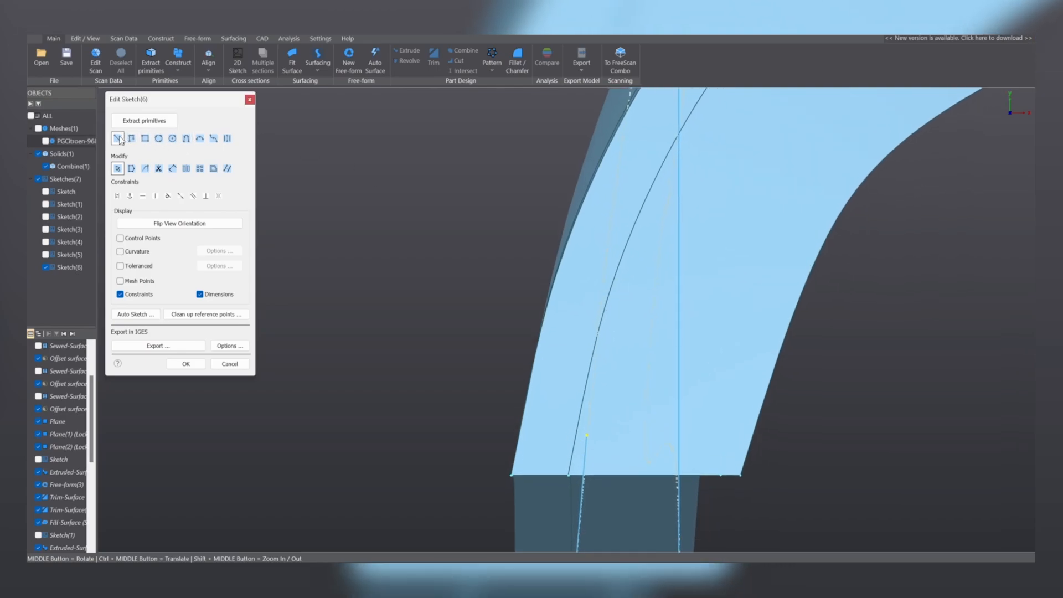
{"action": "left_click", "coordinate": [587, 435]}
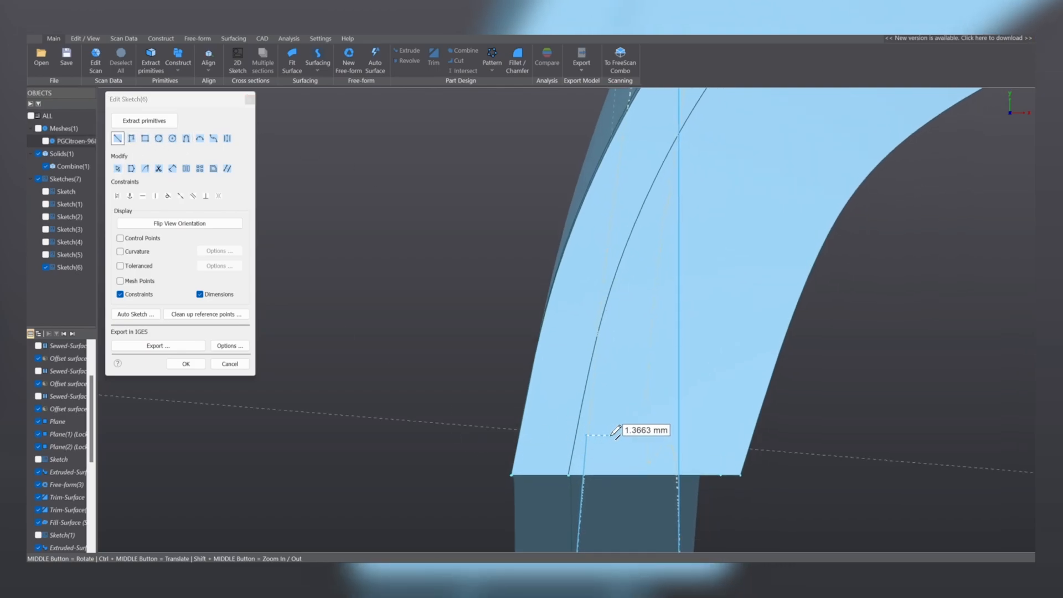
{"action": "left_click", "coordinate": [619, 435]}
{"action": "left_click", "coordinate": [618, 435]}
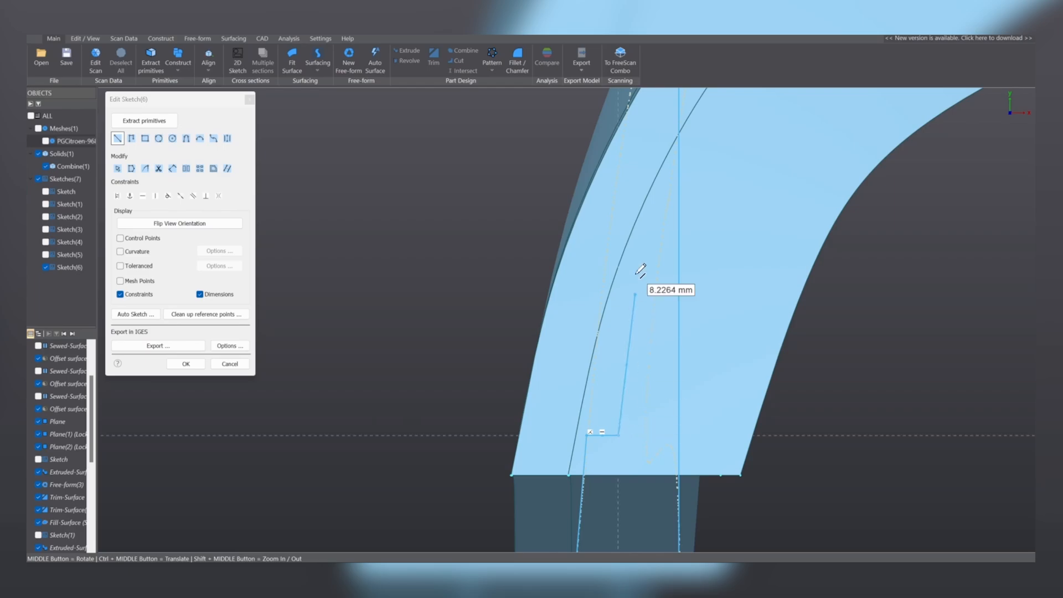
{"action": "middle_click_drag", "start_coordinate": [637, 230], "coordinate": [601, 318], "text": "ctrl"}
{"action": "left_click", "coordinate": [671, 147]}
{"action": "scroll", "coordinate": [637, 295], "scroll_direction": "down", "scroll_amount": 5}
{"action": "key", "text": "Escape"}
Close the profile's apex by joining the slanted line to the vertical line's upper end, and finish Sketch(6).
{"action": "scroll", "coordinate": [645, 230], "scroll_direction": "up", "scroll_amount": 3}
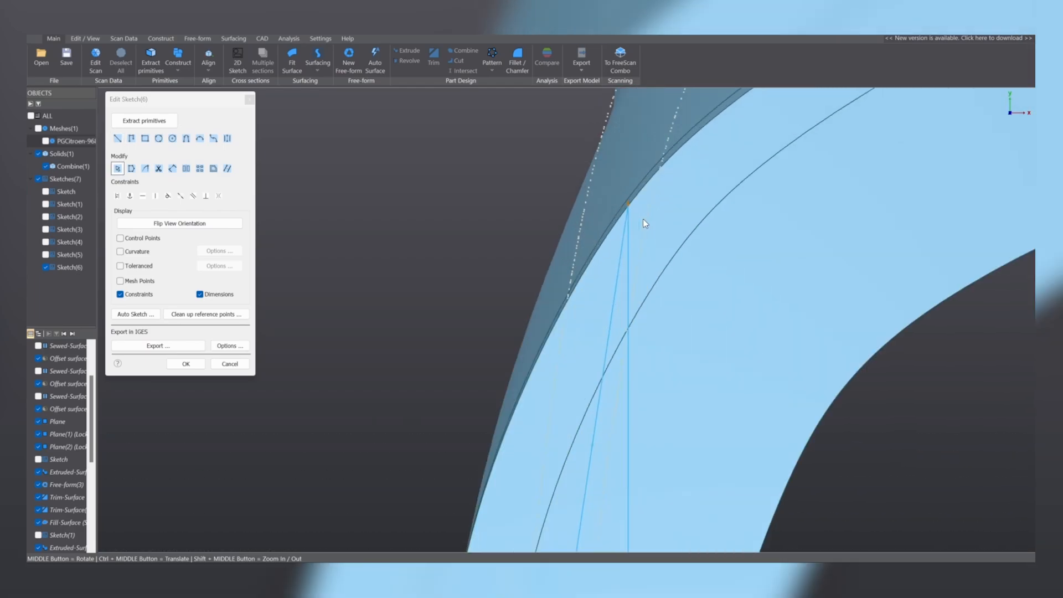
{"action": "scroll", "coordinate": [646, 208], "scroll_direction": "up", "scroll_amount": 2}
{"action": "mouse_move", "coordinate": [626, 254]}
{"action": "left_mouse_down"}
{"action": "mouse_move", "coordinate": [556, 181]}
{"action": "mouse_move", "coordinate": [660, 194]}
{"action": "left_mouse_up"}
{"action": "scroll", "coordinate": [612, 286], "scroll_direction": "down", "scroll_amount": 5}
{"action": "middle_click_drag", "start_coordinate": [601, 464], "coordinate": [625, 314], "text": "ctrl"}
{"action": "scroll", "coordinate": [581, 403], "scroll_direction": "up", "scroll_amount": 3}
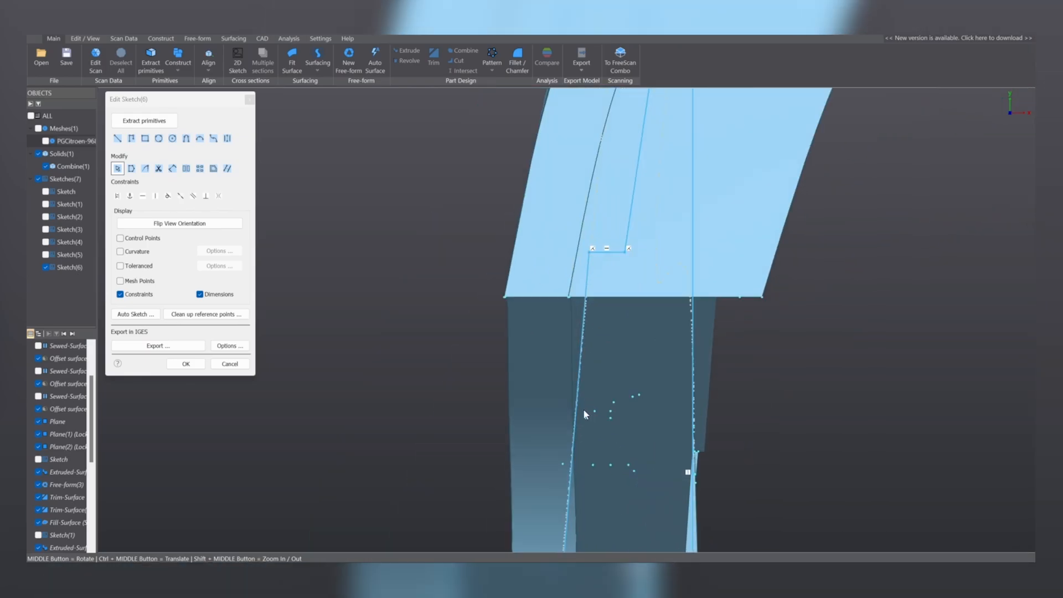
{"action": "middle_click_drag", "start_coordinate": [598, 394], "coordinate": [665, 231], "text": "ctrl"}
{"action": "scroll", "coordinate": [665, 231], "scroll_direction": "down", "scroll_amount": 4}
{"action": "middle_click_drag", "start_coordinate": [659, 498], "coordinate": [678, 343], "text": "ctrl"}
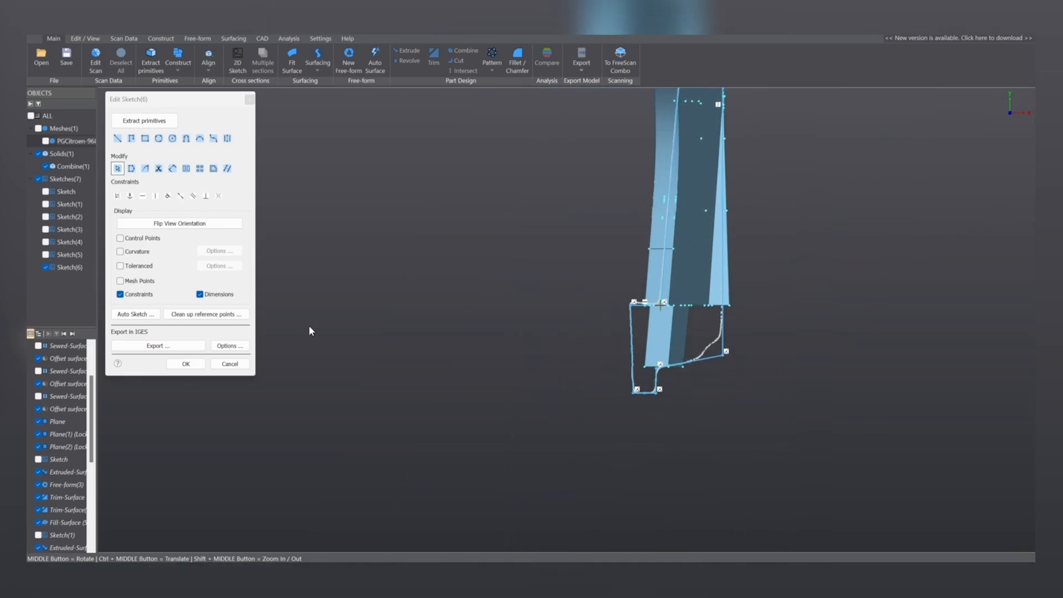
{"action": "left_click", "coordinate": [191, 364]}
{"action": "scroll", "coordinate": [517, 313], "scroll_direction": "down", "scroll_amount": 3}
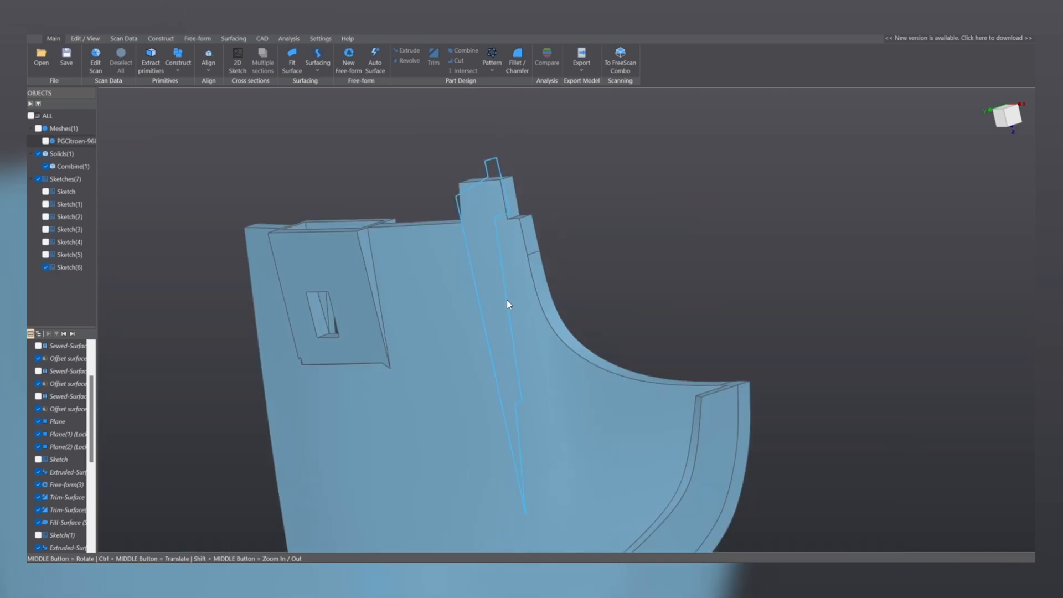
Extrude Sketch(6) two-sided as a new solid matched to the scan mesh, with depths of about 0.63 mm and 1.03 mm.
{"action": "left_click", "coordinate": [480, 300]}
{"action": "left_click", "coordinate": [496, 285]}
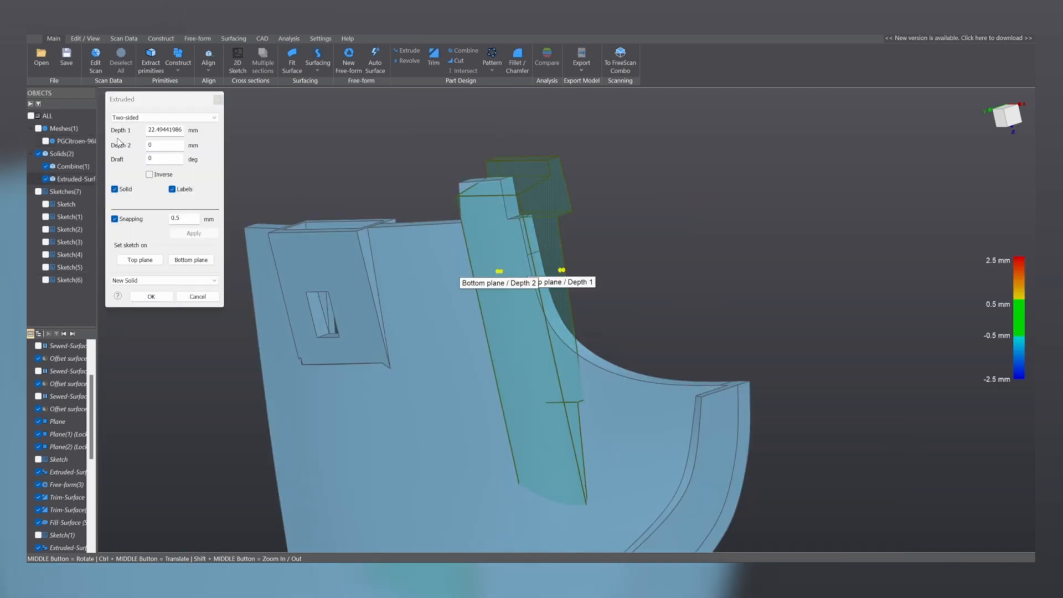
{"action": "left_click", "coordinate": [46, 142]}
{"action": "scroll", "coordinate": [449, 291], "scroll_direction": "up", "scroll_amount": 4}
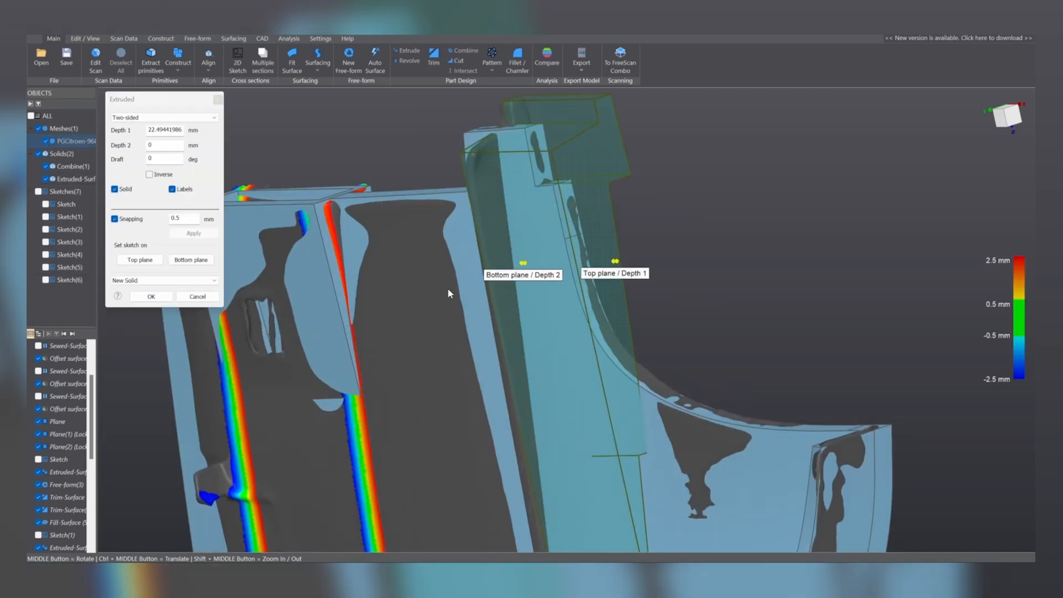
{"action": "left_click_drag", "start_coordinate": [695, 250], "coordinate": [532, 249]}
{"action": "middle_click_drag", "start_coordinate": [528, 256], "coordinate": [613, 335]}
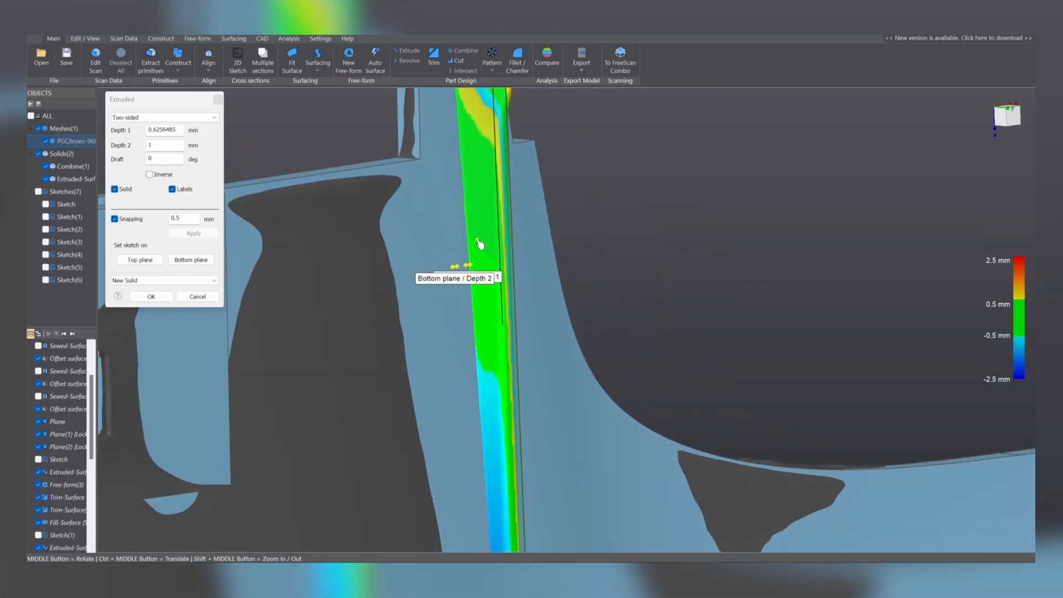
{"action": "left_click_drag", "start_coordinate": [483, 242], "coordinate": [475, 254]}
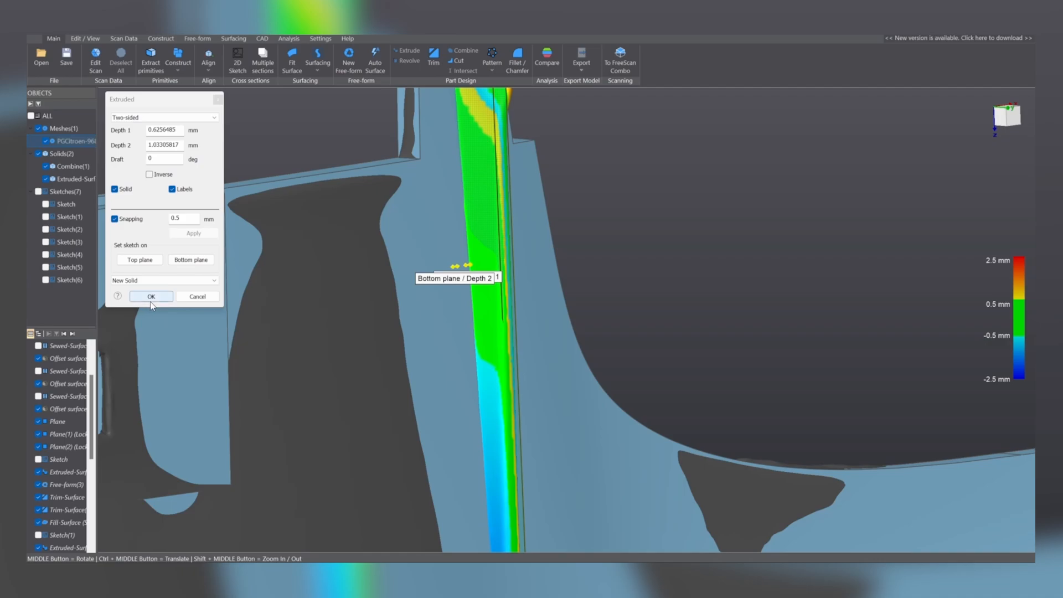
{"action": "left_click", "coordinate": [151, 296]}
Hide the scan mesh and examine where the extruded tab's tapered end meets or pierces the panel.
{"action": "scroll", "coordinate": [576, 321], "scroll_direction": "down", "scroll_amount": 5}
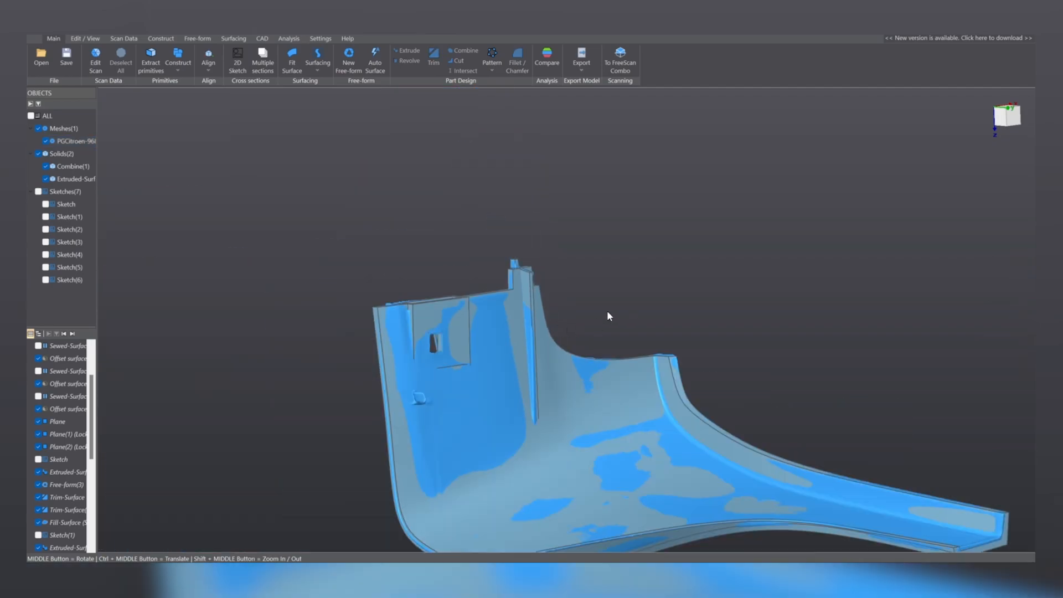
{"action": "left_click", "coordinate": [38, 129]}
{"action": "middle_click_drag", "start_coordinate": [676, 240], "coordinate": [445, 395]}
{"action": "scroll", "coordinate": [856, 271], "scroll_direction": "up", "scroll_amount": 4}
{"action": "middle_click_drag", "start_coordinate": [684, 312], "coordinate": [596, 301], "text": "ctrl"}
{"action": "scroll", "coordinate": [600, 356], "scroll_direction": "up", "scroll_amount": 3}
{"action": "scroll", "coordinate": [600, 356], "scroll_direction": "up", "scroll_amount": 3}
{"action": "middle_click_drag", "start_coordinate": [603, 368], "coordinate": [635, 347]}
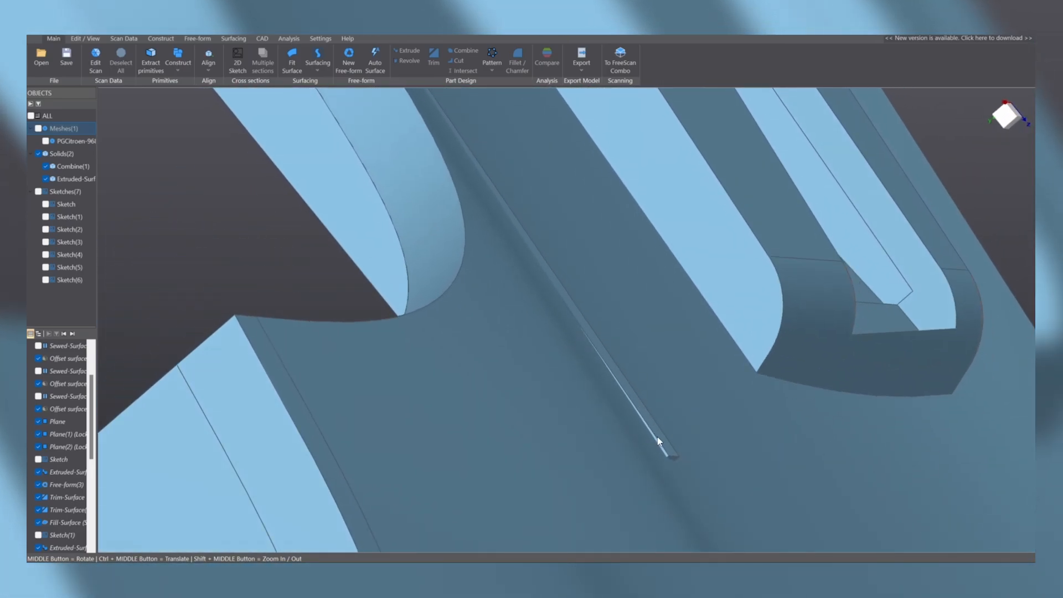
{"action": "scroll", "coordinate": [624, 344], "scroll_direction": "down", "scroll_amount": 5}
{"action": "middle_click_drag", "start_coordinate": [591, 312], "coordinate": [585, 409]}
{"action": "middle_click_drag", "start_coordinate": [521, 211], "coordinate": [513, 161]}
{"action": "middle_click_drag", "start_coordinate": [572, 327], "coordinate": [646, 423]}
{"action": "scroll", "coordinate": [587, 300], "scroll_direction": "up", "scroll_amount": 3}
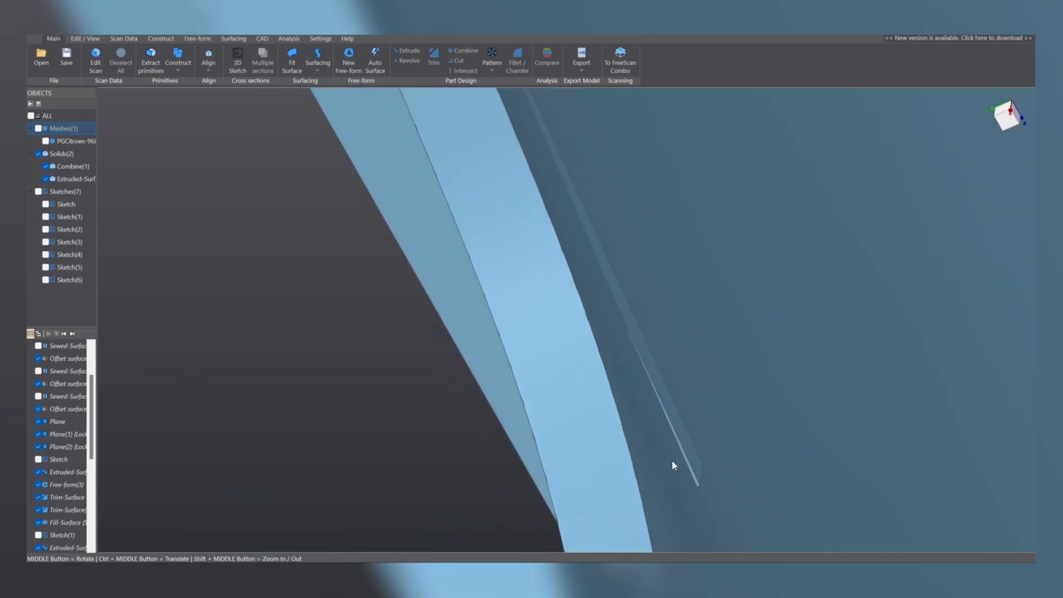
{"action": "middle_click_drag", "start_coordinate": [674, 465], "coordinate": [752, 344]}
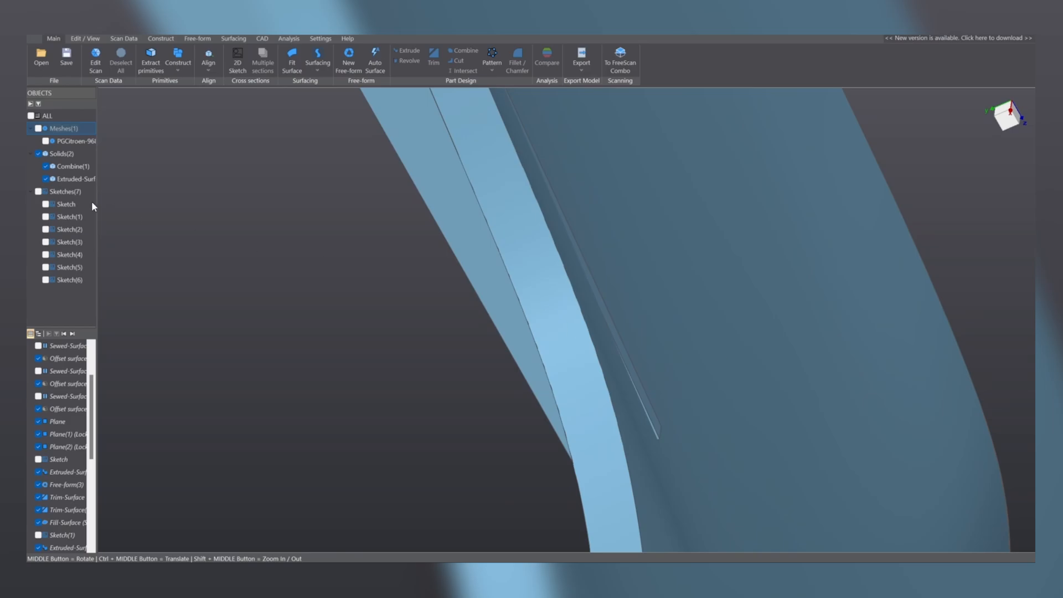
{"action": "scroll", "coordinate": [590, 262], "scroll_direction": "down", "scroll_amount": 5}
{"action": "middle_click_drag", "start_coordinate": [591, 262], "coordinate": [364, 252]}
Edit Sketch(6) by shifting the outer end of the short horizontal line slightly inward with its slanted side line, and accept the sketch.
{"action": "double_click", "coordinate": [57, 280]}
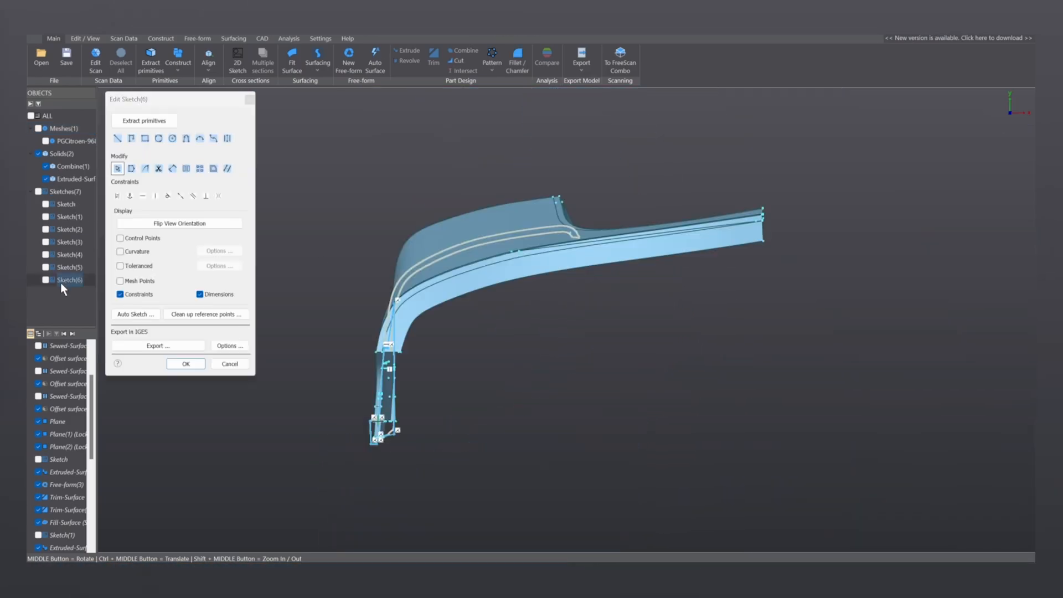
{"action": "scroll", "coordinate": [318, 332], "scroll_direction": "up", "scroll_amount": 5}
{"action": "middle_click_drag", "start_coordinate": [513, 278], "coordinate": [493, 190], "text": "ctrl"}
{"action": "scroll", "coordinate": [512, 282], "scroll_direction": "up", "scroll_amount": 3}
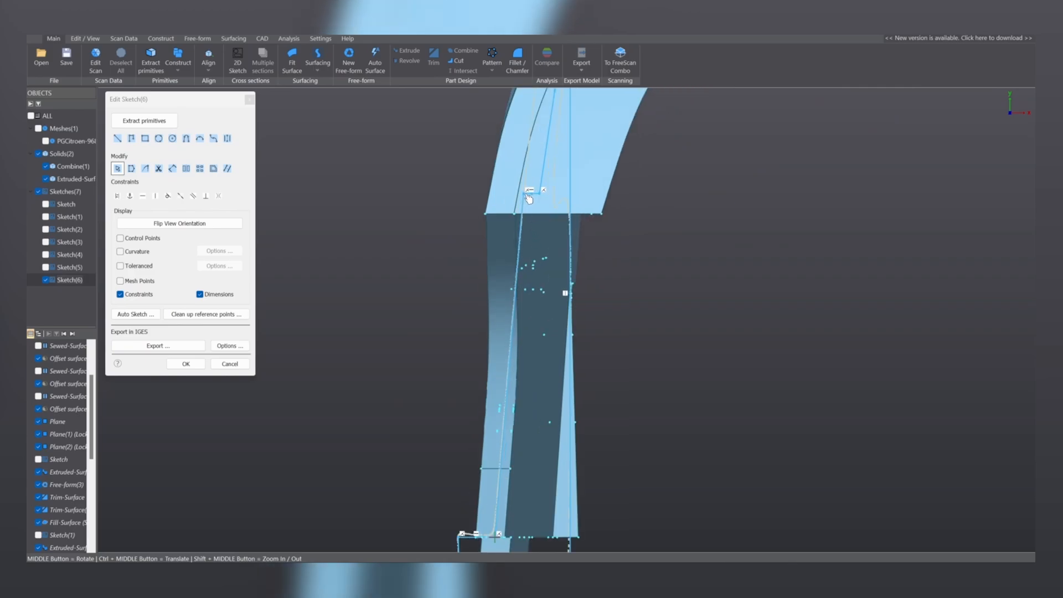
{"action": "left_click_drag", "start_coordinate": [529, 198], "coordinate": [534, 199]}
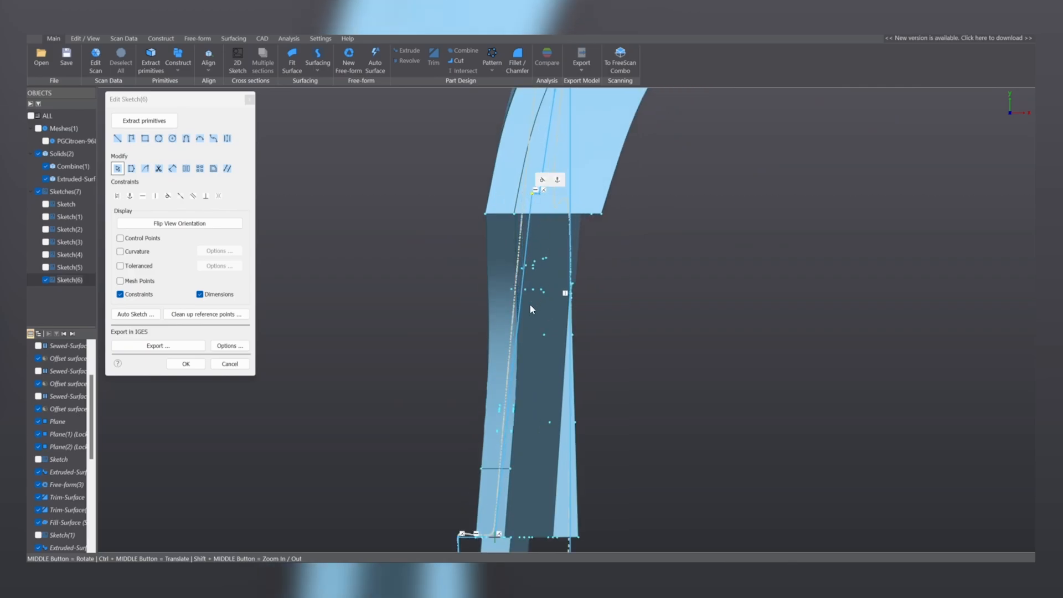
{"action": "left_click", "coordinate": [187, 363]}
Combine the extruded tab with the main panel solid into a single body.
{"action": "middle_click_drag", "start_coordinate": [588, 295], "coordinate": [532, 232]}
{"action": "left_click", "coordinate": [537, 224]}
{"action": "left_click", "coordinate": [570, 297]}
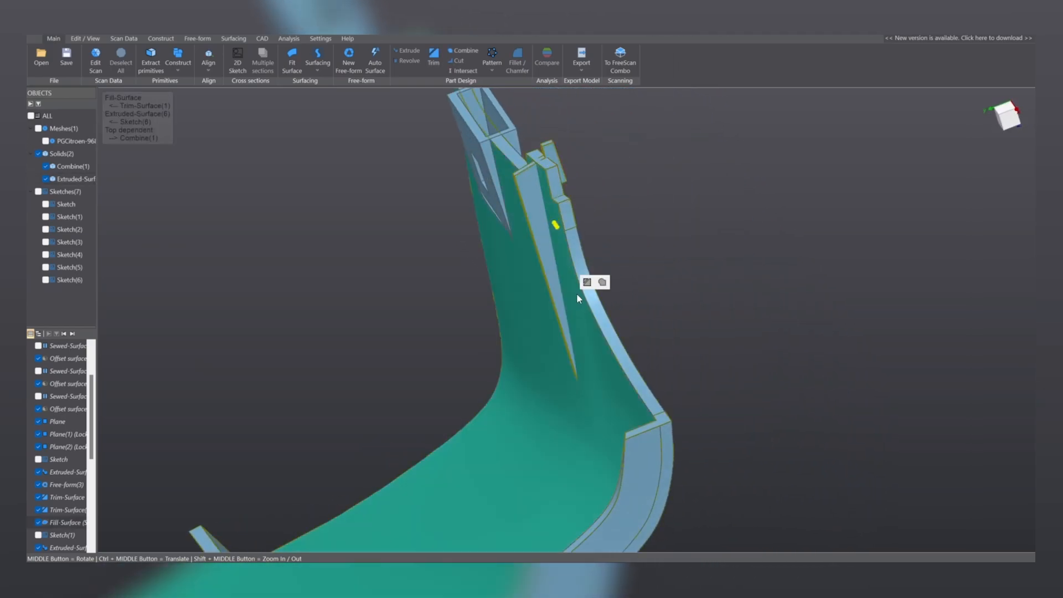
{"action": "left_click", "coordinate": [603, 283]}
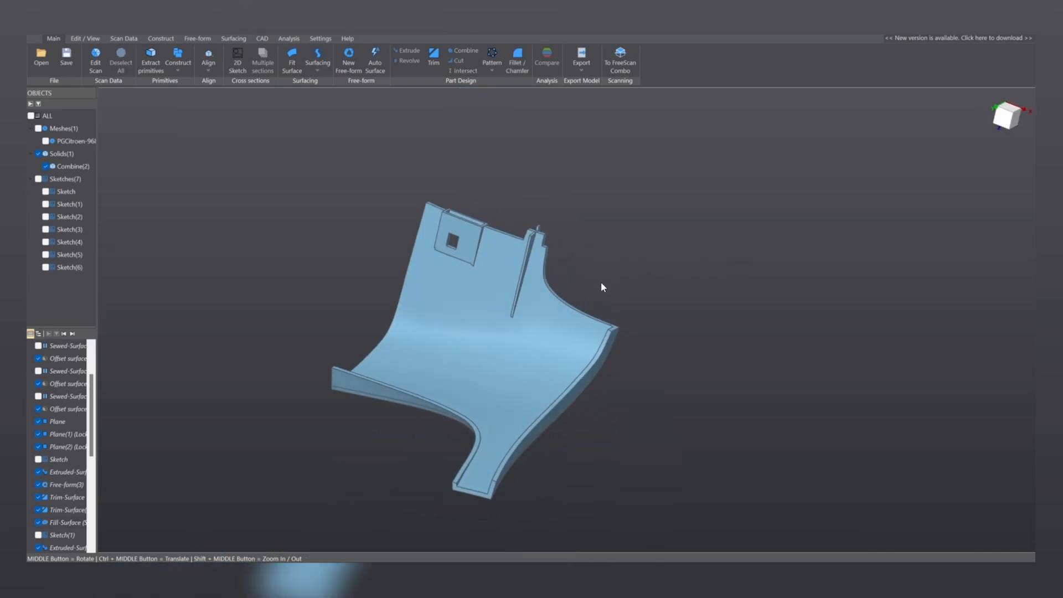
Show the scan mesh and compare the combined solid against it at 0.5 mm tolerance, examining the deviation along the edges, rim and tabs.
{"action": "middle_click_drag", "start_coordinate": [602, 283], "coordinate": [573, 340]}
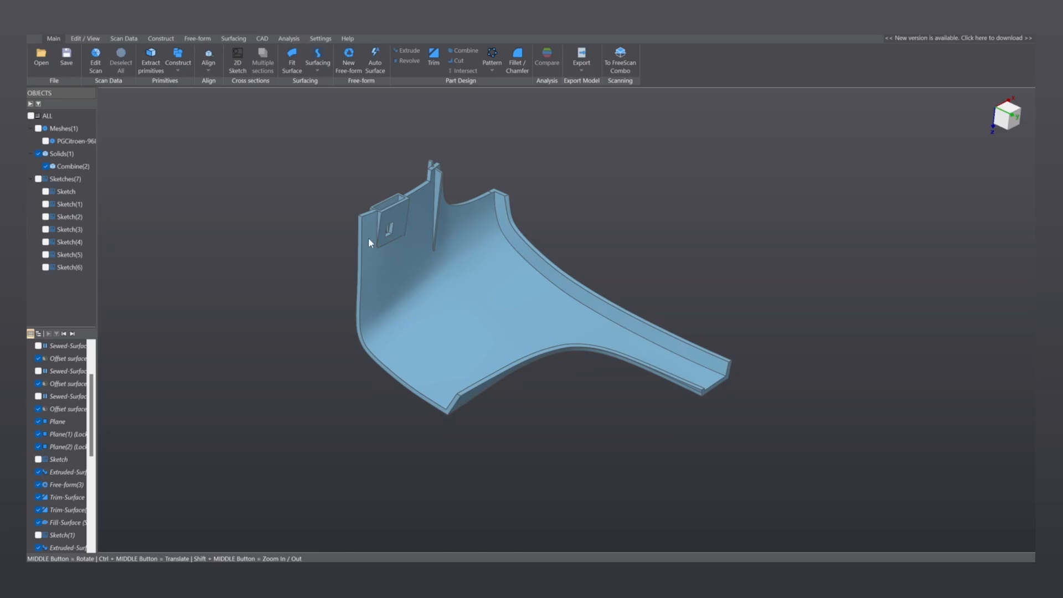
{"action": "middle_click_drag", "start_coordinate": [456, 337], "coordinate": [549, 416]}
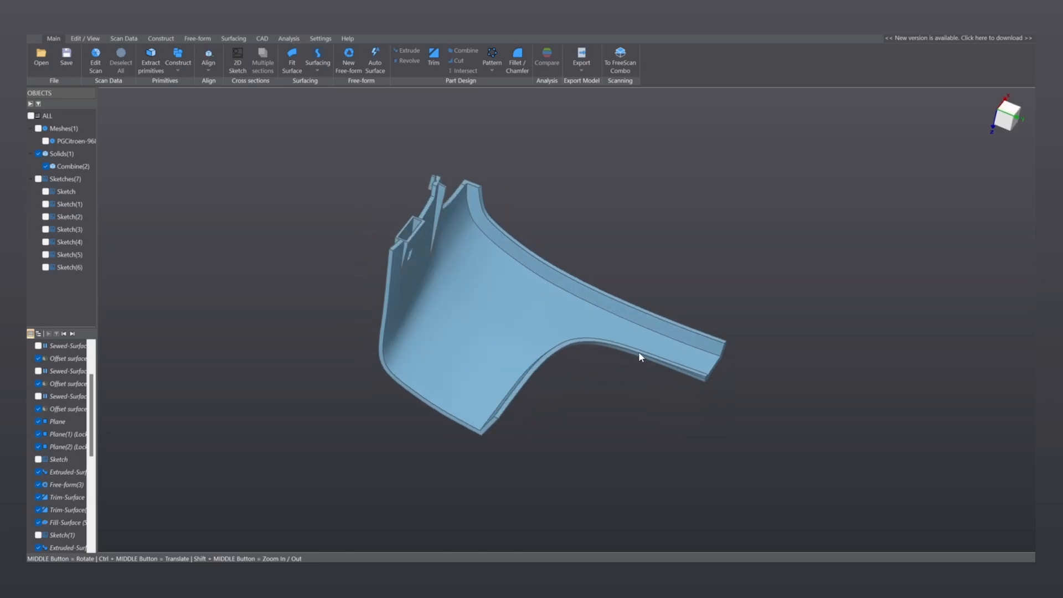
{"action": "middle_click_drag", "start_coordinate": [639, 352], "coordinate": [661, 304], "text": "ctrl"}
{"action": "left_click", "coordinate": [39, 128]}
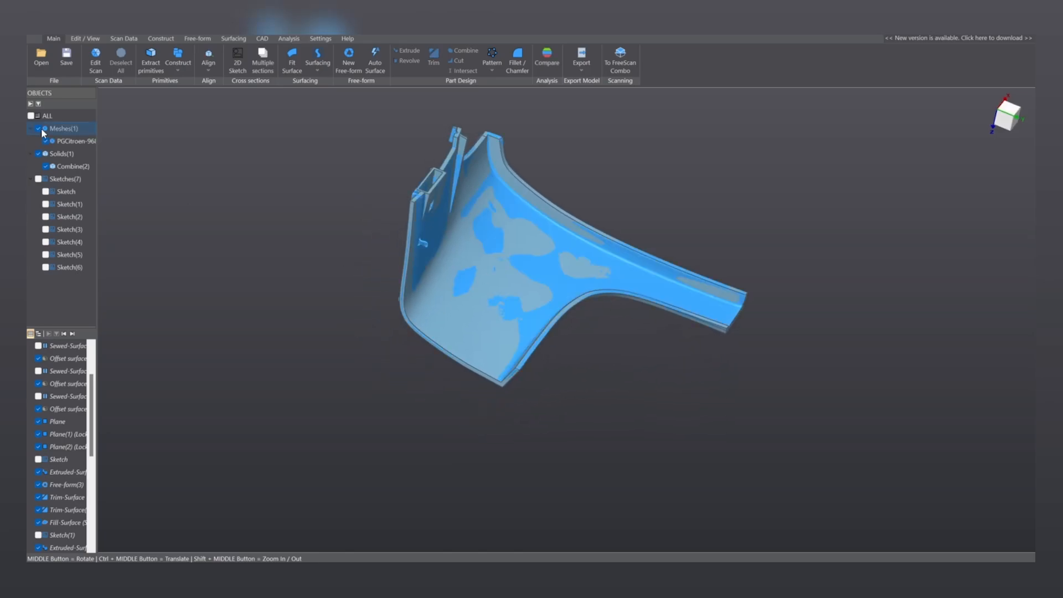
{"action": "left_click", "coordinate": [536, 56]}
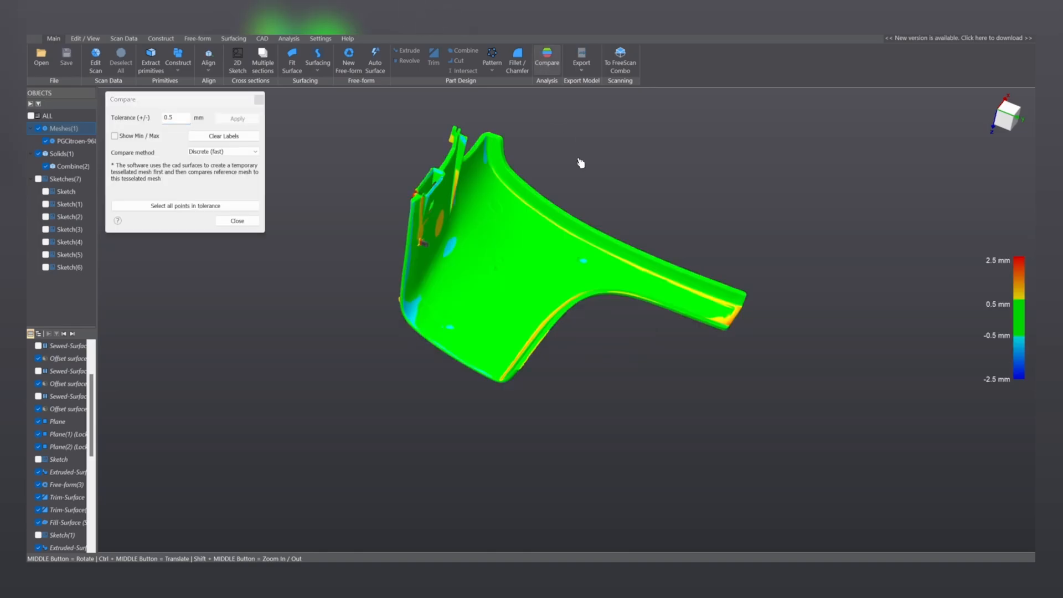
{"action": "middle_click_drag", "start_coordinate": [553, 243], "coordinate": [516, 363]}
{"action": "scroll", "coordinate": [517, 365], "scroll_direction": "up", "scroll_amount": 4}
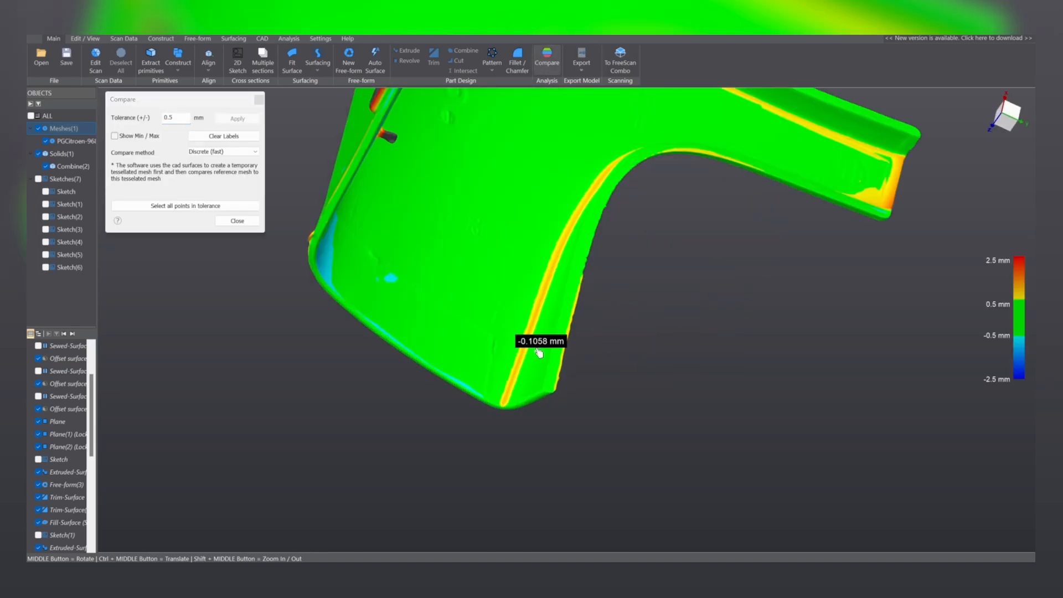
{"action": "middle_click_drag", "start_coordinate": [644, 313], "coordinate": [529, 356]}
{"action": "middle_click_drag", "start_coordinate": [726, 439], "coordinate": [746, 363]}
{"action": "scroll", "coordinate": [746, 362], "scroll_direction": "up", "scroll_amount": 3}
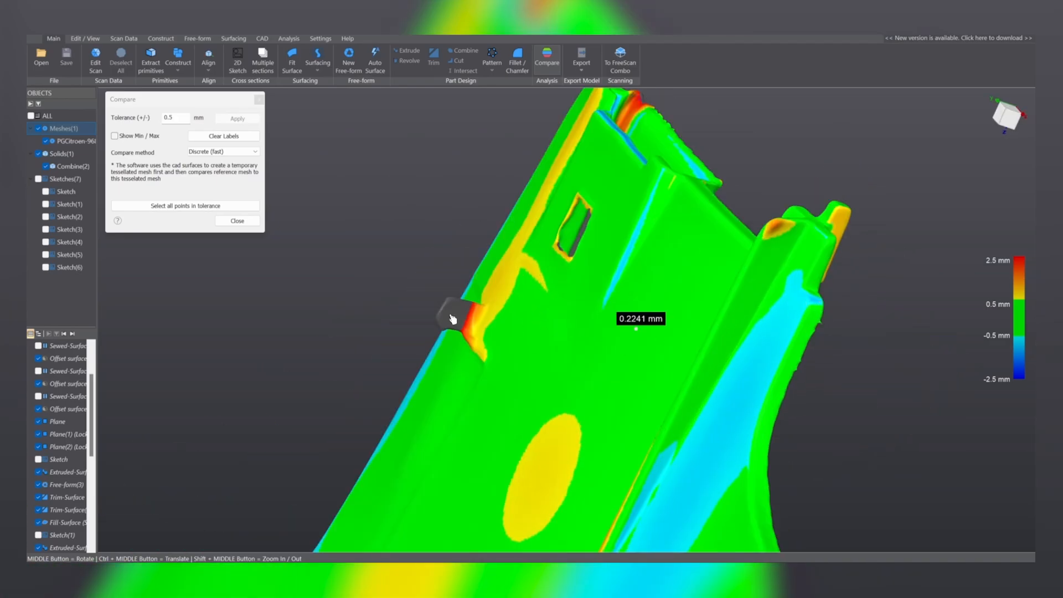
{"action": "left_click", "coordinate": [249, 226]}
Start a fillet on the long inner edge between the panel's main face and its curved side flange, with the toleranced deviation display enabled.
{"action": "scroll", "coordinate": [366, 307], "scroll_direction": "down", "scroll_amount": 4}
{"action": "middle_click_drag", "start_coordinate": [121, 409], "coordinate": [509, 249], "text": "ctrl"}
{"action": "scroll", "coordinate": [480, 353], "scroll_direction": "up", "scroll_amount": 5}
{"action": "scroll", "coordinate": [537, 304], "scroll_direction": "down", "scroll_amount": 2}
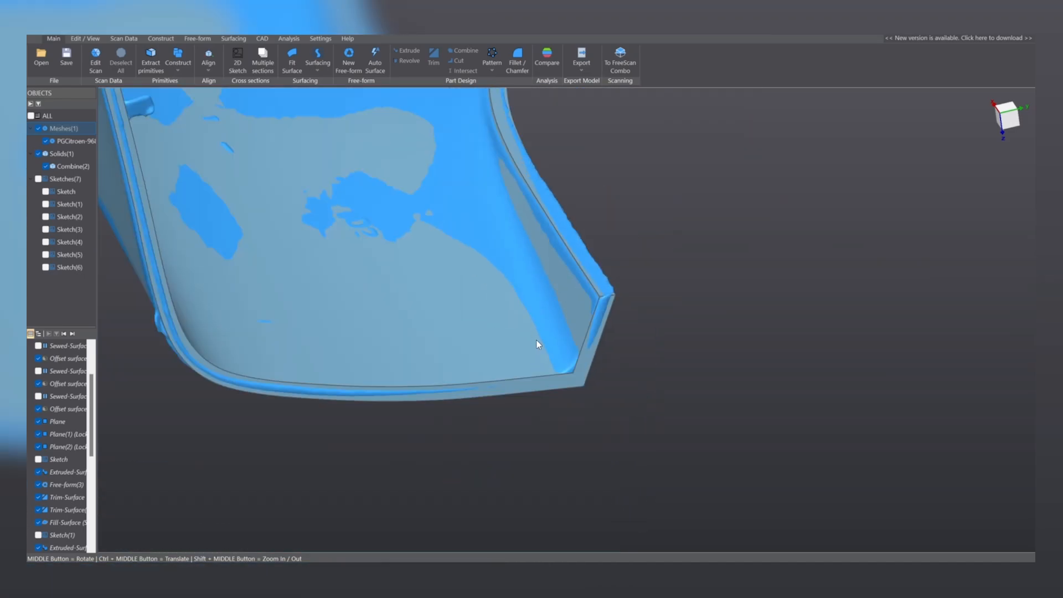
{"action": "left_click", "coordinate": [570, 316]}
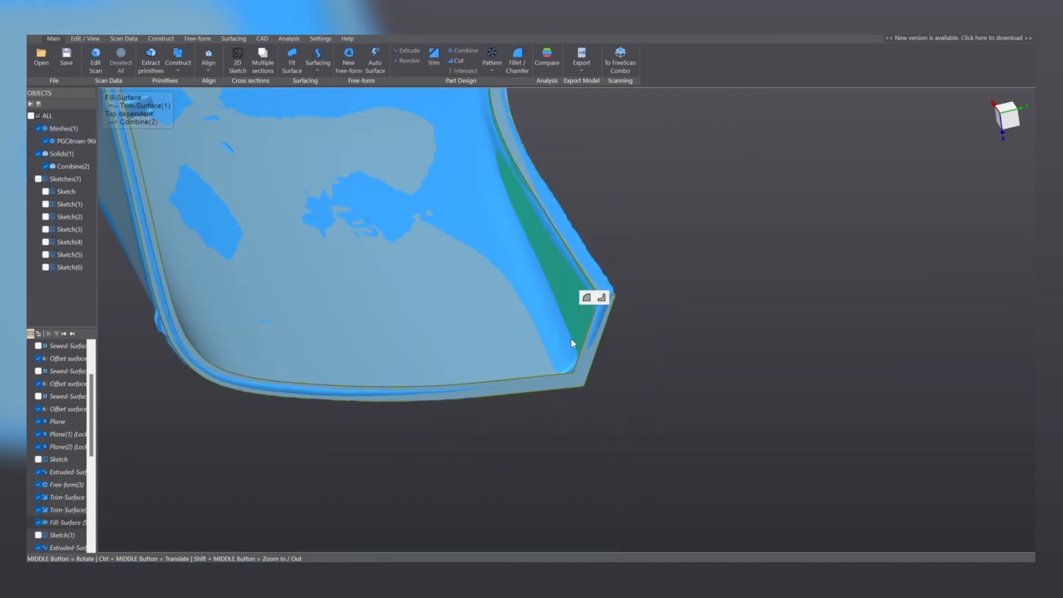
{"action": "left_click", "coordinate": [586, 299]}
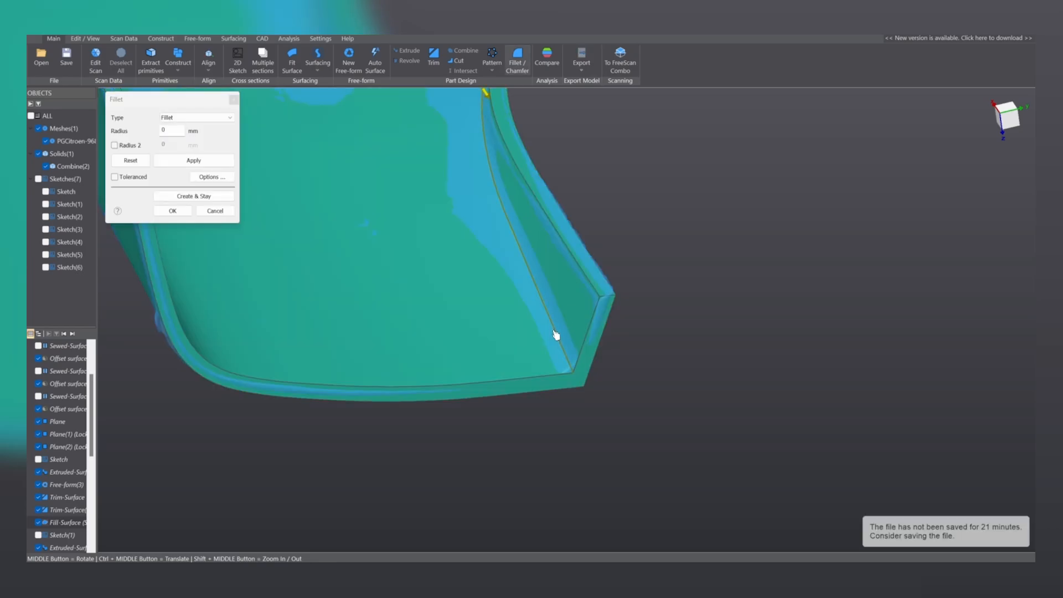
{"action": "left_click", "coordinate": [556, 335]}
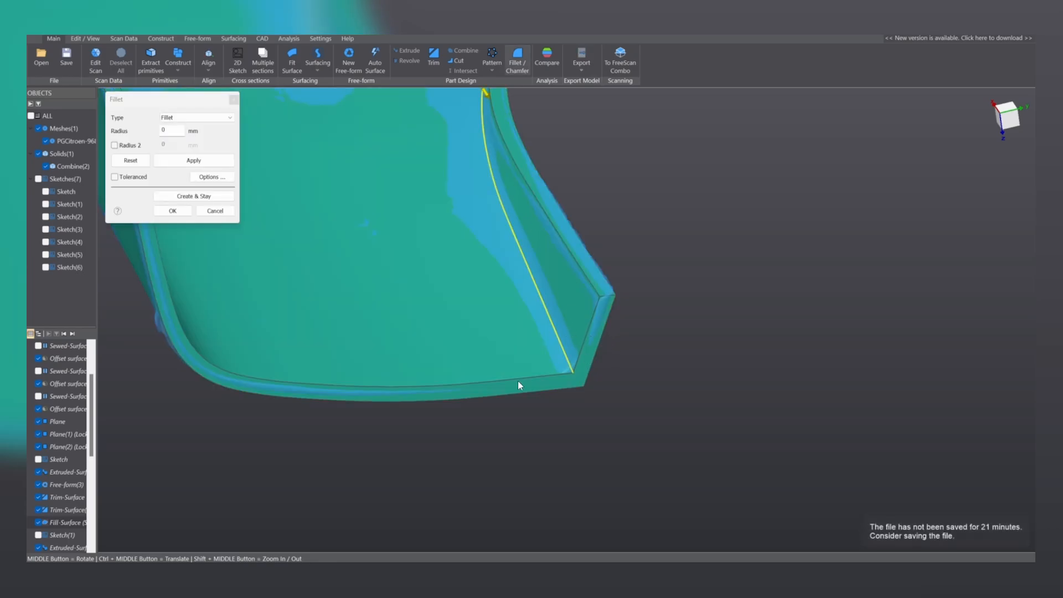
{"action": "left_click", "coordinate": [115, 178]}
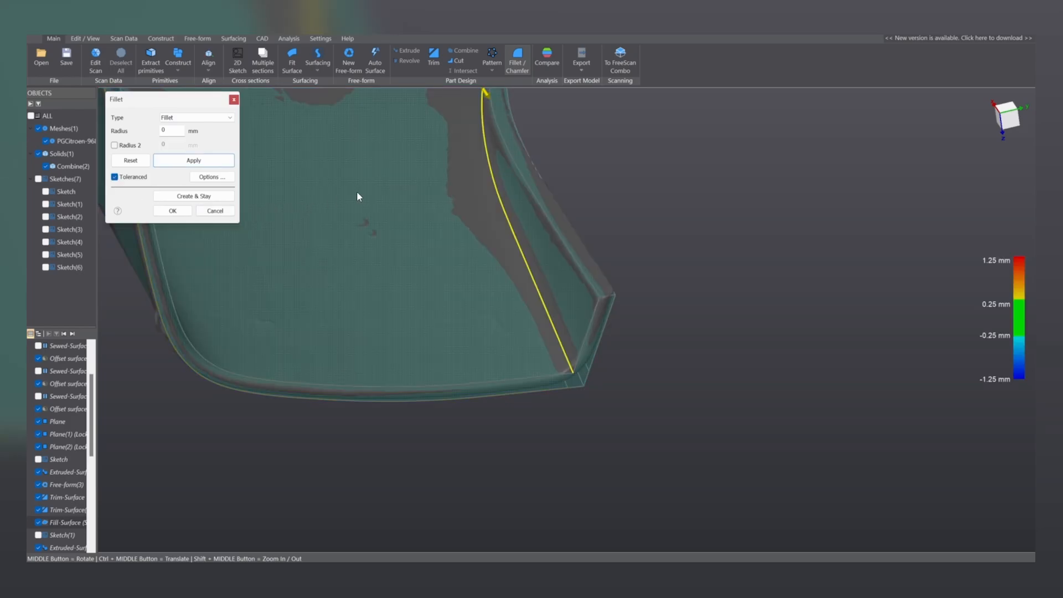
Fit the inner edge fillet to the scan, set its radius to 6 mm, and create it.
{"action": "middle_click_drag", "start_coordinate": [358, 194], "coordinate": [422, 232]}
{"action": "scroll", "coordinate": [487, 224], "scroll_direction": "up", "scroll_amount": 2}
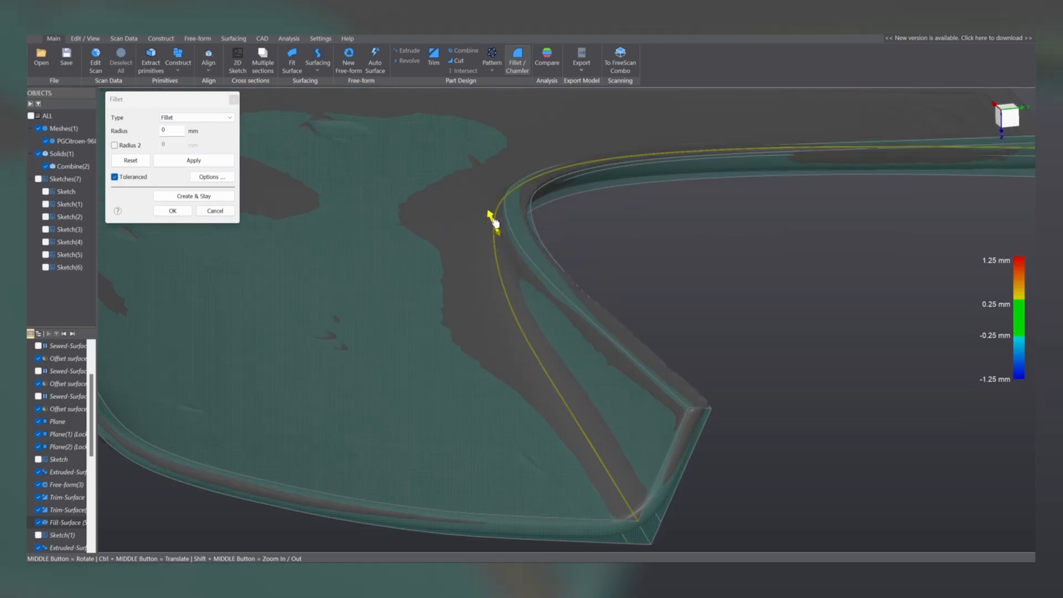
{"action": "left_click_drag", "start_coordinate": [493, 220], "coordinate": [470, 184]}
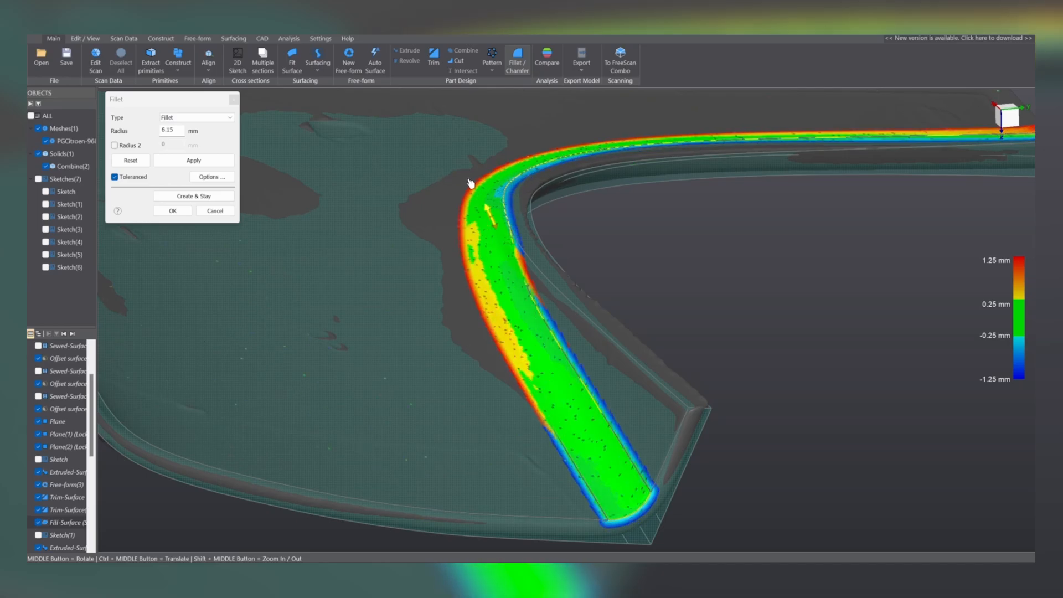
{"action": "left_click", "coordinate": [470, 183]}
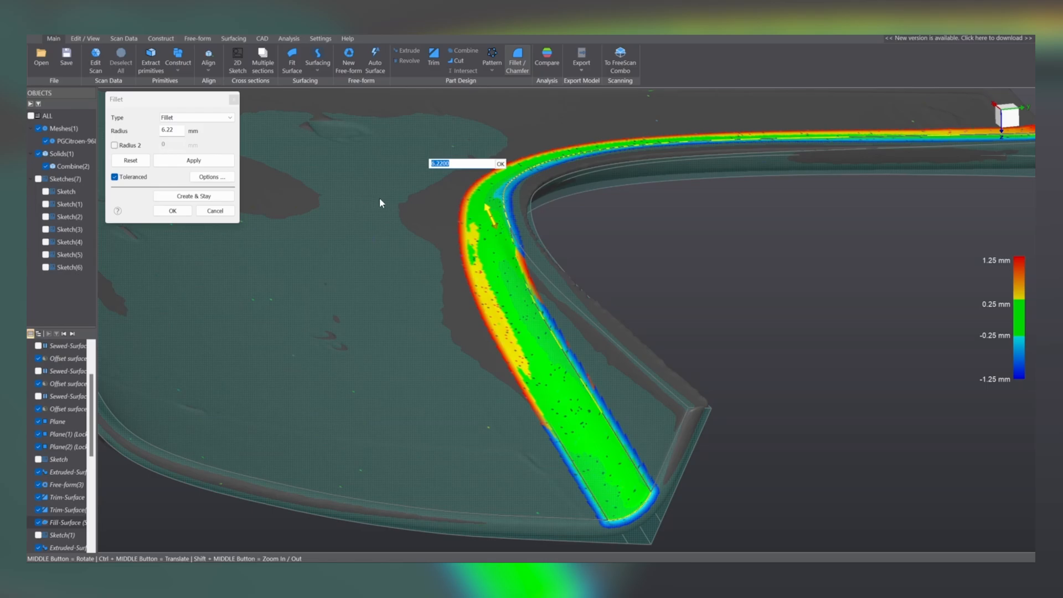
{"action": "type", "text": "6"}
{"action": "key", "text": "Return"}
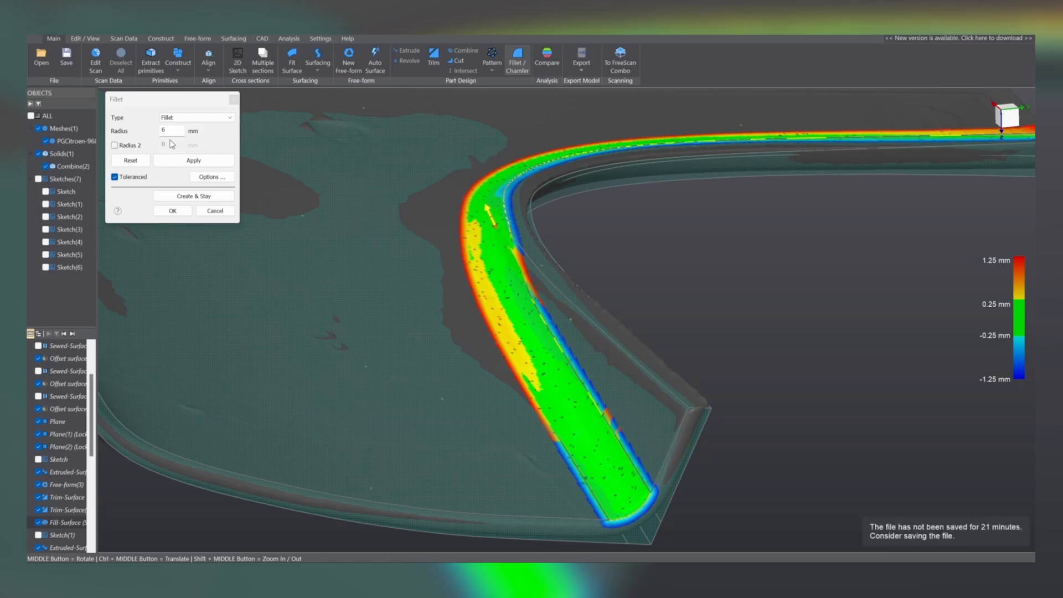
{"action": "left_click", "coordinate": [172, 214]}
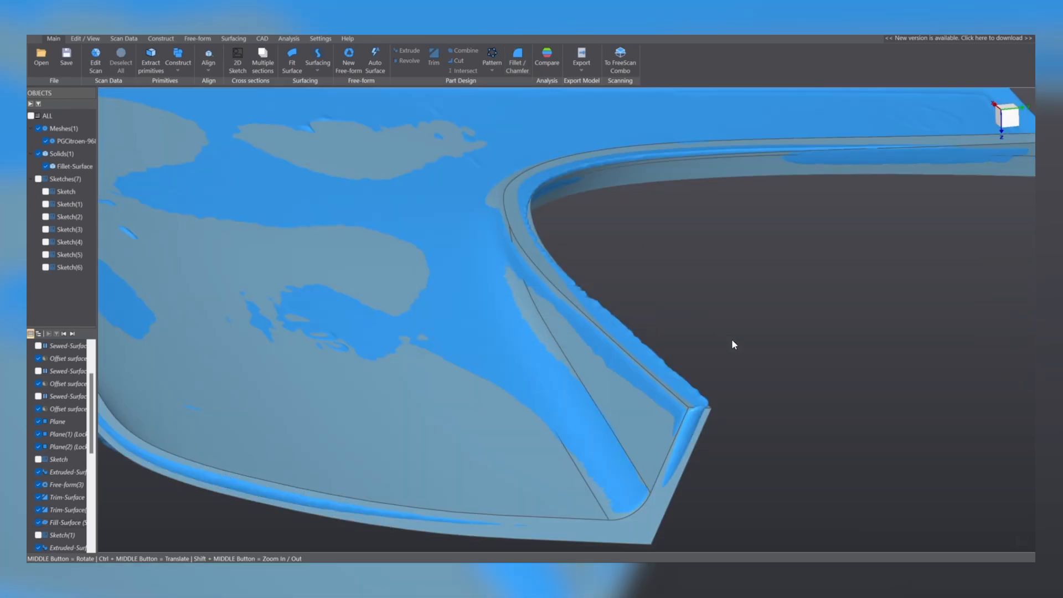
Start a fillet on the matching outer edge of the curved side flange and try to apply a 6 mm radius.
{"action": "middle_click_drag", "start_coordinate": [731, 340], "coordinate": [421, 279]}
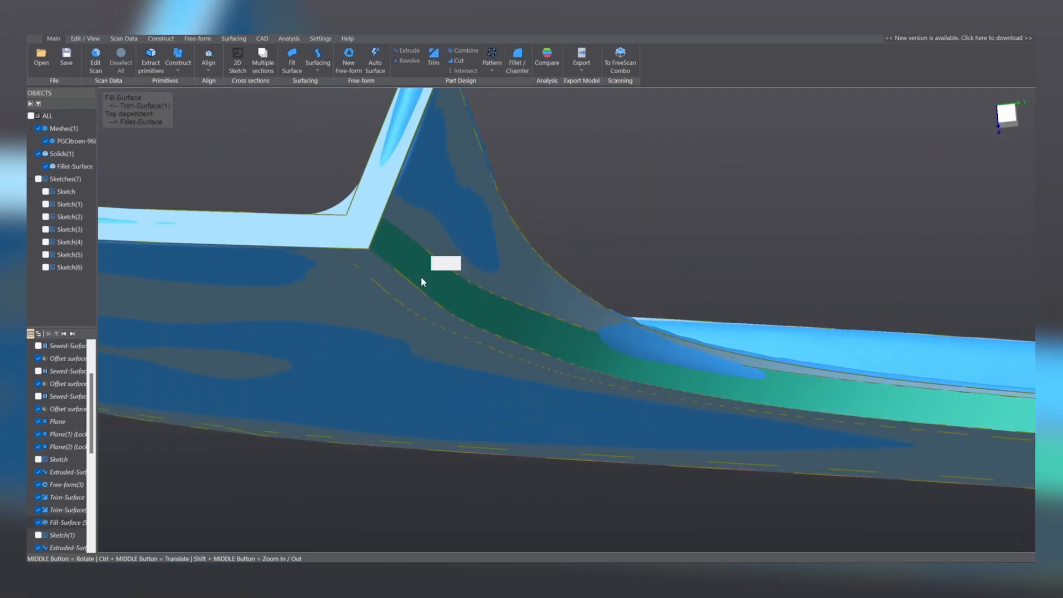
{"action": "left_click", "coordinate": [439, 263]}
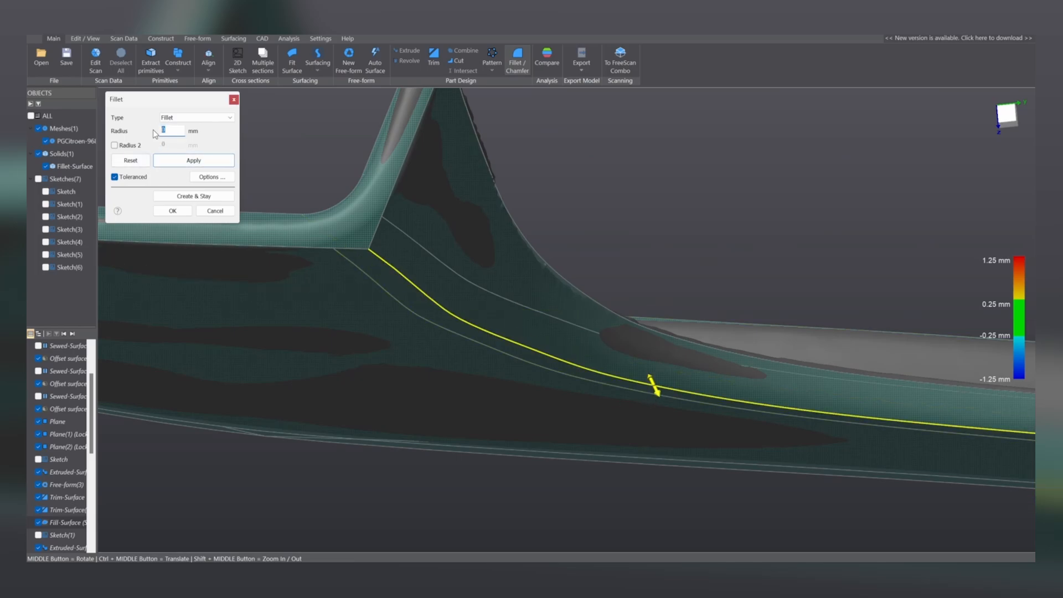
{"action": "type", "text": "6"}
{"action": "key", "text": "Tab"}
{"action": "left_click", "coordinate": [189, 161]}
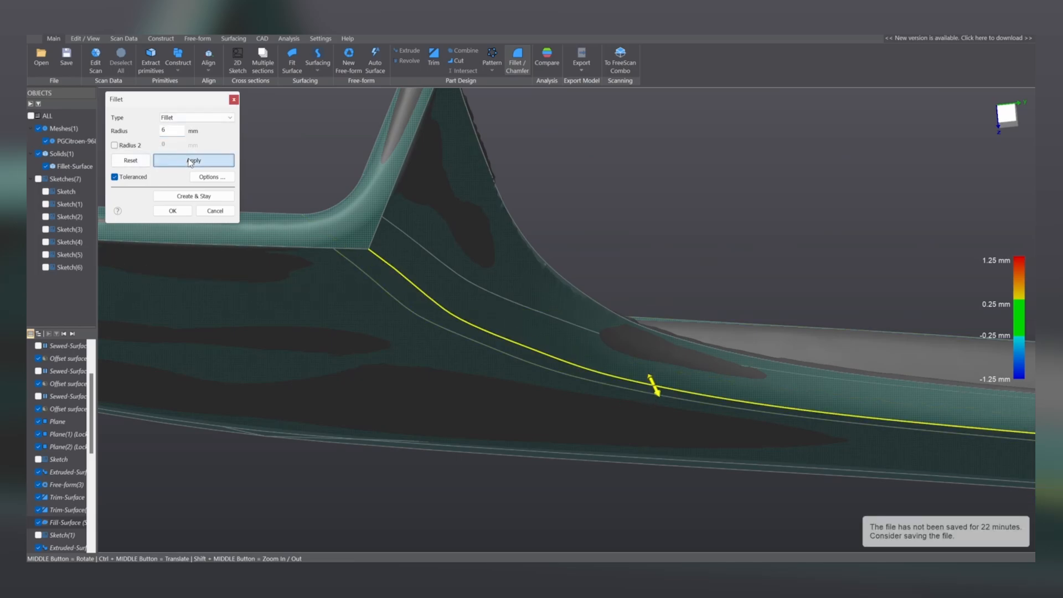
{"action": "middle_click_drag", "start_coordinate": [425, 260], "coordinate": [312, 217]}
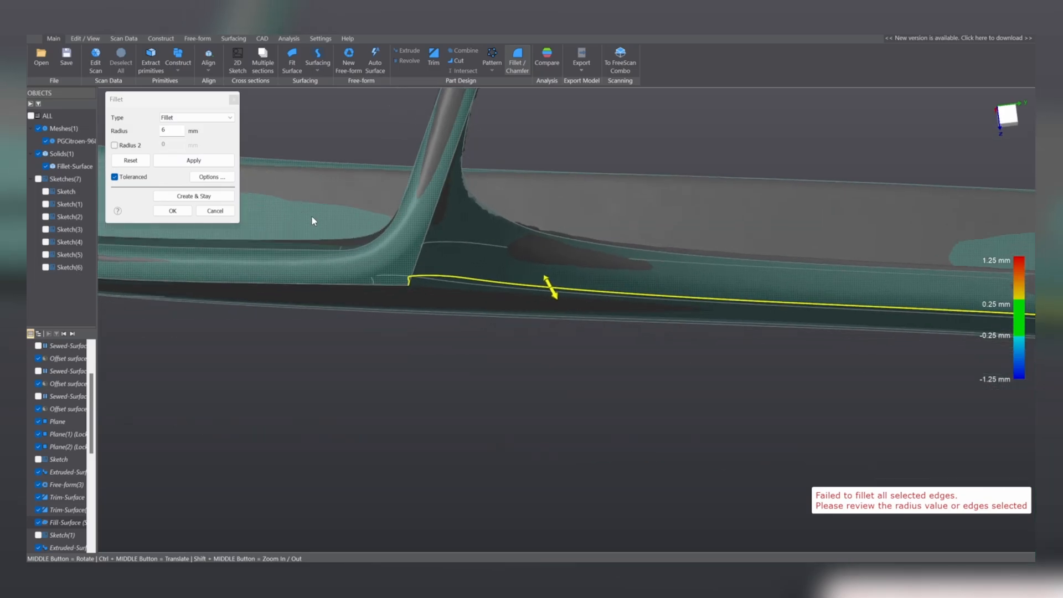
{"action": "scroll", "coordinate": [356, 247], "scroll_direction": "up", "scroll_amount": 2}
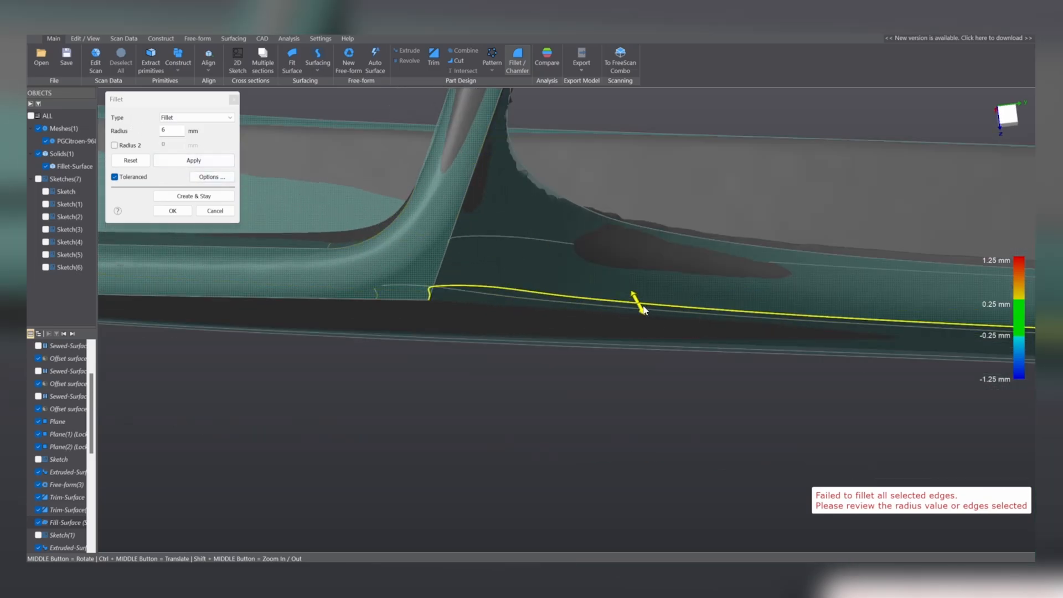
Apply the outer edge fillet at 1 mm, enlarge it to match the scan, and finish it with a 4 mm radius.
{"action": "left_click_drag", "start_coordinate": [646, 317], "coordinate": [624, 288]}
{"action": "left_click_drag", "start_coordinate": [171, 131], "coordinate": [159, 131]}
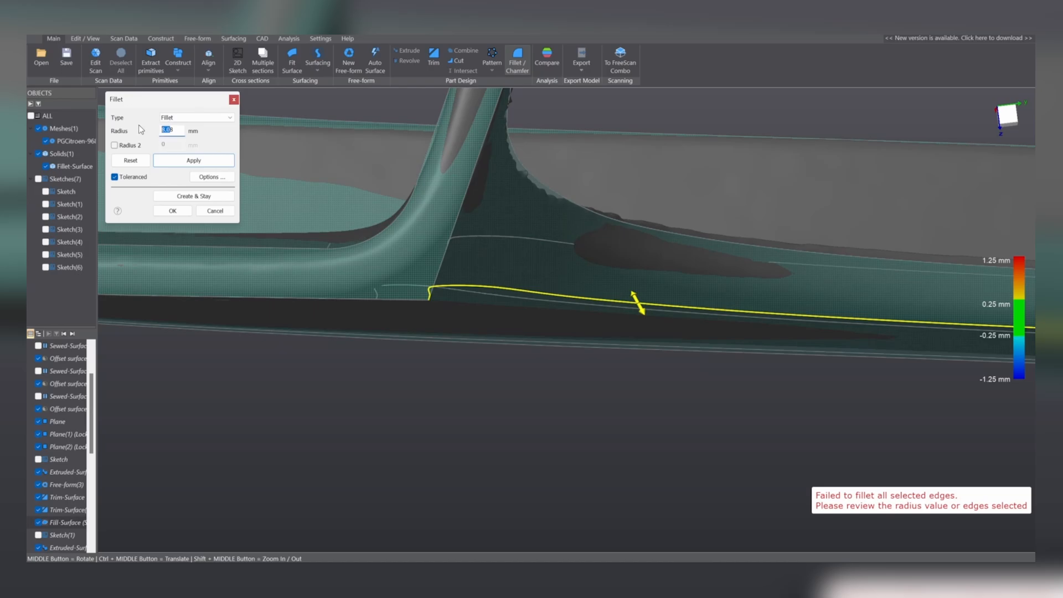
{"action": "type", "text": "1"}
{"action": "key", "text": "Tab"}
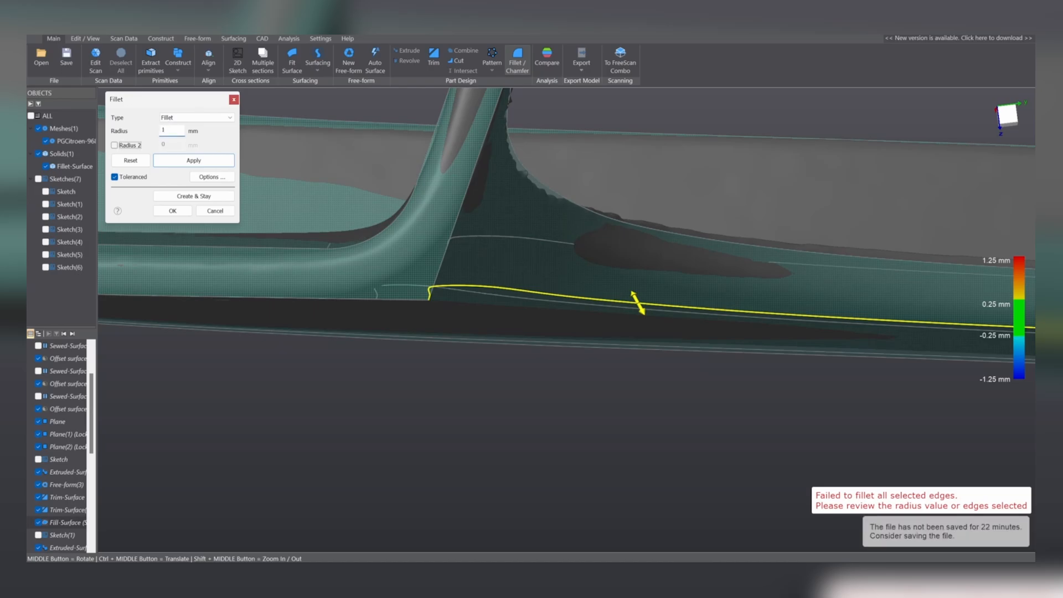
{"action": "left_click", "coordinate": [185, 160]}
{"action": "scroll", "coordinate": [626, 316], "scroll_direction": "up", "scroll_amount": 3}
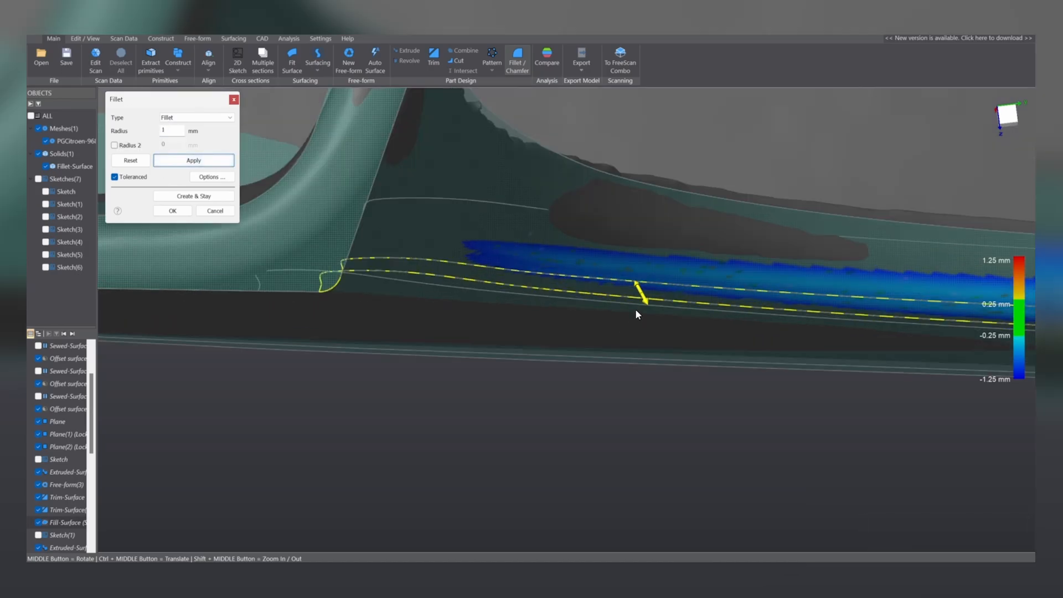
{"action": "left_click_drag", "start_coordinate": [643, 299], "coordinate": [605, 245]}
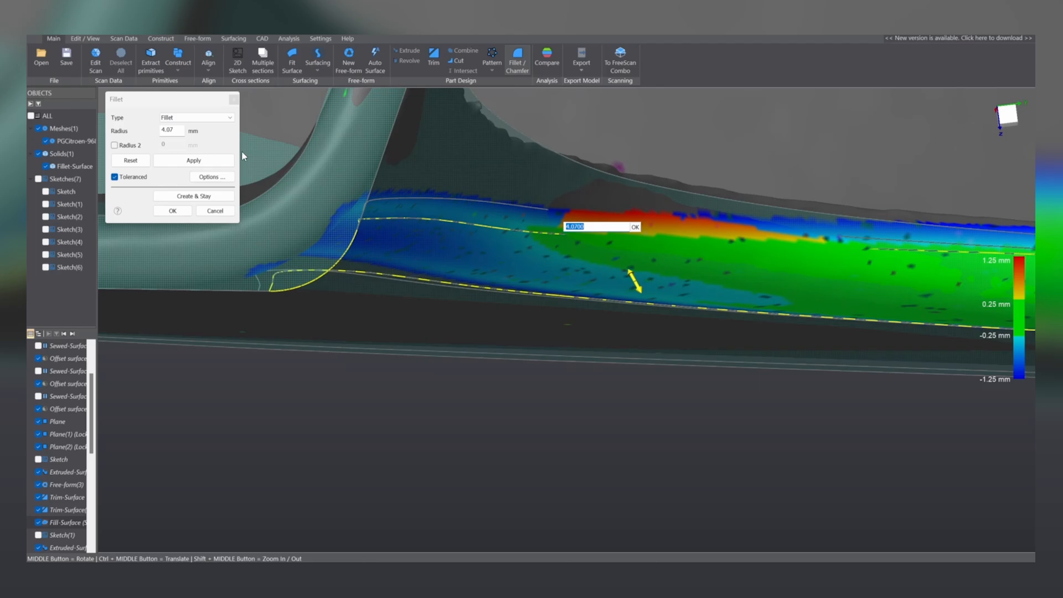
{"action": "type", "text": "4"}
{"action": "key", "text": "Return"}
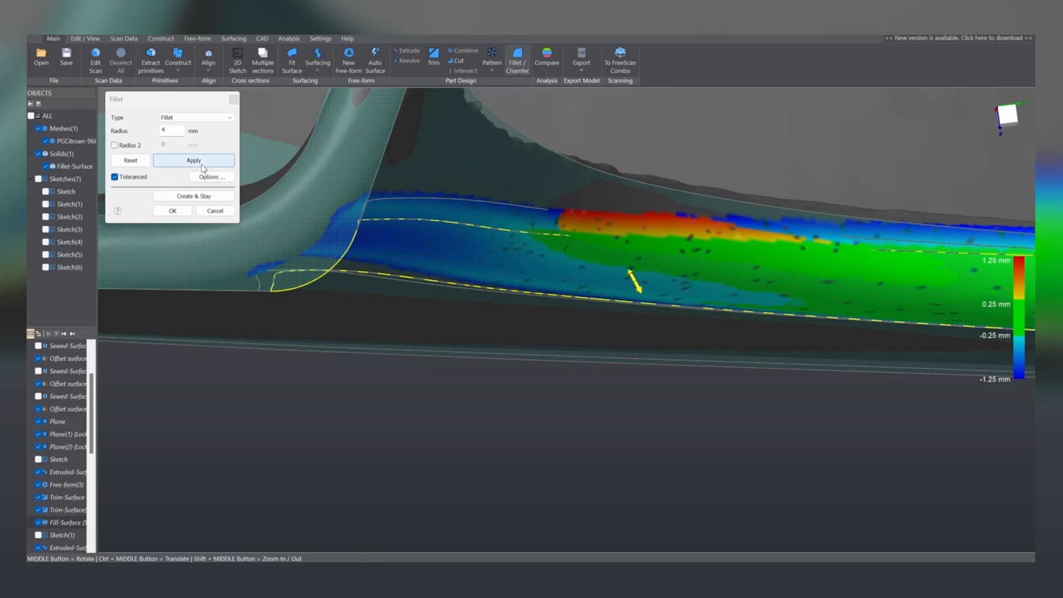
{"action": "left_click", "coordinate": [171, 211]}
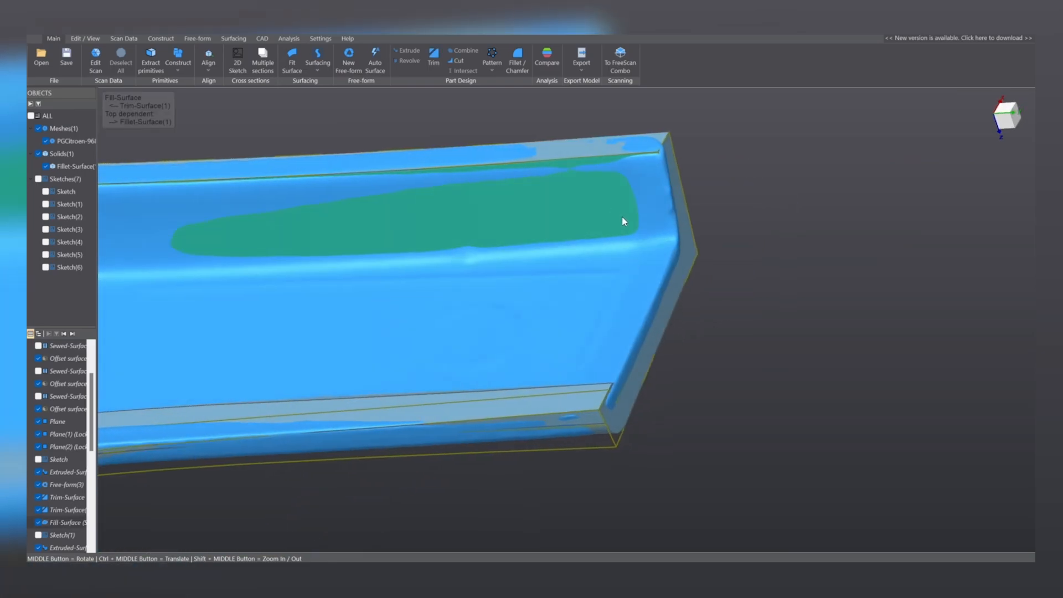
{"action": "left_click", "coordinate": [643, 196]}
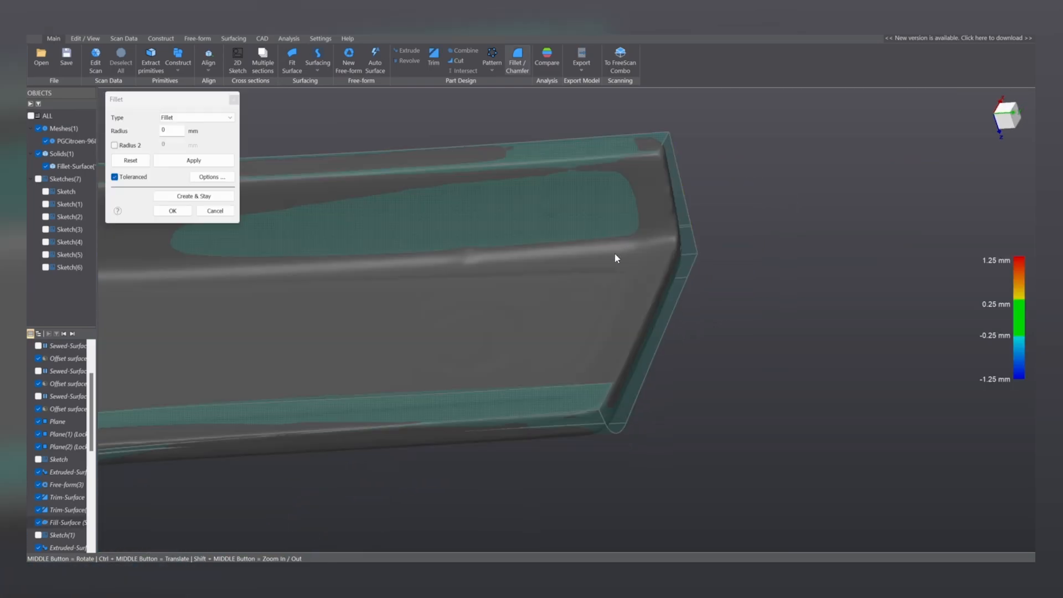
{"action": "left_click", "coordinate": [616, 256]}
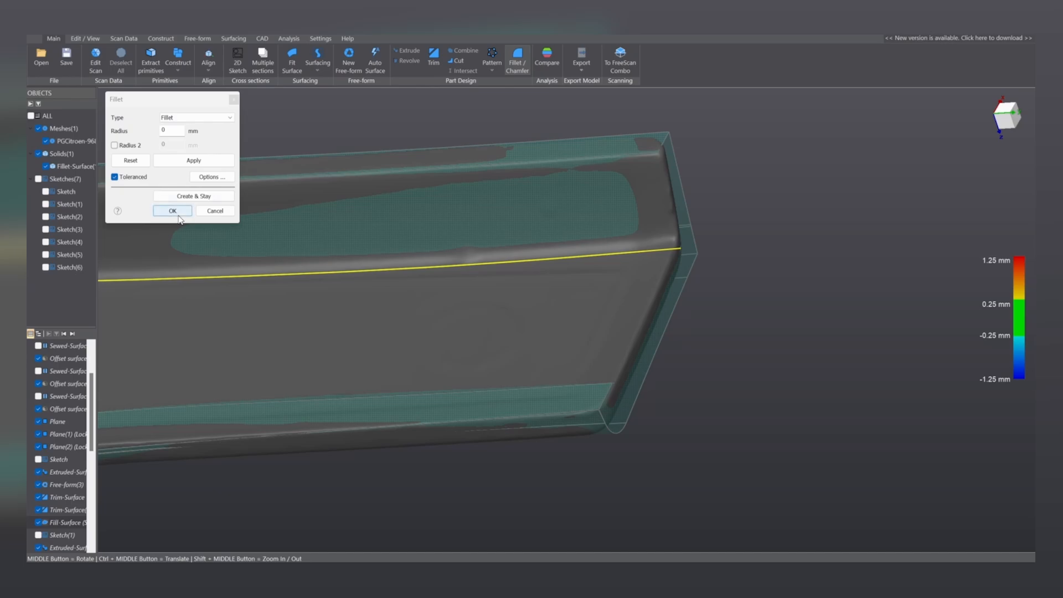
{"action": "middle_click_drag", "start_coordinate": [570, 231], "coordinate": [711, 338]}
{"action": "double_click", "coordinate": [295, 184]}
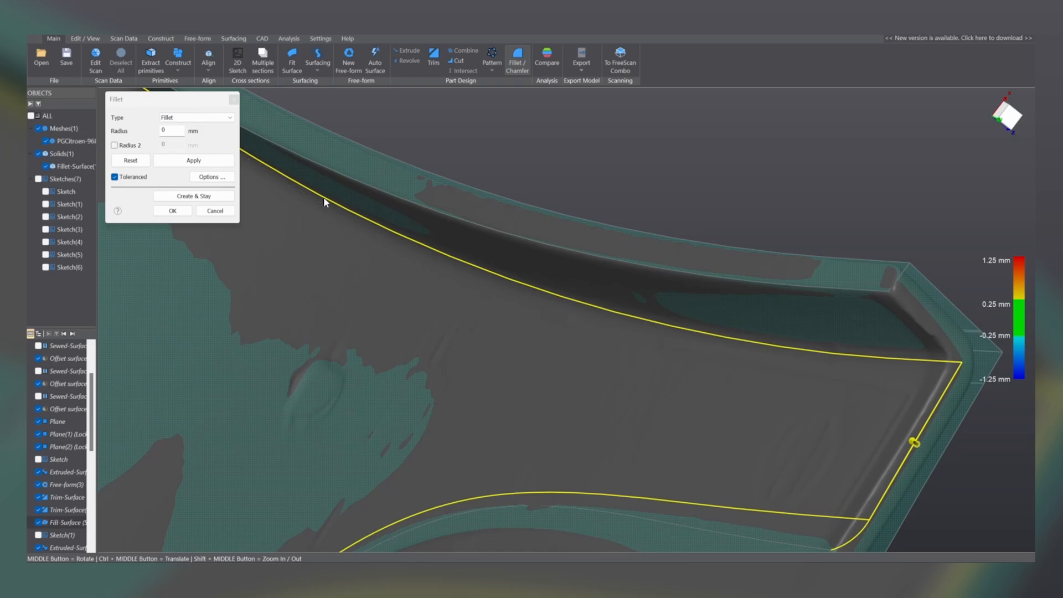
{"action": "key", "text": "Escape"}
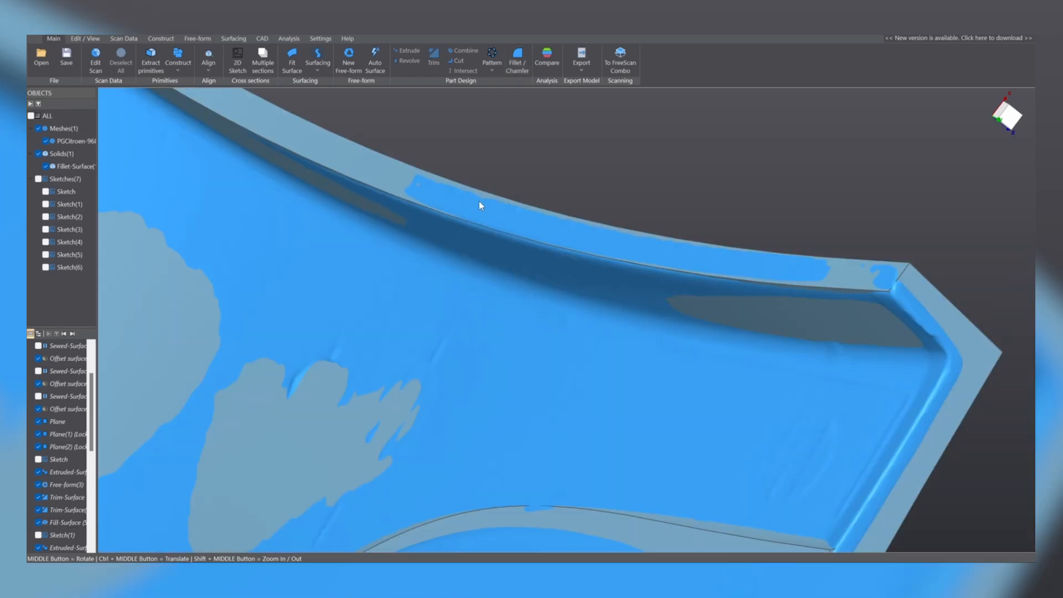
Hide the scan mesh, start a fillet on the long curved edge between the inner face and the arm's side flange, and show the mesh again.
{"action": "left_click", "coordinate": [46, 142]}
{"action": "left_click", "coordinate": [689, 328]}
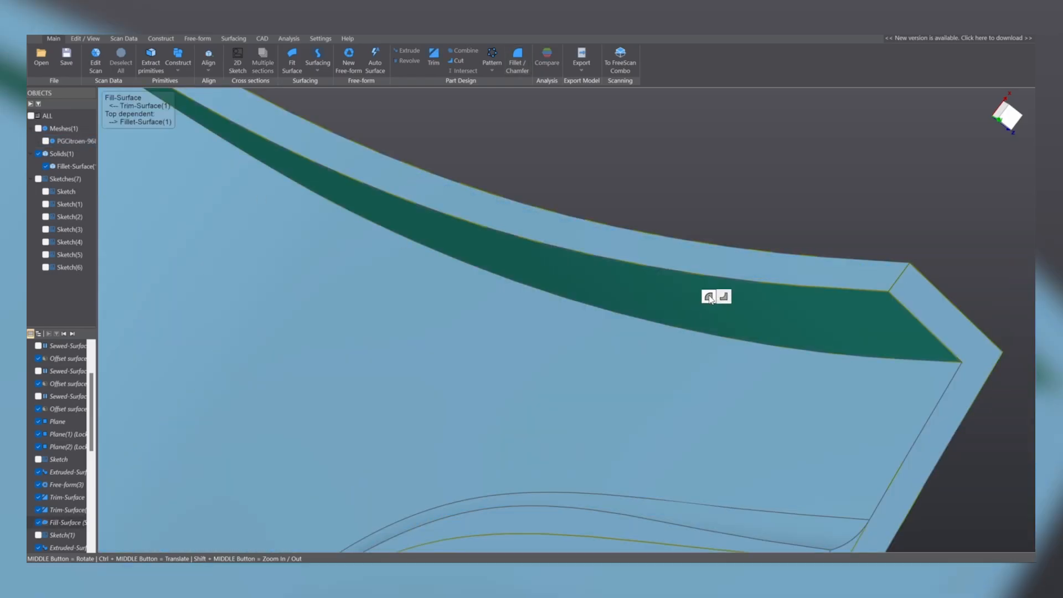
{"action": "left_click", "coordinate": [709, 297]}
{"action": "left_click", "coordinate": [704, 338]}
{"action": "middle_click_drag", "start_coordinate": [662, 366], "coordinate": [462, 311]}
{"action": "left_click", "coordinate": [39, 128]}
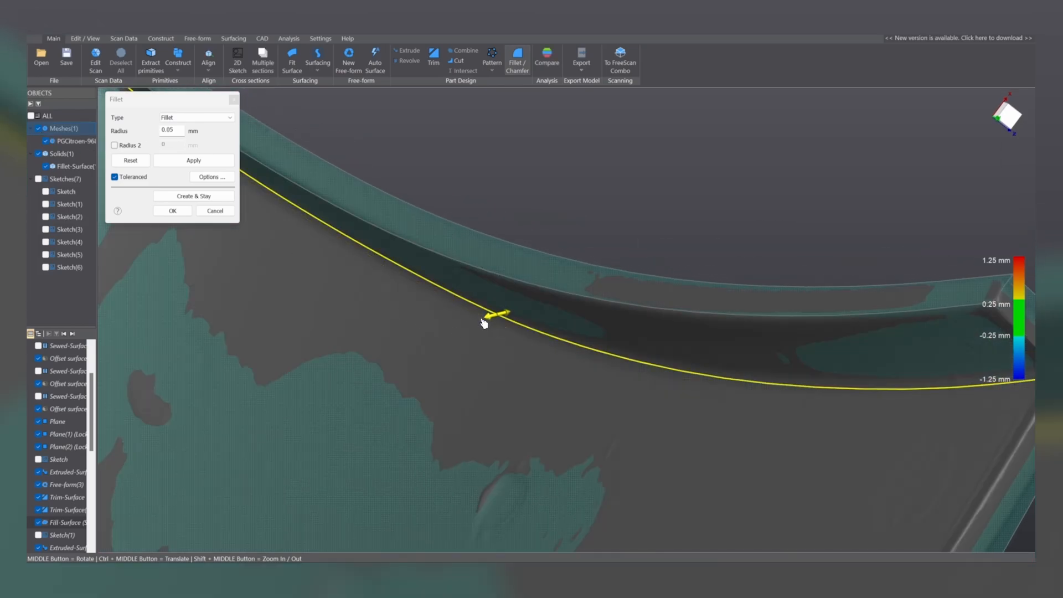
Enlarge the inner edge fillet to match the scan, set its radius to 4 mm, and finish it.
{"action": "left_click_drag", "start_coordinate": [484, 323], "coordinate": [443, 326]}
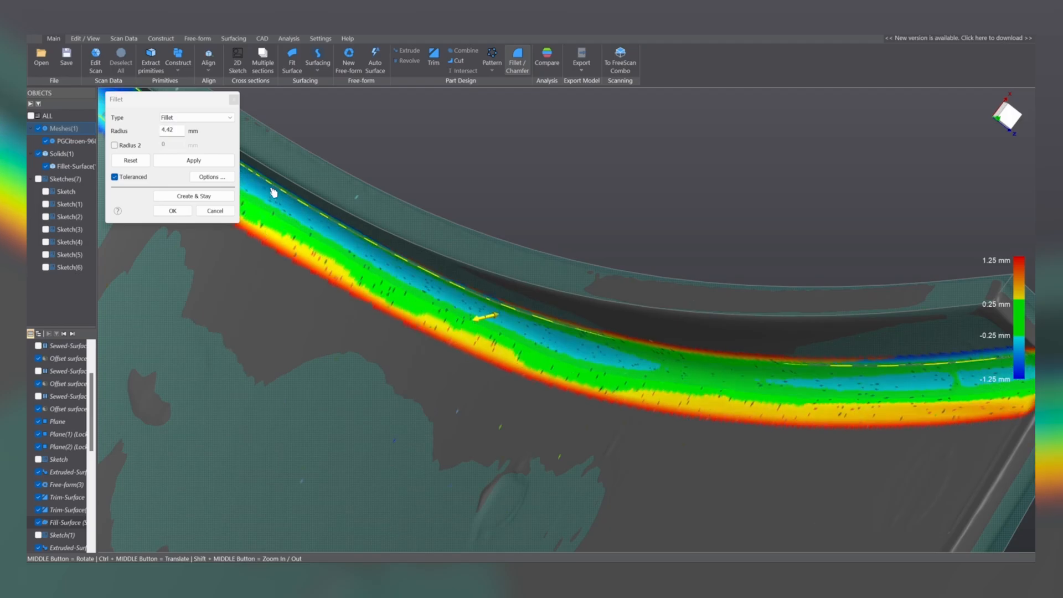
{"action": "double_click", "coordinate": [168, 135]}
{"action": "type", "text": "4"}
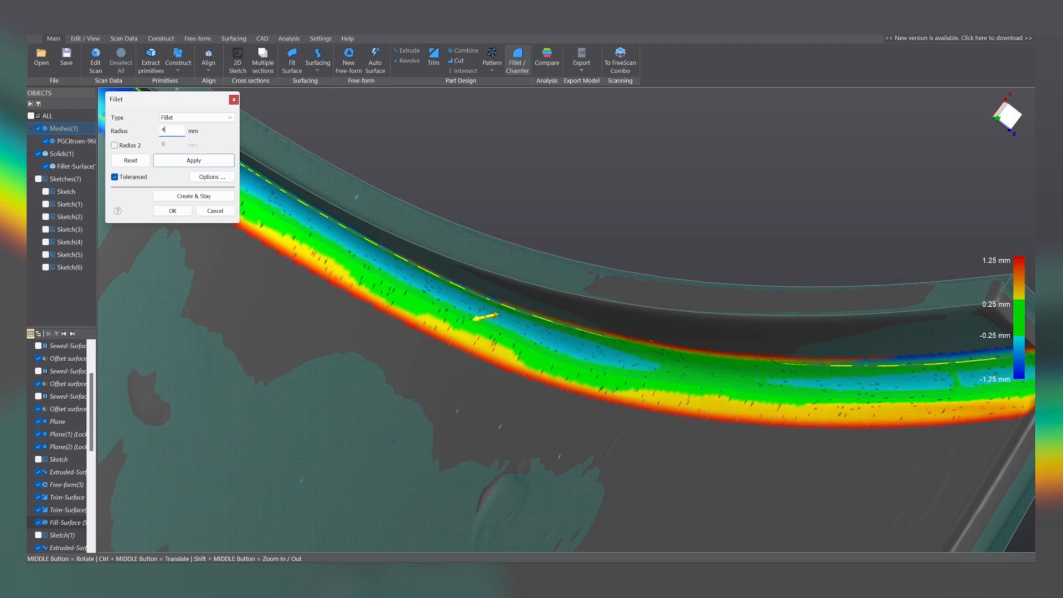
{"action": "left_click", "coordinate": [195, 160]}
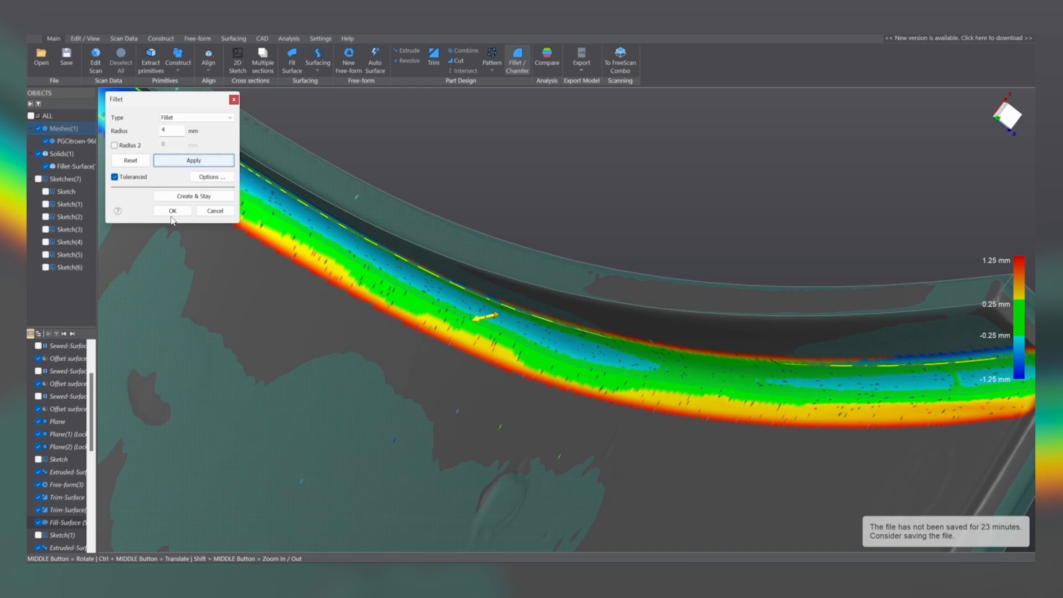
{"action": "left_click", "coordinate": [172, 211]}
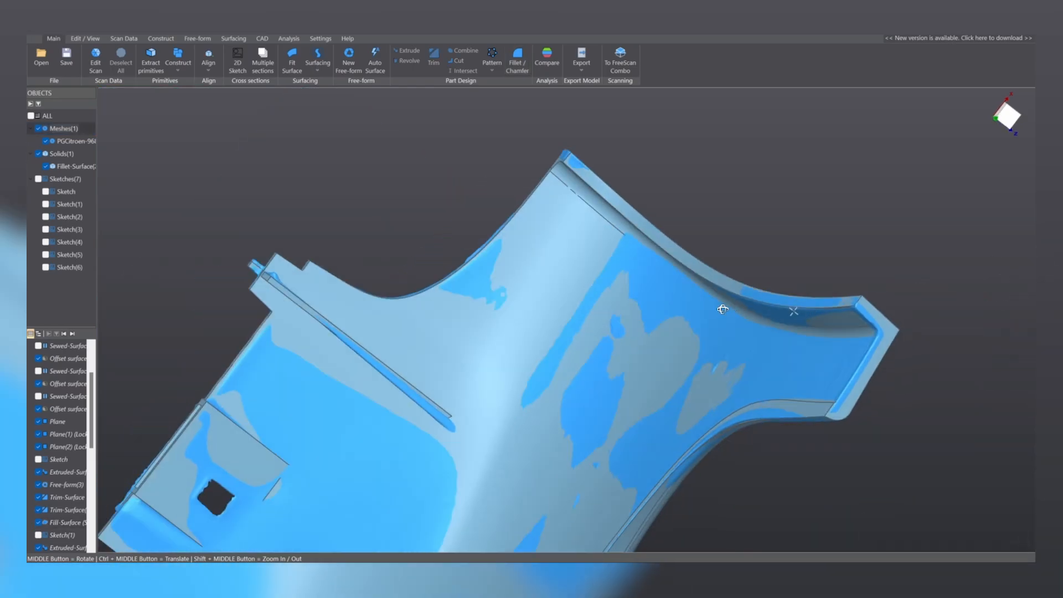
Fillet the matching outer edge of the curved side flange, trying radii of 4 mm and 5 mm before finishing with 6 mm.
{"action": "scroll", "coordinate": [805, 324], "scroll_direction": "up", "scroll_amount": 5}
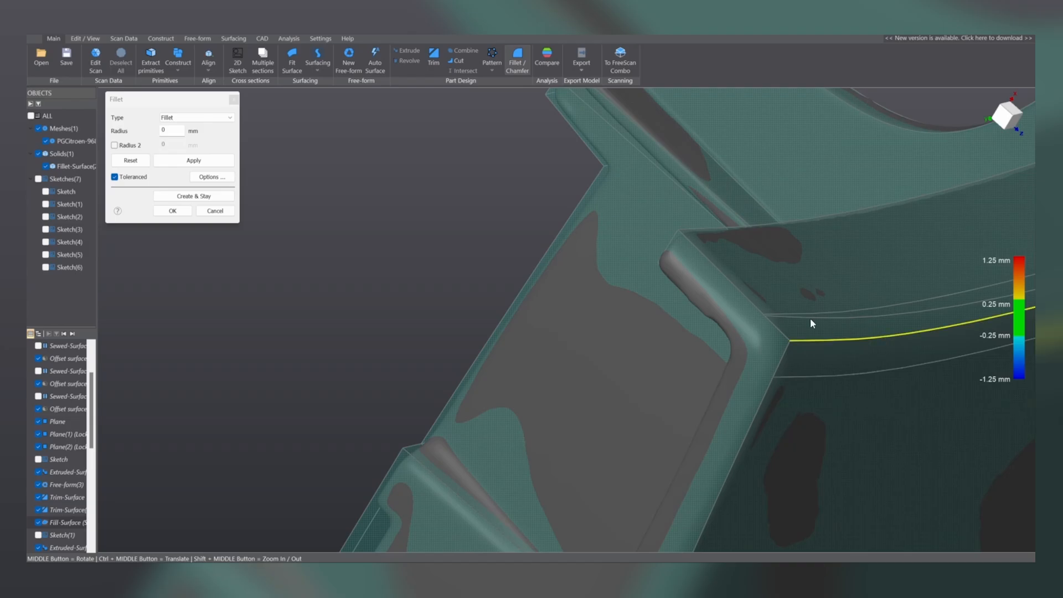
{"action": "left_click_drag", "start_coordinate": [171, 133], "coordinate": [153, 133]}
{"action": "left_click", "coordinate": [189, 160]}
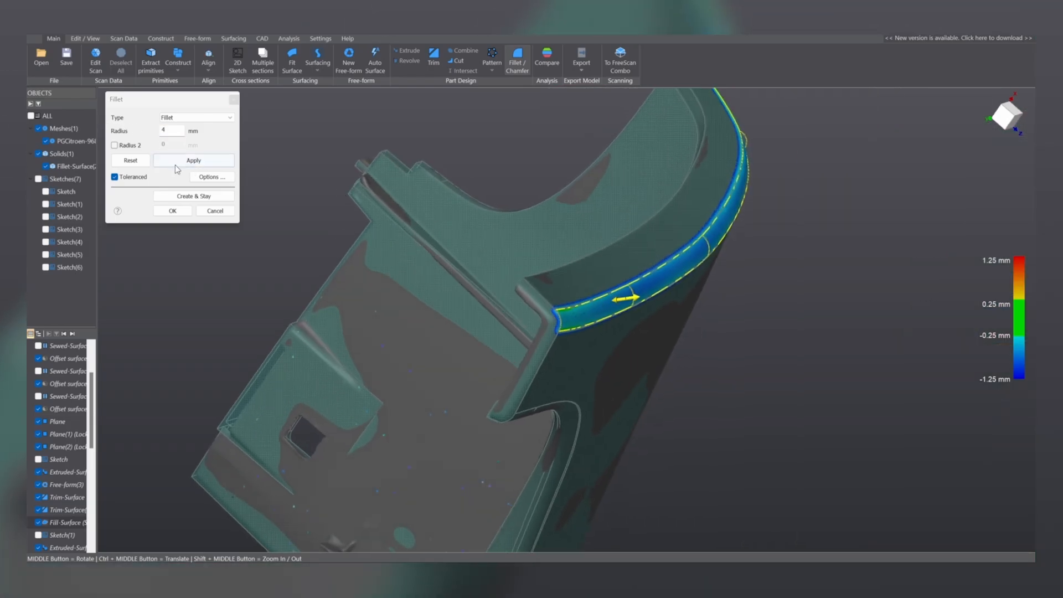
{"action": "left_click", "coordinate": [165, 131]}
{"action": "type", "text": "5"}
{"action": "left_click", "coordinate": [194, 161]}
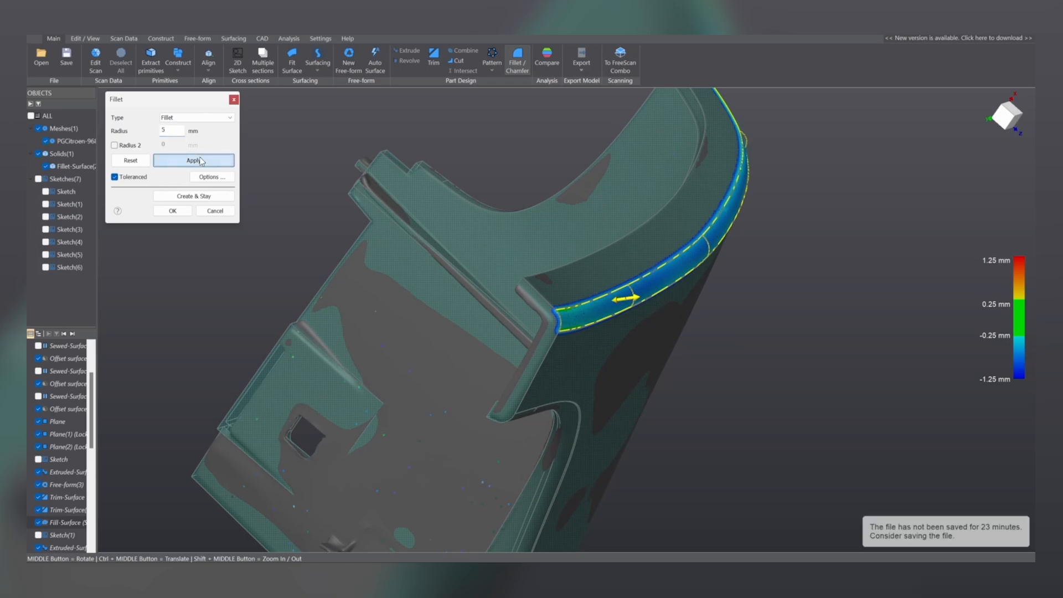
{"action": "double_click", "coordinate": [165, 130]}
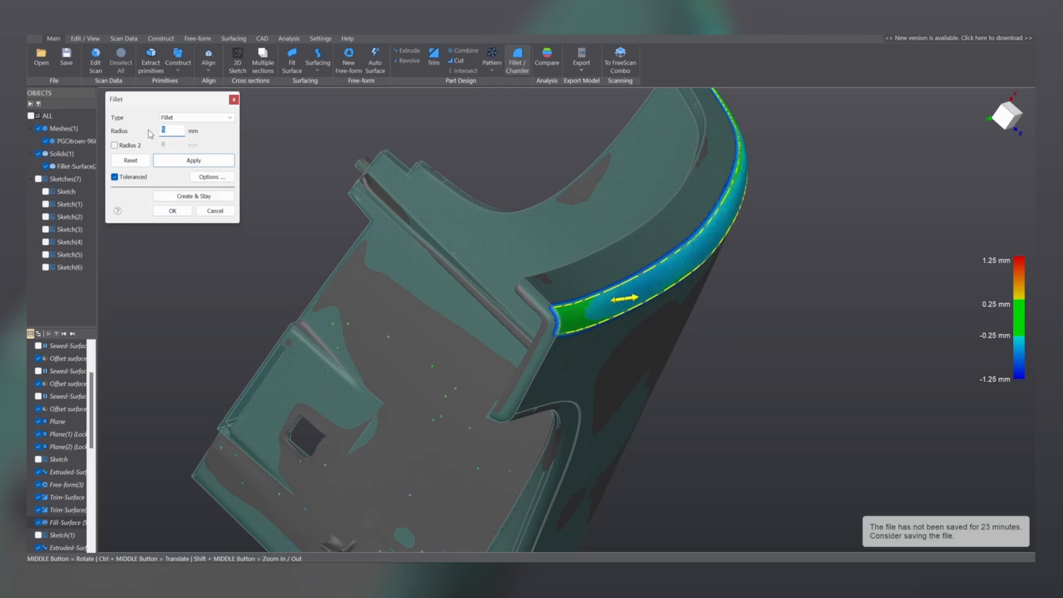
{"action": "type", "text": "6"}
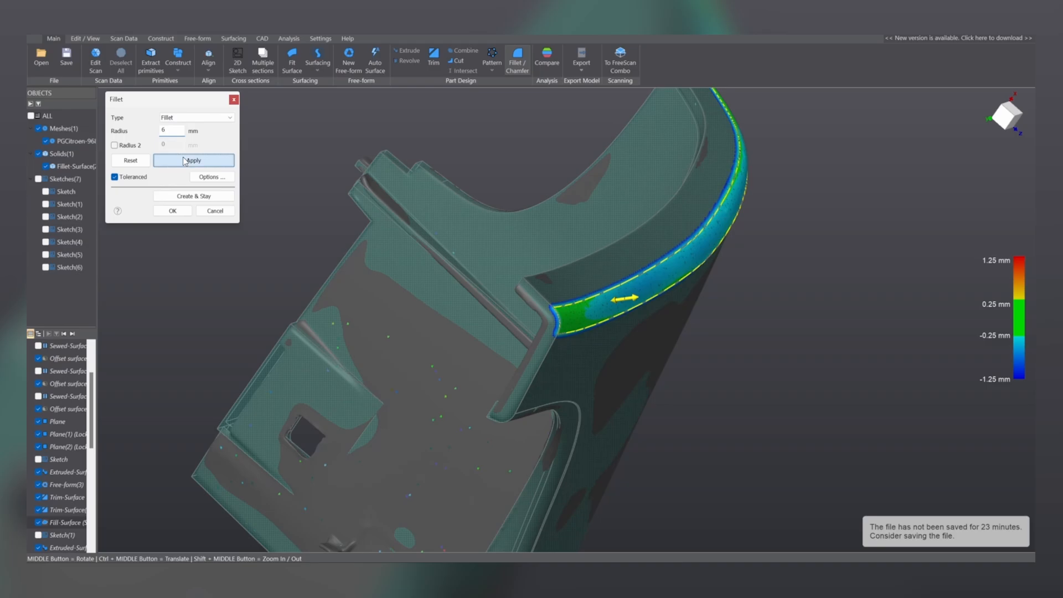
{"action": "left_click", "coordinate": [173, 211]}
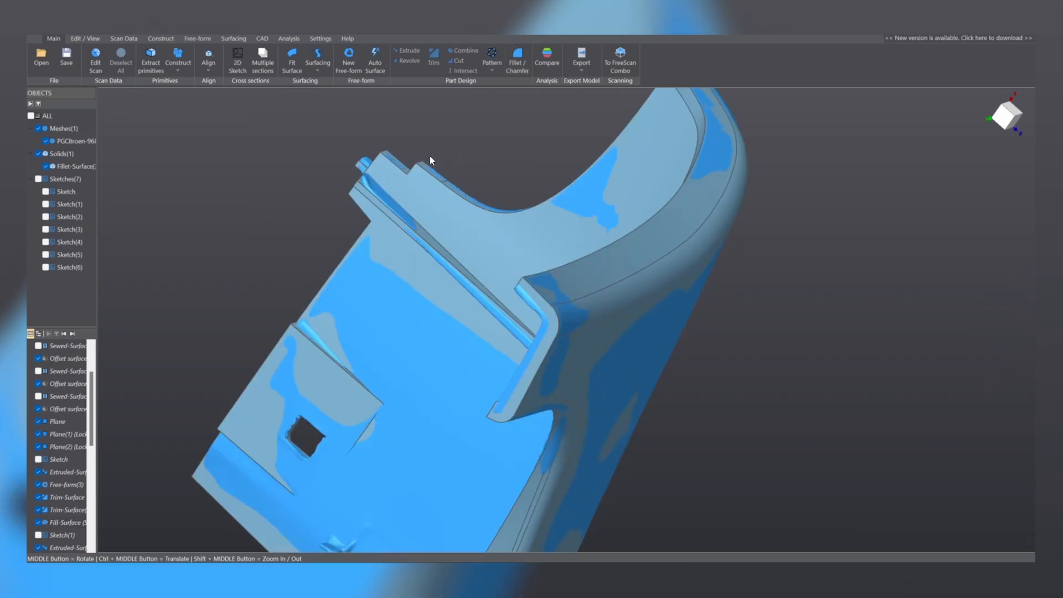
Start a fillet on the short corner edge beside the notch near the clip end and enlarge it to about 3.24 mm.
{"action": "middle_click_drag", "start_coordinate": [430, 157], "coordinate": [478, 277]}
{"action": "scroll", "coordinate": [477, 275], "scroll_direction": "up", "scroll_amount": 4}
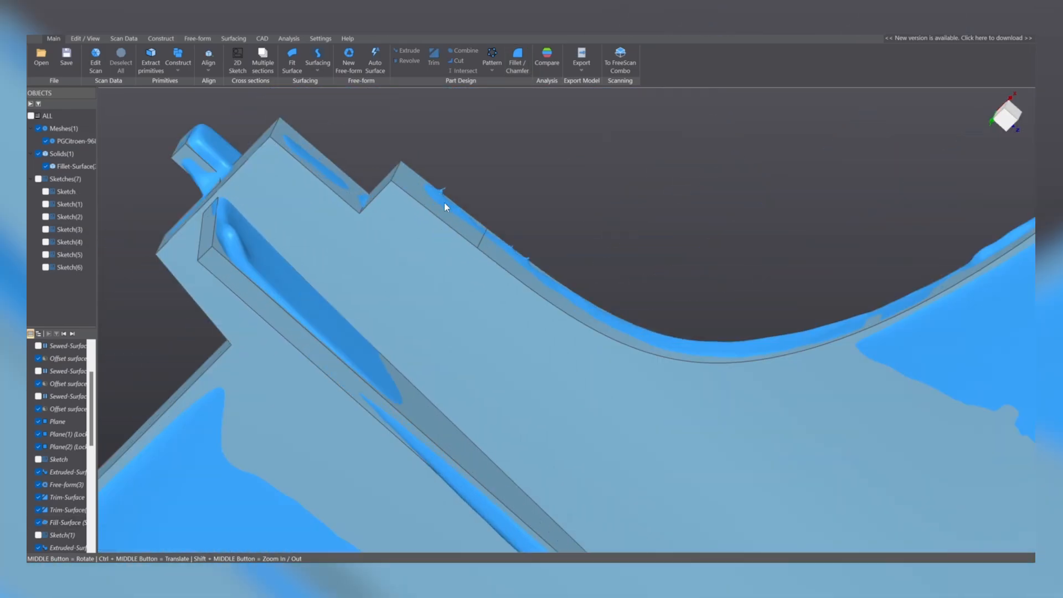
{"action": "left_click", "coordinate": [438, 229]}
{"action": "left_click", "coordinate": [446, 213]}
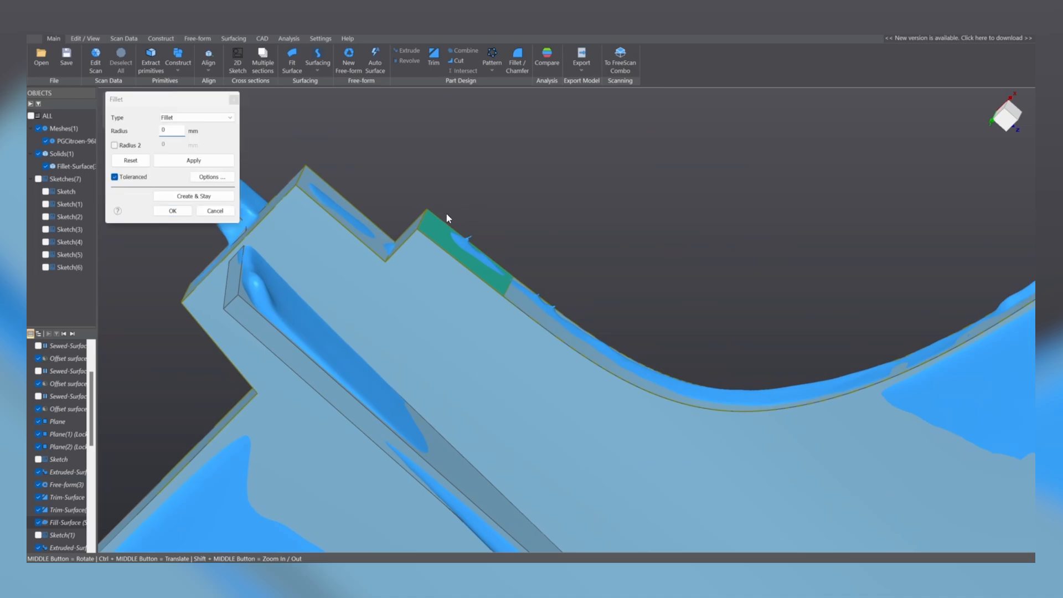
{"action": "left_click", "coordinate": [424, 221]}
{"action": "scroll", "coordinate": [394, 253], "scroll_direction": "up", "scroll_amount": 4}
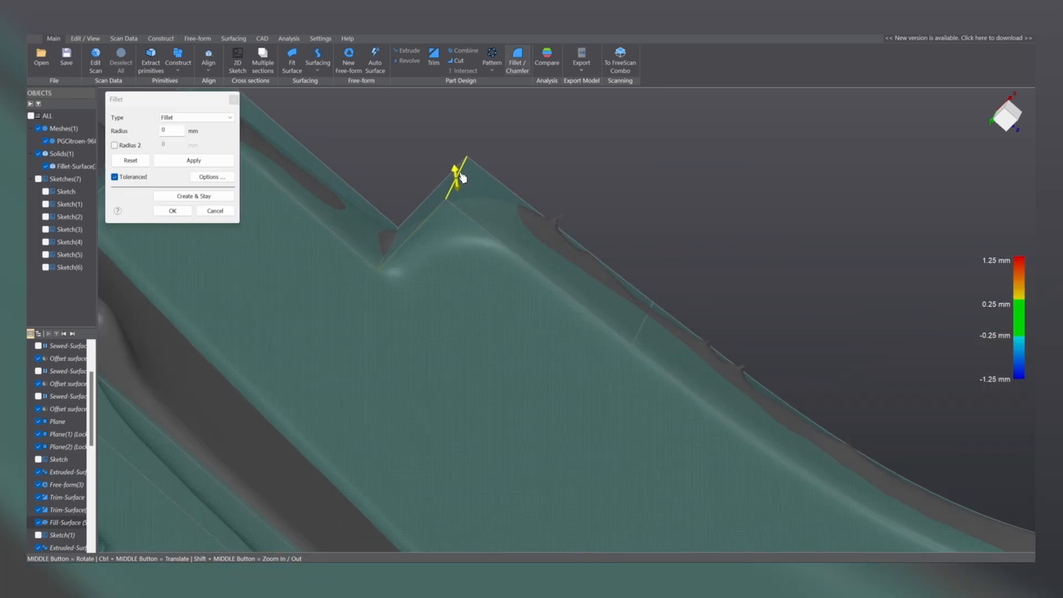
{"action": "left_click_drag", "start_coordinate": [459, 180], "coordinate": [475, 268]}
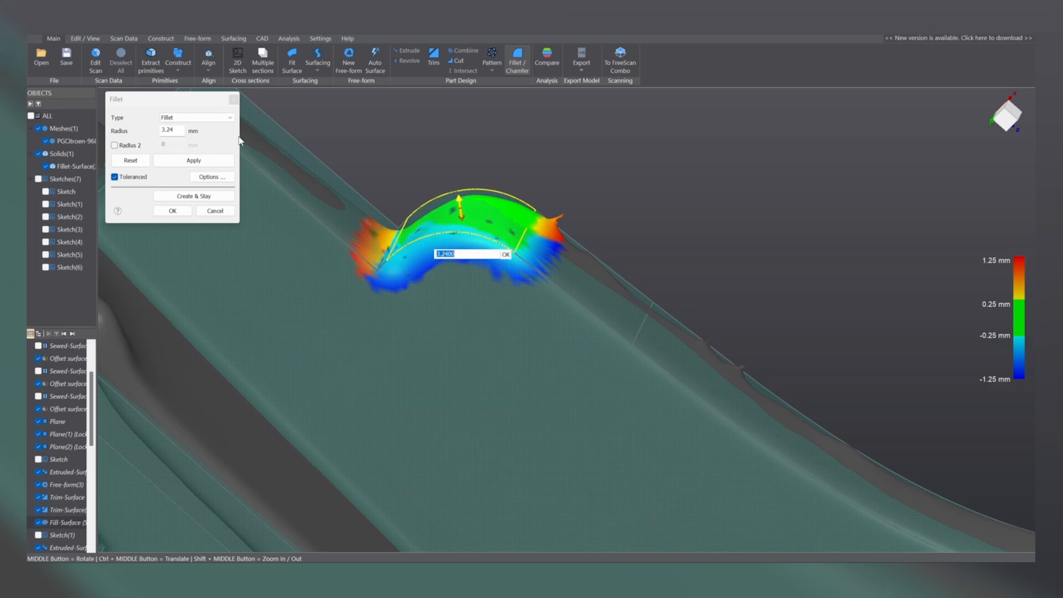
Set the notch corner fillet's radius to 3.5 mm and finish it.
{"action": "double_click", "coordinate": [179, 130]}
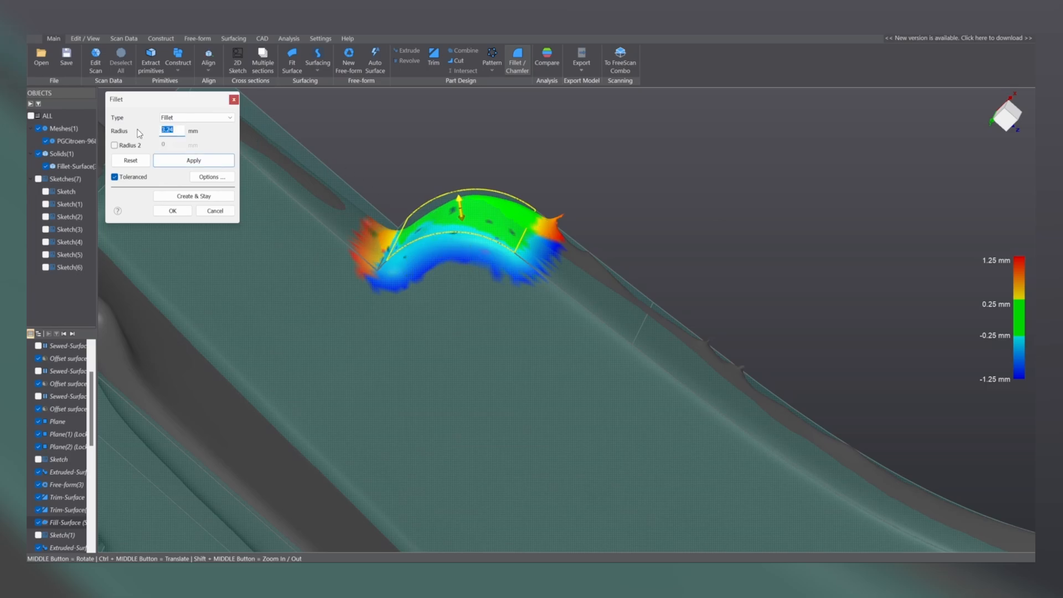
{"action": "type", "text": "3"}
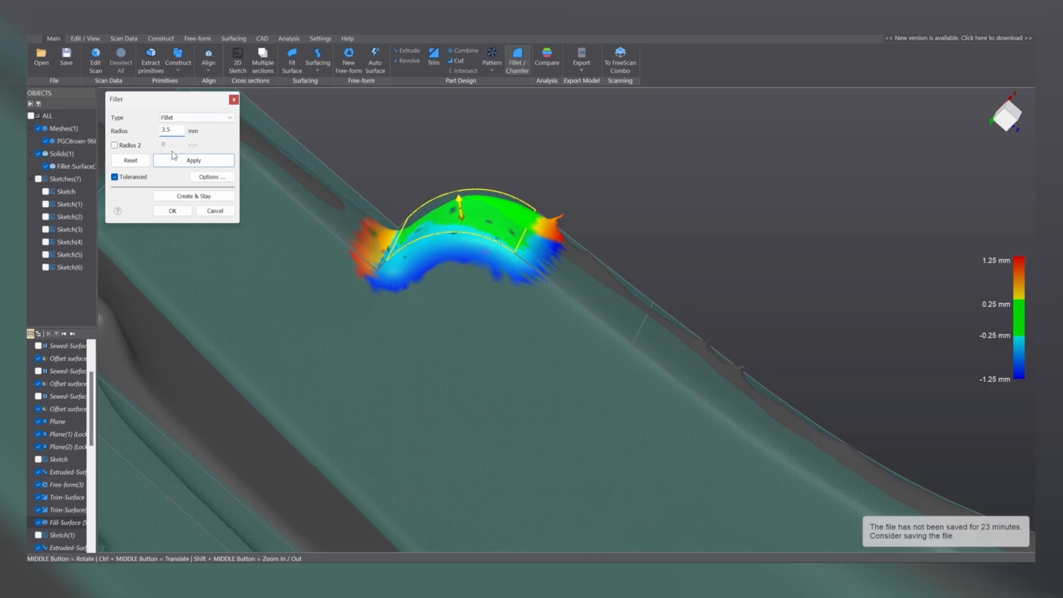
{"action": "left_click", "coordinate": [181, 161]}
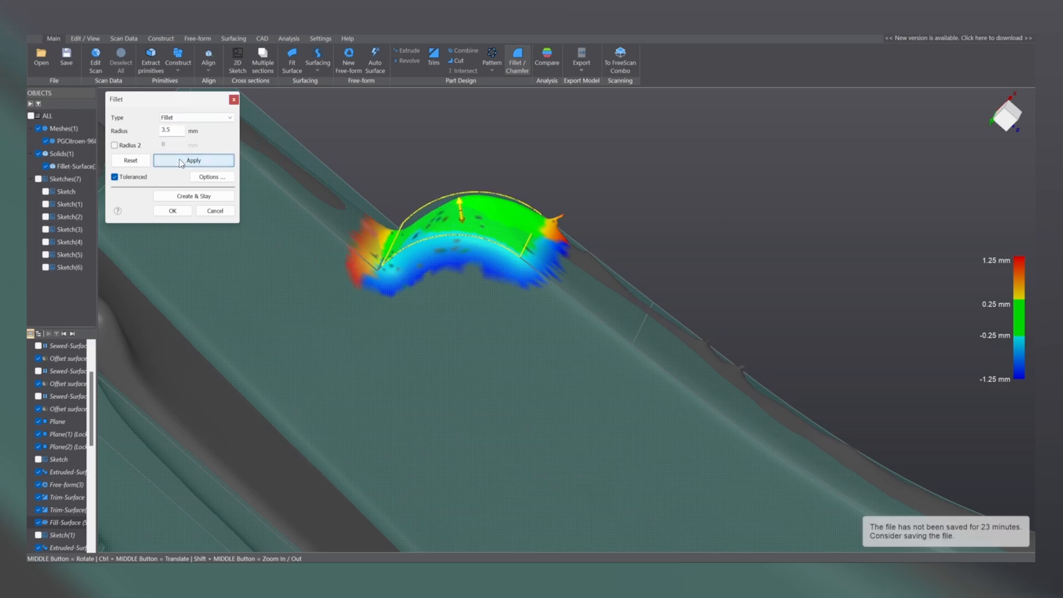
{"action": "left_click", "coordinate": [173, 211]}
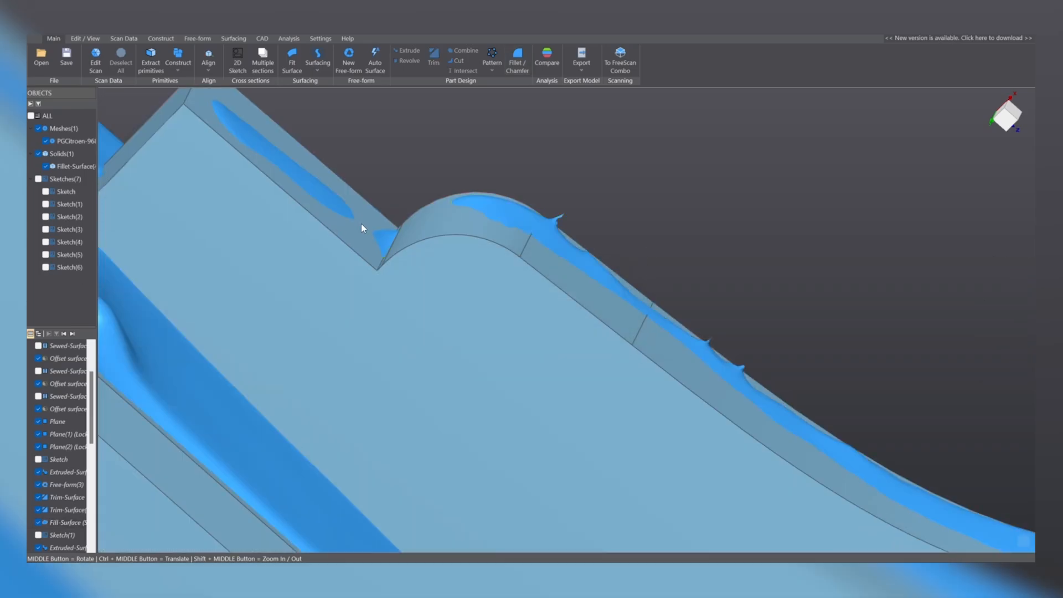
Compare the whole solid with the scan at a 0.5 mm tolerance, examine the deviations on both sides, and close the comparison.
{"action": "scroll", "coordinate": [365, 232], "scroll_direction": "down", "scroll_amount": 10}
{"action": "middle_click_drag", "start_coordinate": [373, 244], "coordinate": [482, 193], "text": "ctrl"}
{"action": "middle_click_drag", "start_coordinate": [260, 290], "coordinate": [506, 156]}
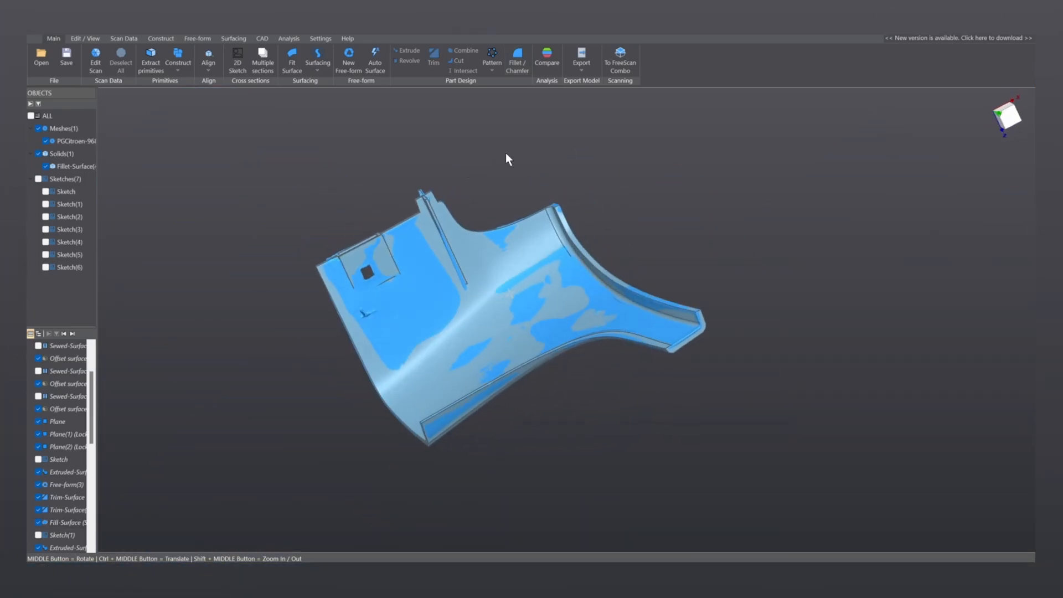
{"action": "left_click", "coordinate": [547, 58]}
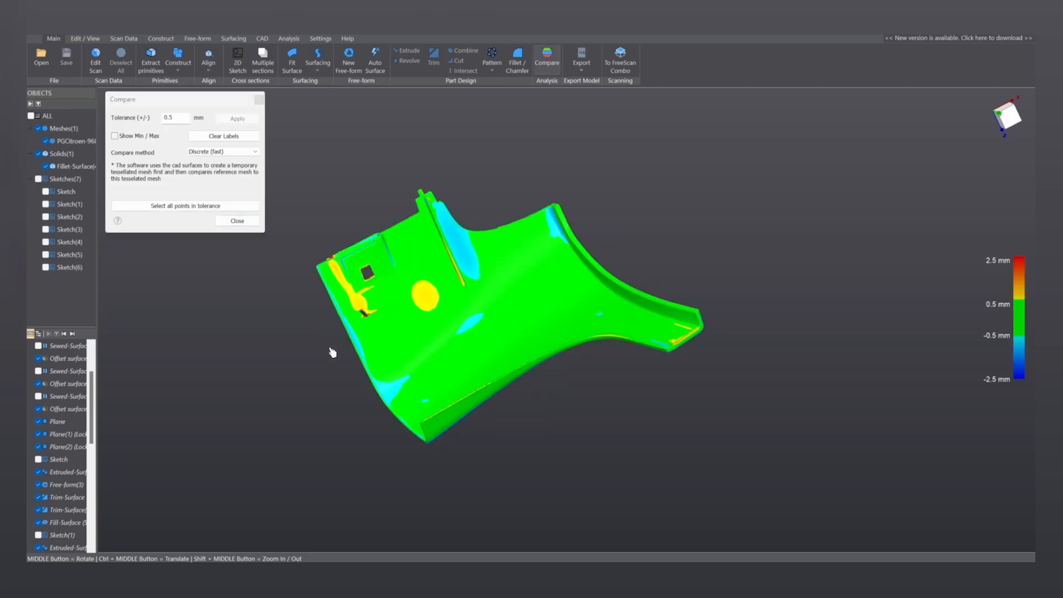
{"action": "middle_click_drag", "start_coordinate": [330, 352], "coordinate": [487, 257]}
{"action": "middle_click_drag", "start_coordinate": [326, 243], "coordinate": [554, 332]}
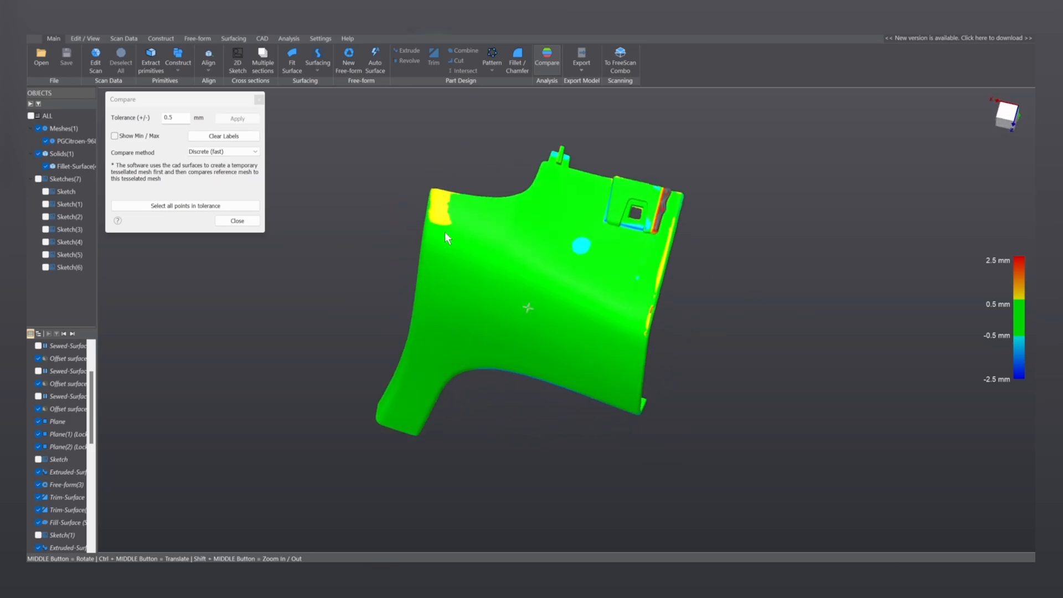
{"action": "left_click", "coordinate": [237, 221]}
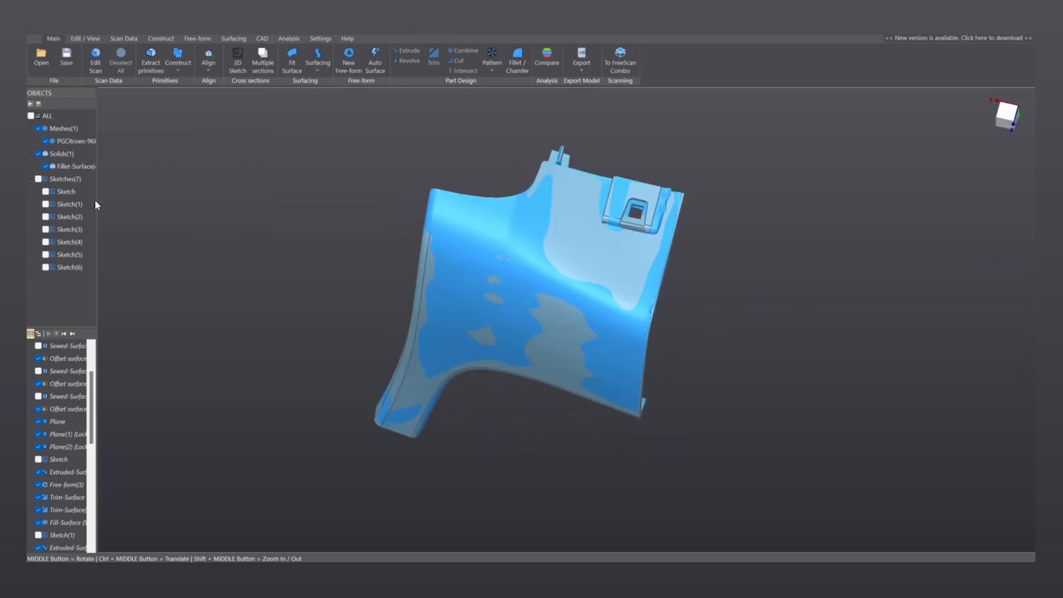
Hide the scan mesh to examine the finished solid from all sides, and show the mesh again.
{"action": "left_click", "coordinate": [46, 141]}
{"action": "middle_click_drag", "start_coordinate": [102, 232], "coordinate": [634, 290]}
{"action": "middle_click_drag", "start_coordinate": [608, 353], "coordinate": [500, 265]}
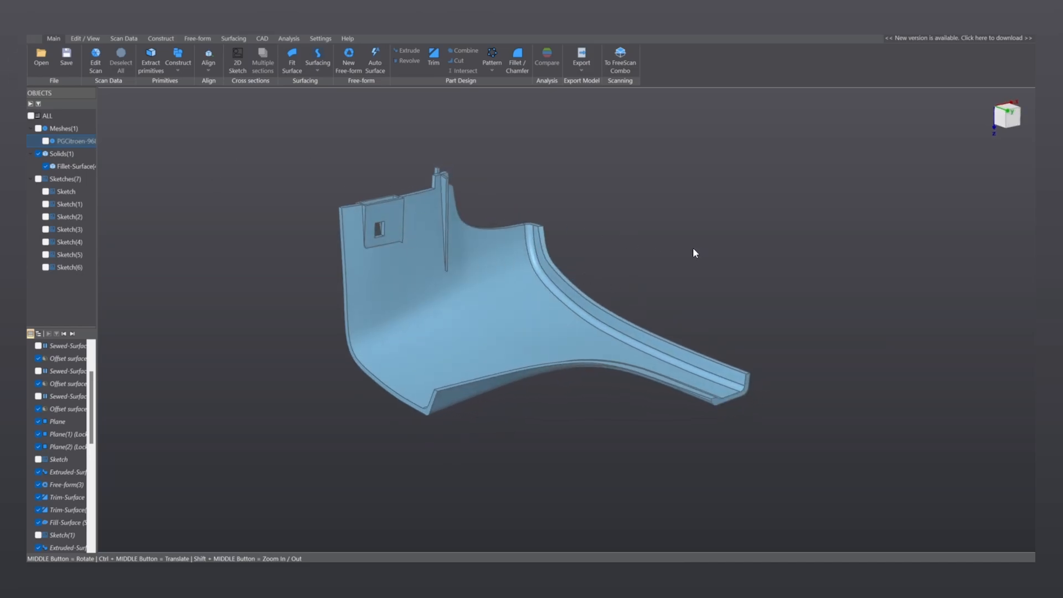
{"action": "middle_click_drag", "start_coordinate": [692, 252], "coordinate": [580, 269]}
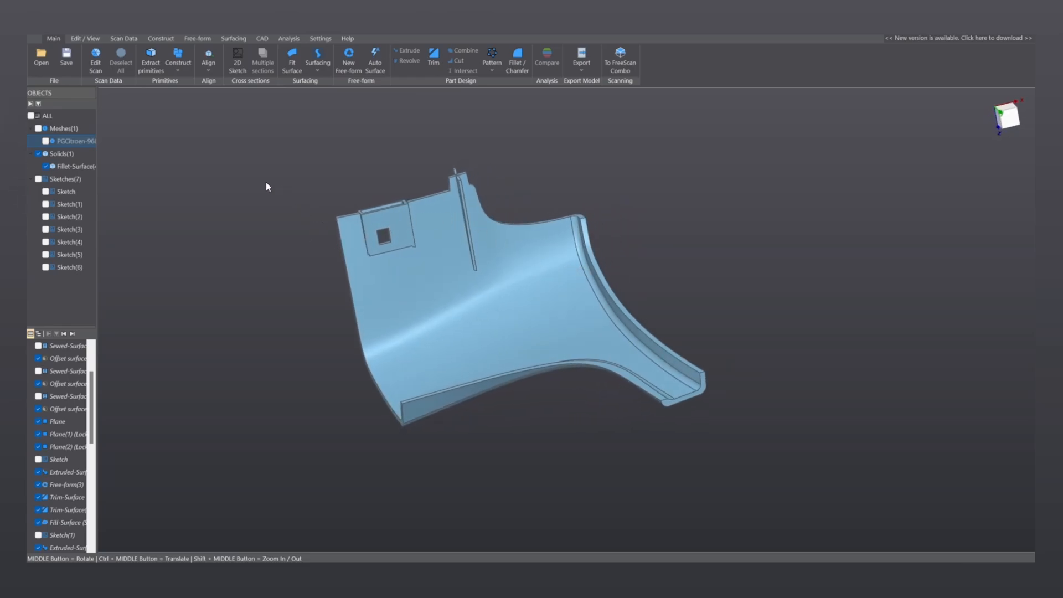
{"action": "left_click", "coordinate": [46, 141]}
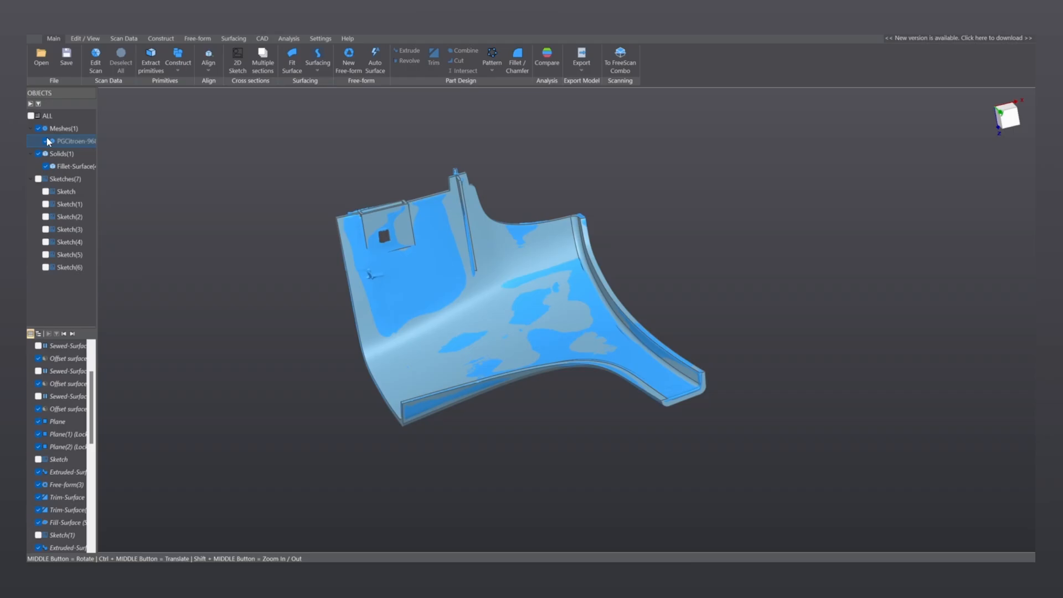